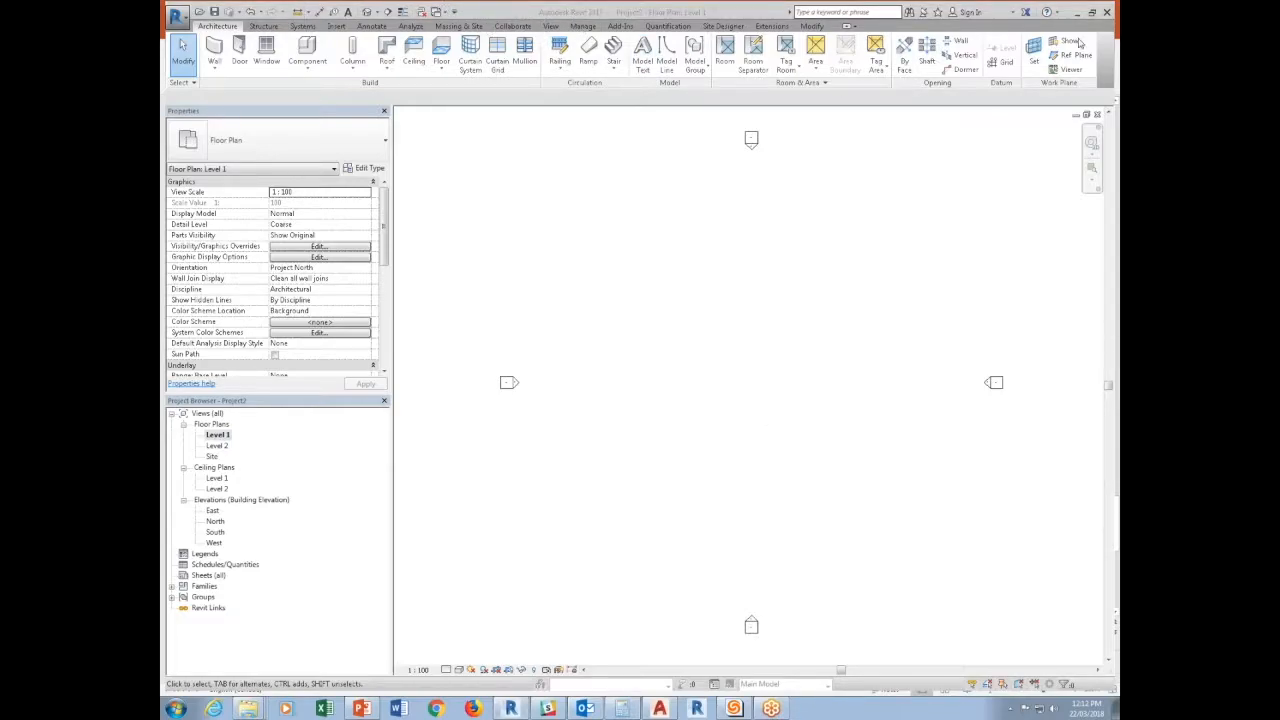
Sketch a closed four-sided property line, tilted clockwise, between the elevation markers in the Level 1 floor plan.
left_click(550, 25)
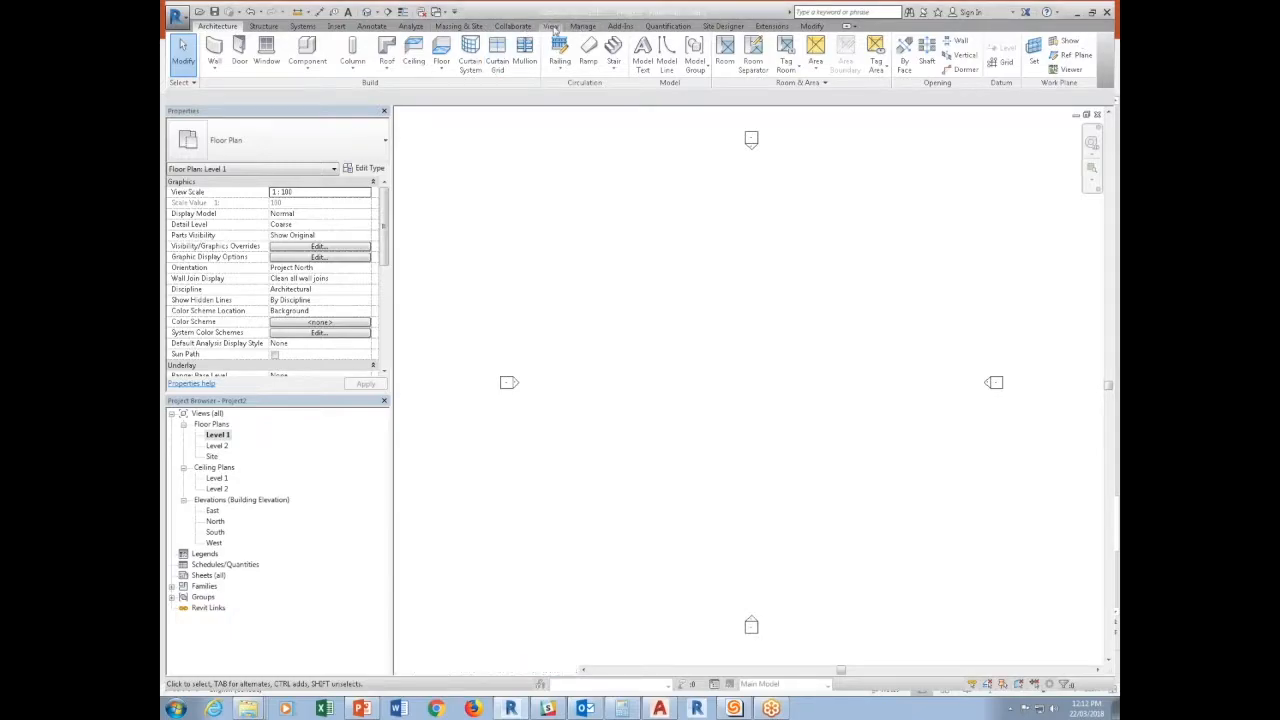
left_click(458, 25)
left_click(696, 60)
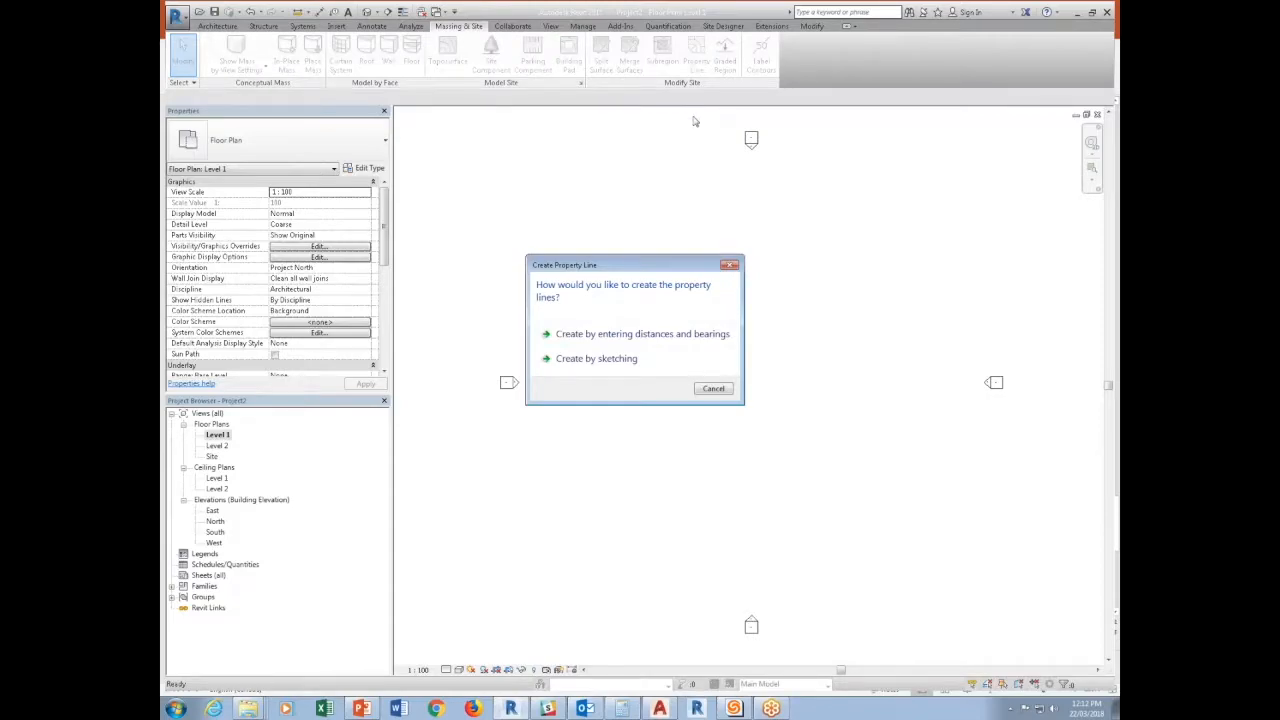
left_click(617, 358)
left_click(684, 42)
left_click(673, 45)
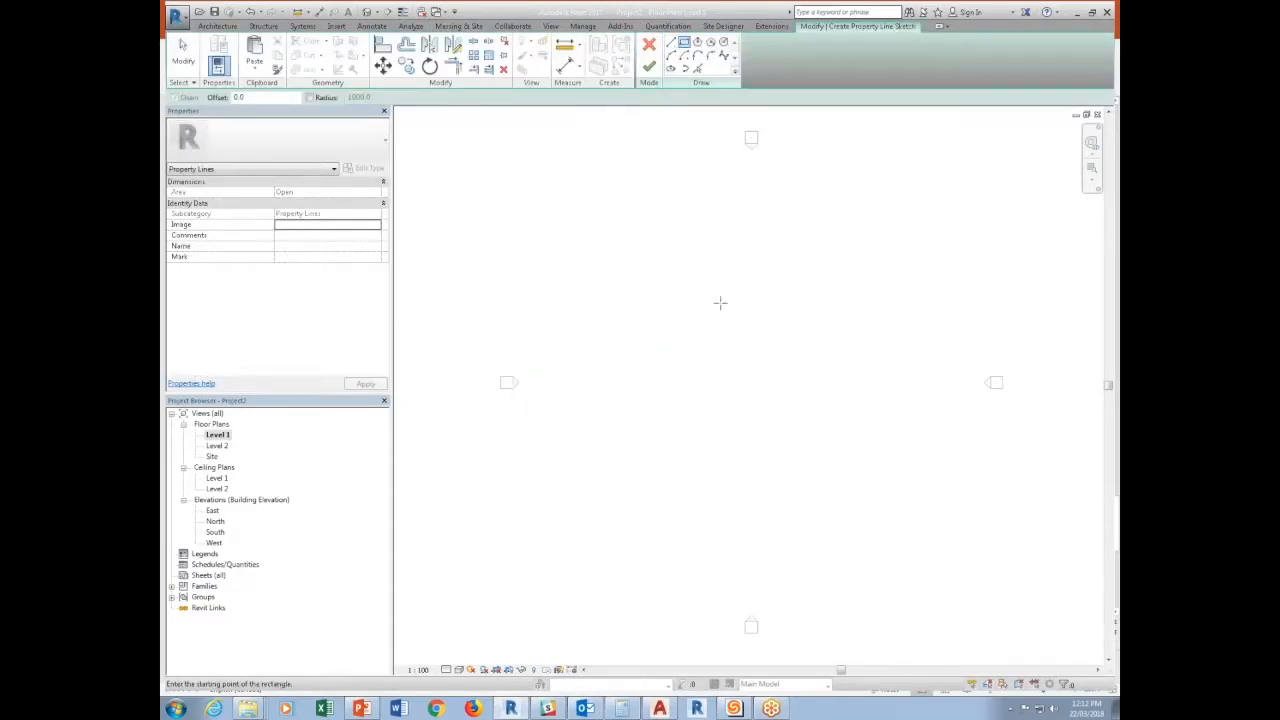
left_click(679, 261)
left_click(850, 321)
left_click(787, 492)
left_click(608, 467)
left_click(679, 261)
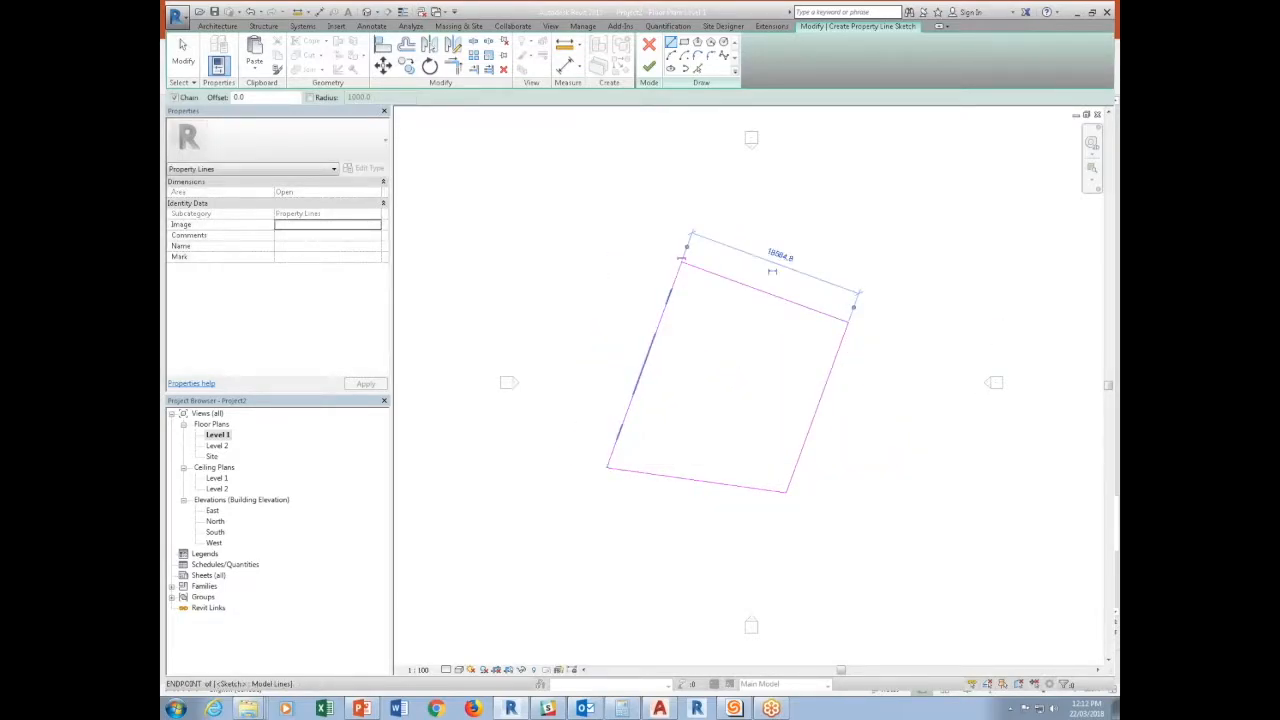
left_click(651, 70)
Place a text note reading "PROPERTY LINE" on the upper edge of the property boundary.
scroll(810, 321, "up", 2)
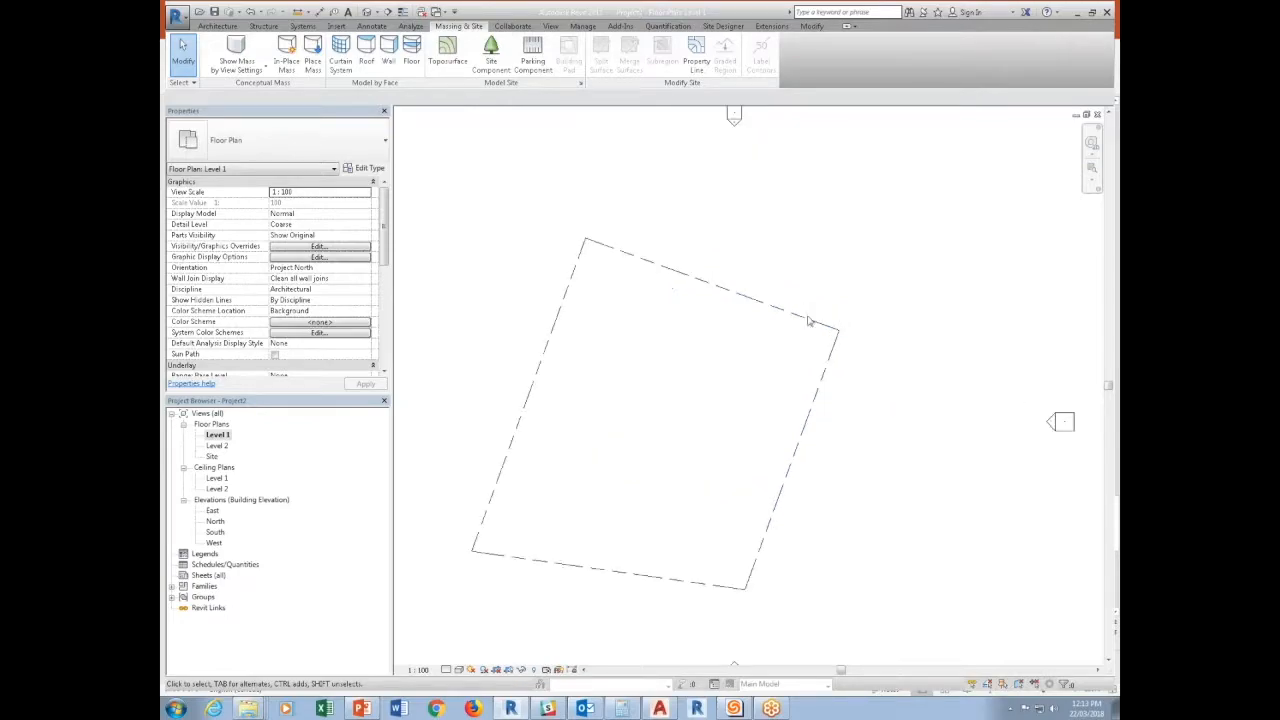
left_click(348, 12)
left_click(679, 265)
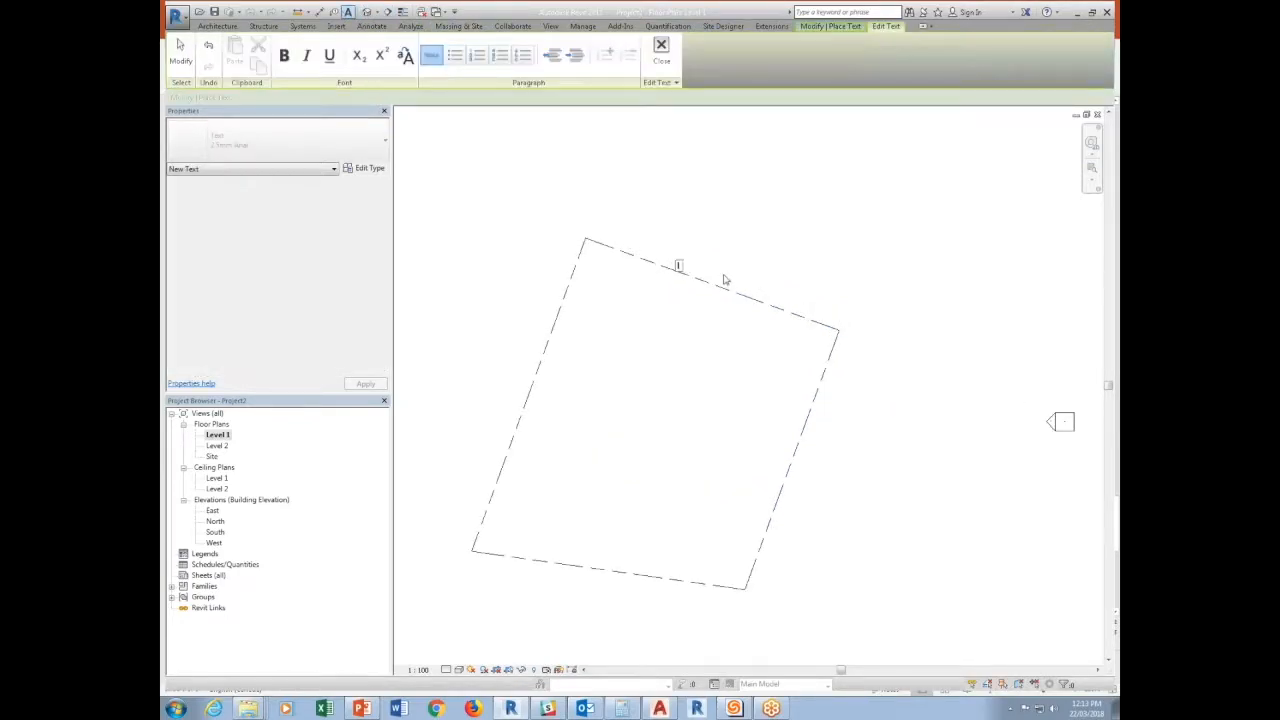
type("PROPERTY LINE")
left_click(725, 285)
key("Escape")
Rotate the PROPERTY LINE note parallel to the boundary's upper edge and move it just above that edge.
scroll(718, 278, "up", 2)
left_click(718, 266)
left_click_drag(725, 245, 735, 263)
left_click_drag(648, 236, 652, 247)
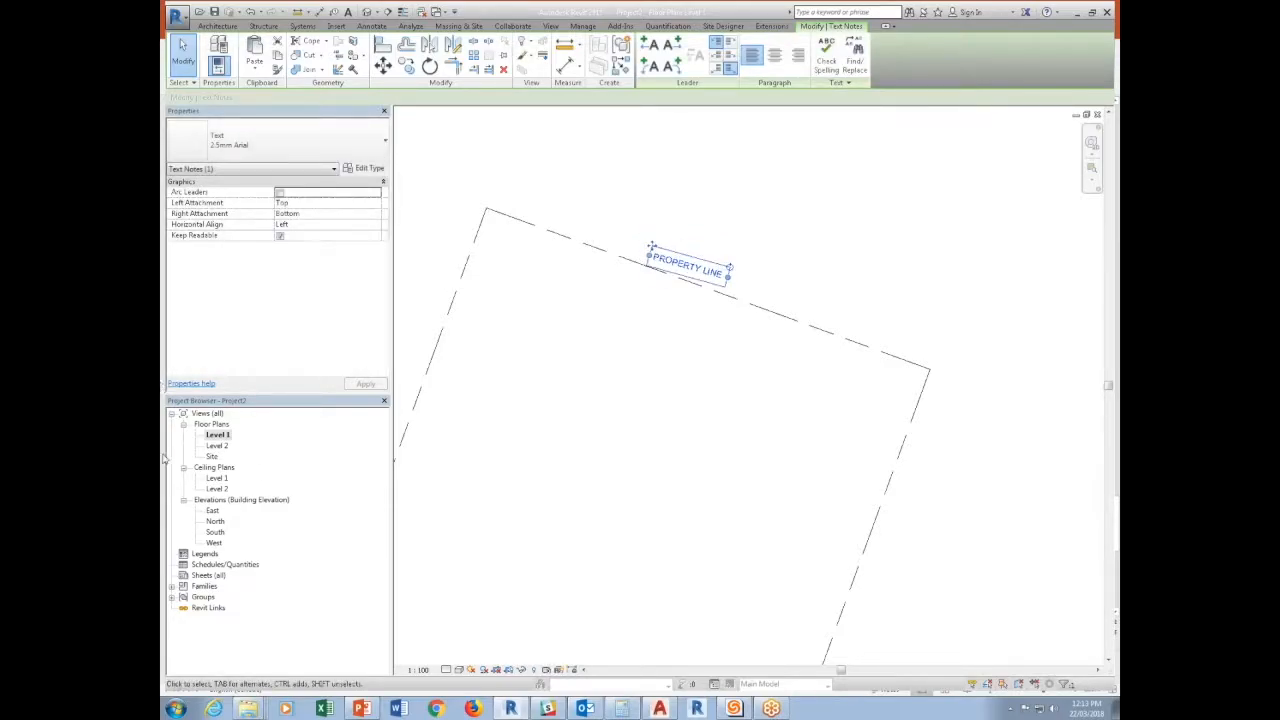
Check the Level 2 floor plan for the property line and its text note, and return to Level 1.
double_click(217, 445)
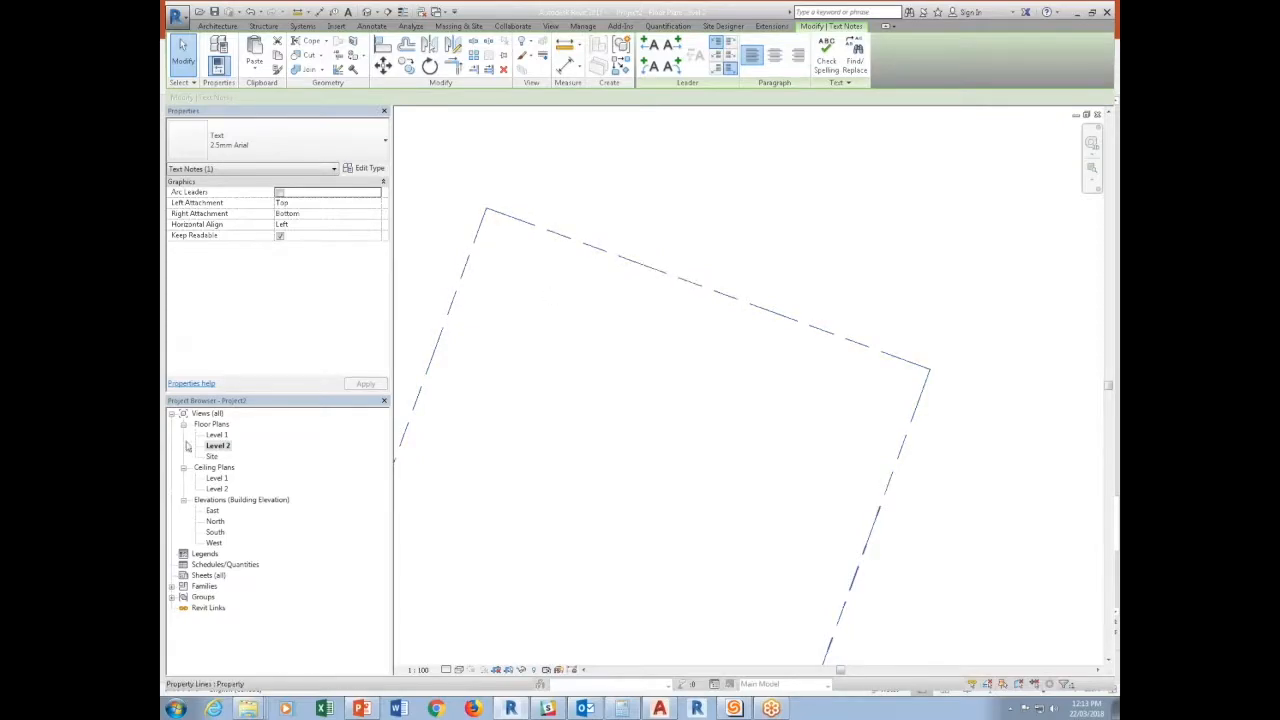
double_click(216, 435)
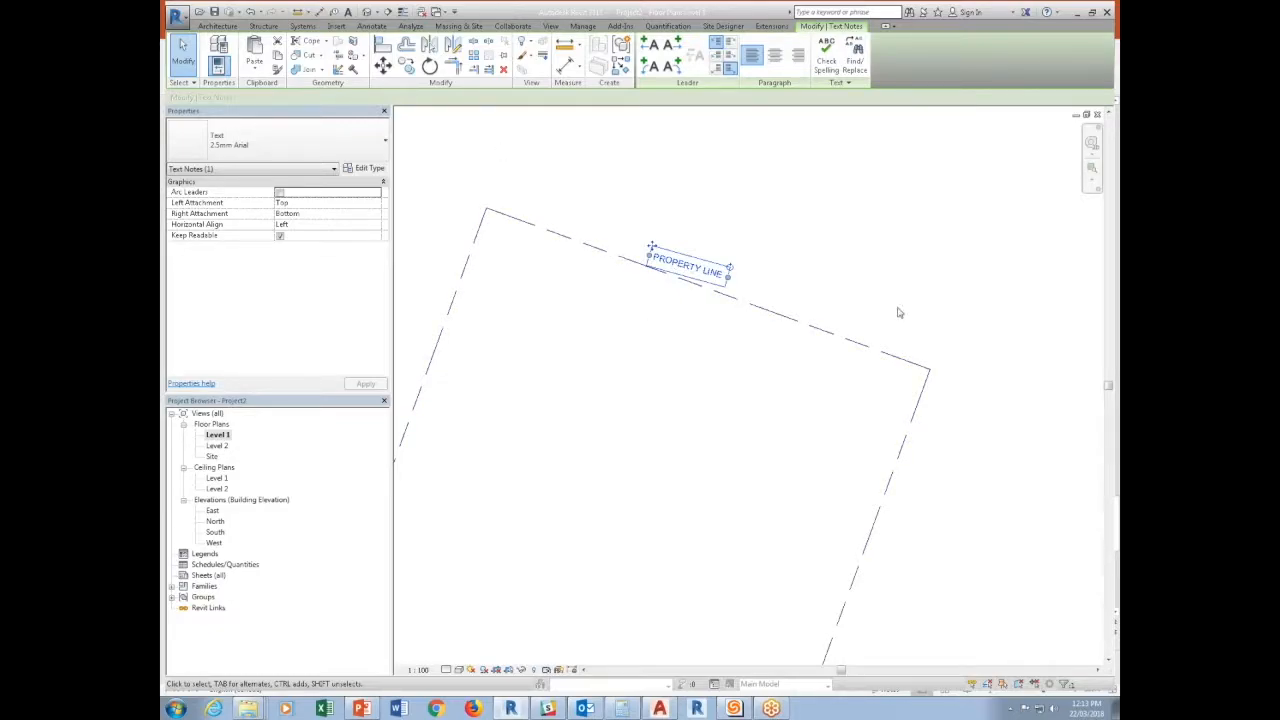
left_click(872, 288)
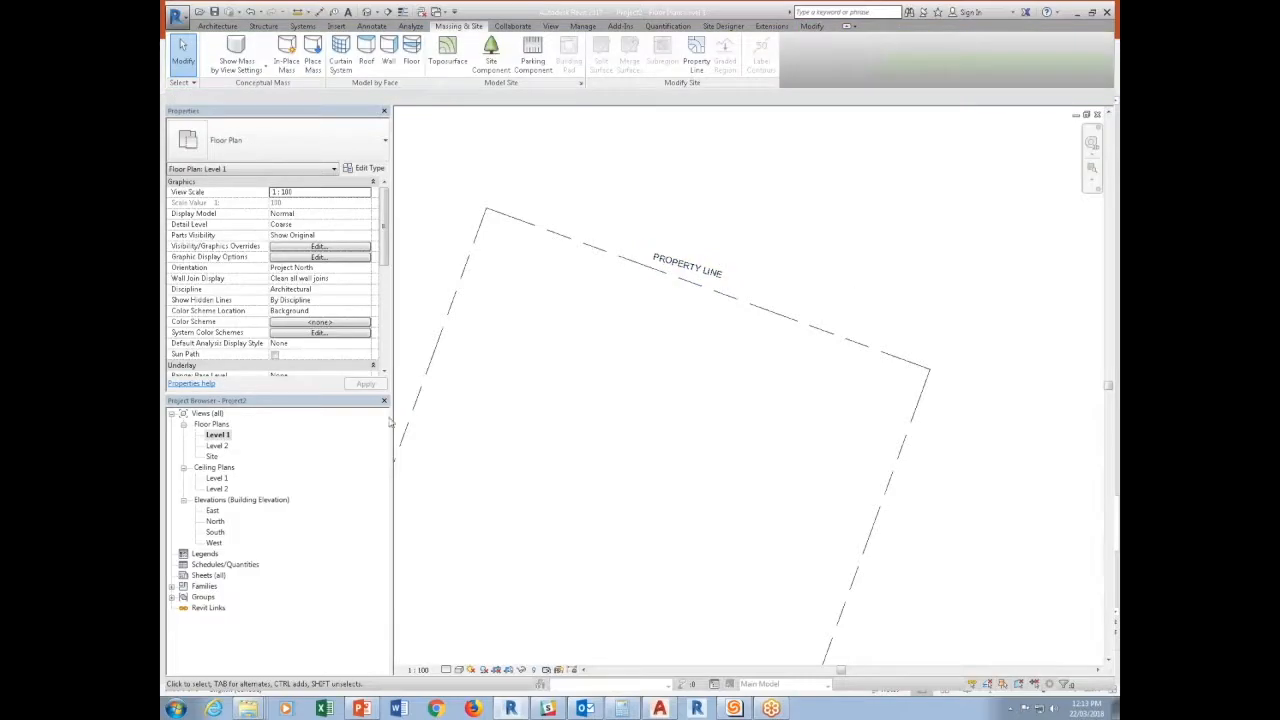
Duplicate the Level 1 floor plan view without its annotations.
left_click(220, 435)
right_click(228, 437)
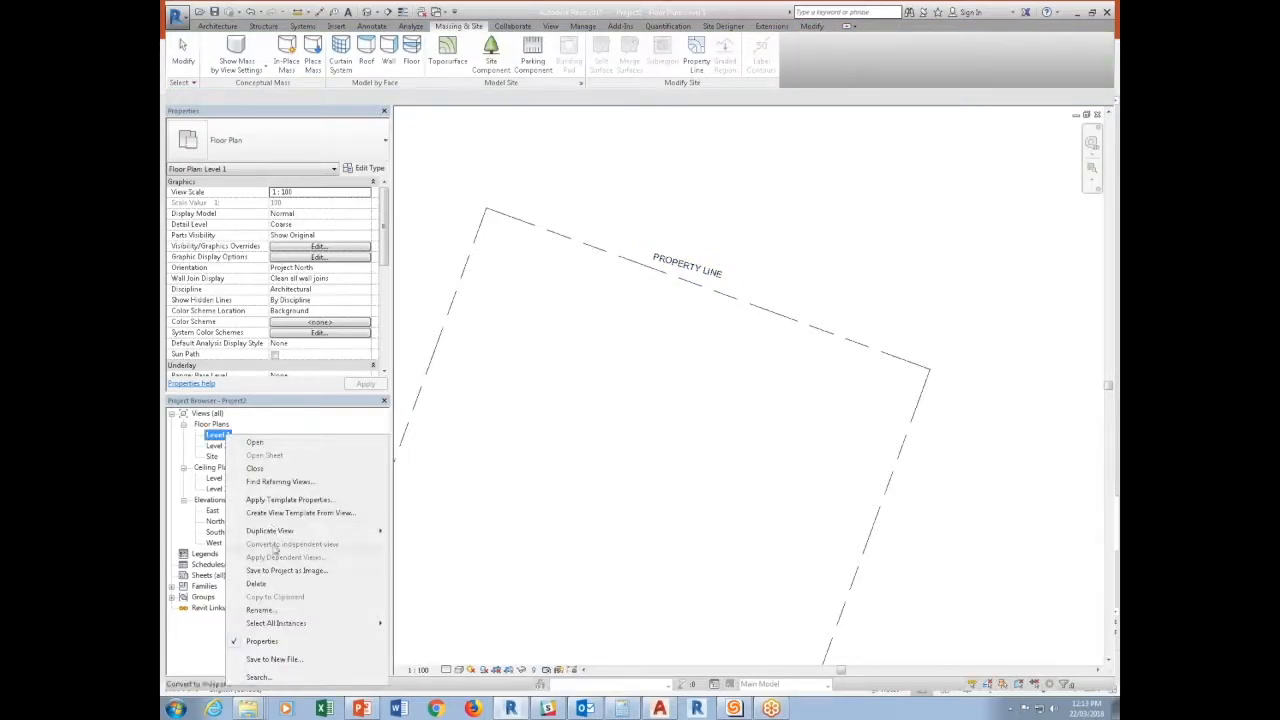
mouse_move(280, 531)
left_click(430, 536)
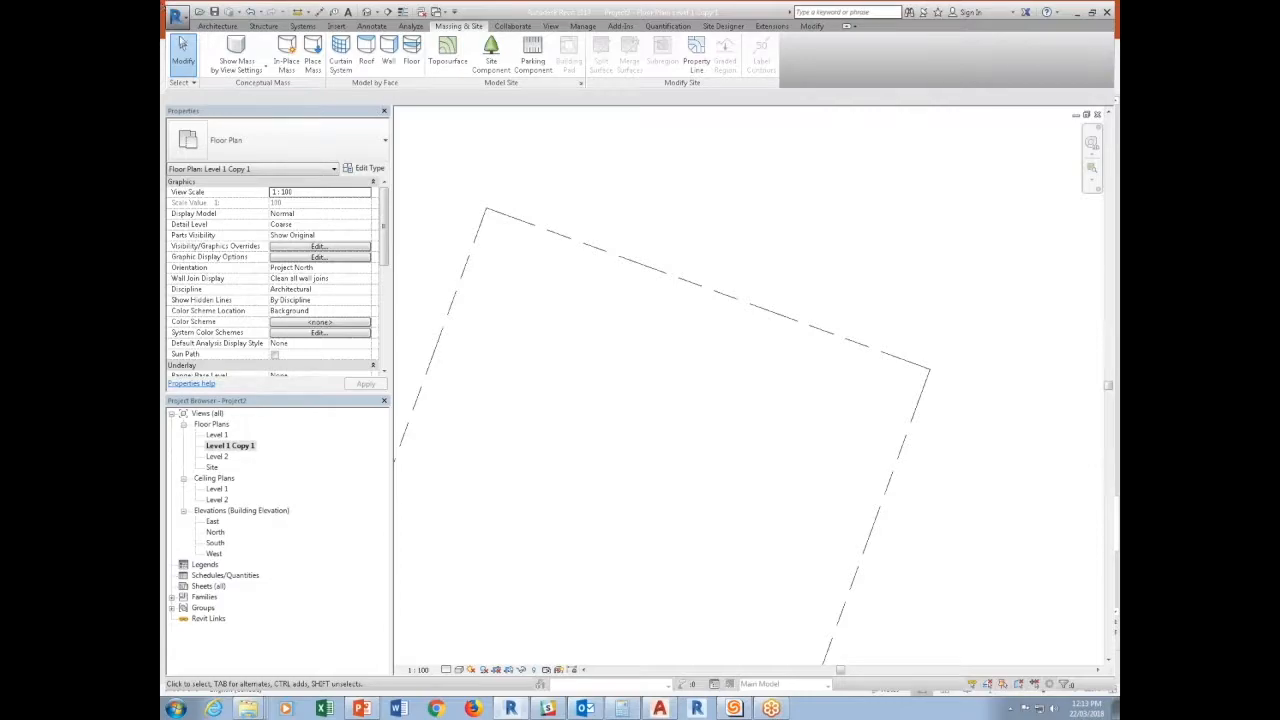
Create a family from the Metric Generic Annotation.rft template in the Annotations folder and delete its built-in instruction note.
left_click(176, 14)
mouse_move(235, 68)
left_click(292, 95)
left_click(738, 400)
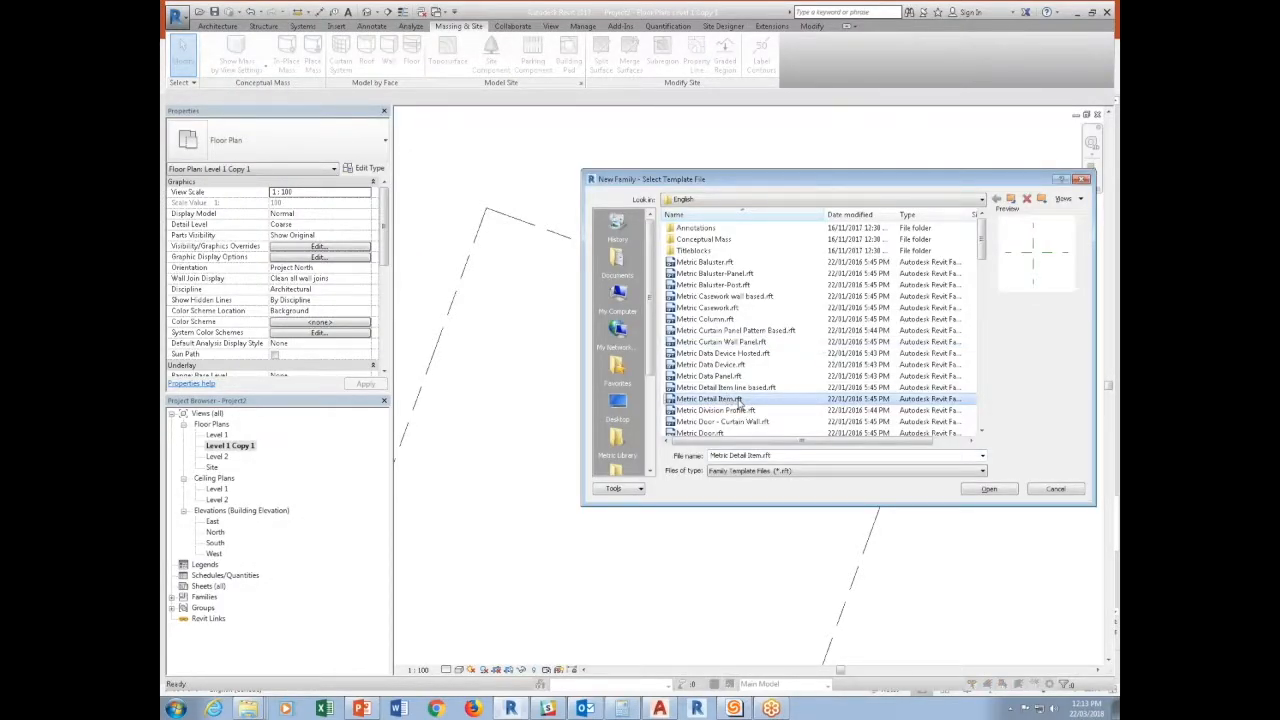
scroll(740, 401, "down", 8)
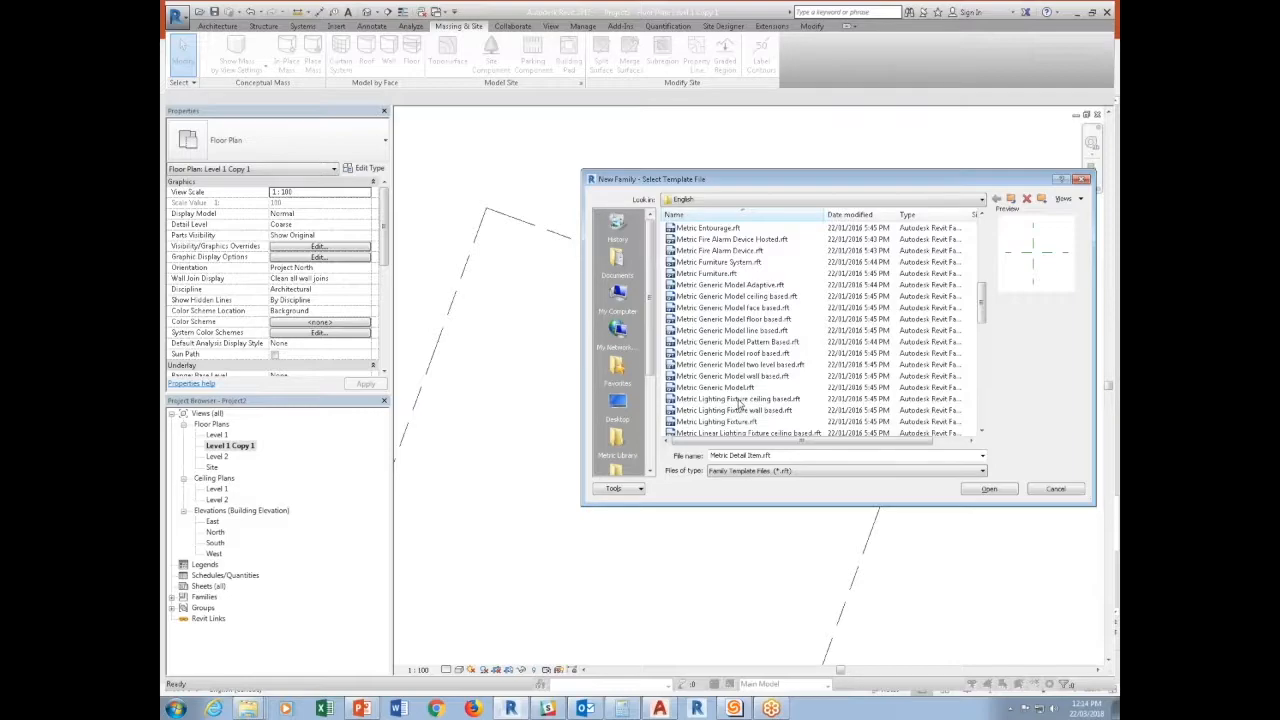
left_click(740, 399)
scroll(735, 320, "up", 8)
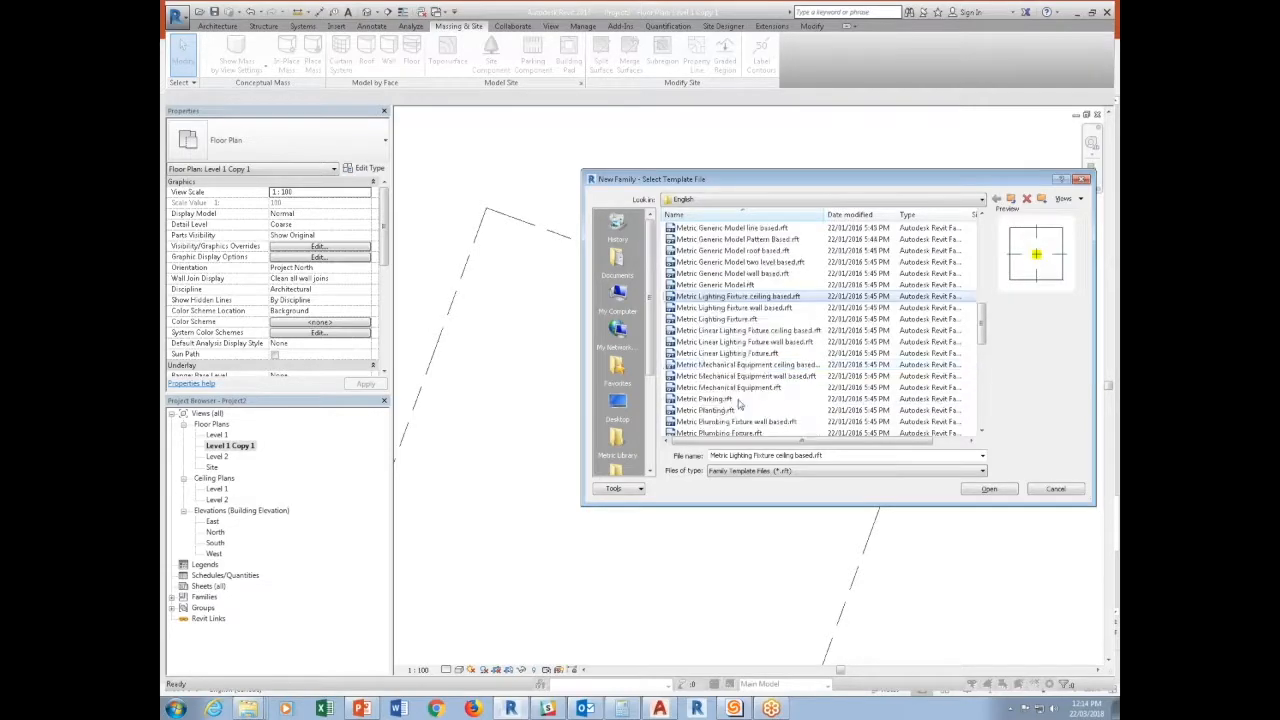
scroll(730, 226, "up", 1)
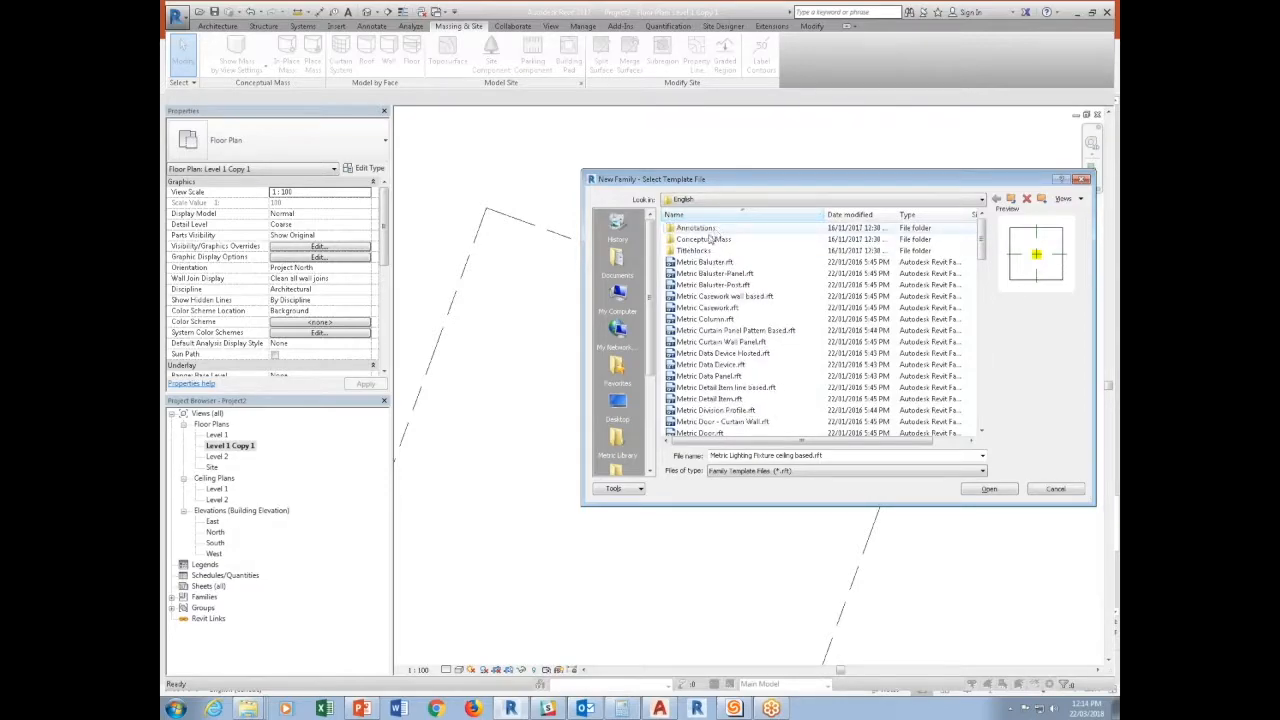
double_click(715, 228)
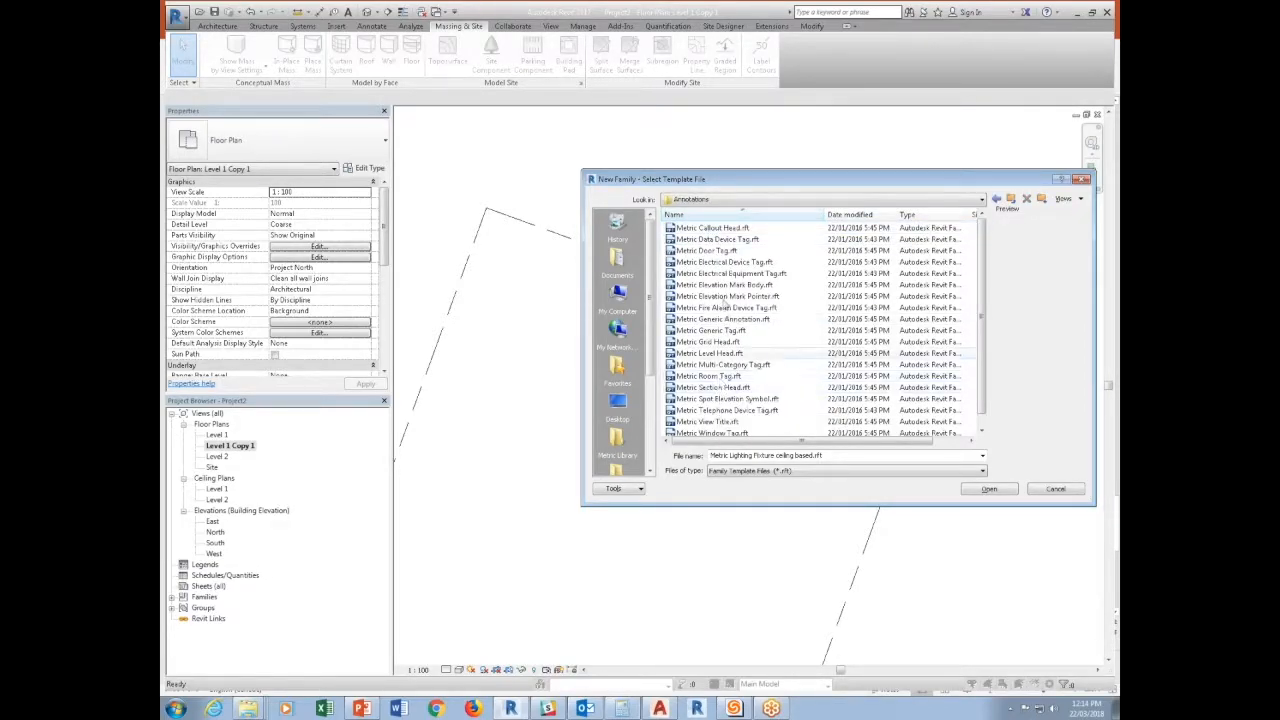
double_click(718, 318)
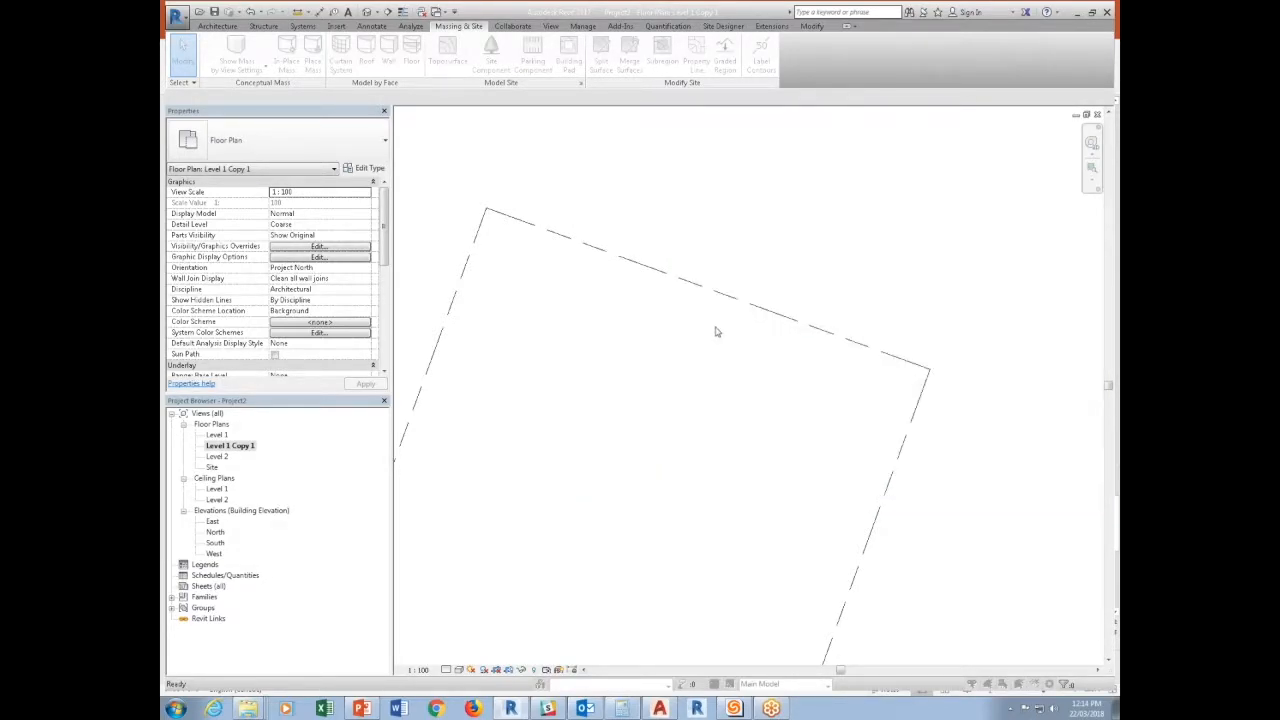
left_click(770, 355)
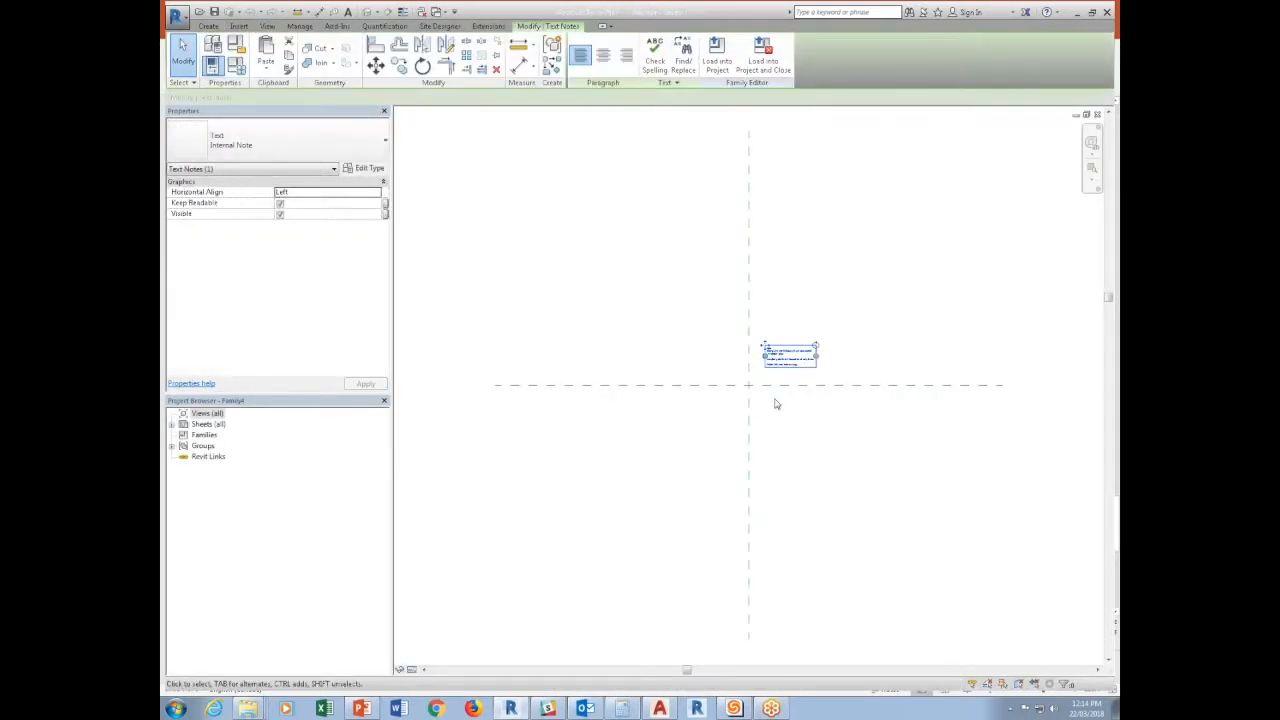
key("Delete")
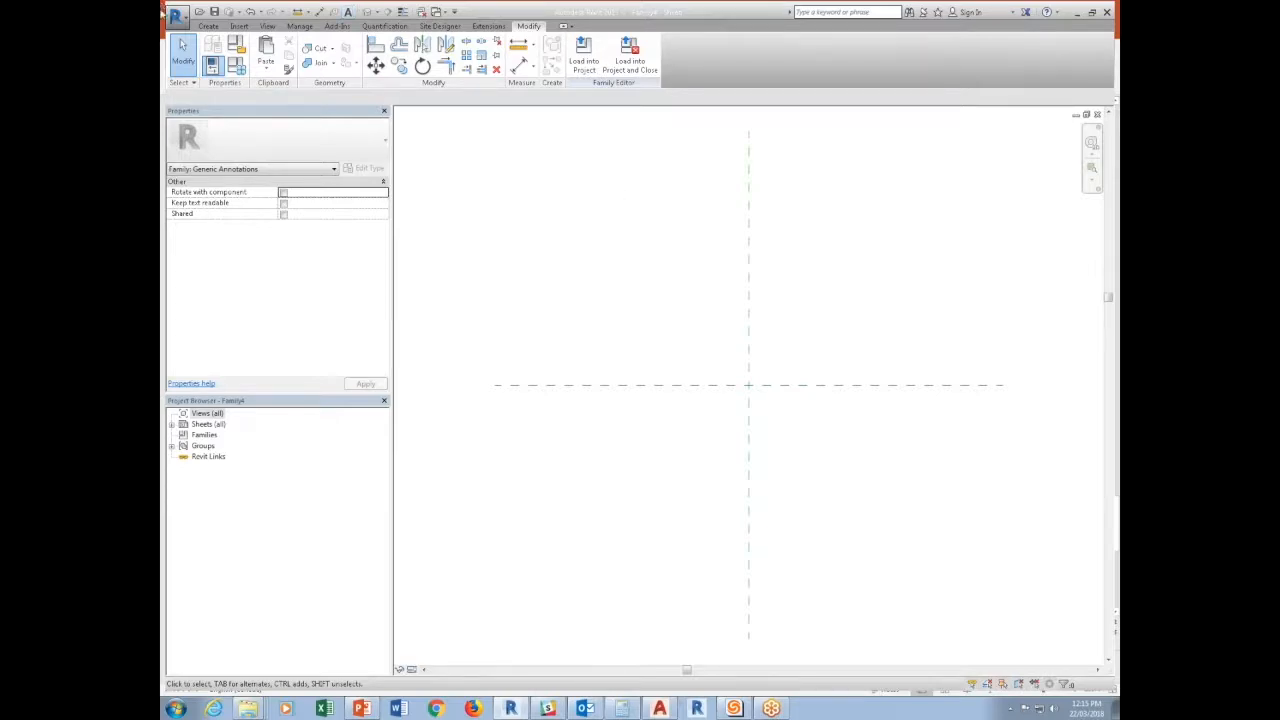
Place a label at the reference plane intersection, using a new instance family parameter "Name" of type Text.
left_click(208, 26)
left_click(585, 52)
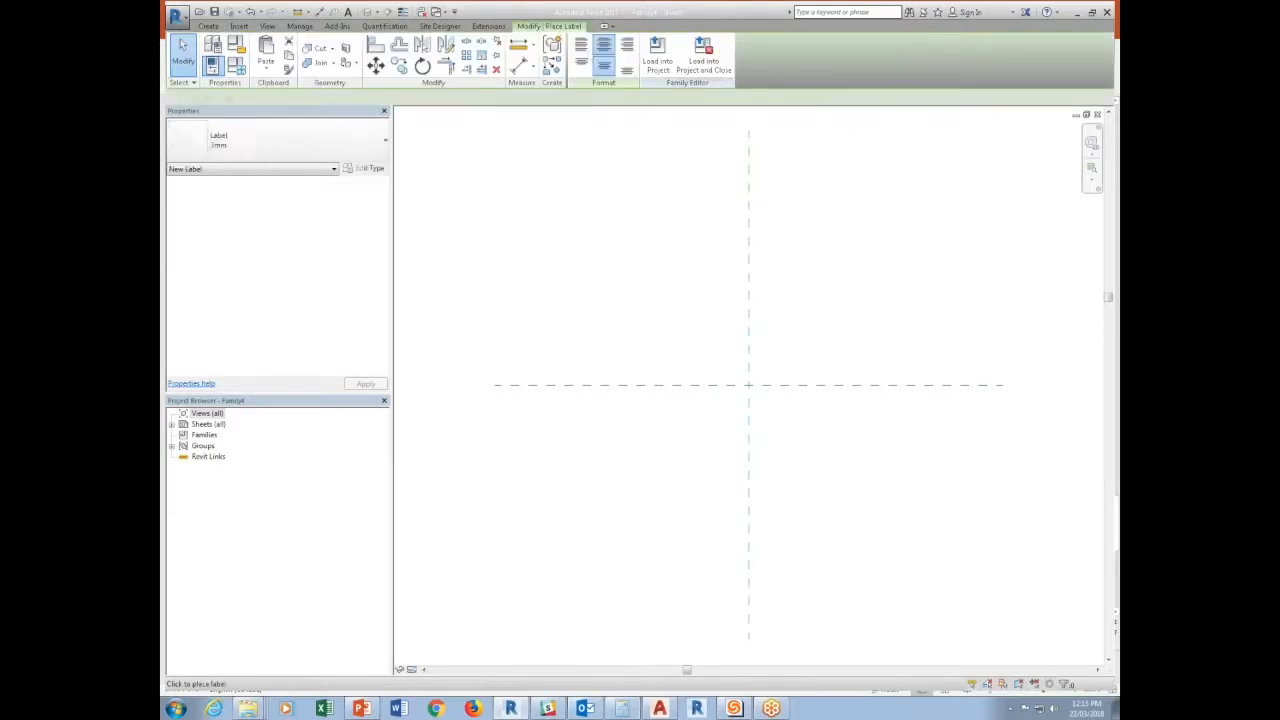
left_click(750, 383)
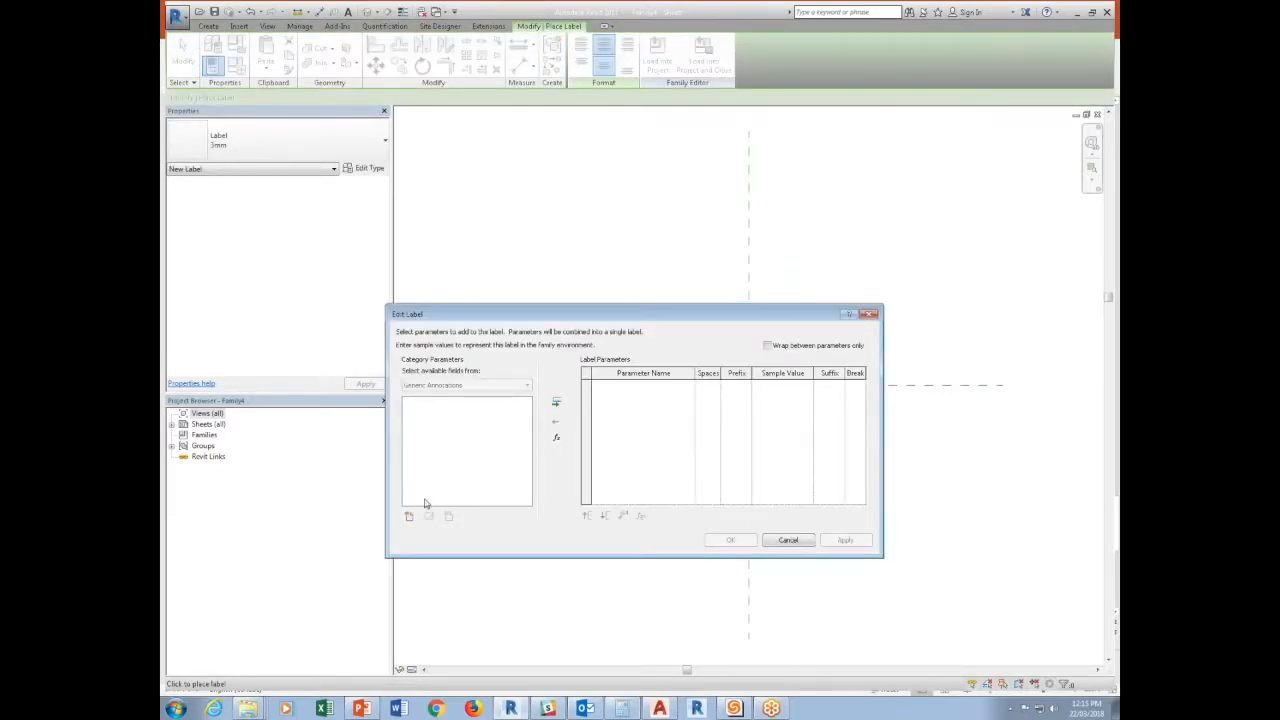
left_click(409, 516)
type("Name")
left_click(1013, 402)
left_click(916, 430)
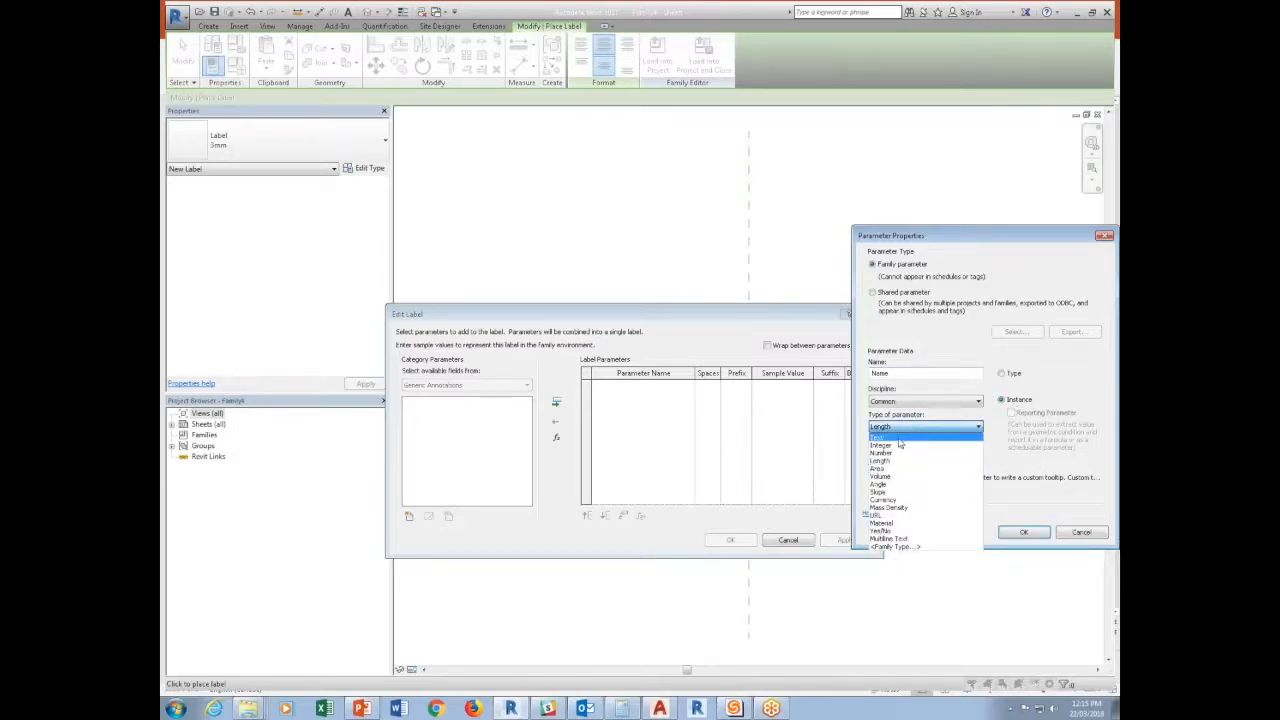
left_click(899, 438)
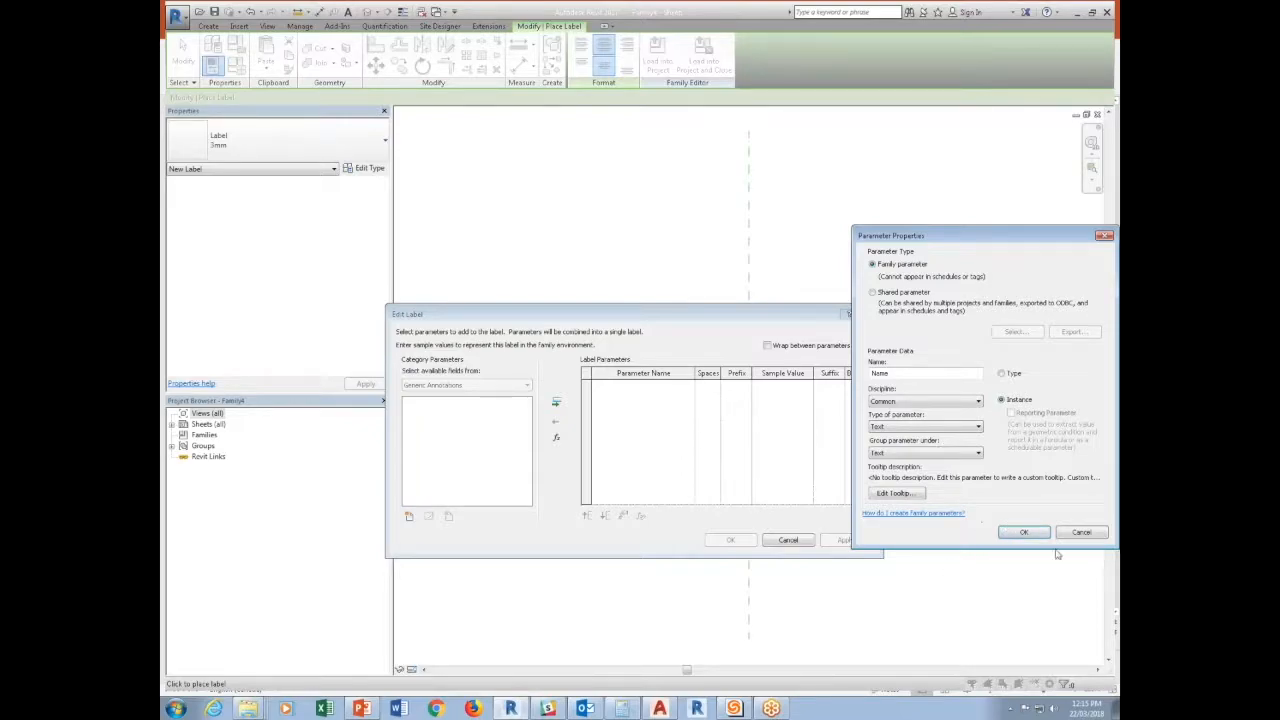
left_click(1023, 532)
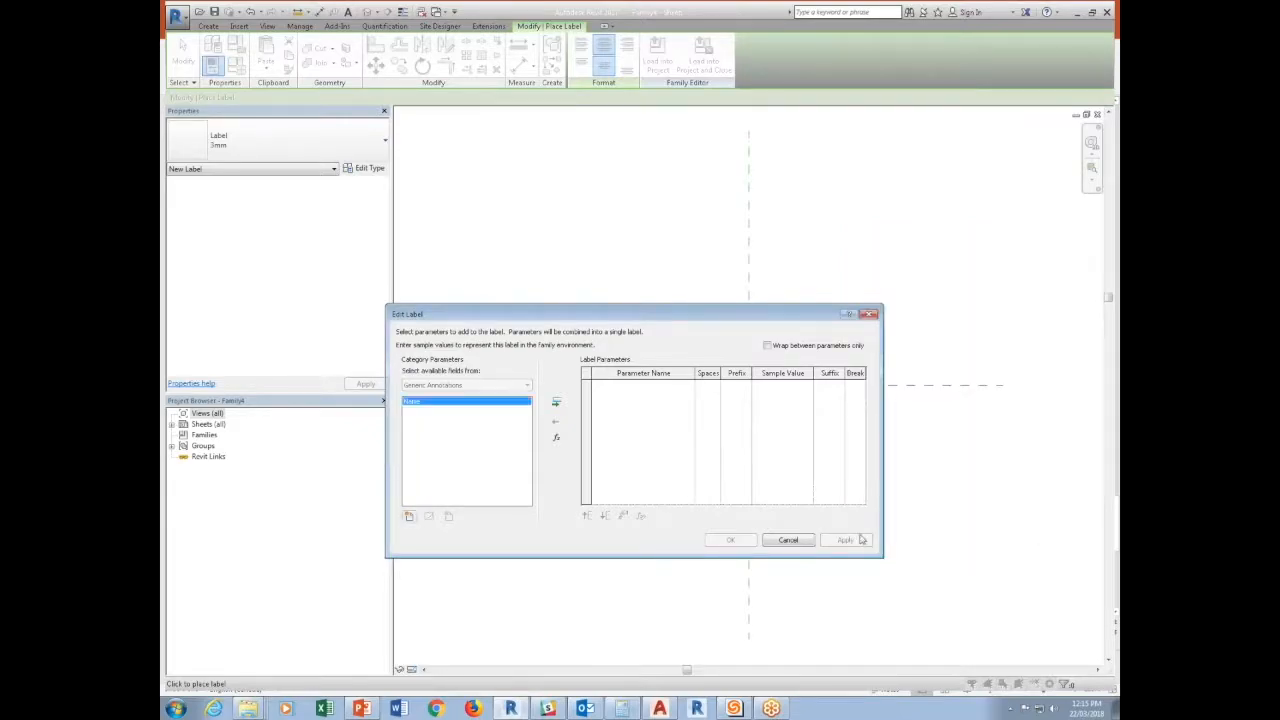
left_click(554, 402)
left_click(730, 540)
Move the Name label so it is centred on the intersection of the reference planes.
scroll(734, 411, "up", 5)
left_click(703, 403)
key("Escape")
key("Escape")
left_click(662, 391)
left_click_drag(656, 393, 640, 413)
left_click(626, 54)
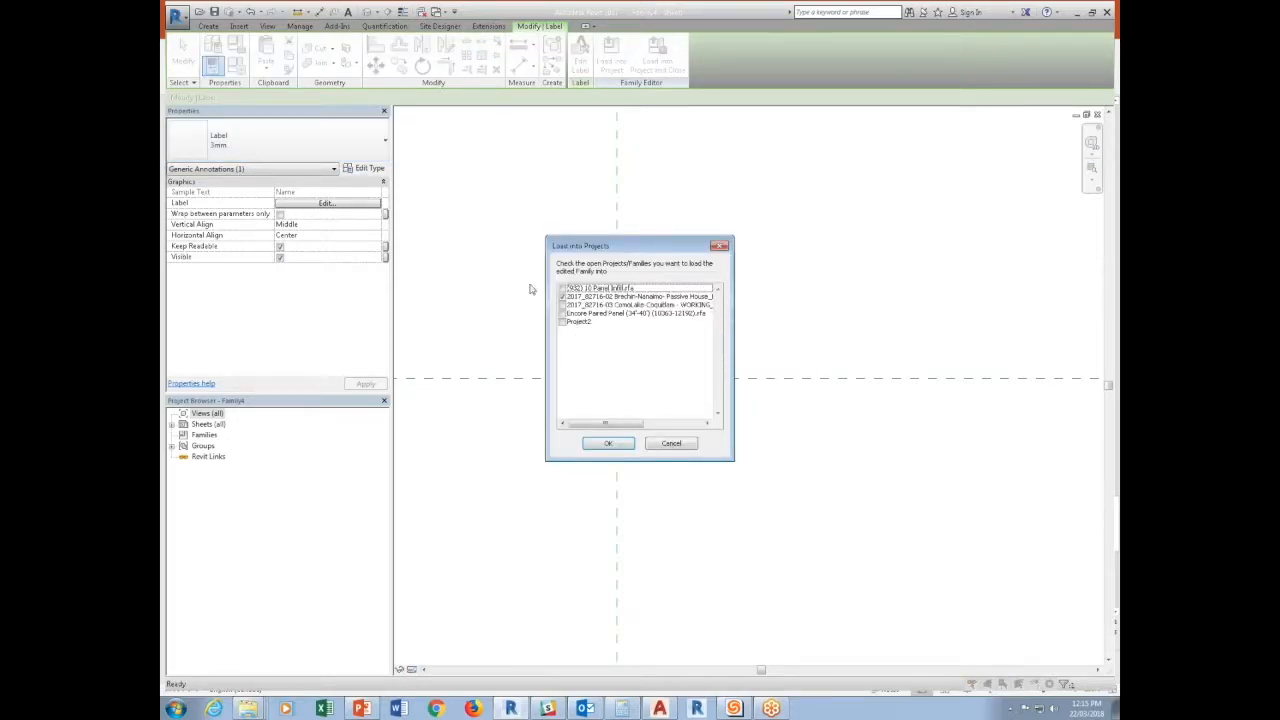
key("Return")
Create another new family from the Metric Site.rft template.
left_click(176, 14)
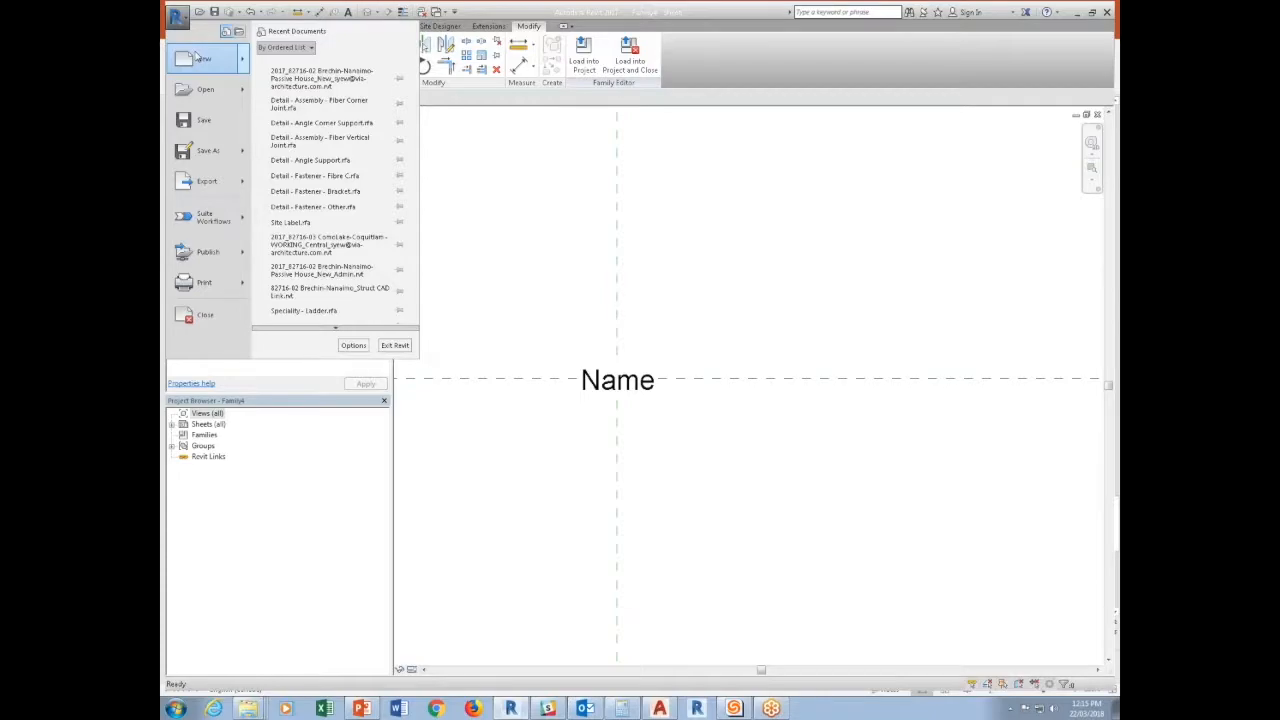
mouse_move(200, 58)
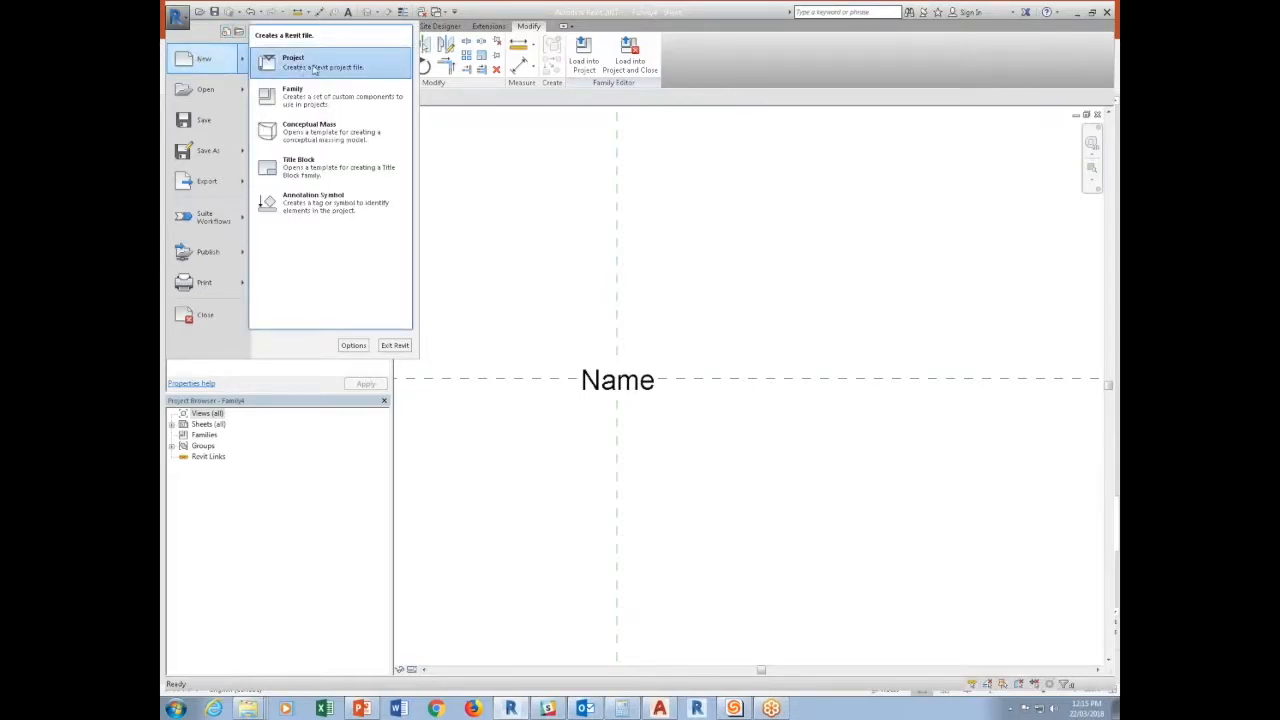
left_click(293, 92)
left_click(736, 353)
scroll(735, 385, "down", 15)
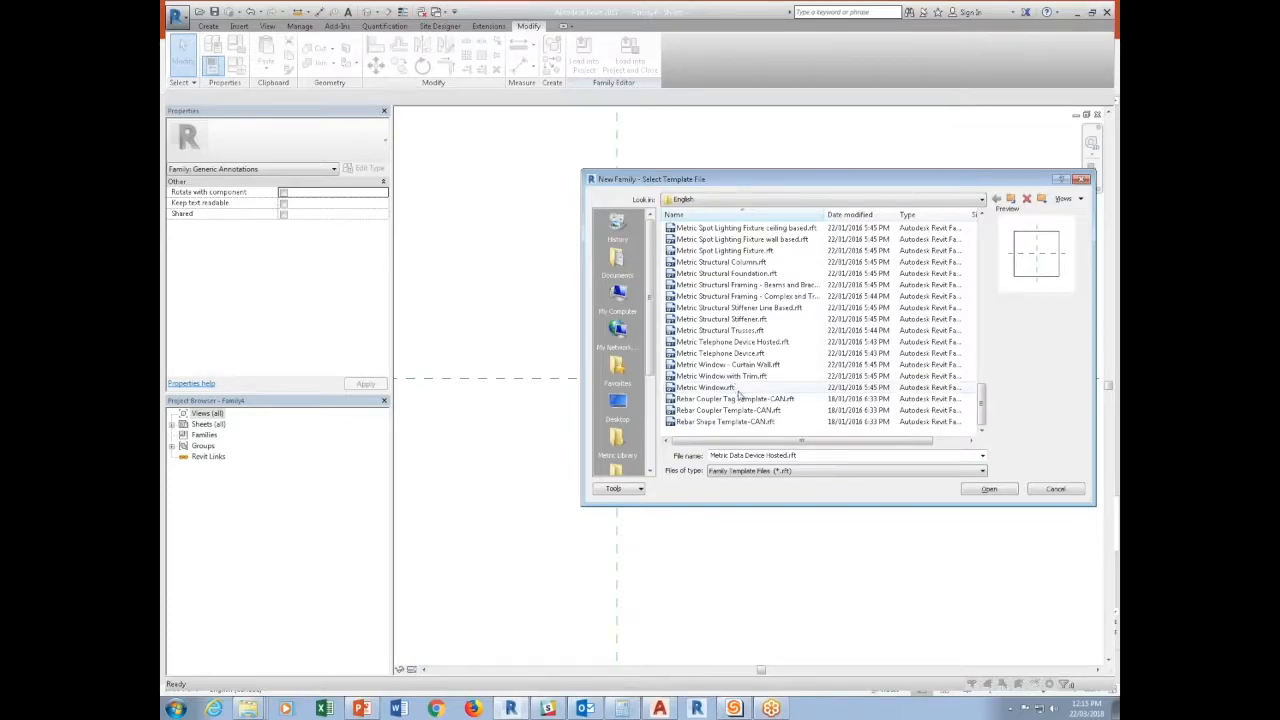
scroll(737, 392, "up", 1)
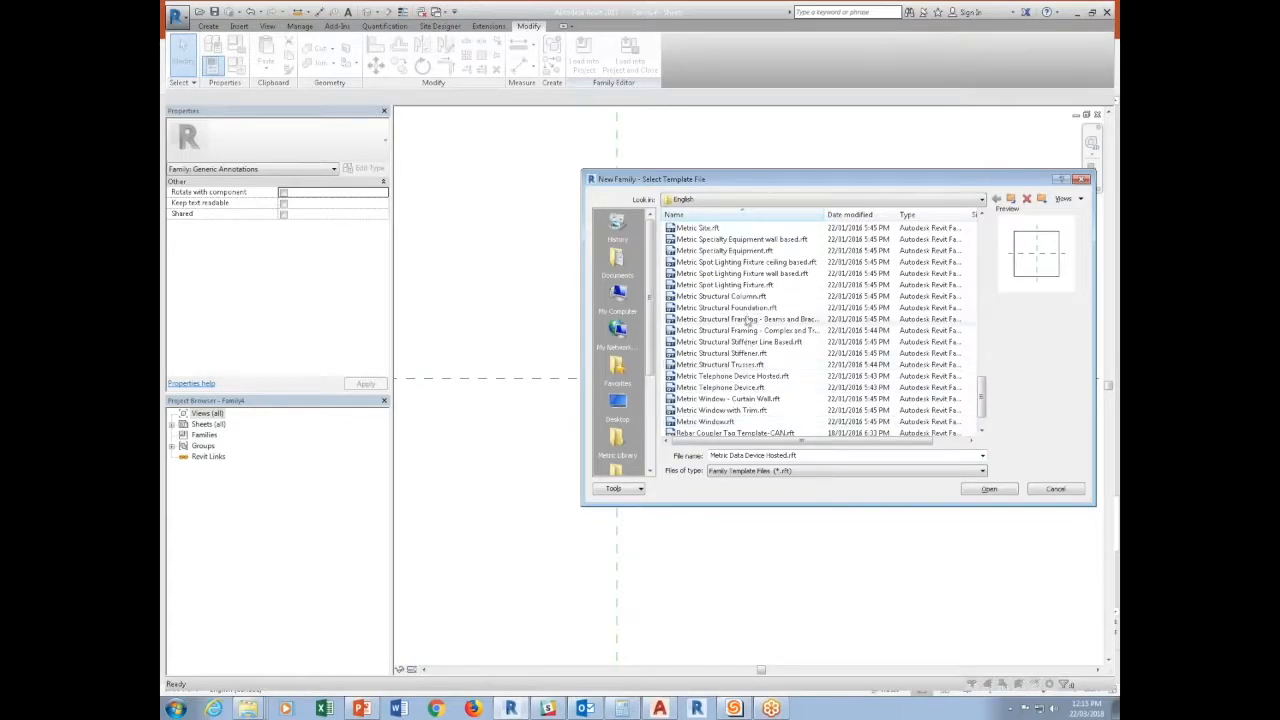
left_click(716, 230)
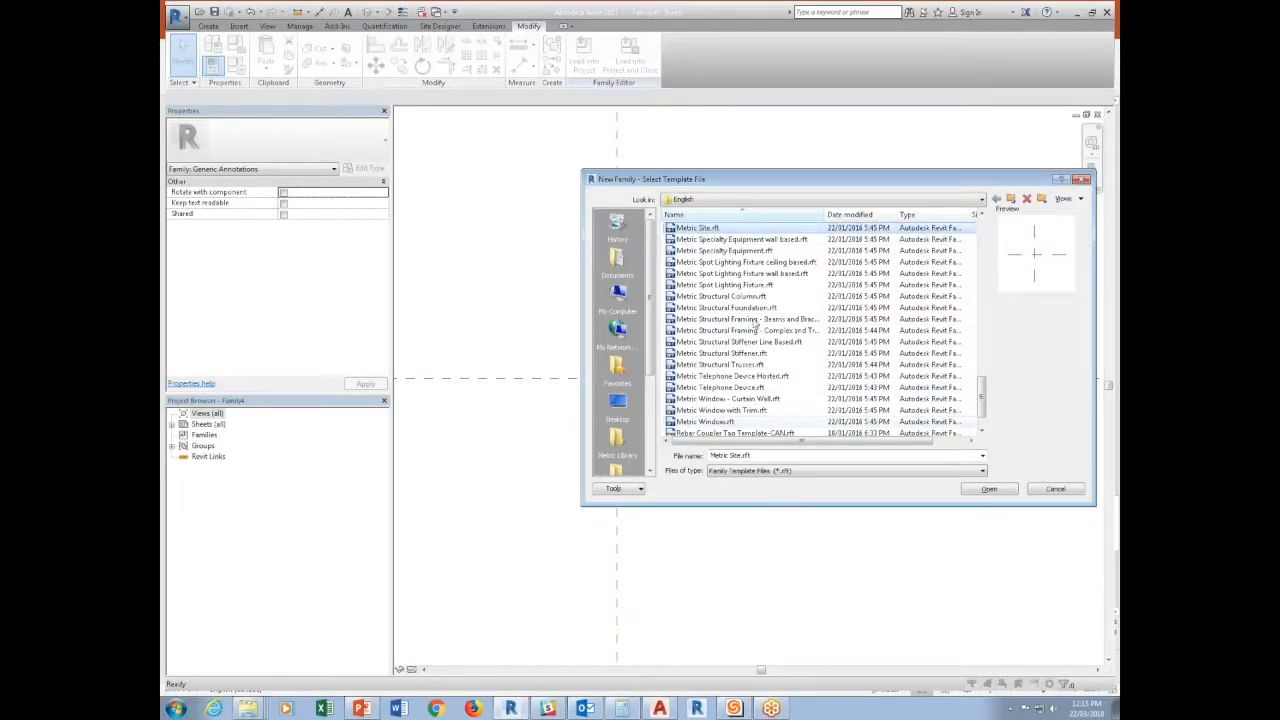
left_click(972, 488)
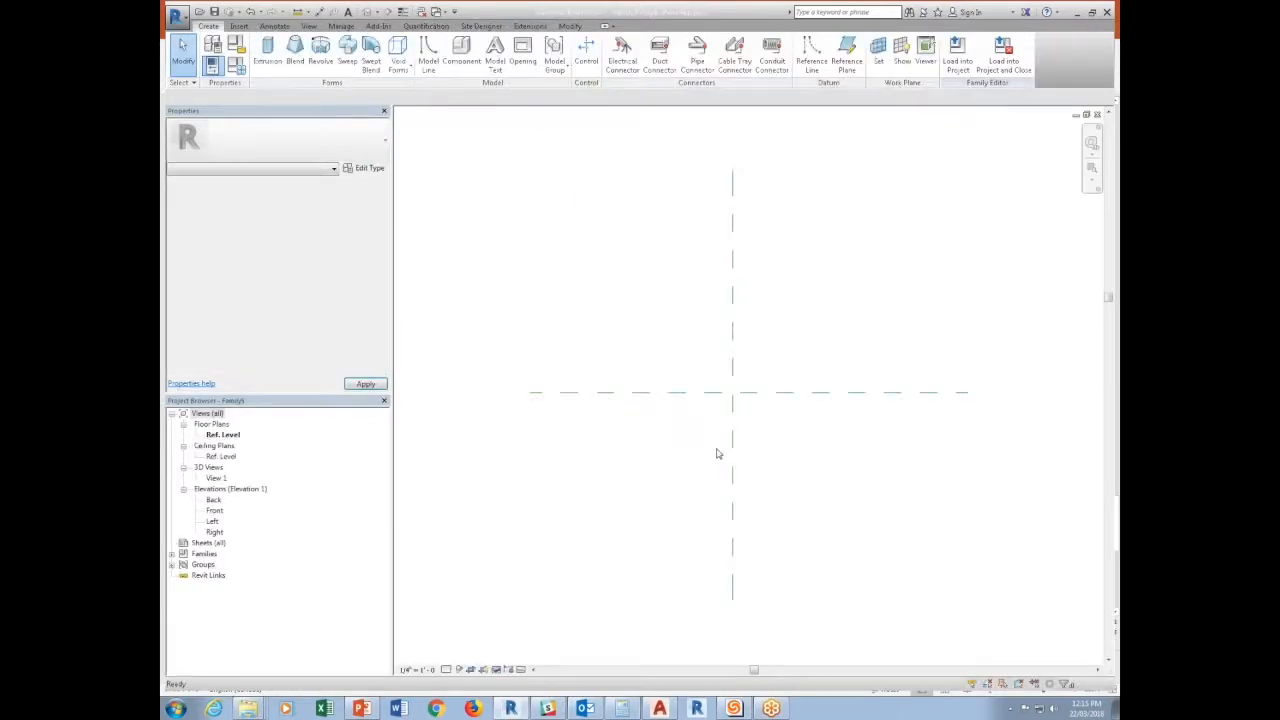
Return to the generic annotation family with the Name label and load it into the new site family, Family5.
left_click(437, 12)
left_click(483, 100)
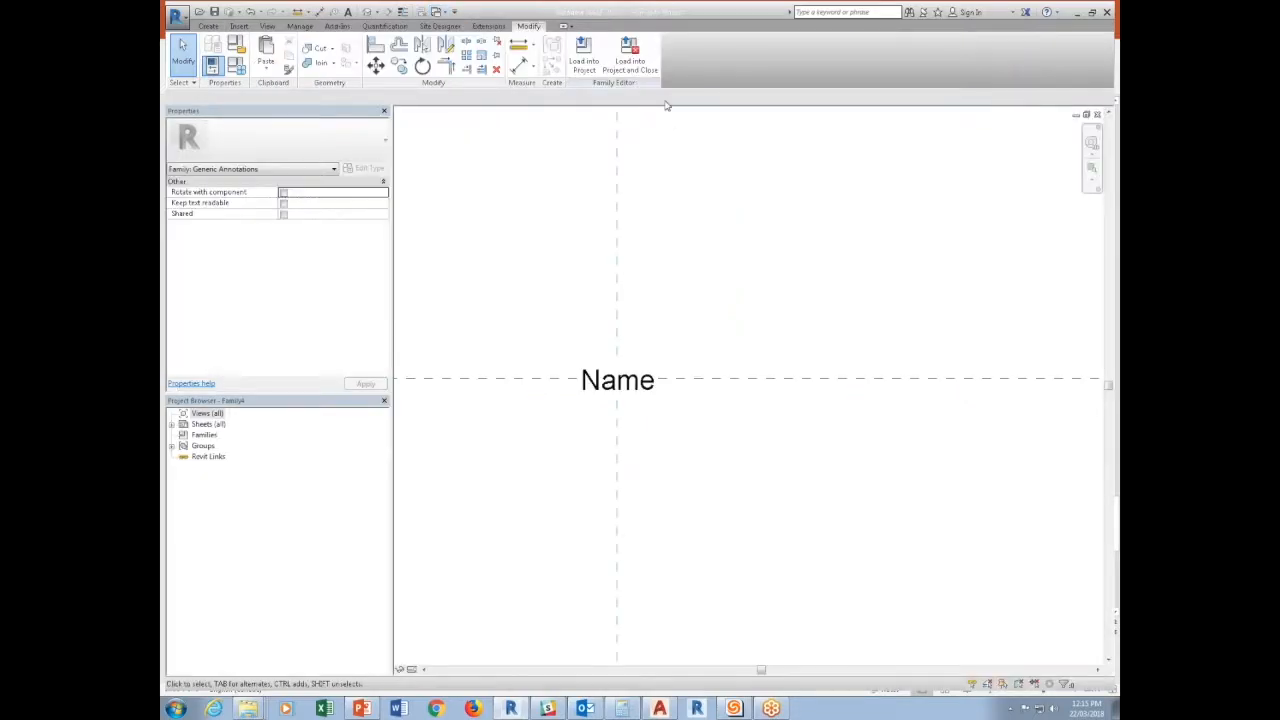
left_click(604, 70)
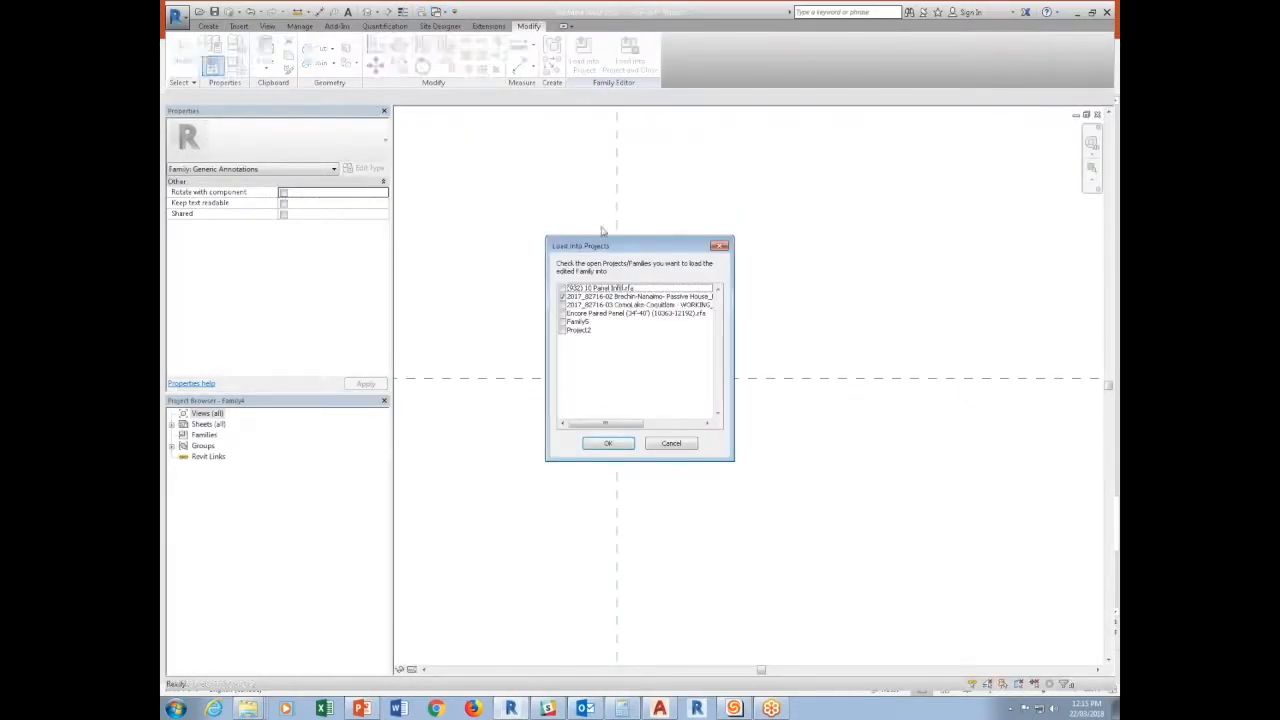
left_click(563, 321)
left_click(608, 443)
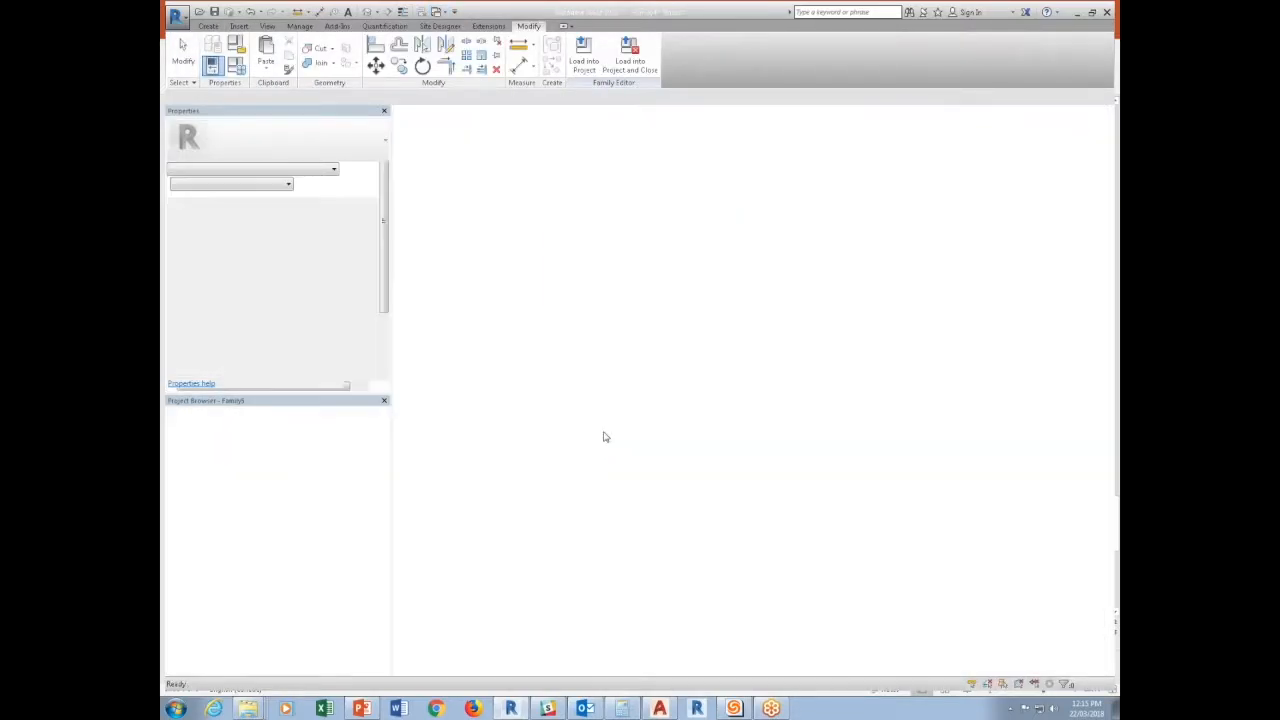
Place the label annotation at the reference plane intersection and associate its Name parameter with the Type Comments family parameter.
left_click(731, 418)
key("Escape")
left_click(744, 426)
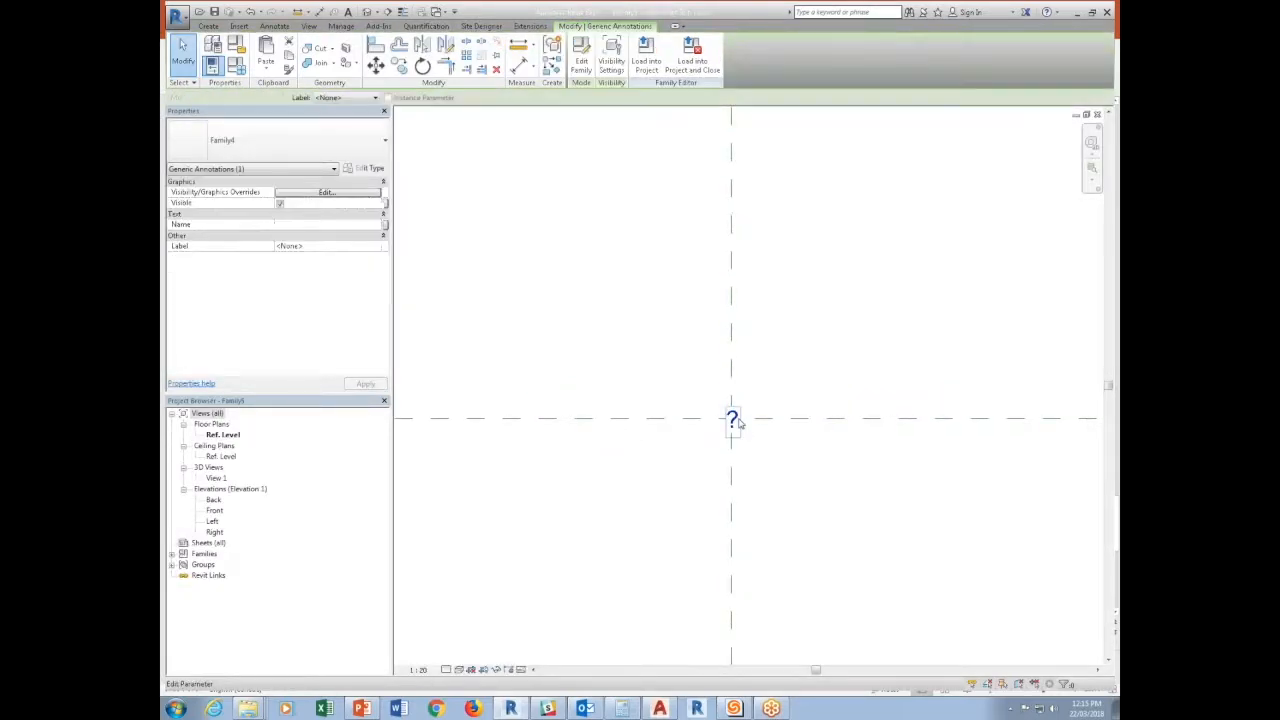
left_click(385, 226)
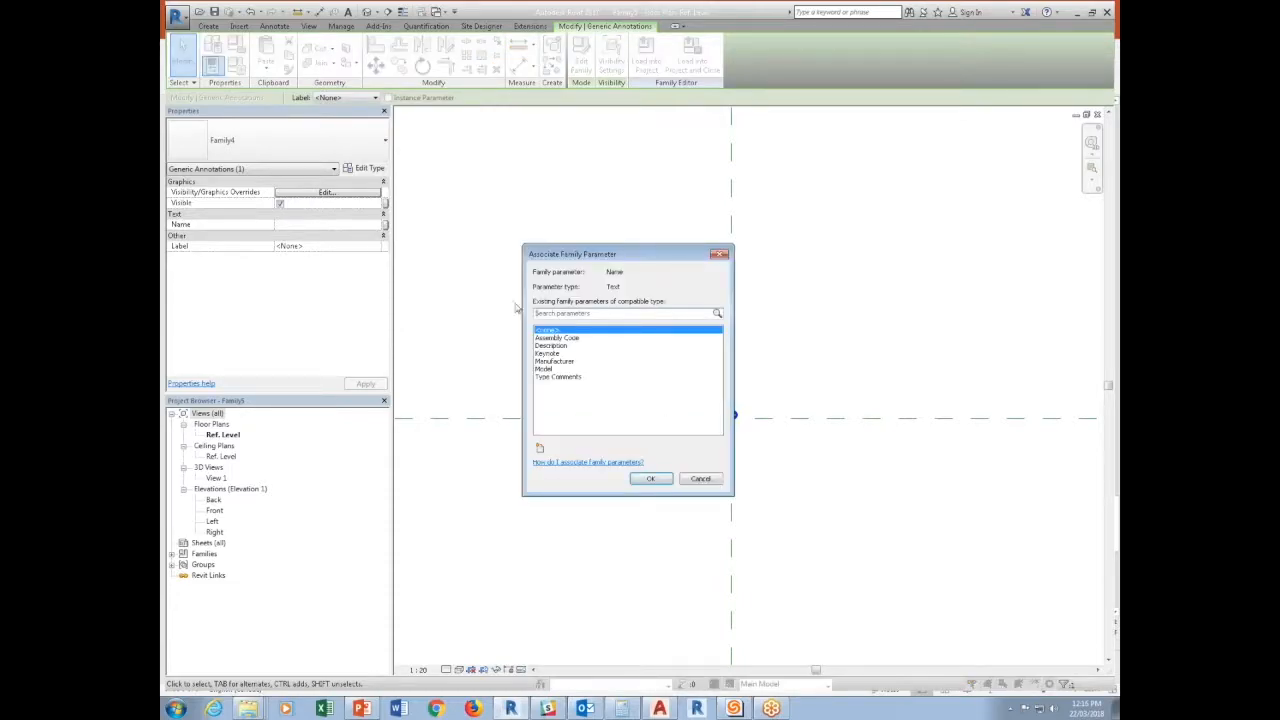
left_click(555, 377)
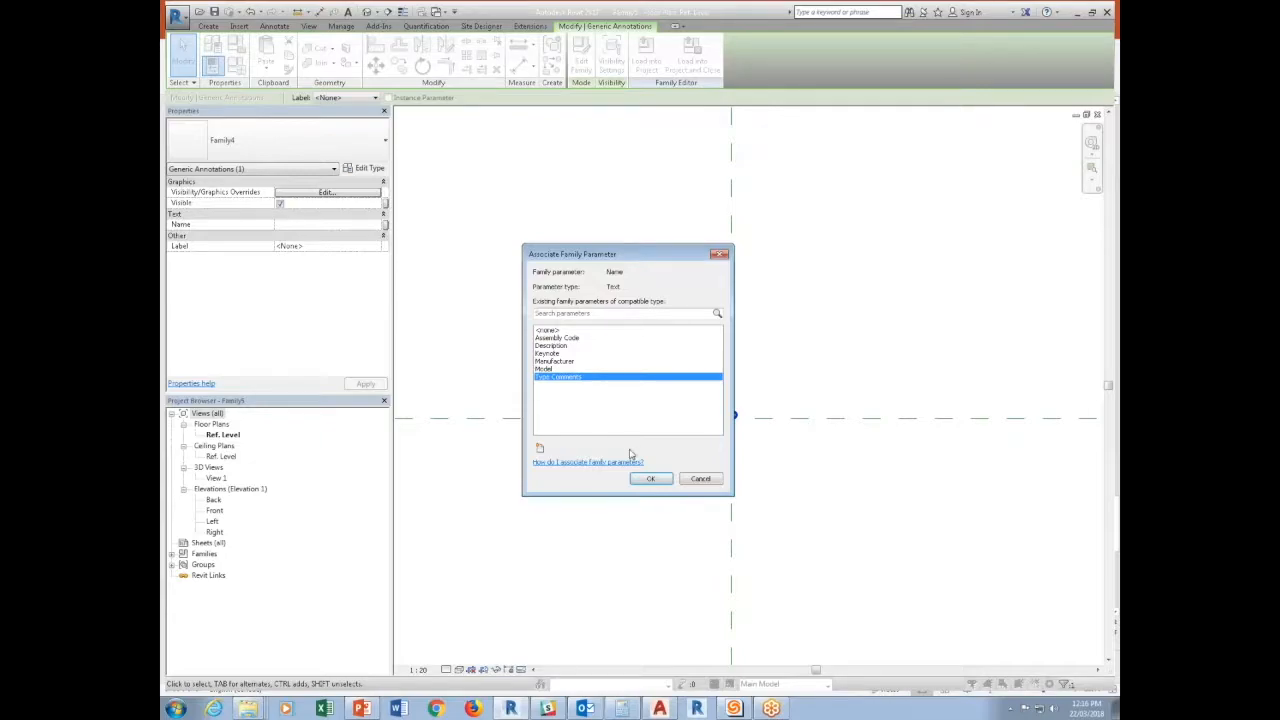
left_click(650, 478)
left_click(529, 411)
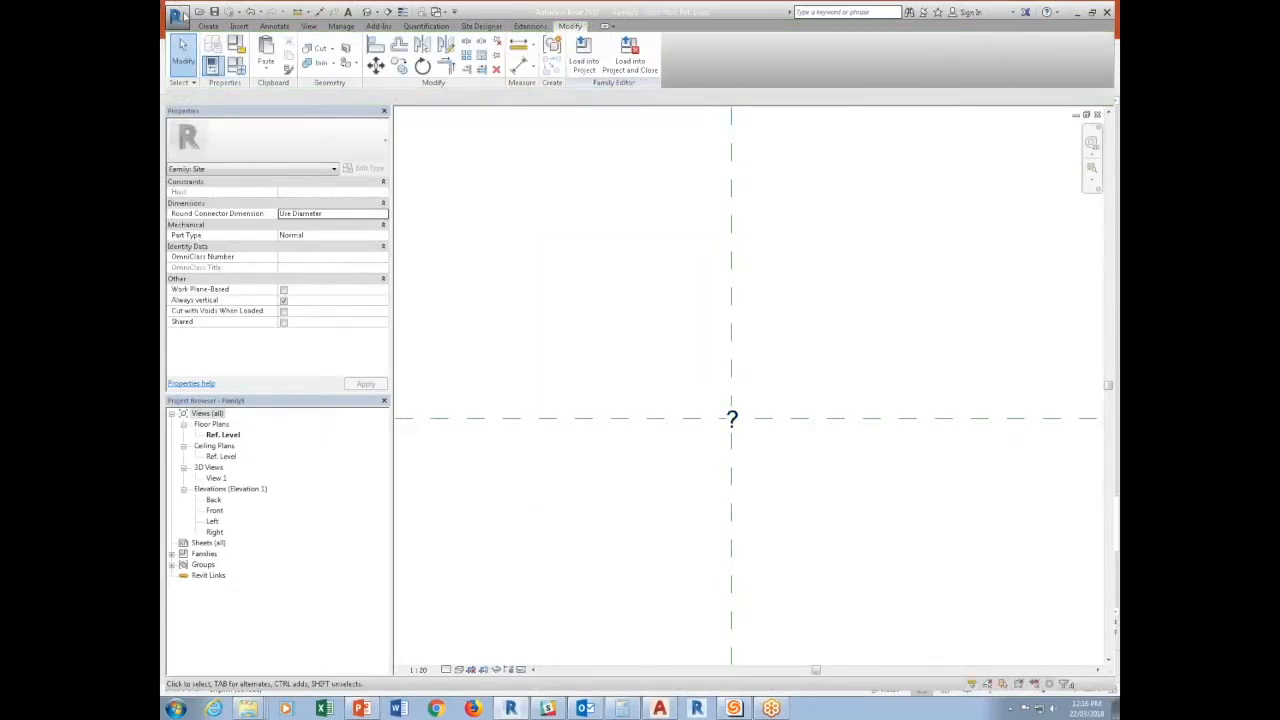
Draw a model line circle of about 140 mm radius centred on the label.
left_click(207, 26)
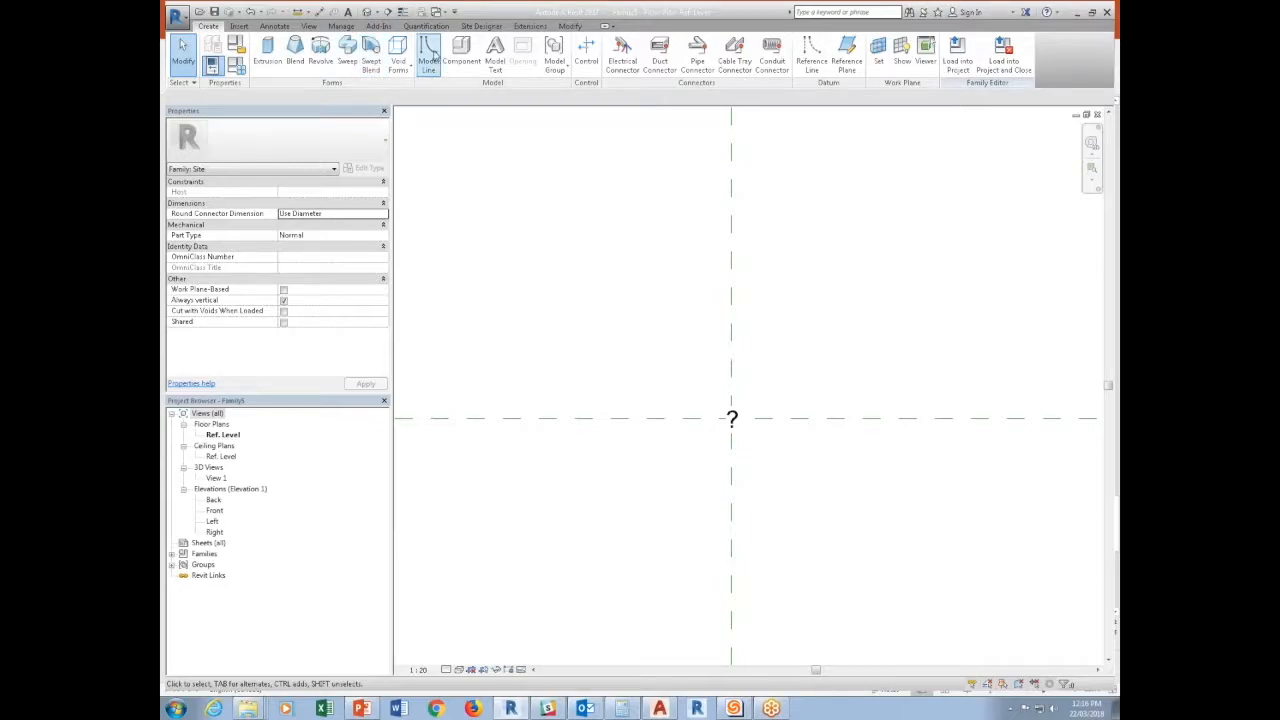
left_click(430, 55)
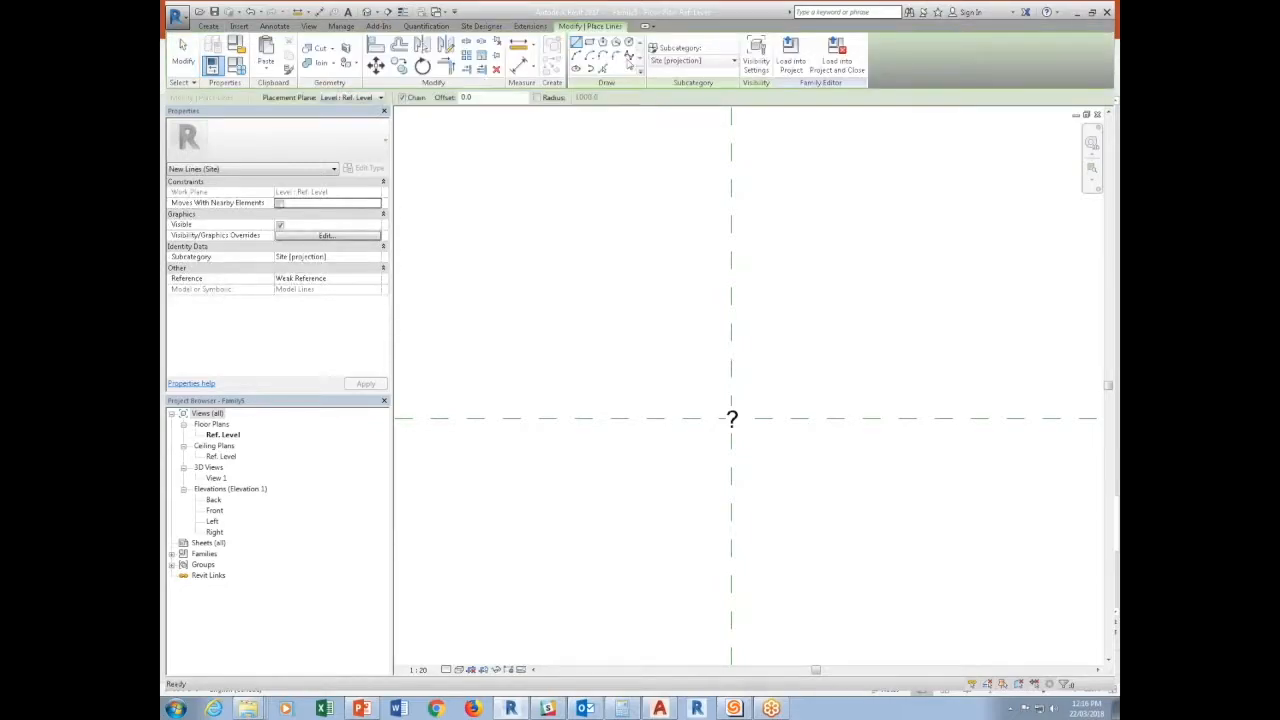
left_click(731, 419)
left_click(772, 419)
key("Escape")
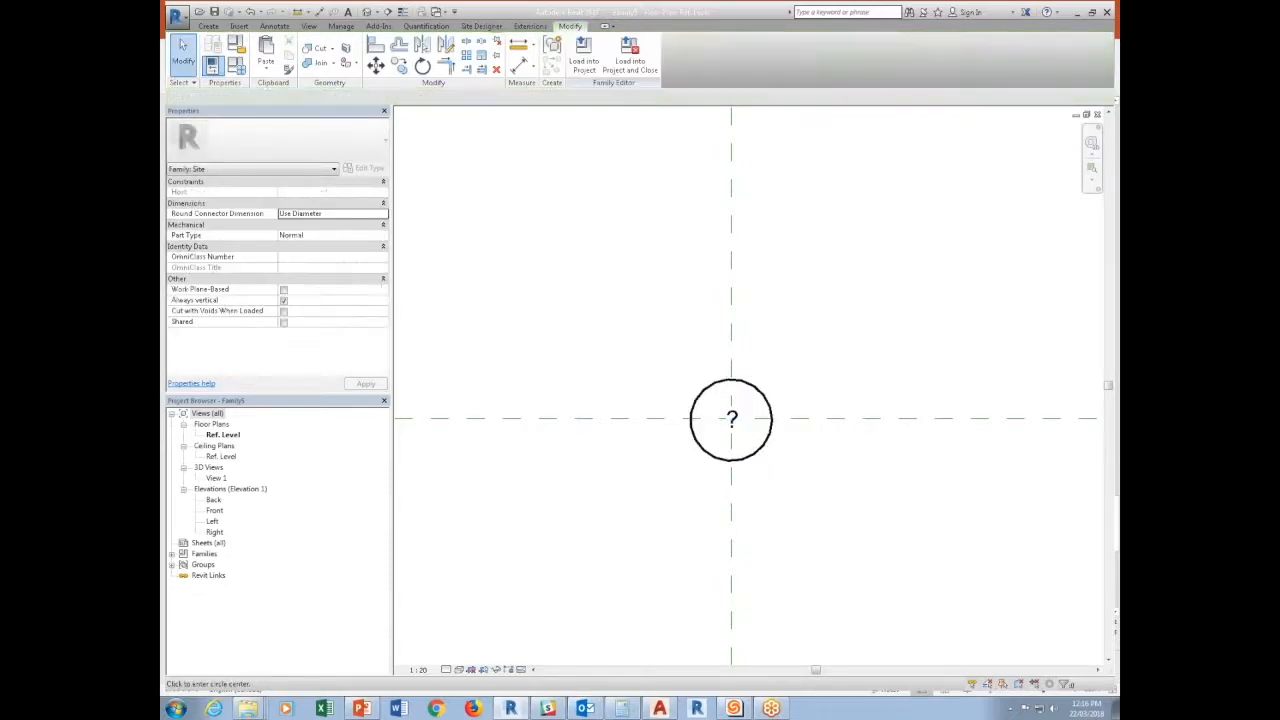
Assign the circle around the label to the <Invisible lines> subcategory.
left_click(766, 402)
left_click(620, 61)
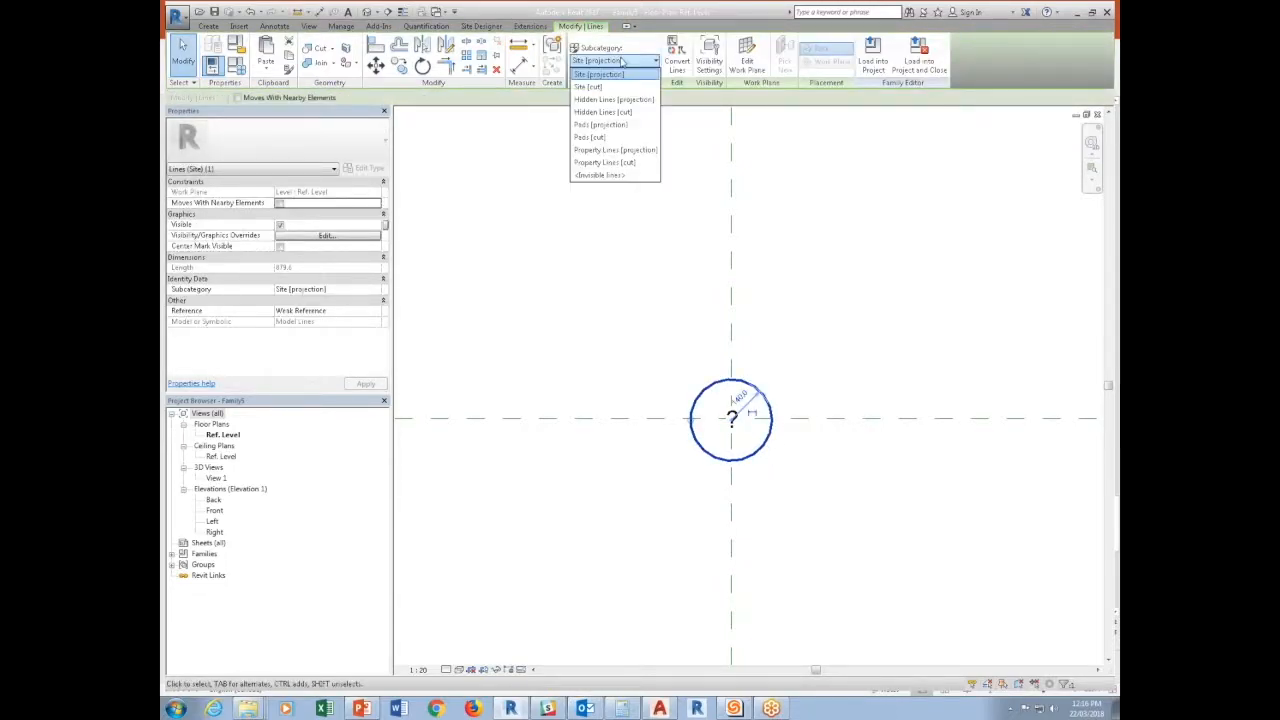
left_click(598, 175)
left_click(600, 423)
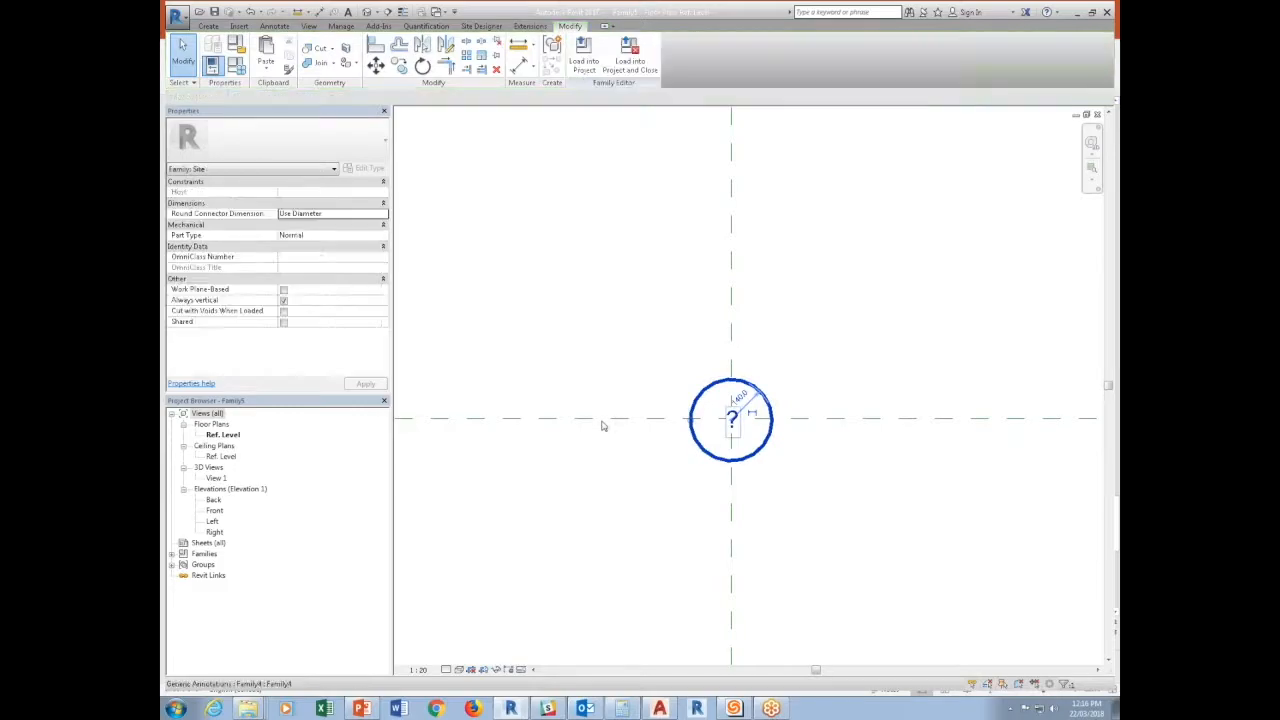
Open the Front elevation and draw a horizontal reference plane about 1875 mm above the Ref. Level.
double_click(214, 510)
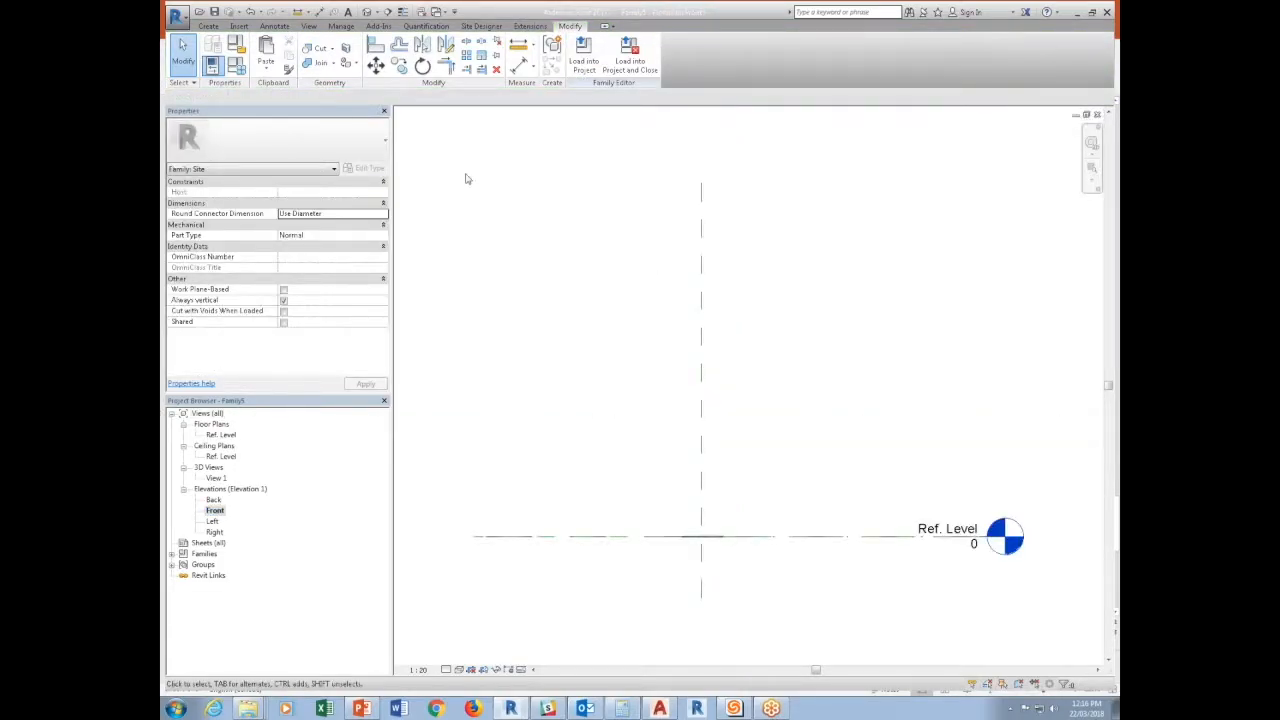
left_click(209, 27)
left_click(849, 52)
left_click(851, 252)
left_click(634, 252)
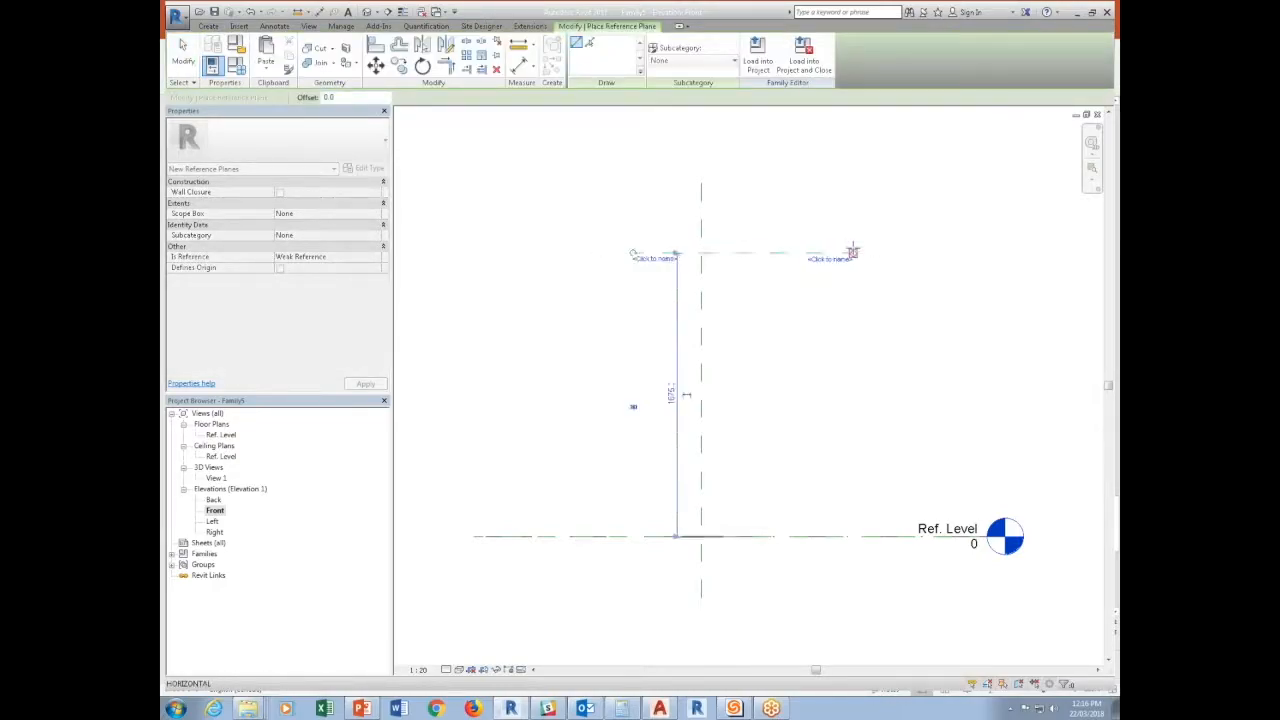
Add an aligned dimension between the Ref. Level and the upper horizontal reference plane.
left_click(321, 12)
left_click(770, 541)
left_click(766, 252)
left_click(610, 287)
key("Escape")
key("Escape")
Set the upper reference plane's height above the Ref. Level to 2000 mm.
left_click(675, 253)
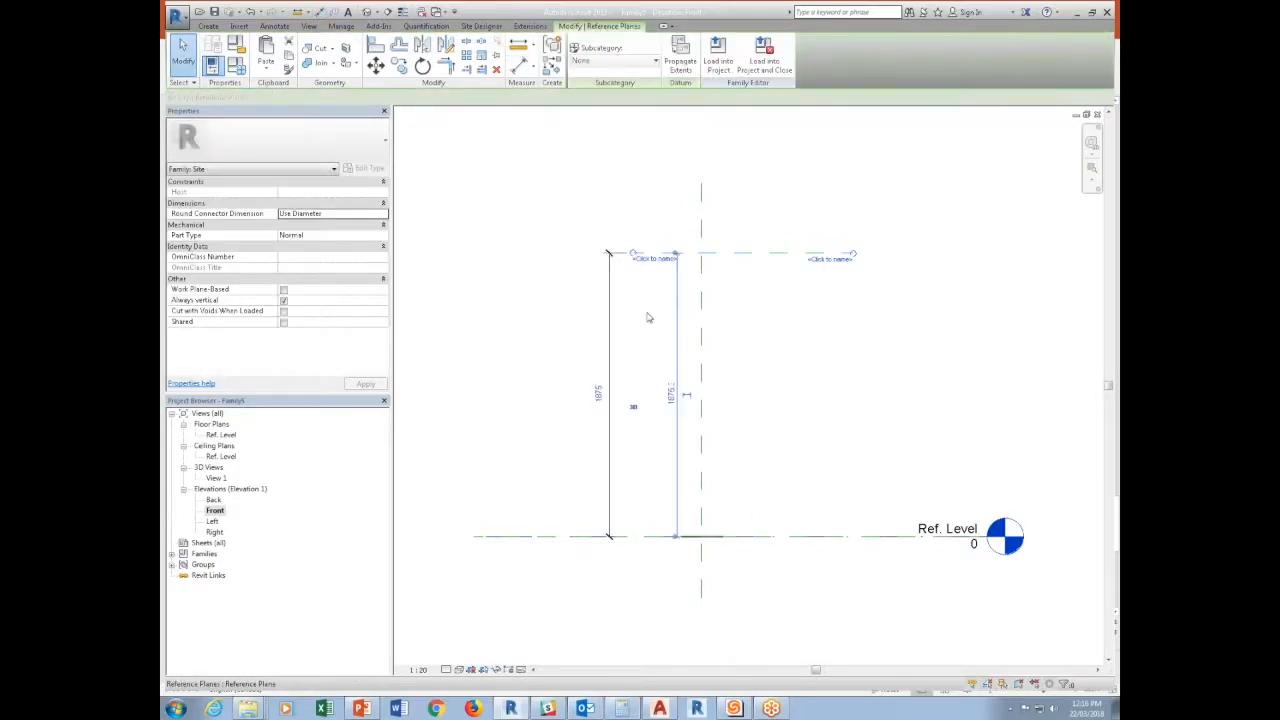
left_click(600, 397)
type("2000")
key("Return")
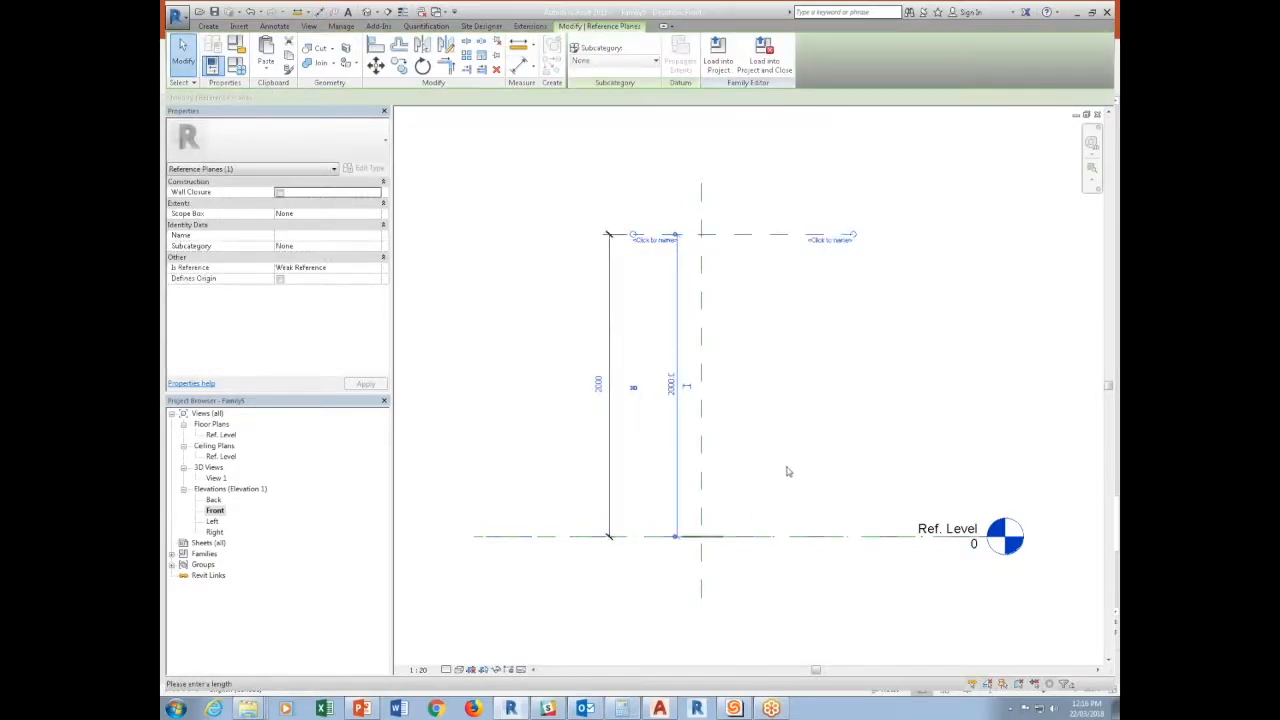
left_click(746, 280)
Label the vertical dimension with a new instance family parameter named "Projection Height", grouped under Dimensions.
left_click(612, 292)
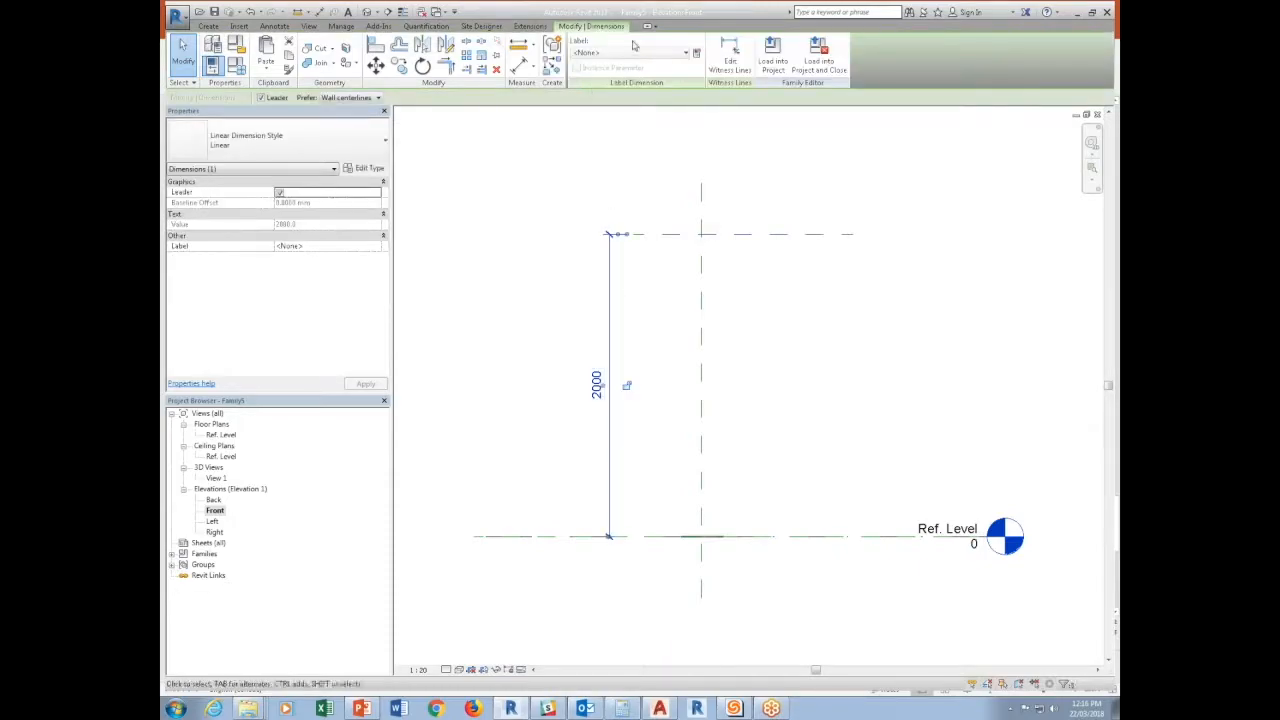
left_click(697, 53)
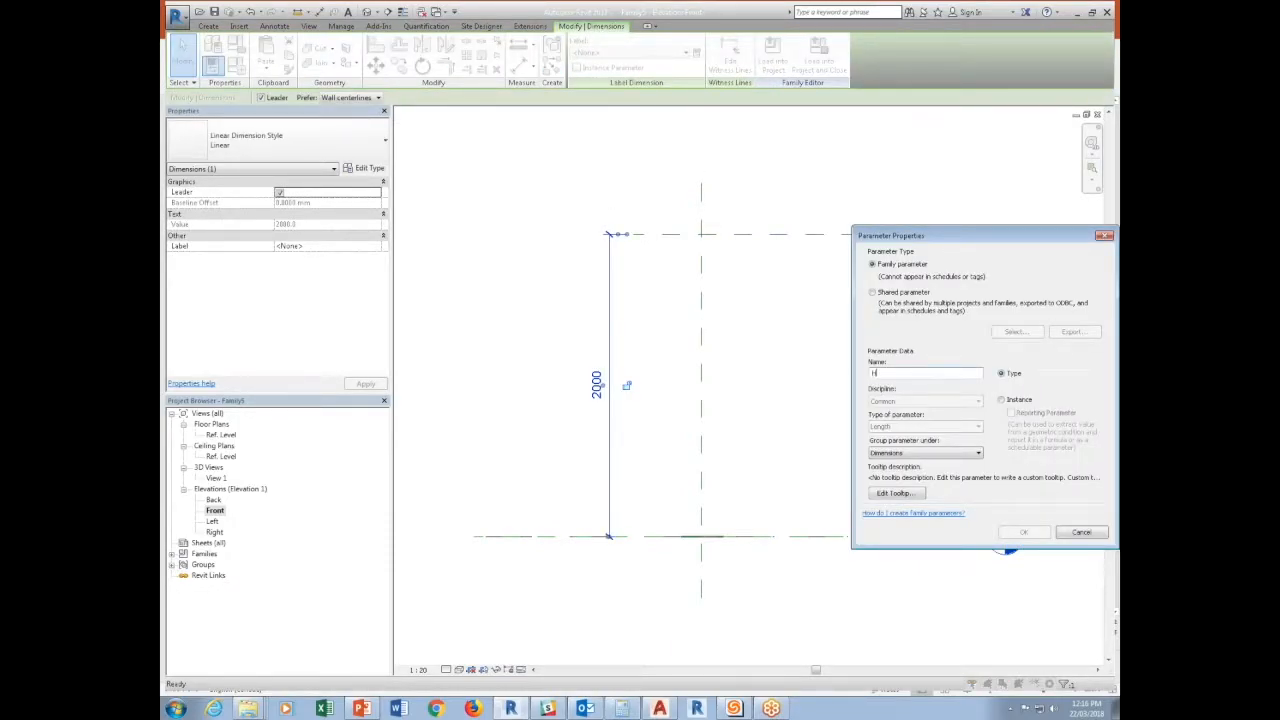
type("Pro")
key("BackSpace")
key("BackSpace")
key("BackSpace")
type("jection")
left_click(1001, 399)
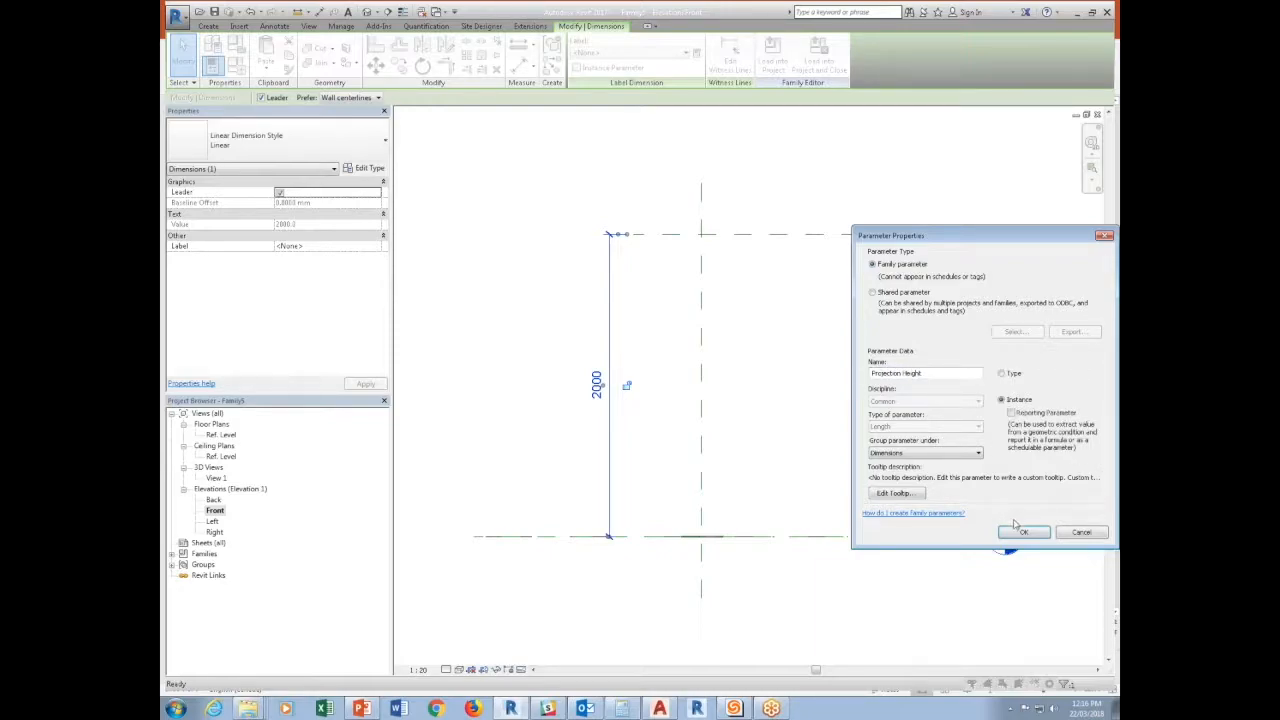
left_click(1012, 529)
Temporarily hide the invisible-line circle at the Ref. Level in the Front elevation.
left_click_drag(623, 579, 803, 519)
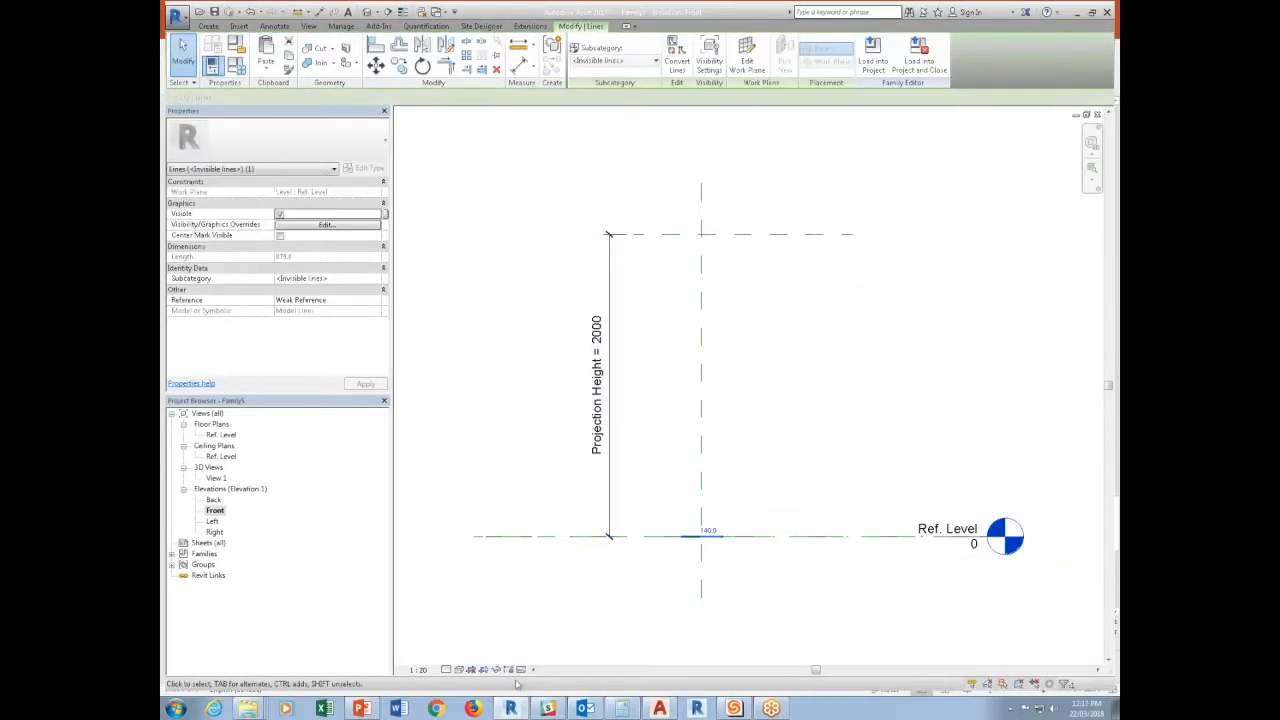
left_click(497, 669)
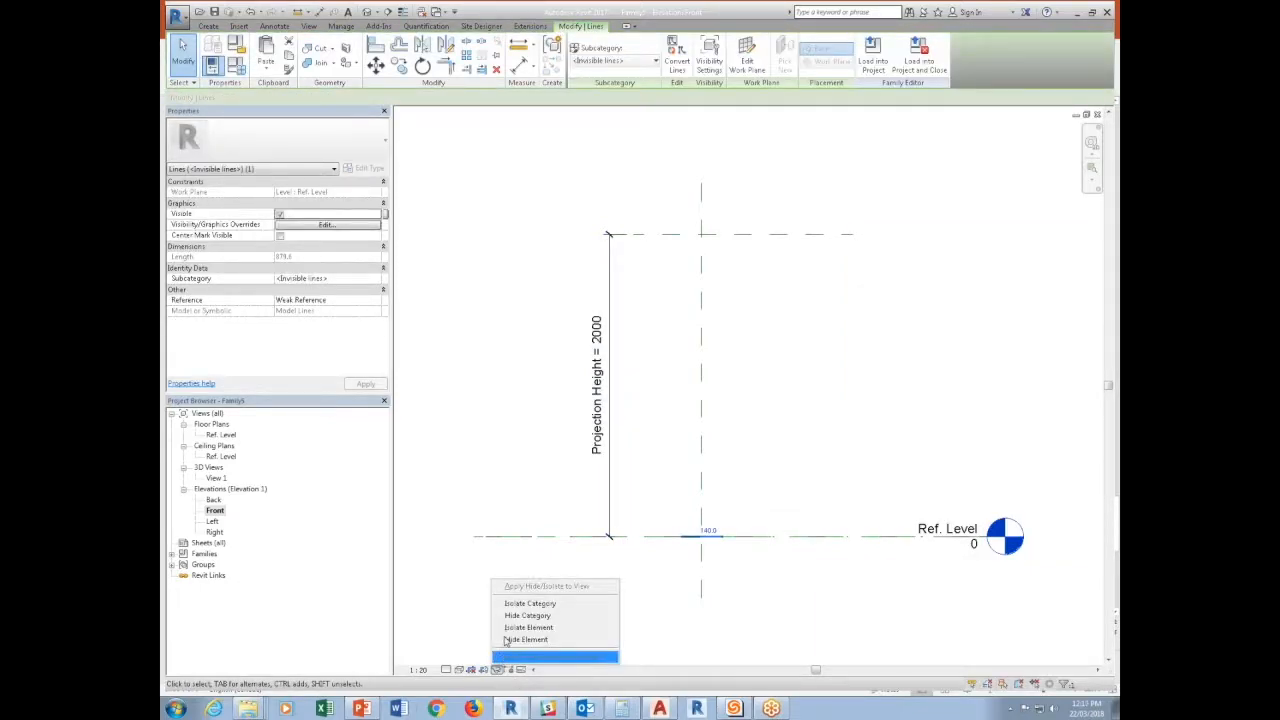
left_click(520, 645)
Draw a vertical <Invisible lines> model line along the centre plane from the Ref. Level to the upper reference plane.
left_click(208, 26)
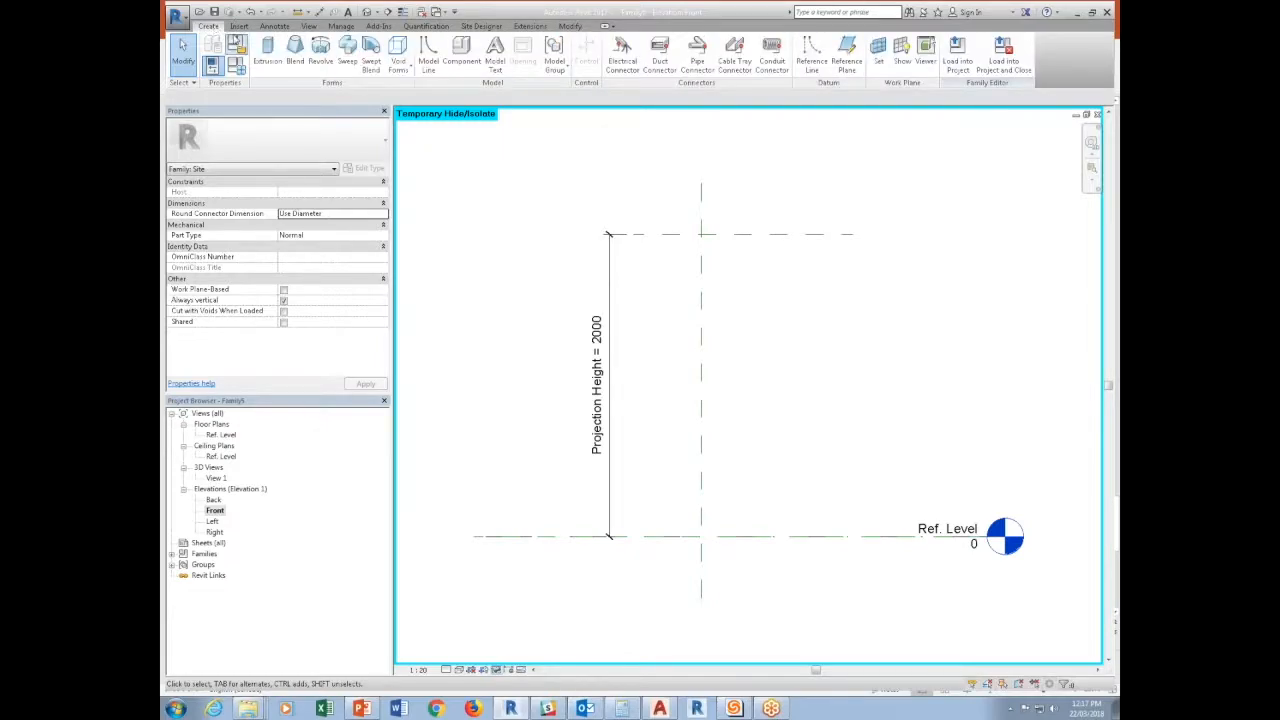
left_click(426, 52)
left_click(695, 62)
left_click(679, 177)
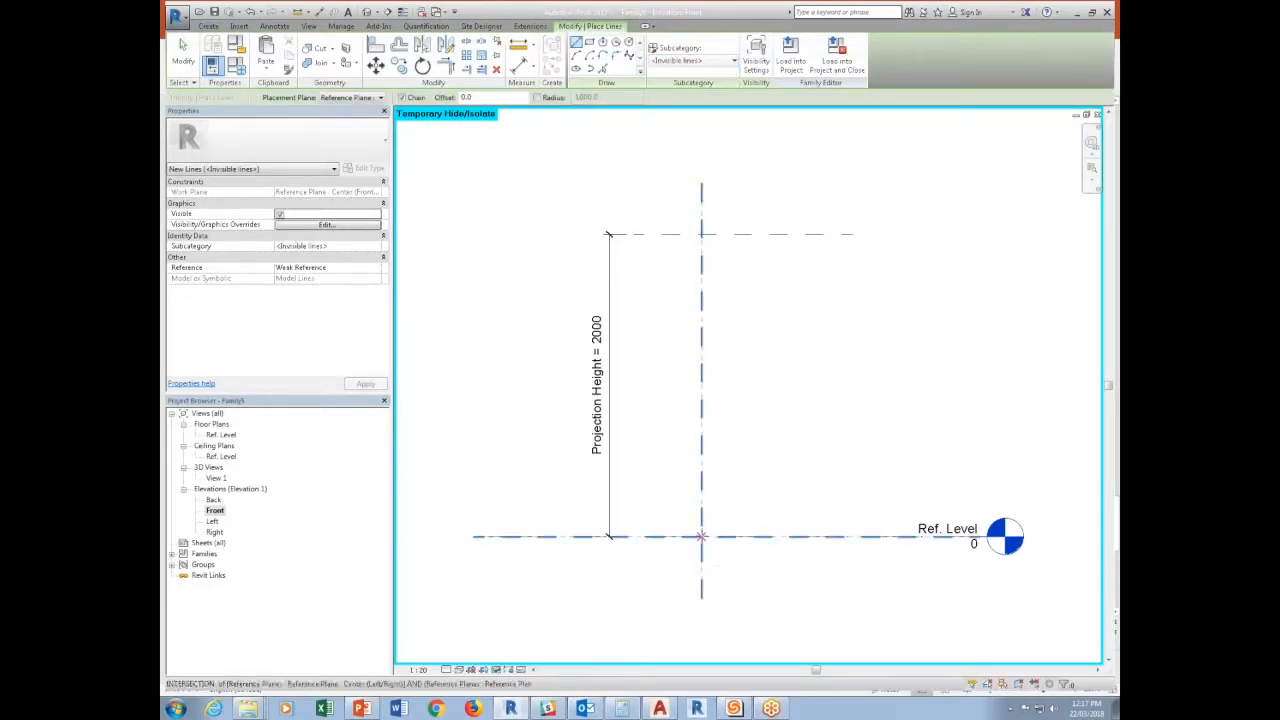
left_click(663, 536)
left_click(663, 235)
key("Escape")
key("Escape")
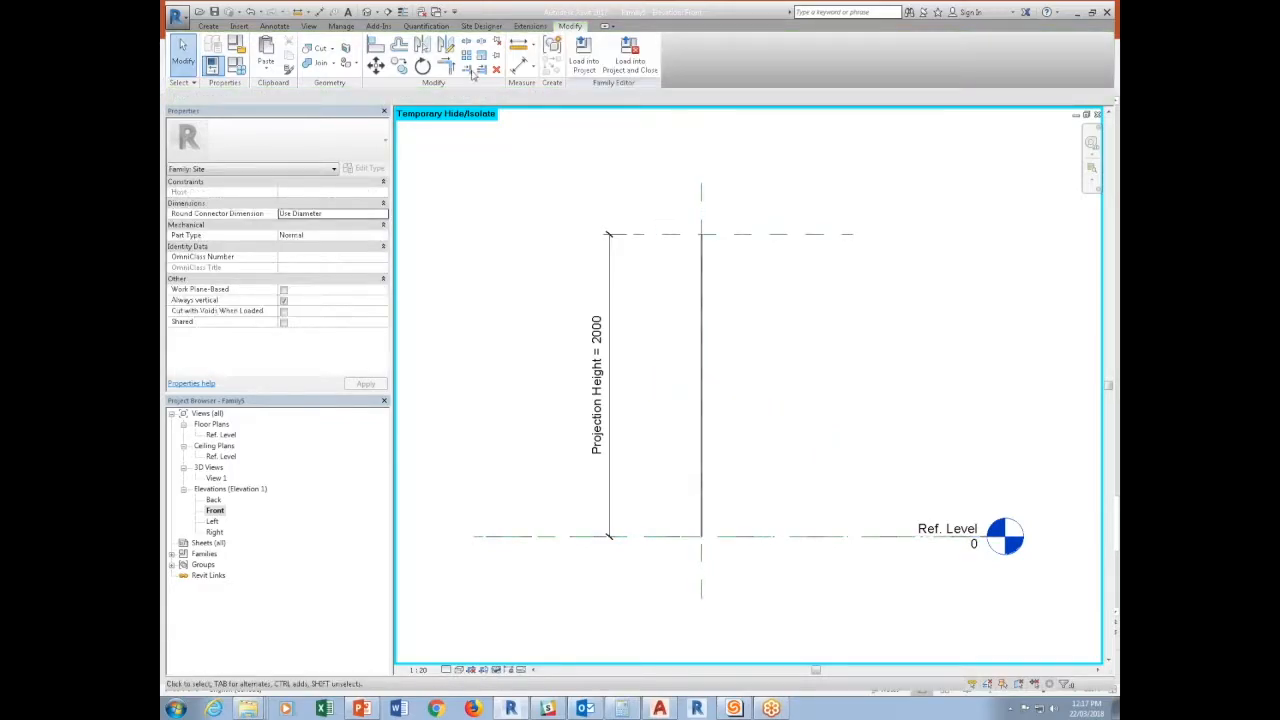
Check the family in the default 3D view and load it into Project2.
left_click(368, 12)
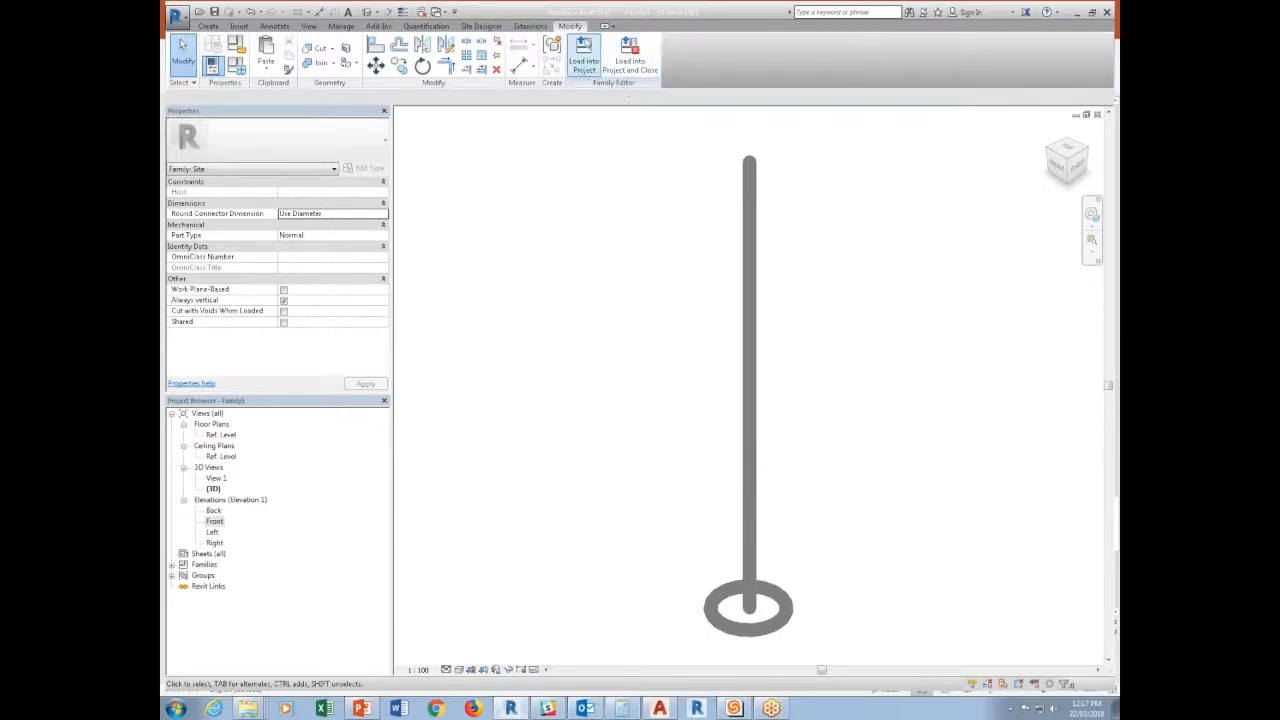
left_click(584, 55)
left_click(563, 330)
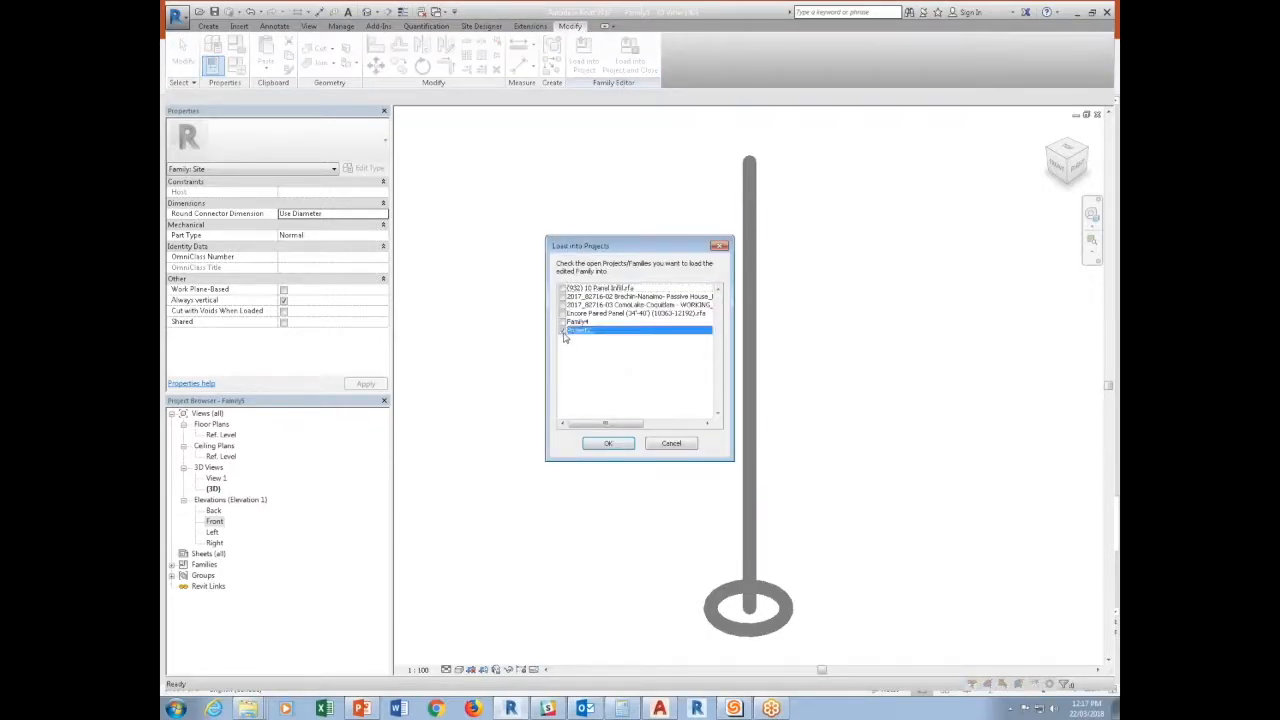
left_click(598, 443)
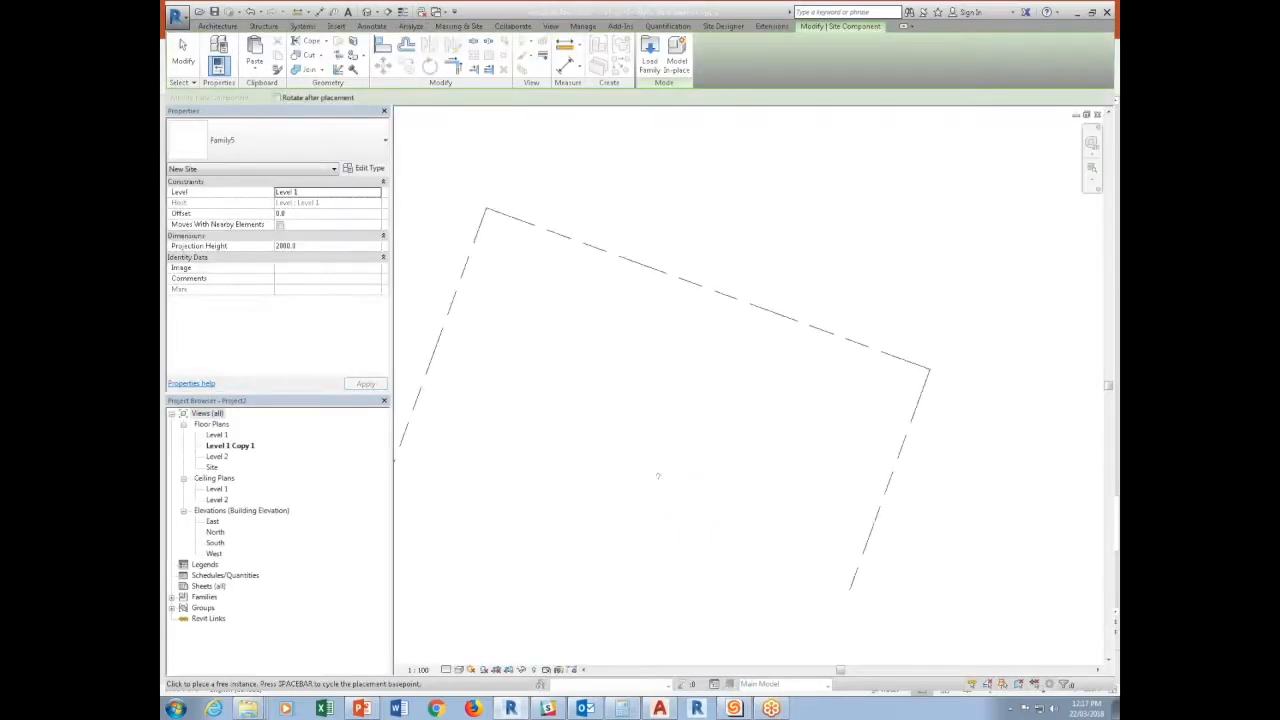
Place an instance of the site label family beside the upper property line in the Level 1 Copy 1 plan.
left_click(724, 287)
scroll(724, 287, "up", 3)
key("Escape")
key("Escape")
Set the Type Comments of the placed label's type to "PROPERTY LINE".
left_click(715, 289)
key("Escape")
left_click(715, 288)
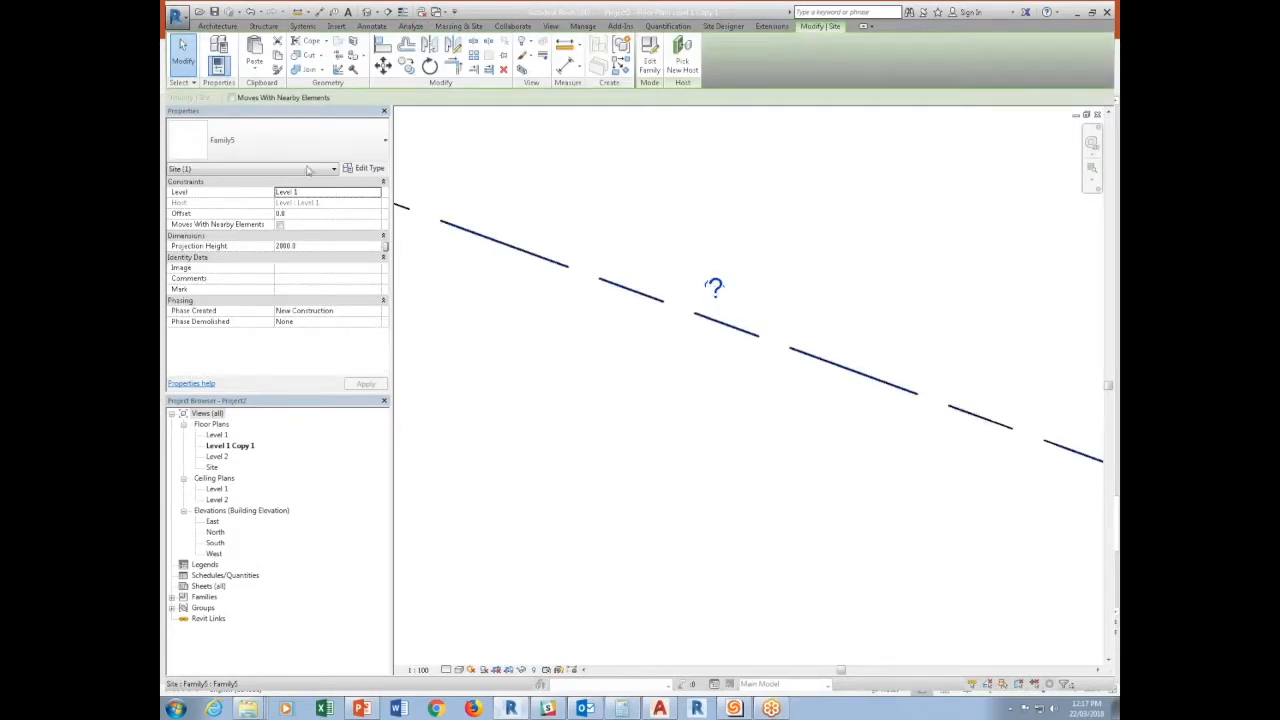
left_click(370, 170)
left_click(872, 329)
type("proje")
key("BackSpace")
key("BackSpace")
key("BackSpace")
key("BackSpace")
key("BackSpace")
type("PRO")
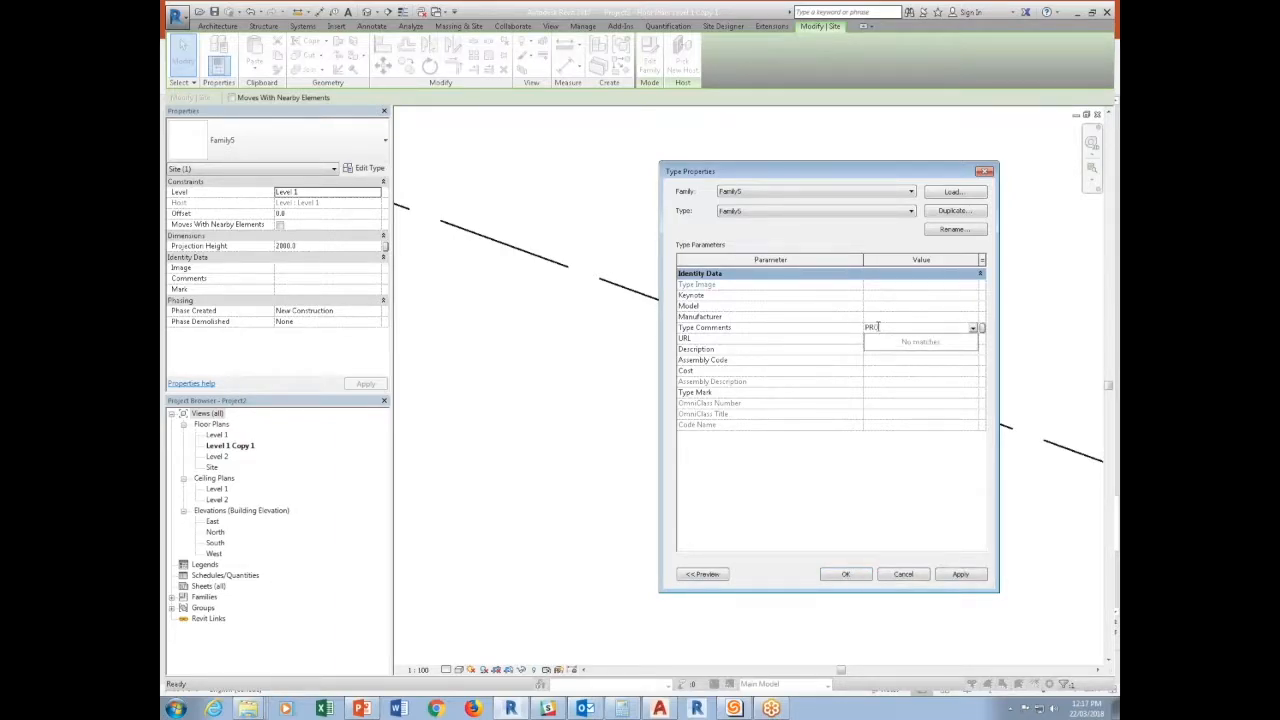
type("PERTY LINE")
left_click(843, 574)
Move the PROPERTY LINE label just below the sloping property line.
left_click(873, 322)
left_click(800, 306)
left_click_drag(795, 292, 817, 381)
left_click(560, 460)
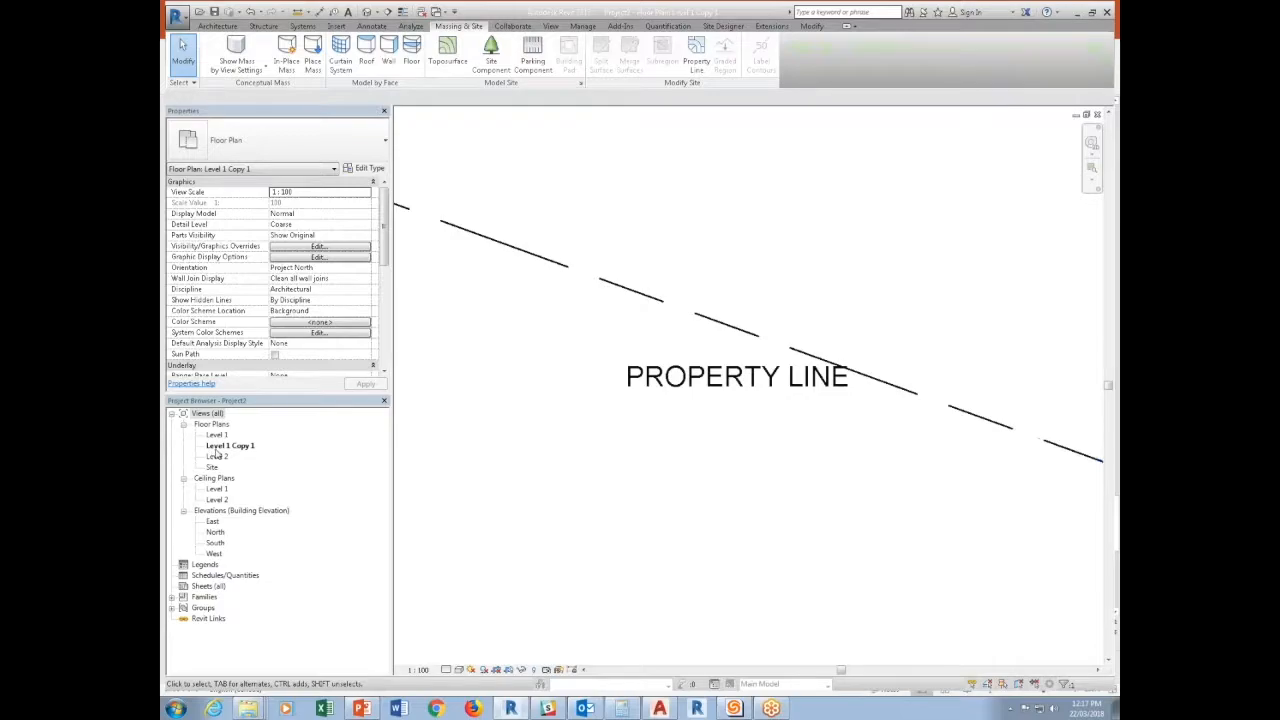
Set the PROPERTY LINE label's Projection Height to 5000 in Level 1 Copy 1, checking the Level 2 plan before and after the change.
double_click(216, 456)
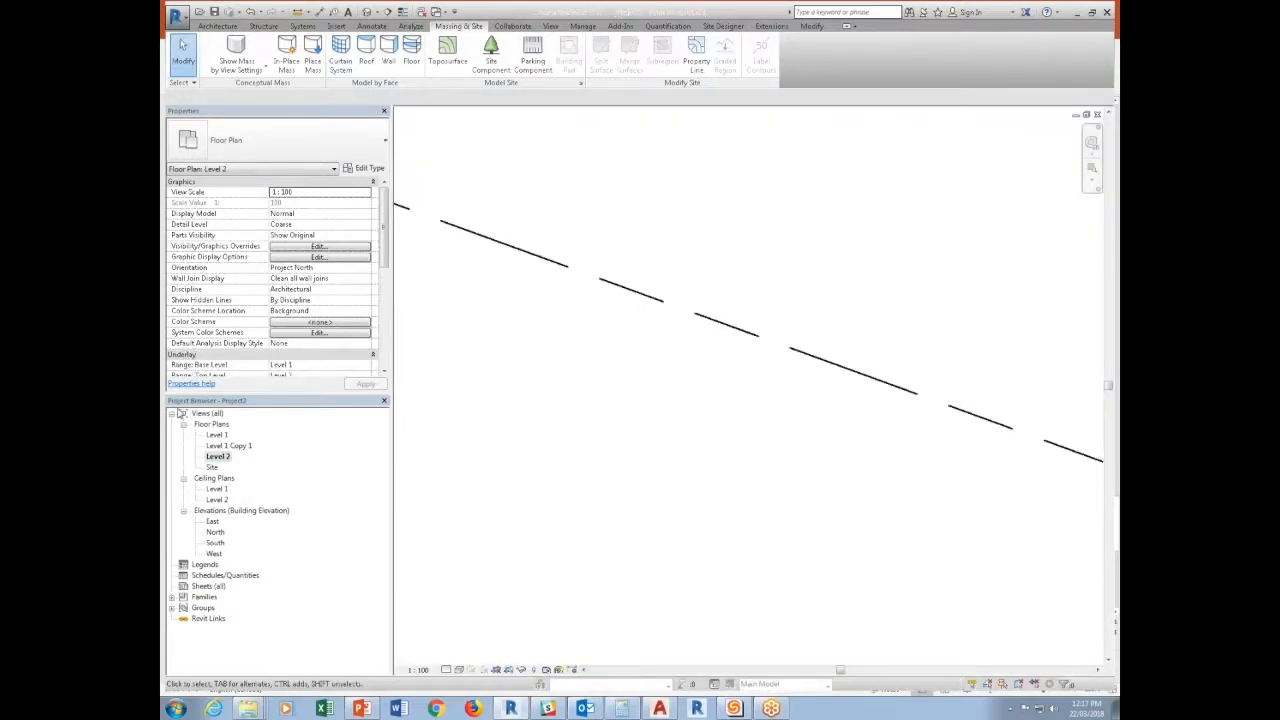
double_click(229, 445)
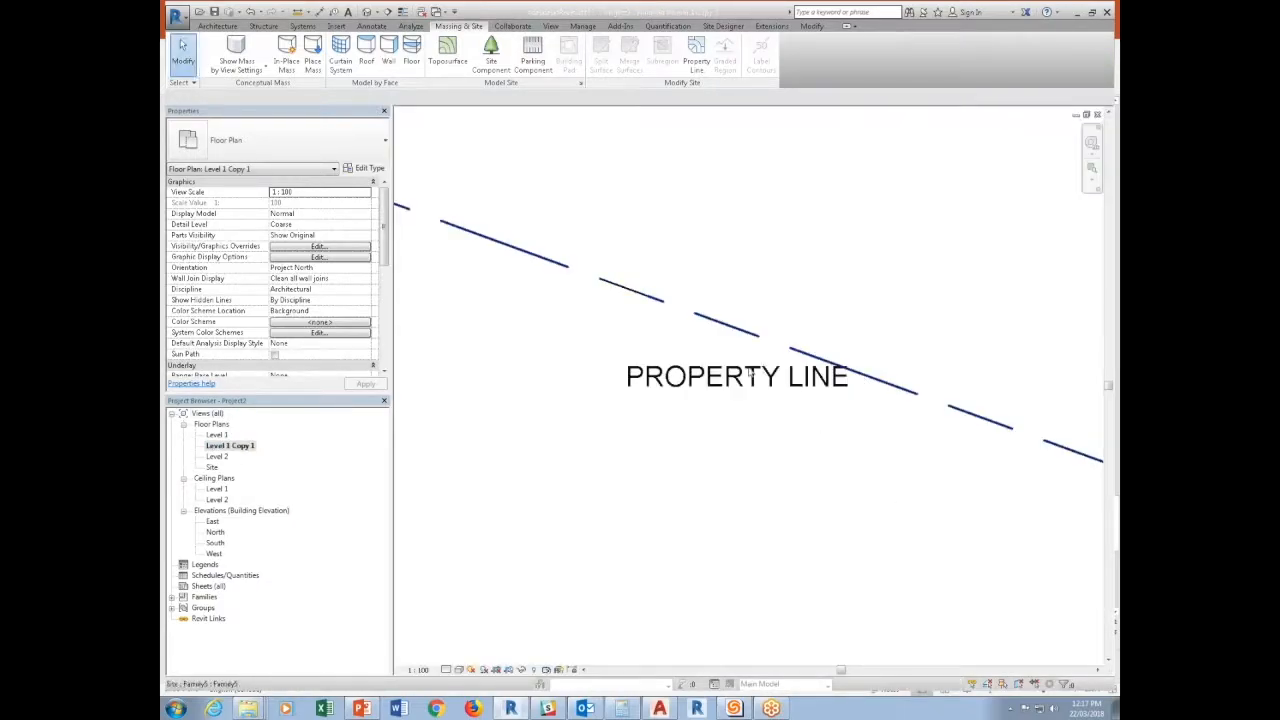
left_click(751, 373)
left_click(318, 246)
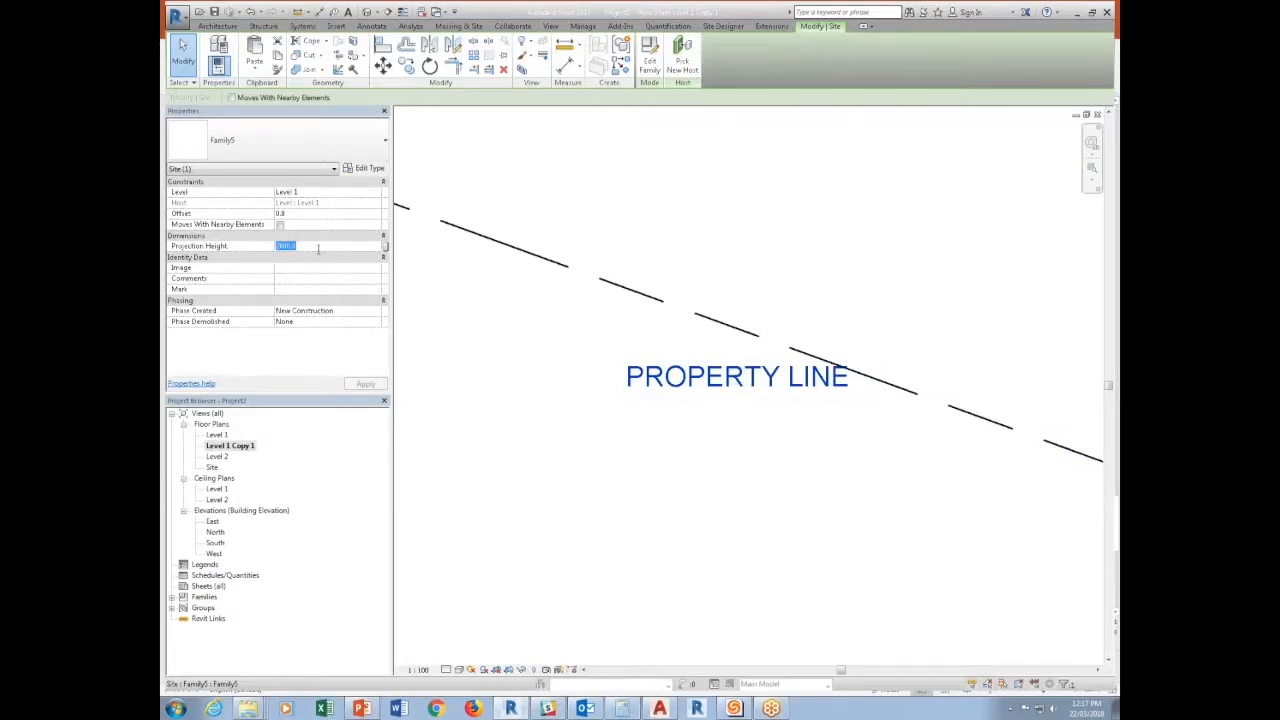
type("5000")
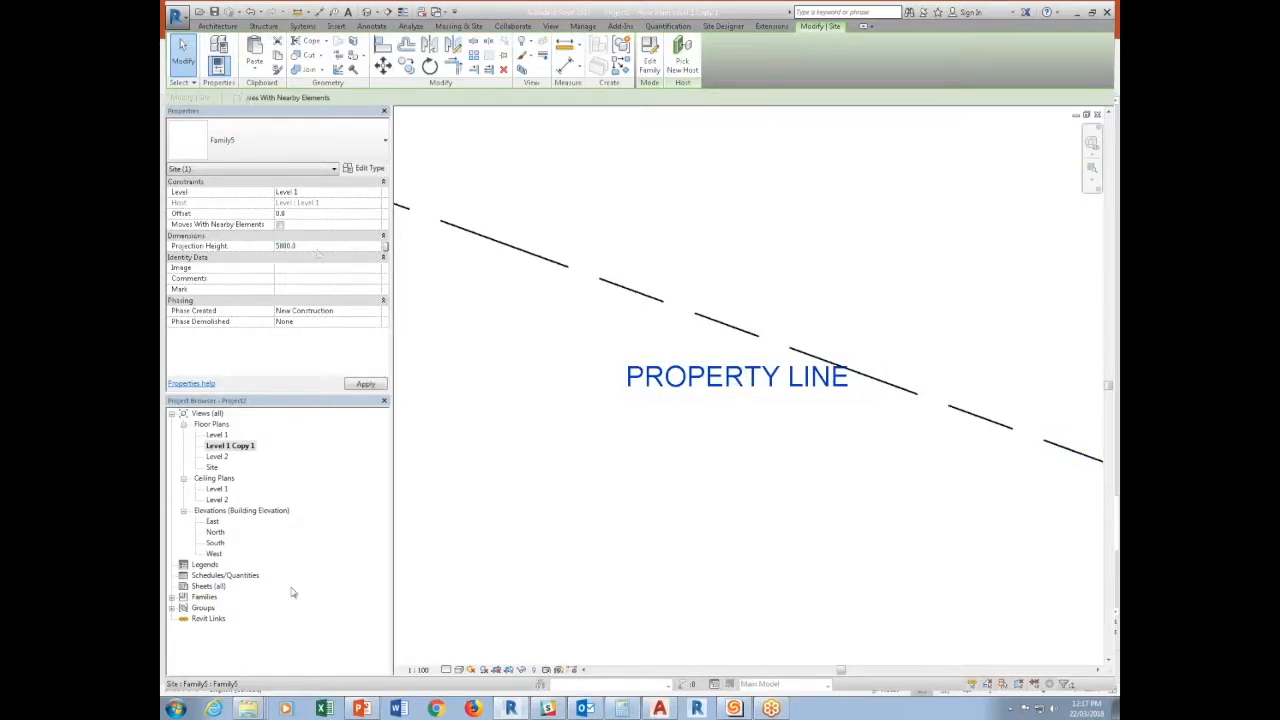
left_click(614, 501)
double_click(227, 456)
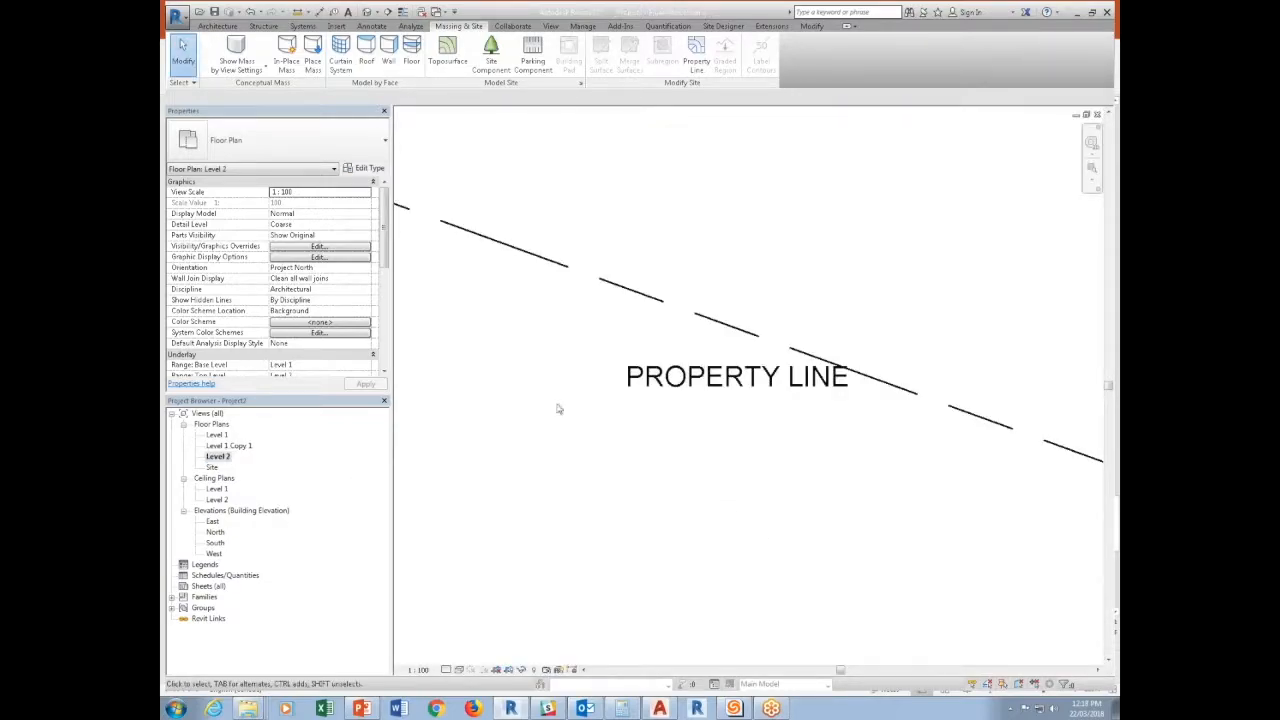
Duplicate the Level 1 Copy 1 floor plan and set the duplicate's view scale to 1:50.
right_click(237, 446)
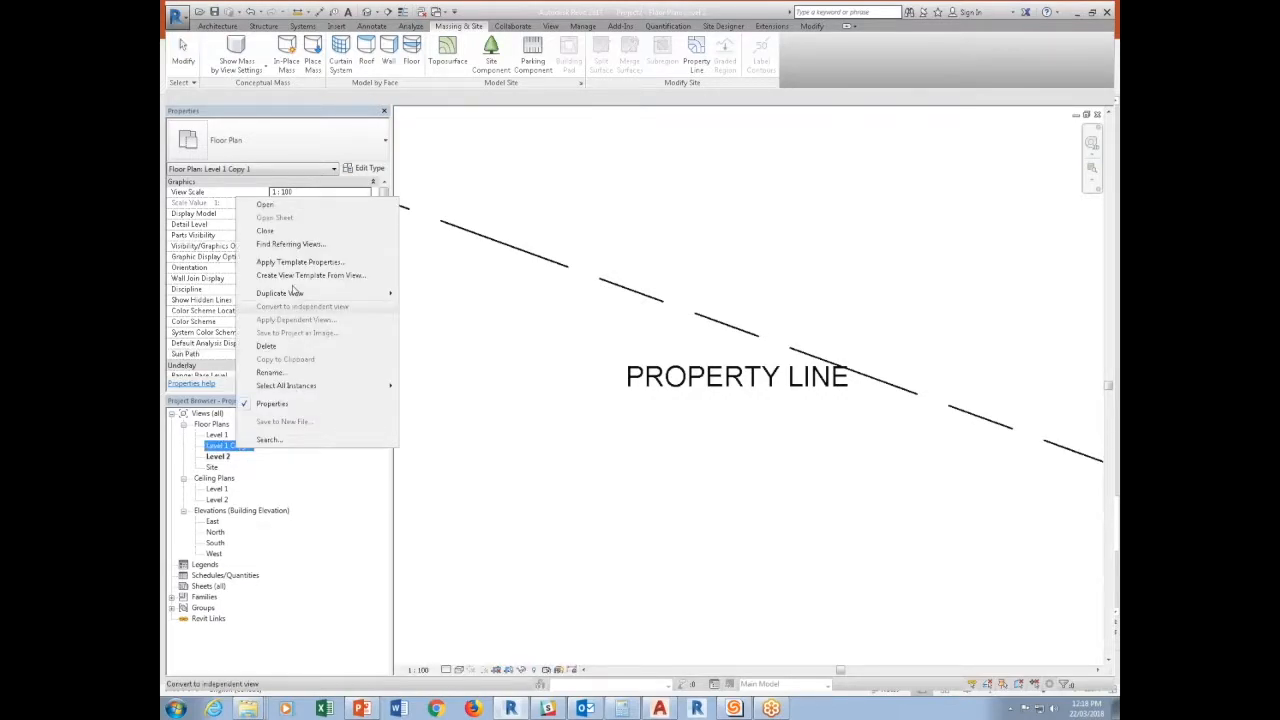
left_click(440, 306)
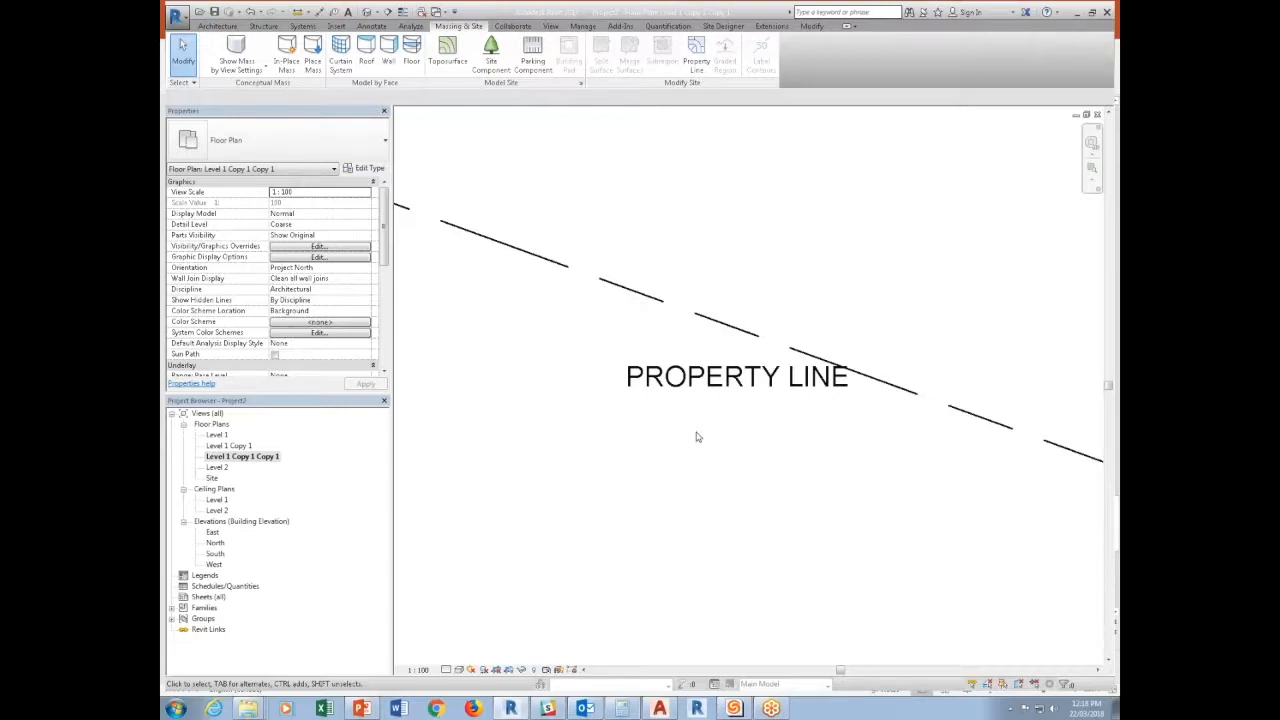
left_click(418, 669)
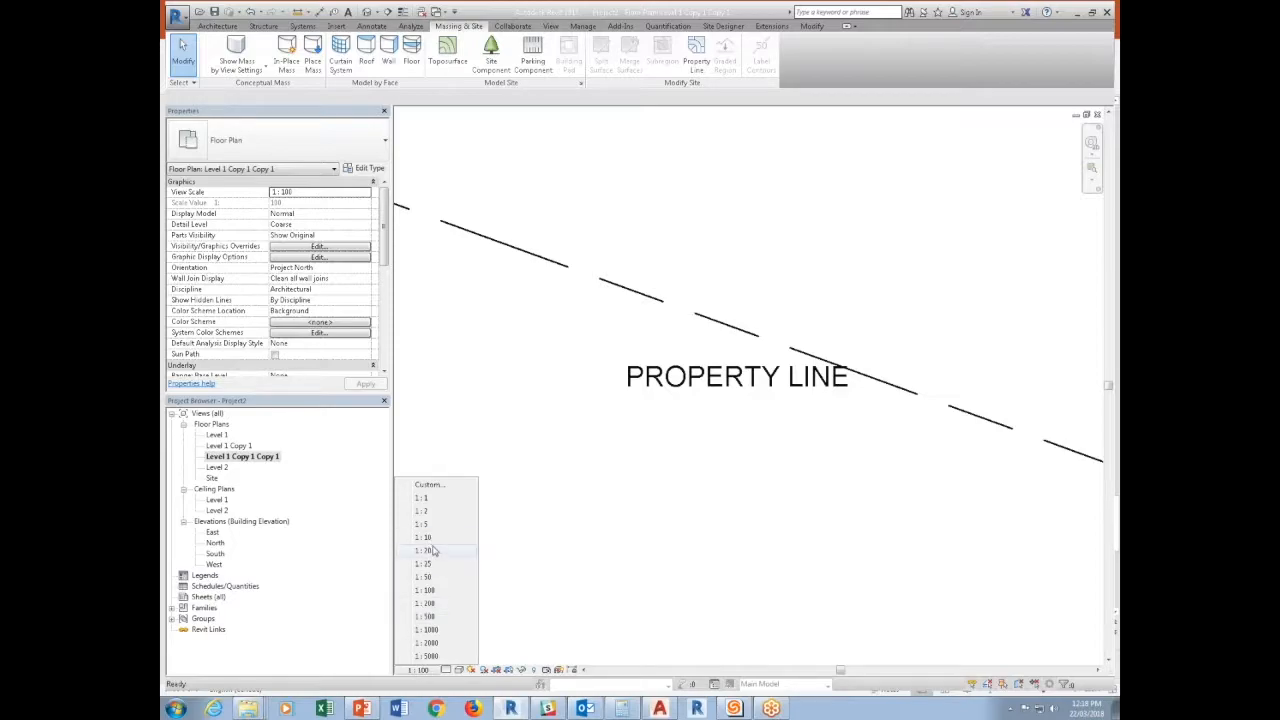
left_click(424, 577)
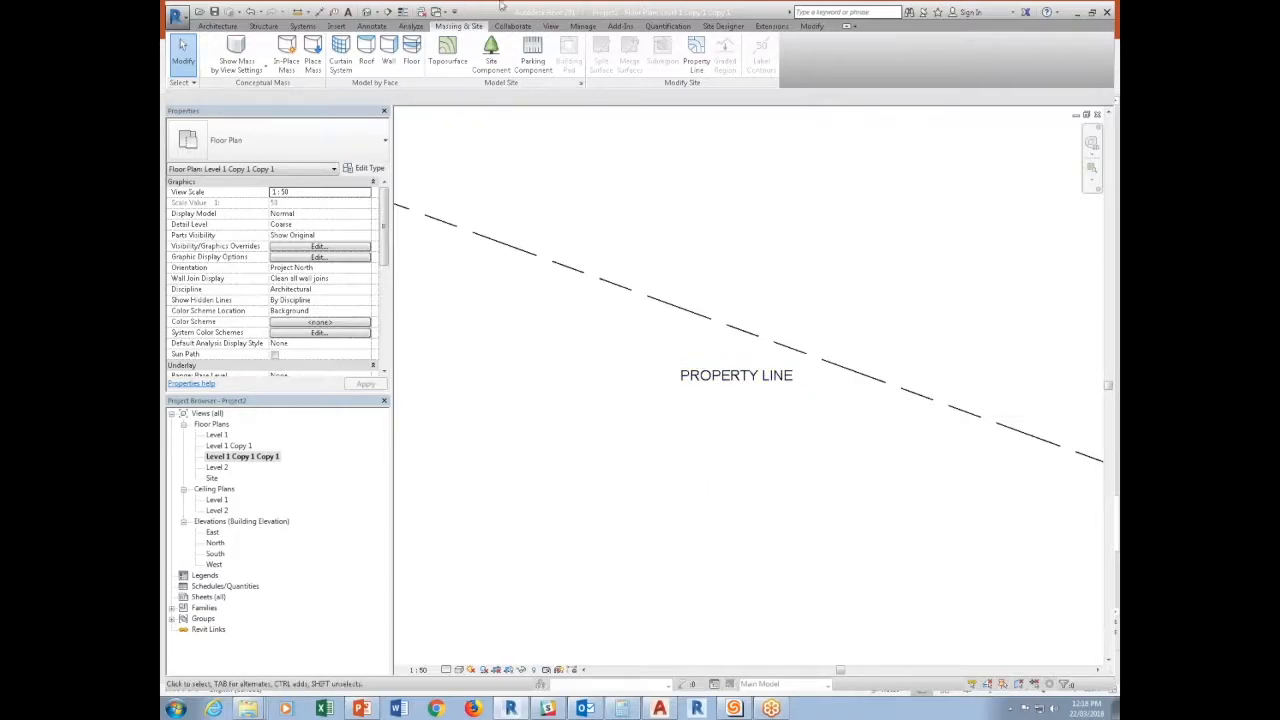
Create new floor plan views for Level 3 through Level 13.
left_click(551, 26)
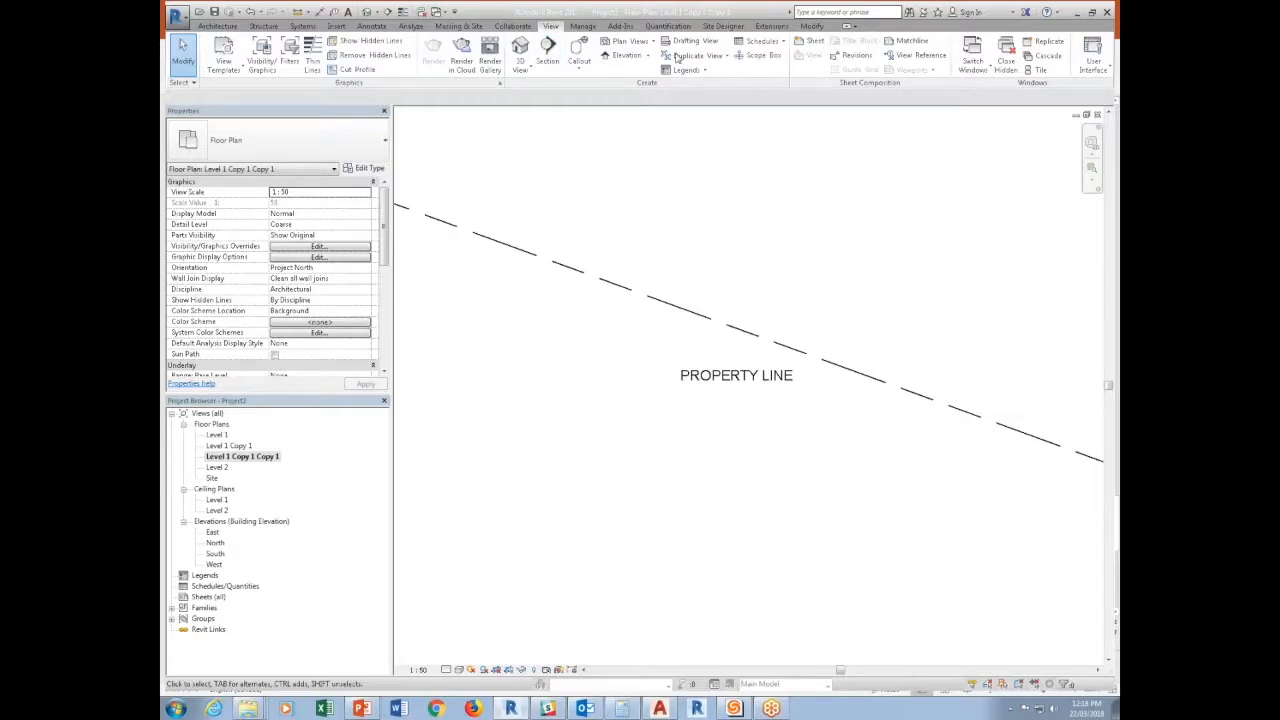
left_click(645, 49)
left_click(643, 62)
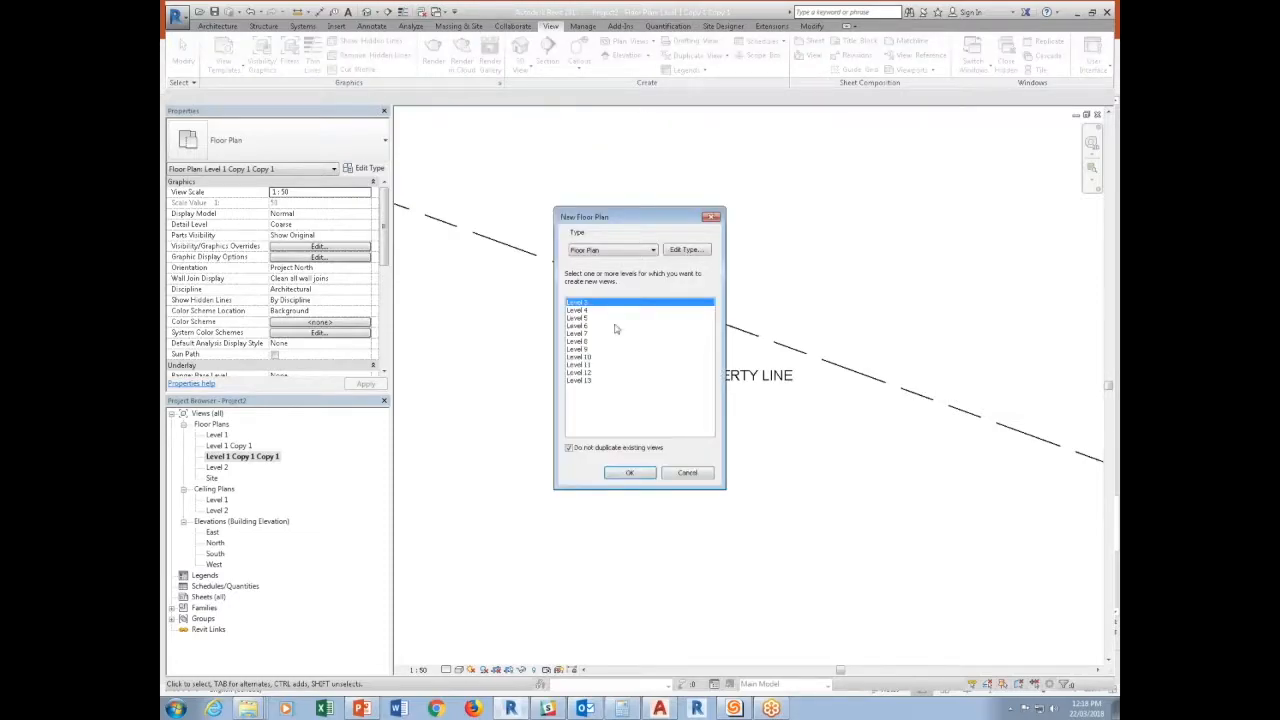
left_click(590, 381)
left_click(590, 302, "shift")
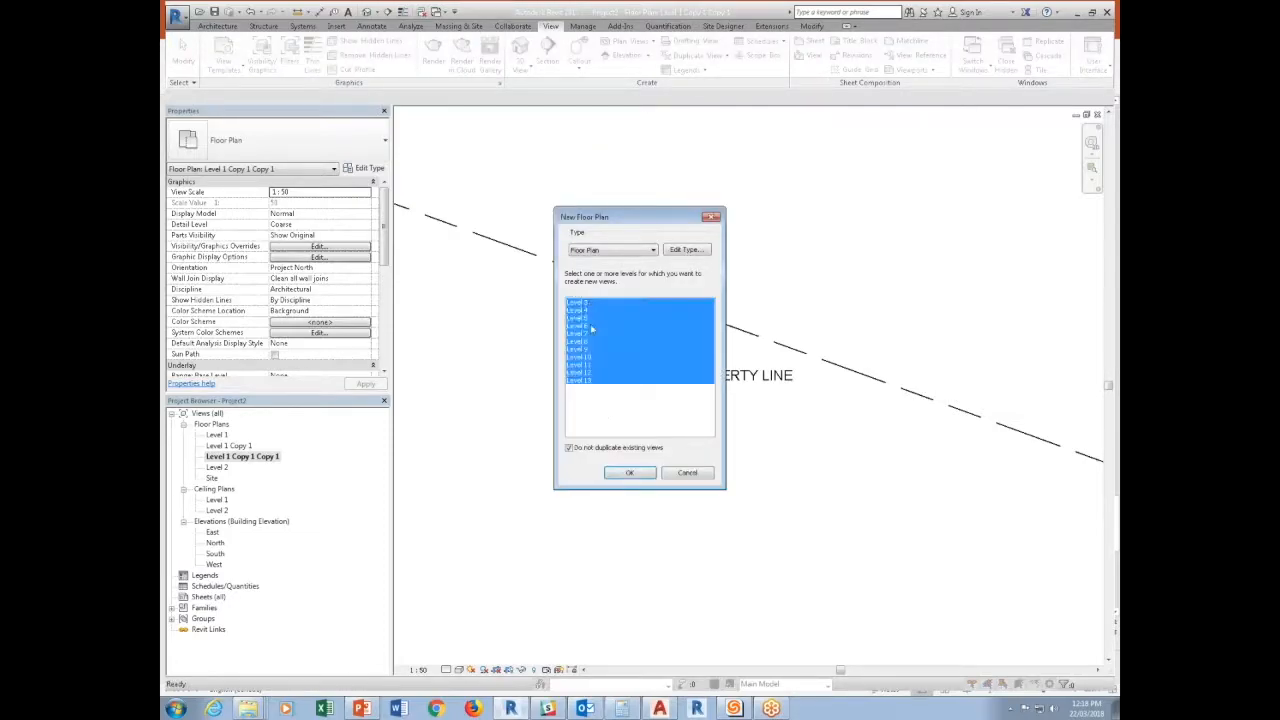
left_click(622, 474)
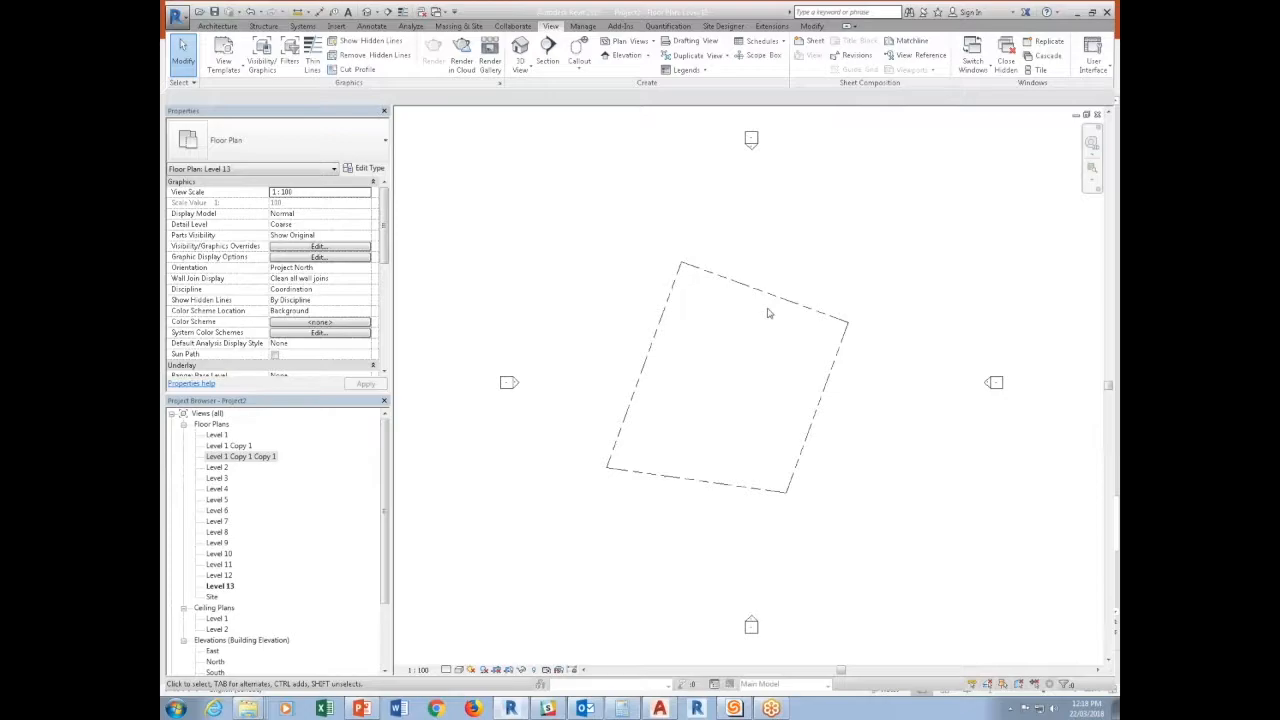
Move the PROPERTY LINE label in the Level 1 Copy 1 plan to just above the sloping property line.
double_click(230, 445)
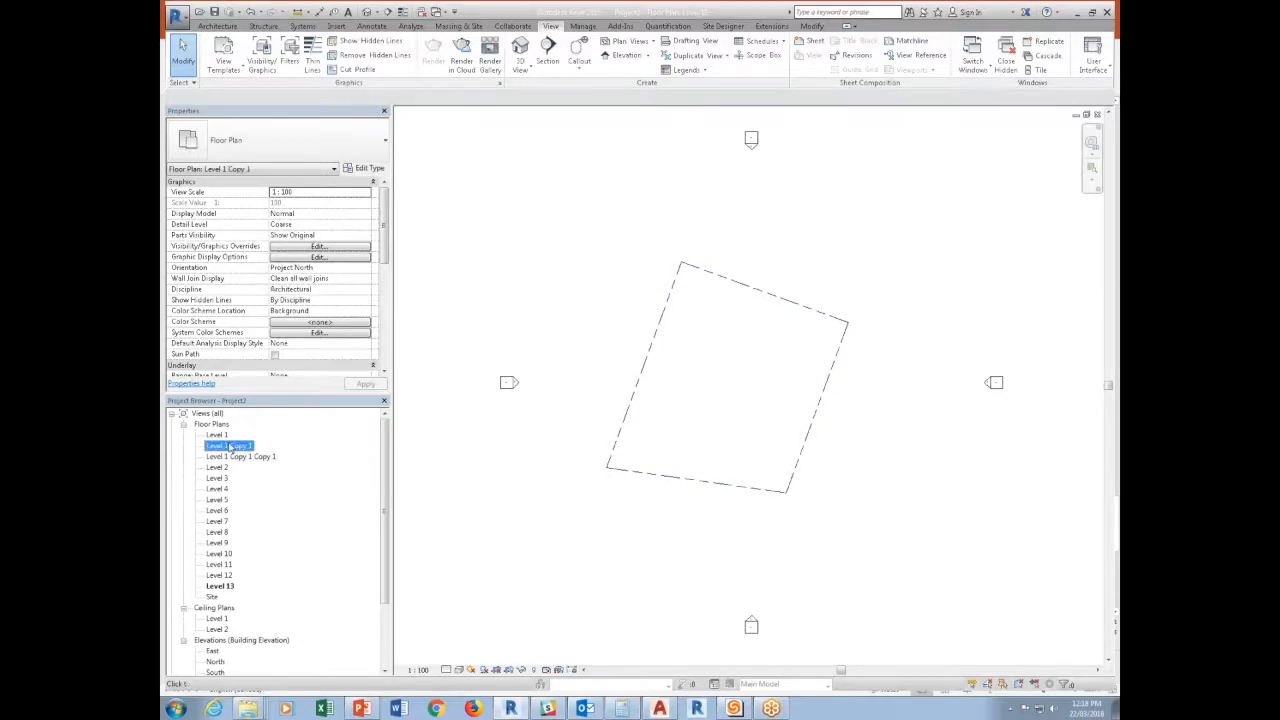
left_click(748, 388)
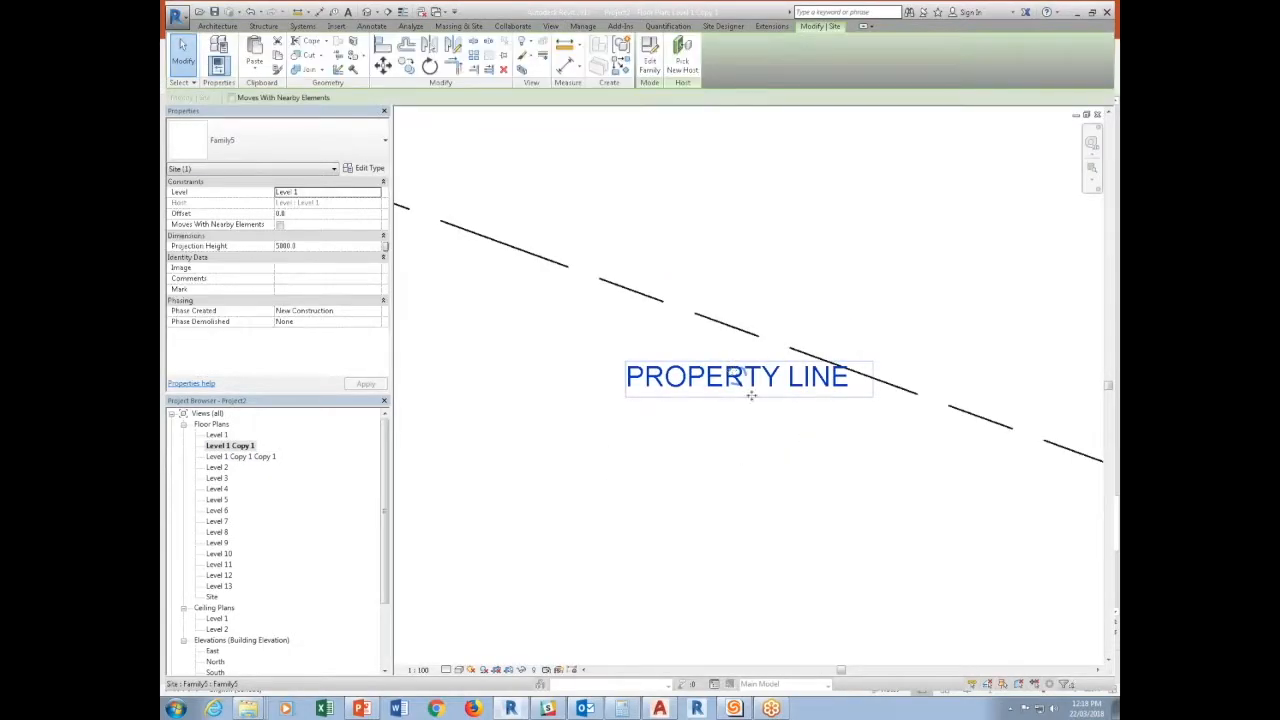
left_click_drag(738, 378, 770, 285)
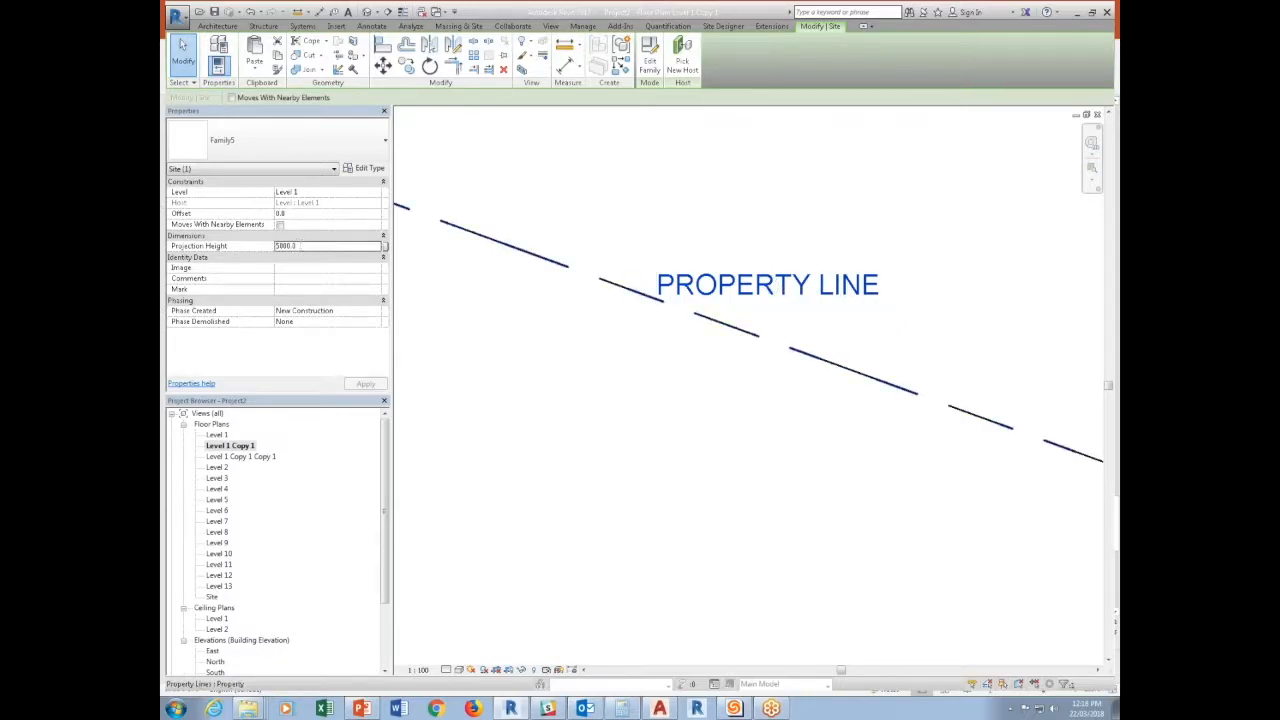
Set the PROPERTY LINE label's Projection Height to 100000 and check the label in the Level 13 plan.
double_click(301, 246)
type("1000")
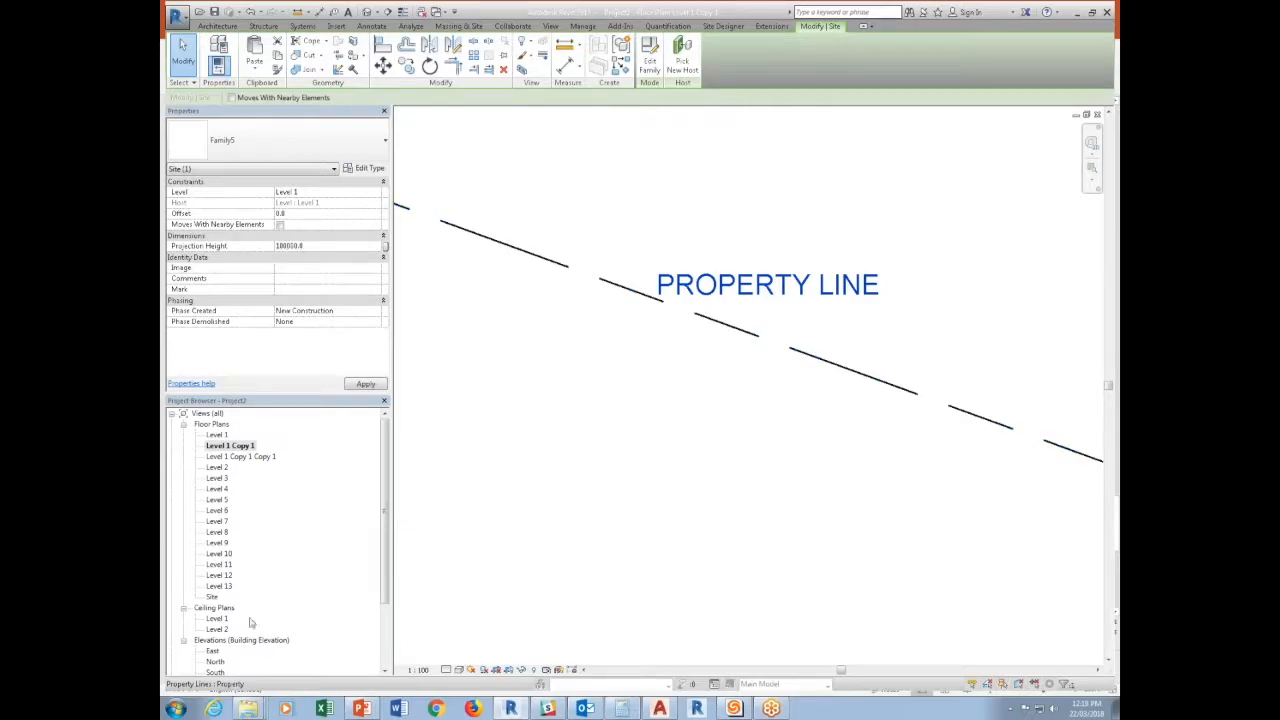
double_click(215, 586)
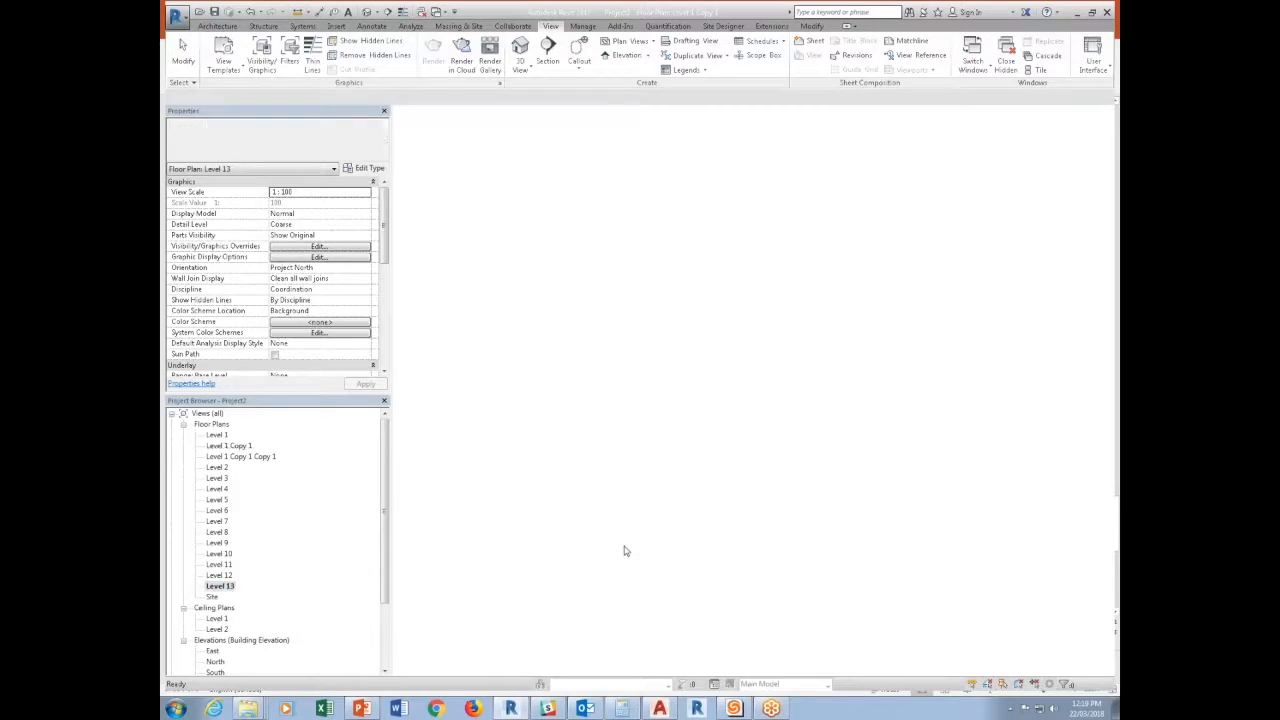
scroll(791, 330, "up", 5)
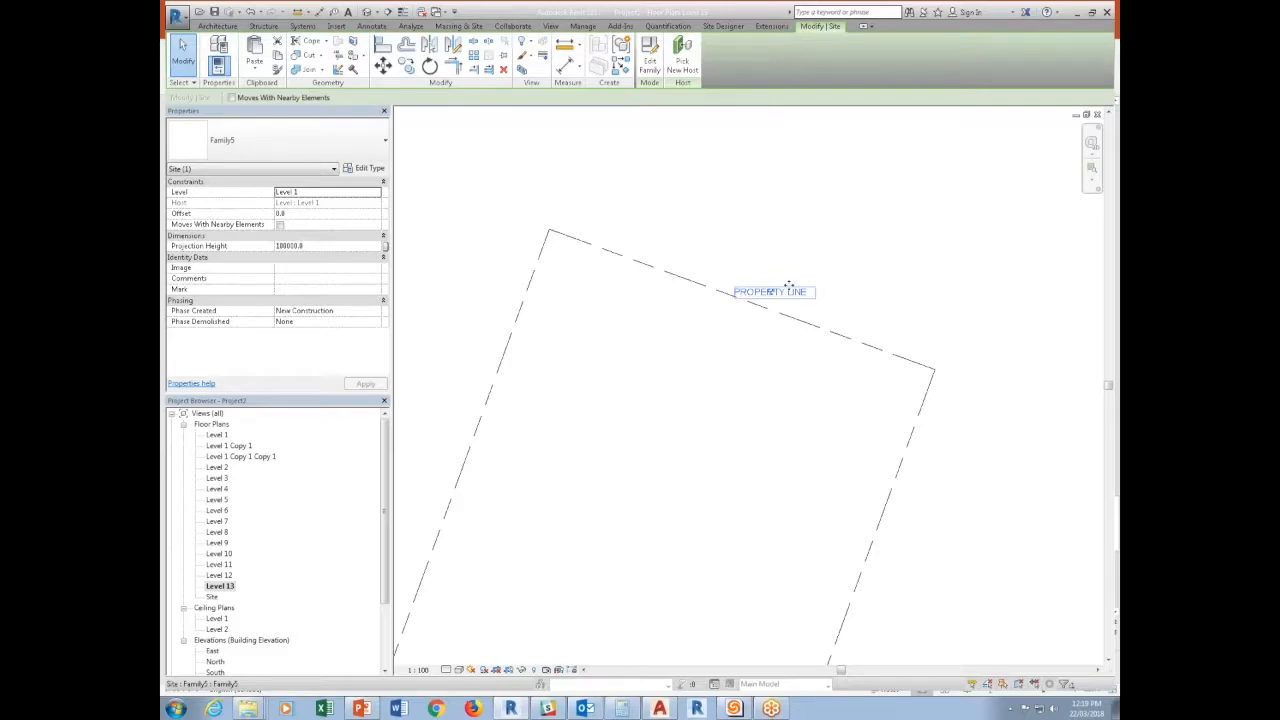
left_click(787, 286)
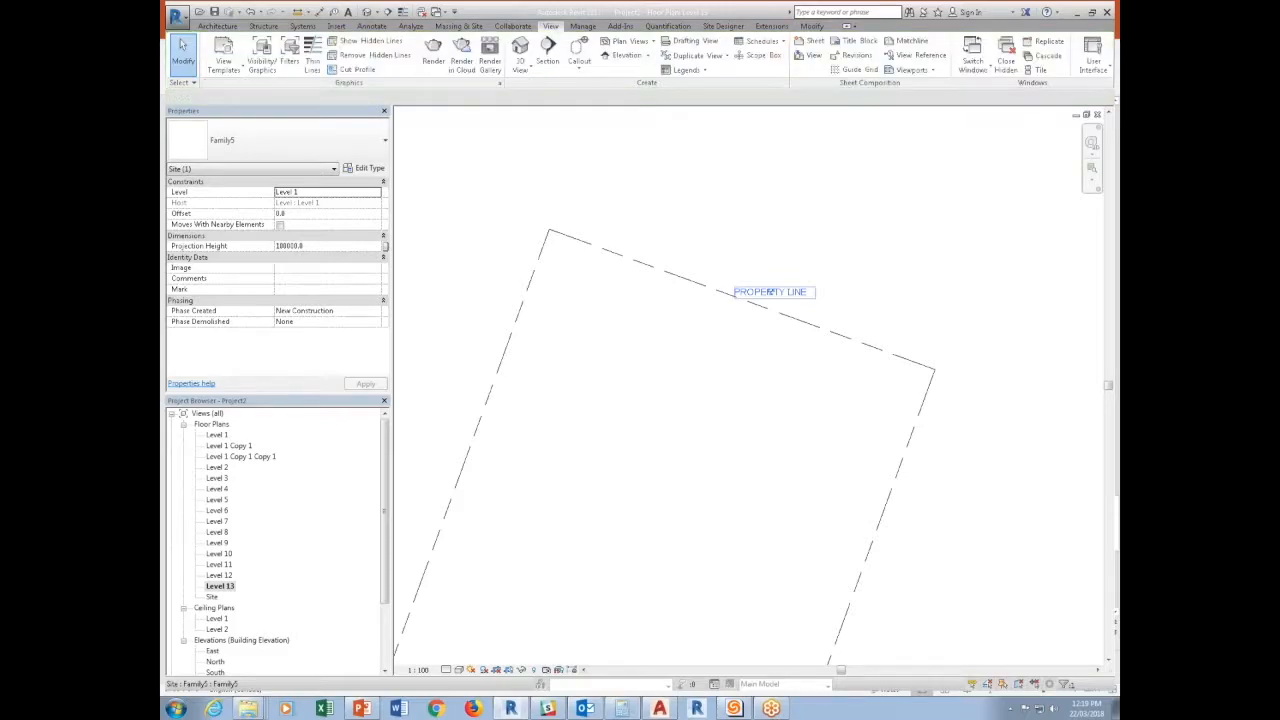
Close the hidden view windows and open sheet A0200 - PARKING in the Brechin-Nanaimo Passive House project.
left_click(440, 13)
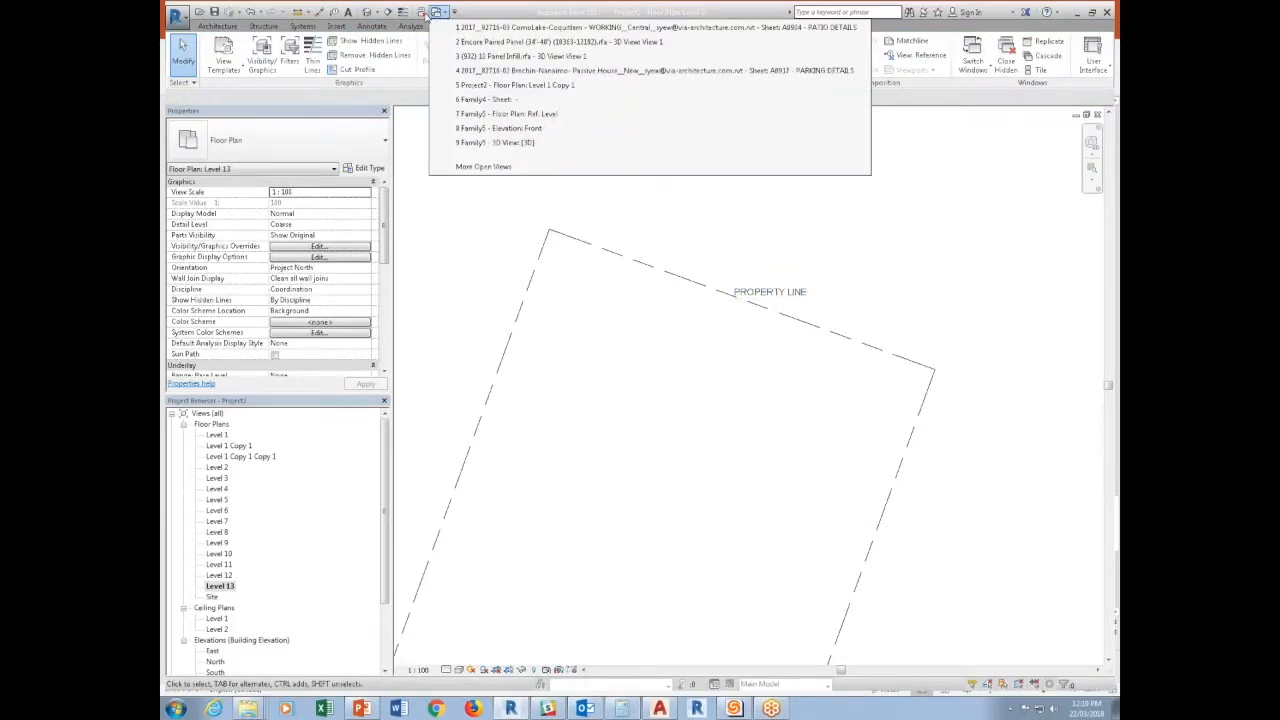
left_click(423, 12)
left_click(440, 13)
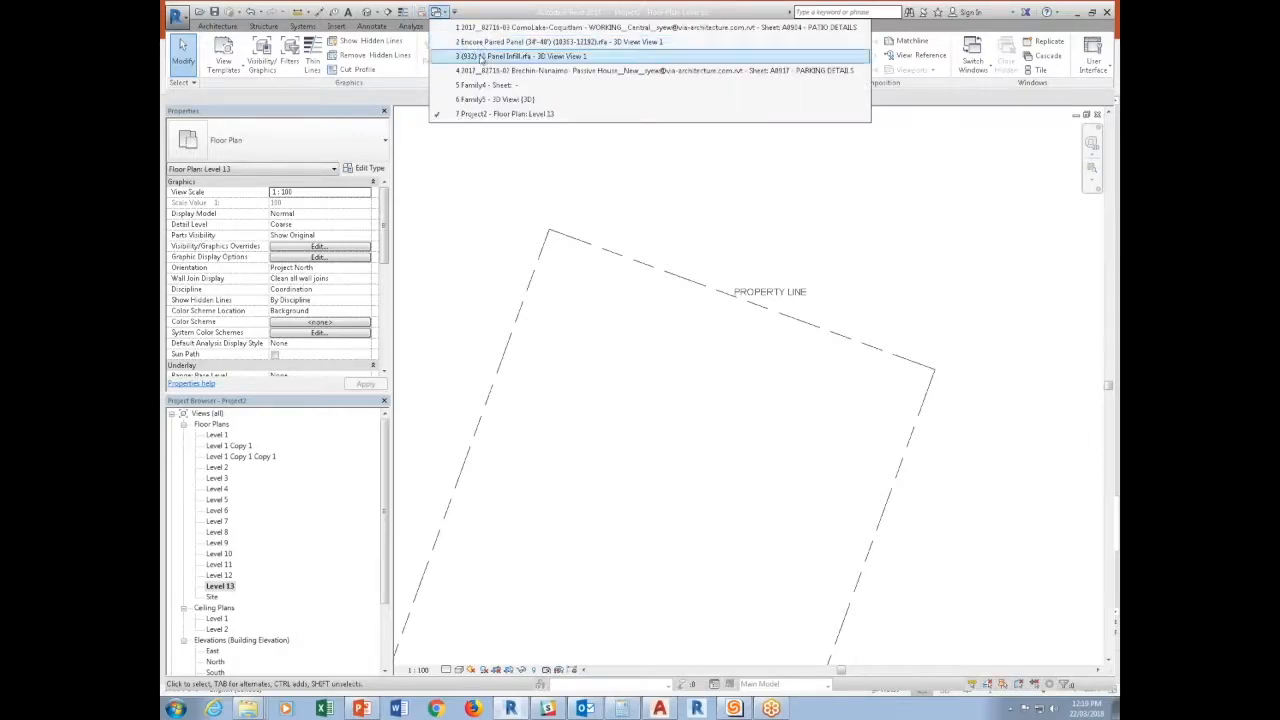
left_click(479, 72)
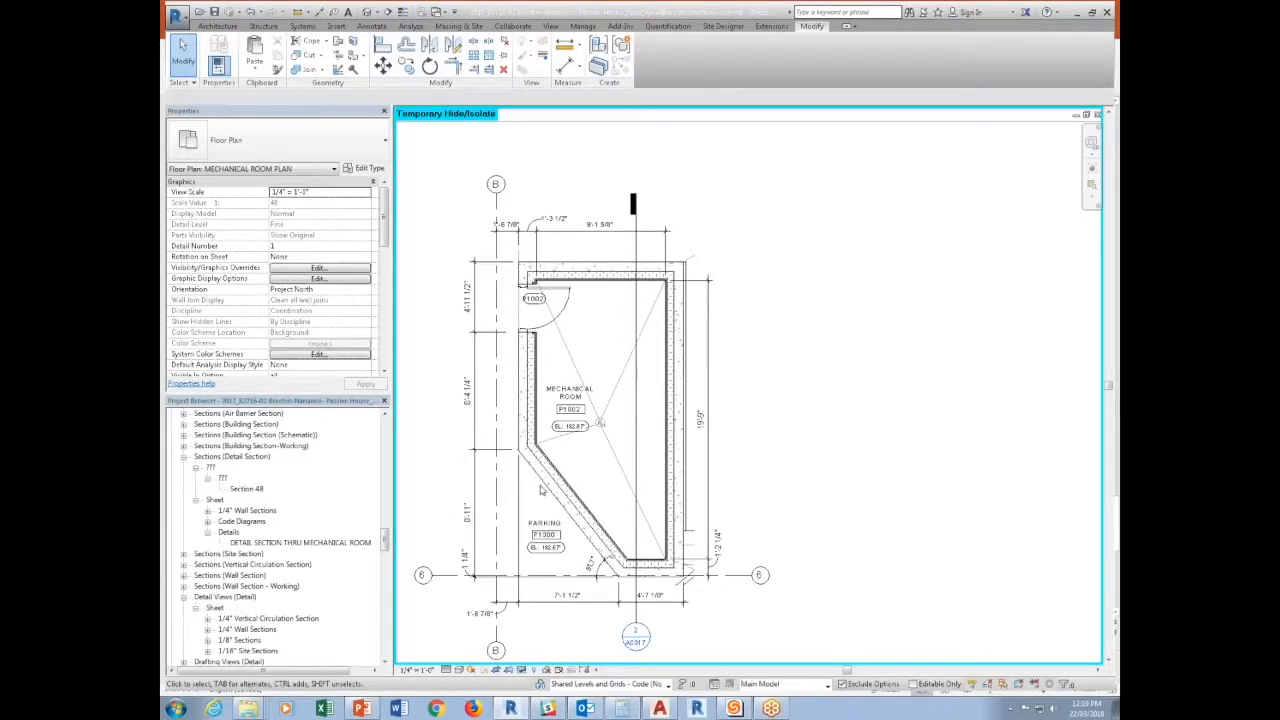
scroll(255, 550, "down", 10)
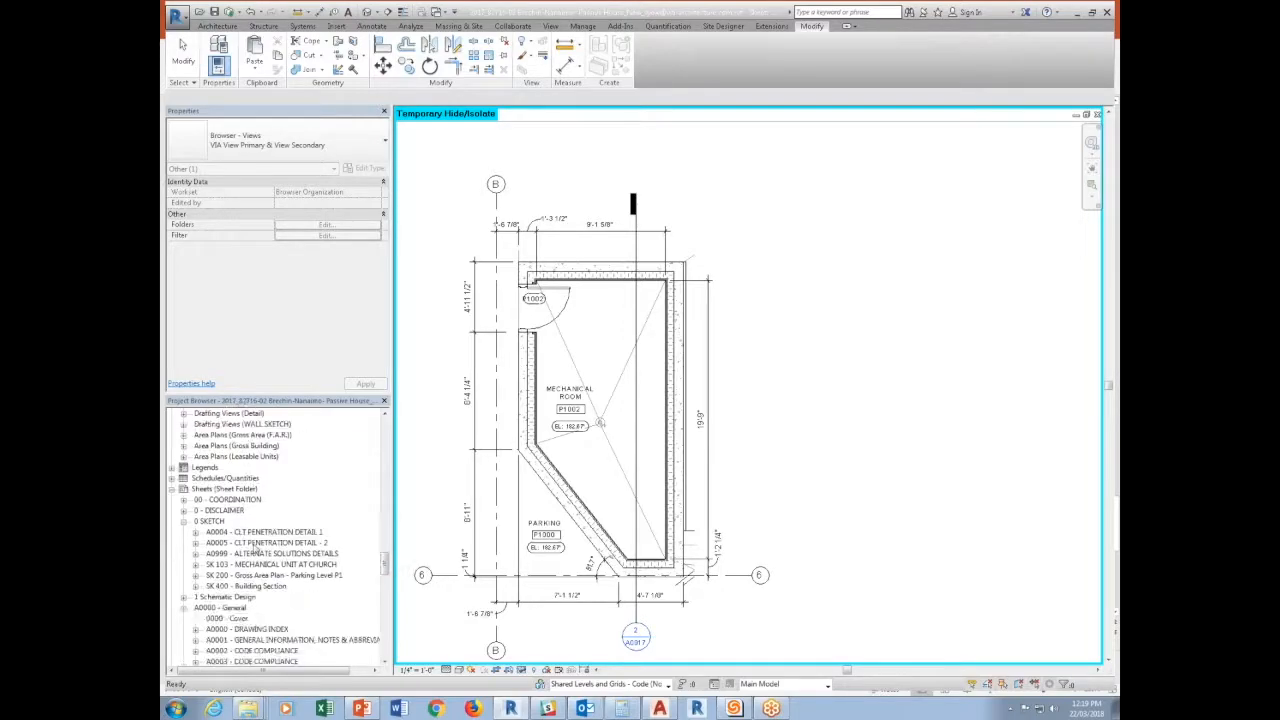
scroll(255, 560, "down", 5)
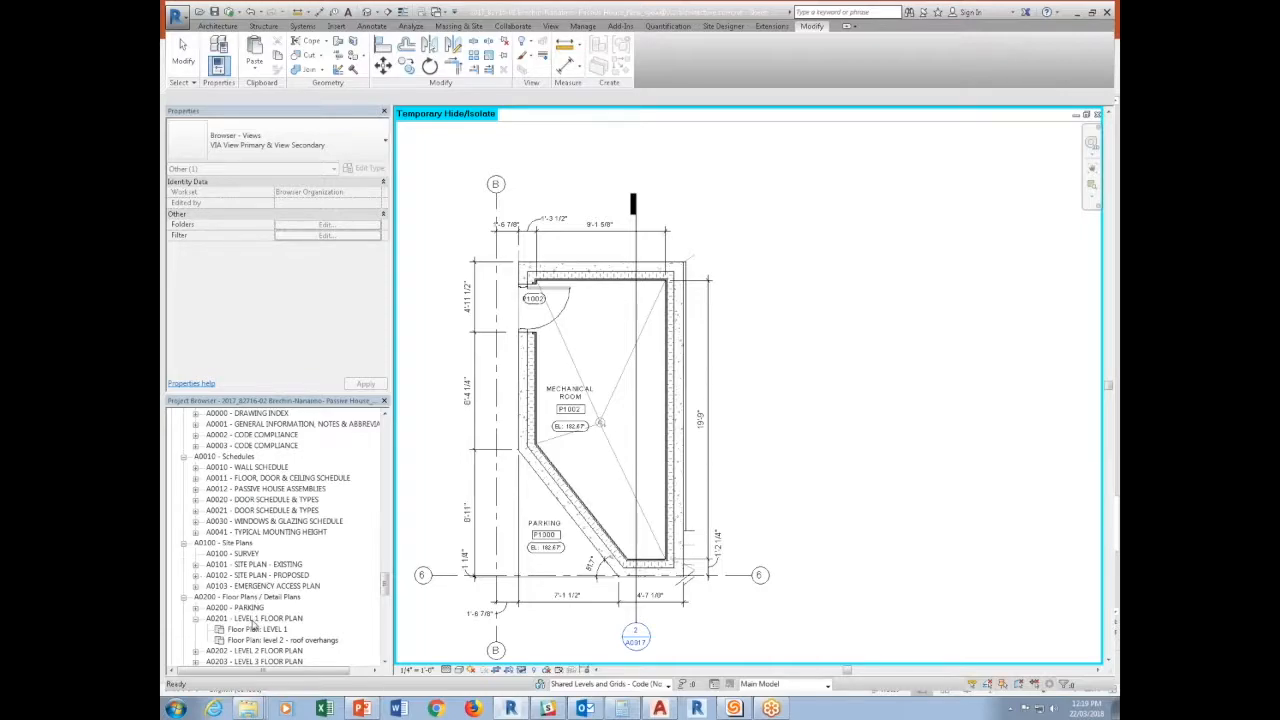
left_click(236, 607)
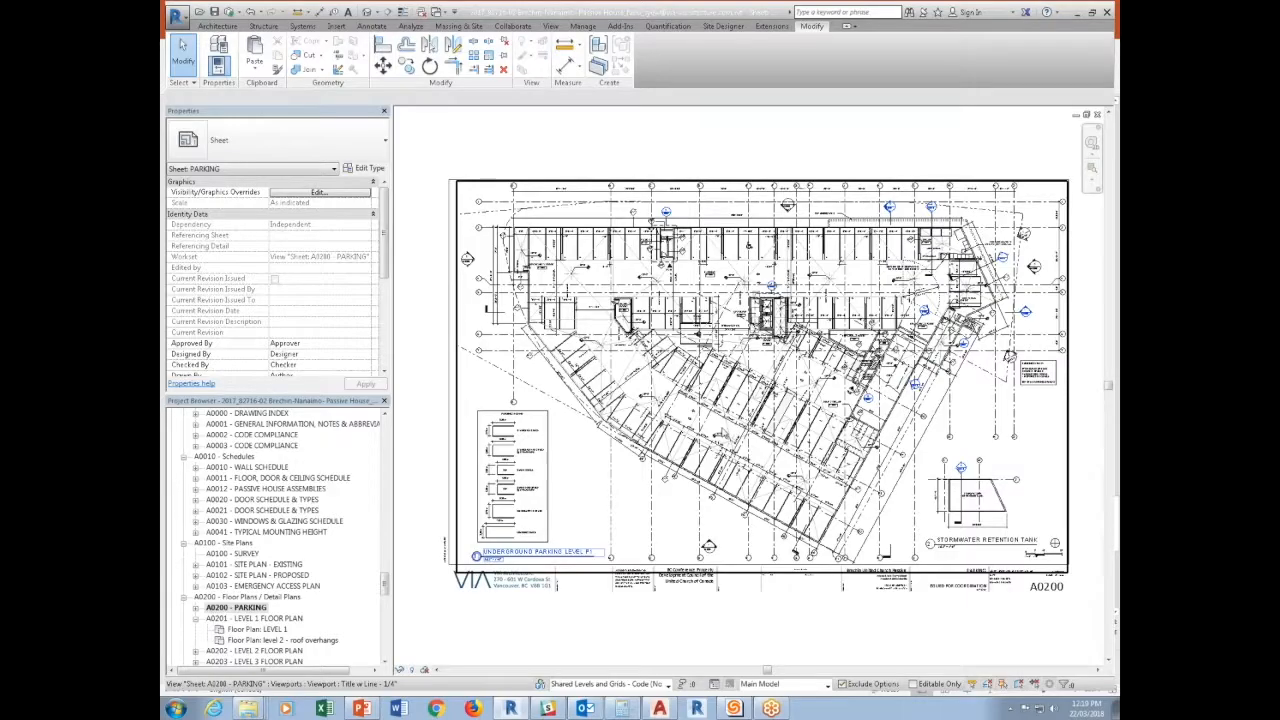
Activate the underground parking level view on the sheet and select the SM text note in parking stall 78.
scroll(715, 430, "up", 3)
scroll(640, 322, "up", 5)
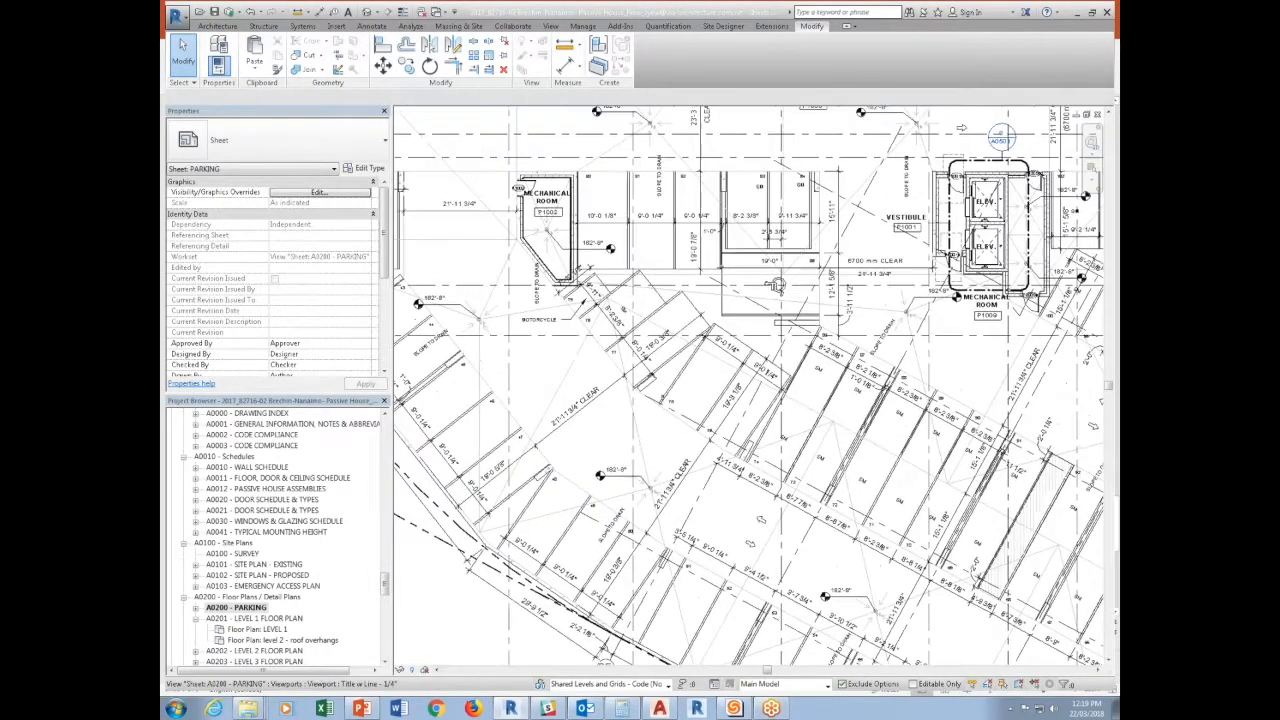
scroll(638, 317, "up", 2)
right_click(631, 314)
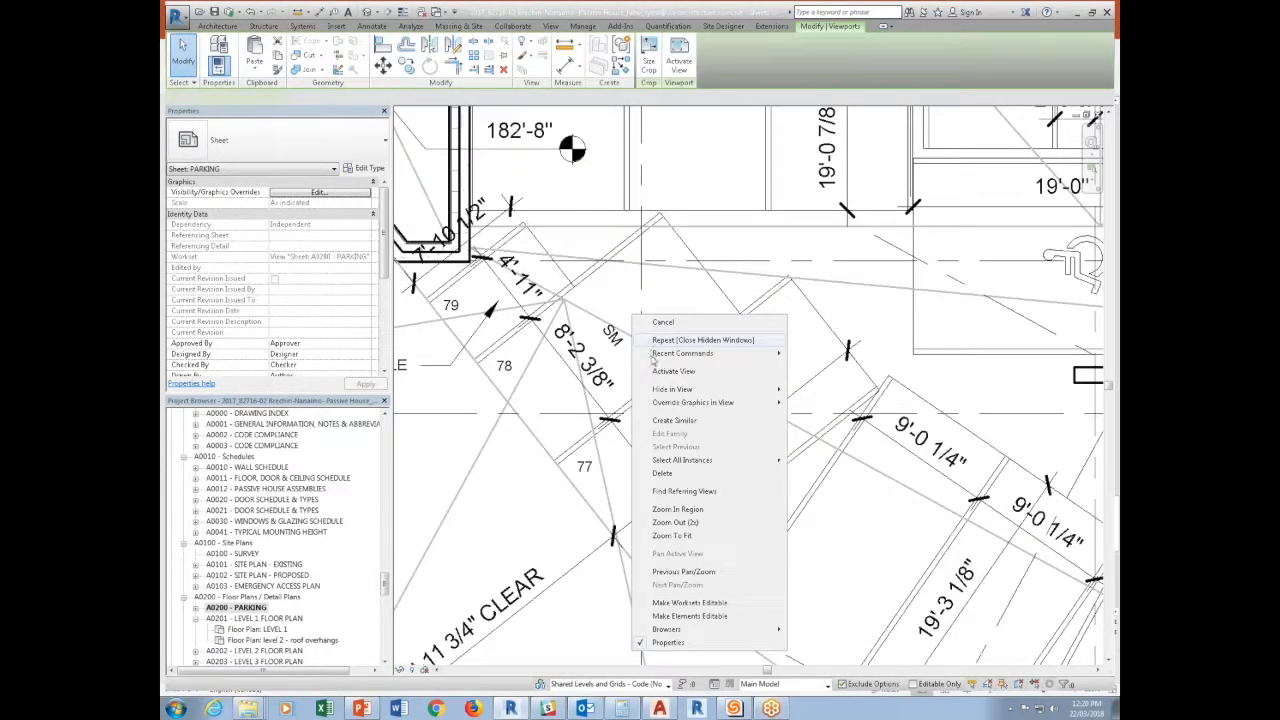
left_click(659, 373)
left_click(615, 345)
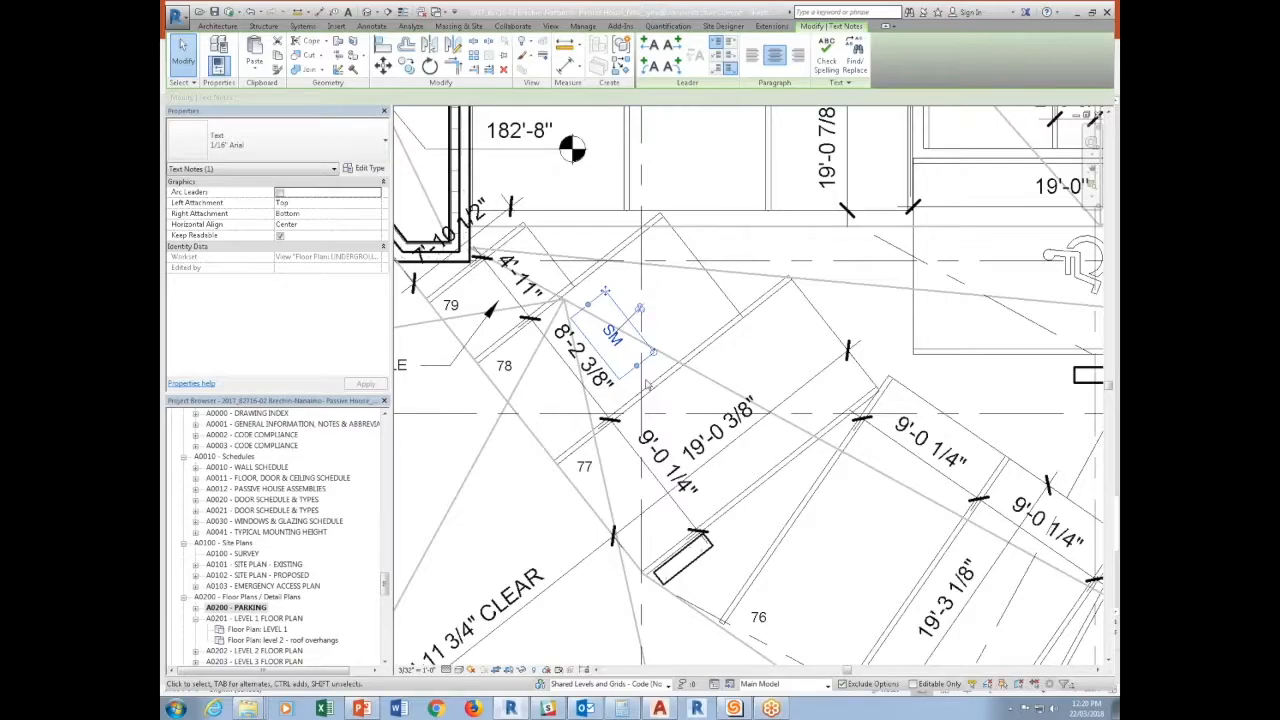
Open the M_Parking Space family of small car stall 78 for editing and display its Ref. Level floor plan.
left_click(685, 267)
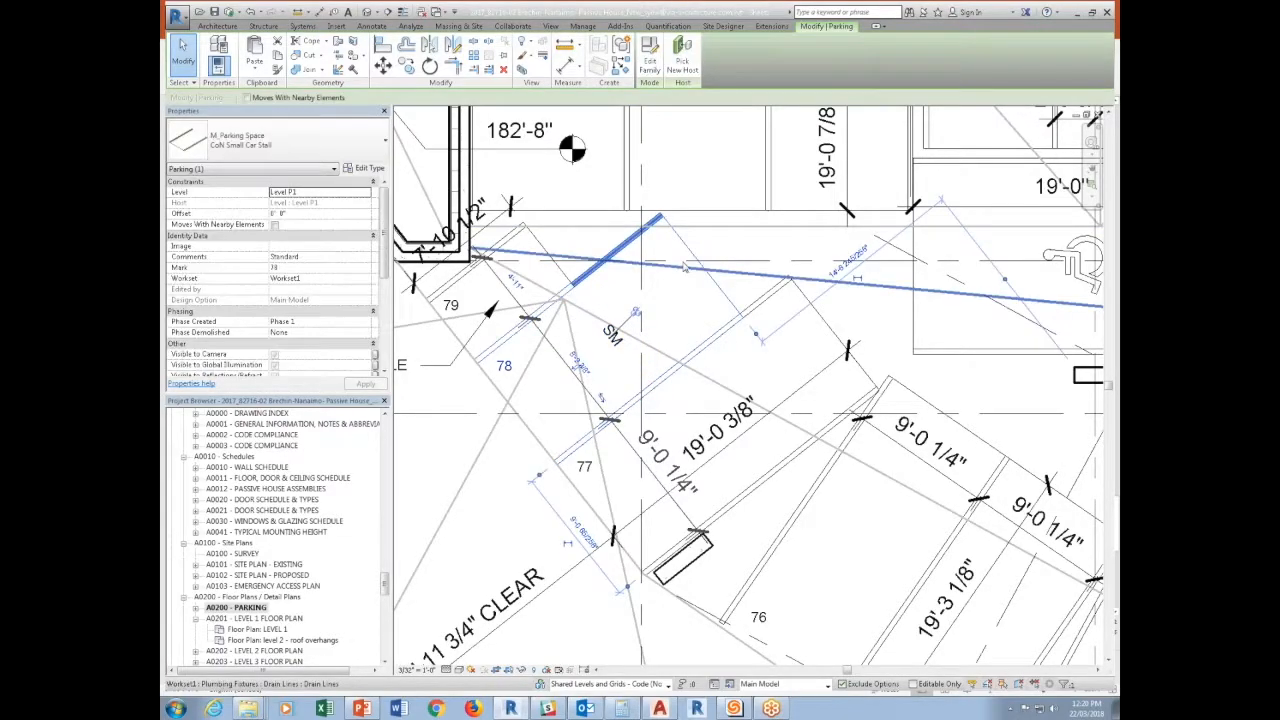
left_click(649, 55)
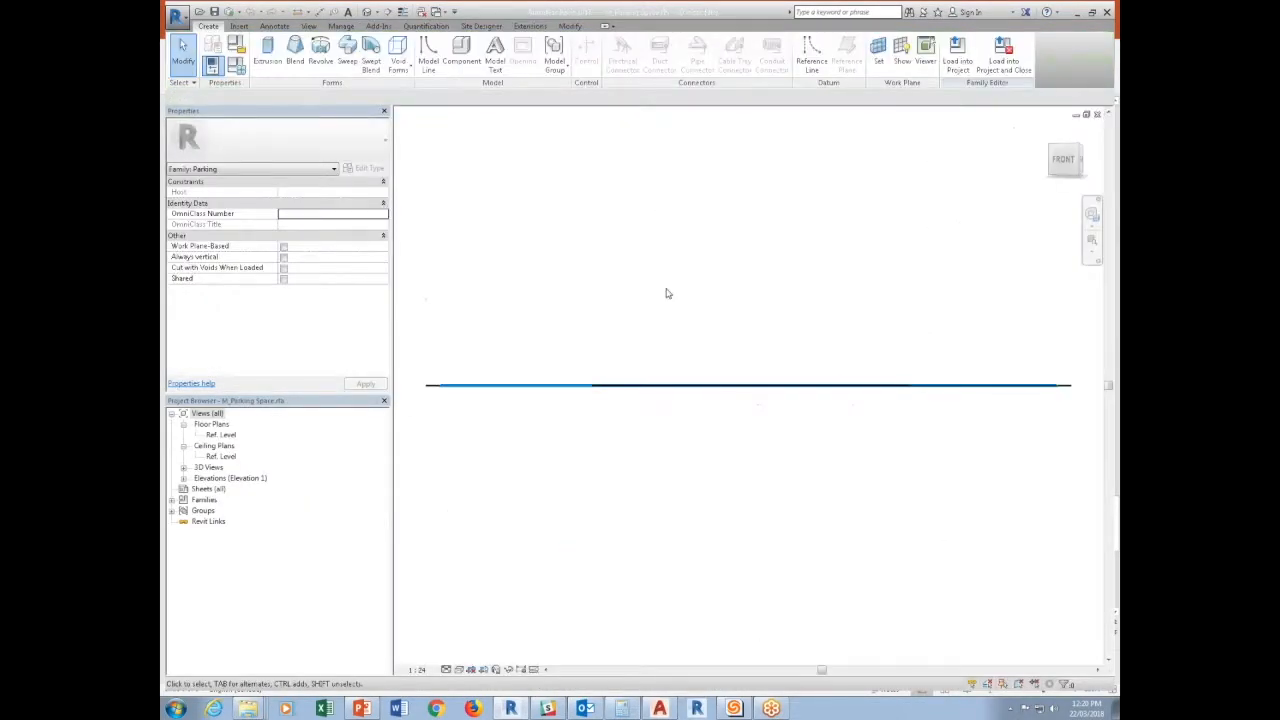
double_click(229, 437)
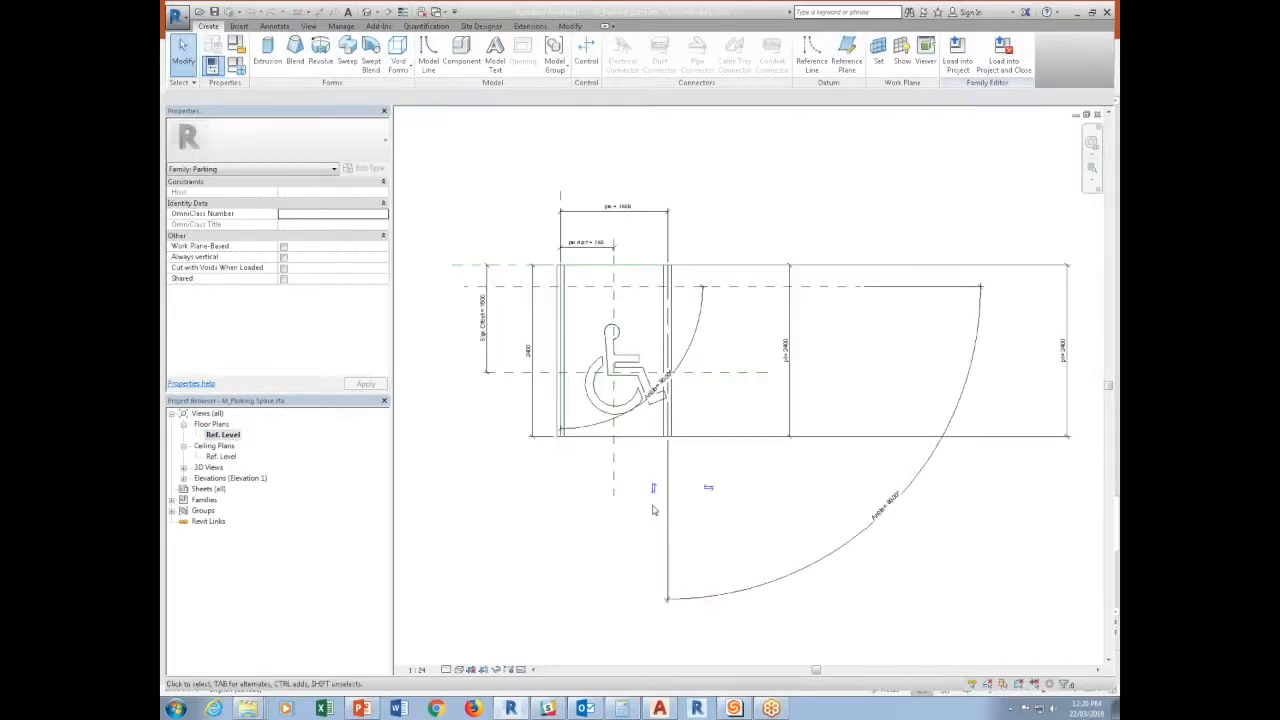
middle_click_drag(725, 369, 721, 411)
scroll(721, 411, "up", 1)
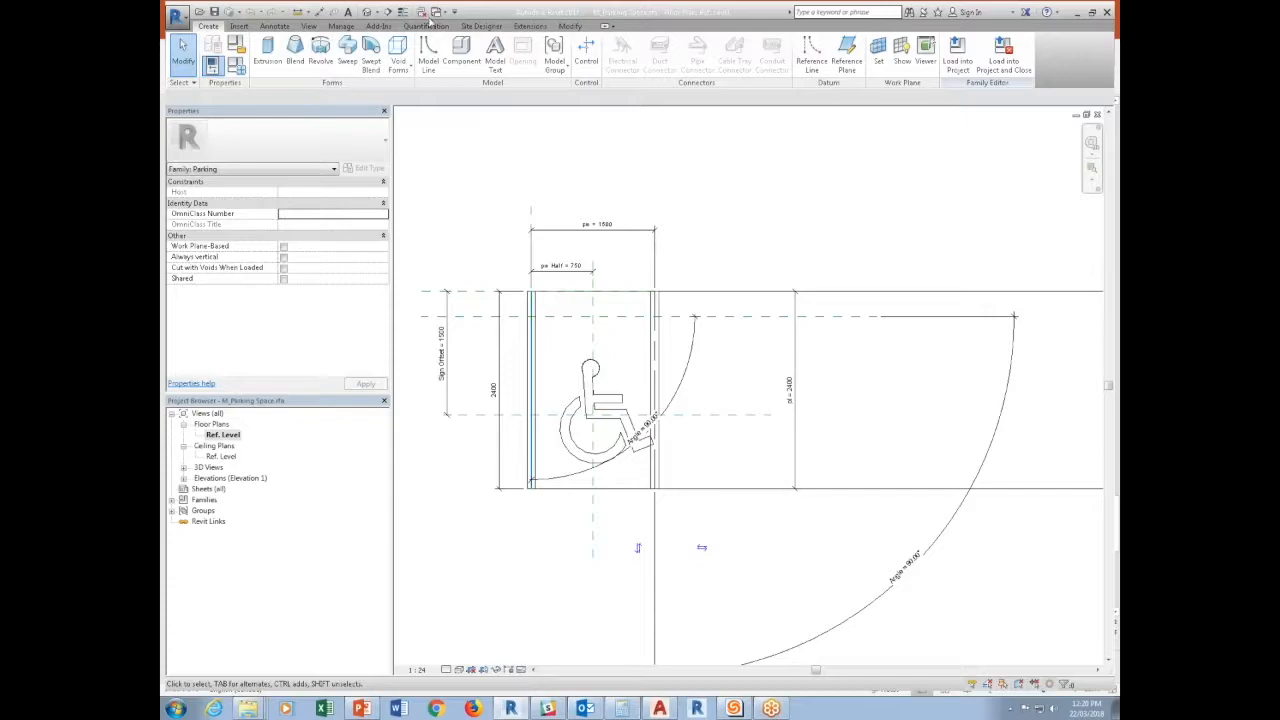
Switch to the Family4 generic annotation and nudge its Name label slightly upward.
left_click(182, 18)
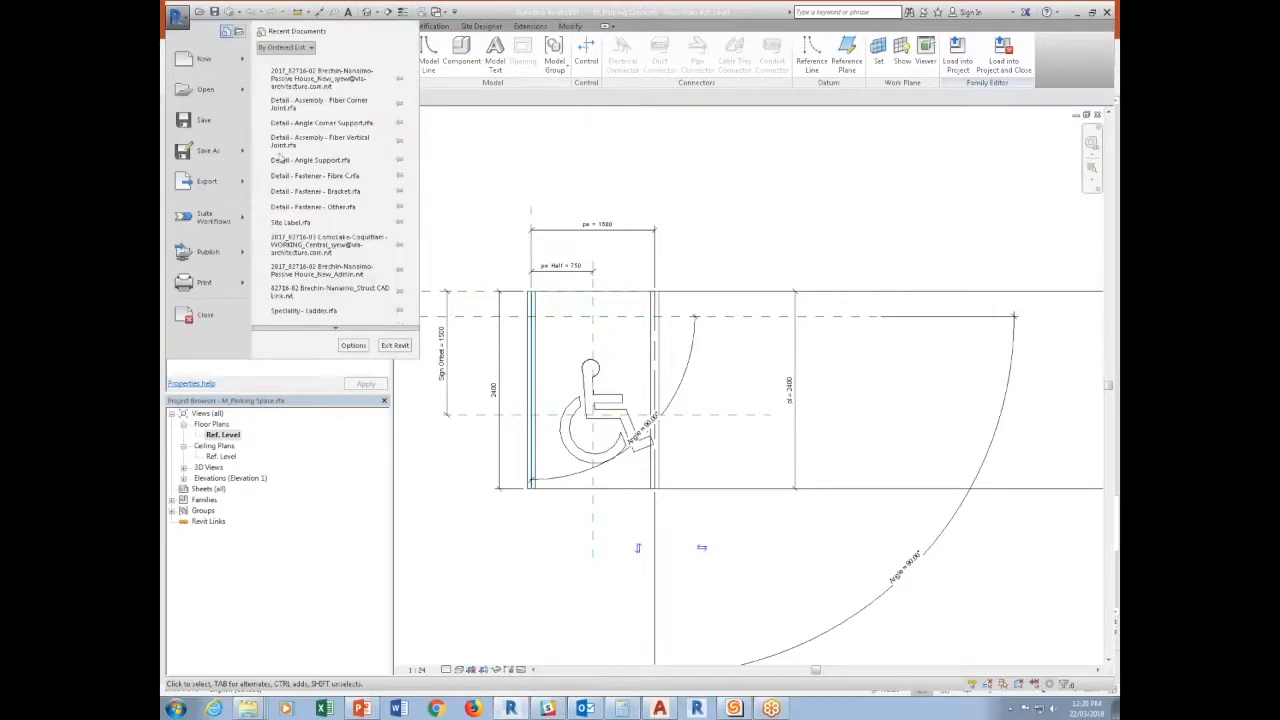
key("Escape")
left_click(438, 12)
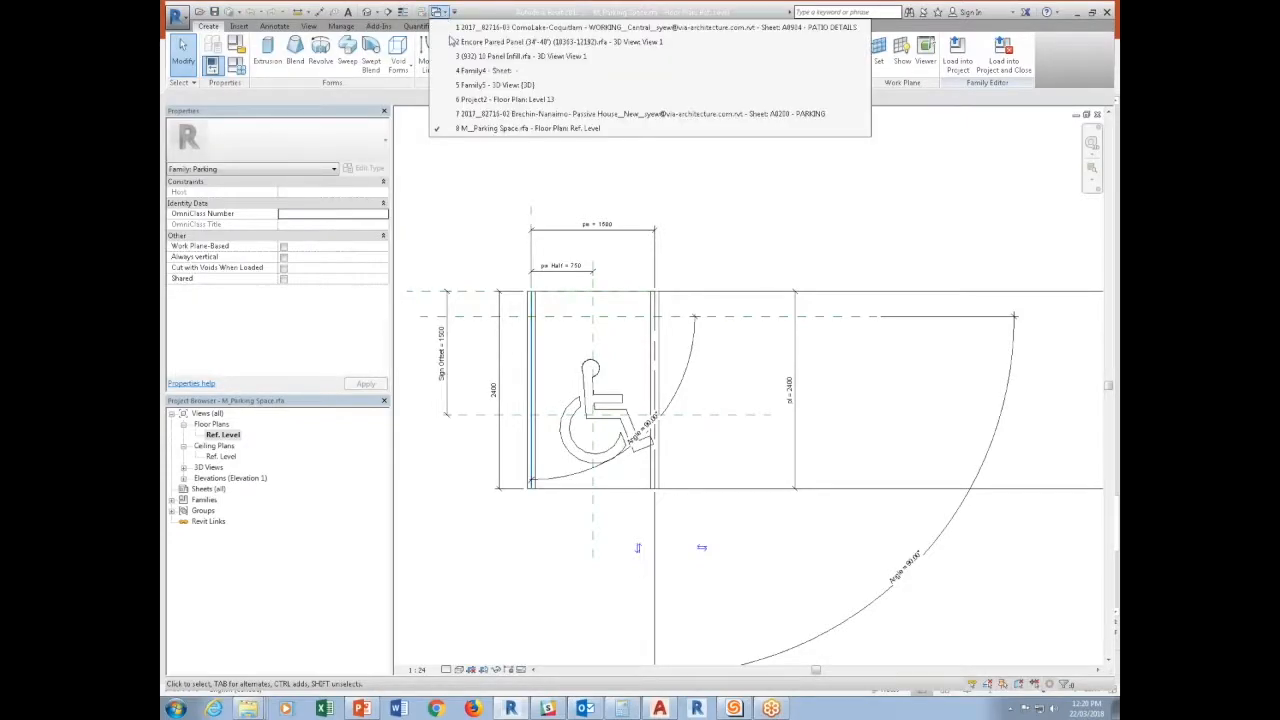
left_click(484, 70)
left_click(620, 388)
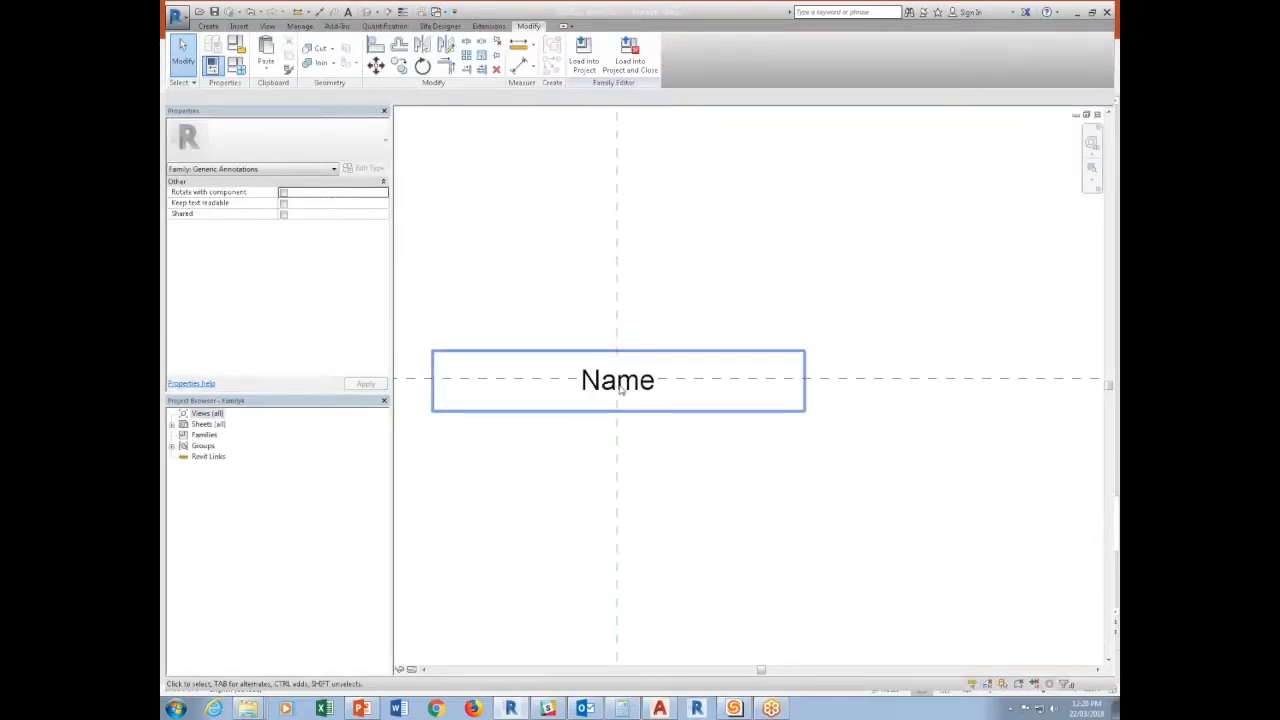
key("Up")
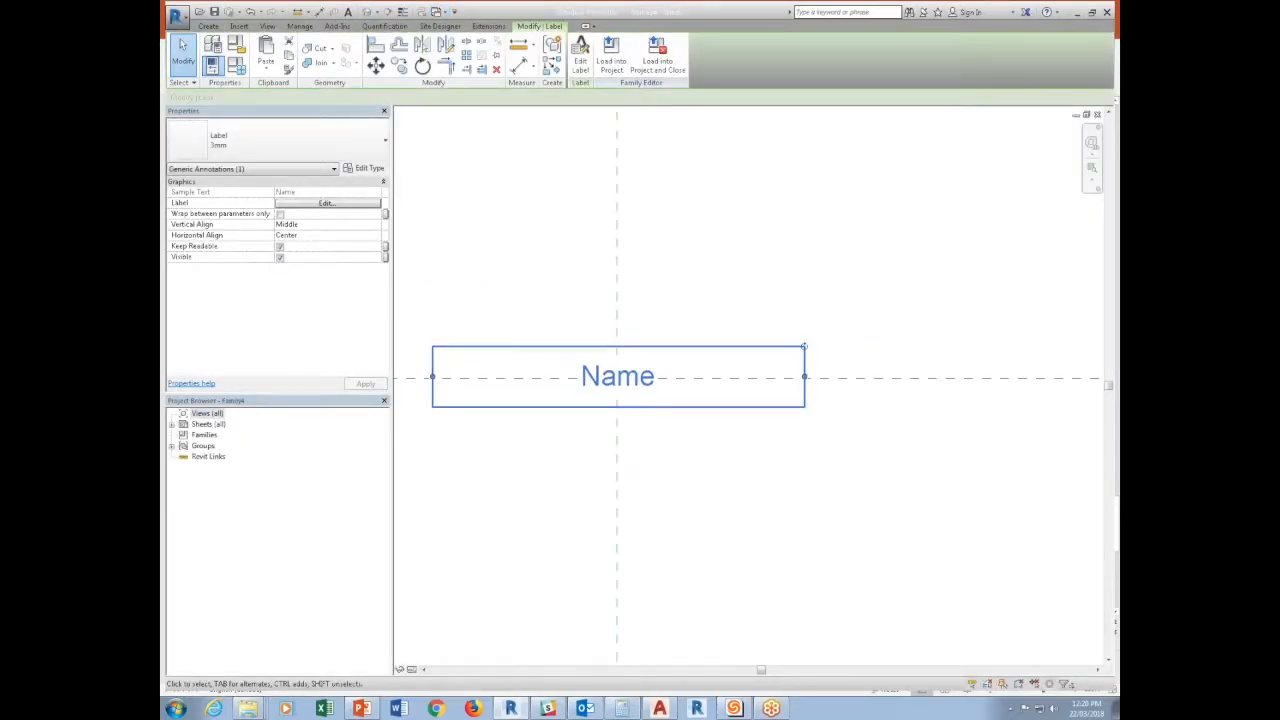
Load the Family4 annotation into the M_Parking Space.rfa family only.
left_click(619, 74)
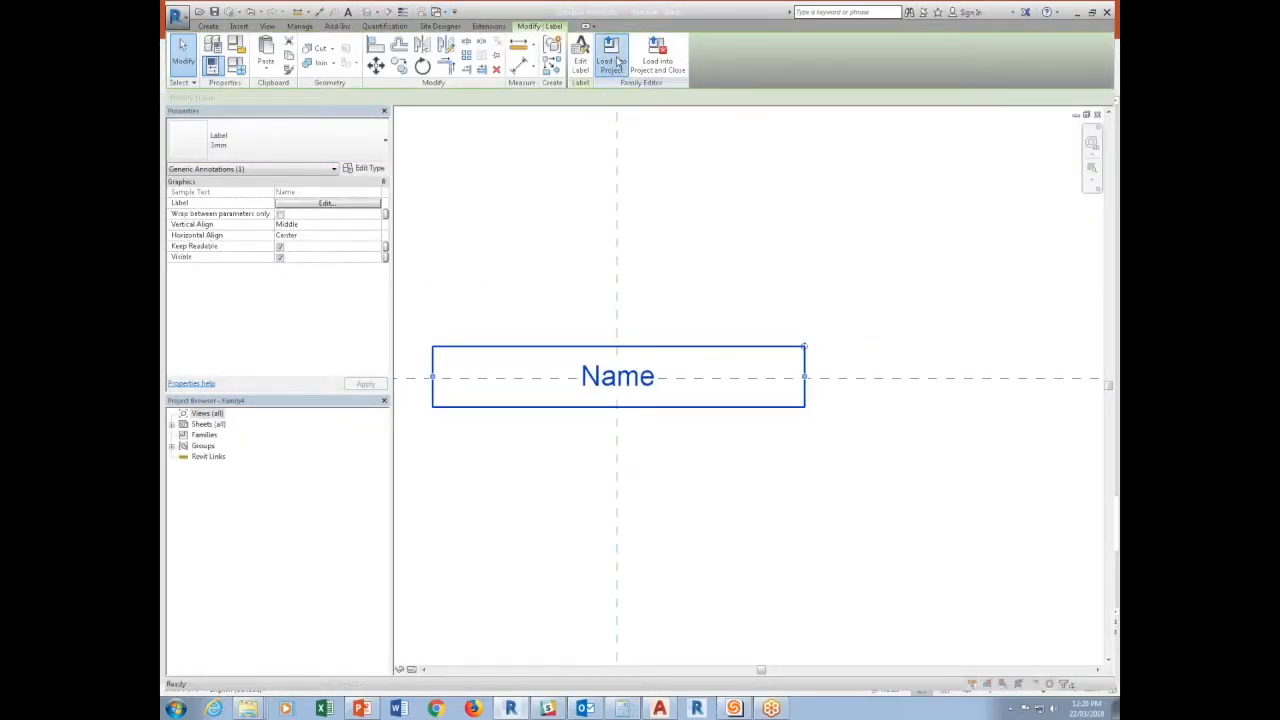
left_click(561, 339)
left_click(562, 330)
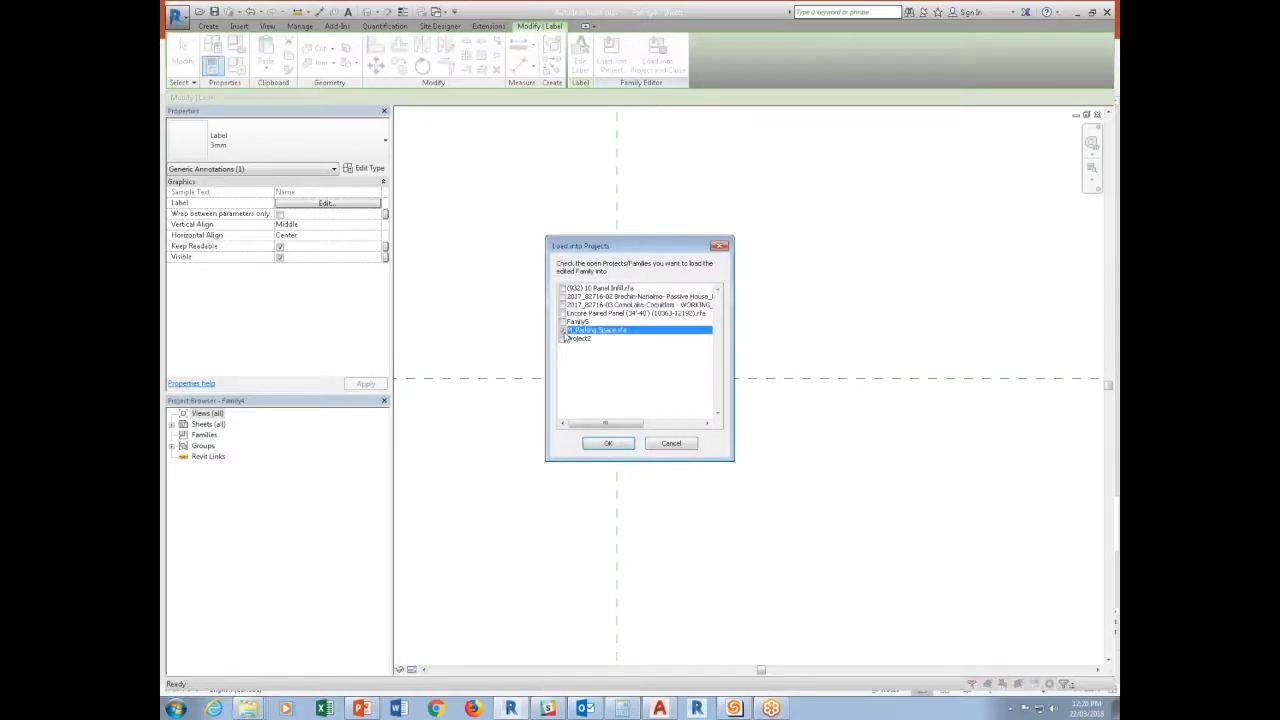
left_click(612, 447)
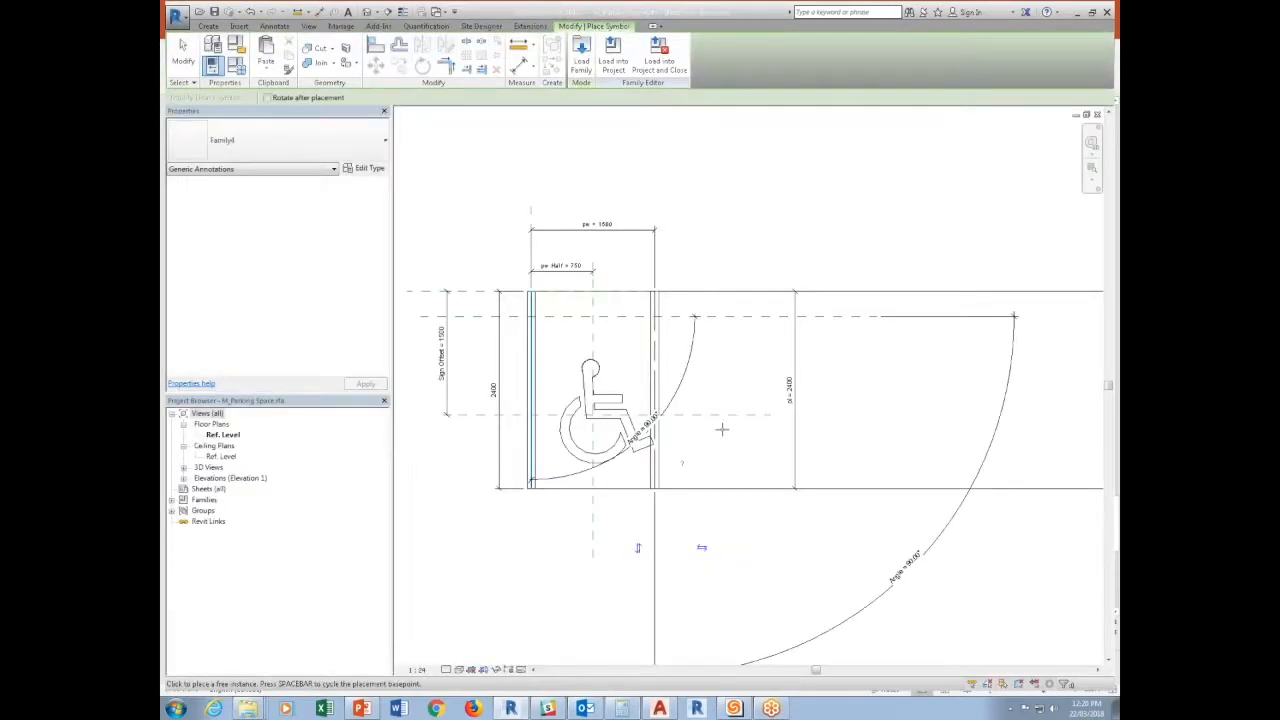
Place one Family4 annotation in the open area beside the wheelchair symbol in the parking space family.
left_click(724, 380)
scroll(724, 380, "up", 2)
key("Escape")
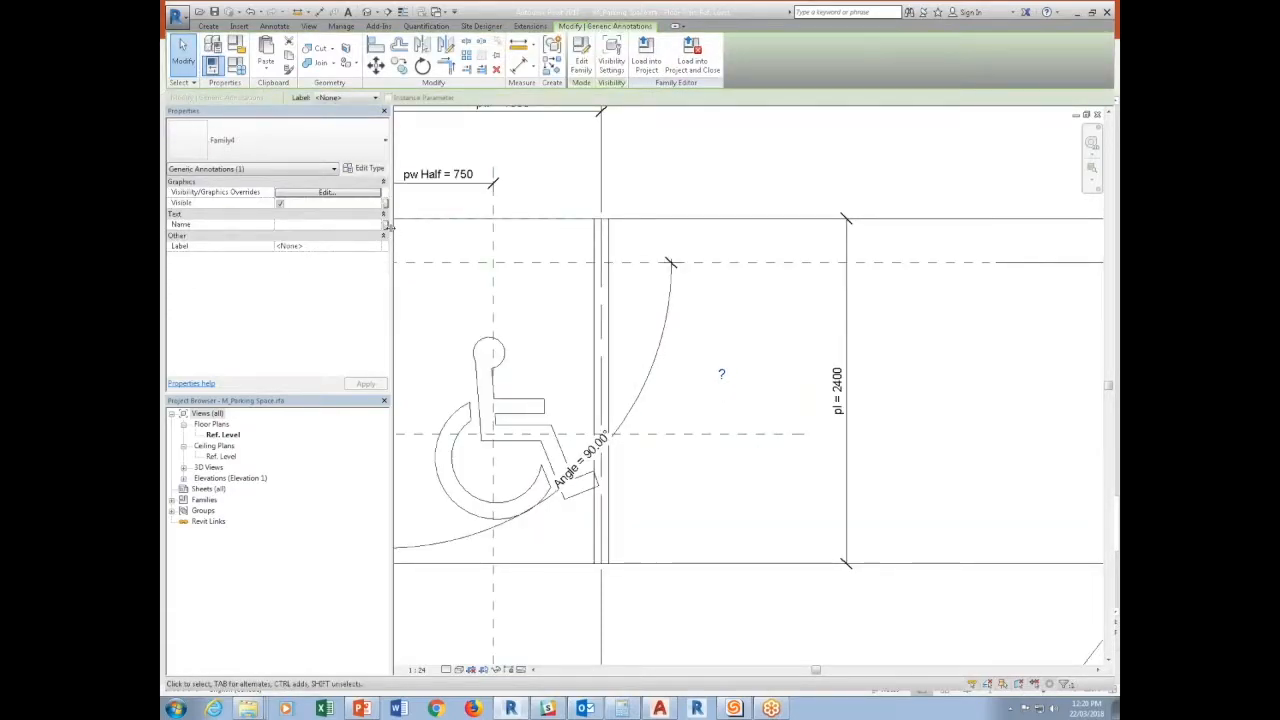
Associate the placed annotation's Name parameter with the family's Model parameter.
left_click(386, 226)
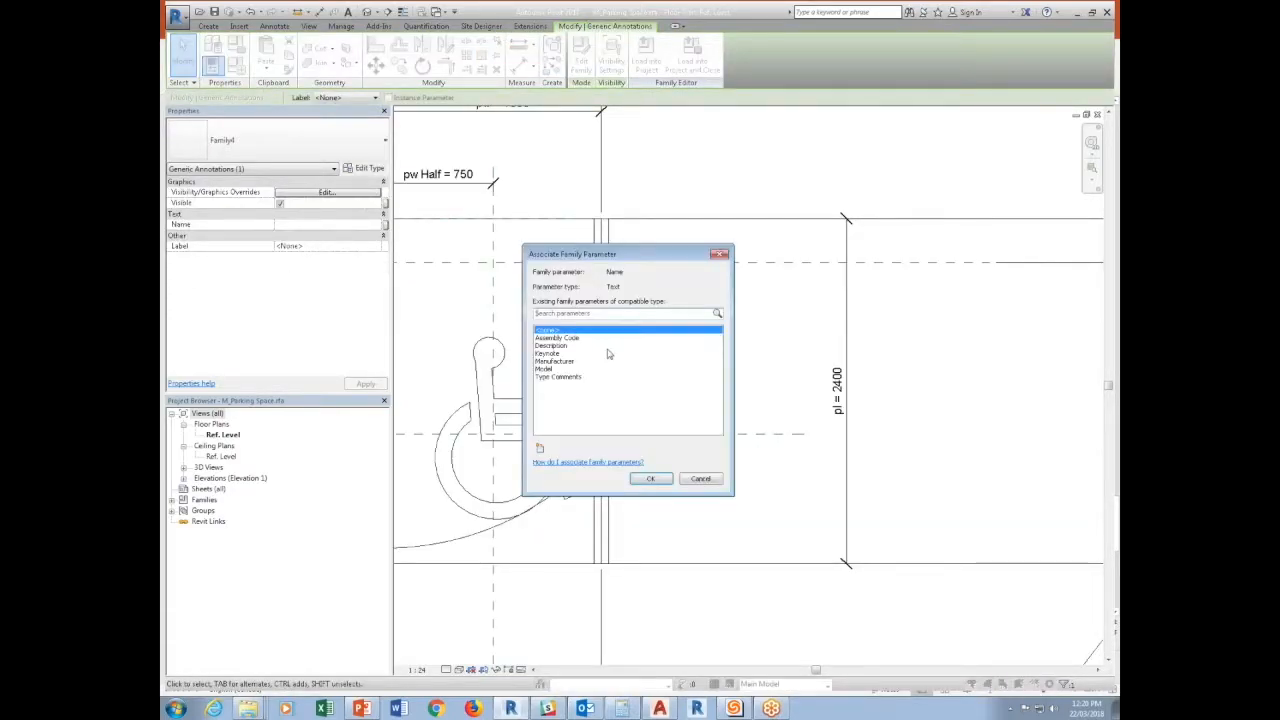
left_click(540, 369)
left_click(558, 346)
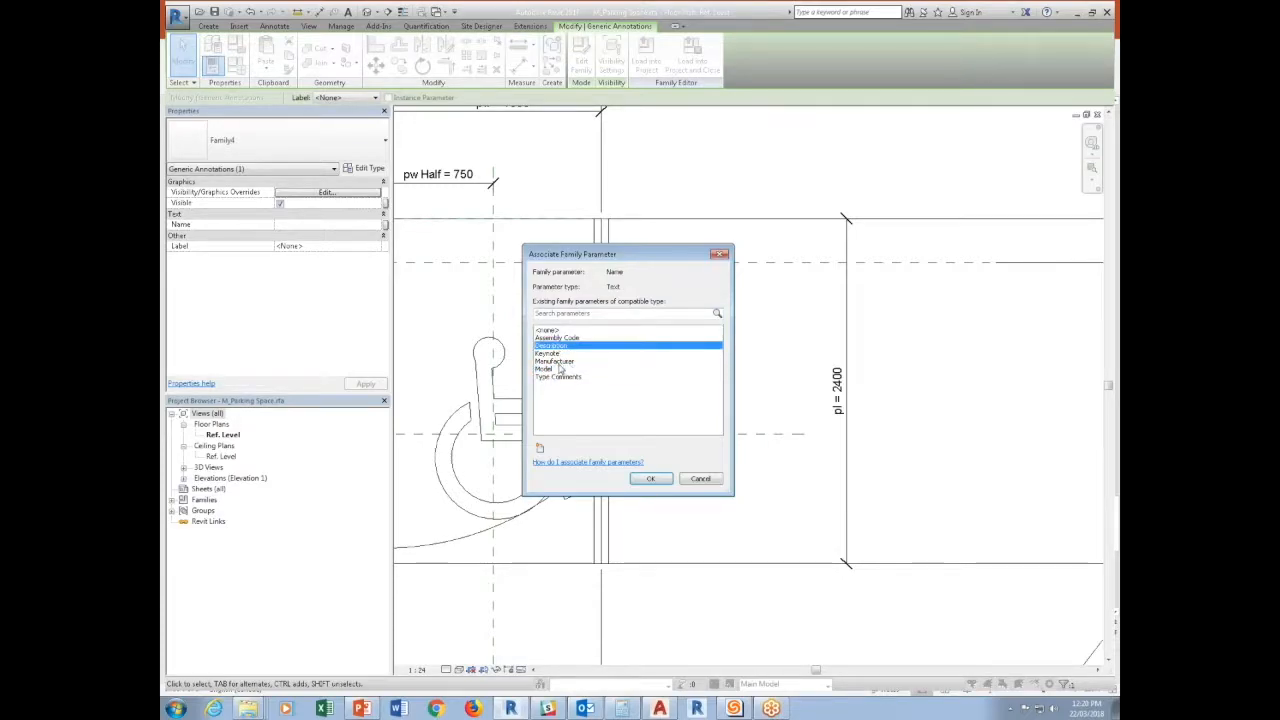
left_click(549, 369)
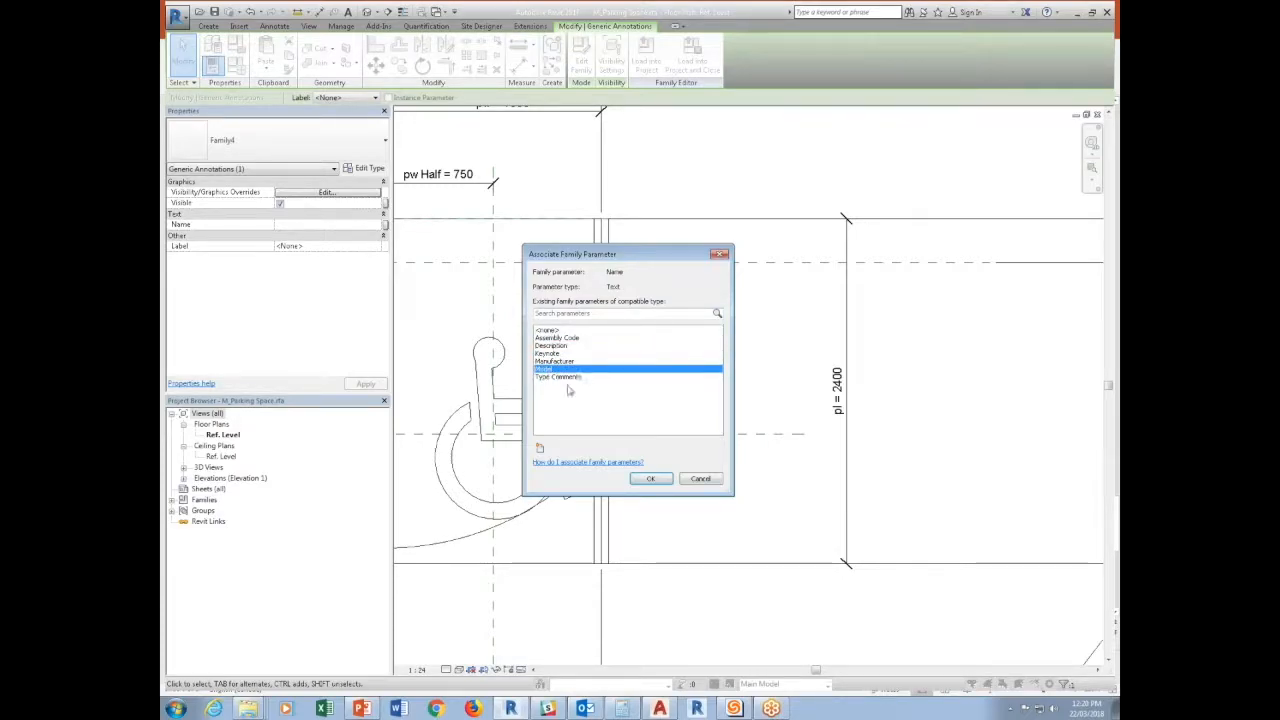
left_click(650, 478)
left_click(723, 382)
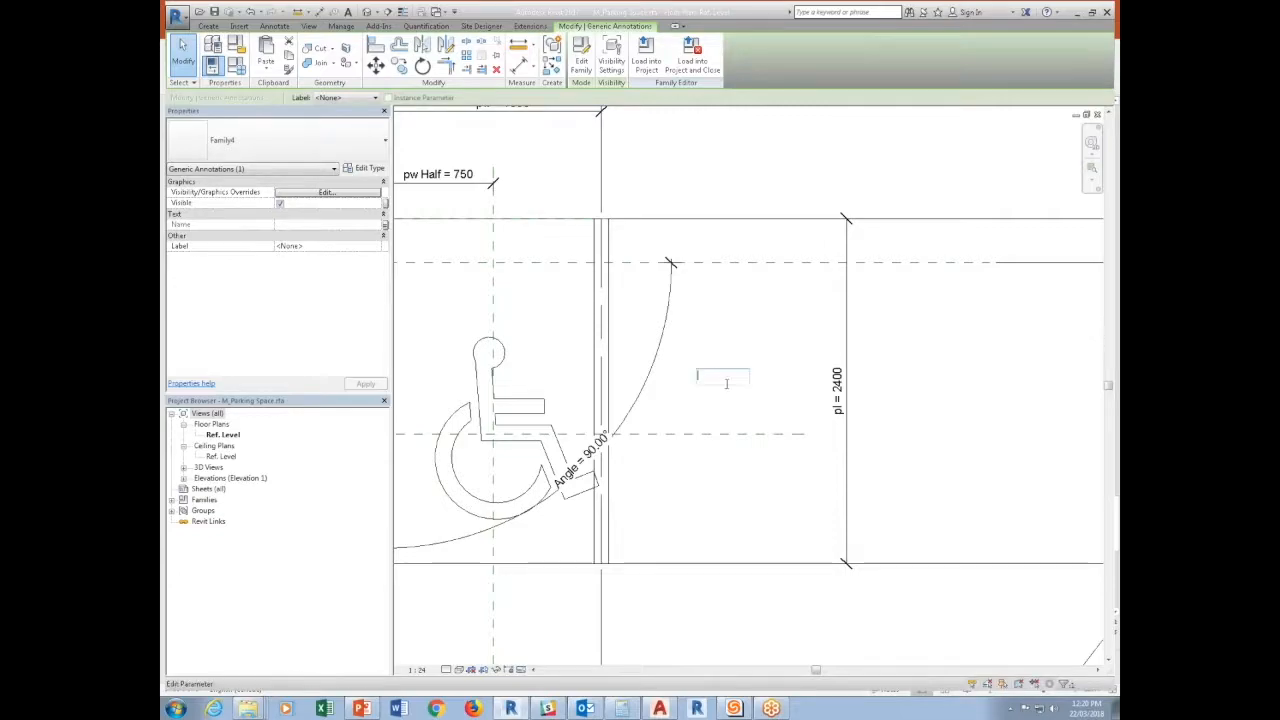
left_click(766, 407)
scroll(766, 407, "down", 1)
Turn off the annotation's Visible setting and associate it with a new Yes/No type parameter named Show Text.
left_click(734, 382)
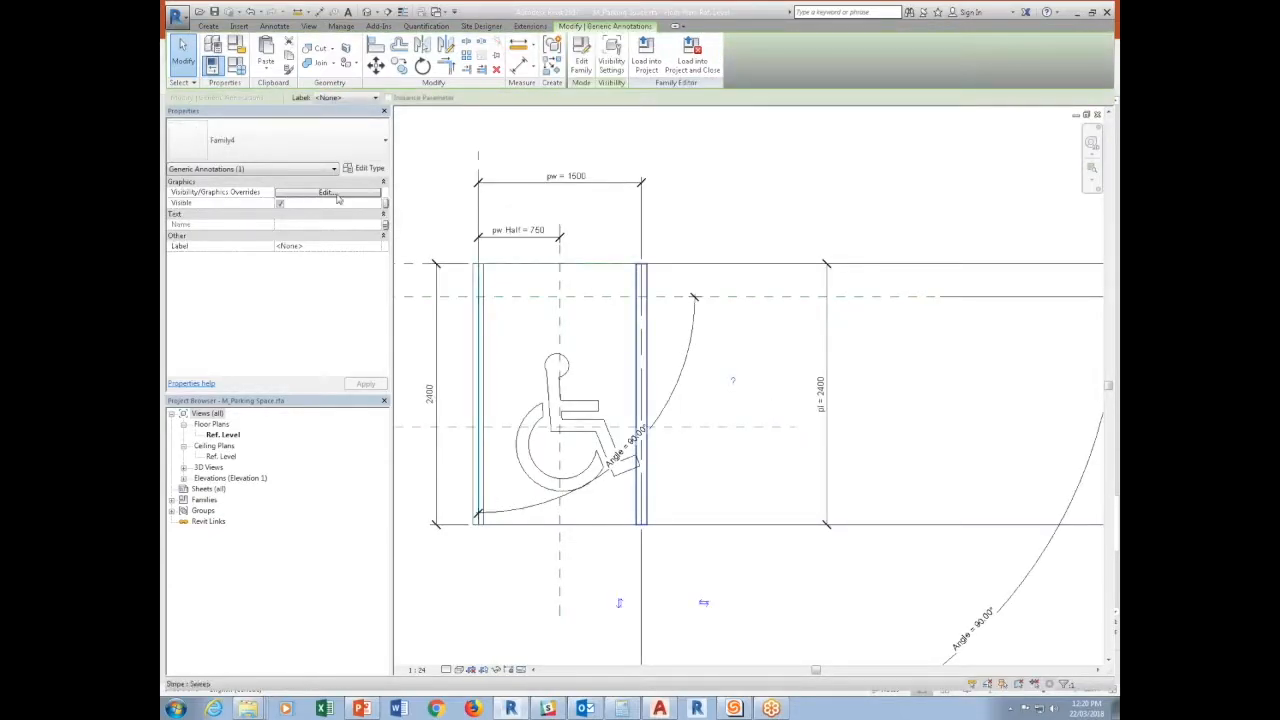
left_click(282, 204)
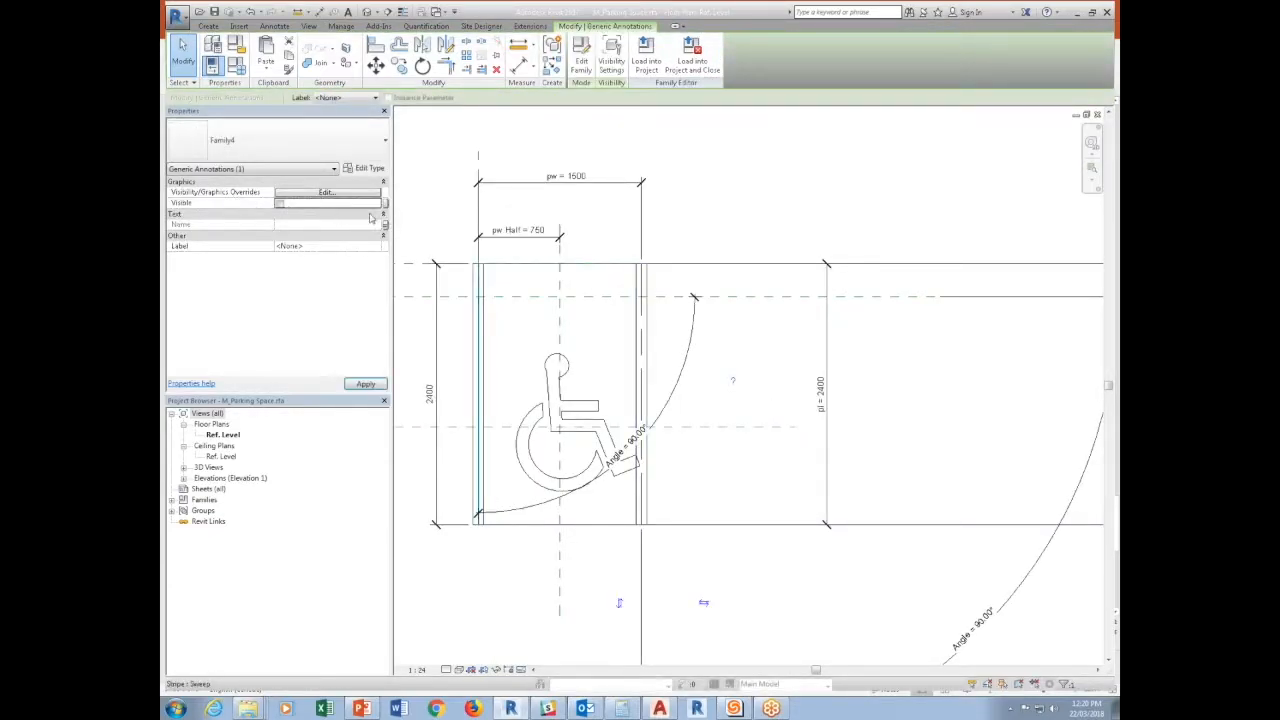
left_click(385, 204)
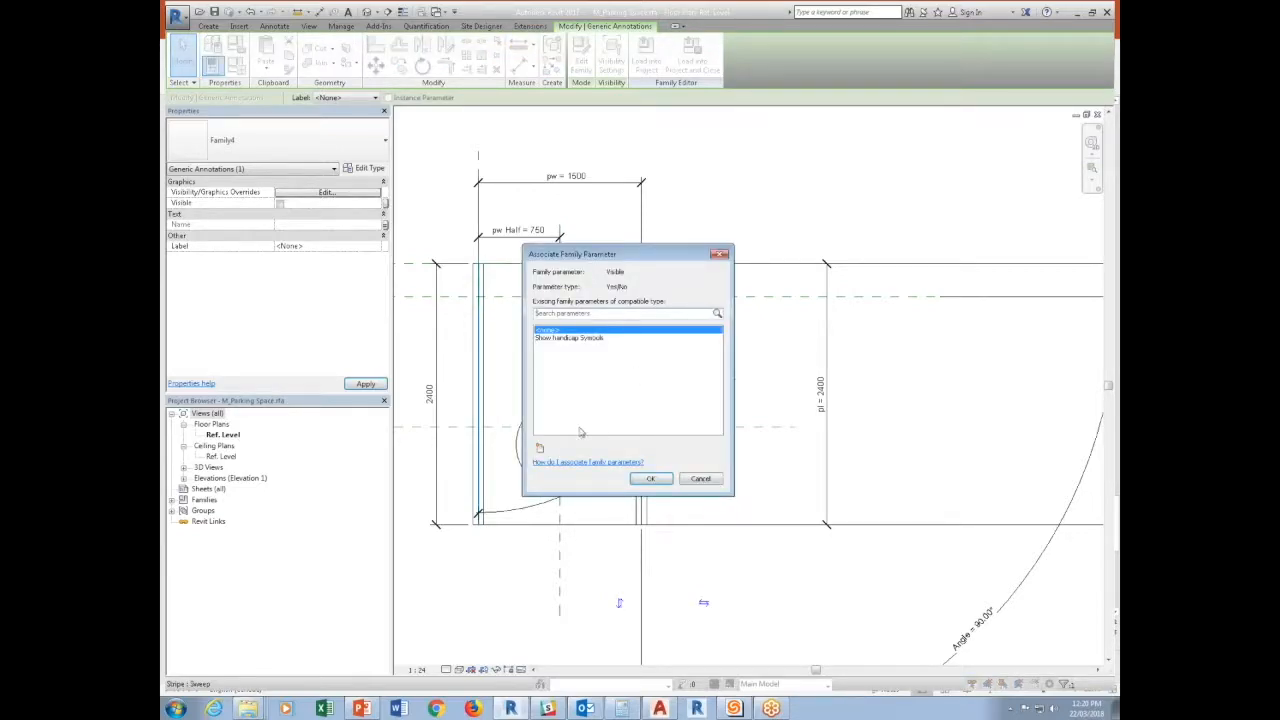
left_click(541, 447)
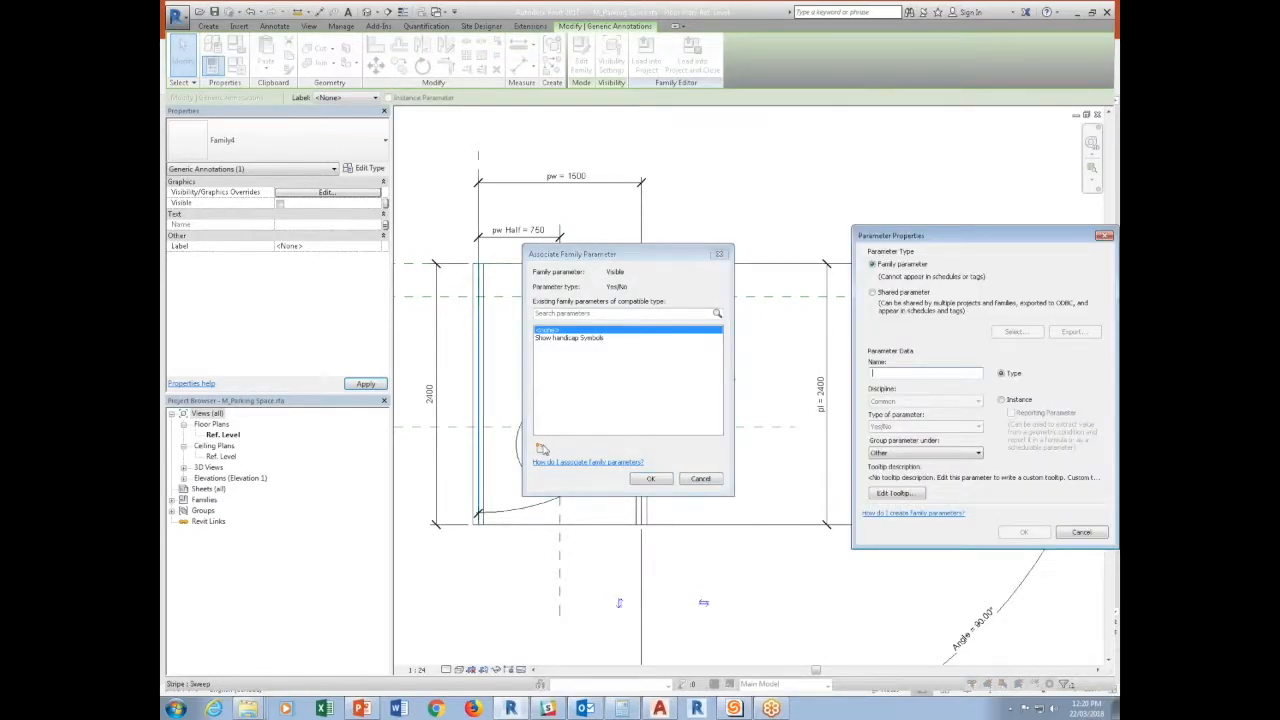
type("tex")
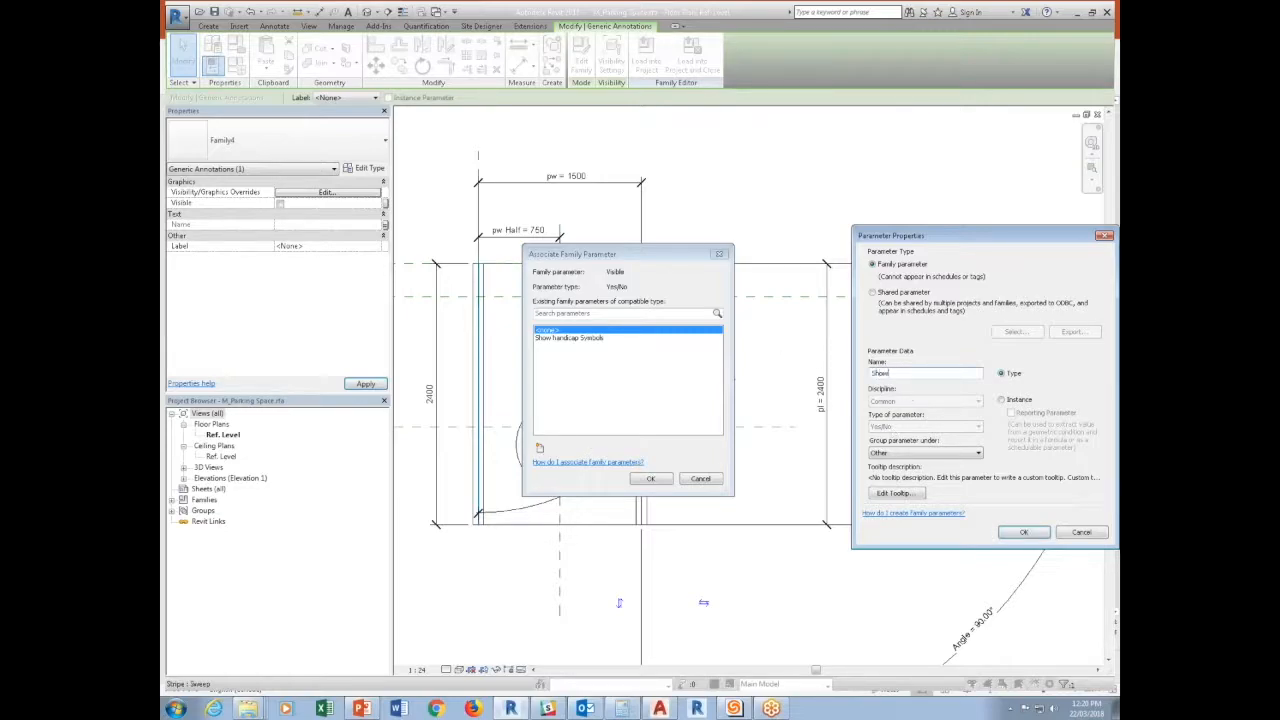
key("Return")
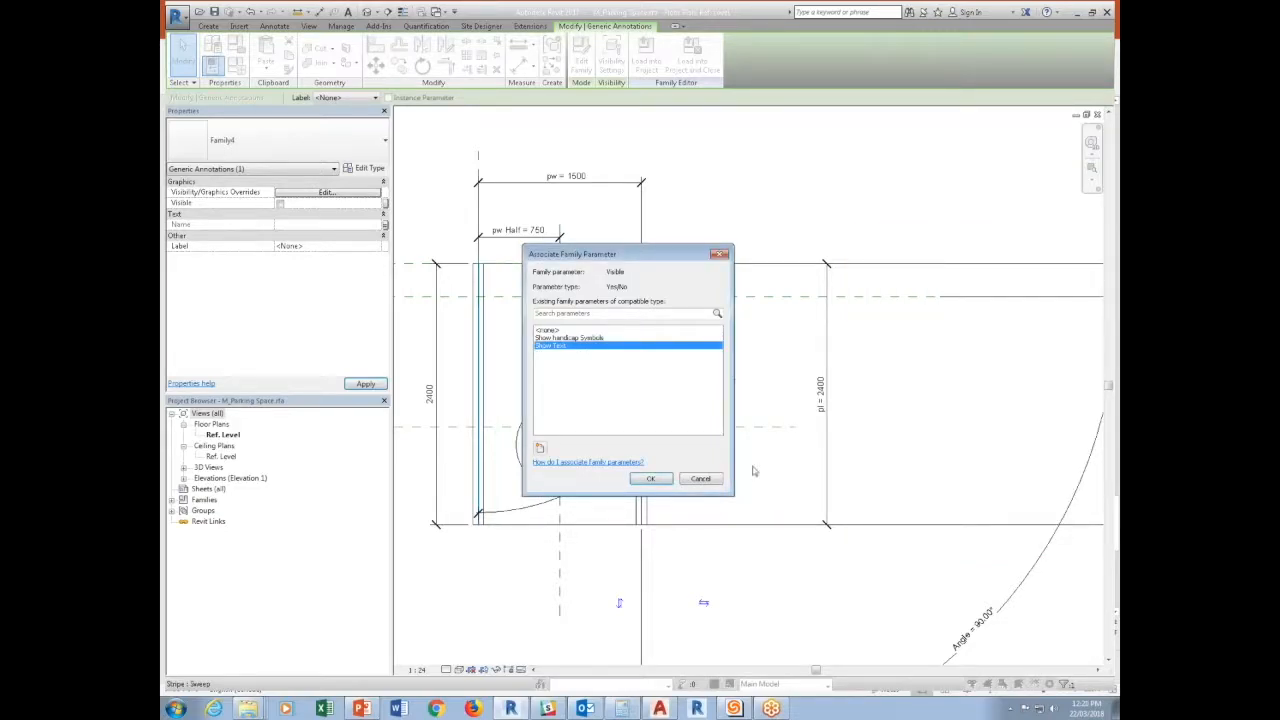
left_click(650, 478)
left_click(182, 55)
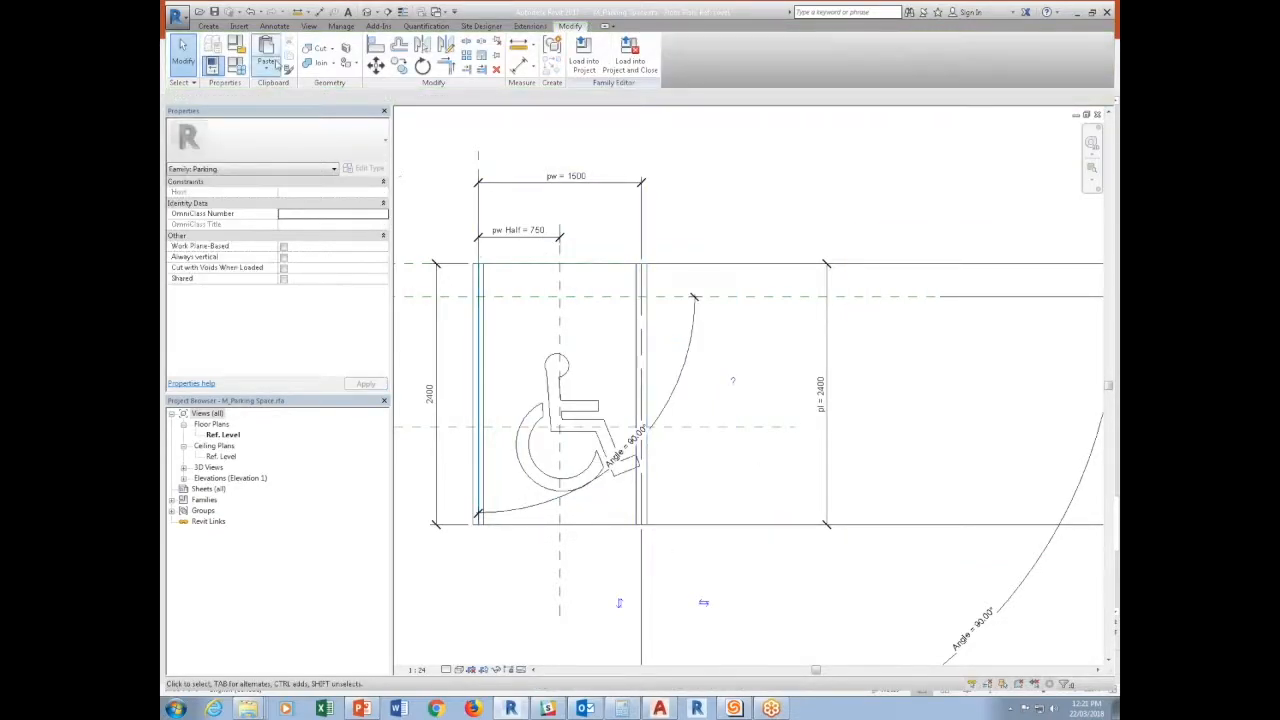
Draw a horizontal reference plane across the stall at the height of the annotation, through the wheelchair symbol's head.
left_click(210, 26)
left_click(846, 55)
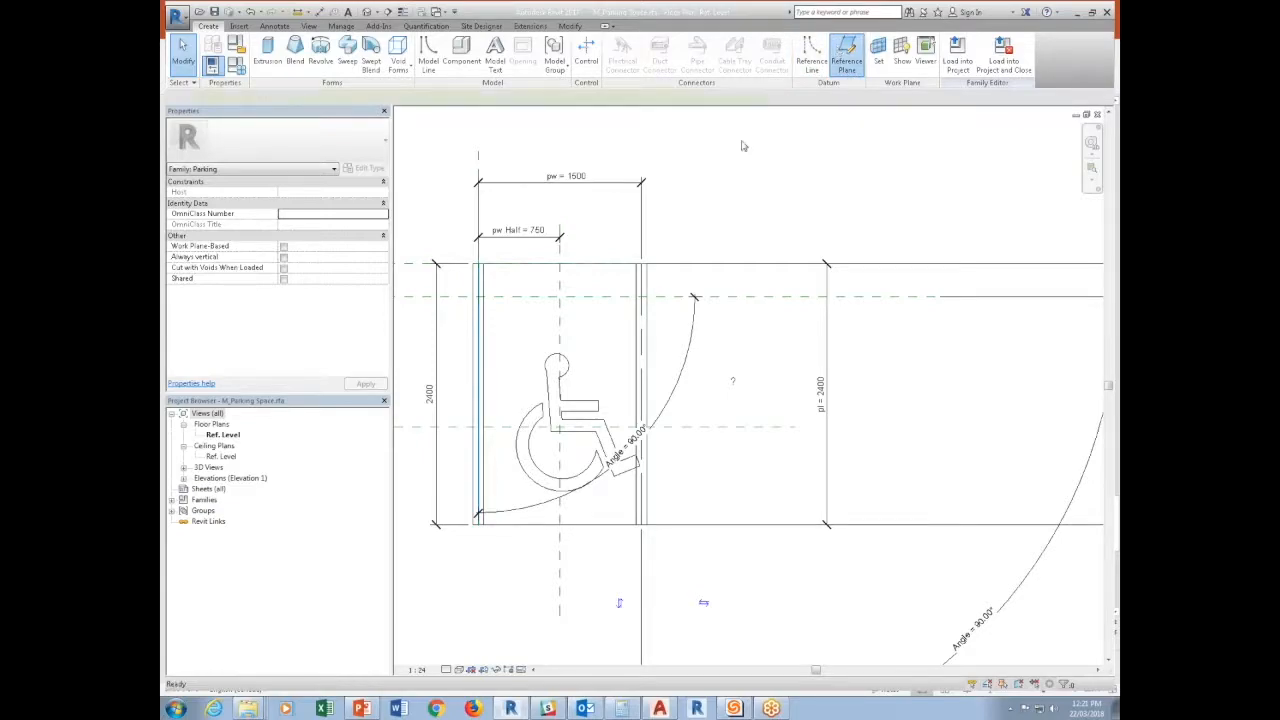
left_click(456, 375)
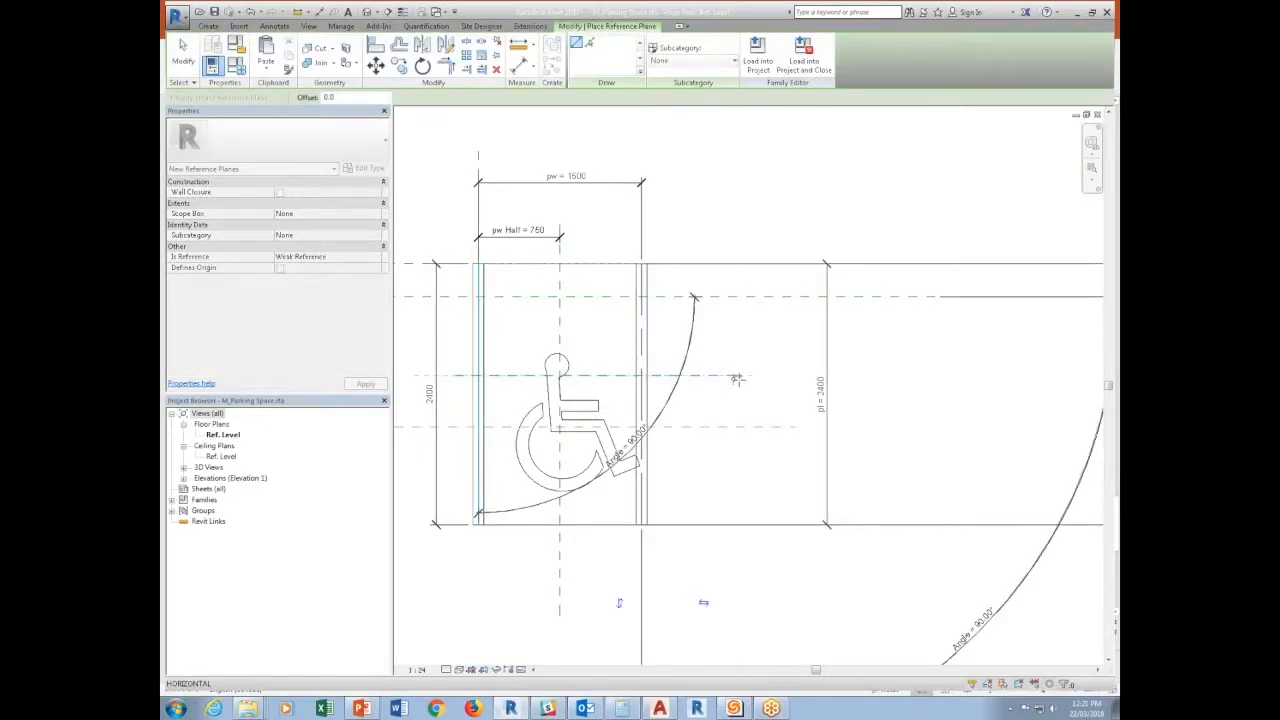
left_click(735, 376)
Add an aligned dimension between the stall's upper edge and the new horizontal reference plane.
left_click(319, 11)
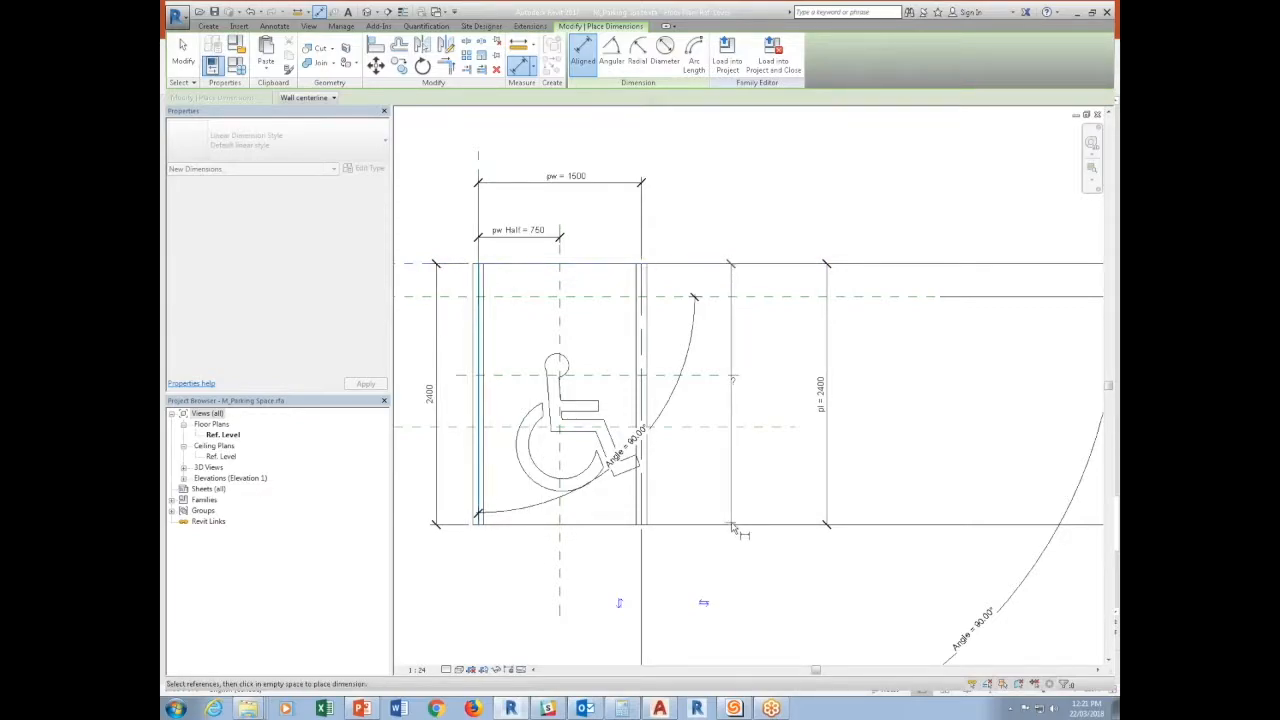
left_click(698, 376)
left_click(708, 360)
key("Escape")
key("Escape")
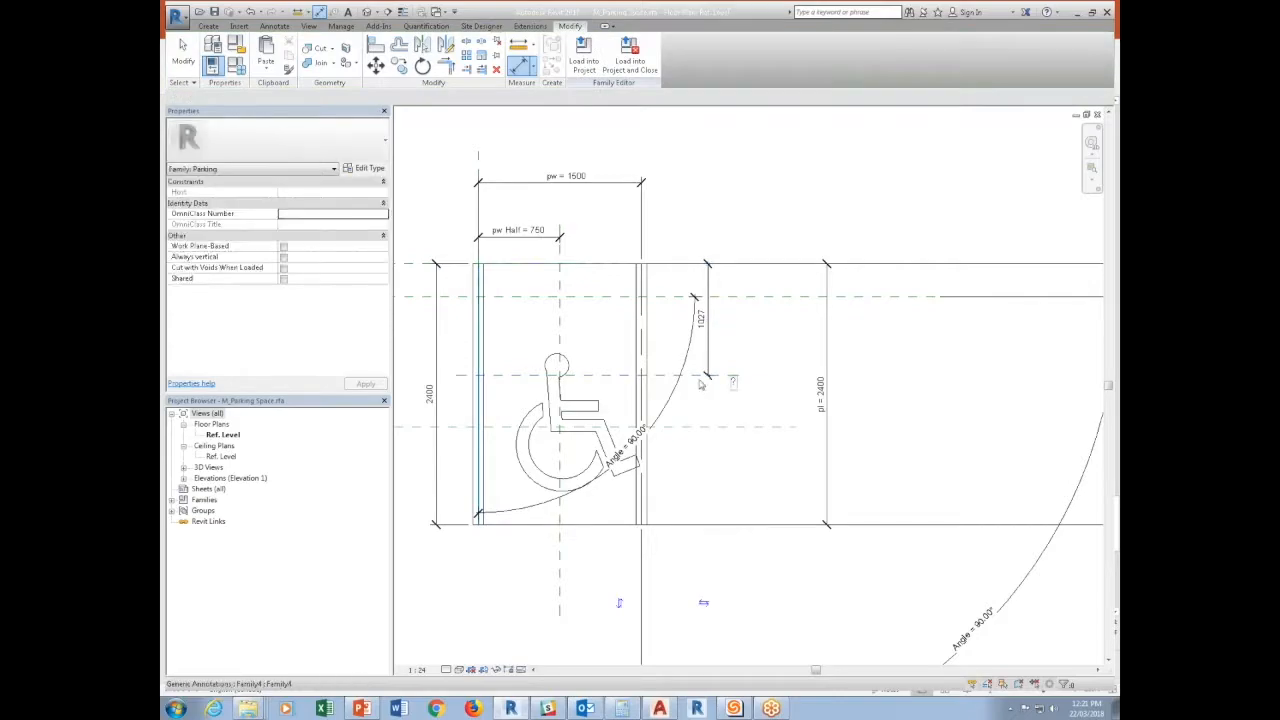
Label the new reference plane dimension with a new length type parameter named Text Offset.
left_click(709, 352)
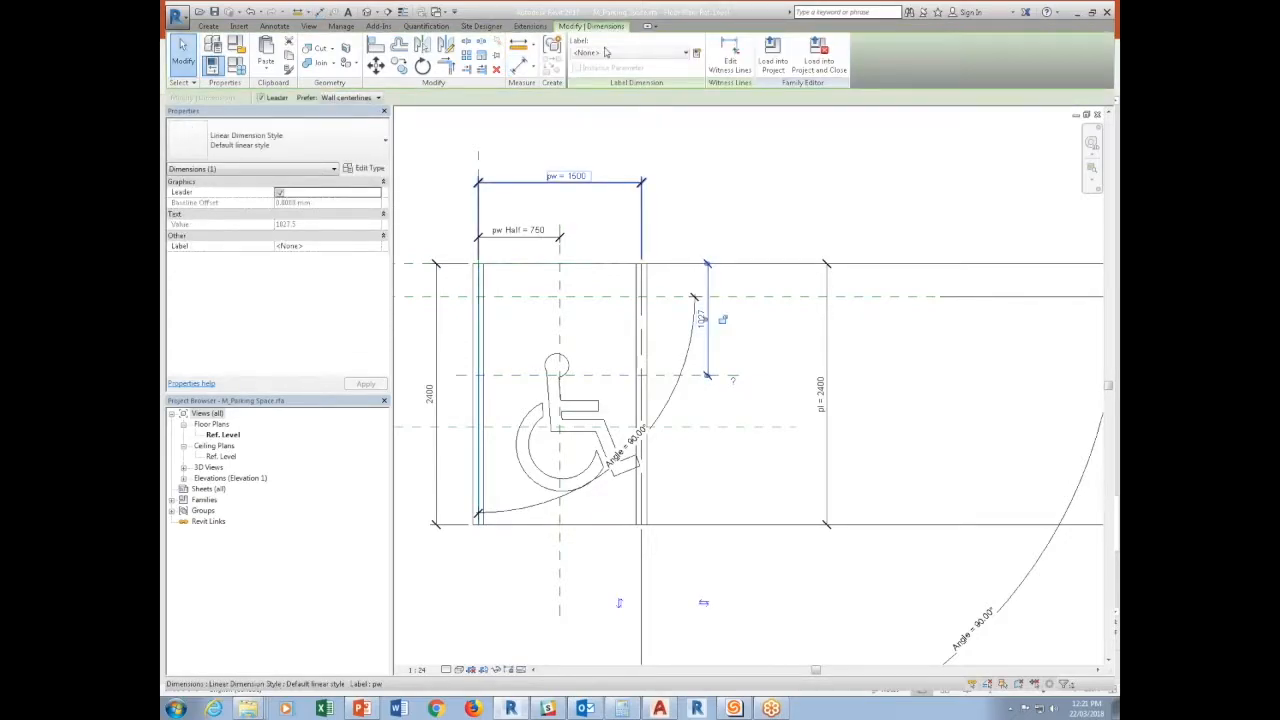
left_click(692, 54)
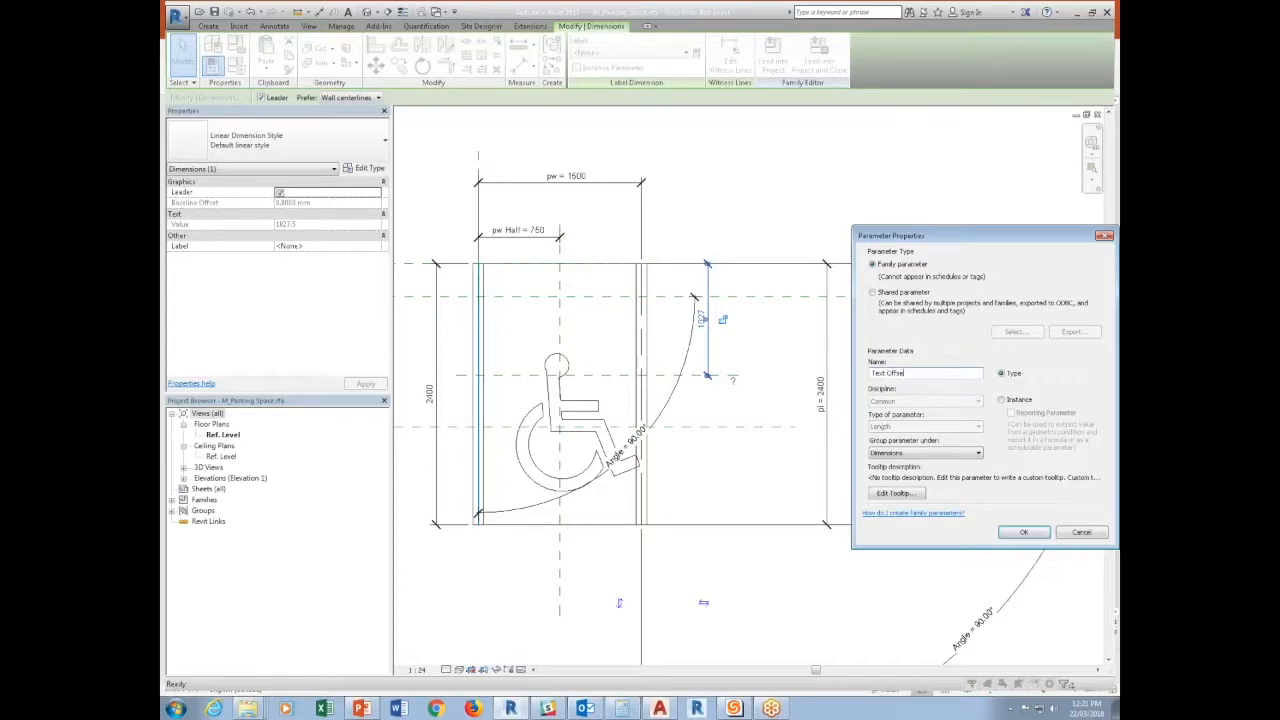
key("Return")
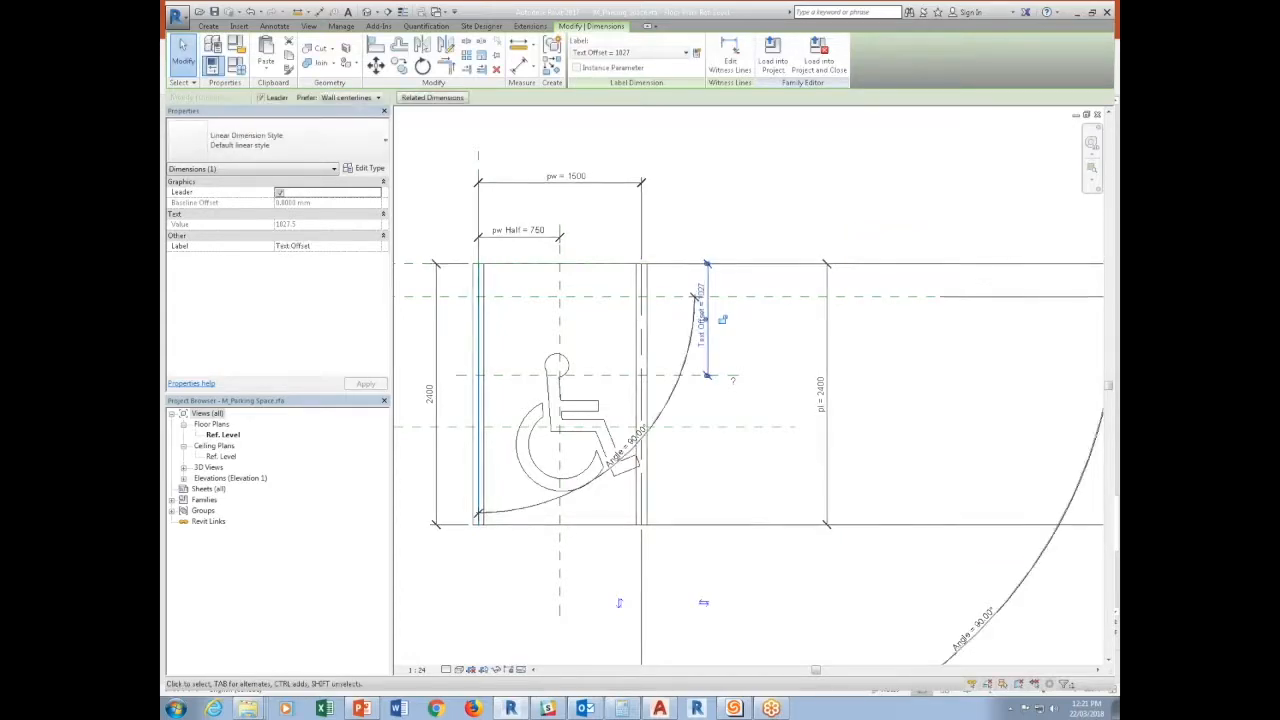
left_click(733, 412)
Align and lock the annotation to the Text Offset reference plane and to the stall's vertical centre reference plane.
key("a")
key("l")
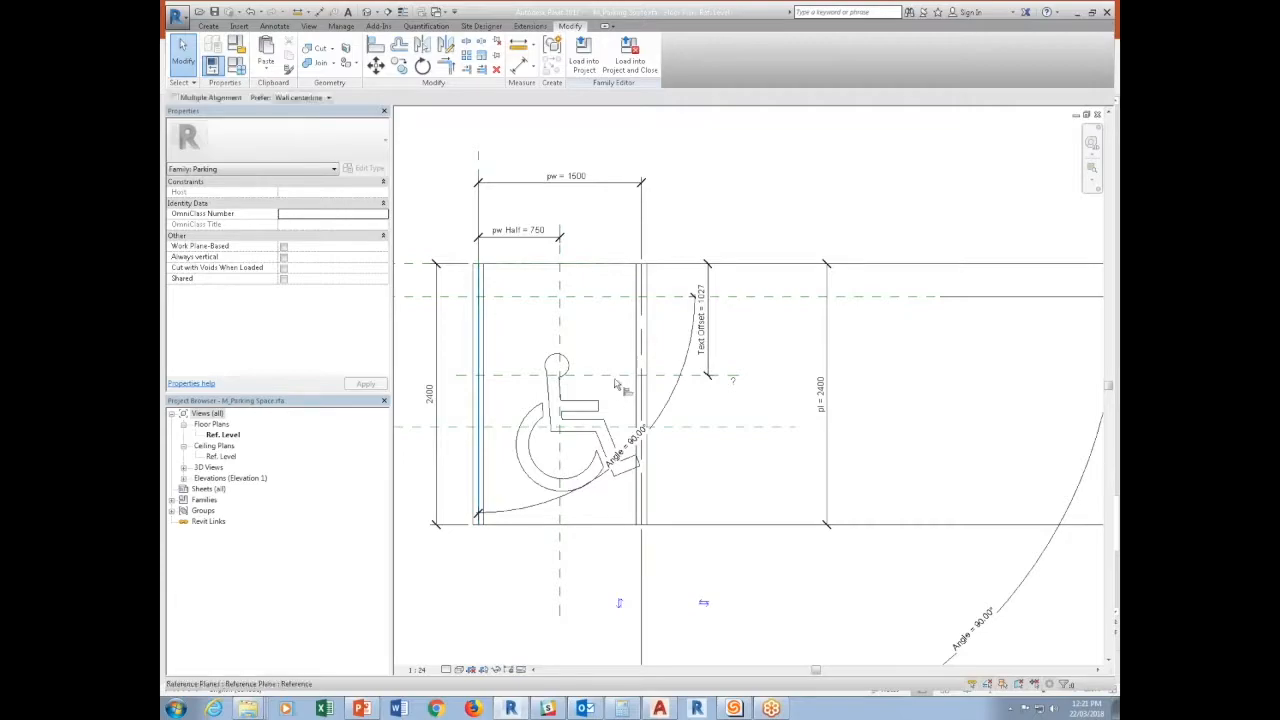
left_click(758, 378)
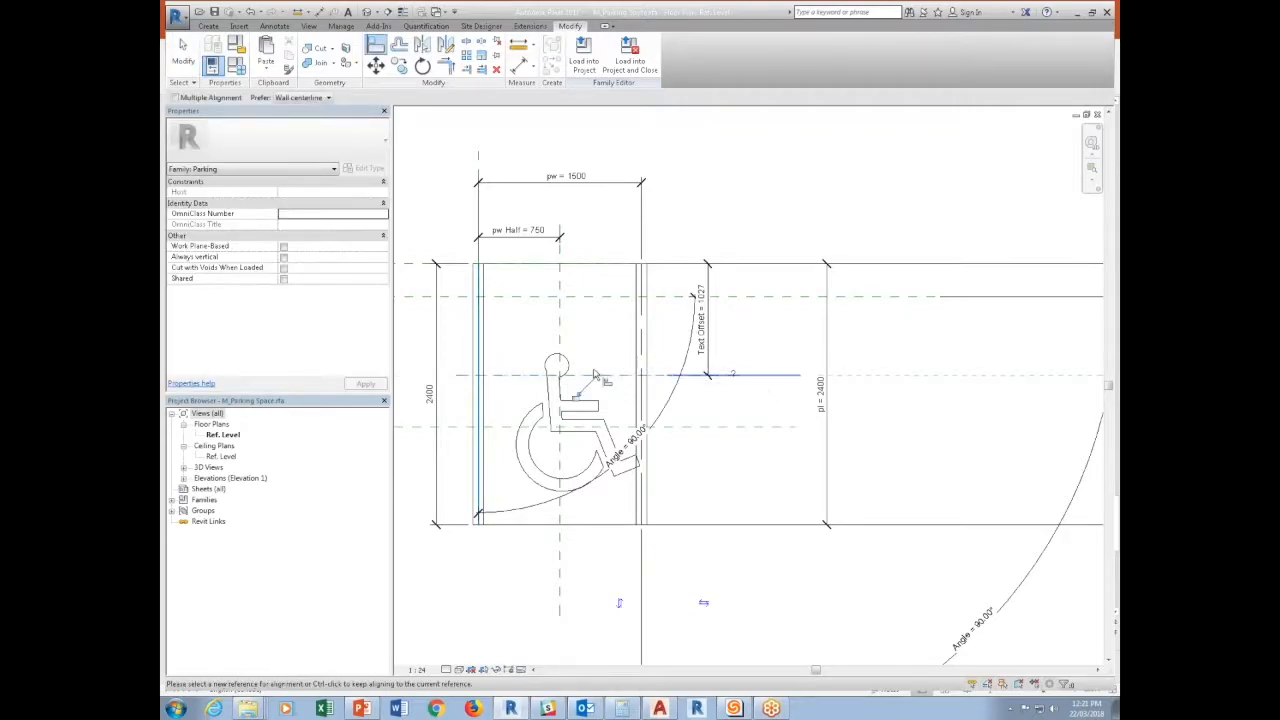
left_click(576, 397)
left_click(561, 553)
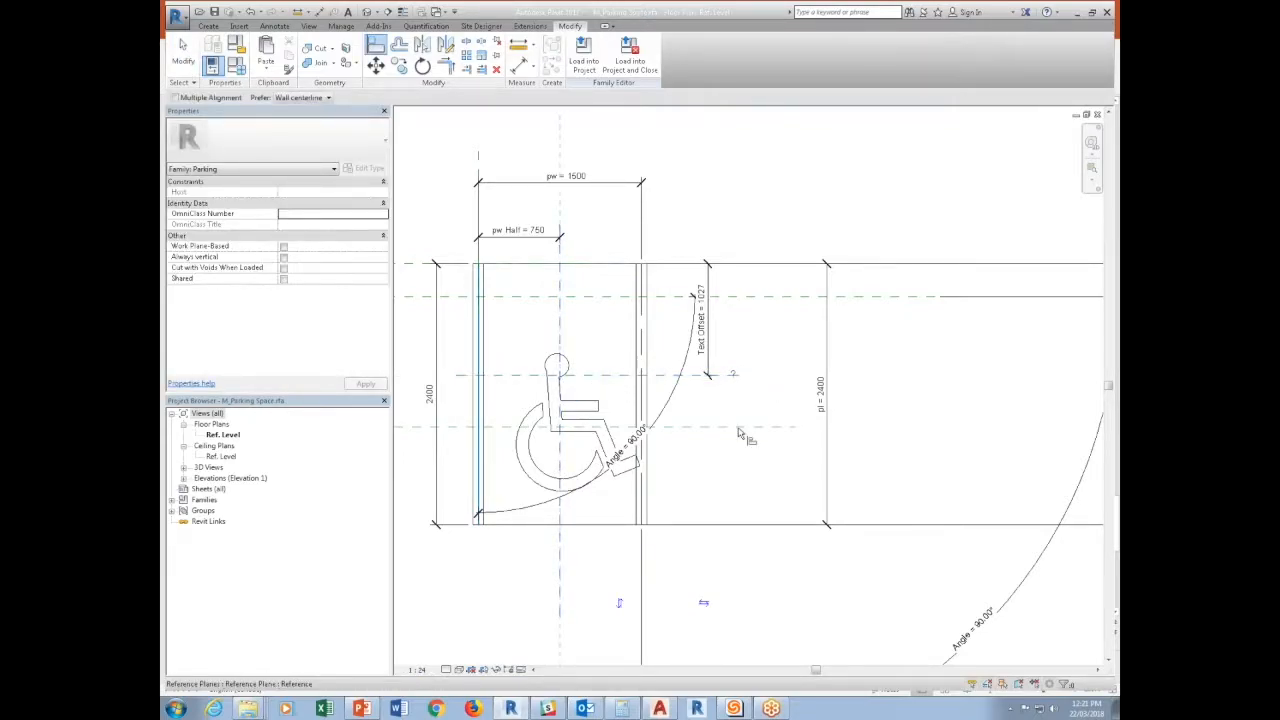
left_click(735, 380)
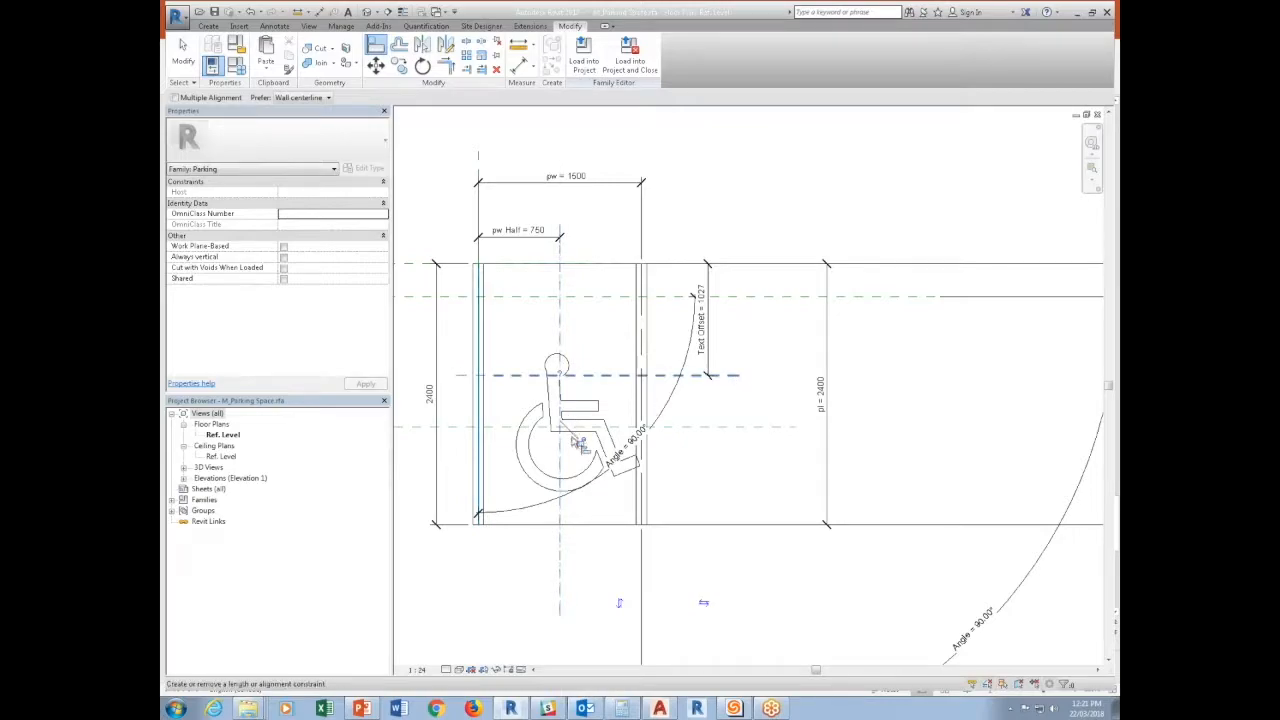
key("Escape")
key("Escape")
scroll(576, 450, "down", 2)
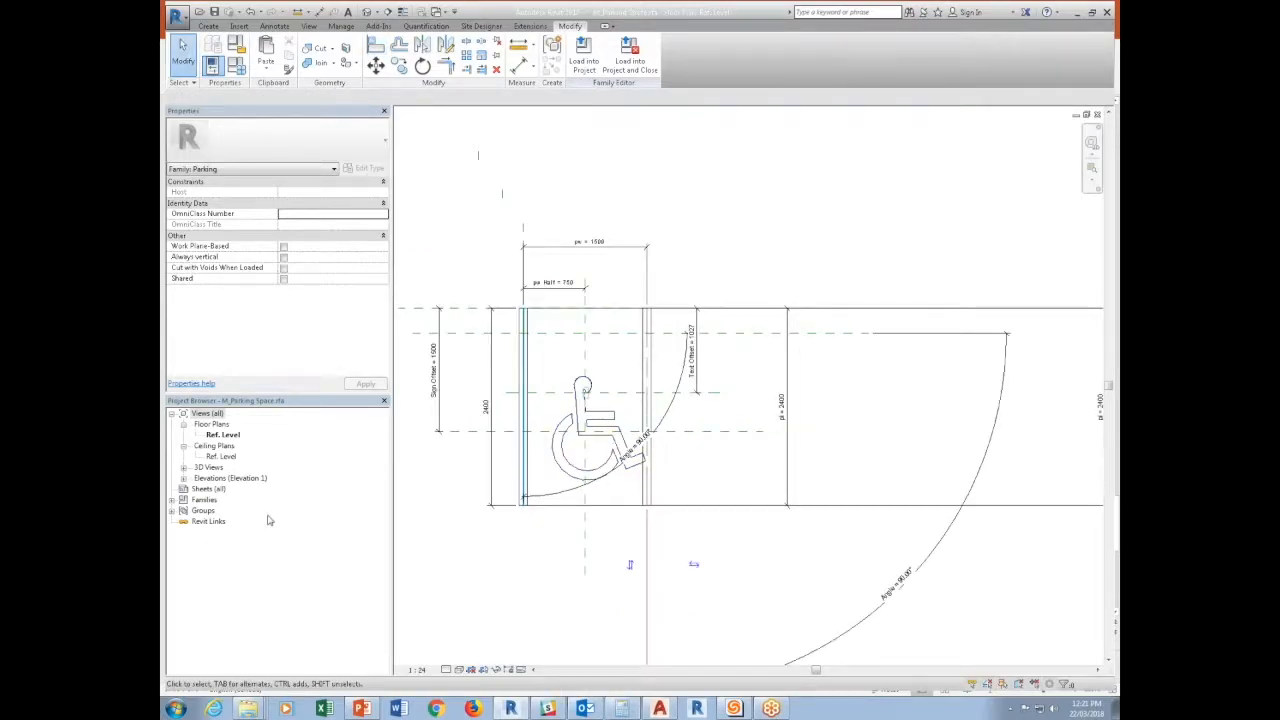
Rename the Family4 annotation symbol family nested in the parking space family as Annotation Text.
left_click(172, 500)
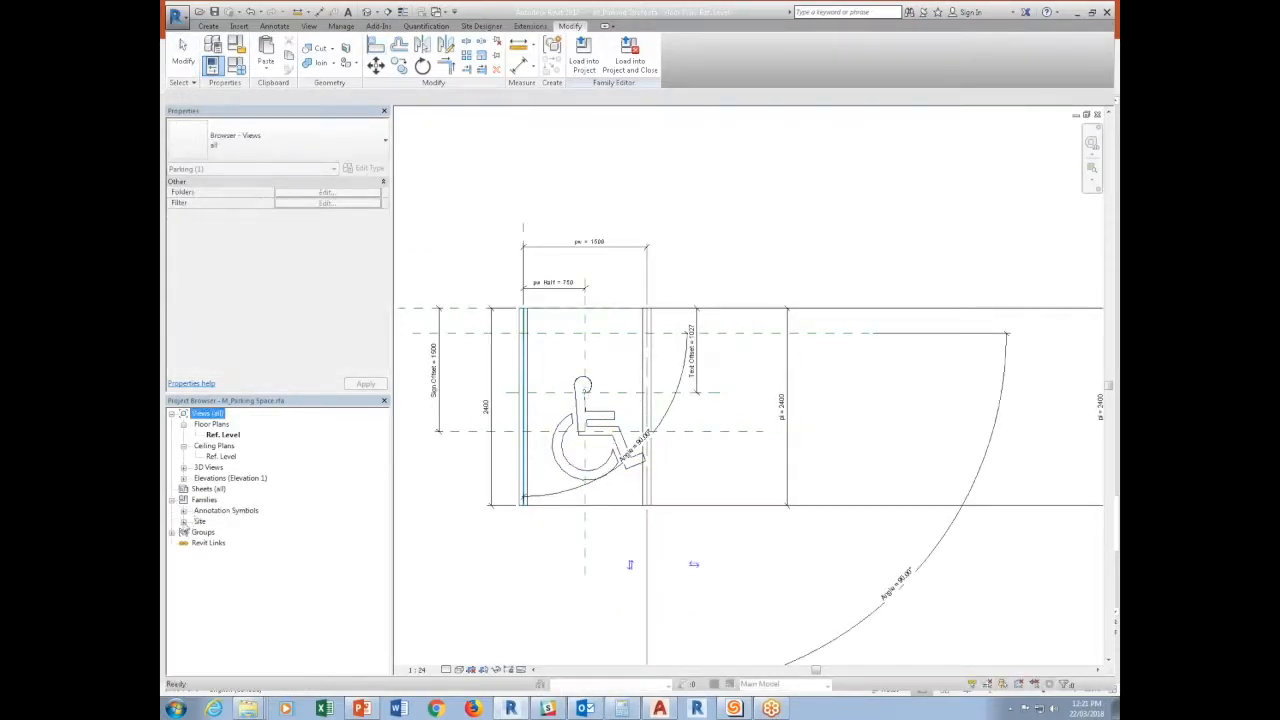
left_click(183, 510)
left_click(226, 523)
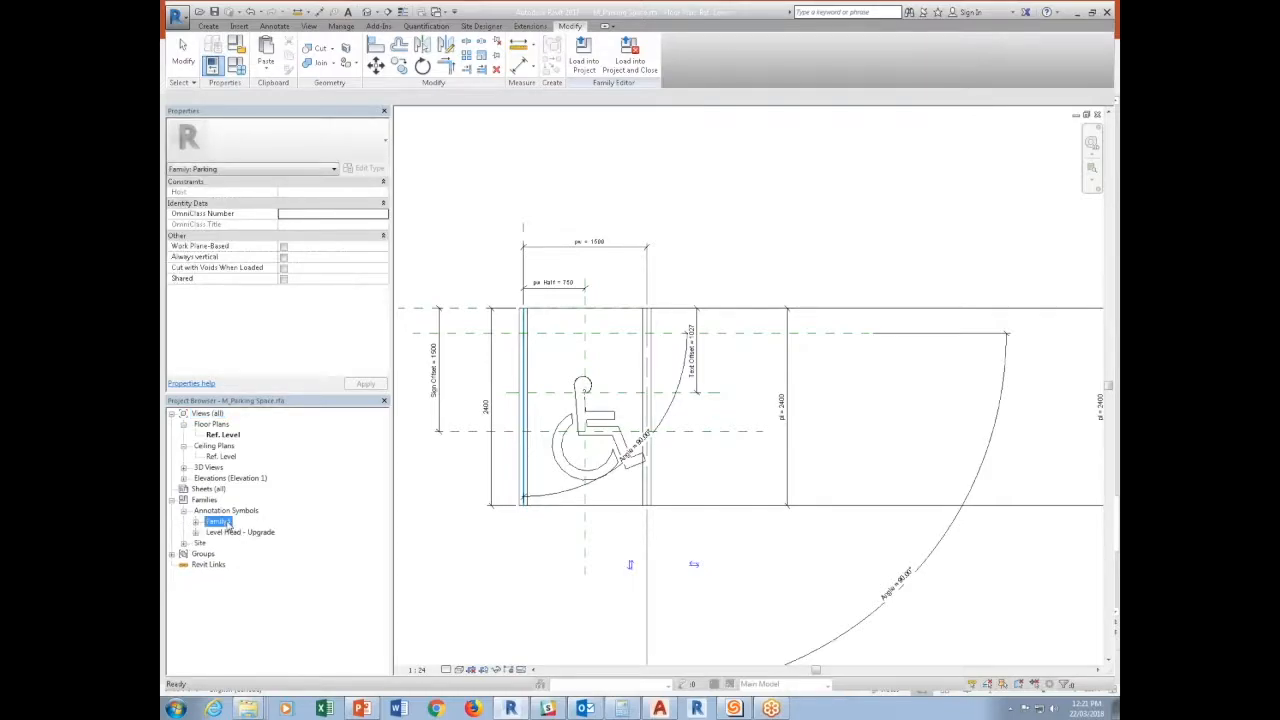
right_click(228, 524)
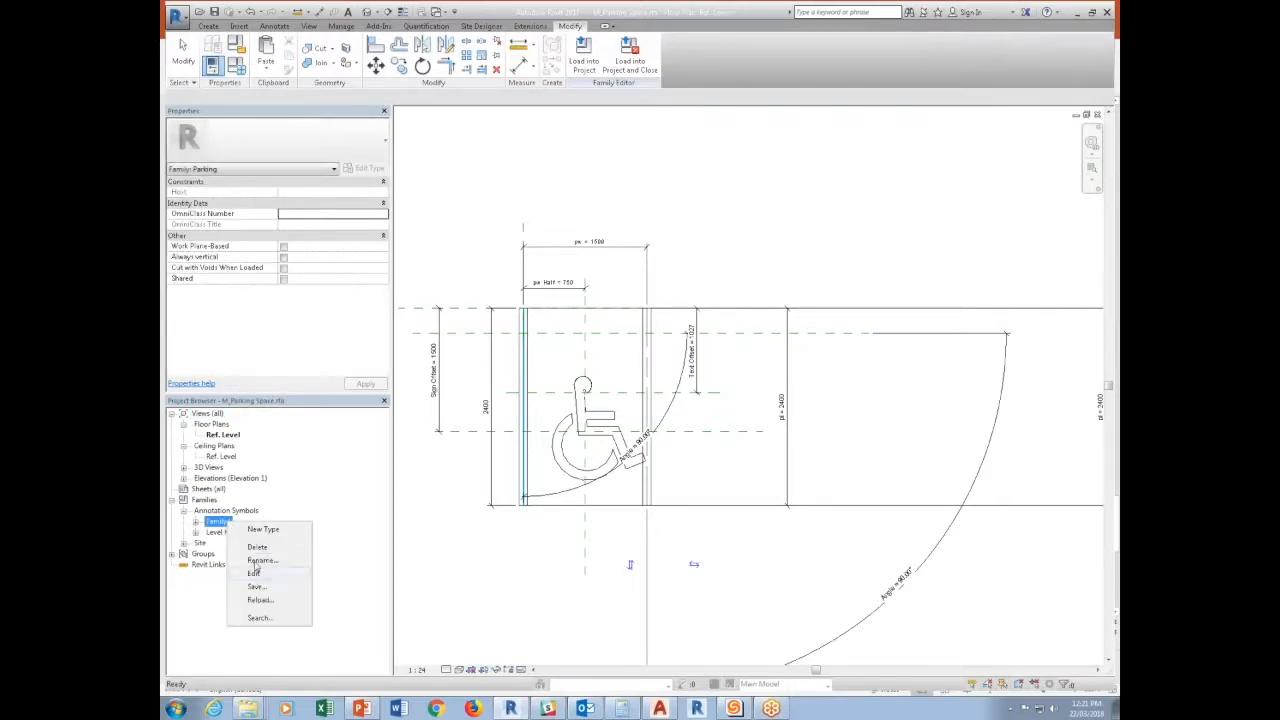
left_click(258, 561)
type("Ann")
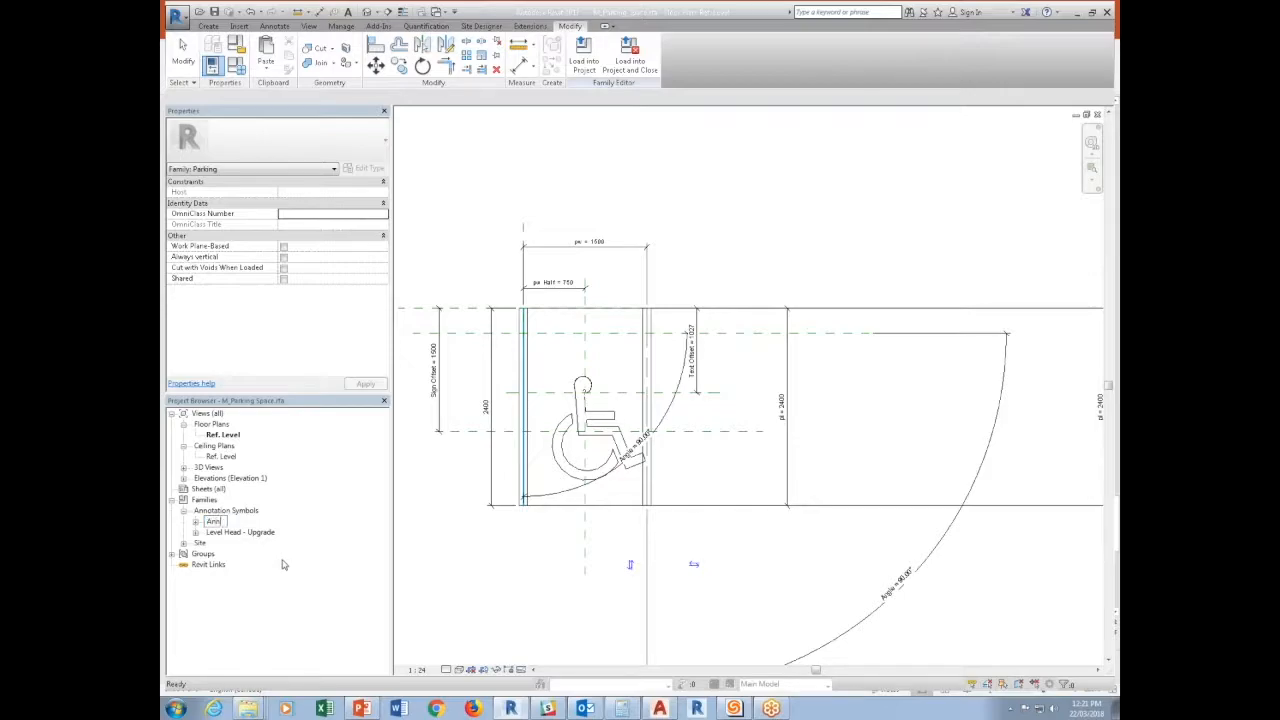
type("otation Text")
key("Return")
Rename the Family4 type under the Annotation Text family as Text.
left_click(196, 524)
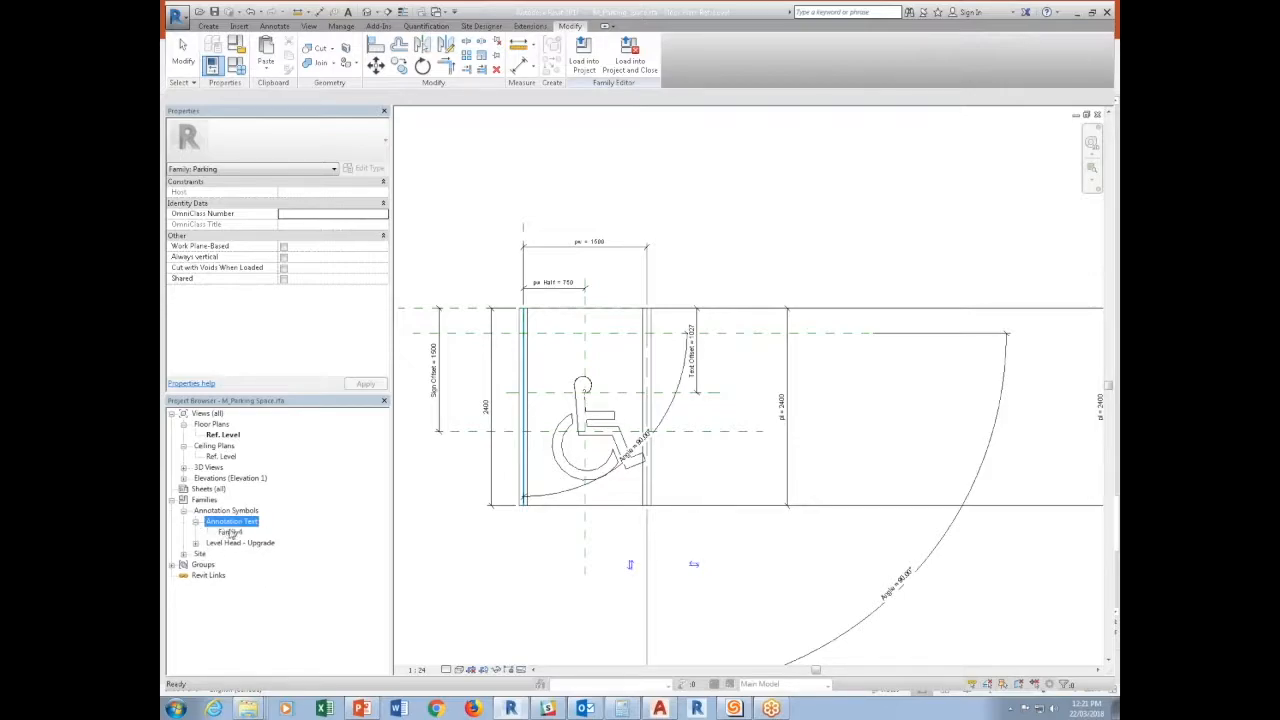
right_click(230, 532)
left_click(268, 577)
type("Text")
key("Return")
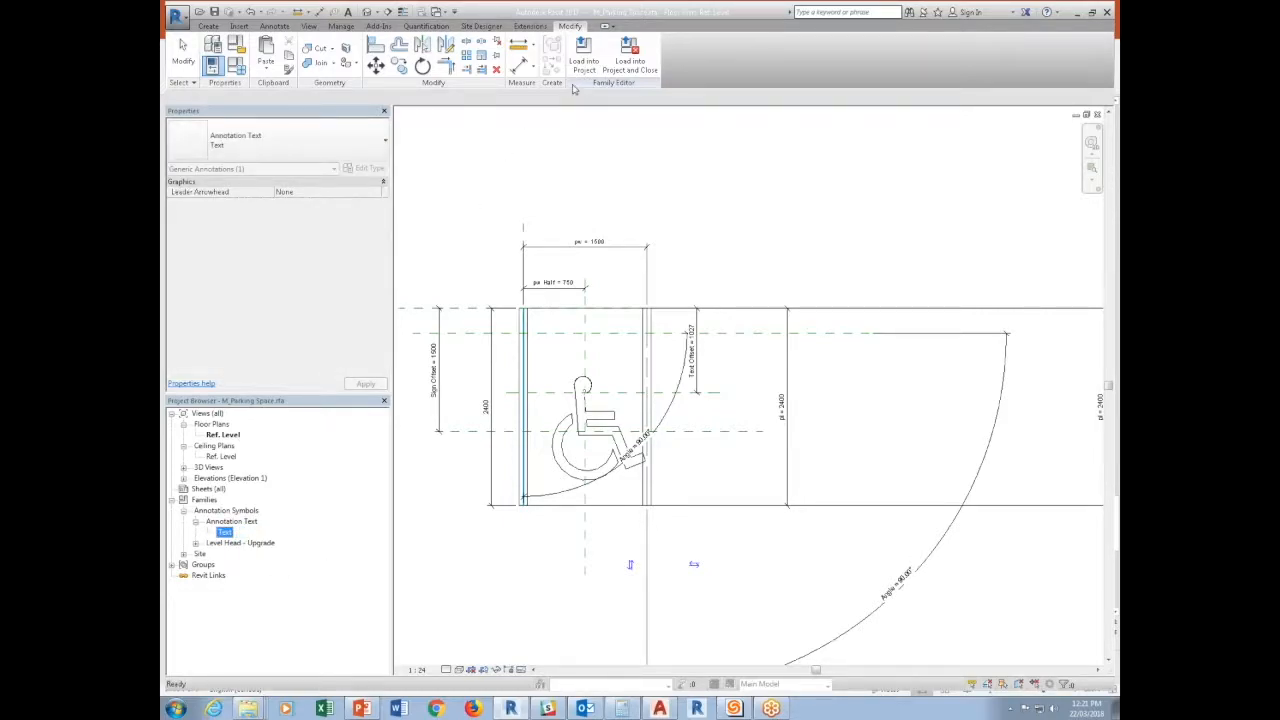
Load the parking space family into the 2017_82716-02 Brechin-Nanaimo Passive House project, overwriting the existing version and making the family editable.
left_click(583, 52)
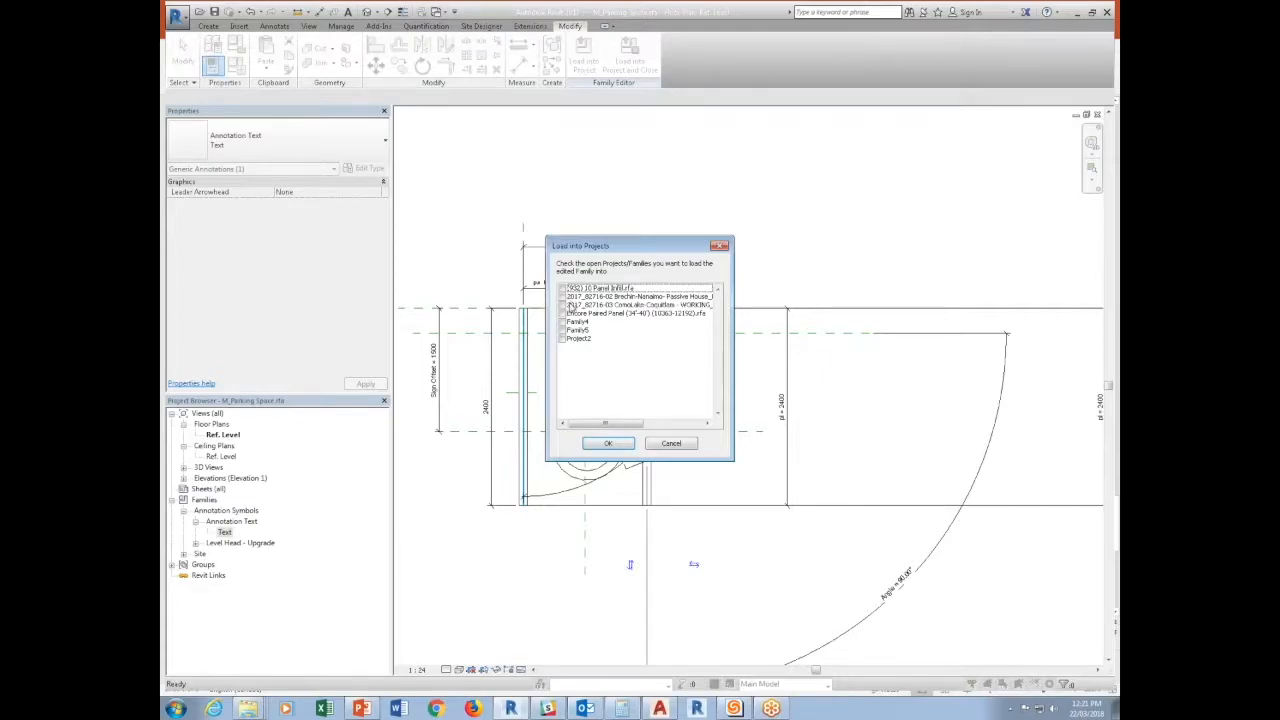
left_click(563, 297)
left_click(608, 443)
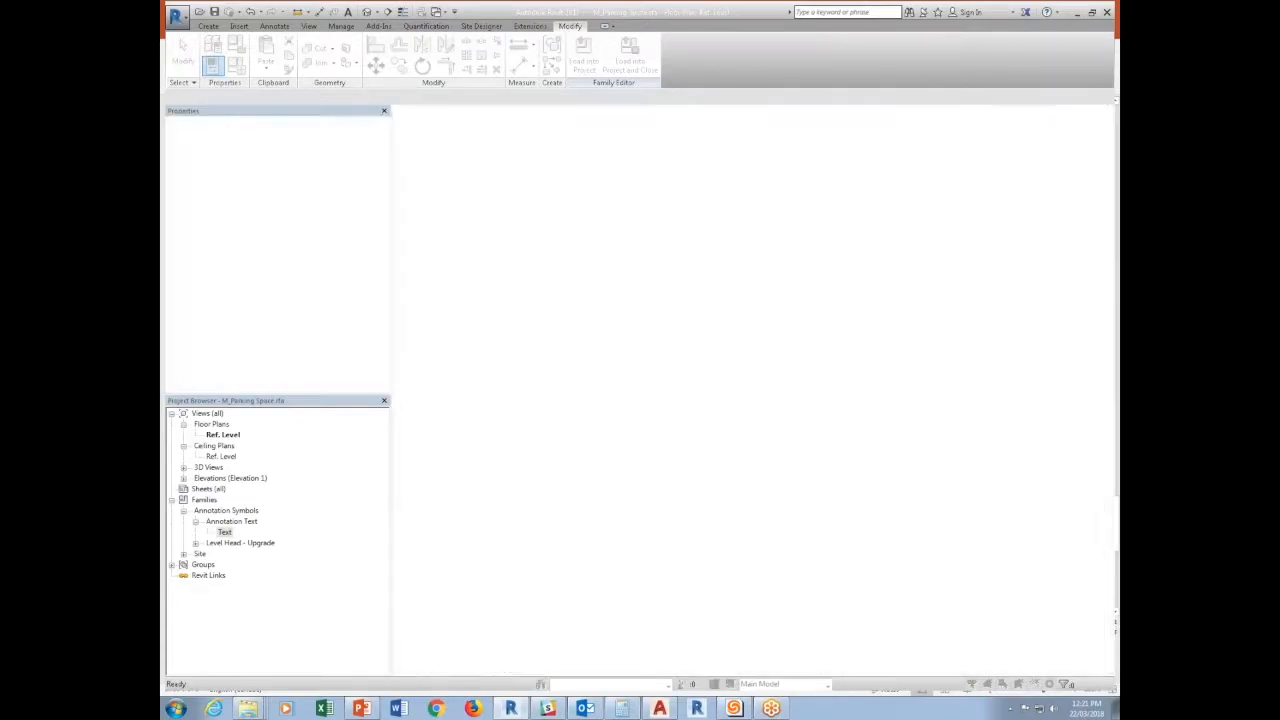
left_click(610, 341)
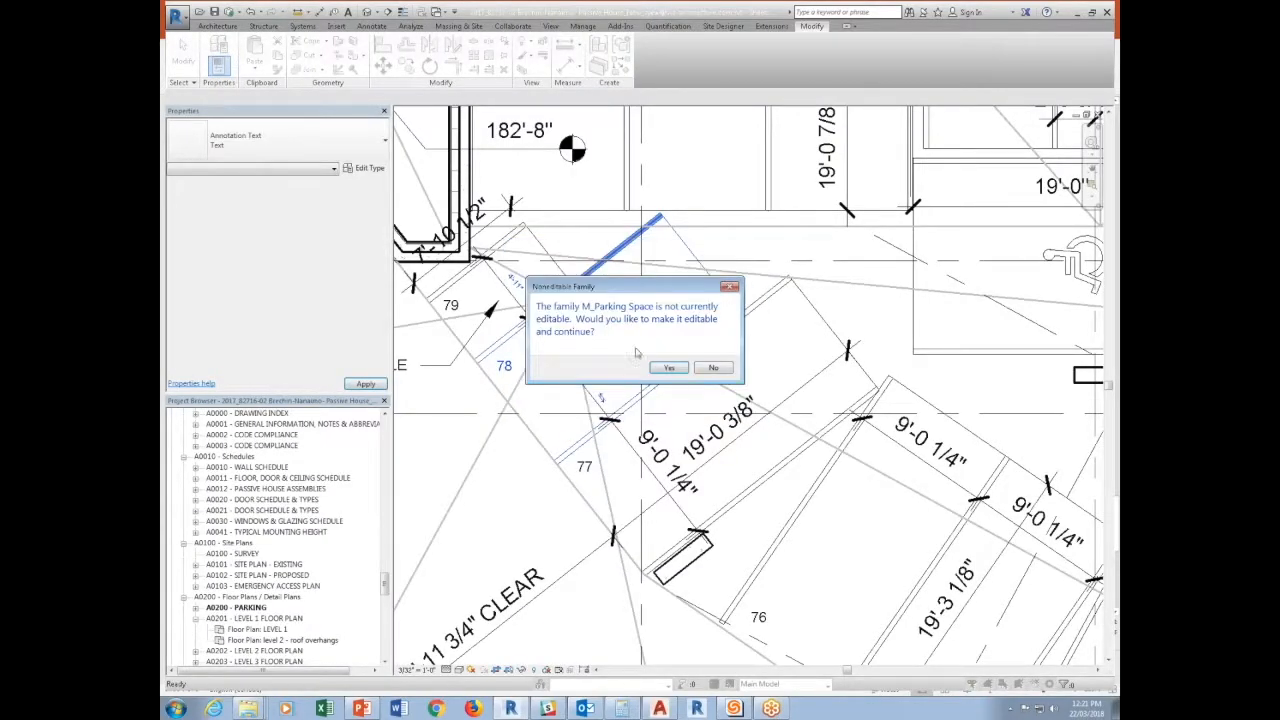
left_click(667, 368)
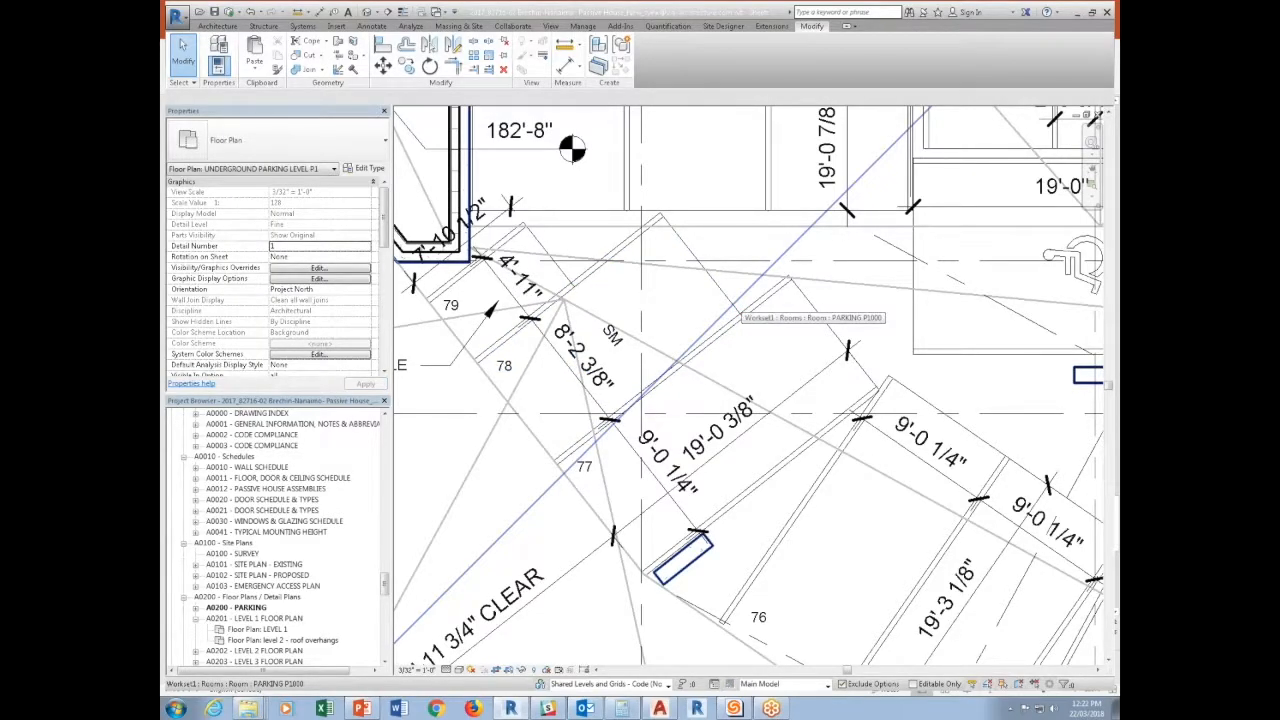
Turn on Show Text and set Model to SMALL for the CoN Small Car Stall parking type, using stall 78.
left_click(713, 285)
left_click(713, 285)
left_click(369, 168)
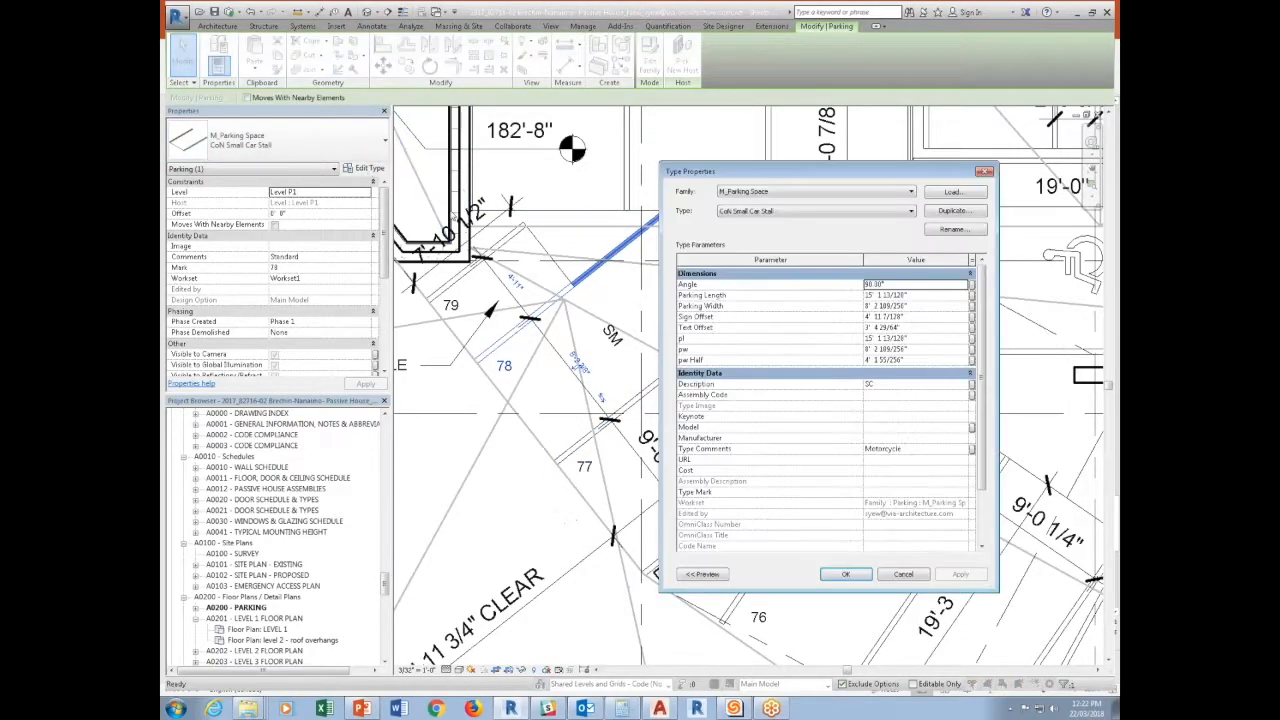
scroll(981, 400, "down", 2)
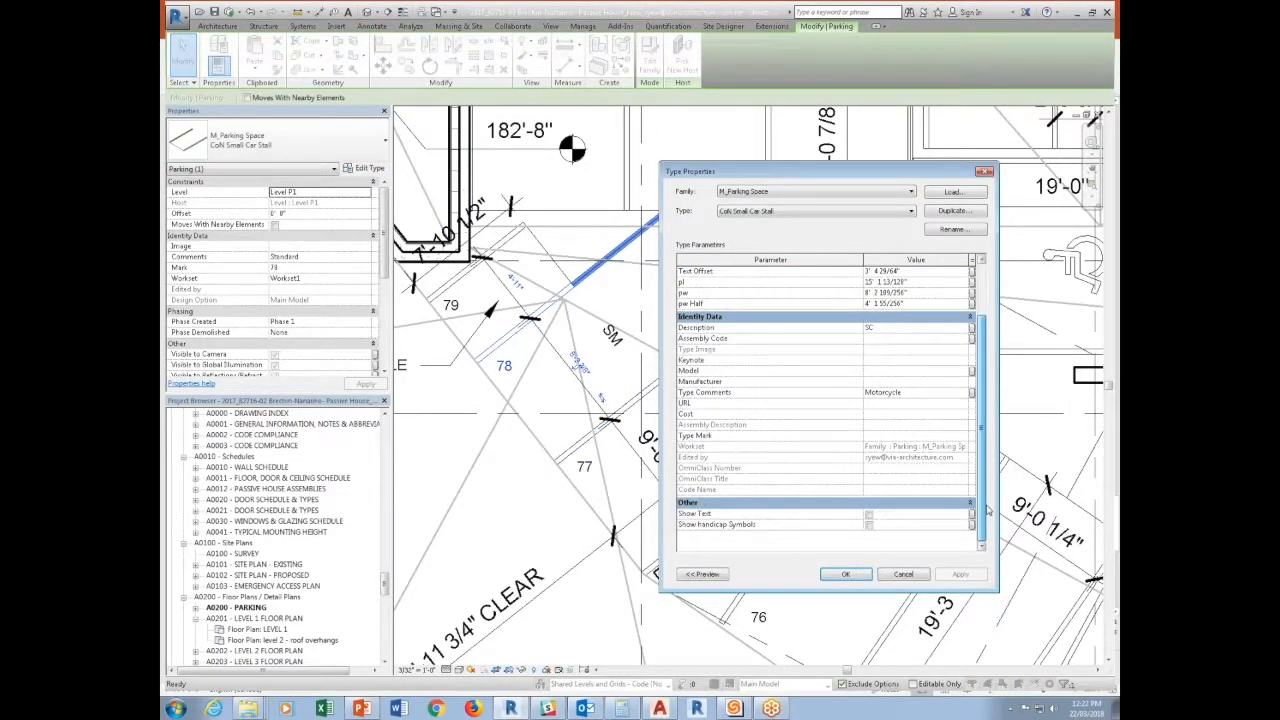
left_click(868, 516)
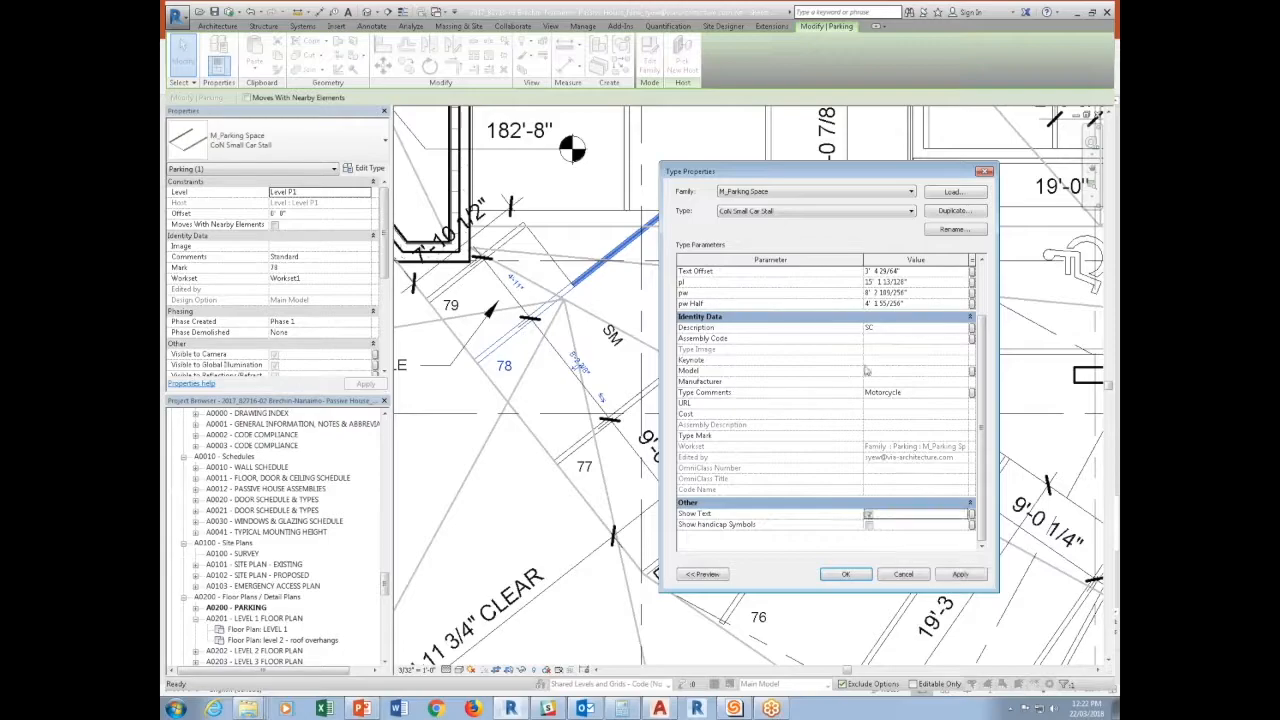
left_click(866, 371)
type("SMALL")
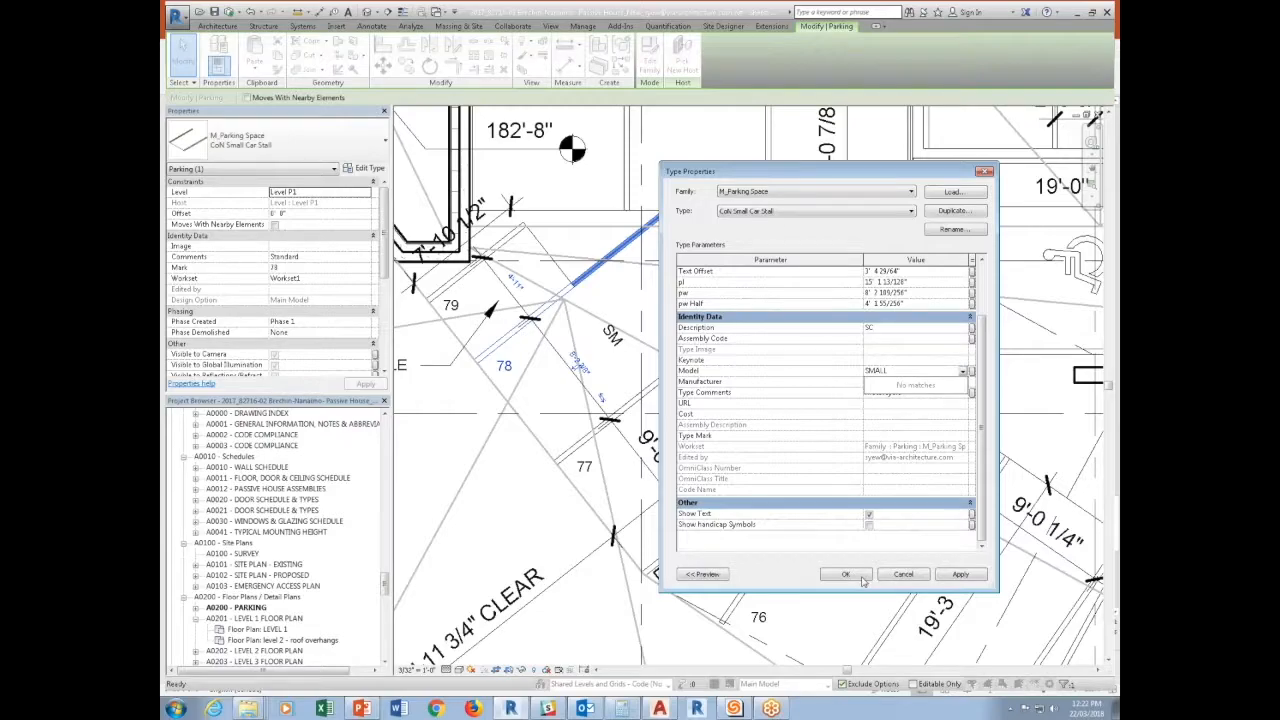
left_click(862, 579)
left_click(845, 574)
key("Escape")
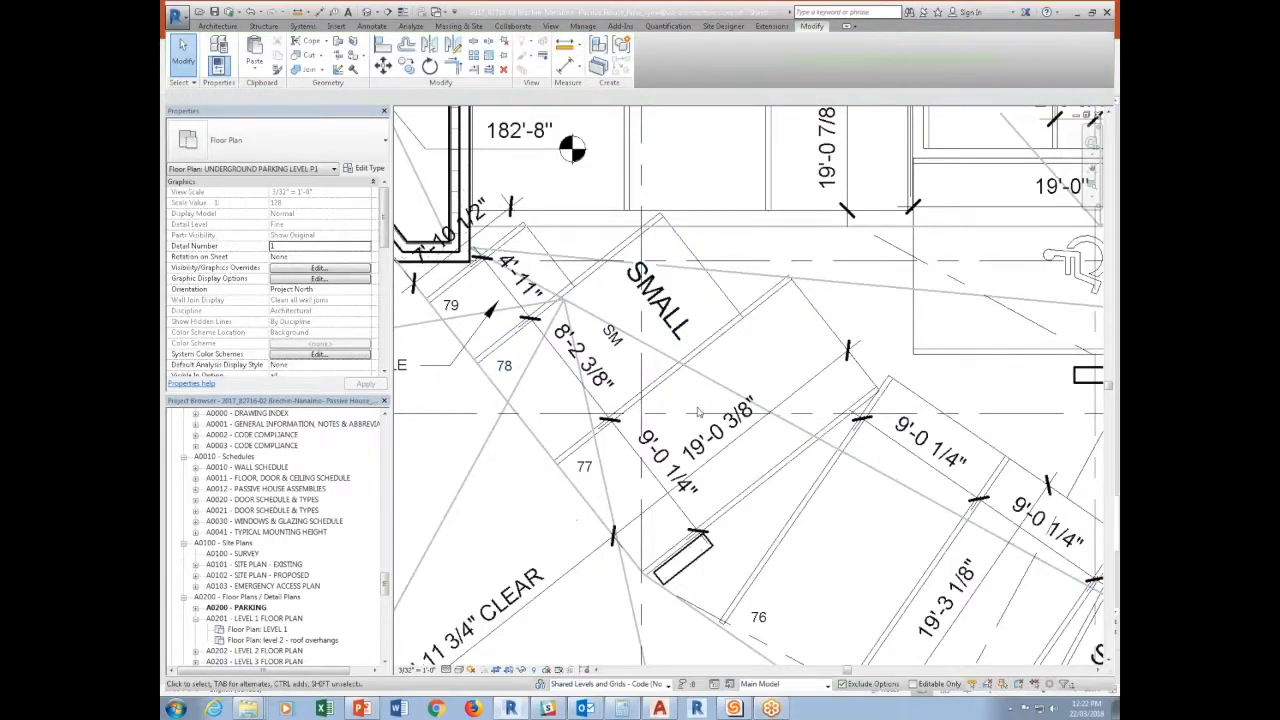
Delete the separate SM text note from stall 78, leaving the family's own label in place.
left_click(644, 361)
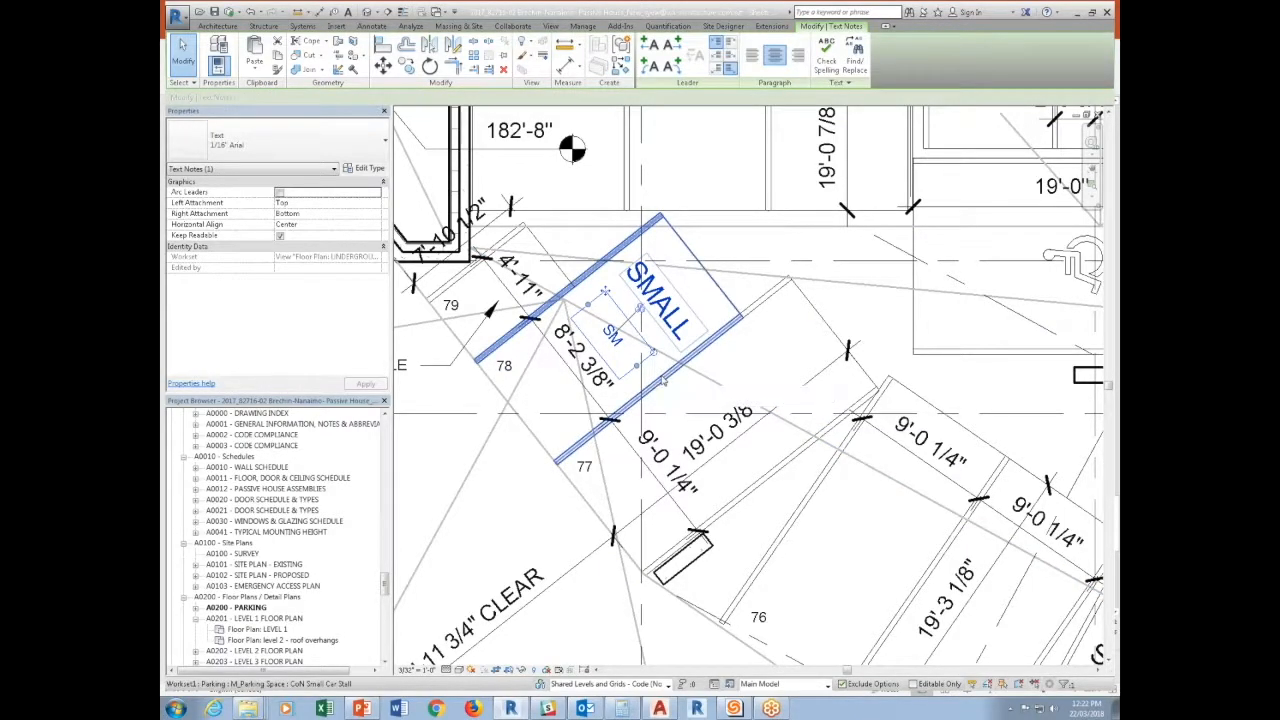
key("Delete")
left_click(684, 321)
For stall 40's CoN Small Car End Stall (@ Structure) type, turn on Show Text and set Model to SM.
scroll(885, 415, "down", 6)
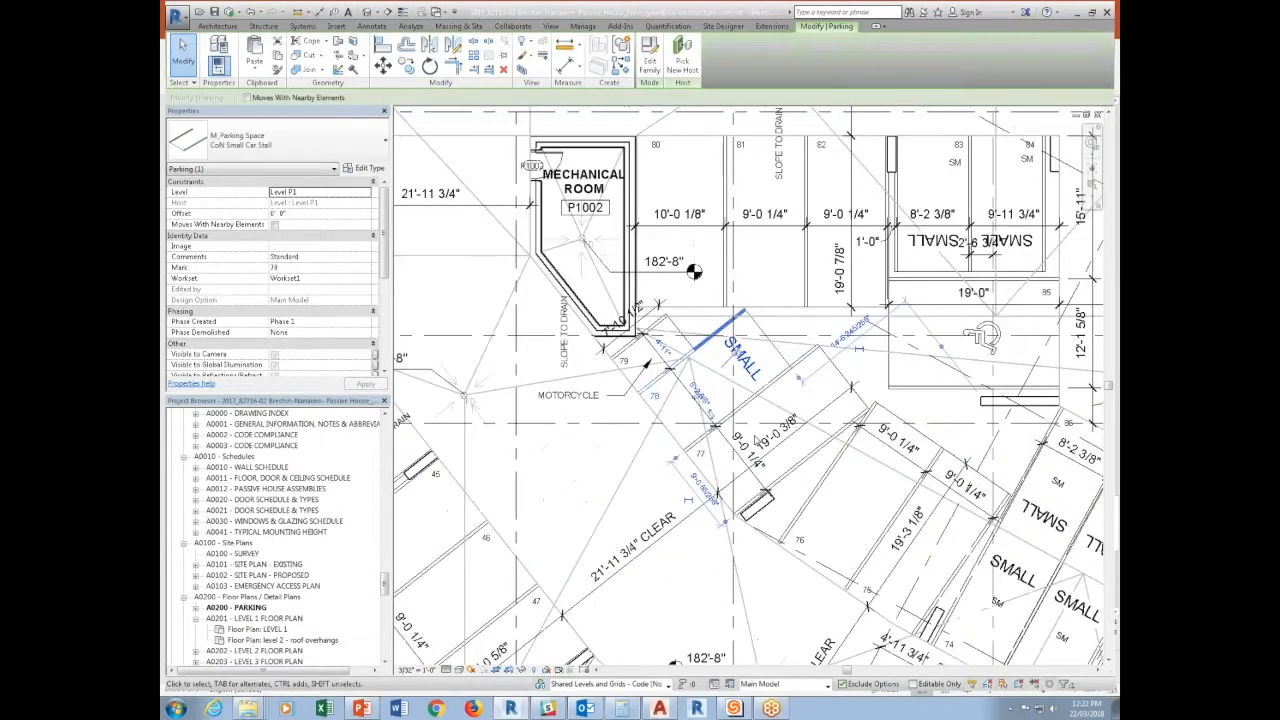
scroll(885, 415, "up", 5)
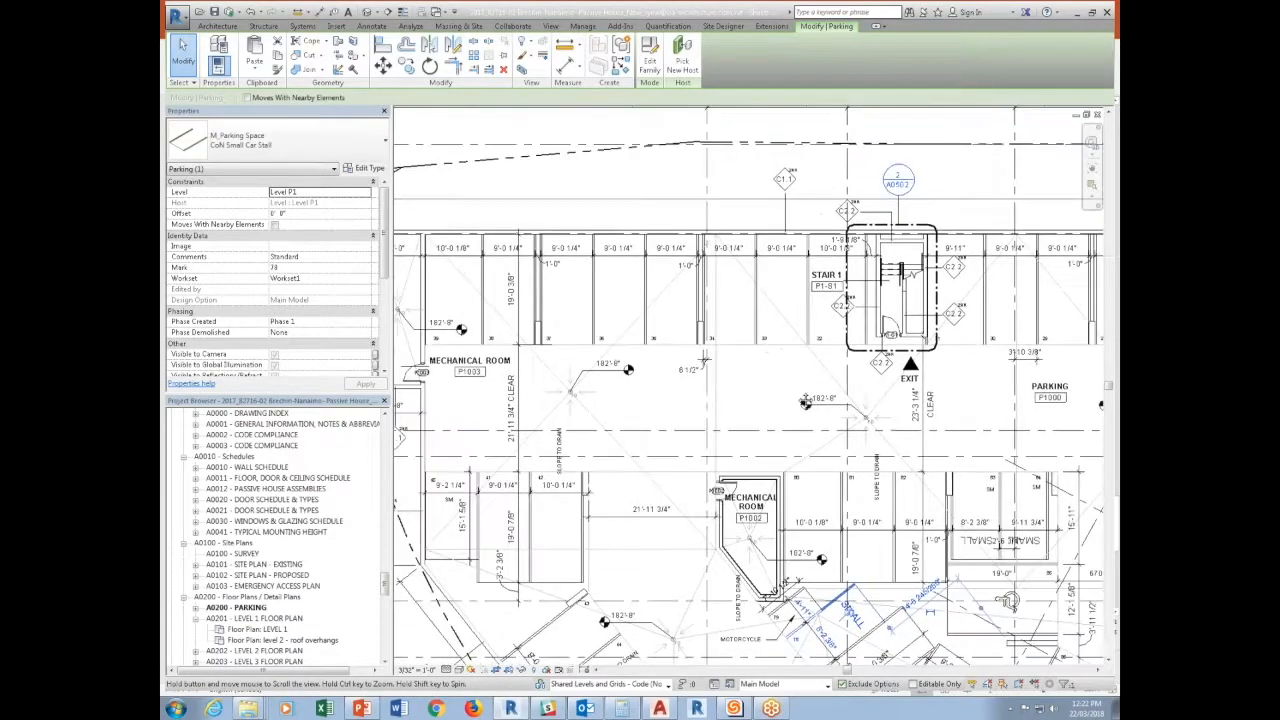
middle_click_drag(462, 598, 585, 592)
left_click(512, 588)
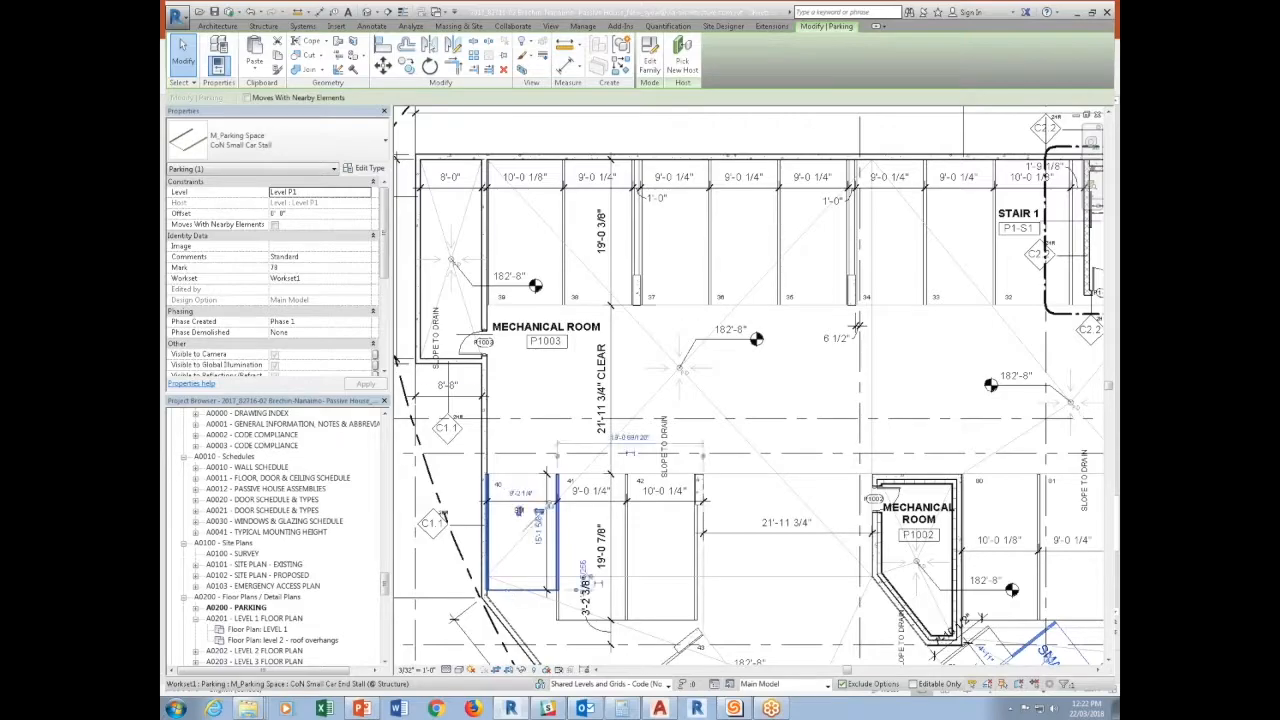
left_click(364, 169)
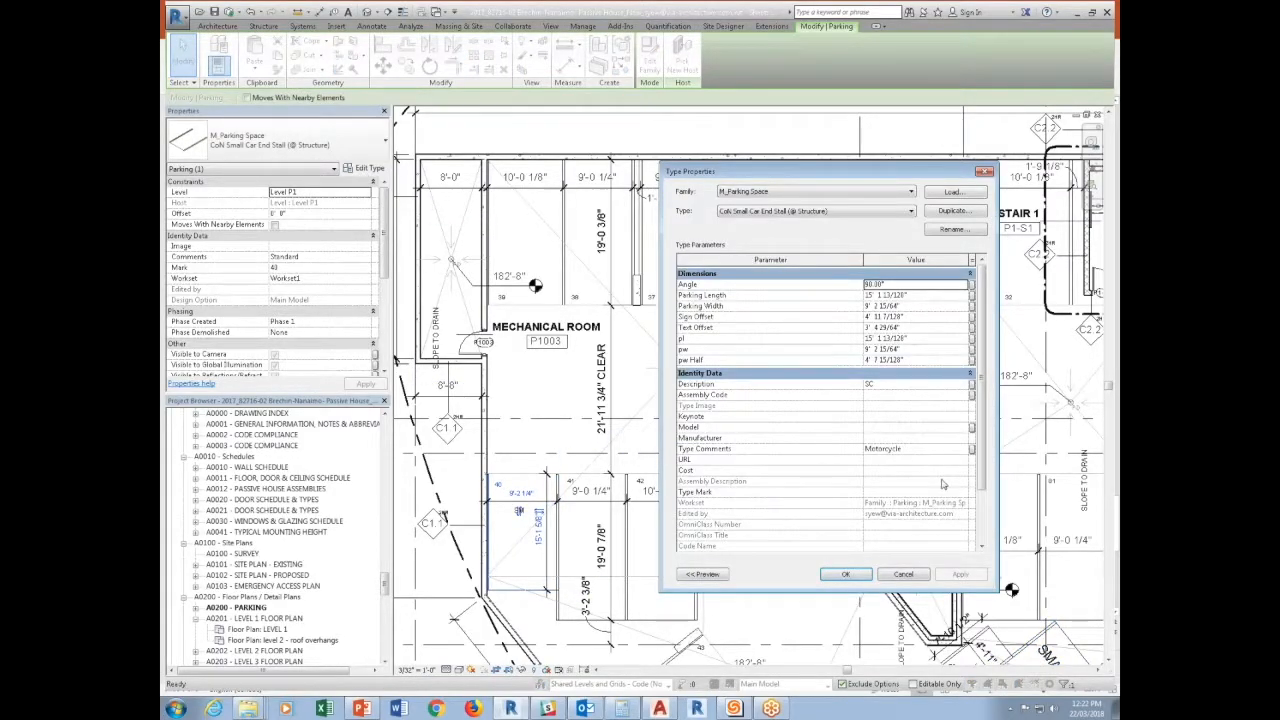
scroll(985, 418, "down", 3)
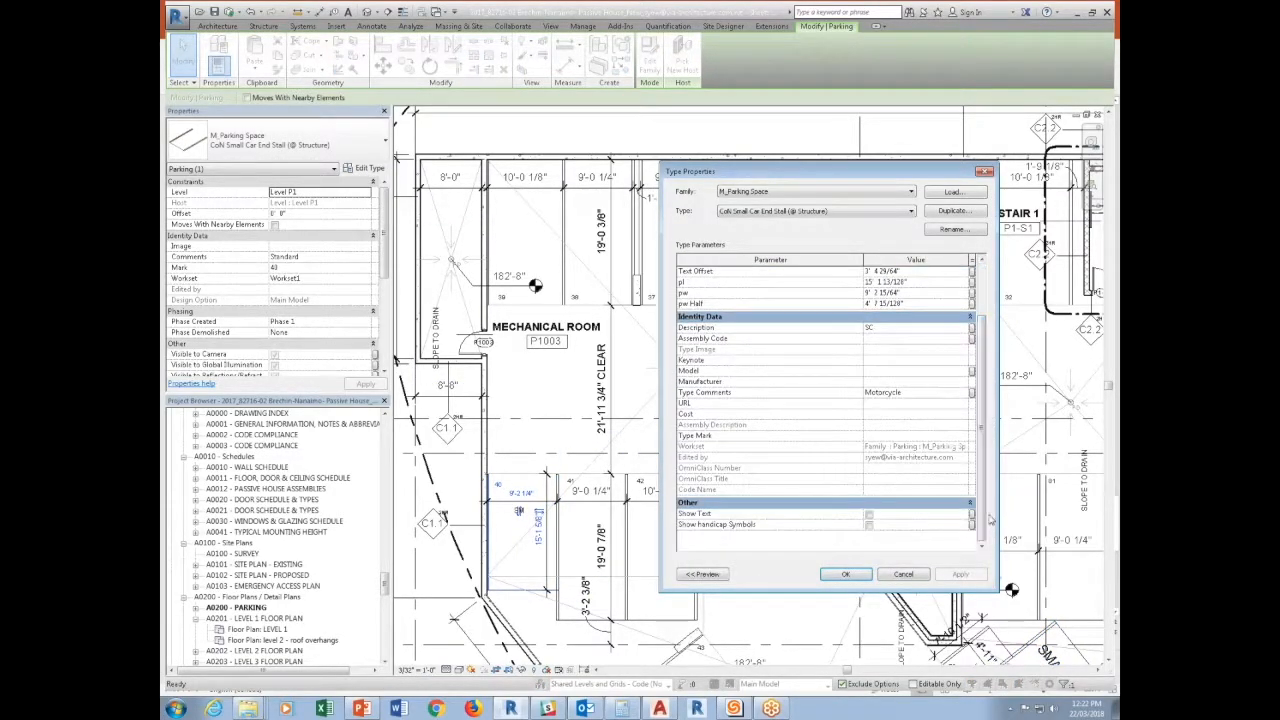
left_click(869, 514)
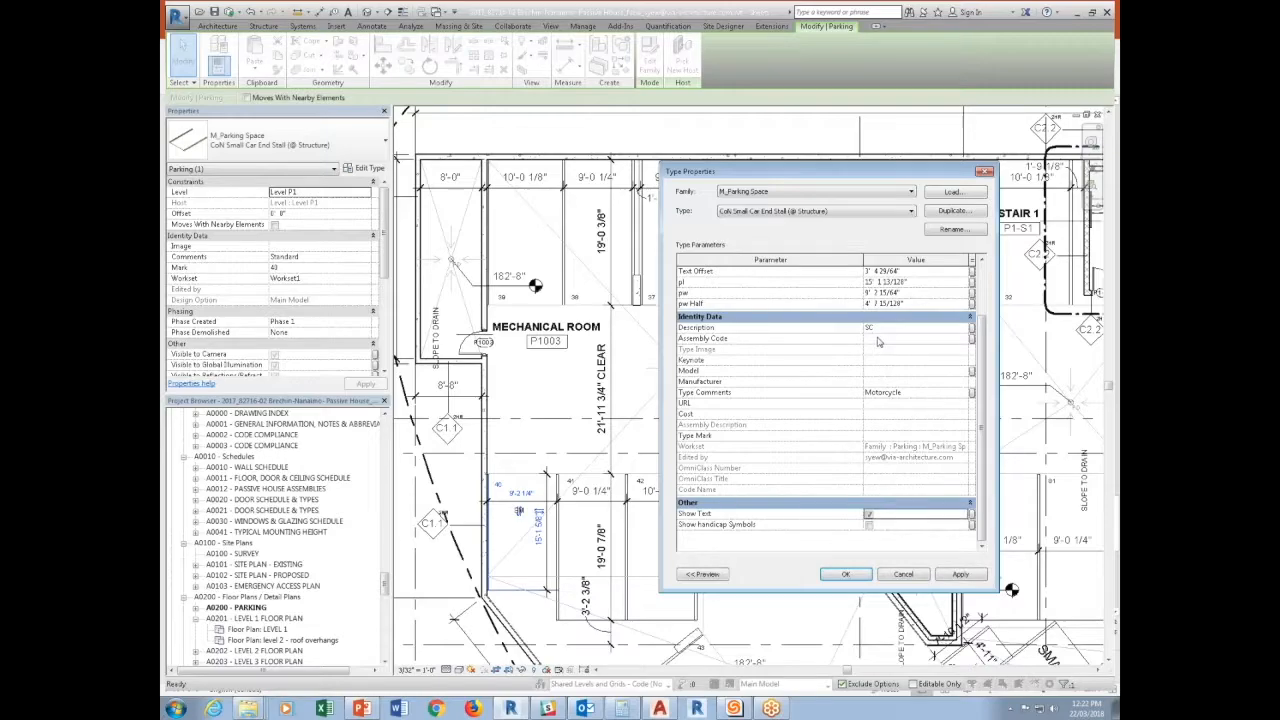
left_click(876, 371)
type("SM")
left_click(845, 574)
Delete the separate small SM text note from stall 40.
scroll(521, 539, "up", 3)
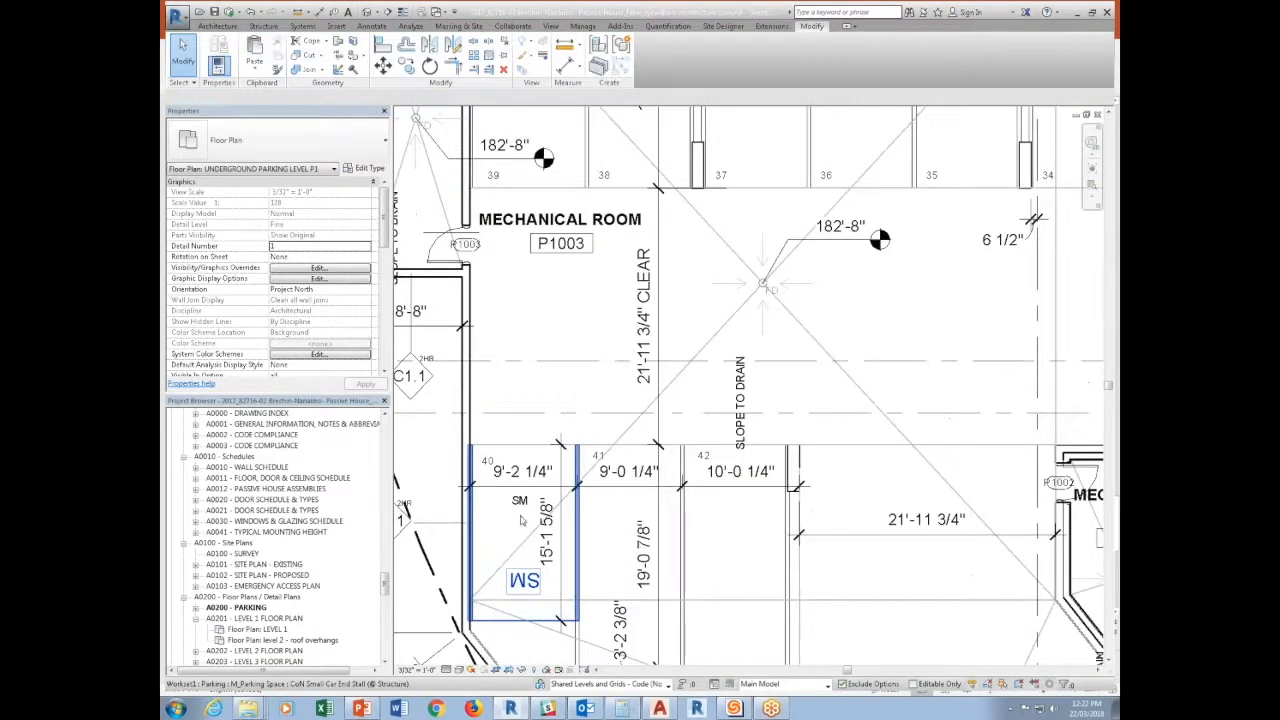
left_click(521, 506)
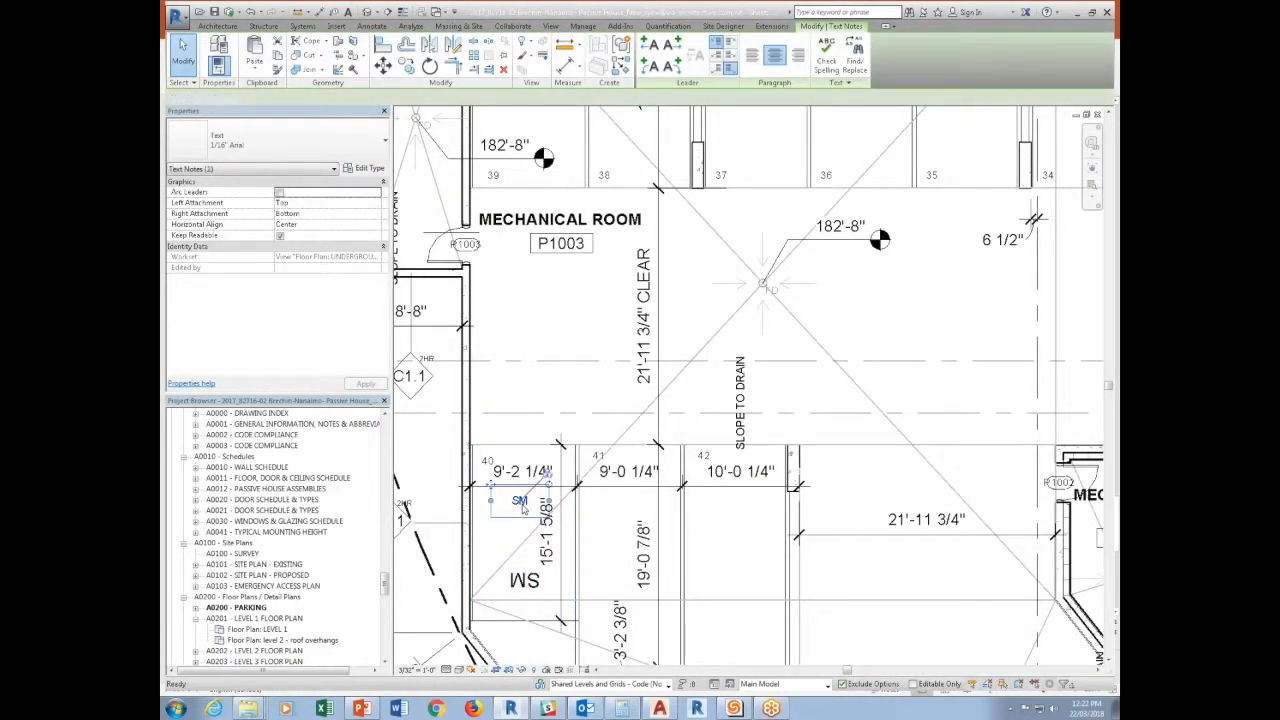
key("Delete")
Open the Annotation Text family nested in the parking space family and enable Keep text readable and Rotate with component.
left_click(528, 591)
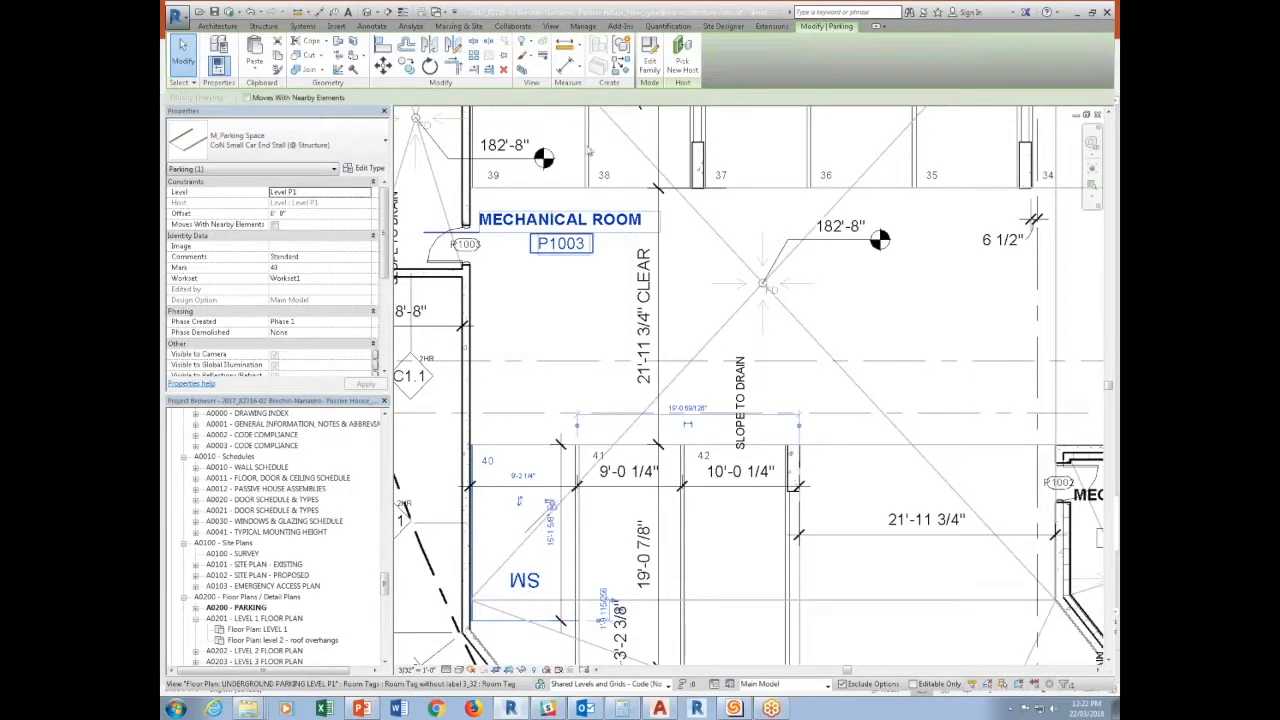
left_click(650, 55)
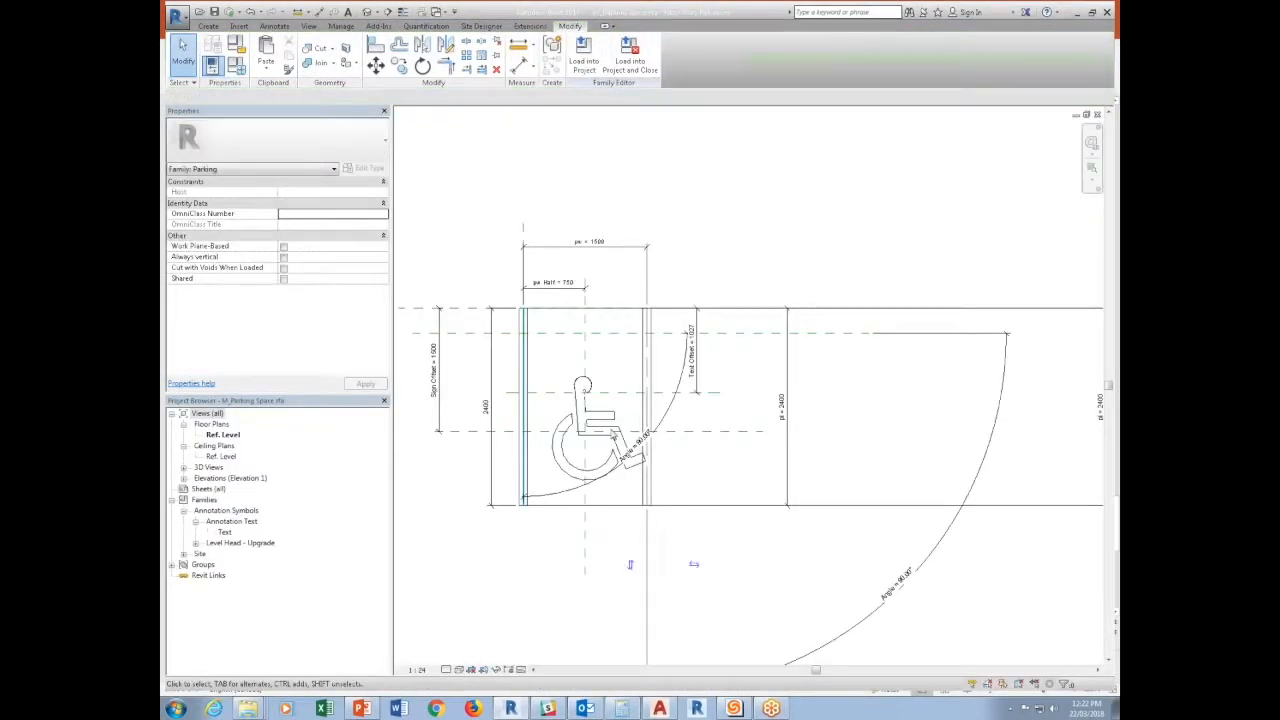
left_click(619, 408)
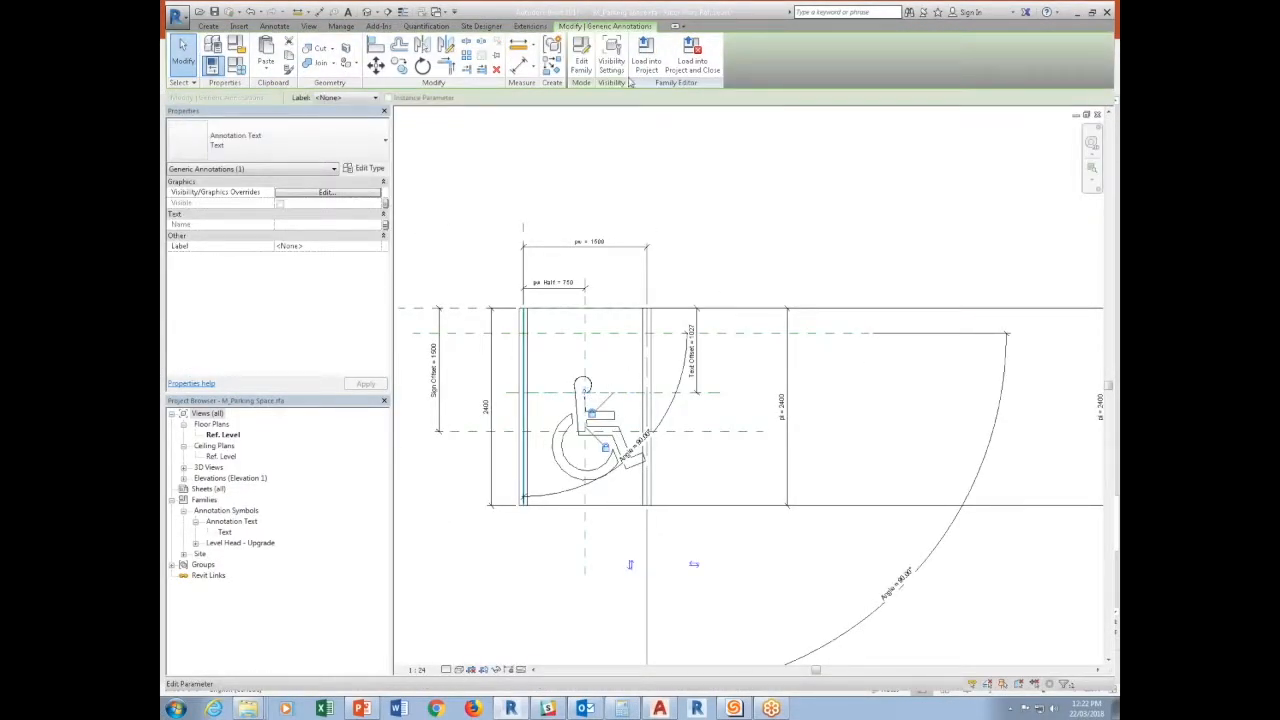
left_click(582, 56)
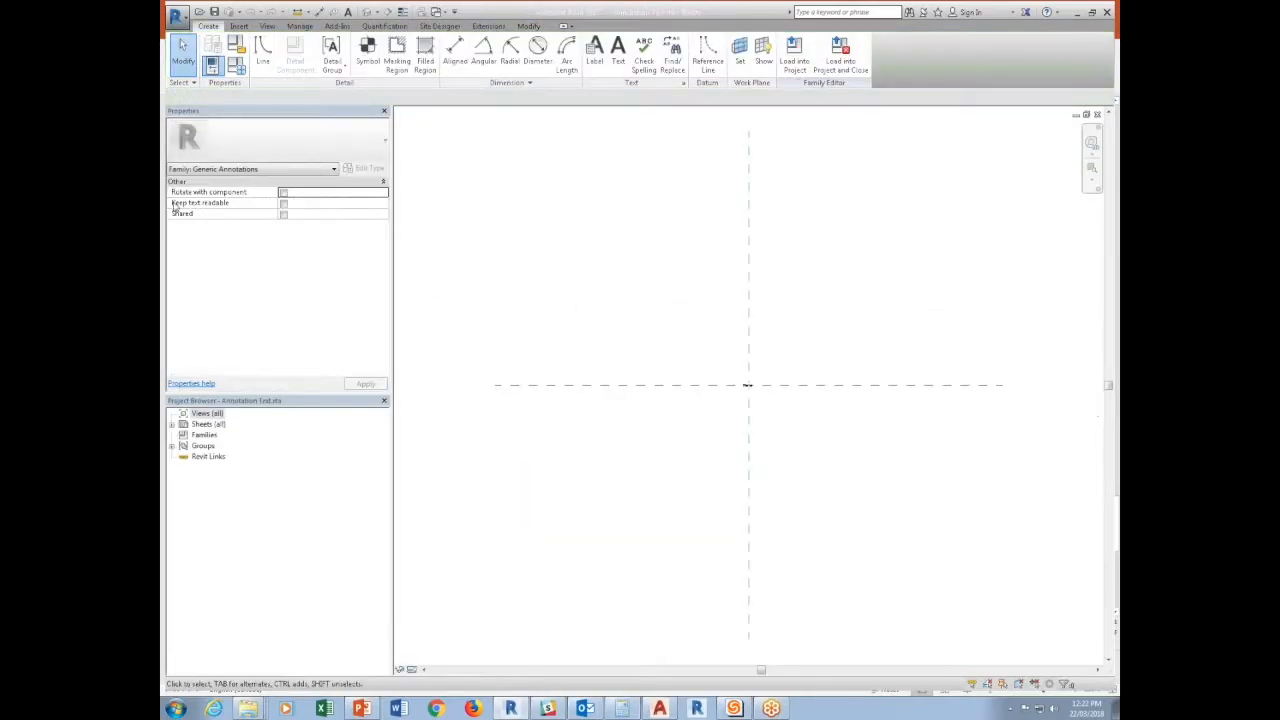
left_click(284, 203)
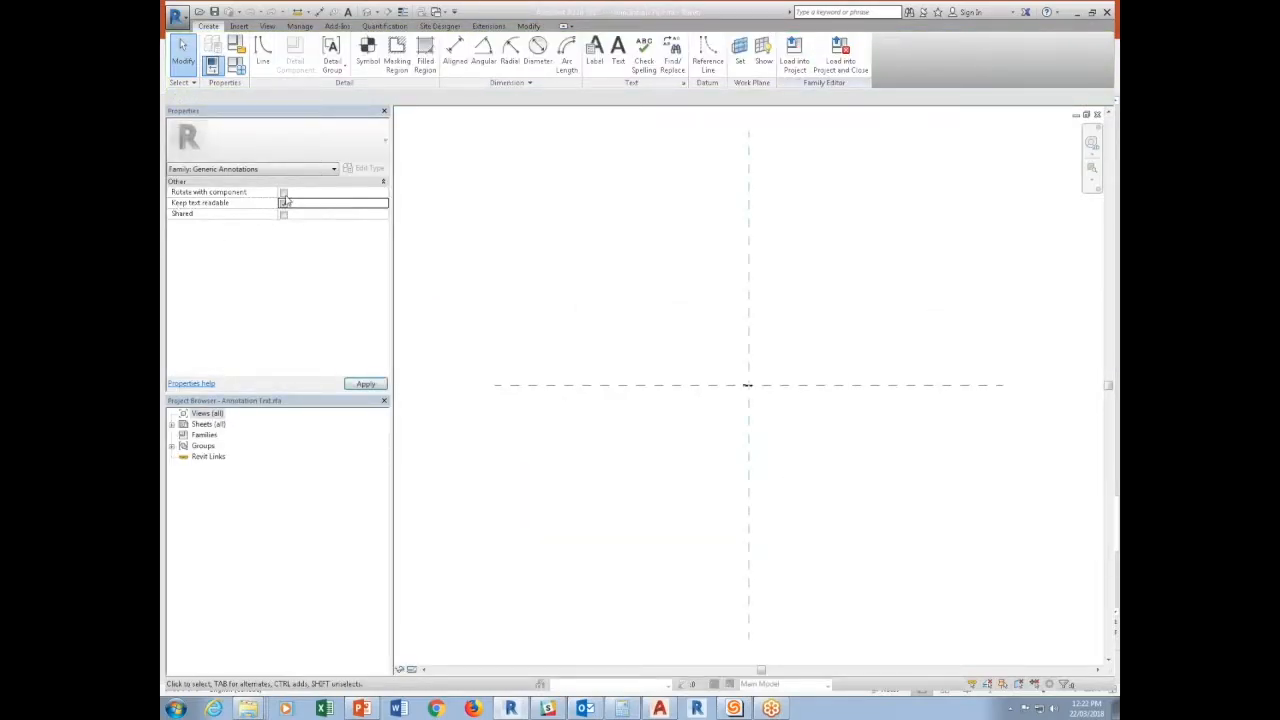
left_click(283, 192)
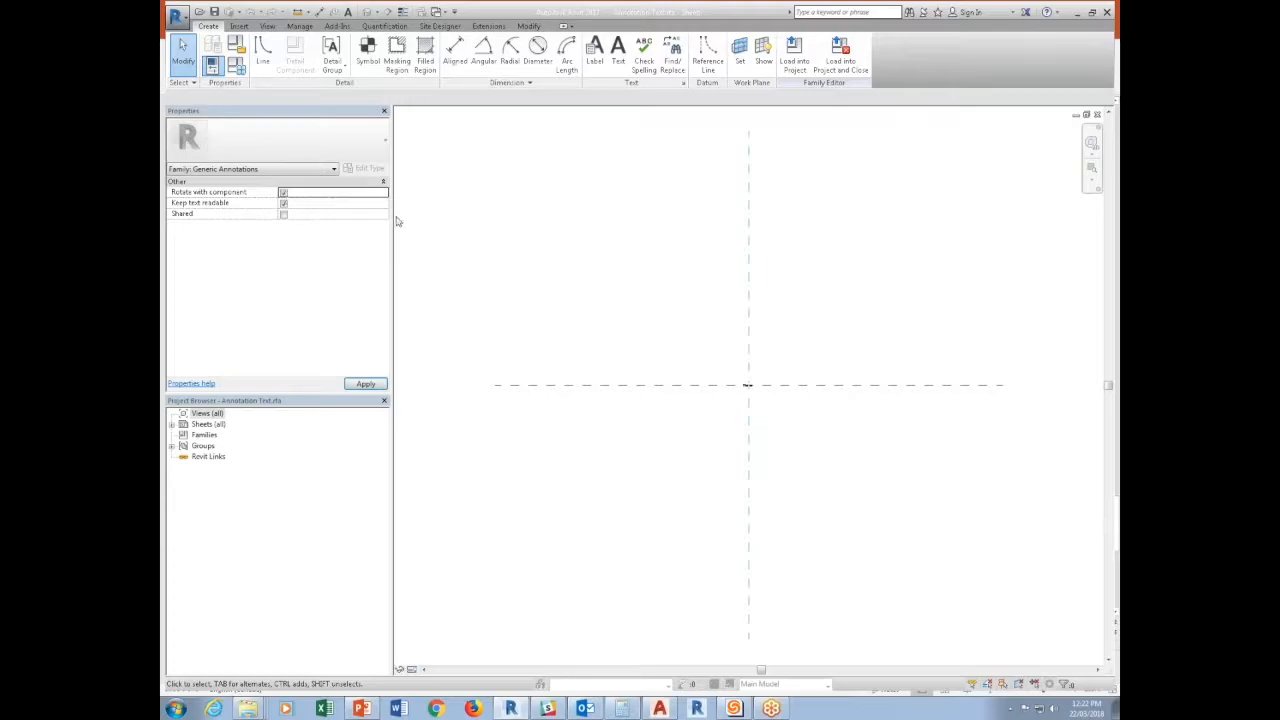
Load the Annotation Text family into M_Parking Space.rfa only, overwriting the existing version.
left_click(792, 57)
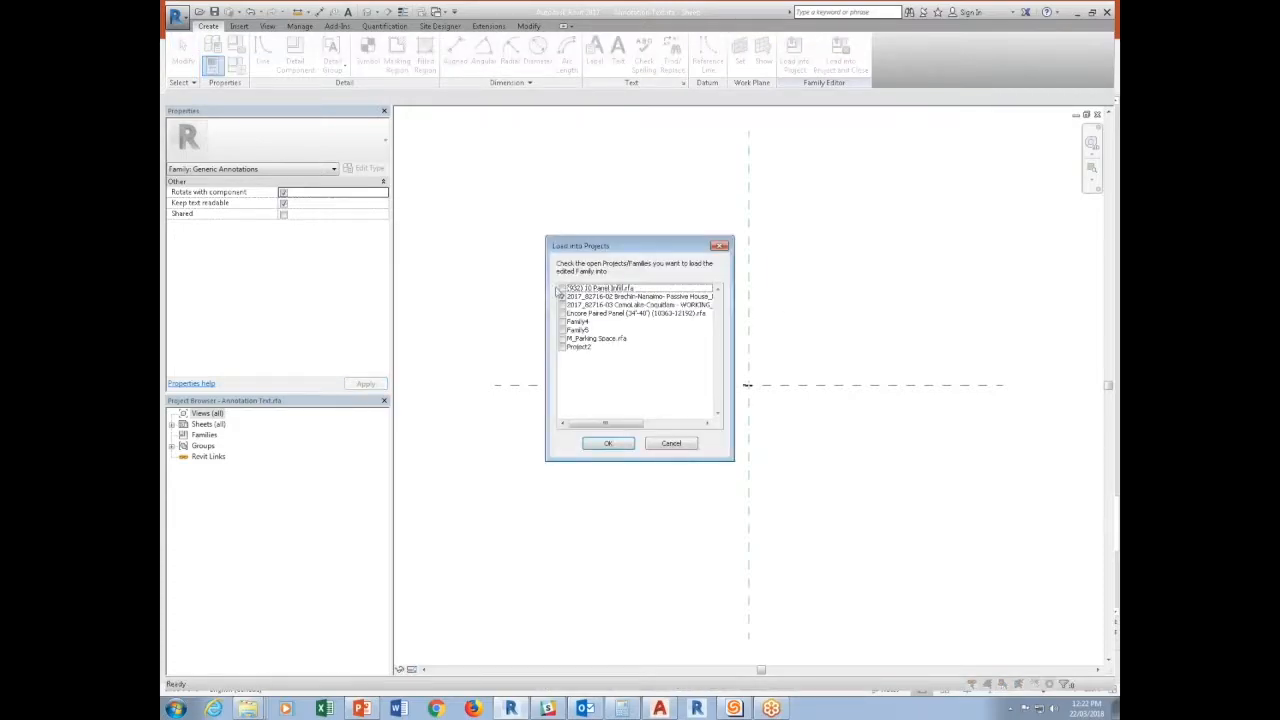
left_click(562, 297)
left_click(562, 338)
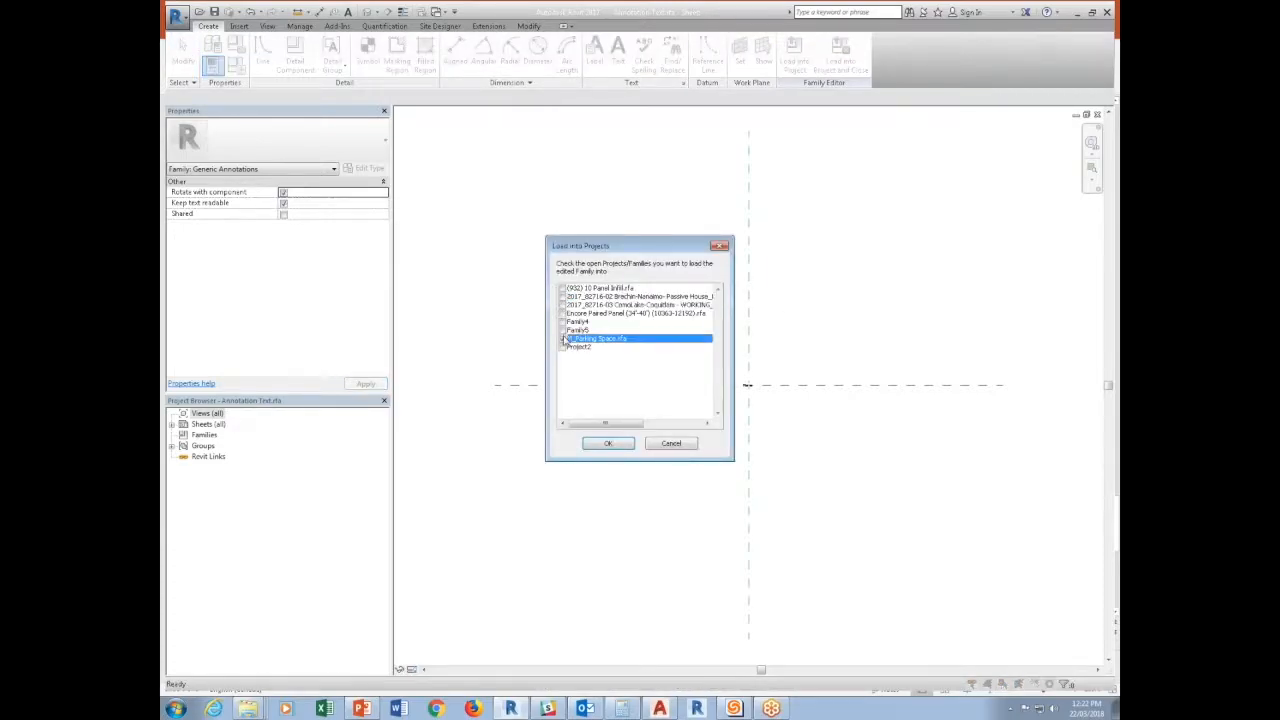
left_click(608, 443)
left_click(612, 318)
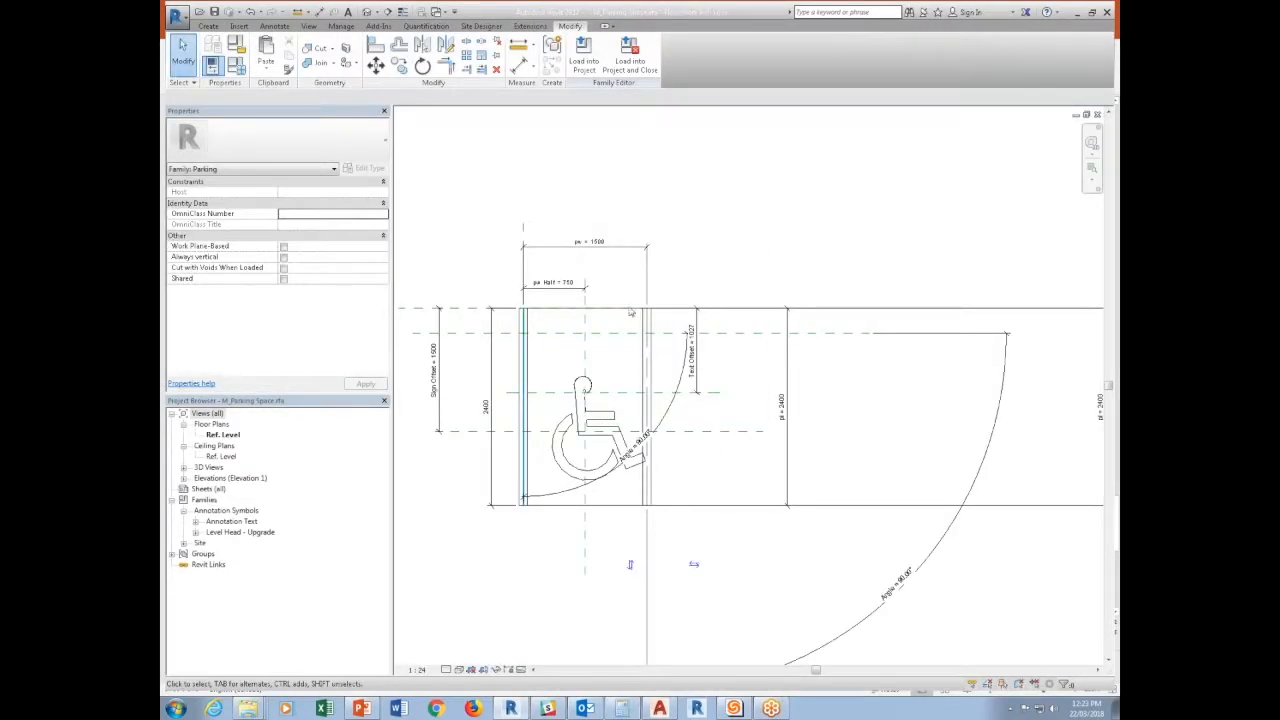
Load the parking space family into the Brechin-Nanaimo Passive House project, overwriting the existing version.
left_click(583, 57)
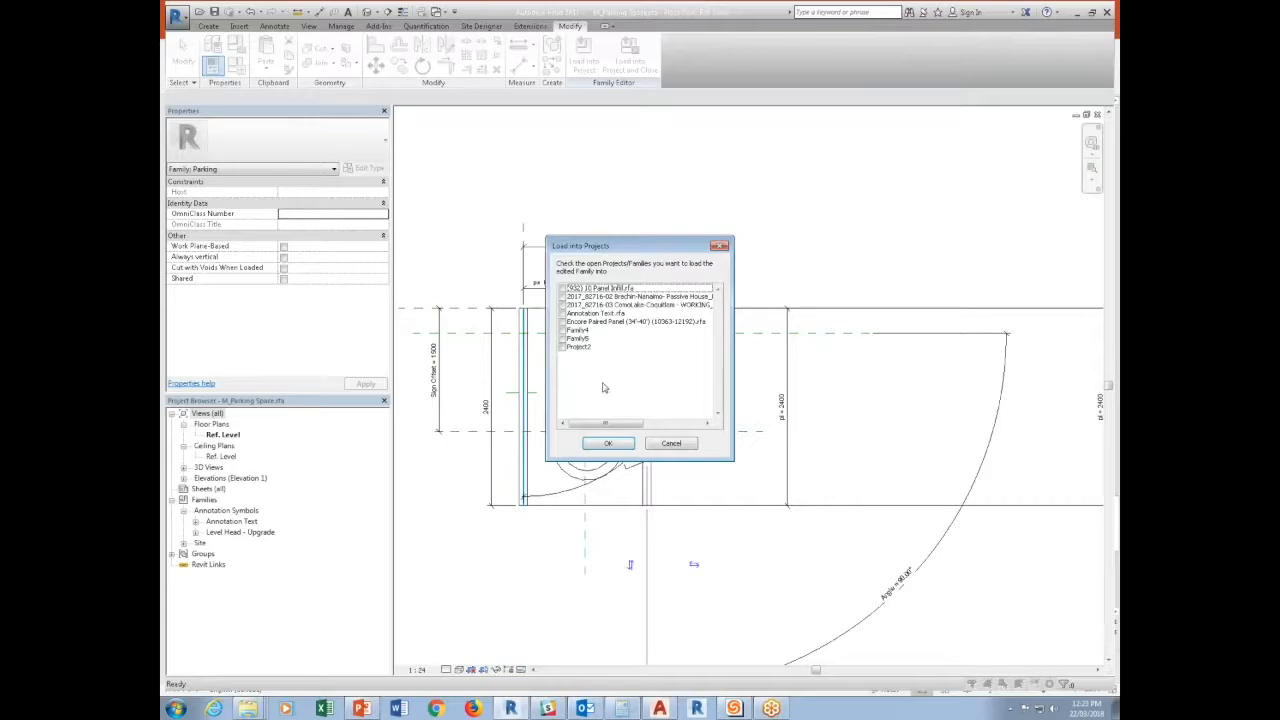
left_click(606, 443)
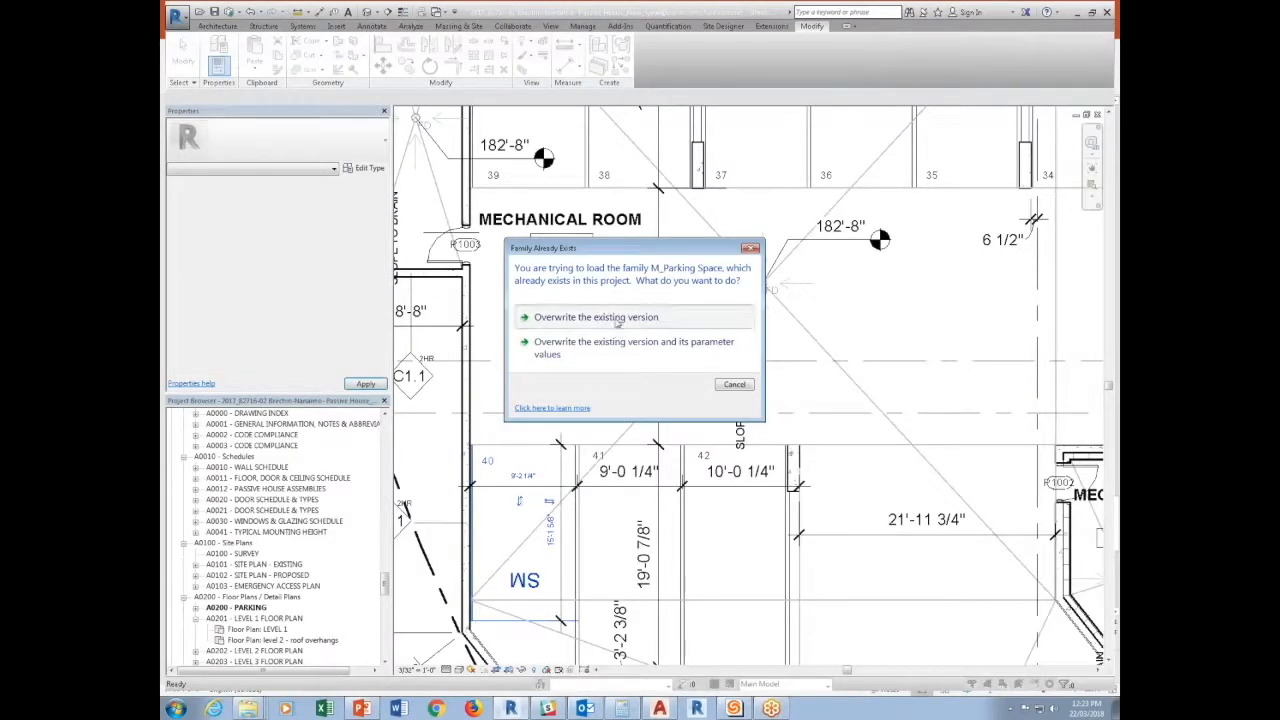
left_click(614, 321)
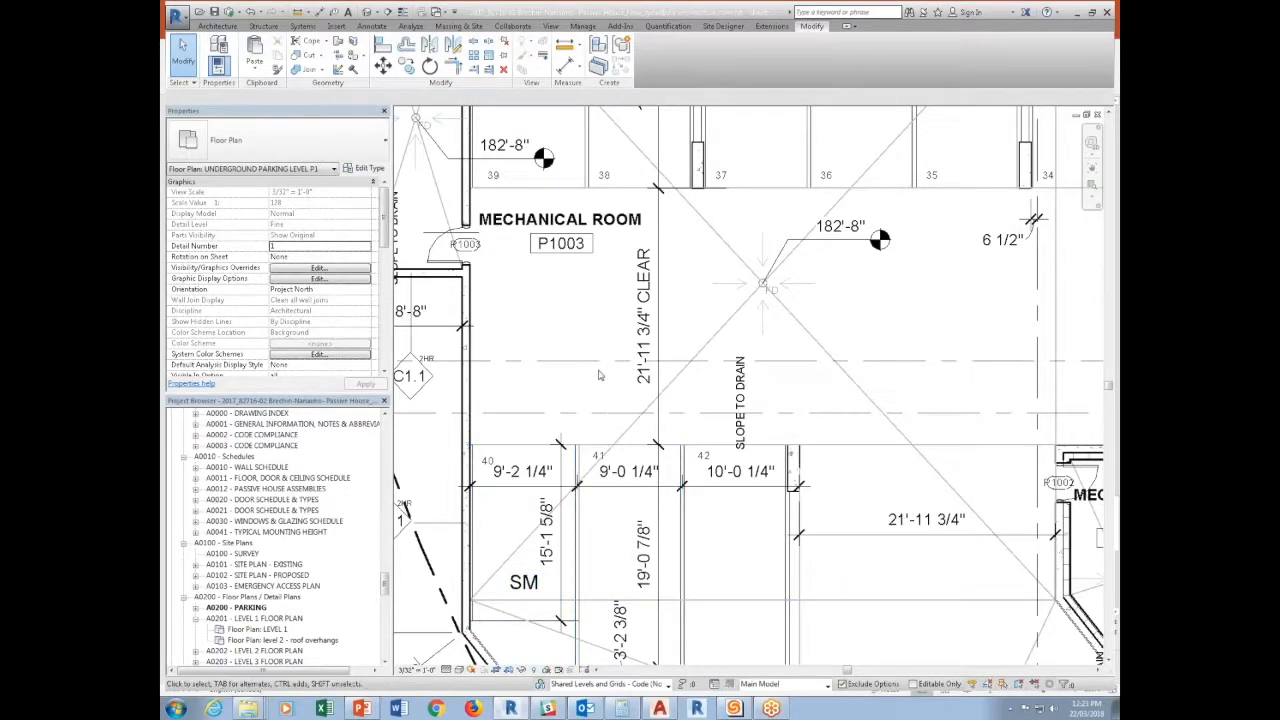
Set the Model value of stall 78's CoN Small Car Stall type to SM.
scroll(595, 546, "down", 3)
scroll(765, 462, "up", 4)
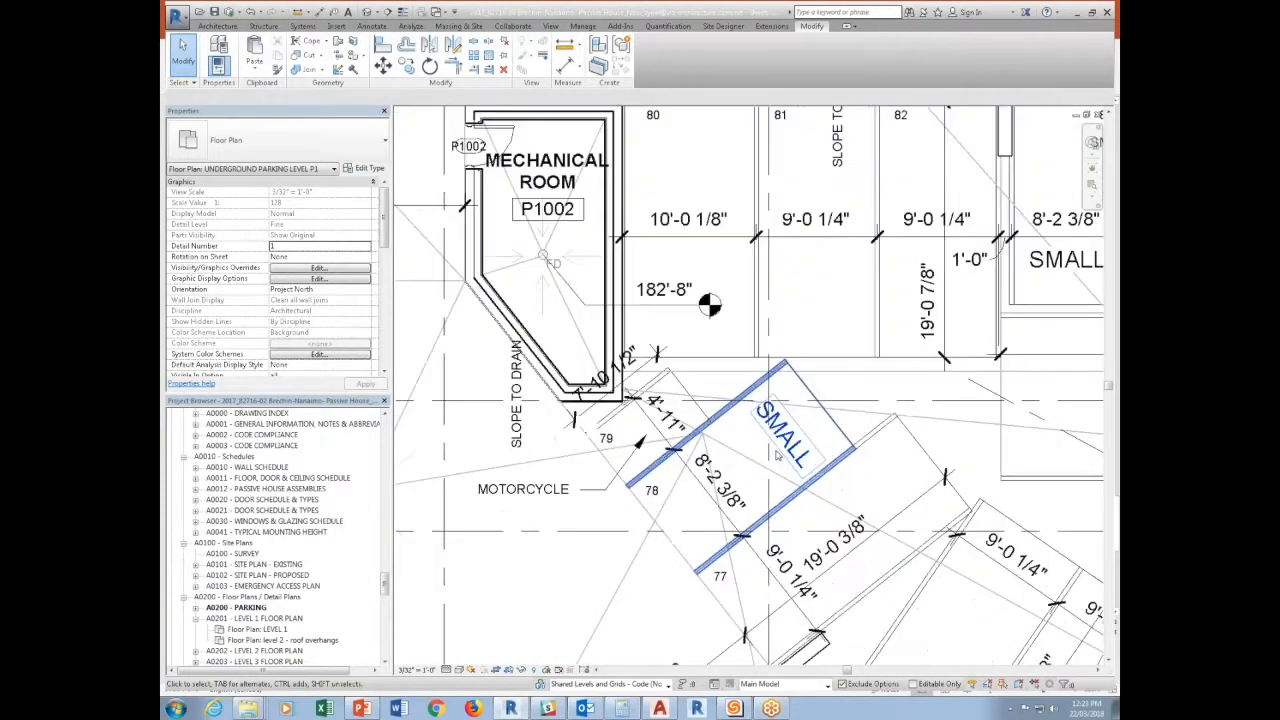
left_click(765, 462)
left_click(362, 168)
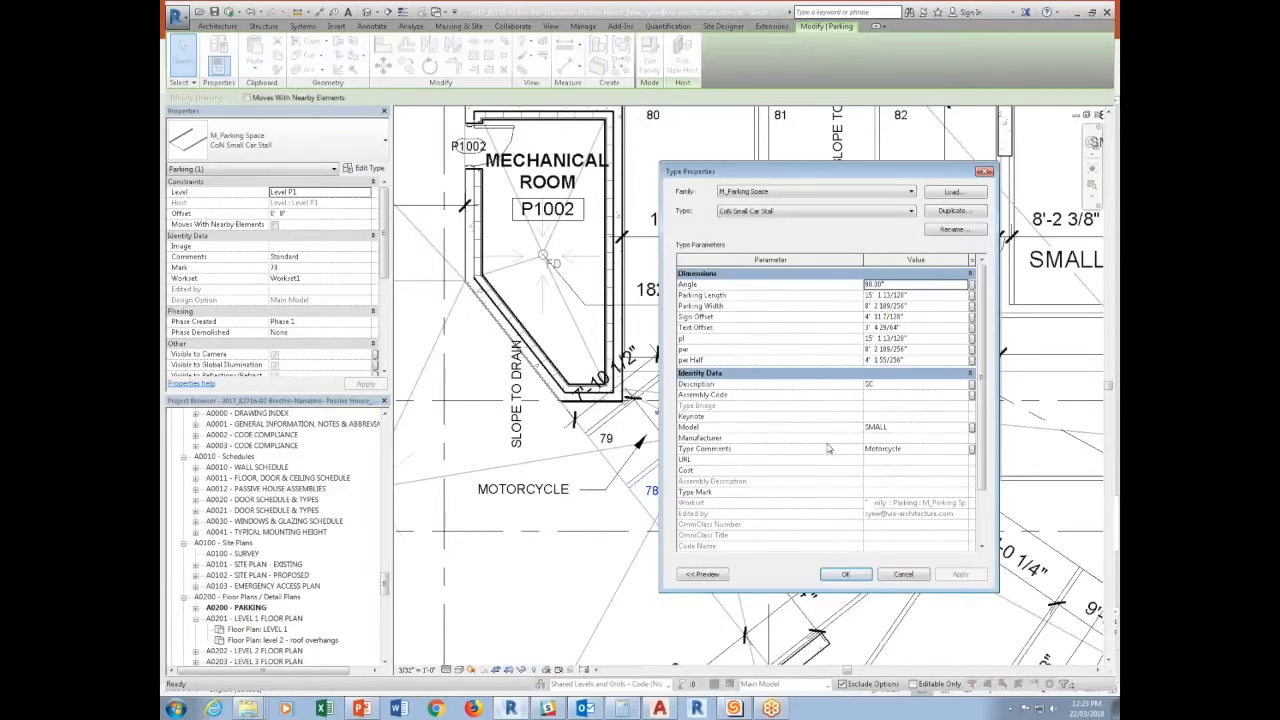
left_click(931, 427)
type("SM")
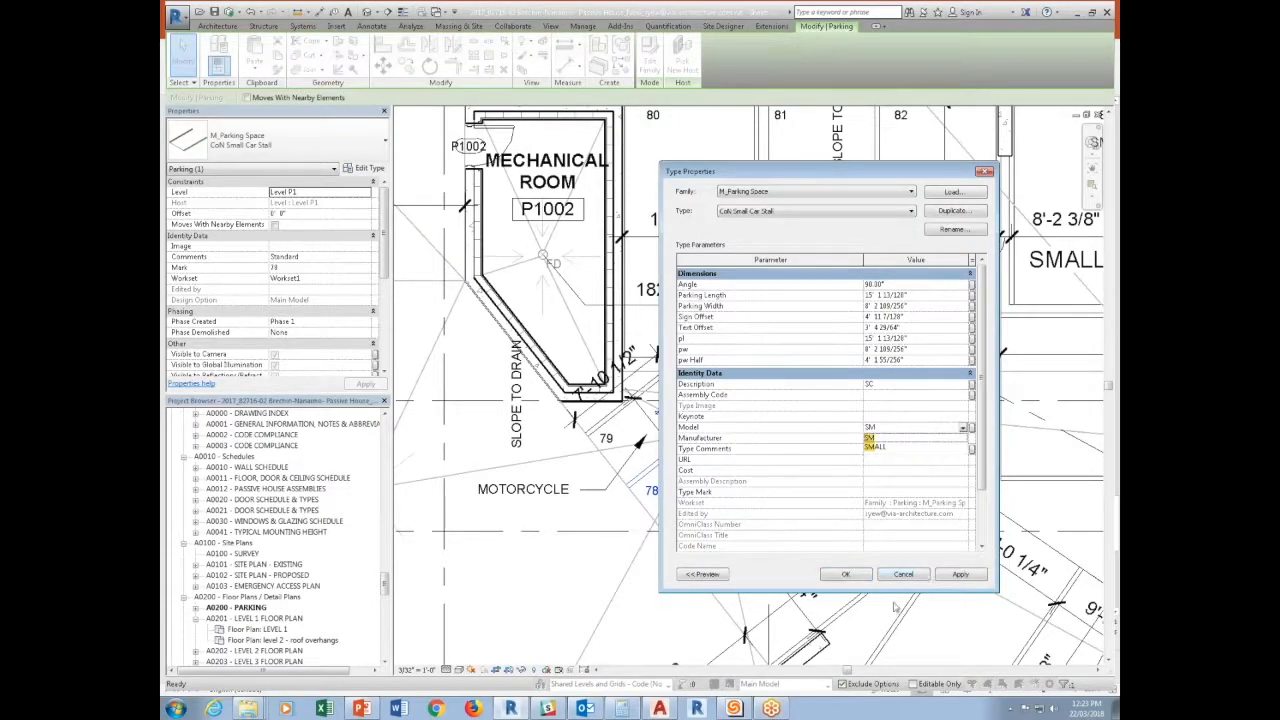
left_click(846, 575)
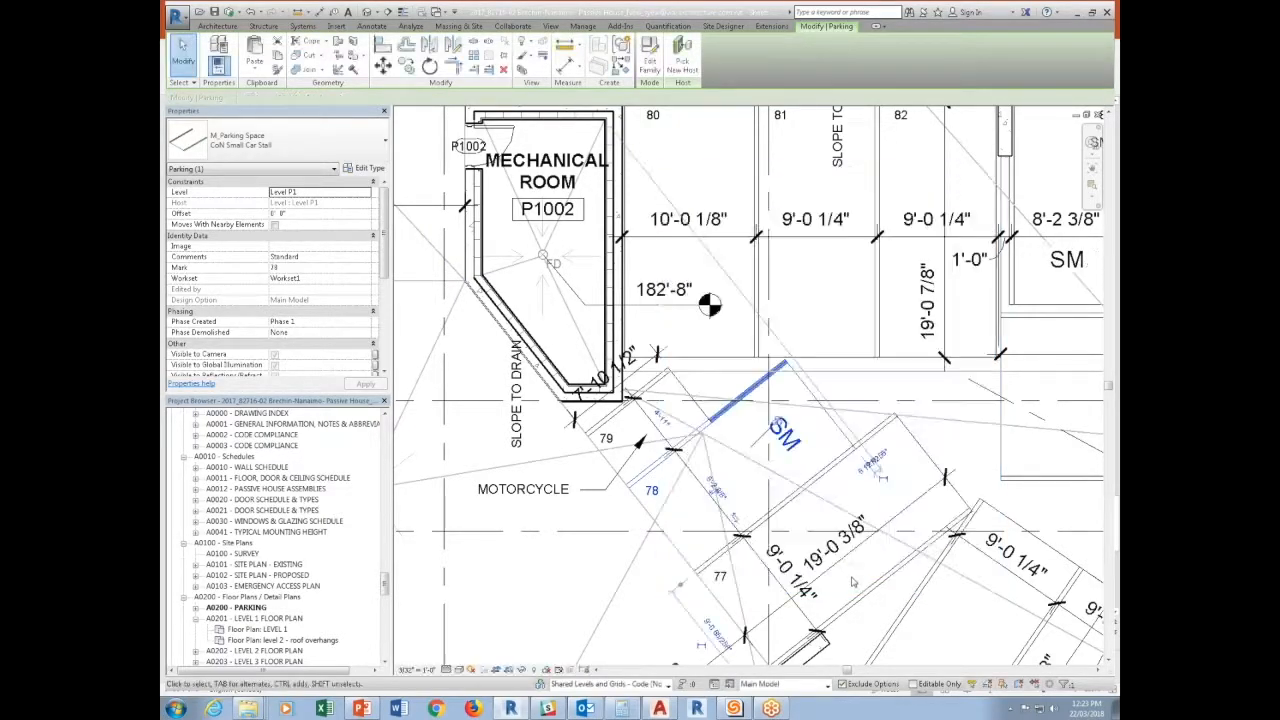
key("Escape")
Delete the small separate SM text notes in parking stalls 69, 70, 71 and 72.
scroll(830, 550, "down", 5)
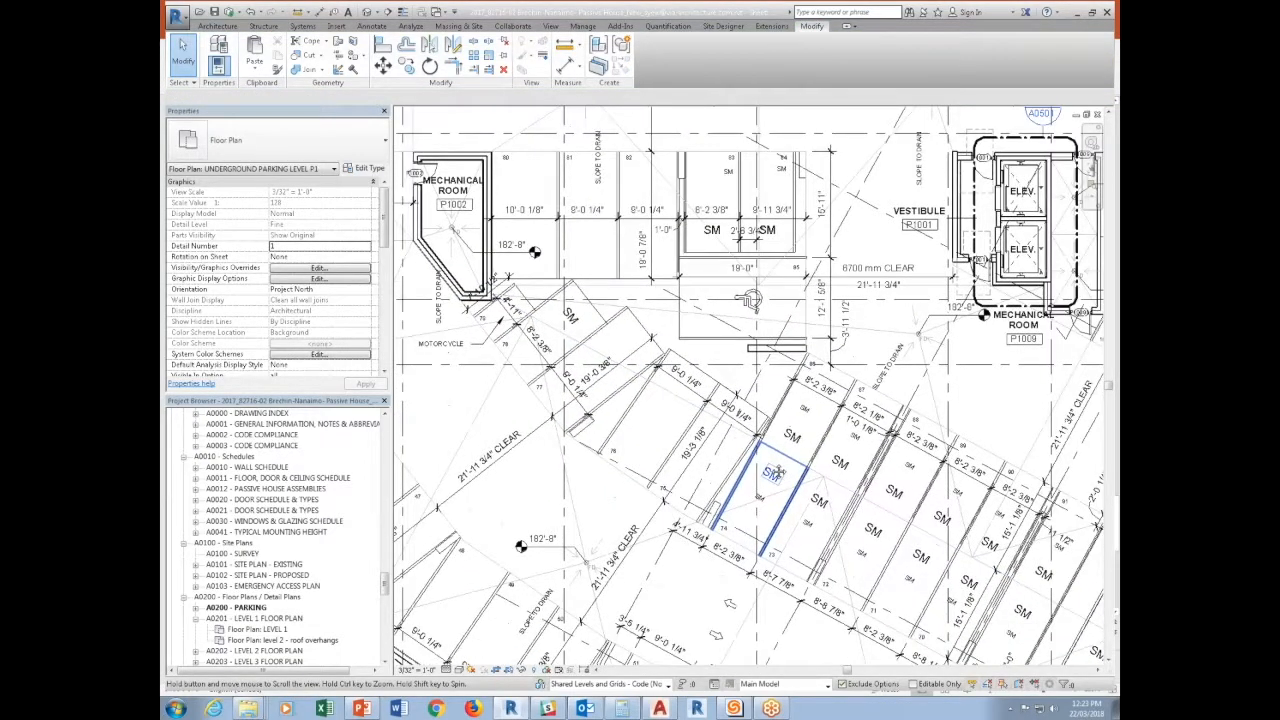
middle_click_drag(1024, 616, 782, 522)
scroll(782, 522, "up", 1)
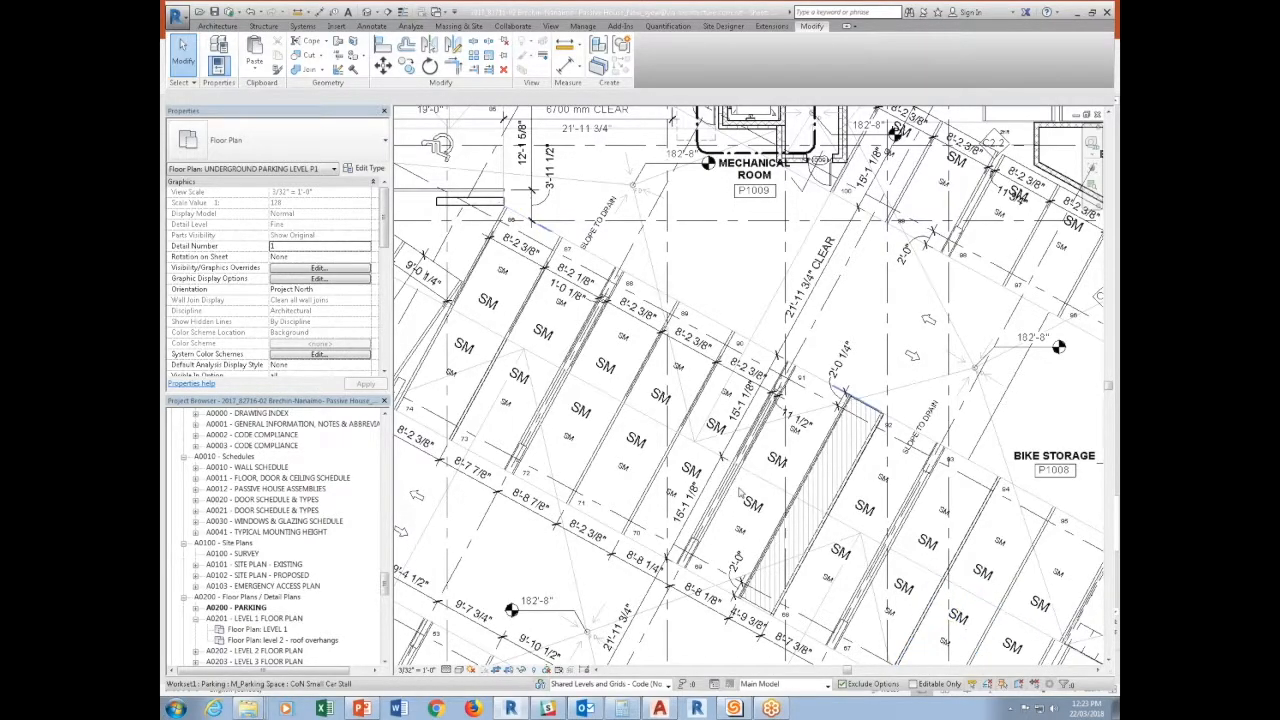
scroll(745, 538, "up", 3)
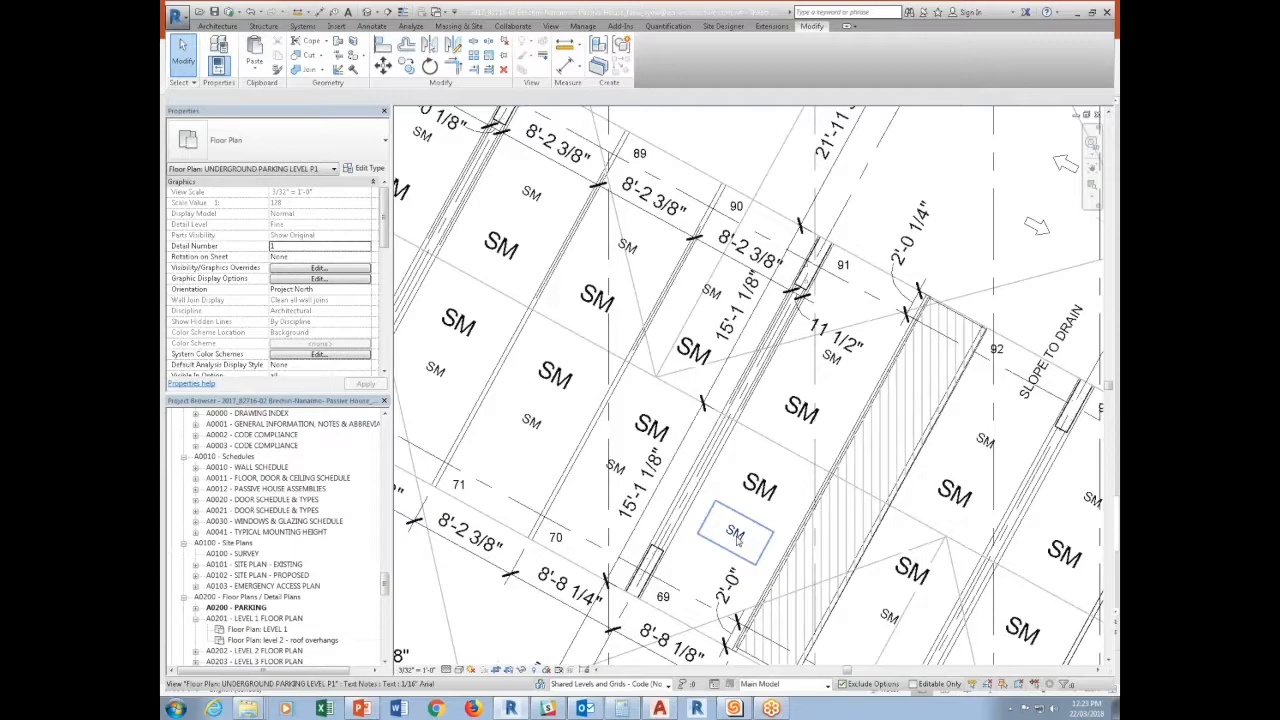
left_click(737, 540)
left_click(615, 467, "ctrl")
left_click(549, 430, "ctrl")
middle_click_drag(549, 430, 615, 447)
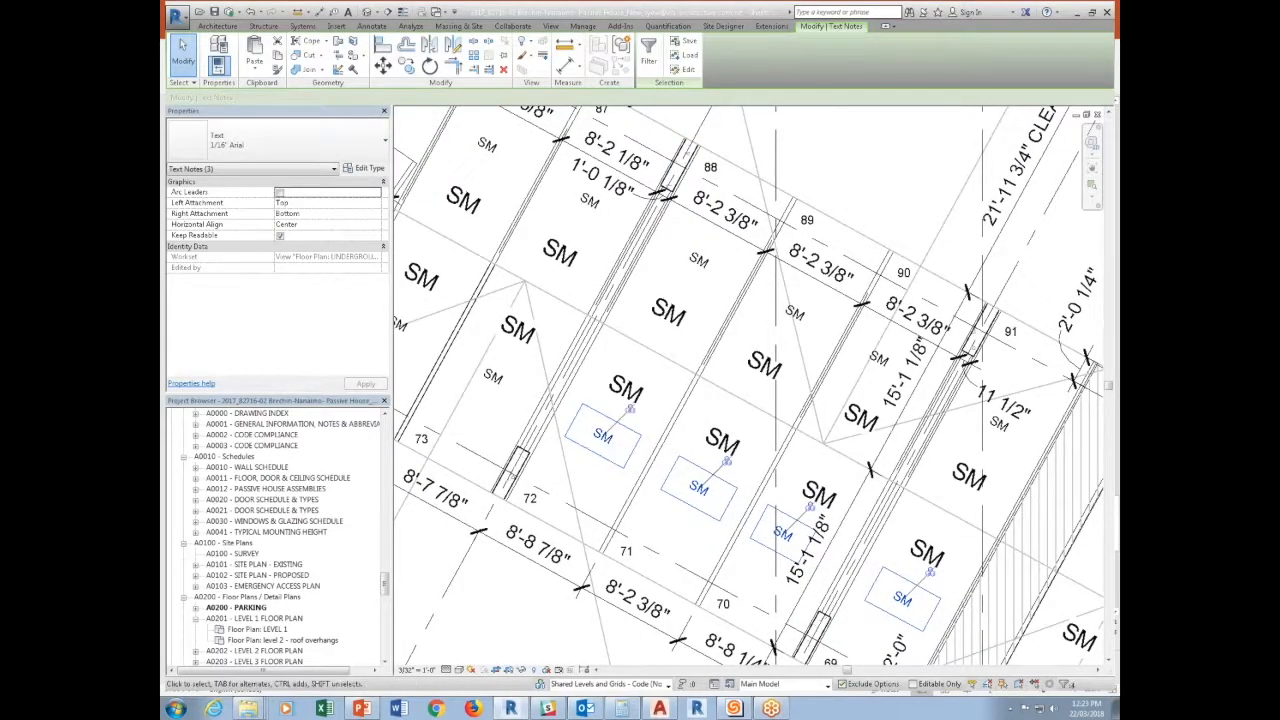
key("Delete")
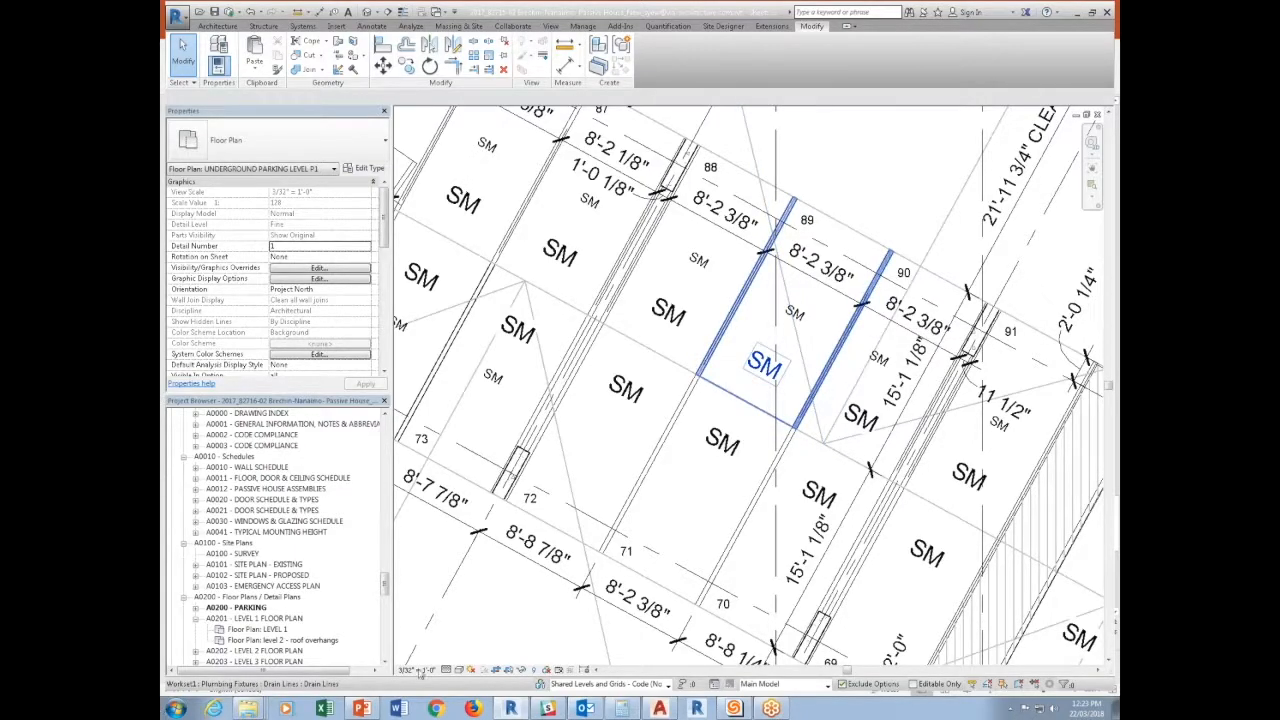
Open the Level P1 floor plan and check the SM labels in its parking stalls.
left_click_drag(385, 585, 388, 430)
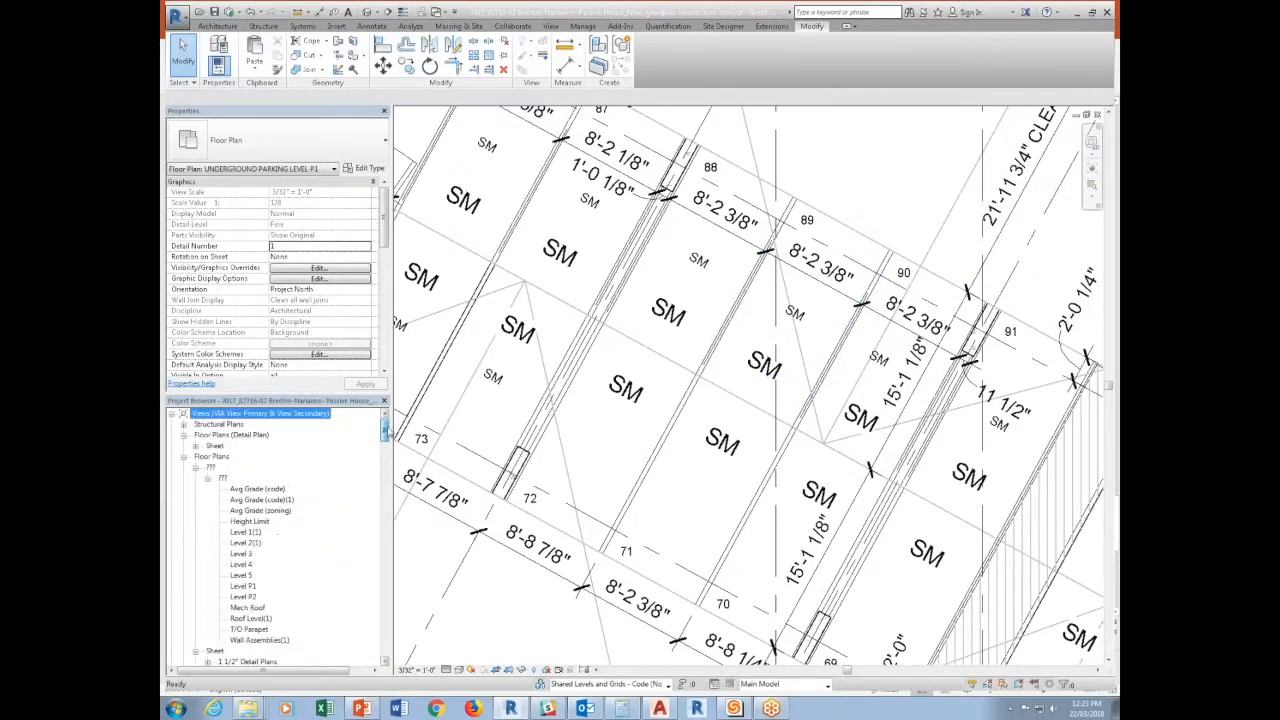
double_click(250, 533)
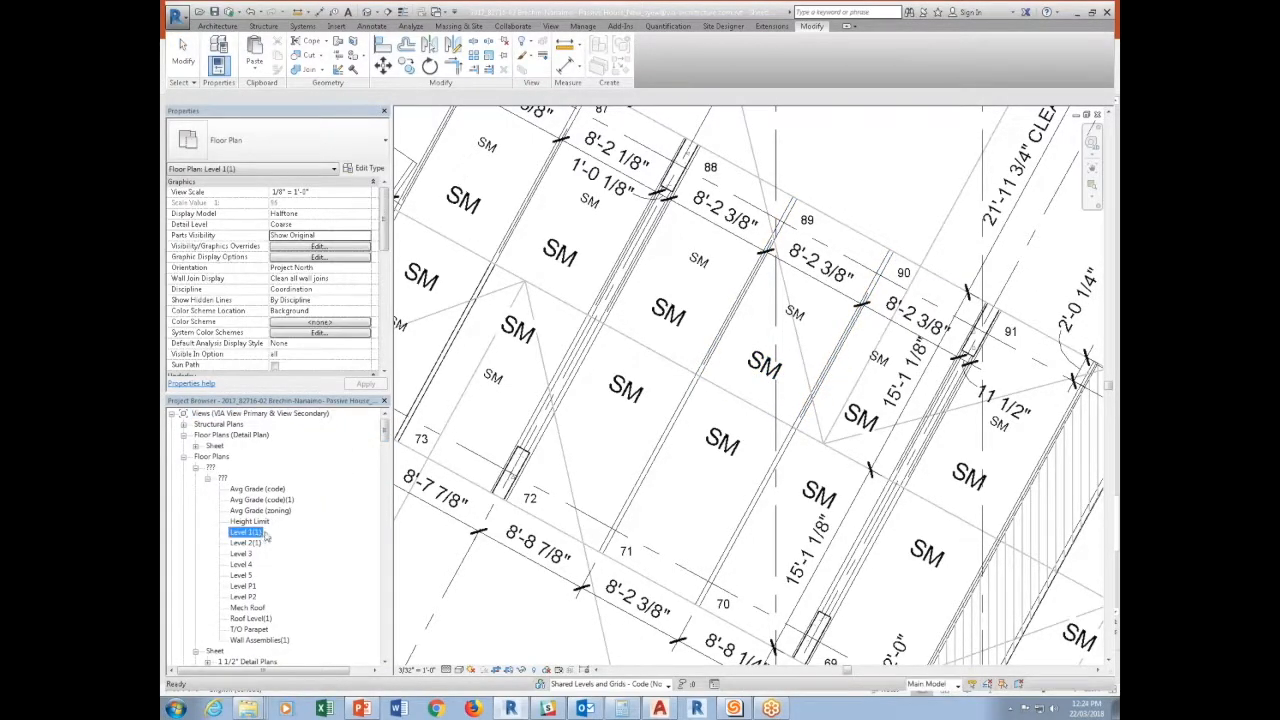
double_click(243, 586)
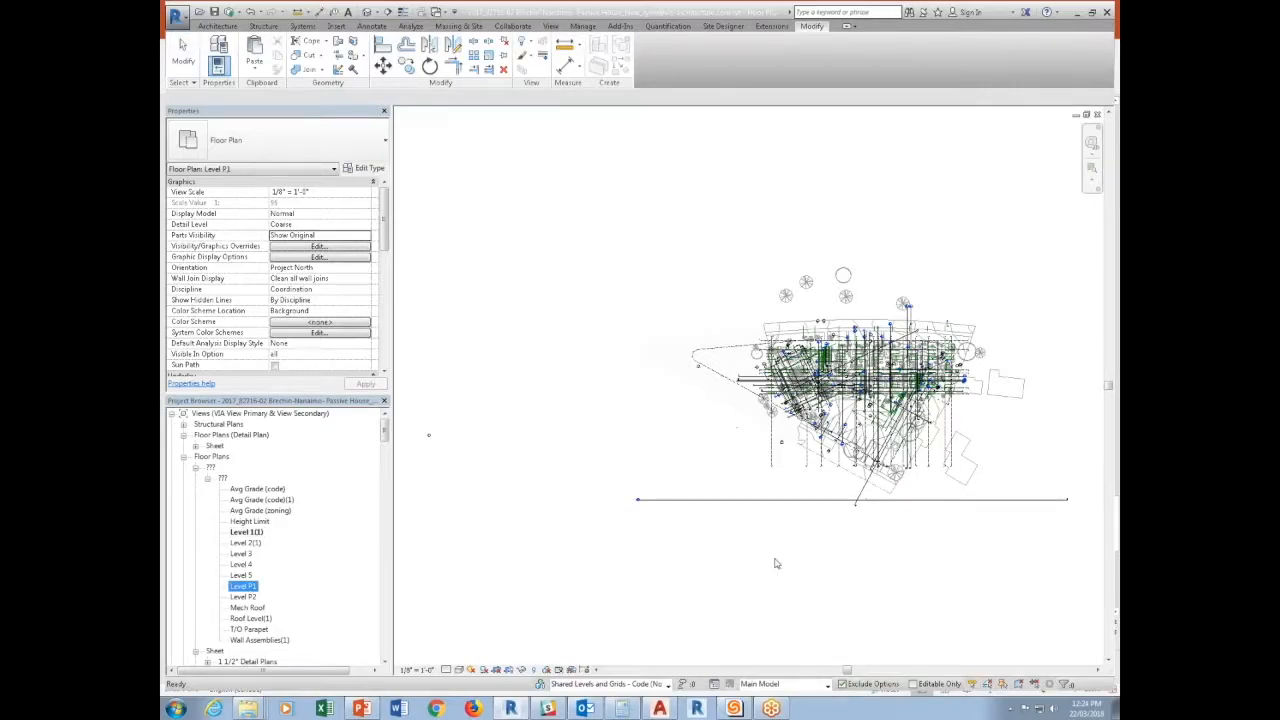
scroll(808, 503, "up", 10)
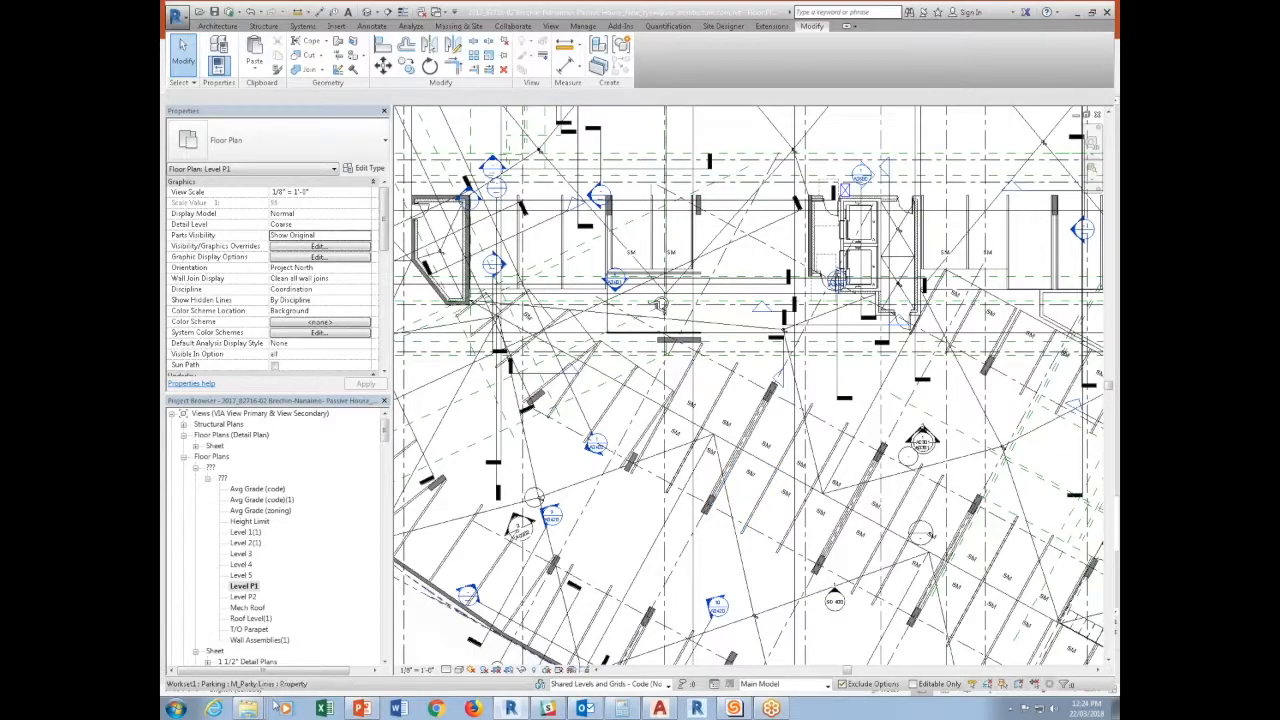
Open Model - Manual Dimension.rfa from the Sample Family folder and upgrade it to Revit 2017.
right_click(248, 708)
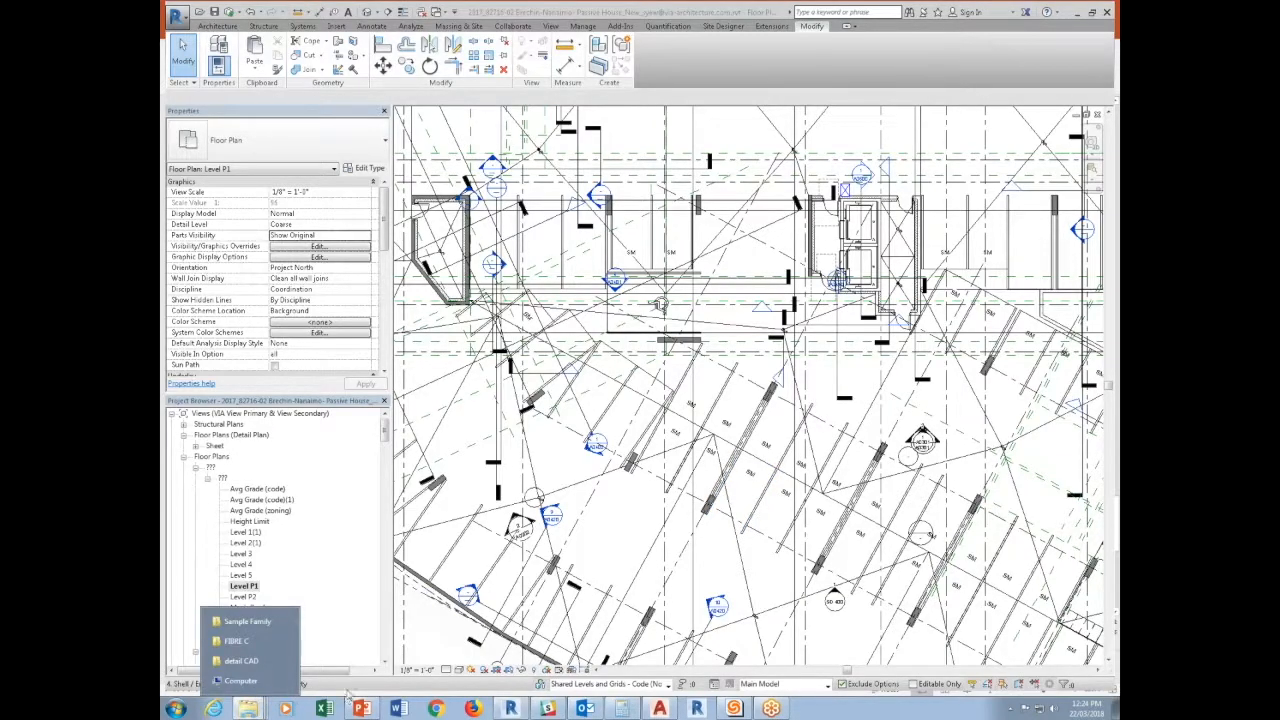
left_click(250, 622)
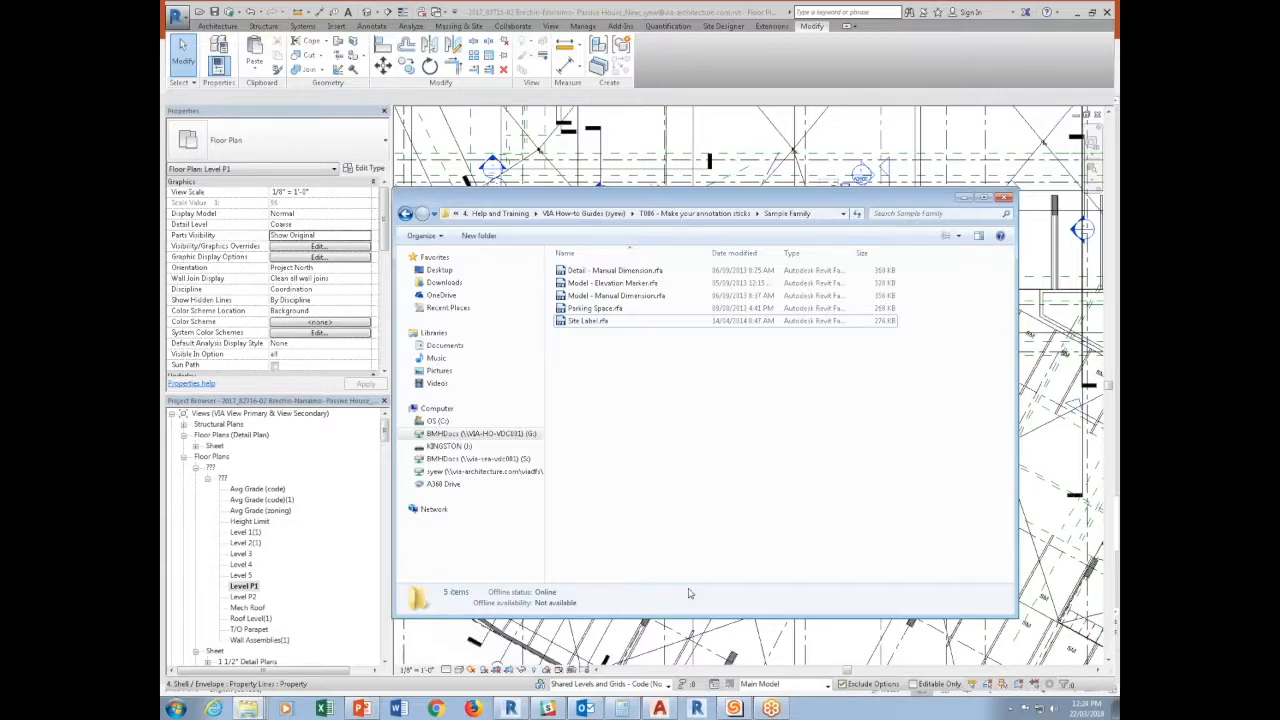
double_click(592, 297)
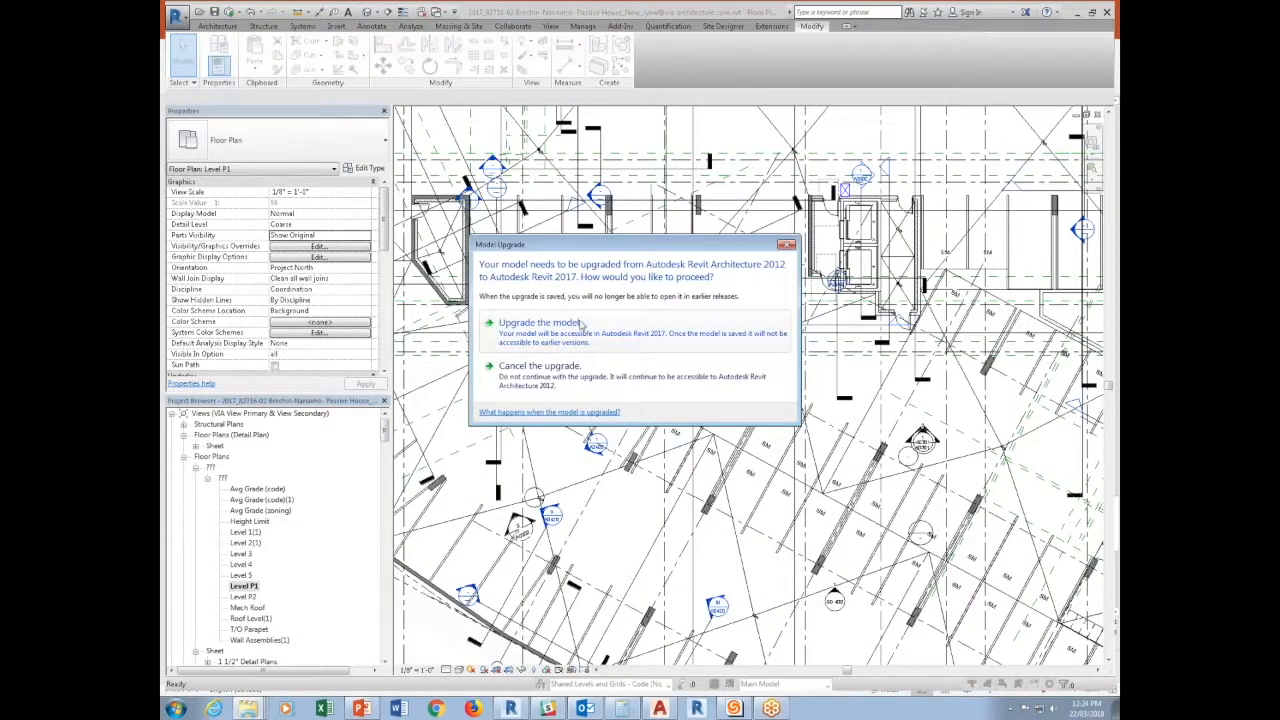
left_click(577, 328)
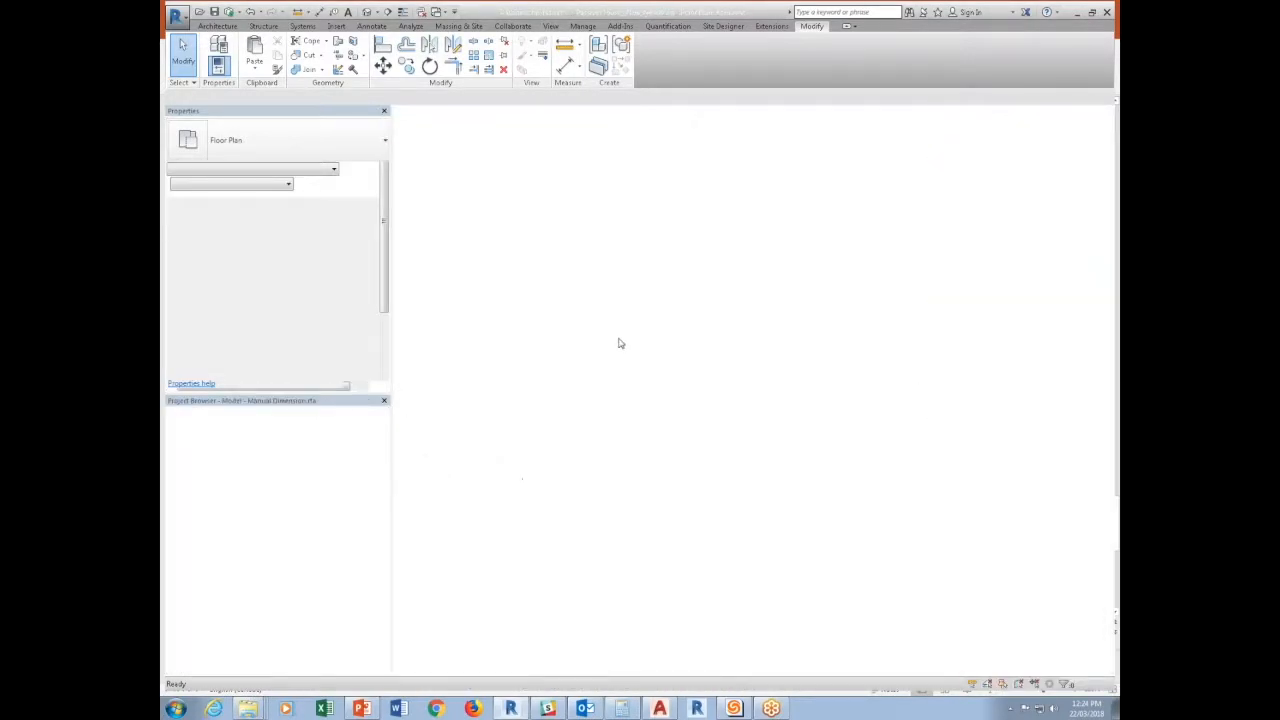
Inspect the nested dimension texts and load the Manual Dimension family into the Brechin-Nanaimo Passive House project.
middle_click_drag(917, 517, 847, 554)
scroll(818, 388, "up", 2)
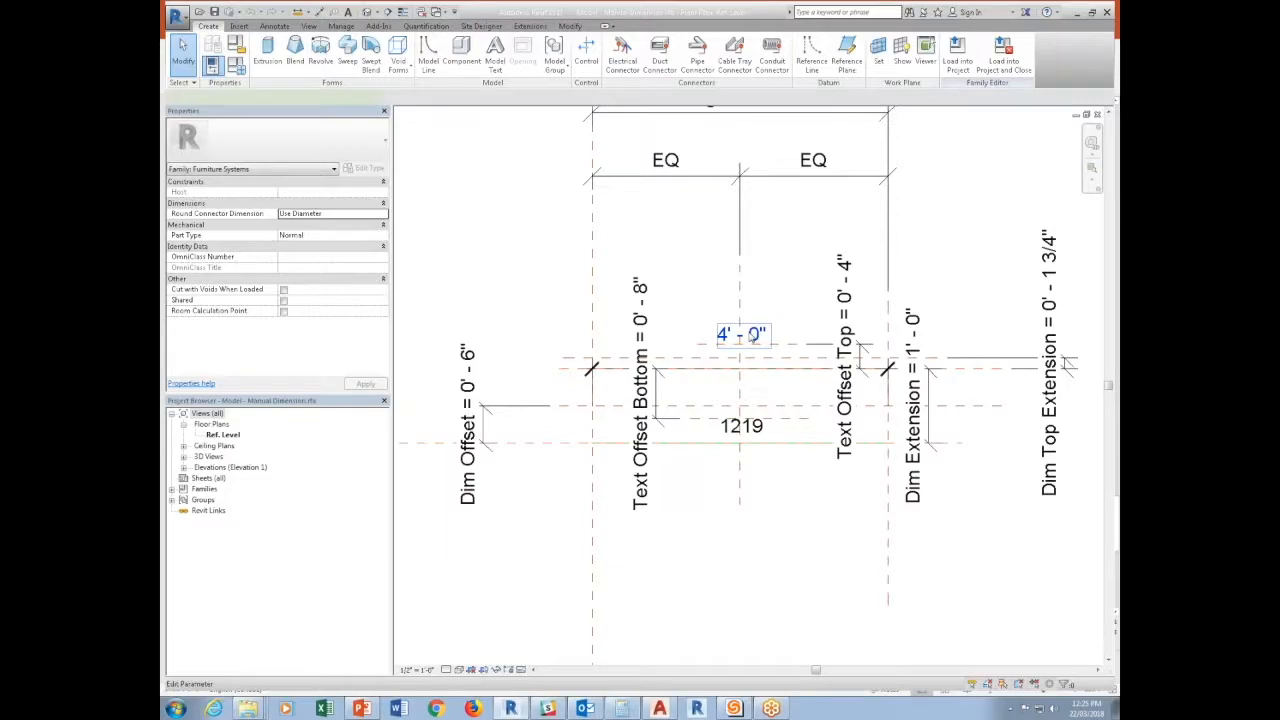
left_click(752, 338)
left_click(770, 430)
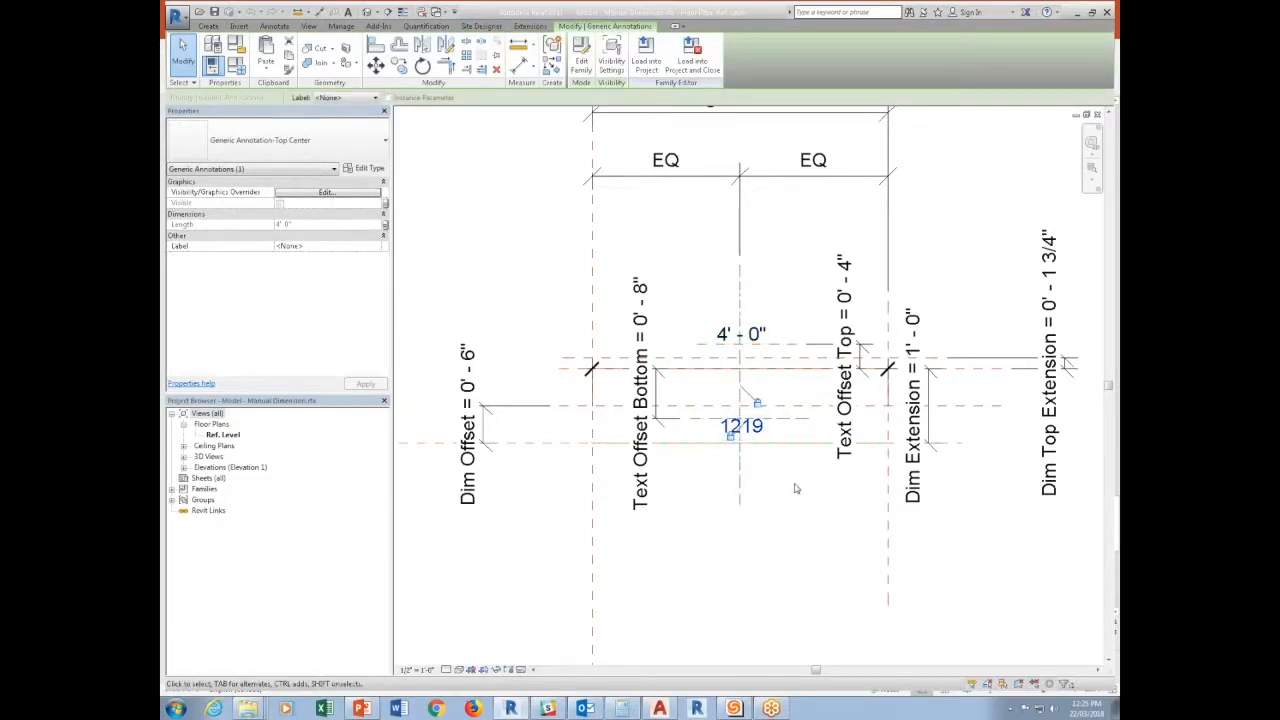
scroll(784, 458, "down", 1)
key("Escape")
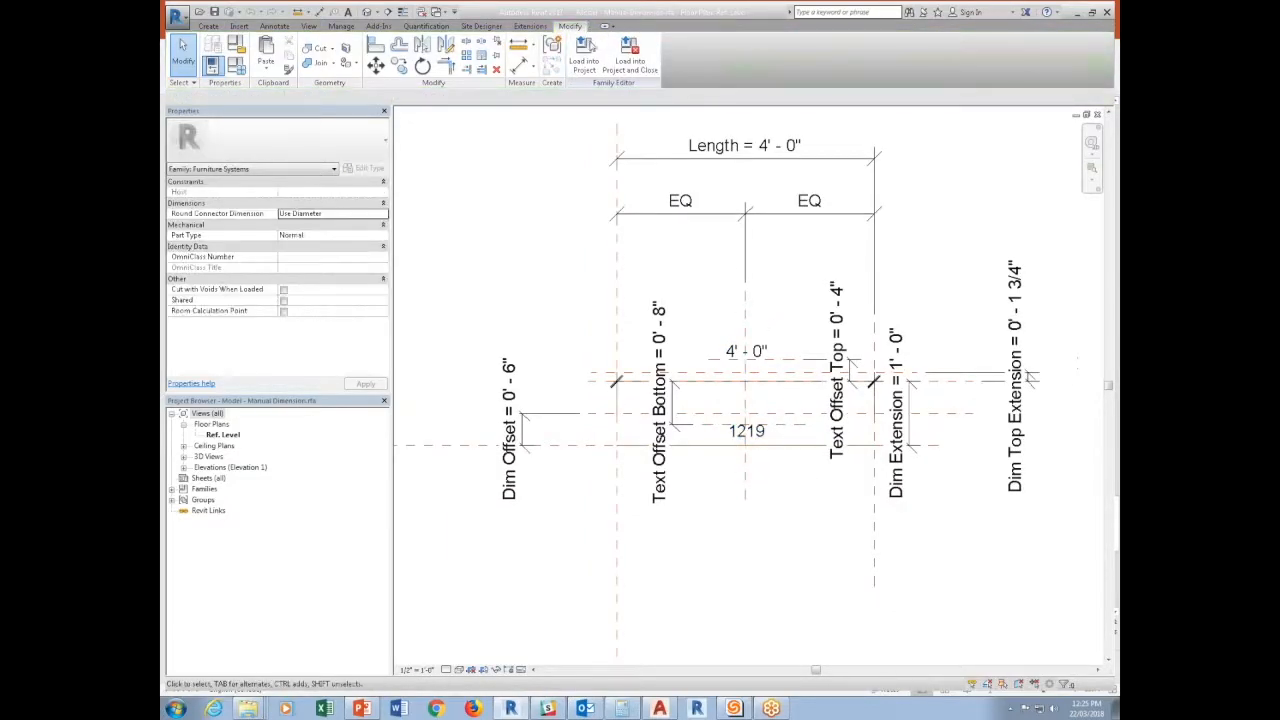
left_click(591, 47)
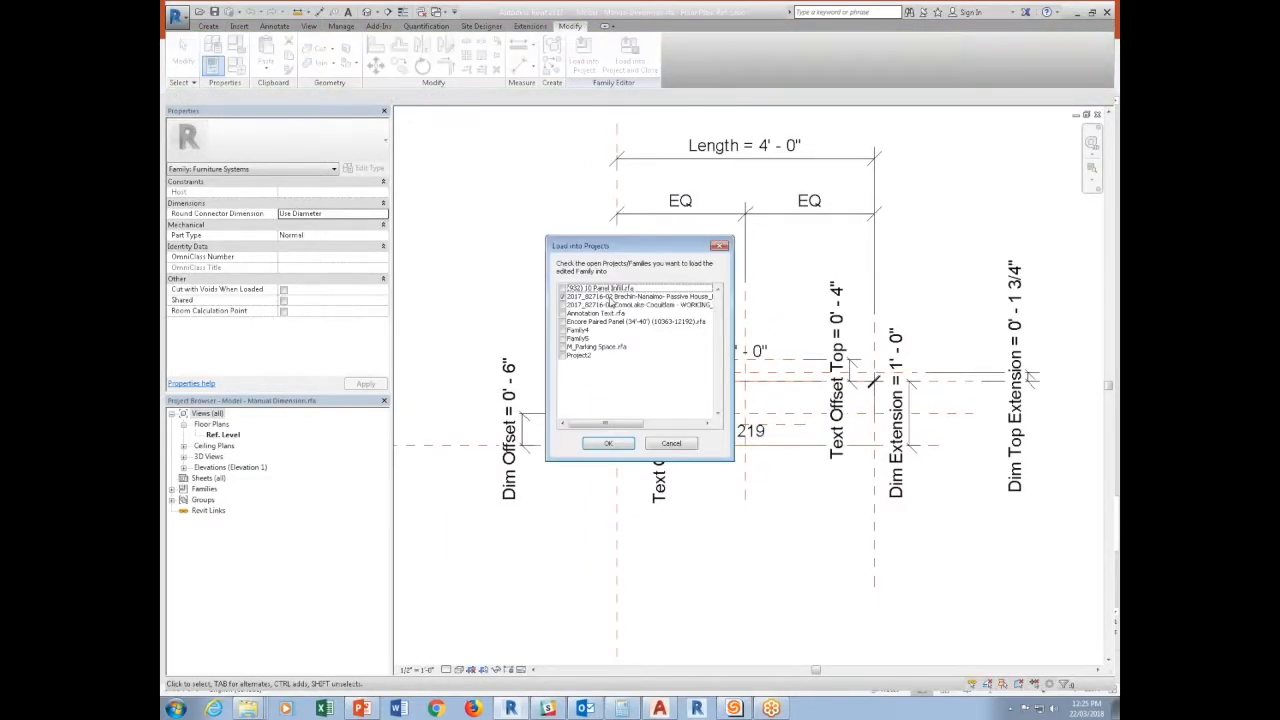
left_click(608, 443)
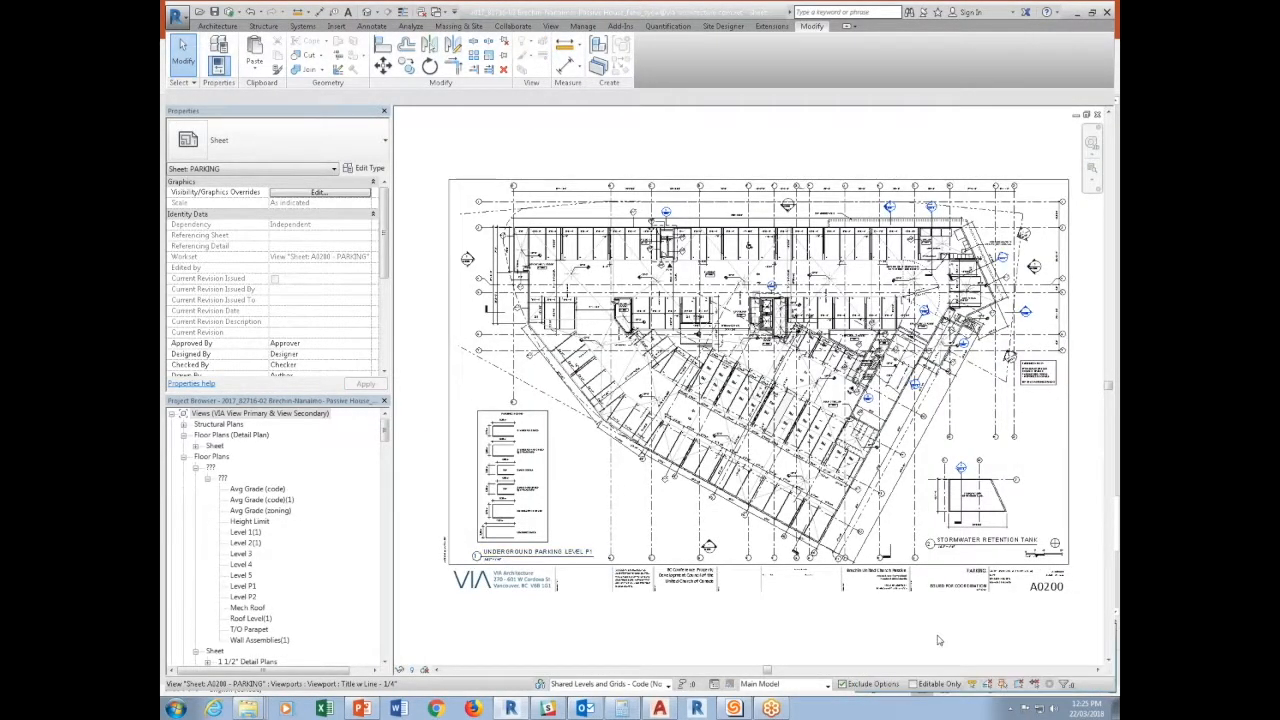
Activate the UNDERGROUND PARKING LEVEL P1 viewport on the PARKING sheet.
scroll(697, 362, "up", 5)
right_click(670, 430)
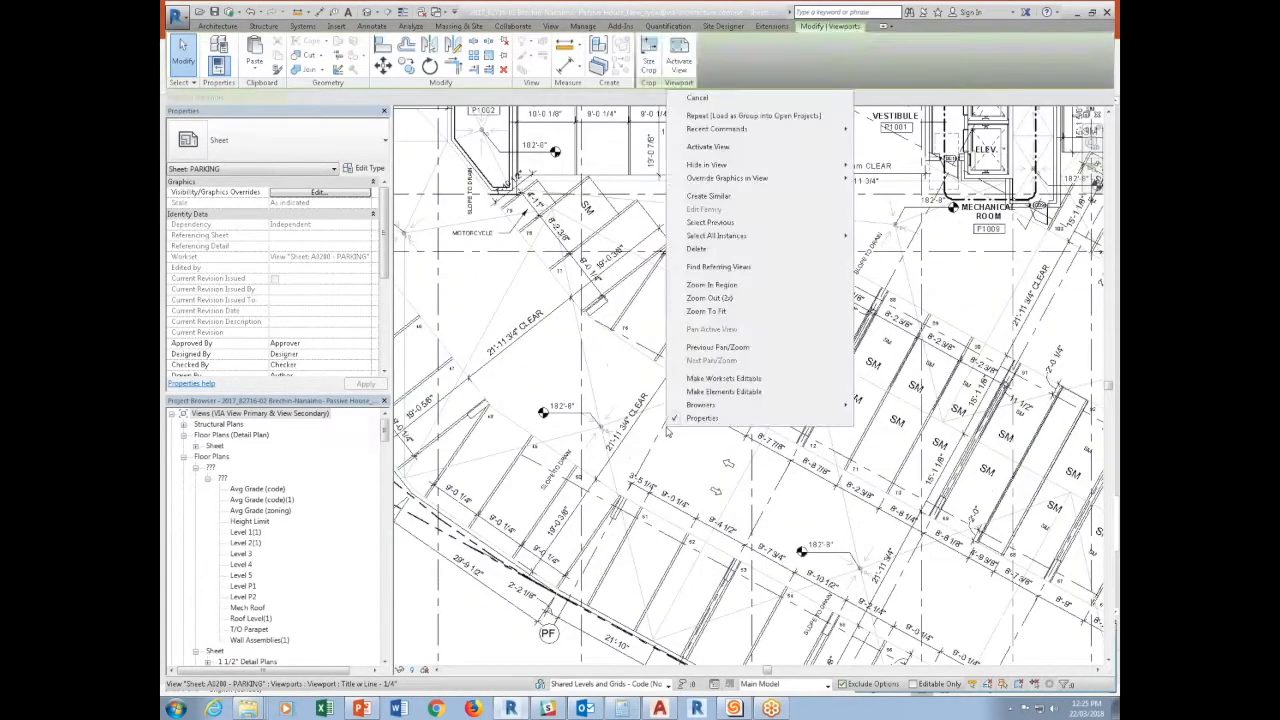
left_click(745, 146)
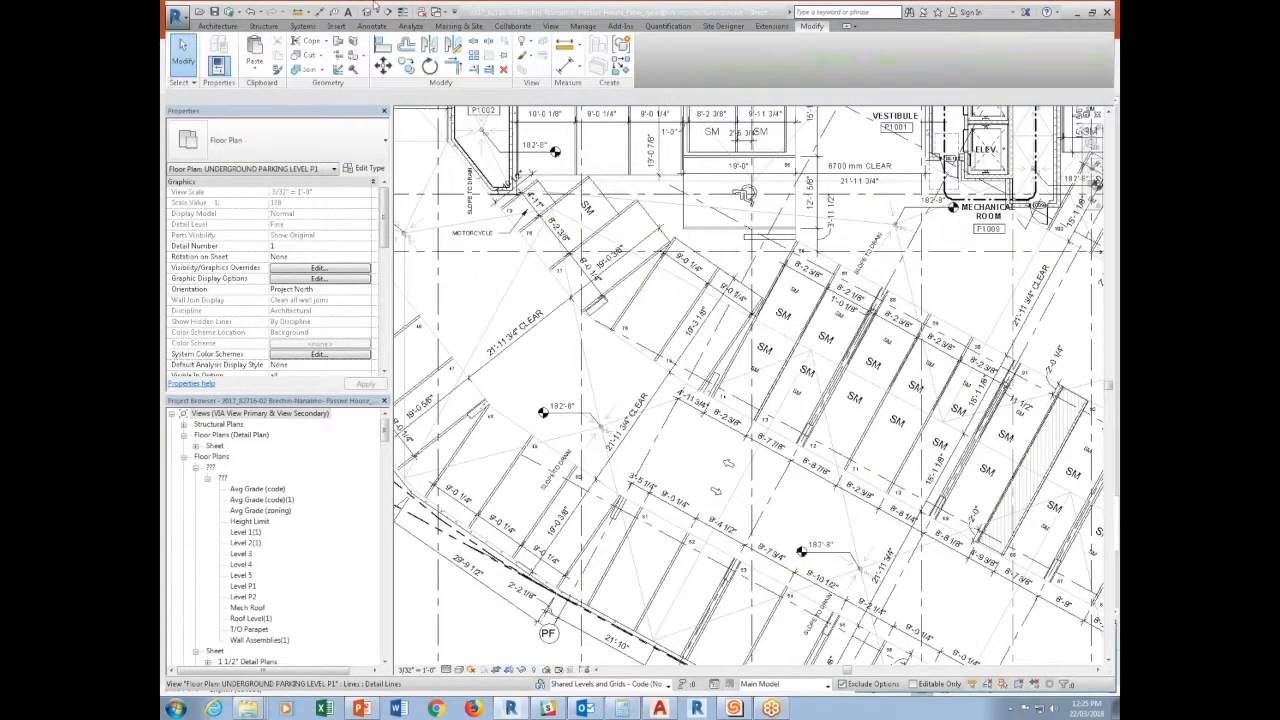
Place a Model - Manual Dimension component about 22 feet long on the Level P1 work plane, across the aisle between stalls 50 and 75.
left_click(232, 28)
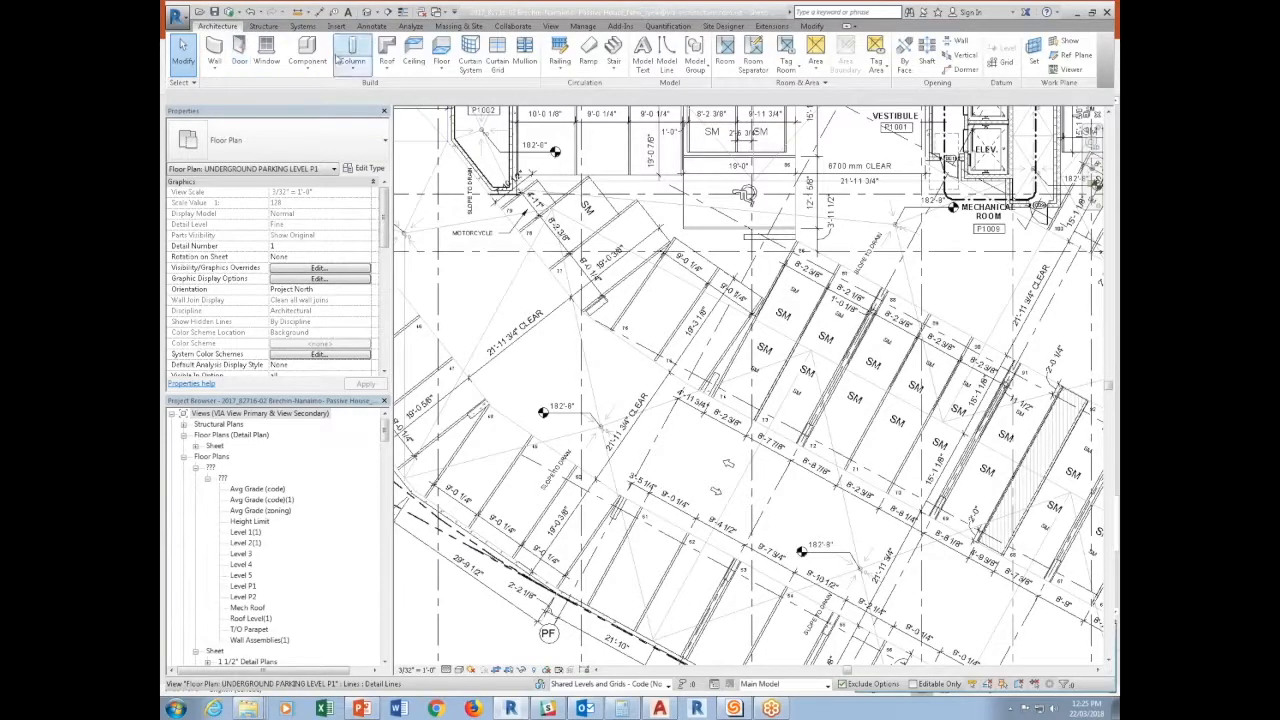
left_click(738, 420)
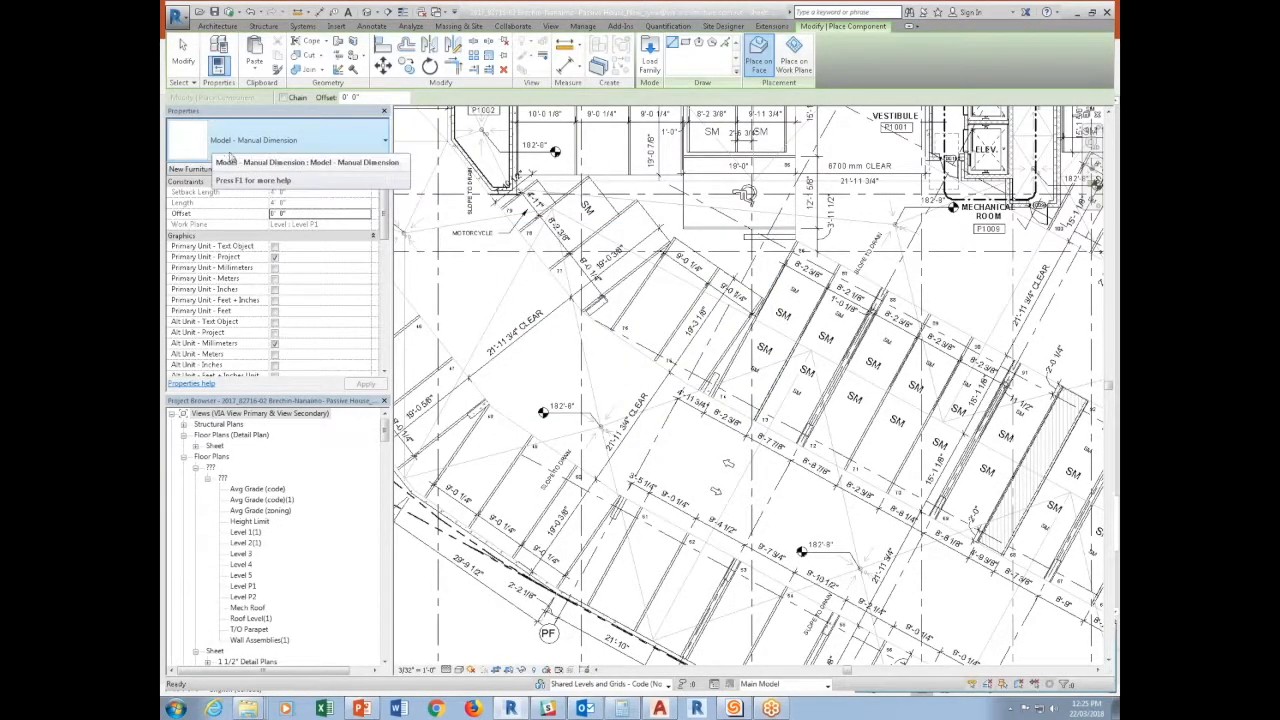
left_click(794, 52)
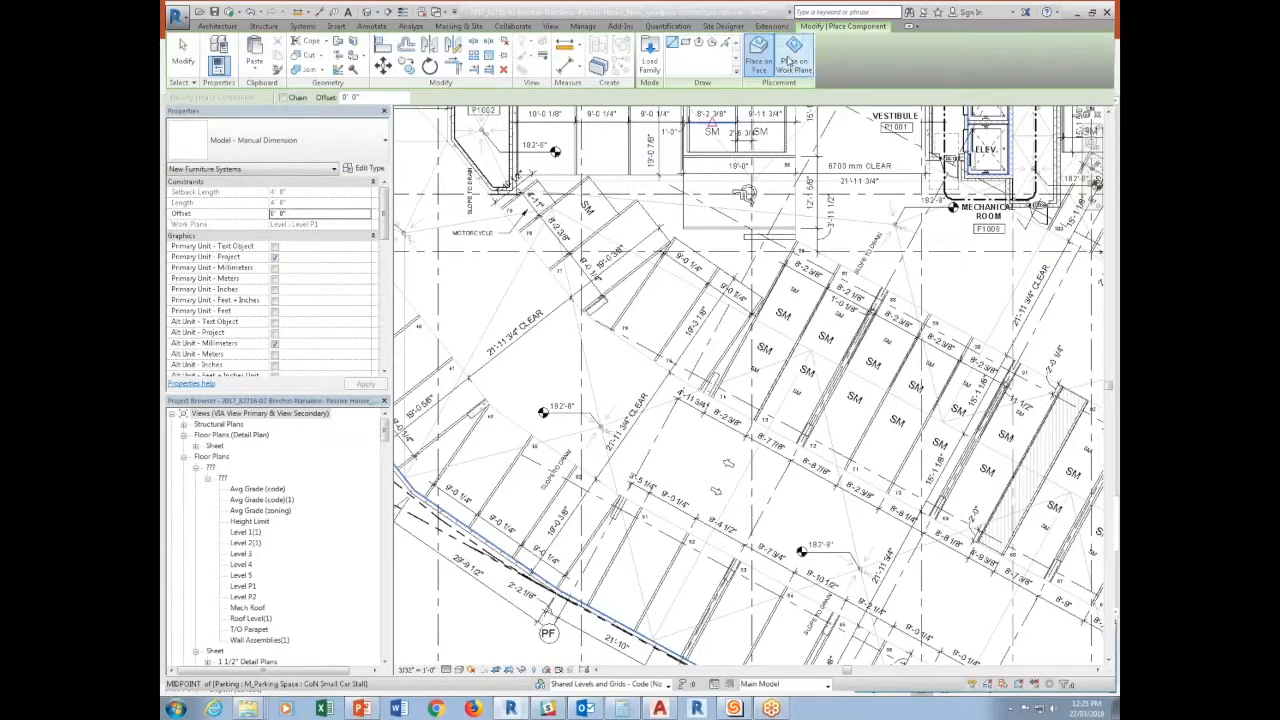
scroll(612, 480, "up", 3)
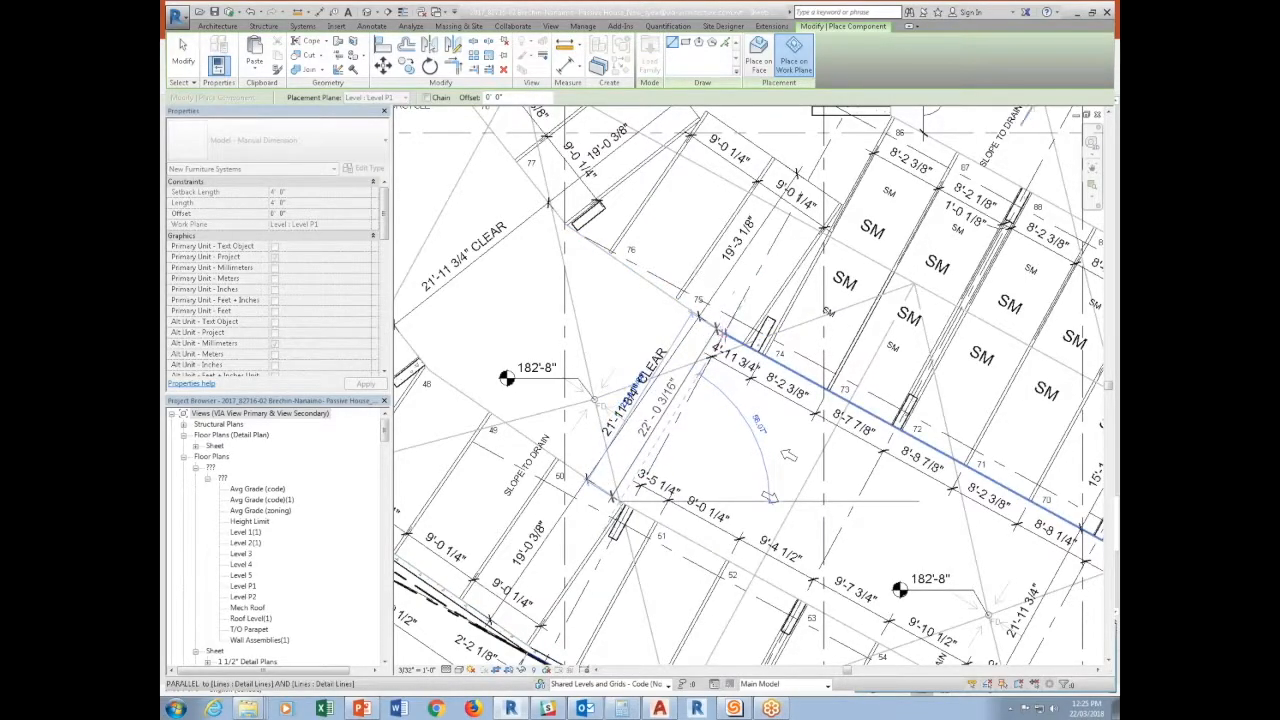
left_click(722, 332)
key("Escape")
key("Escape")
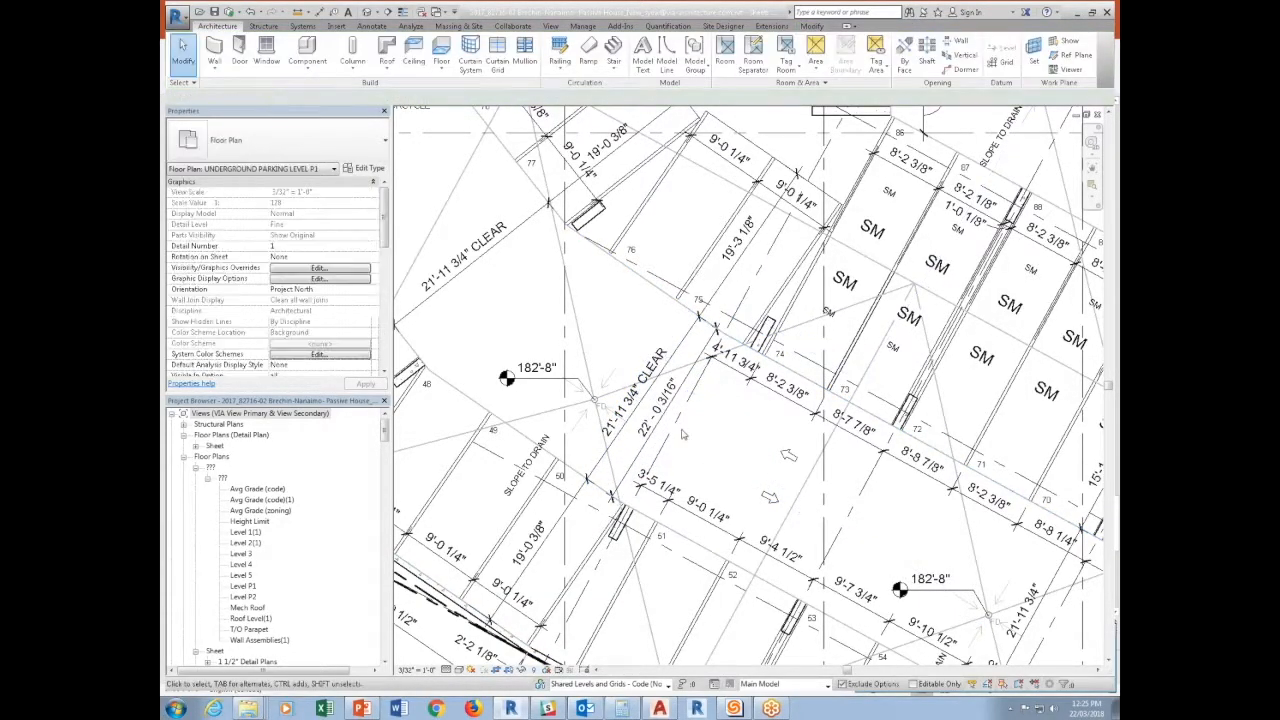
Select the placed manual dimension and open the Level P1 floor plan to check it there.
scroll(659, 418, "up", 2)
left_click(660, 422)
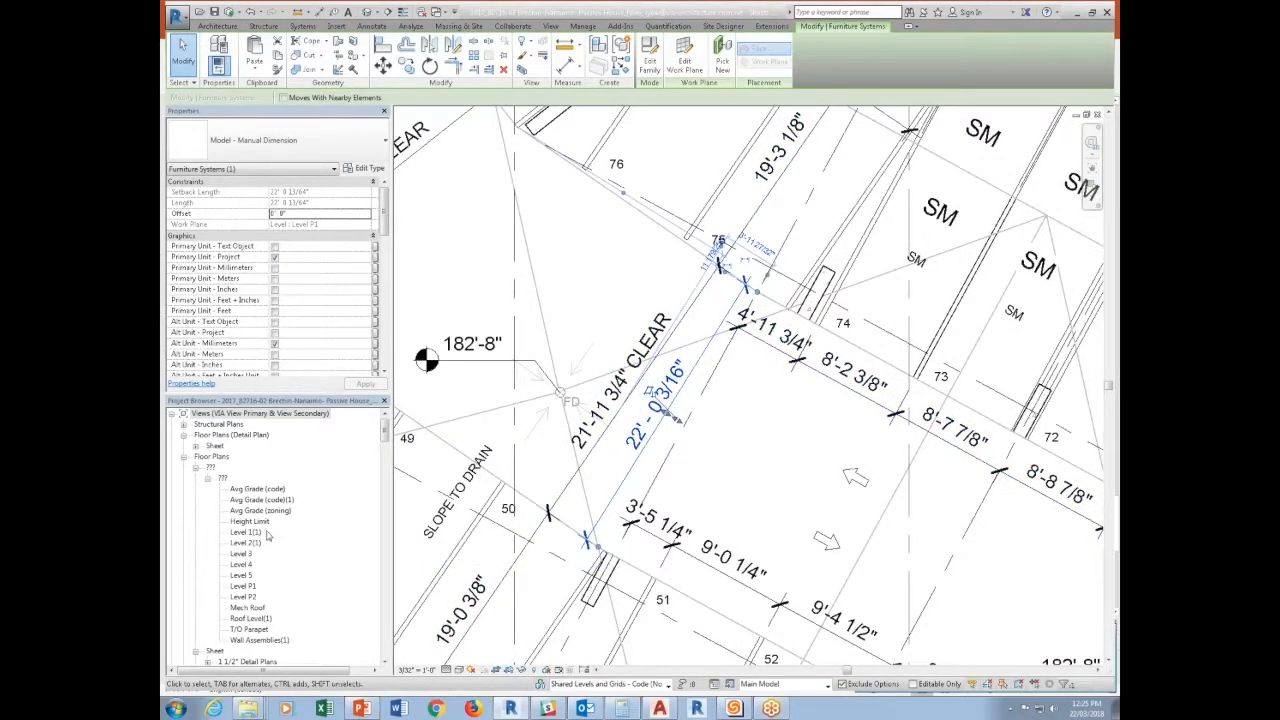
double_click(248, 588)
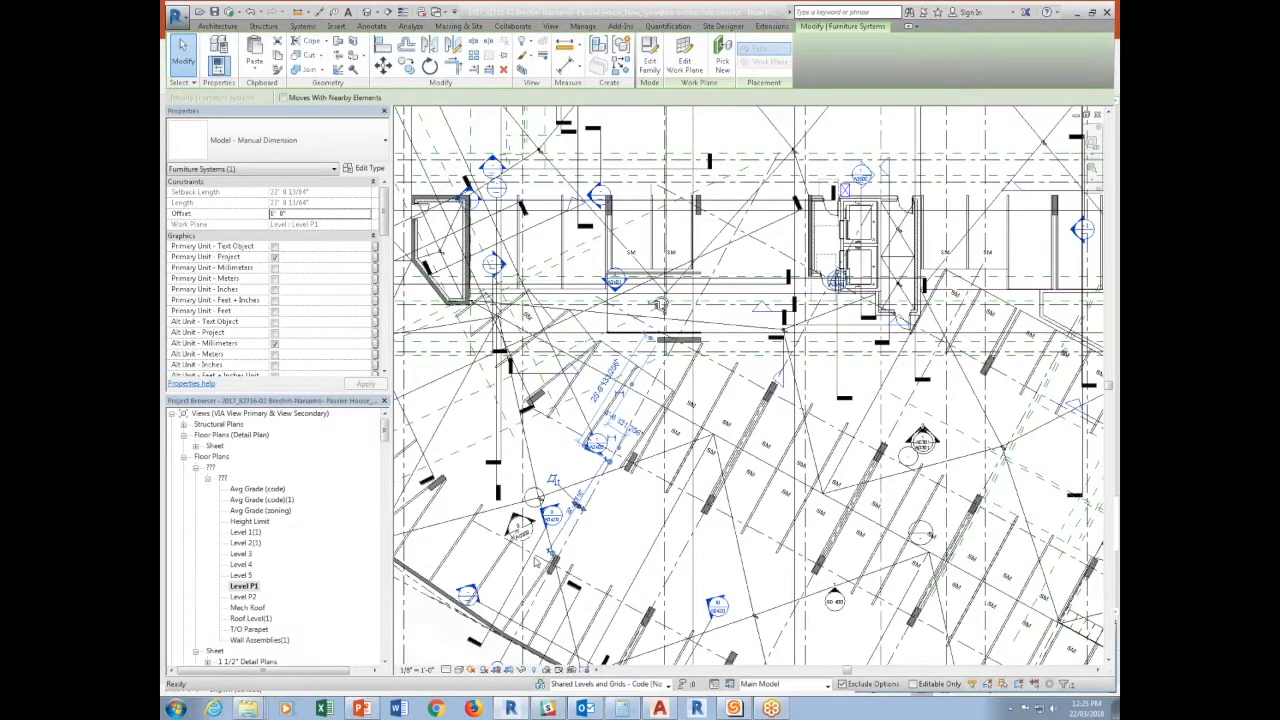
scroll(535, 565, "up", 5)
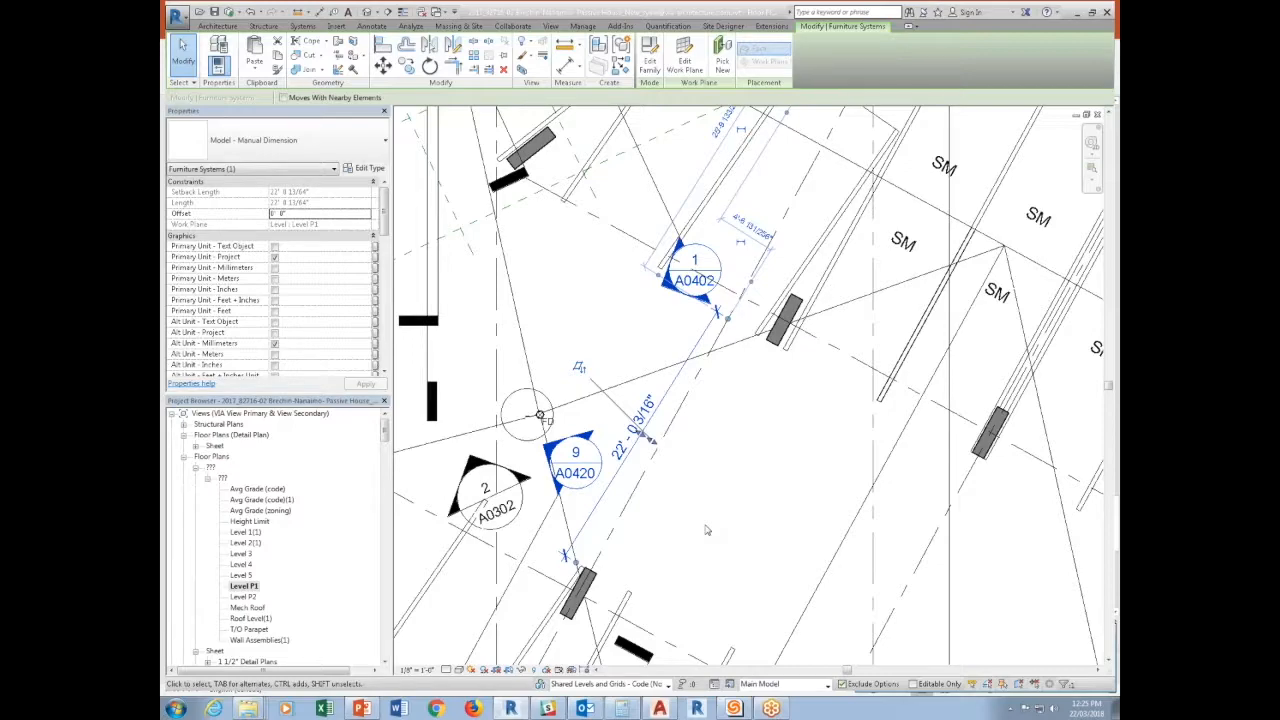
key("Escape")
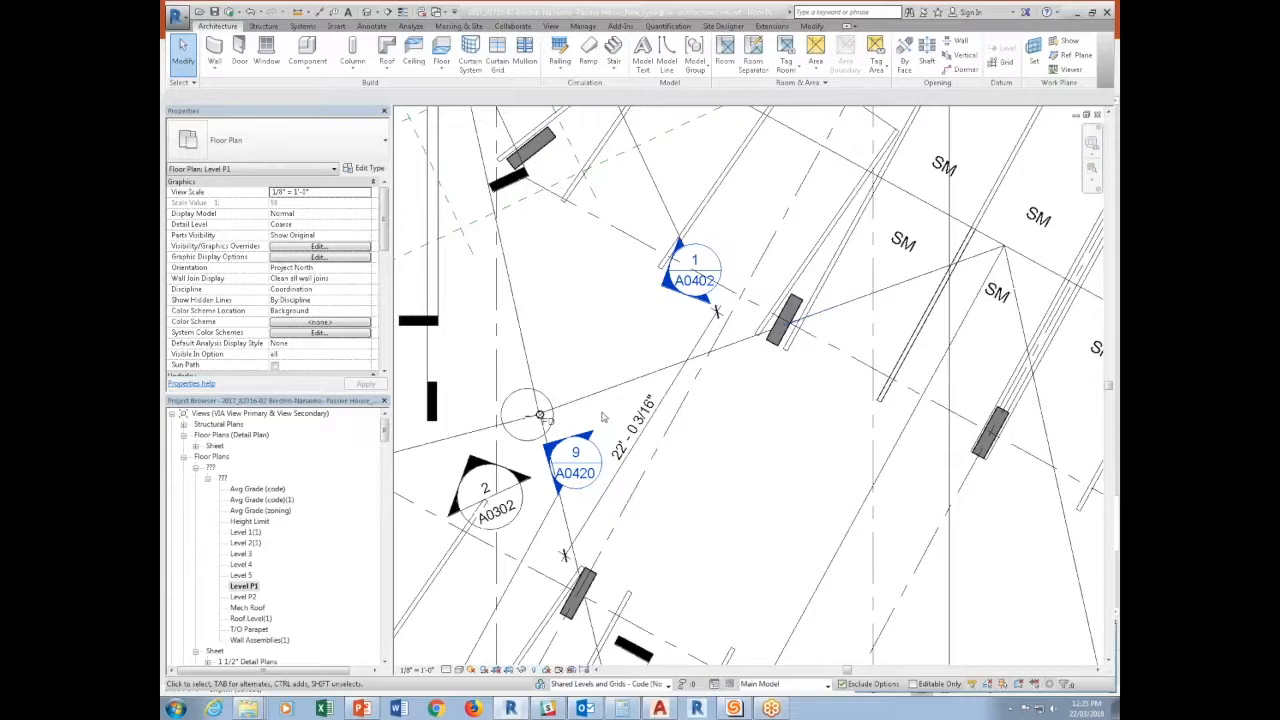
Set Type Comments to "code" in the type properties of the aisle's manual dimension.
left_click(636, 410)
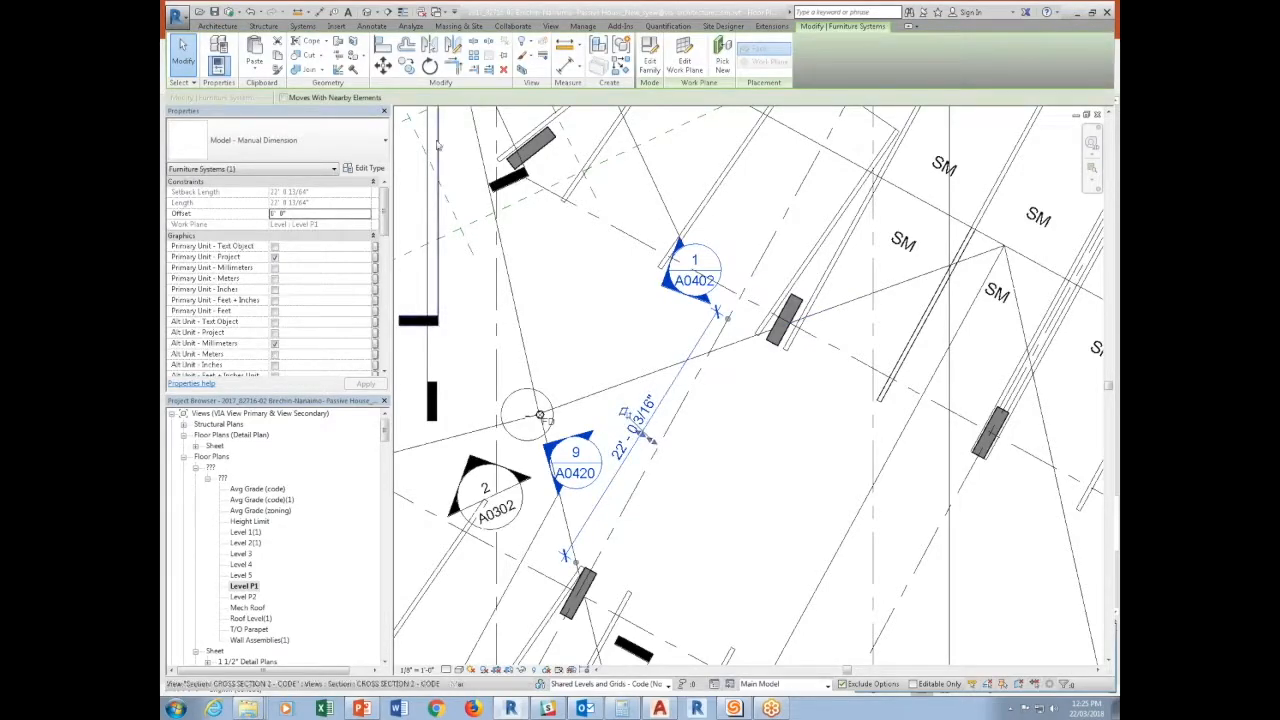
left_click(367, 168)
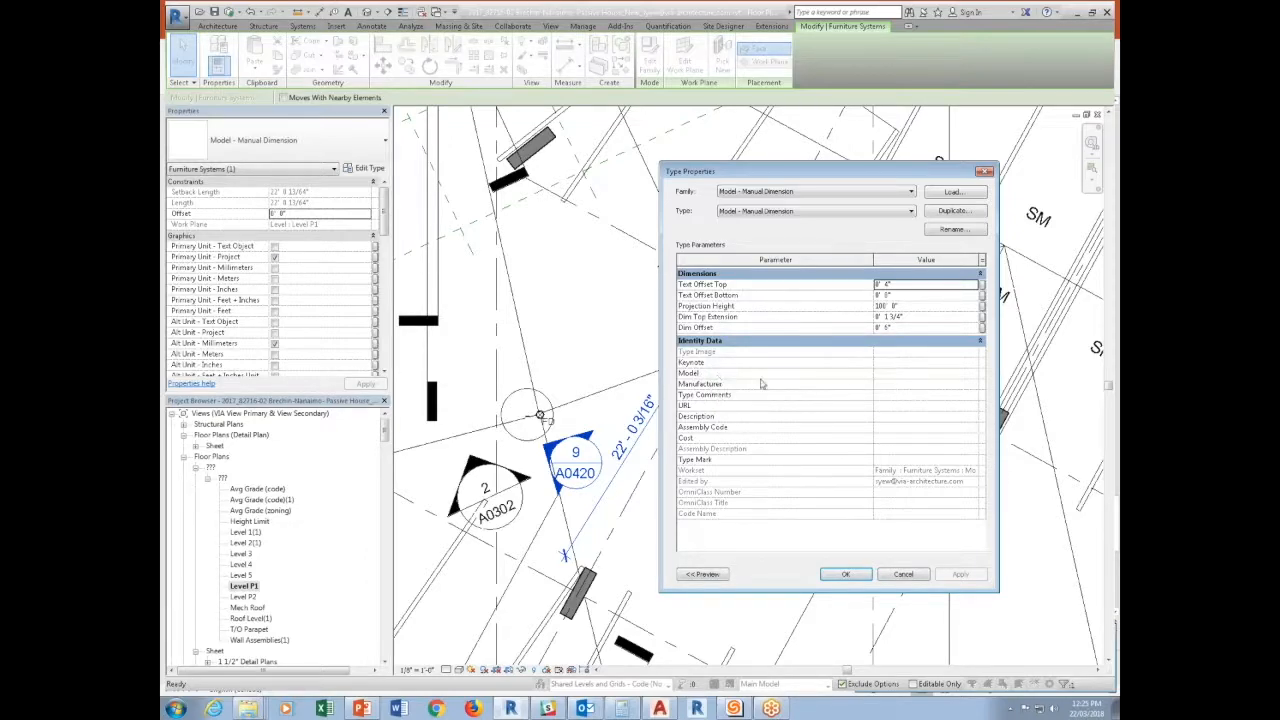
left_click(889, 396)
type("code")
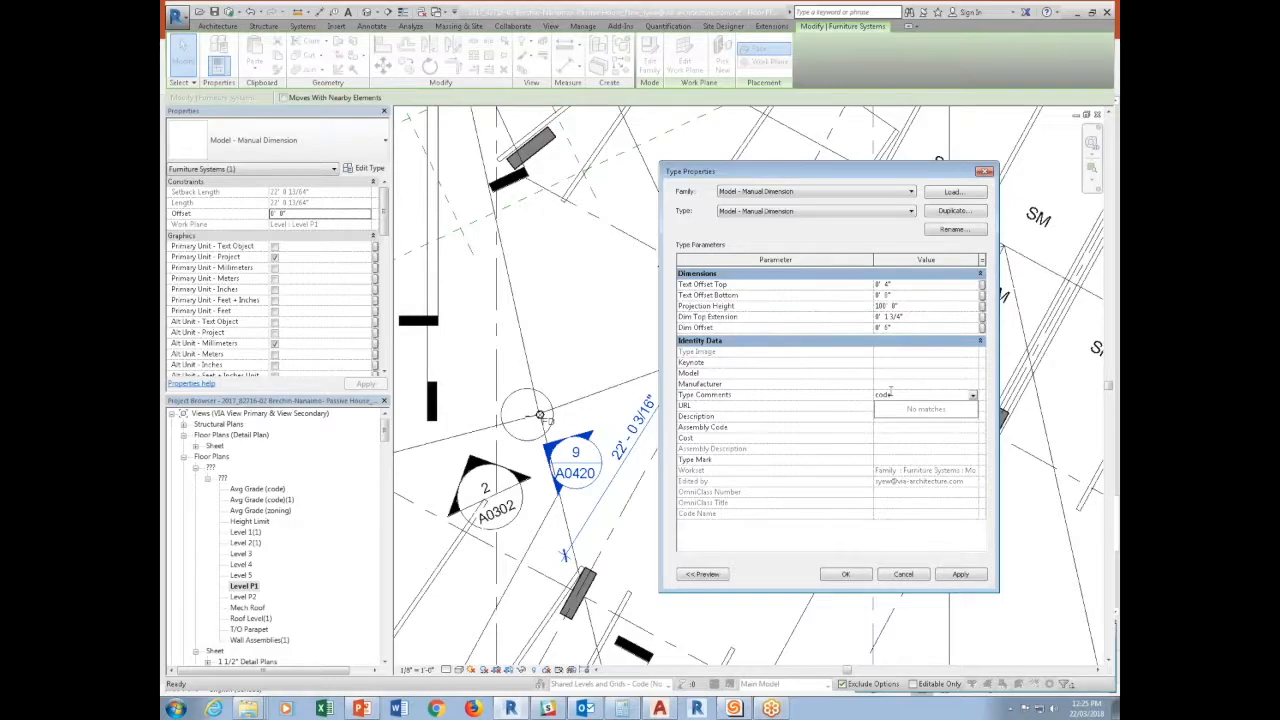
left_click(898, 394)
left_click_drag(913, 398, 873, 395)
type("code")
key("Return")
left_click(860, 576)
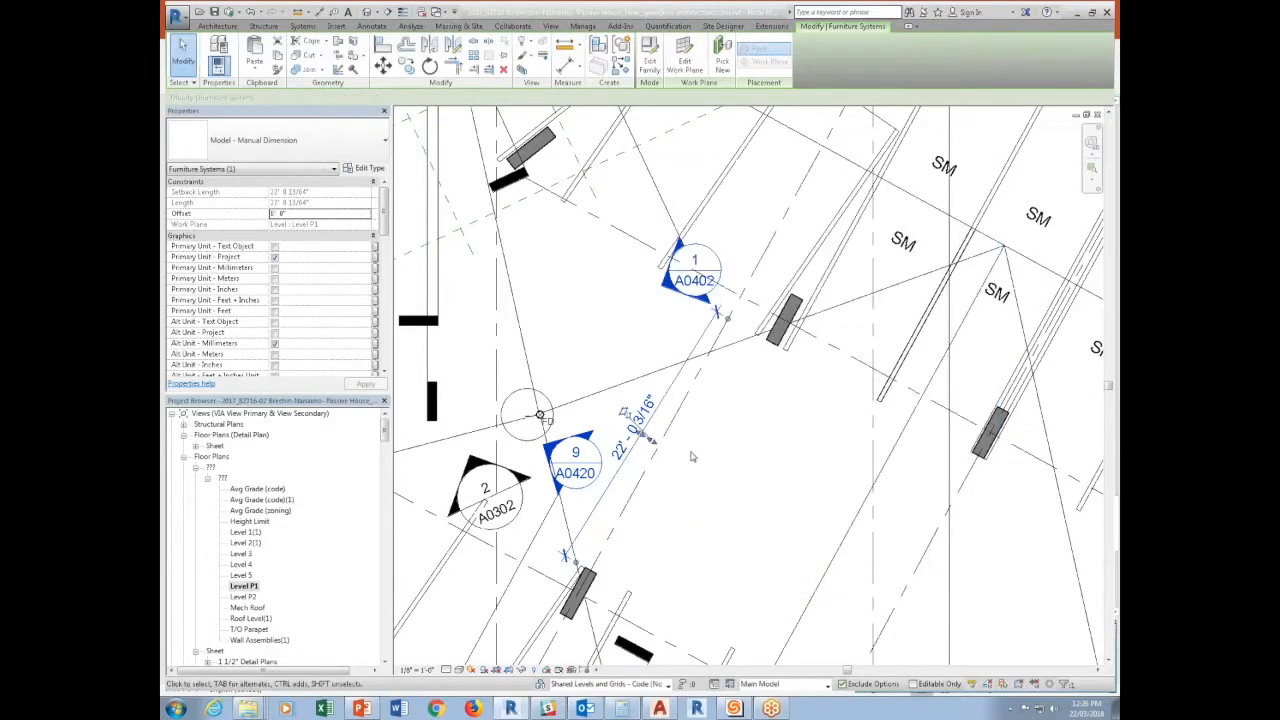
left_click(772, 419)
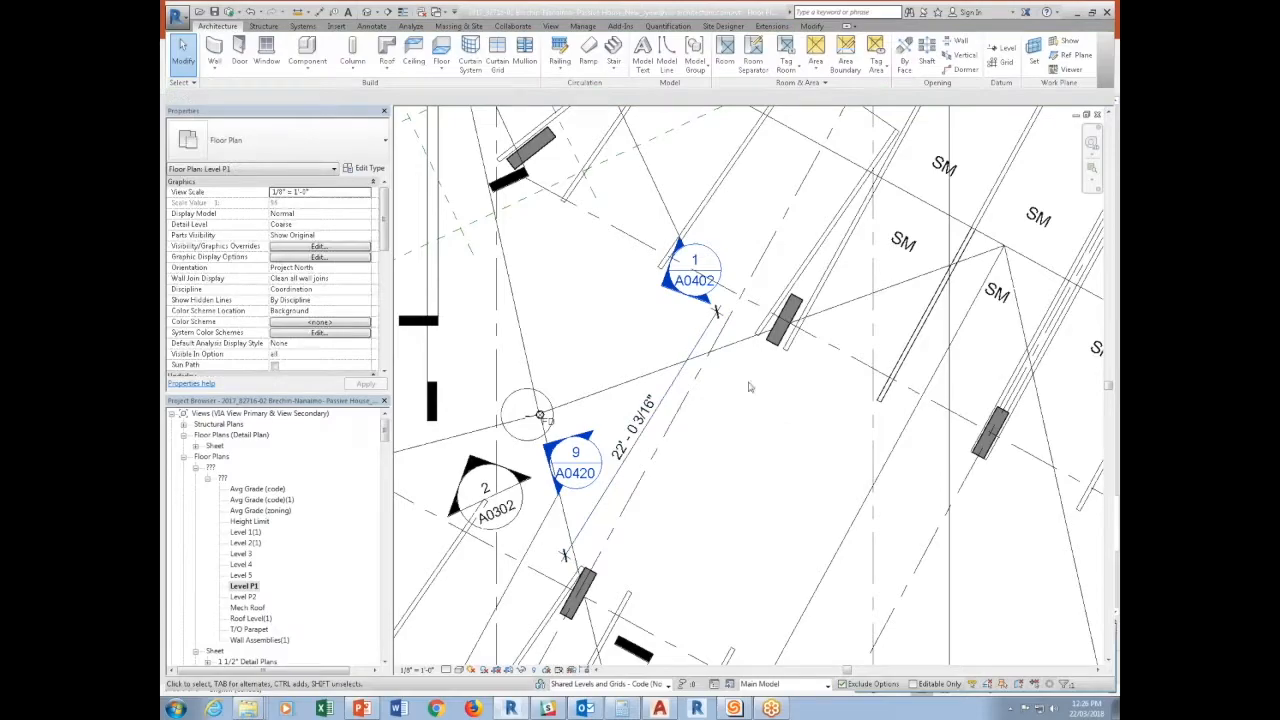
left_click(564, 553)
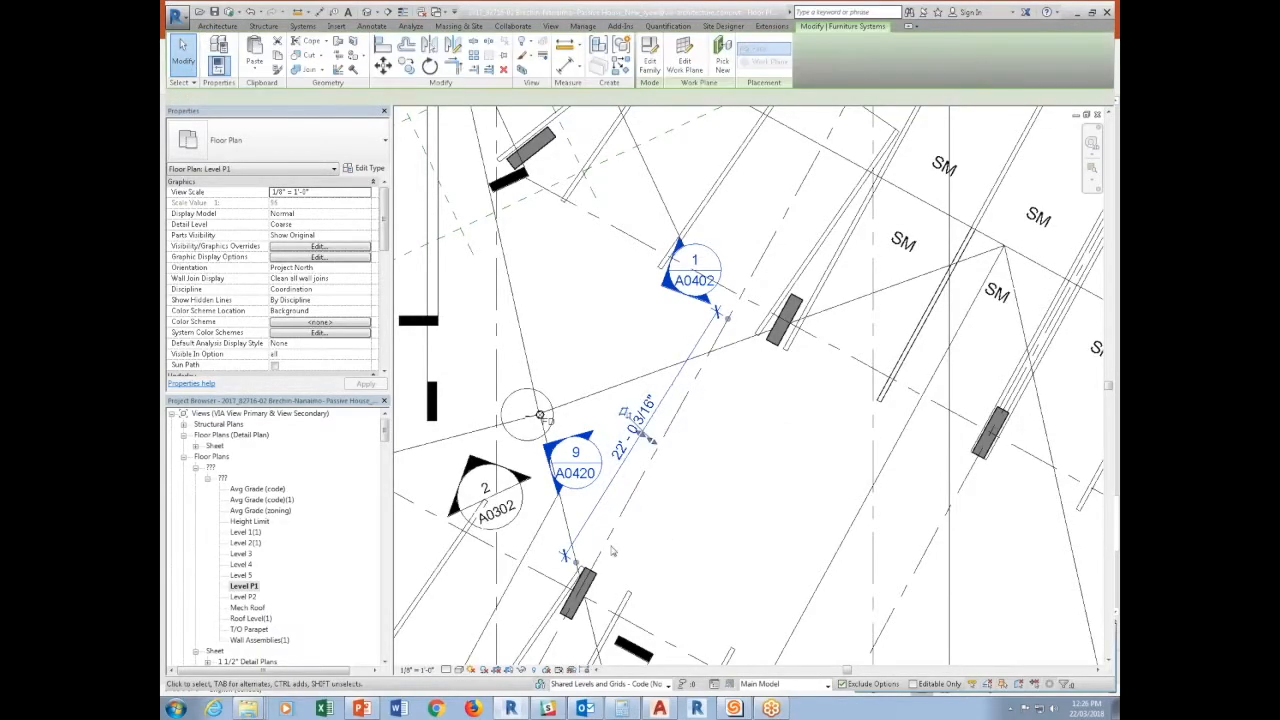
Place a horizontal Model - Manual Dimension about 22 feet long from the disabled parking stall's edge to the elevator core wall.
scroll(612, 547, "down", 3)
middle_click_drag(765, 279, 608, 402)
scroll(826, 241, "up", 2)
left_click(622, 67)
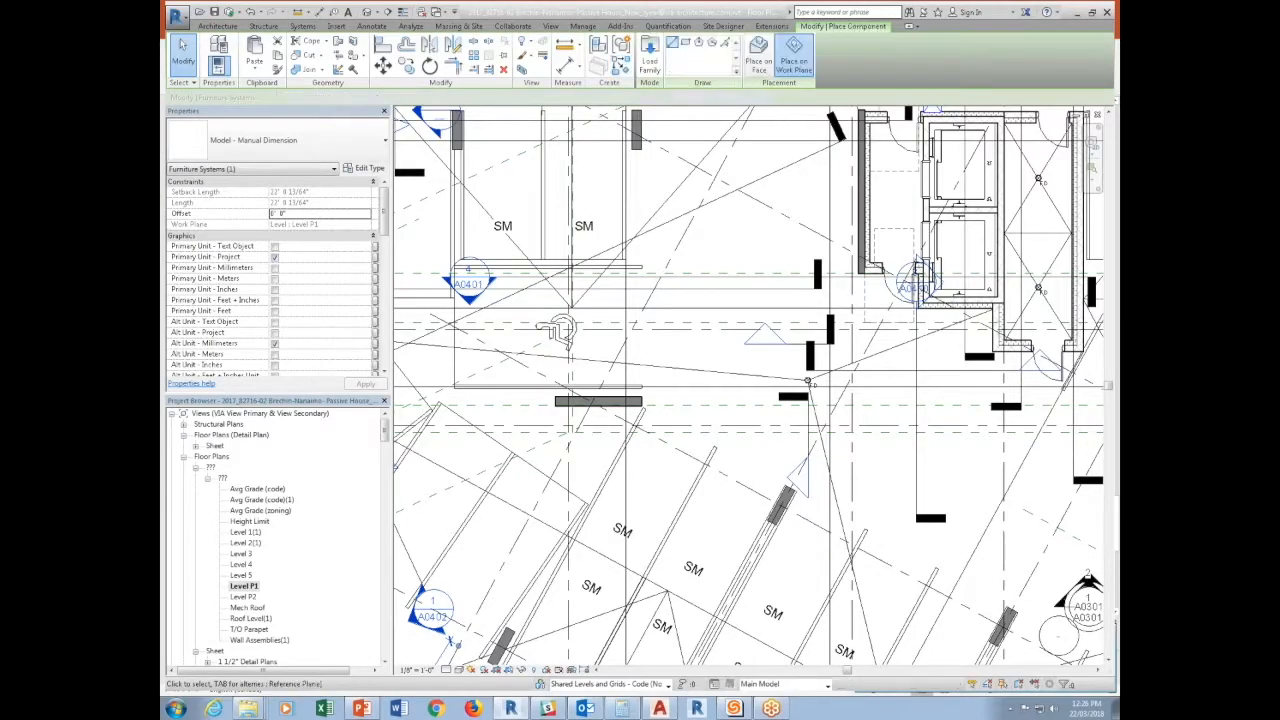
left_click(640, 257)
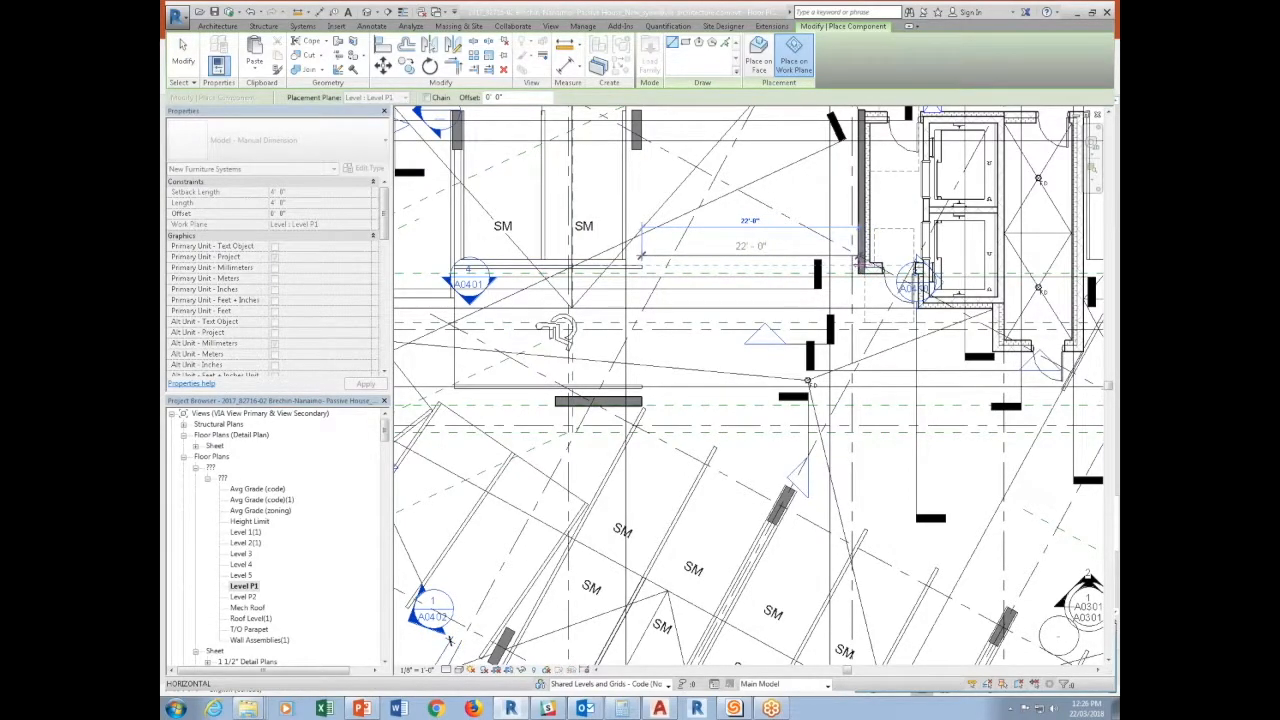
left_click(858, 263)
Place another manual dimension about 22 feet long, diagonally between the column below the stair core and the angled stalls opposite.
middle_click_drag(858, 263, 638, 250)
left_click(788, 345)
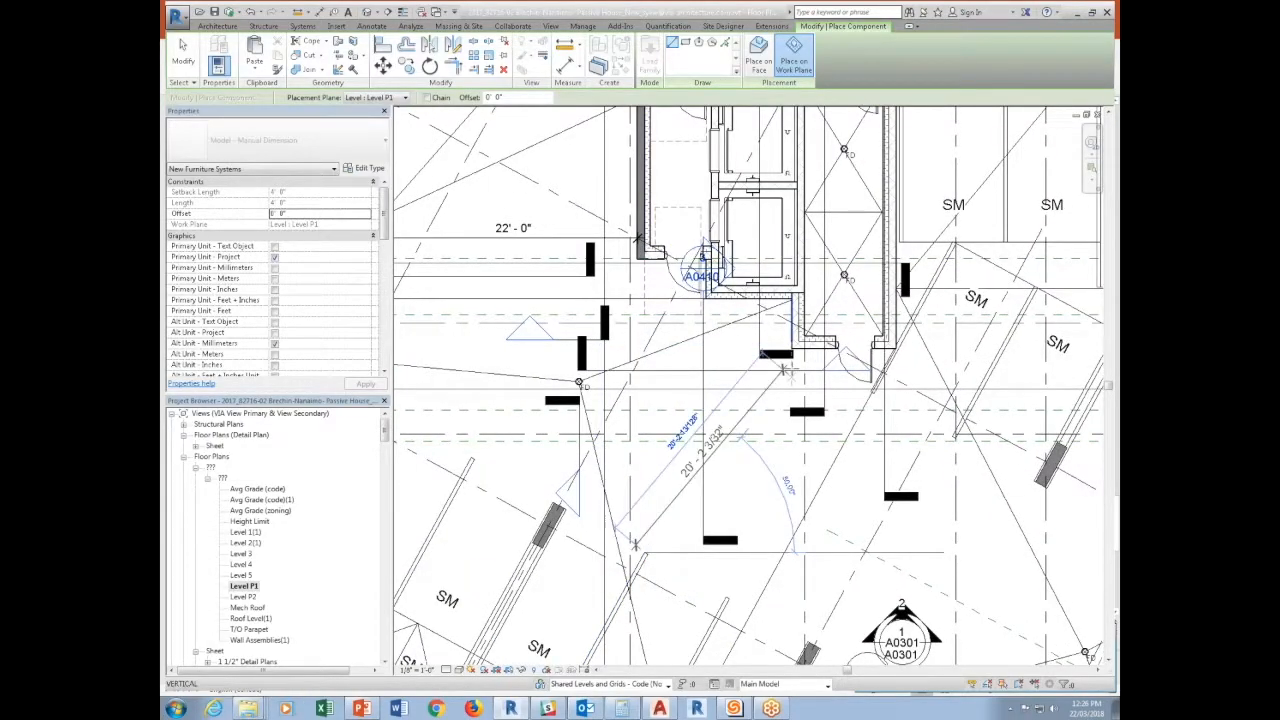
left_click(636, 542)
Place a third manual dimension about 22 feet long, from the column beside the A0301 marker to the SM stalls across the aisle.
middle_click_drag(858, 578, 565, 537)
scroll(565, 537, "up", 1)
left_click(517, 614)
left_click(658, 364)
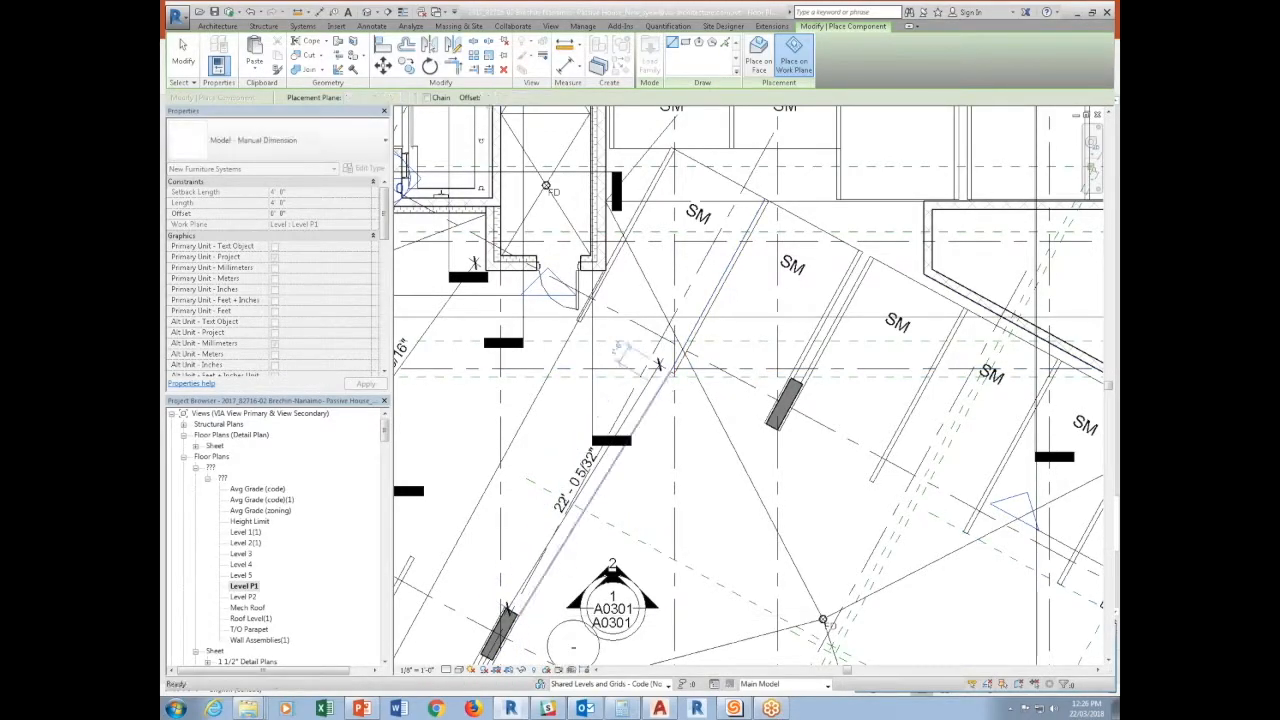
key("Escape")
key("Escape")
Shorten the manual dimension beside the A0301 marker to about 18'-6" by pulling back its stall-side end.
left_click(660, 372)
left_click_drag(660, 368, 641, 407)
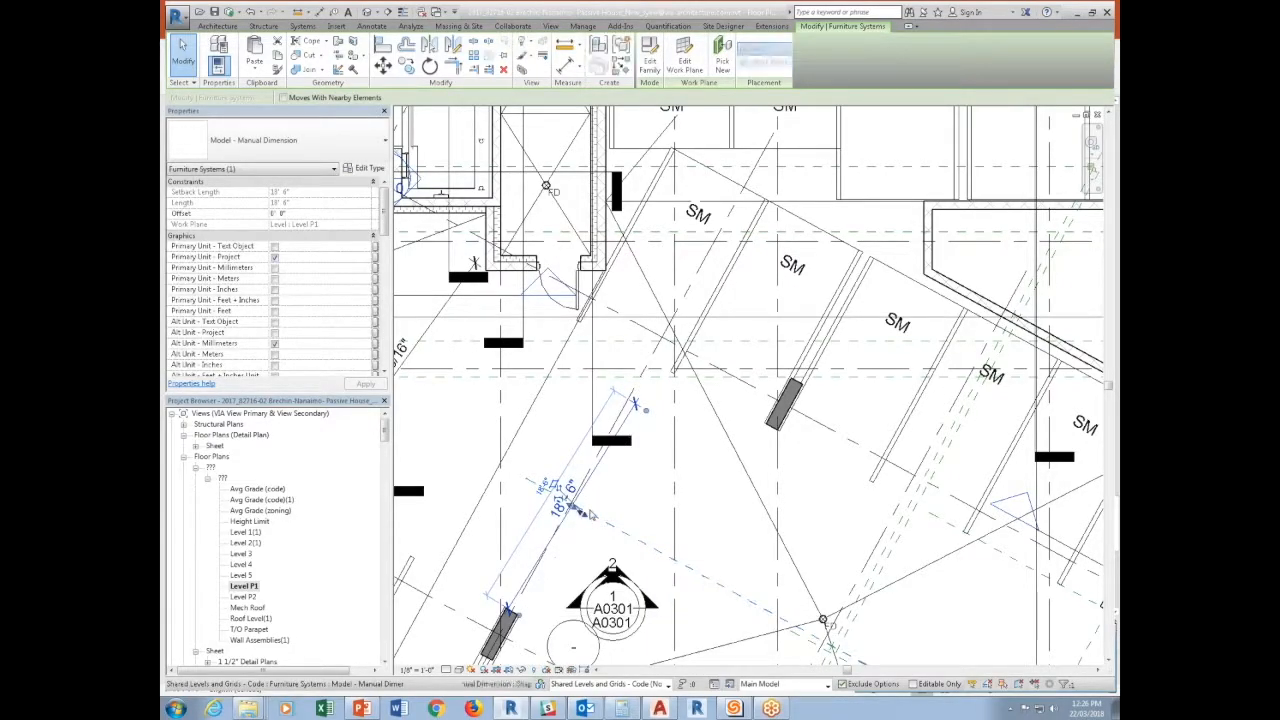
key("Escape")
middle_click_drag(668, 517, 762, 530)
scroll(762, 530, "up", 1)
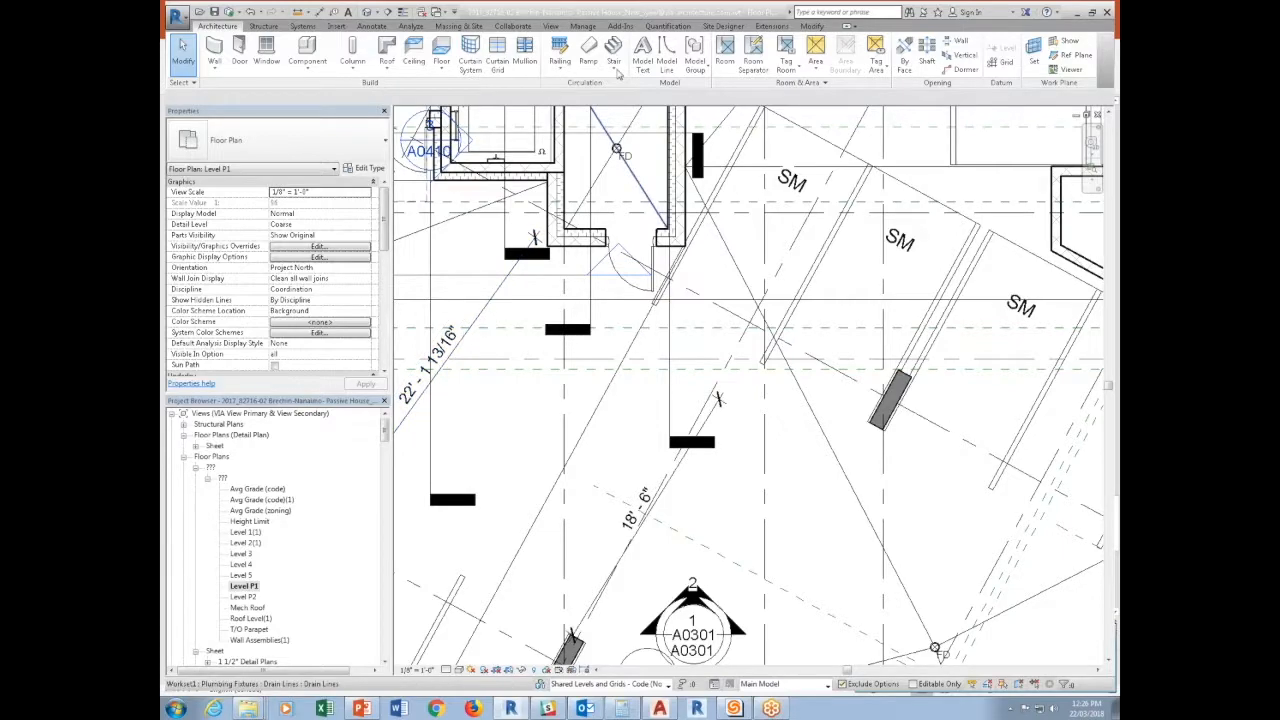
Create a new building component schedule for the Furniture Systems category in Phase 1.
left_click(551, 25)
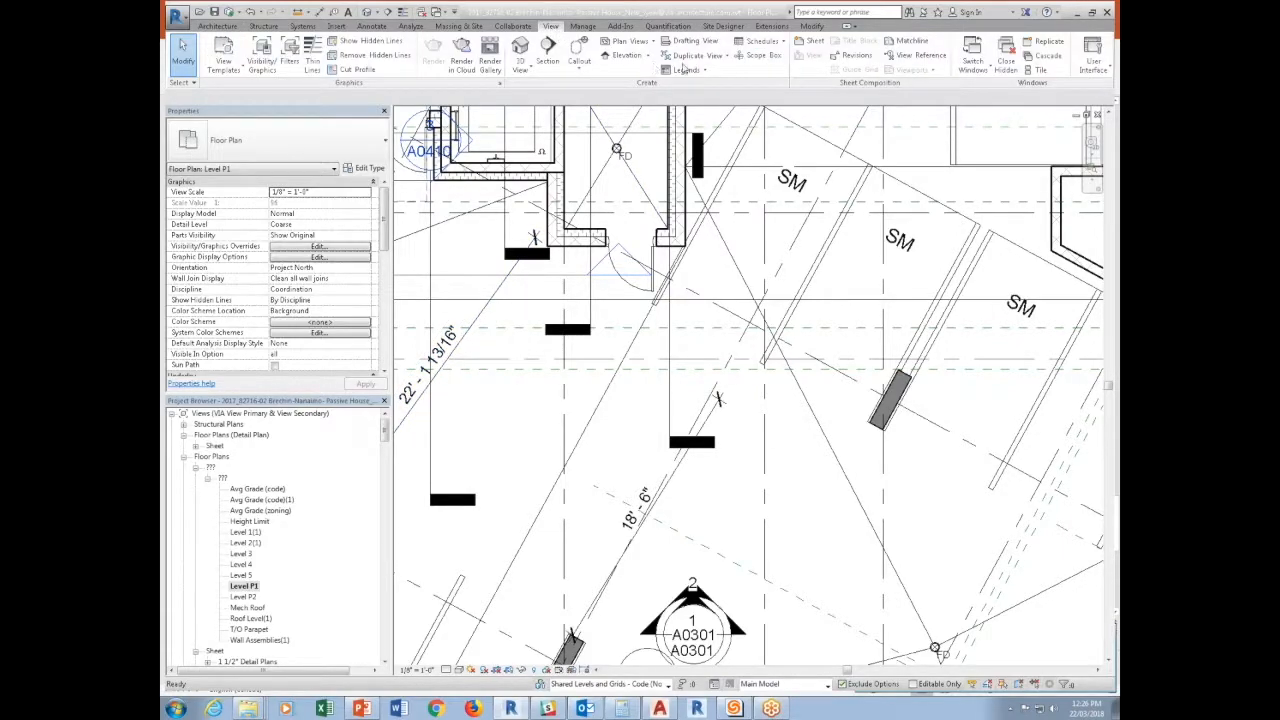
left_click(752, 43)
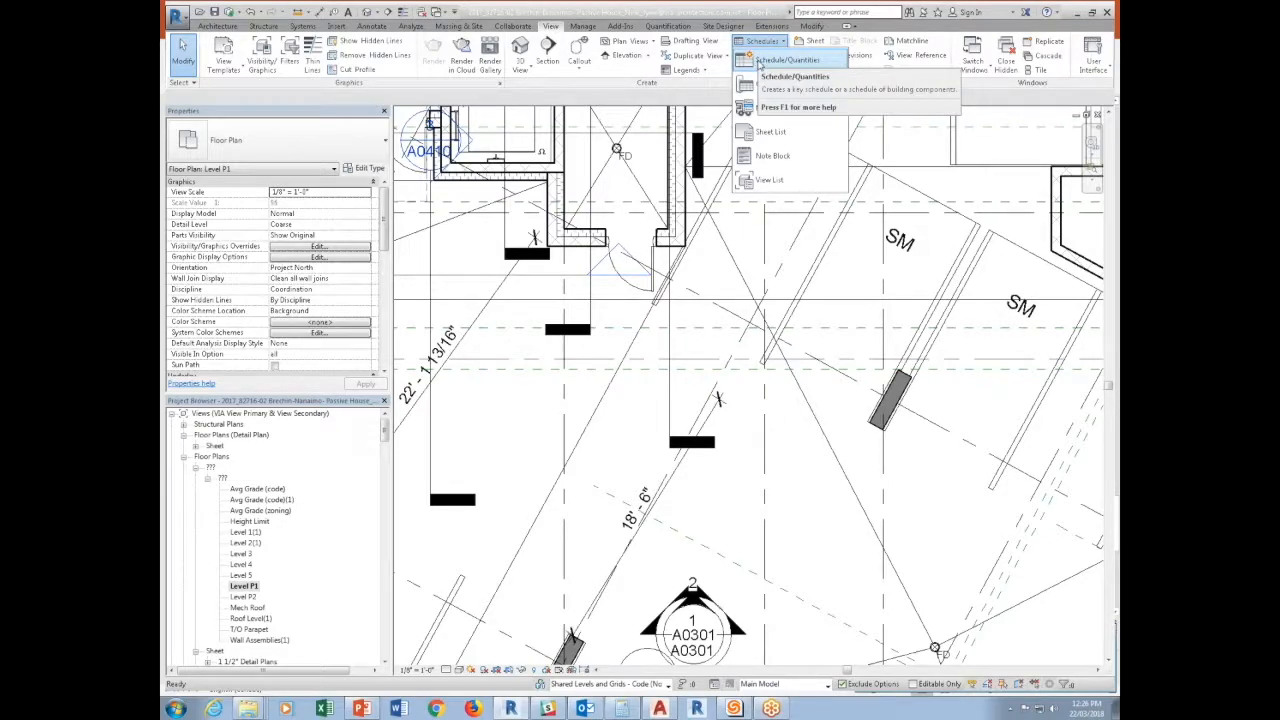
left_click(759, 62)
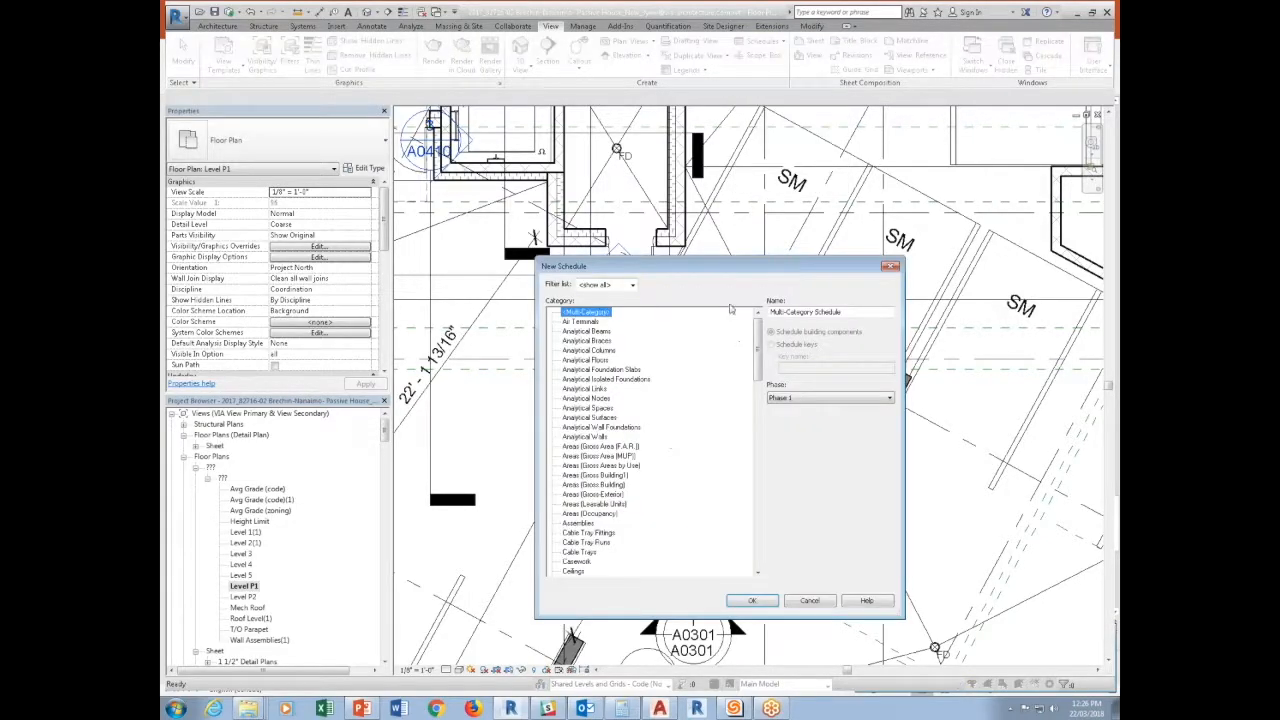
left_click(604, 447)
left_click(584, 401)
key("f")
scroll(580, 545, "down", 2)
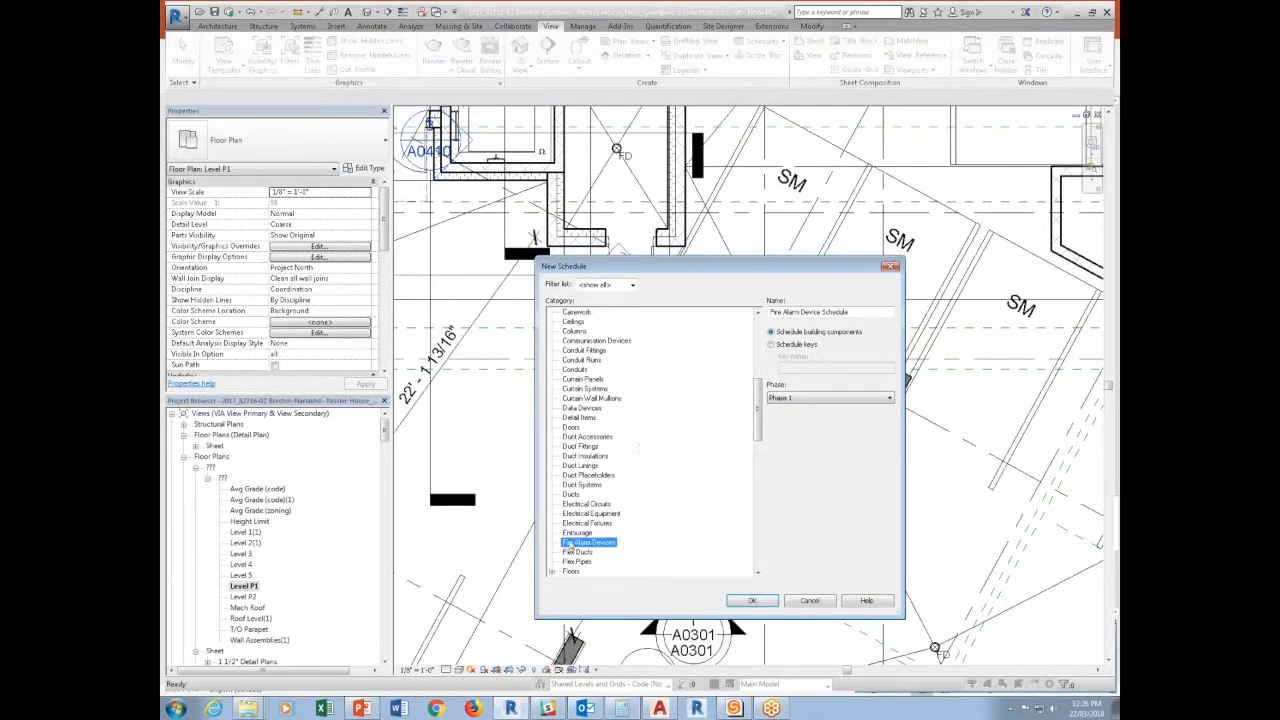
left_click(588, 543)
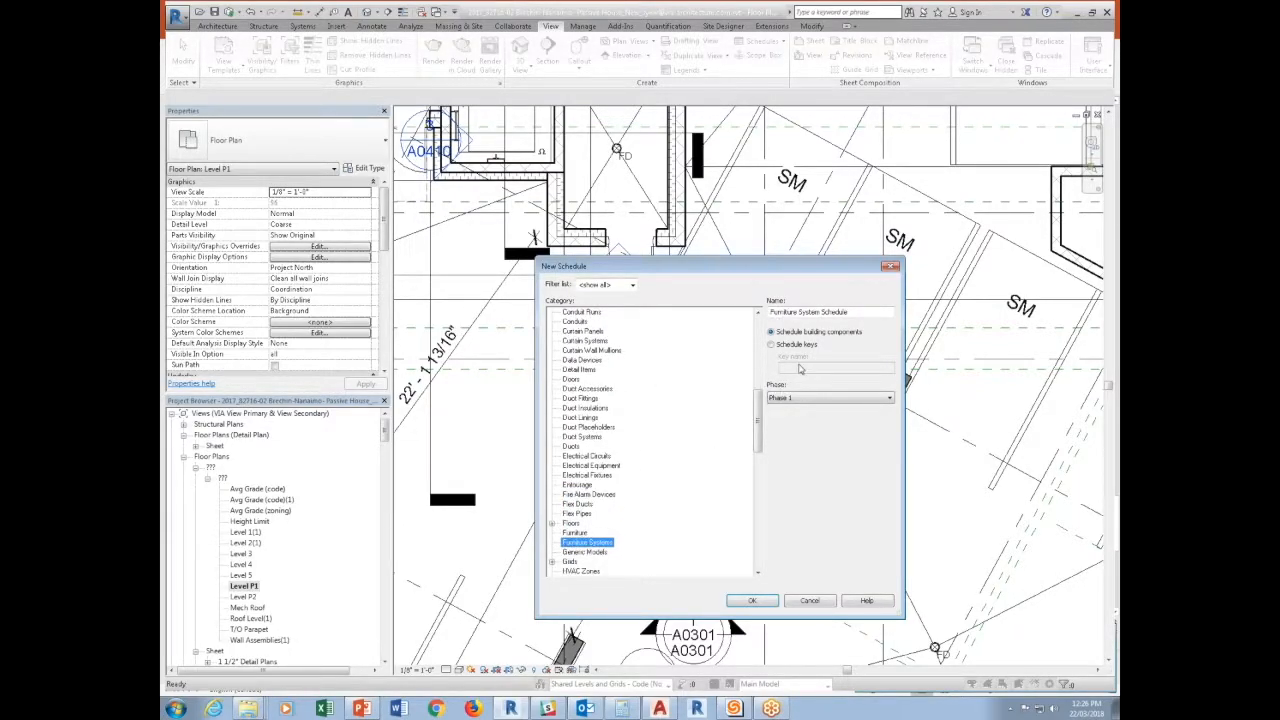
left_click(758, 603)
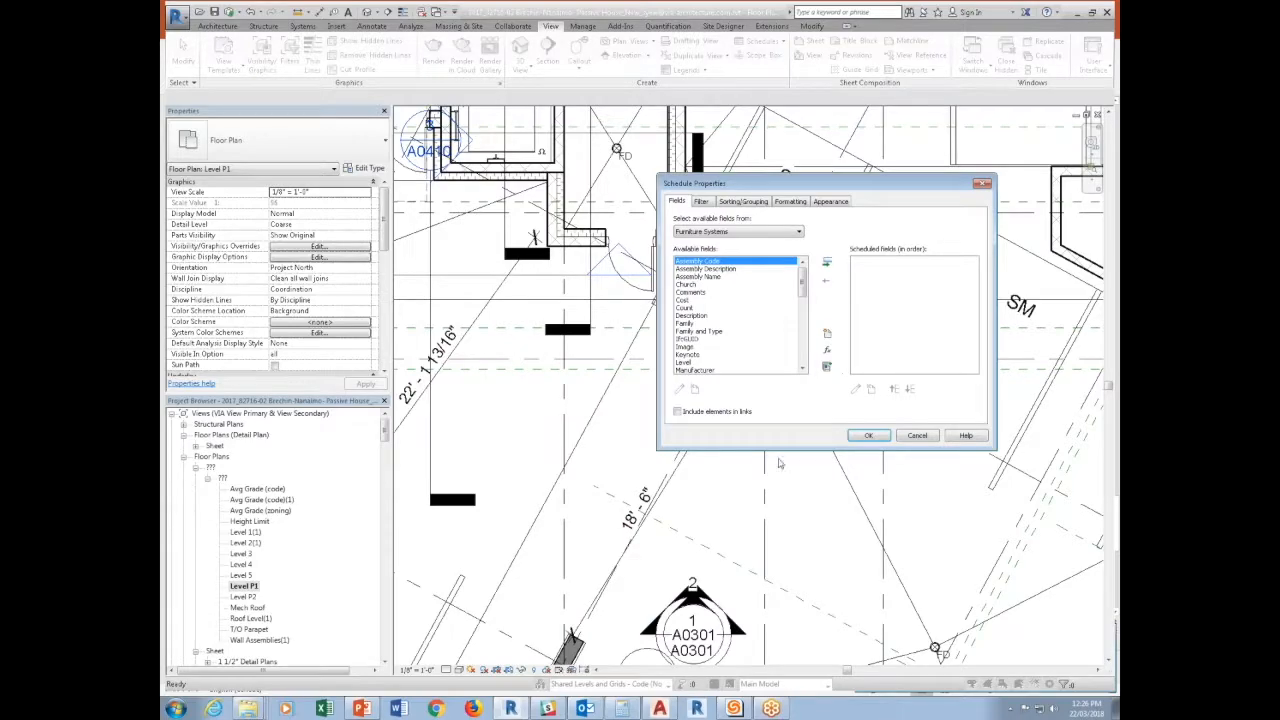
Include the Type Comments field in the schedule and filter it to Type Comments equals "code".
left_click_drag(801, 283, 803, 311)
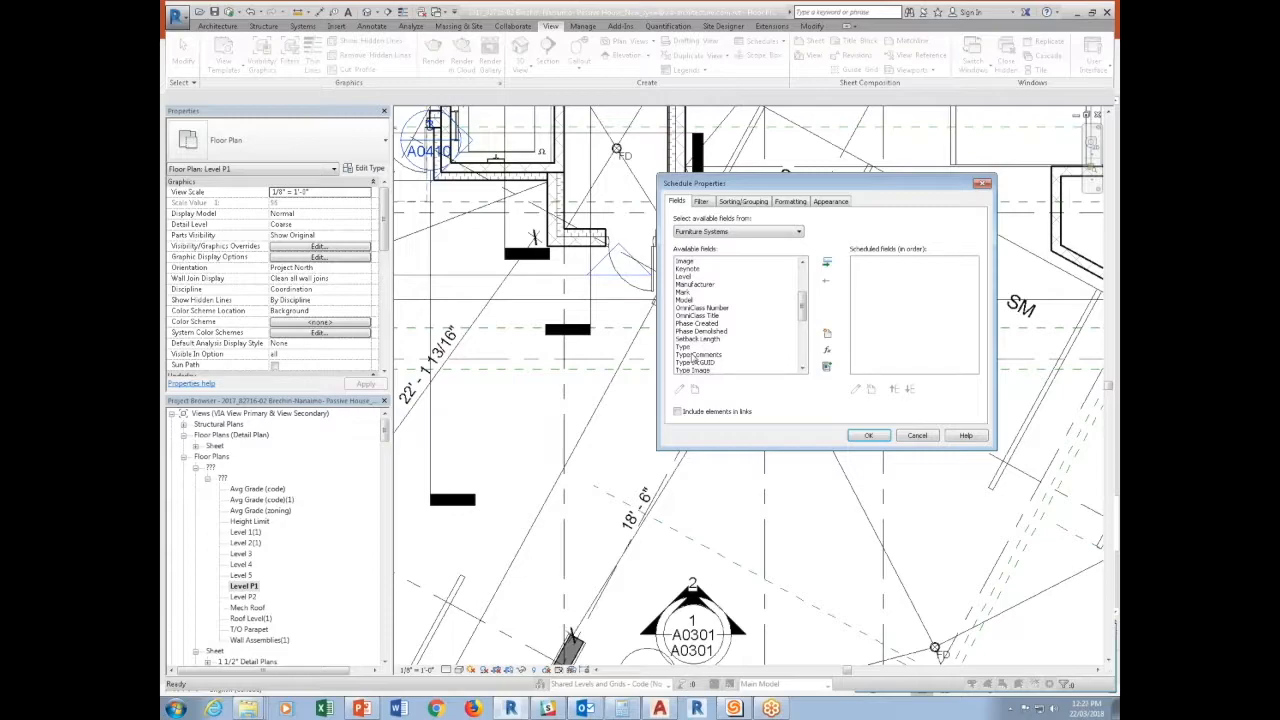
left_click(795, 354)
left_click(827, 263)
left_click(699, 201)
left_click(757, 221)
left_click(752, 244)
left_click(975, 220)
left_click(950, 234)
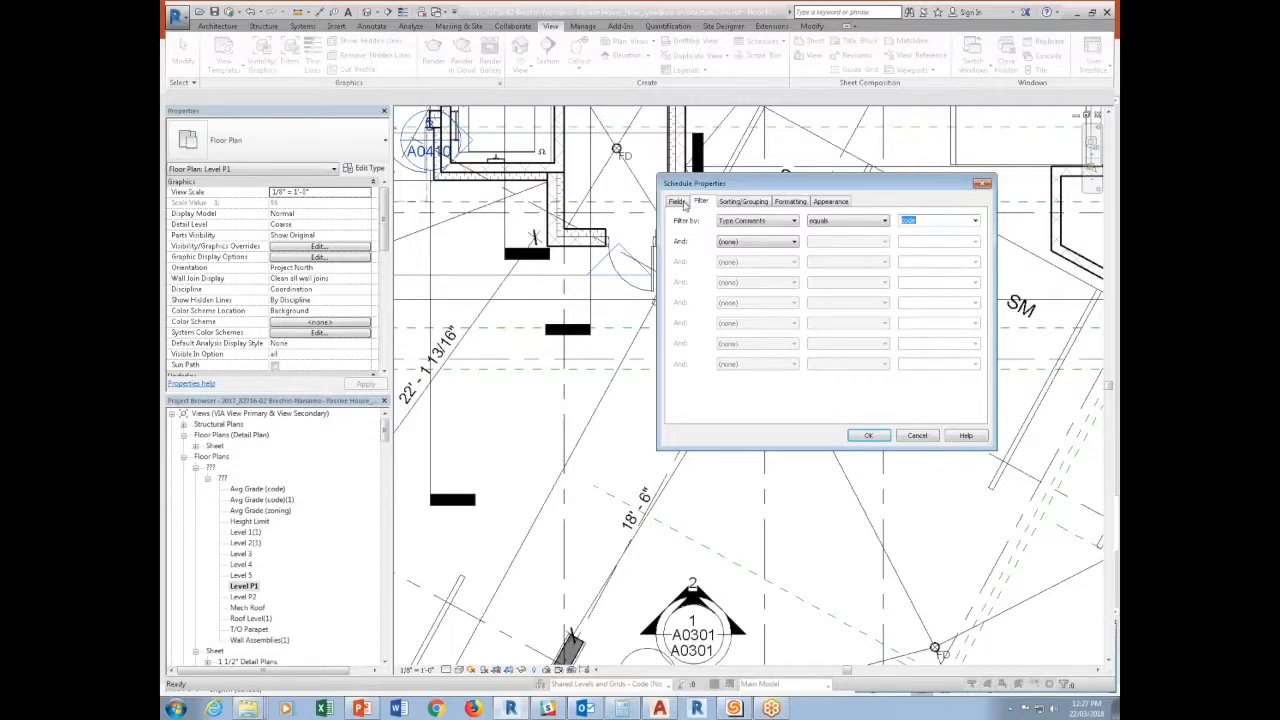
Include Setback Length as the second scheduled field and generate the furniture system schedule.
left_click(684, 202)
left_click_drag(801, 284, 802, 310)
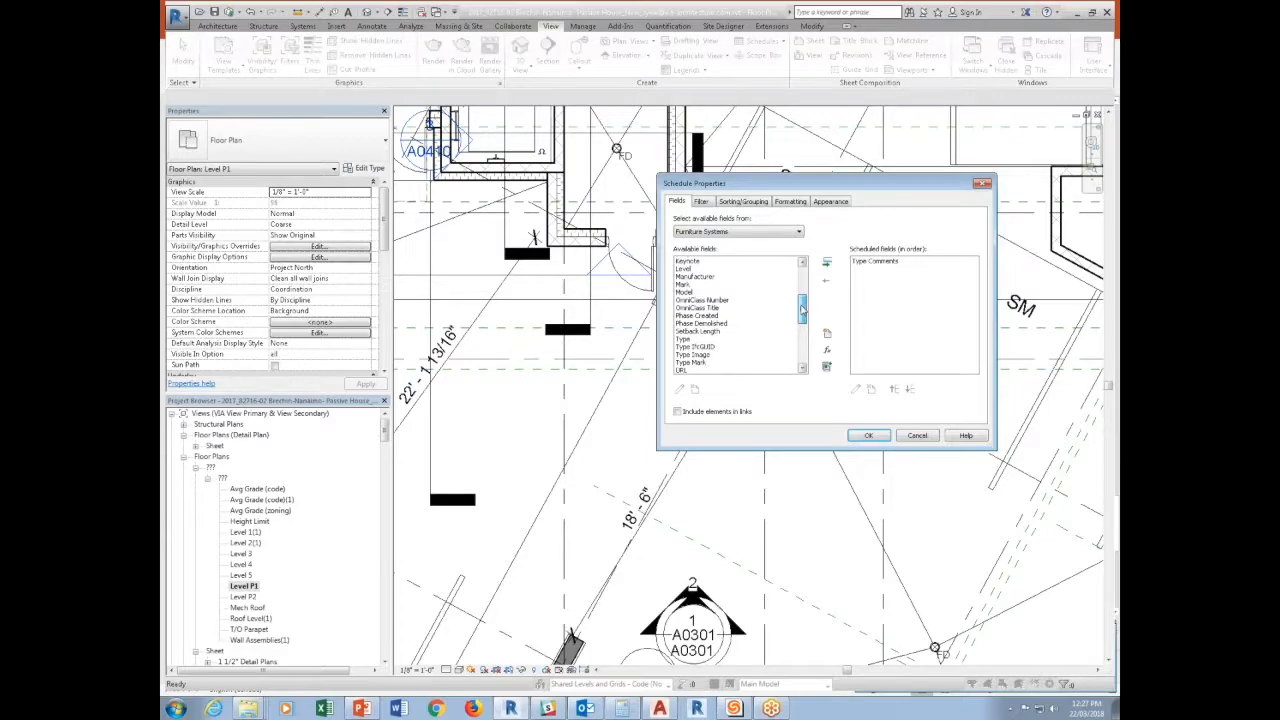
left_click(701, 331)
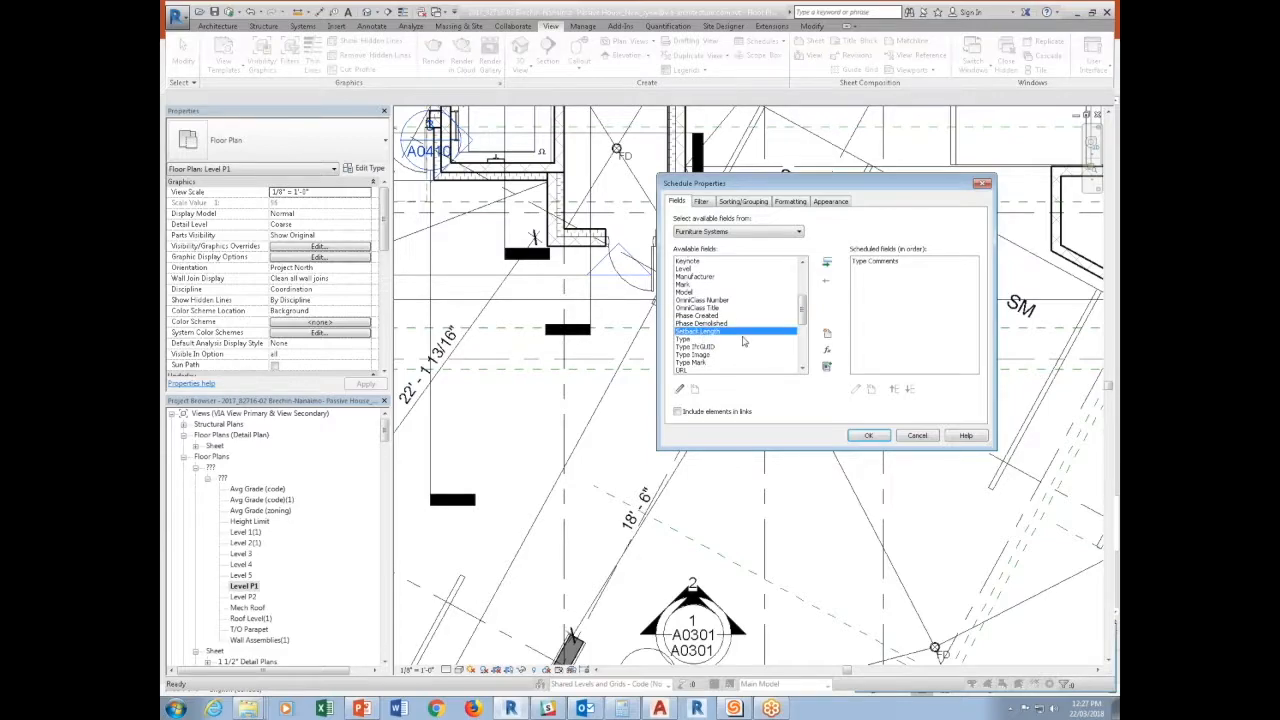
left_click(826, 262)
left_click_drag(807, 316, 807, 341)
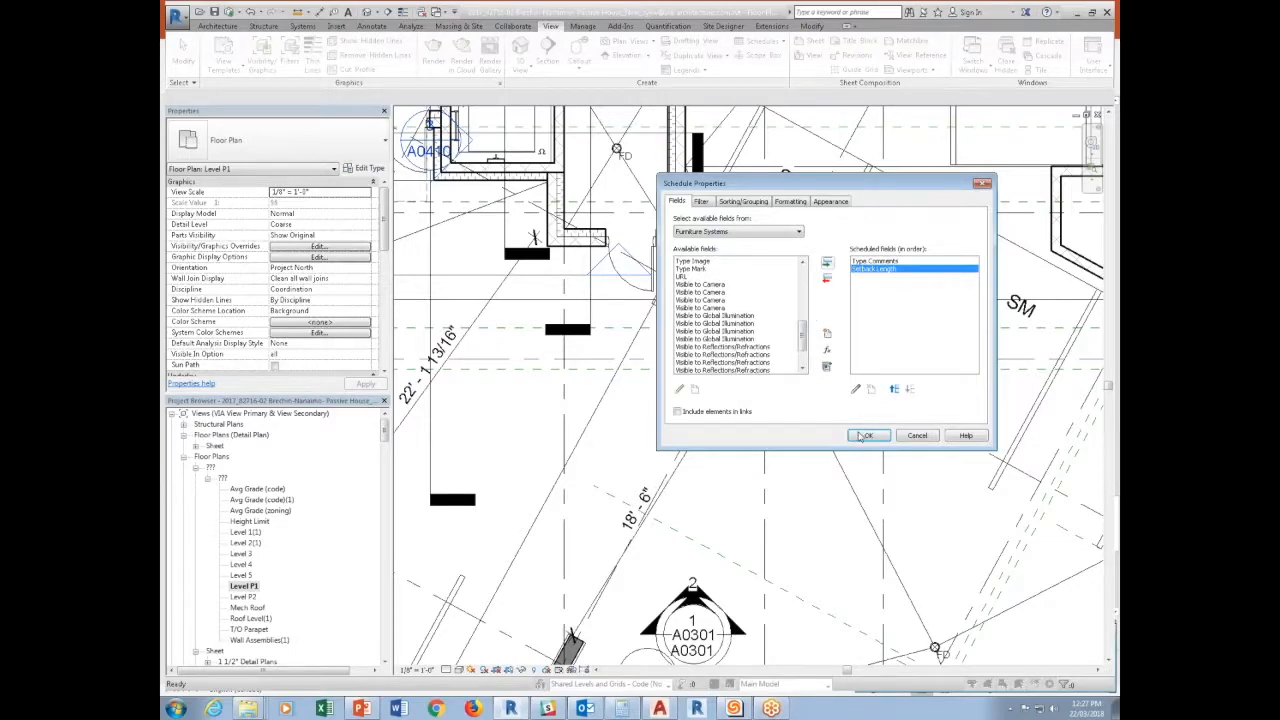
left_click(864, 436)
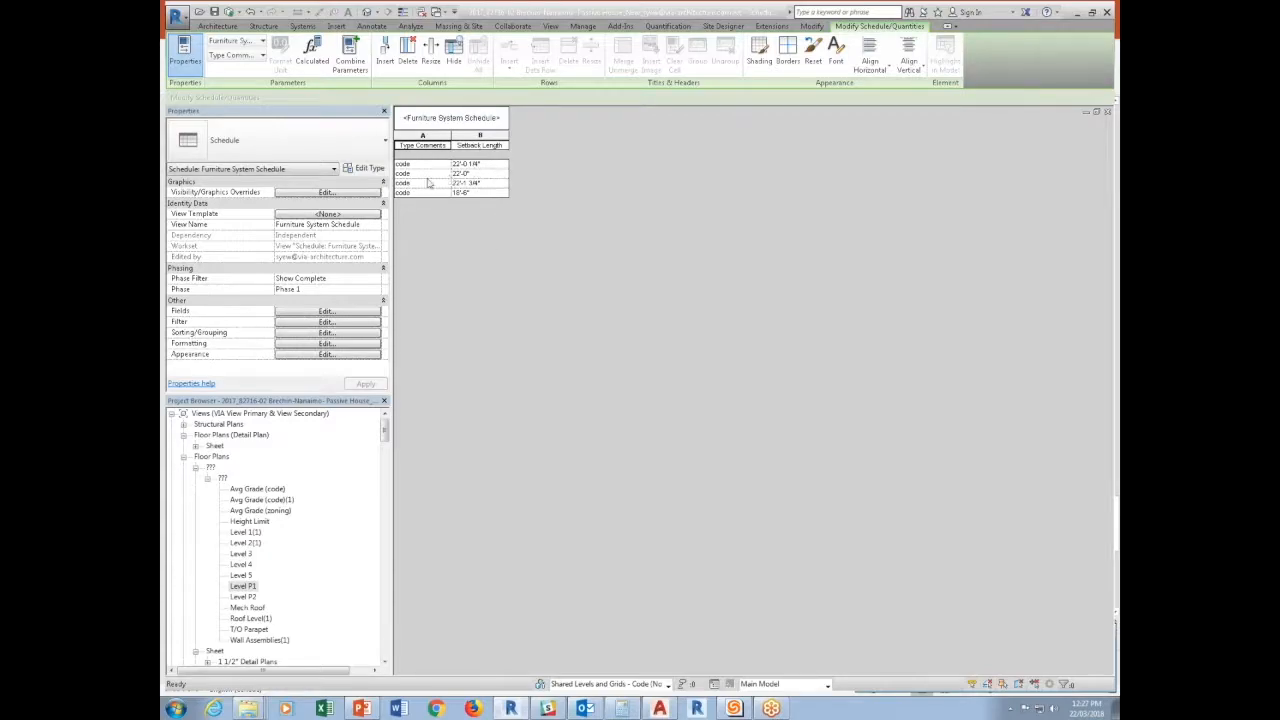
Define a conditional format for the Setback Length field that tests for values less than 21'-8".
left_click(480, 135)
right_click(485, 140)
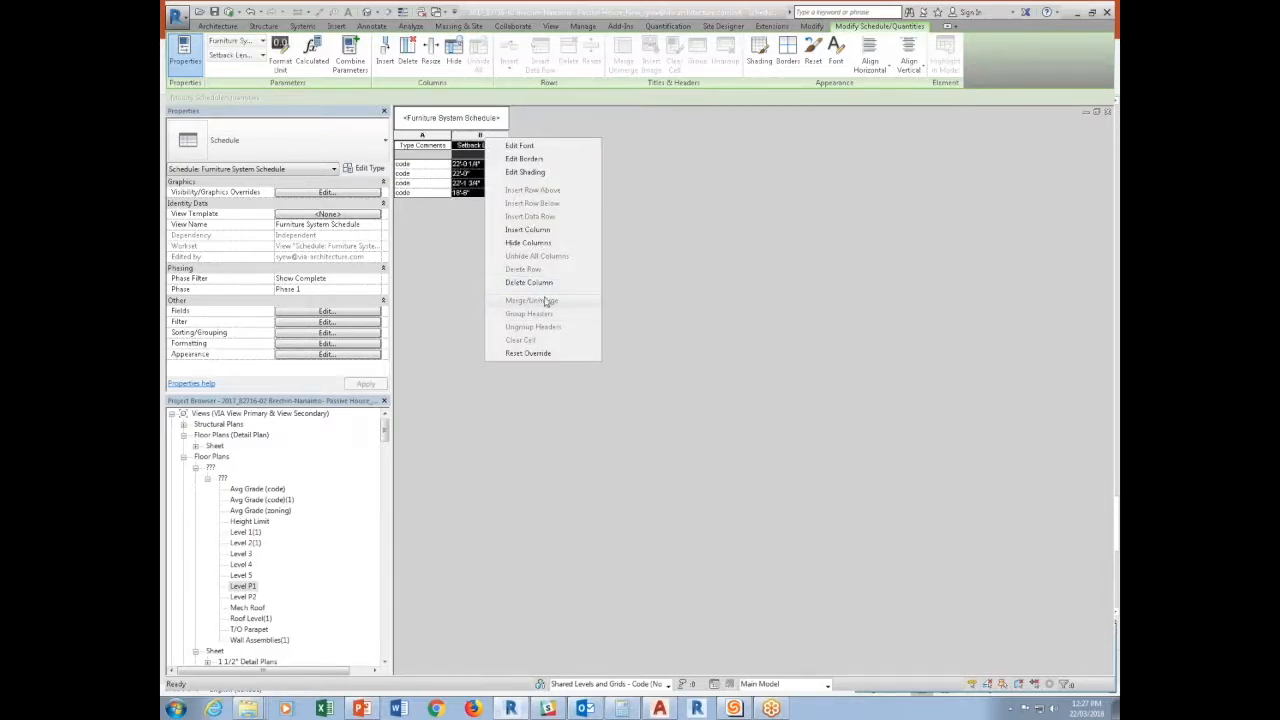
left_click(356, 313)
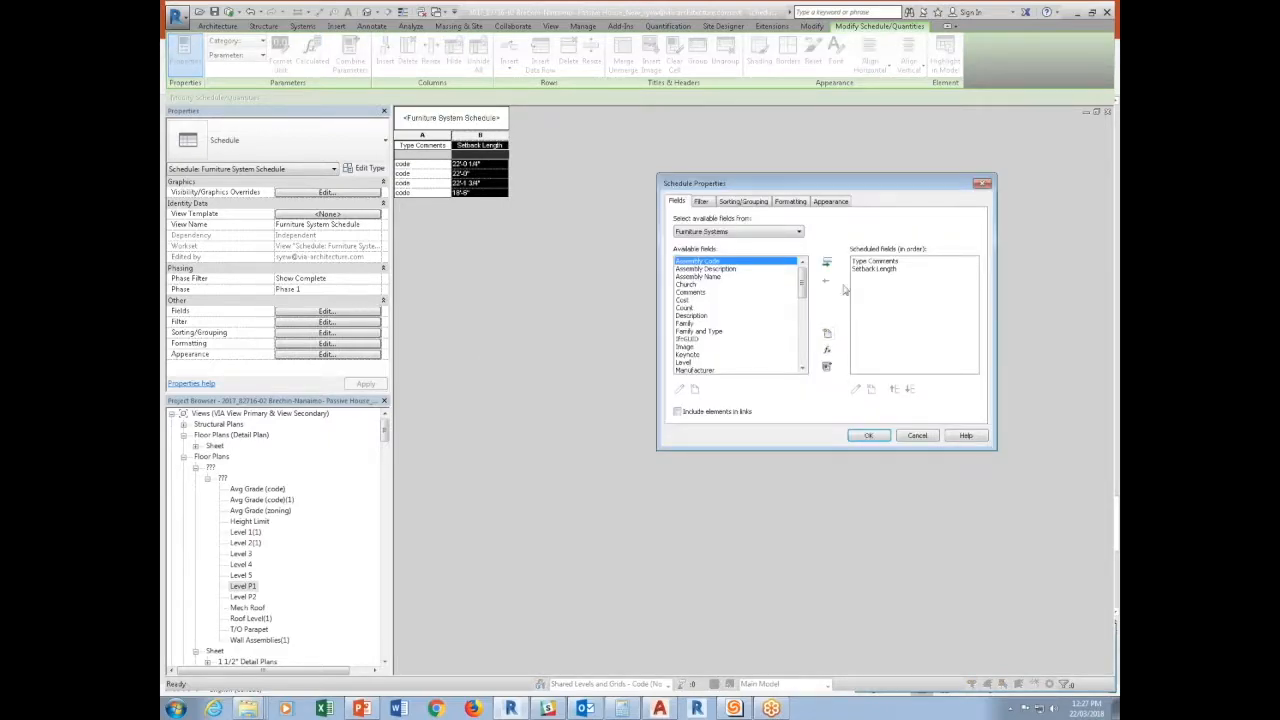
left_click(764, 202)
left_click(789, 202)
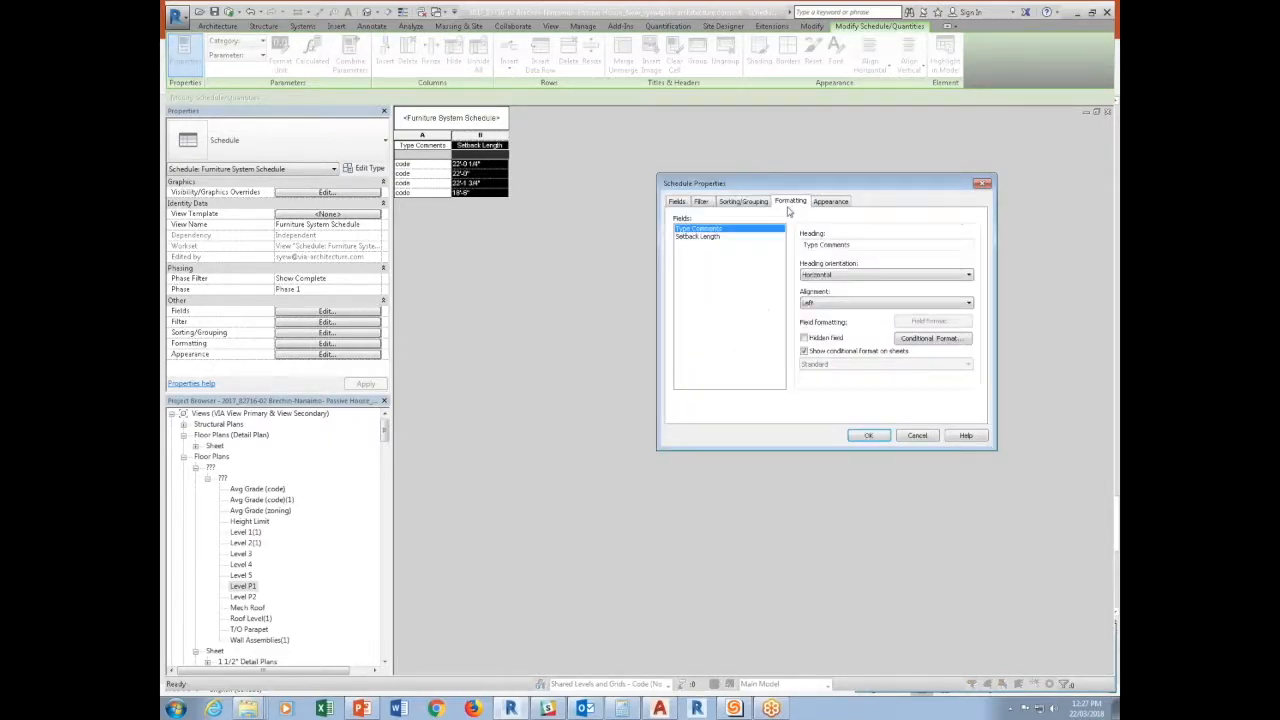
left_click(714, 236)
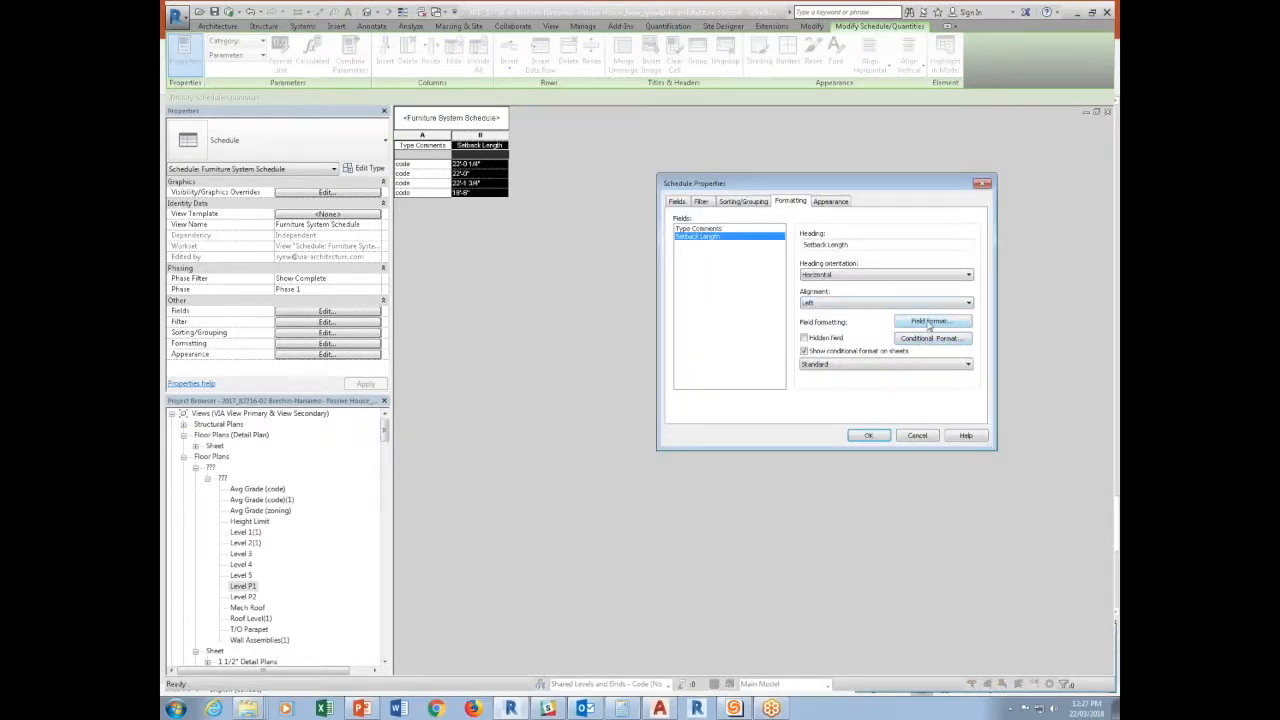
left_click(926, 339)
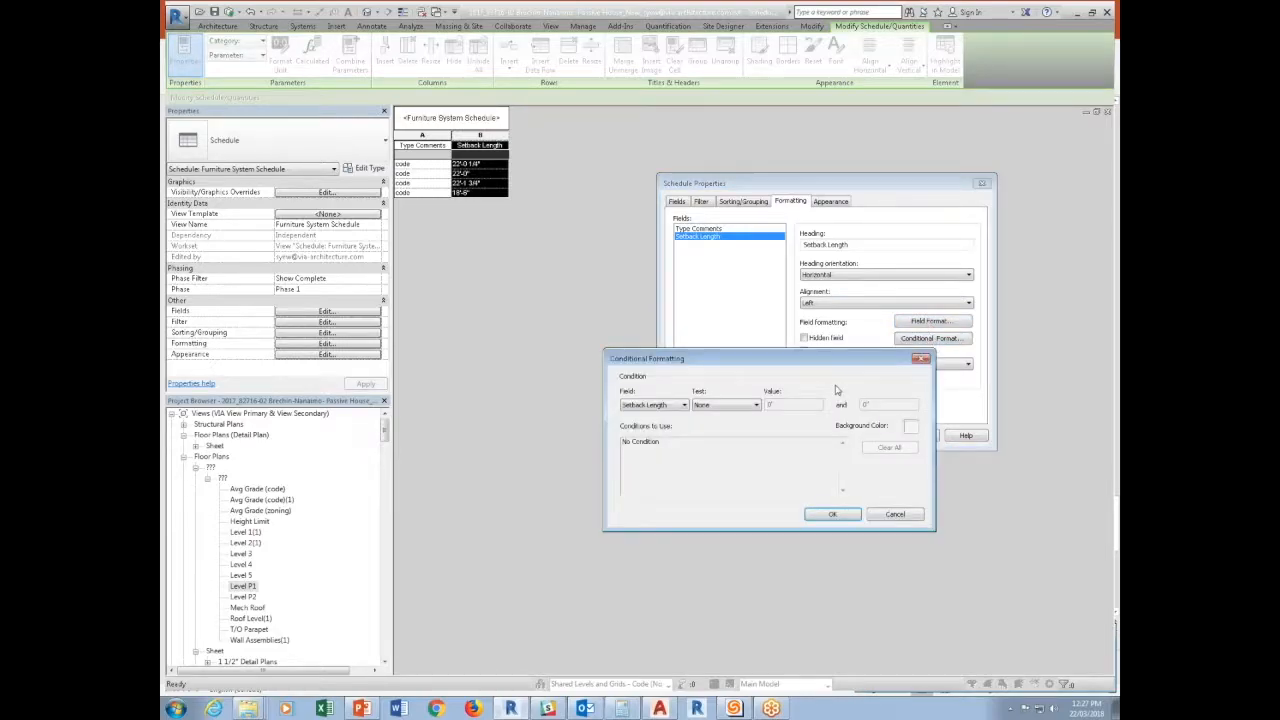
left_click(724, 405)
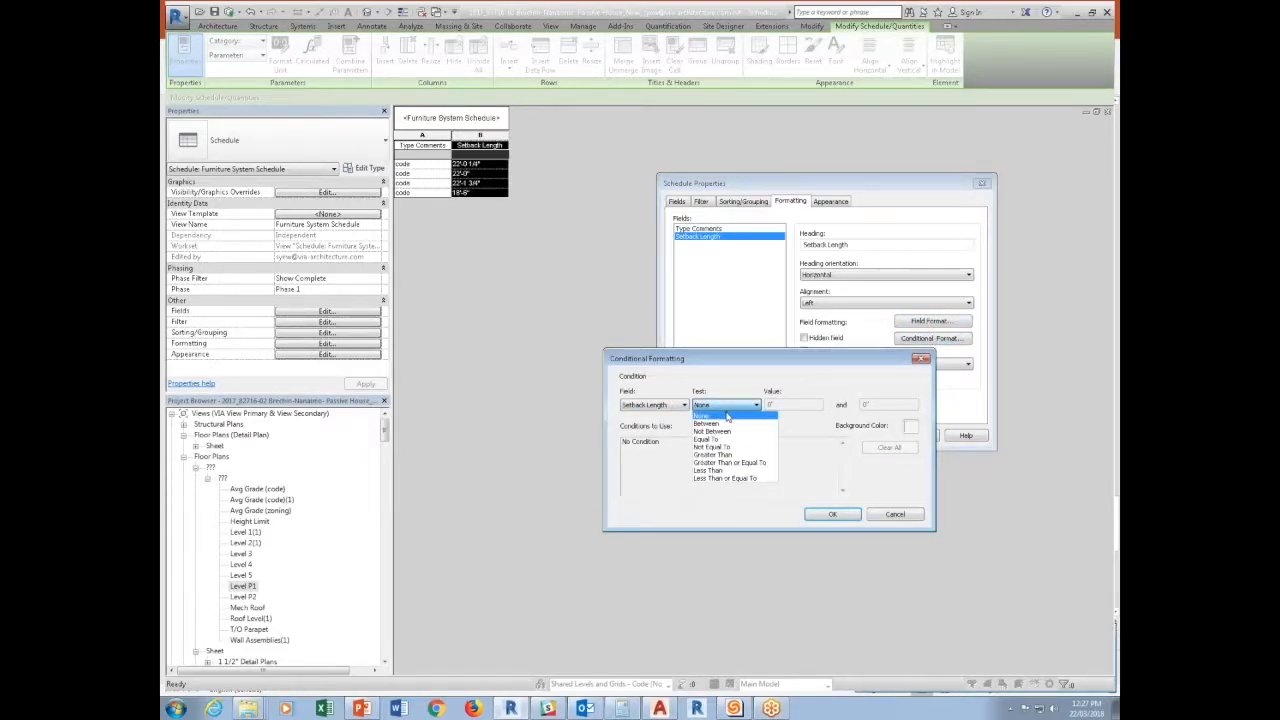
left_click(720, 470)
key("Tab")
type("21")
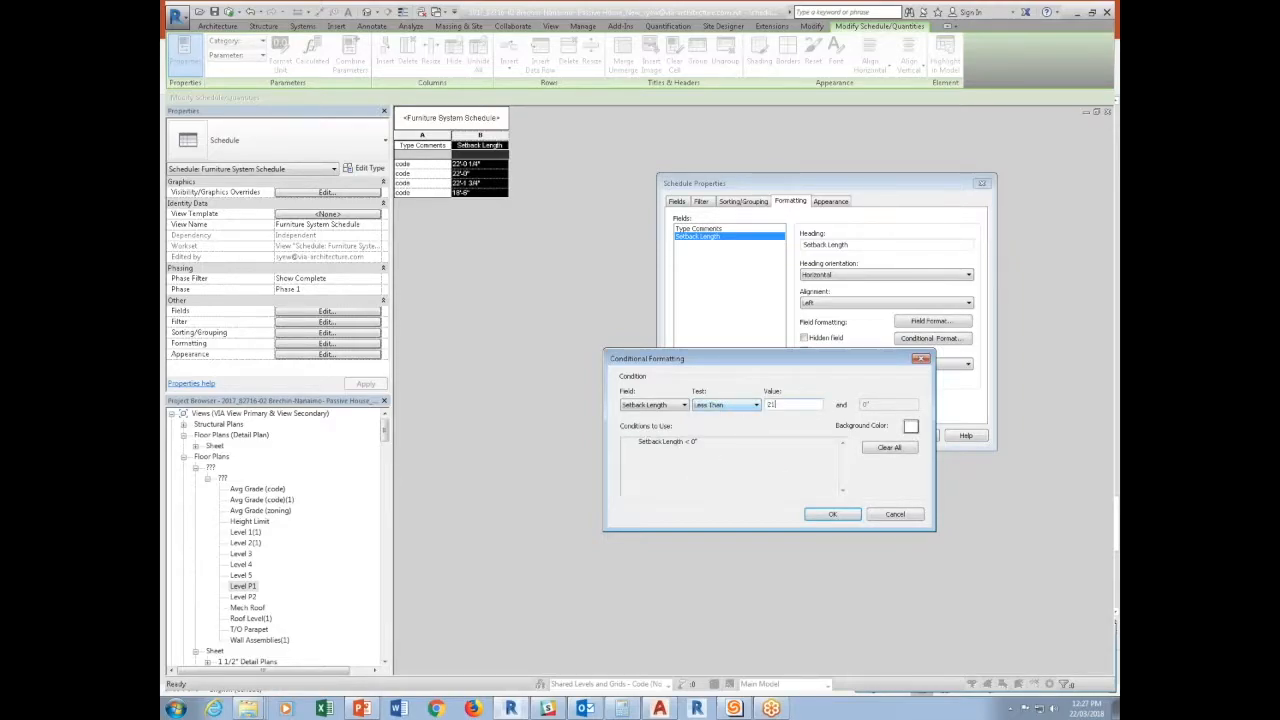
type("'-8\"")
Set the conditional format's background color to red and apply it to the schedule.
left_click(910, 426)
left_click(644, 369)
left_click(818, 545)
left_click(832, 514)
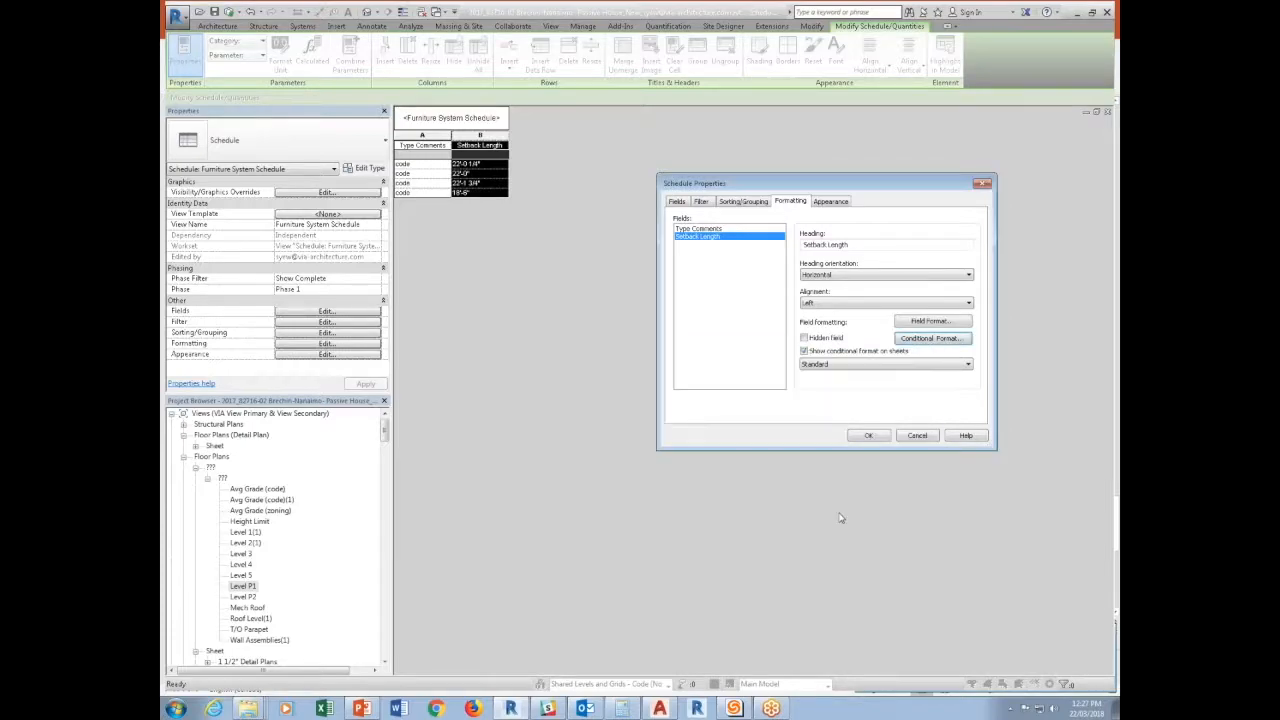
left_click(868, 435)
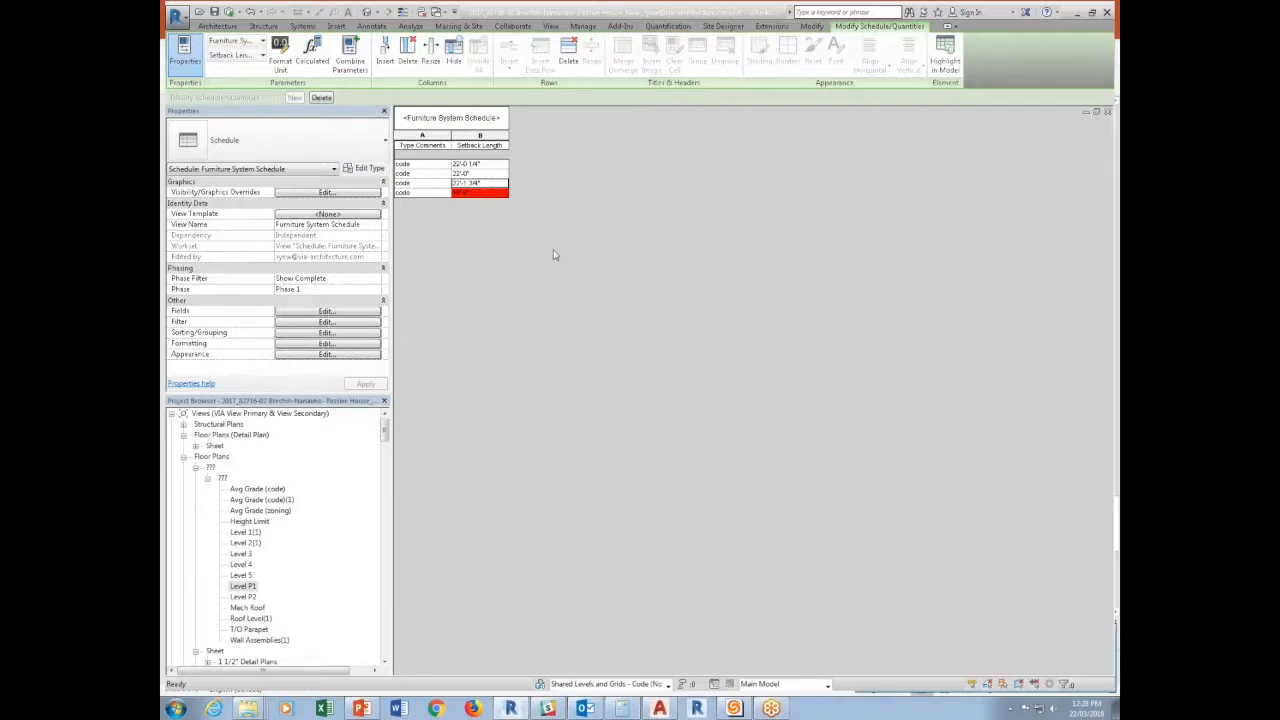
Locate the red-flagged schedule row's dimension in the model, inspect it in the Level P1 floor plan and deselect it.
left_click(452, 195)
left_click(423, 197)
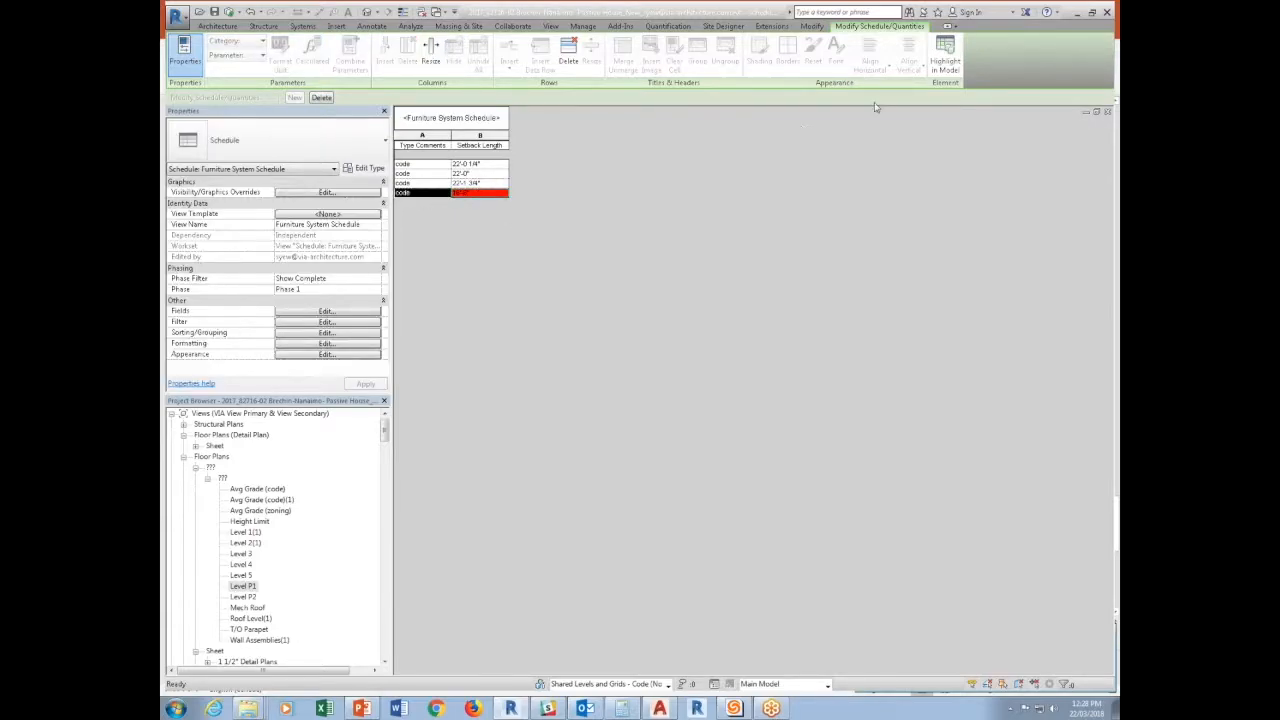
left_click(719, 401)
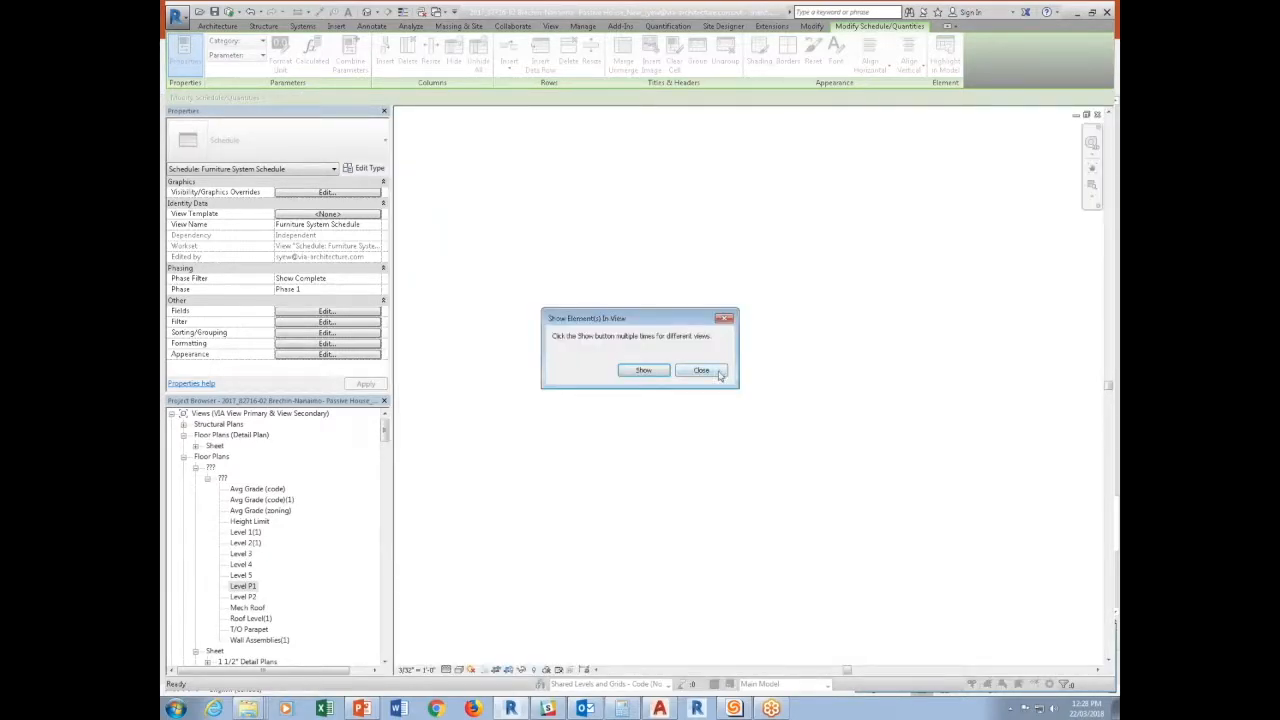
left_click(701, 371)
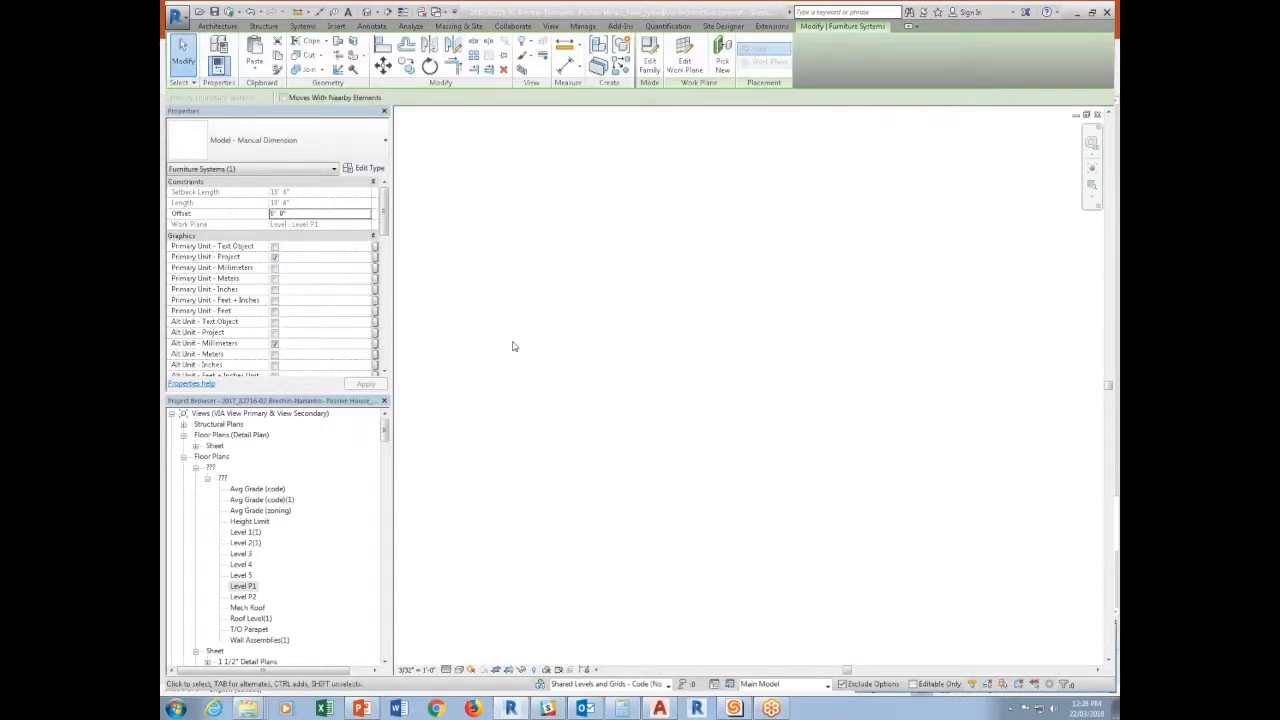
double_click(247, 586)
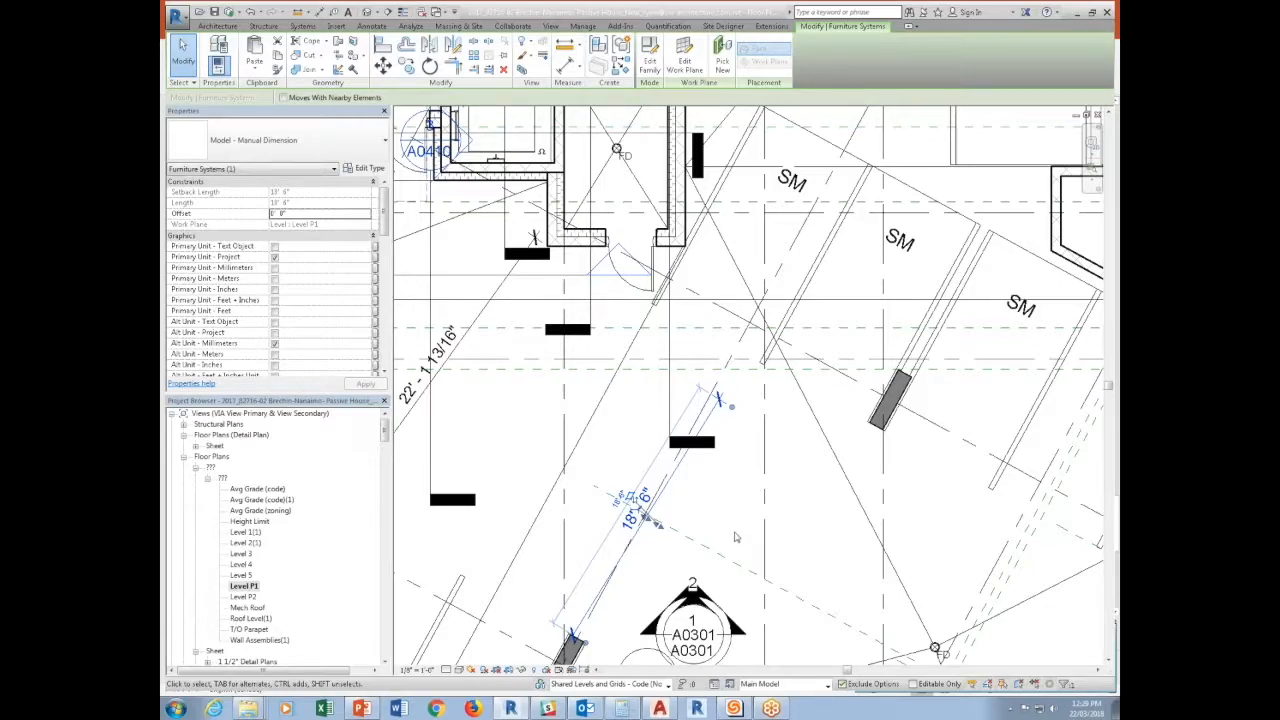
left_click(535, 282)
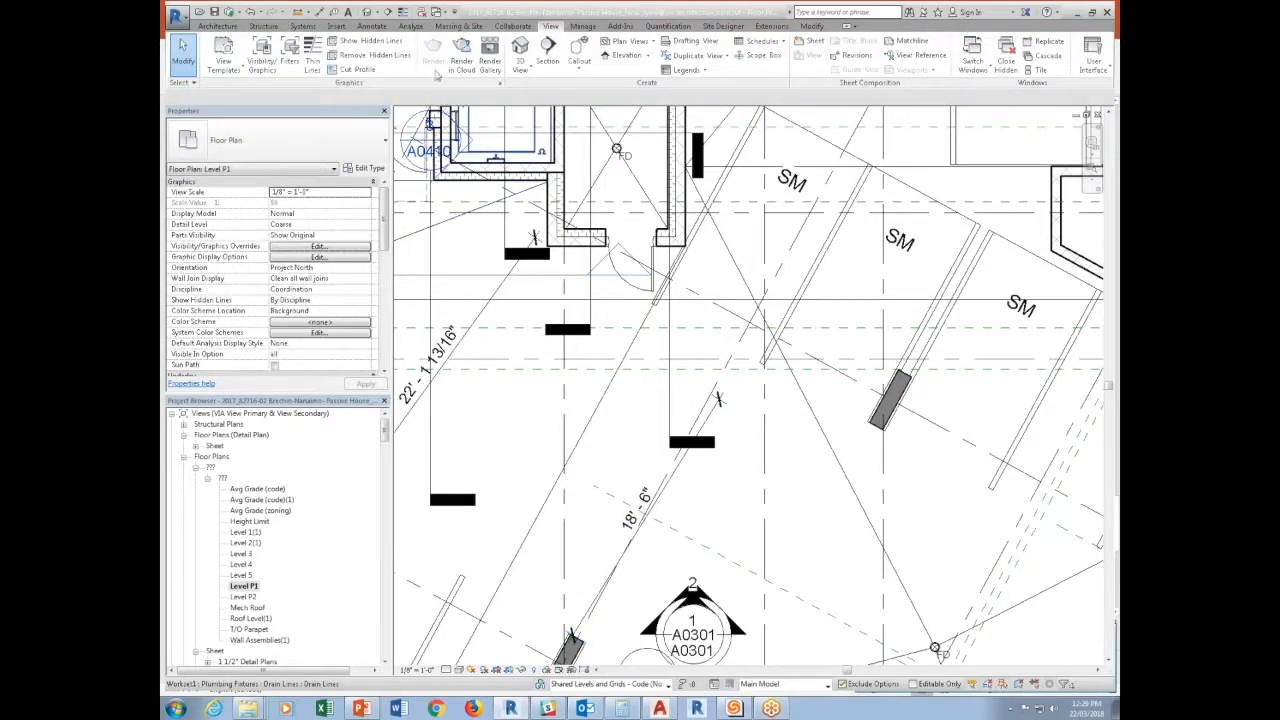
Sketch and finish a two-segment railing about 41'-1" long, from the door below the core diagonally across the Level P1 parking area.
left_click(227, 26)
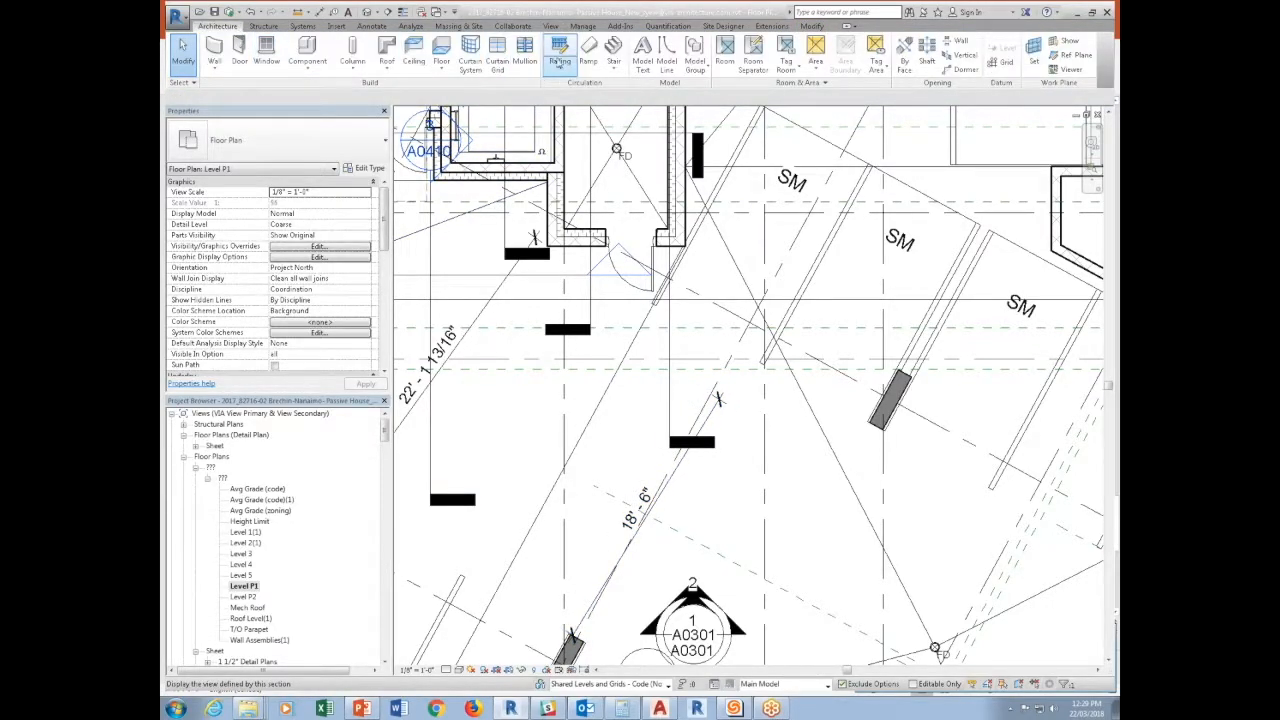
left_click(559, 50)
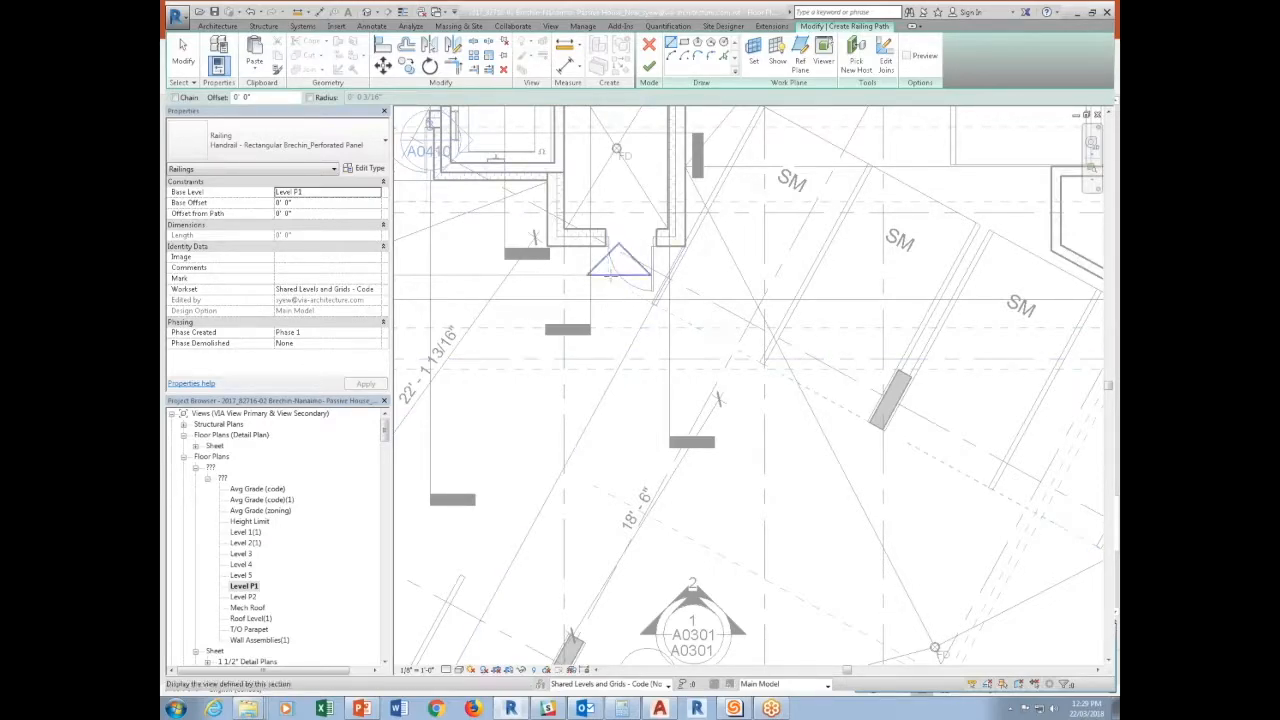
left_click(608, 294)
left_click(616, 442)
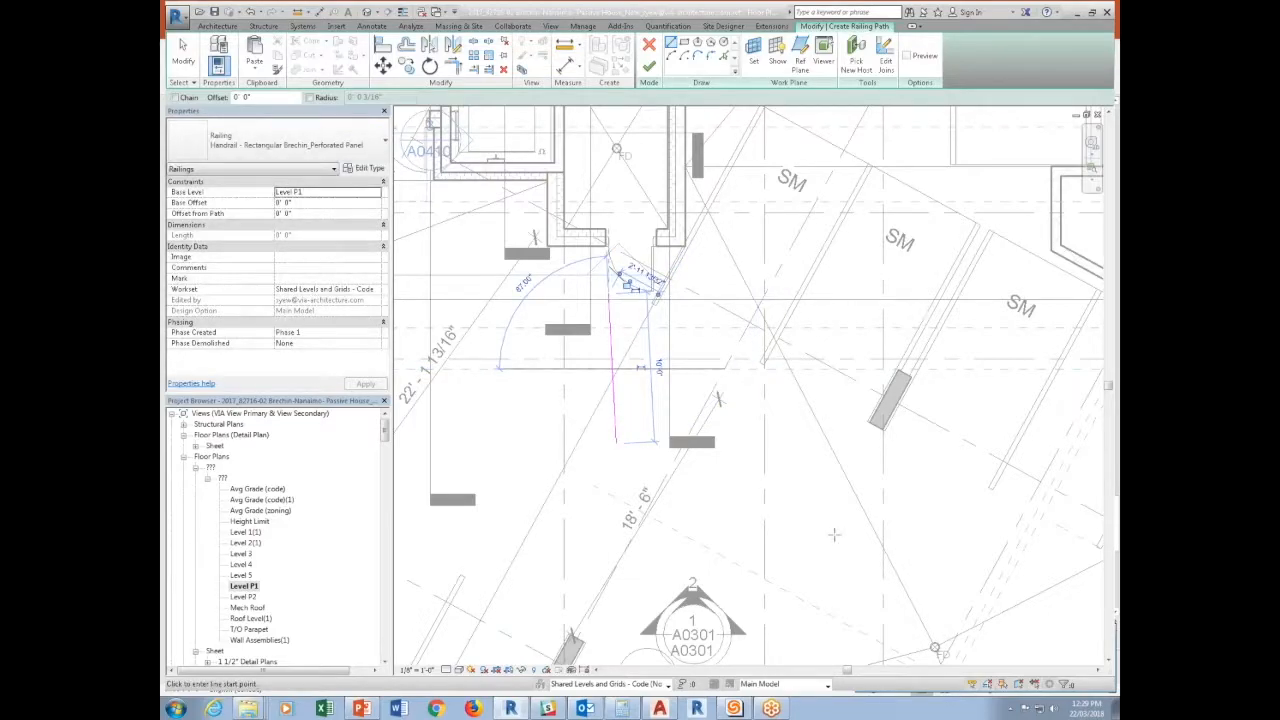
left_click(620, 443)
key("Escape")
left_click(616, 443)
left_click(1050, 619)
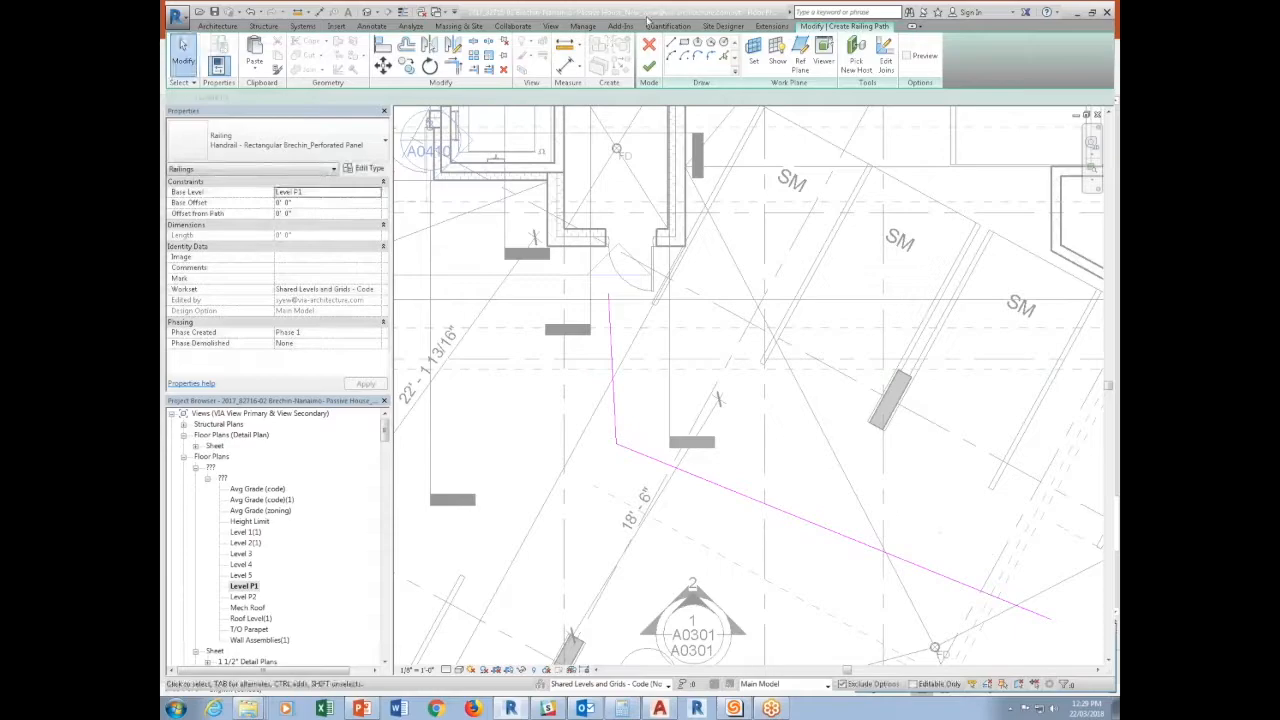
left_click(649, 67)
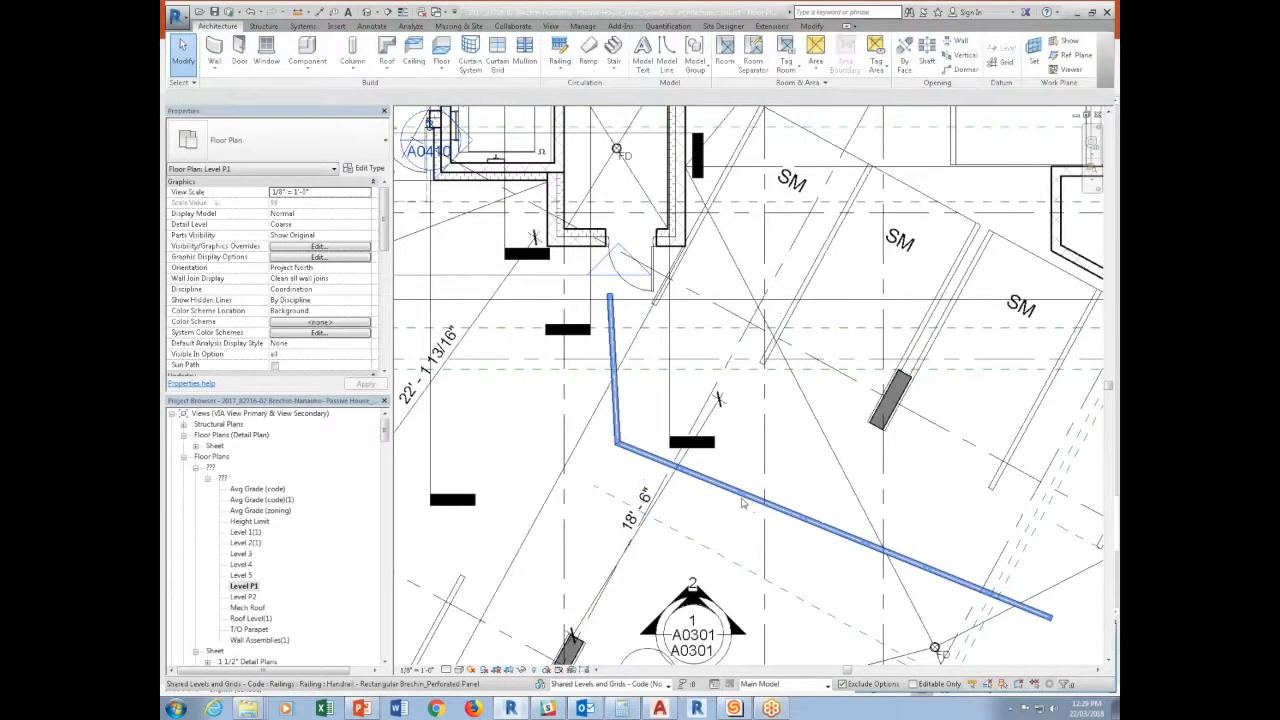
Duplicate the new railing's type under the name Travel Distance and apply it to the railing.
left_click(372, 168)
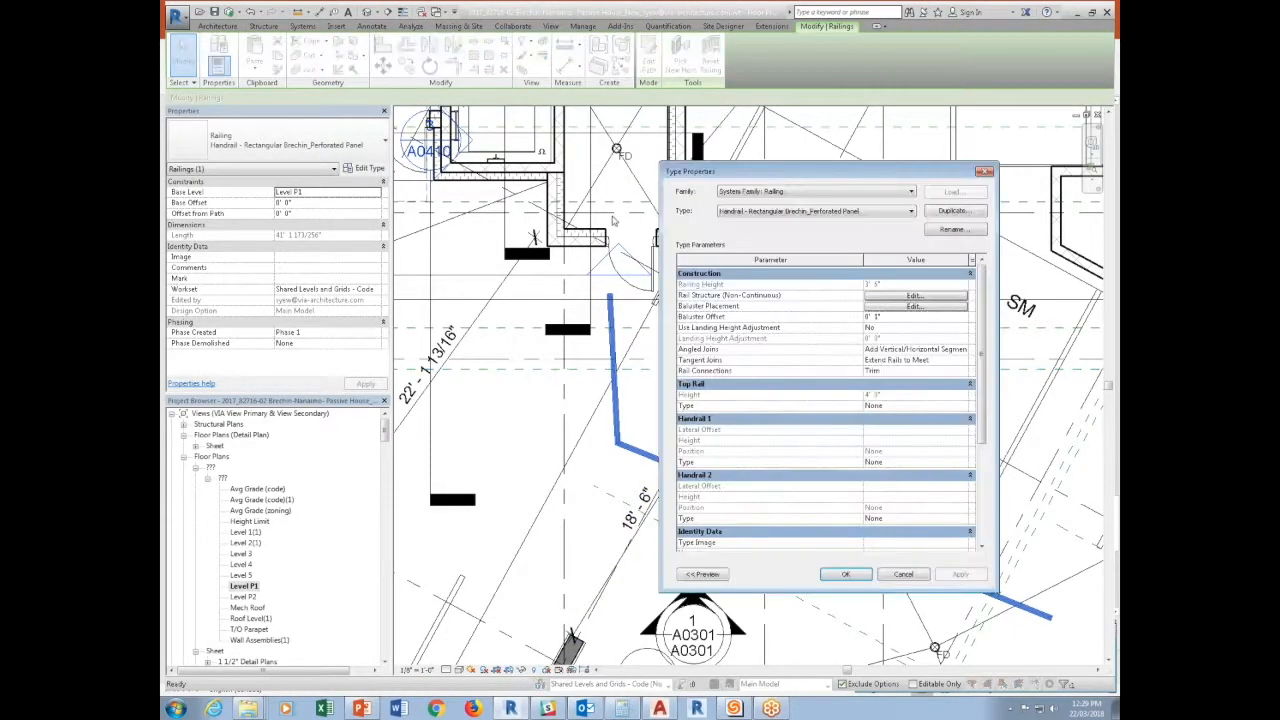
left_click(966, 211)
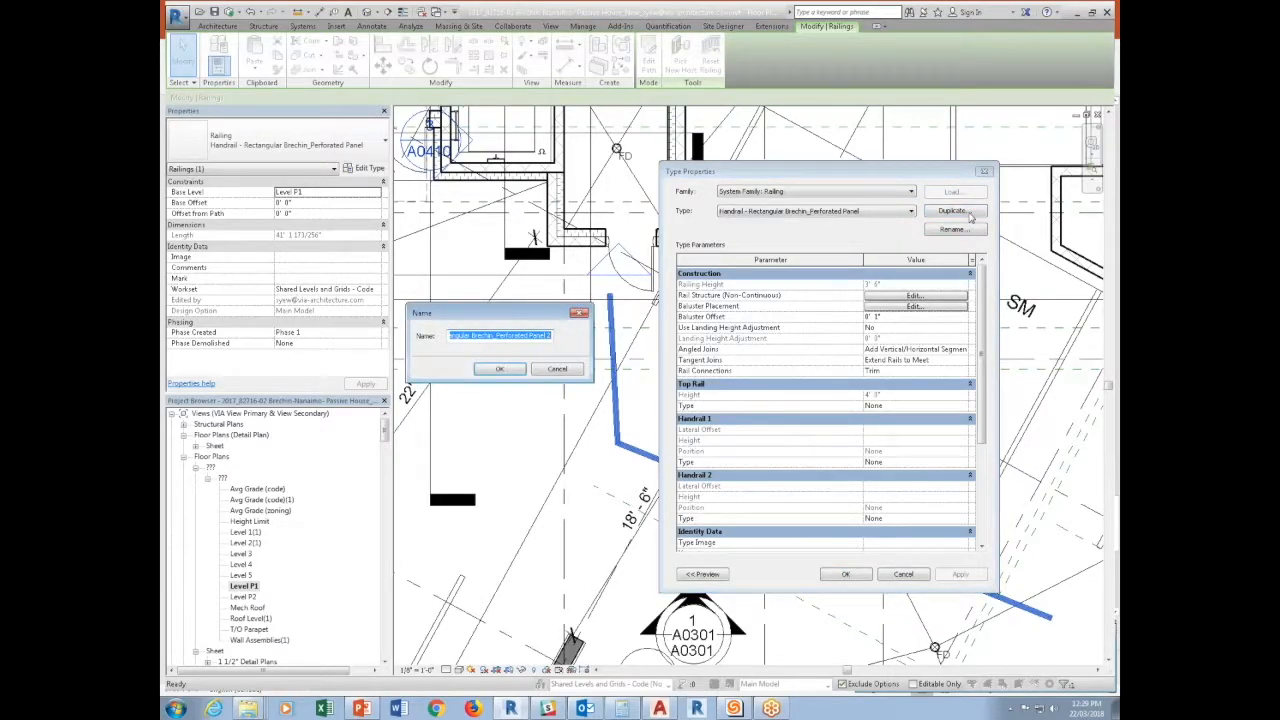
type("Travel Distance")
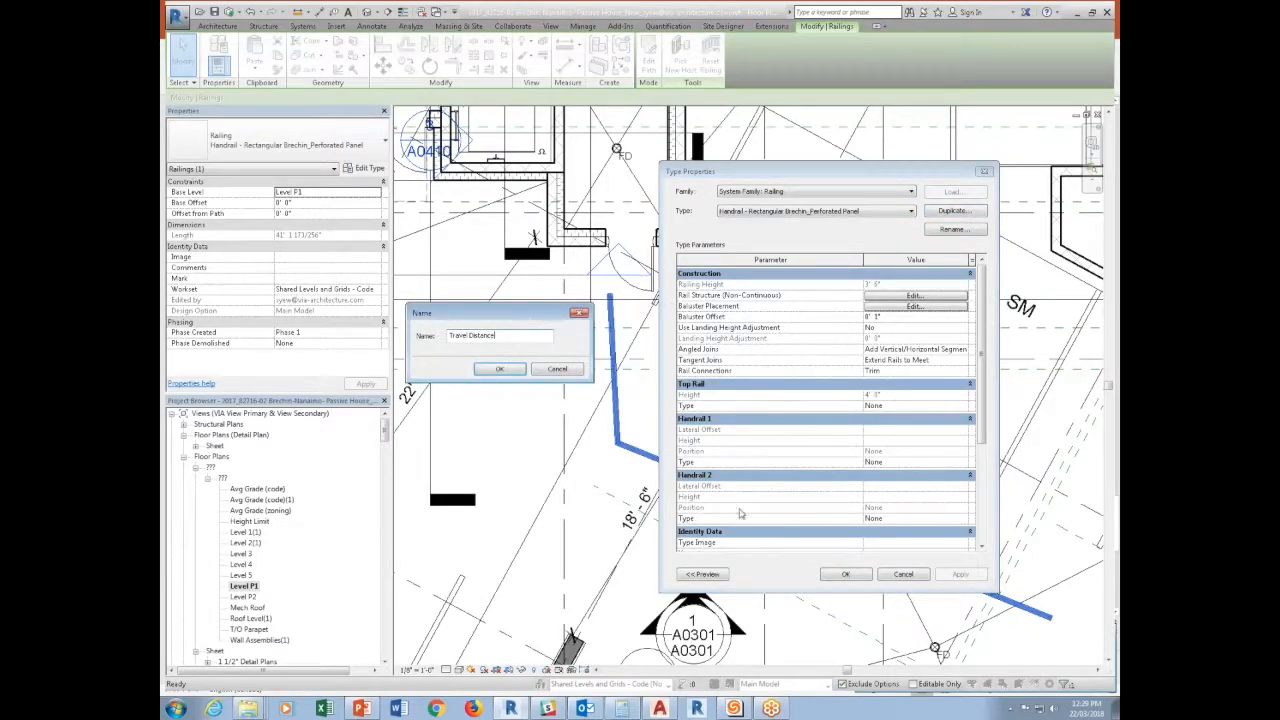
left_click(856, 577)
key("Return")
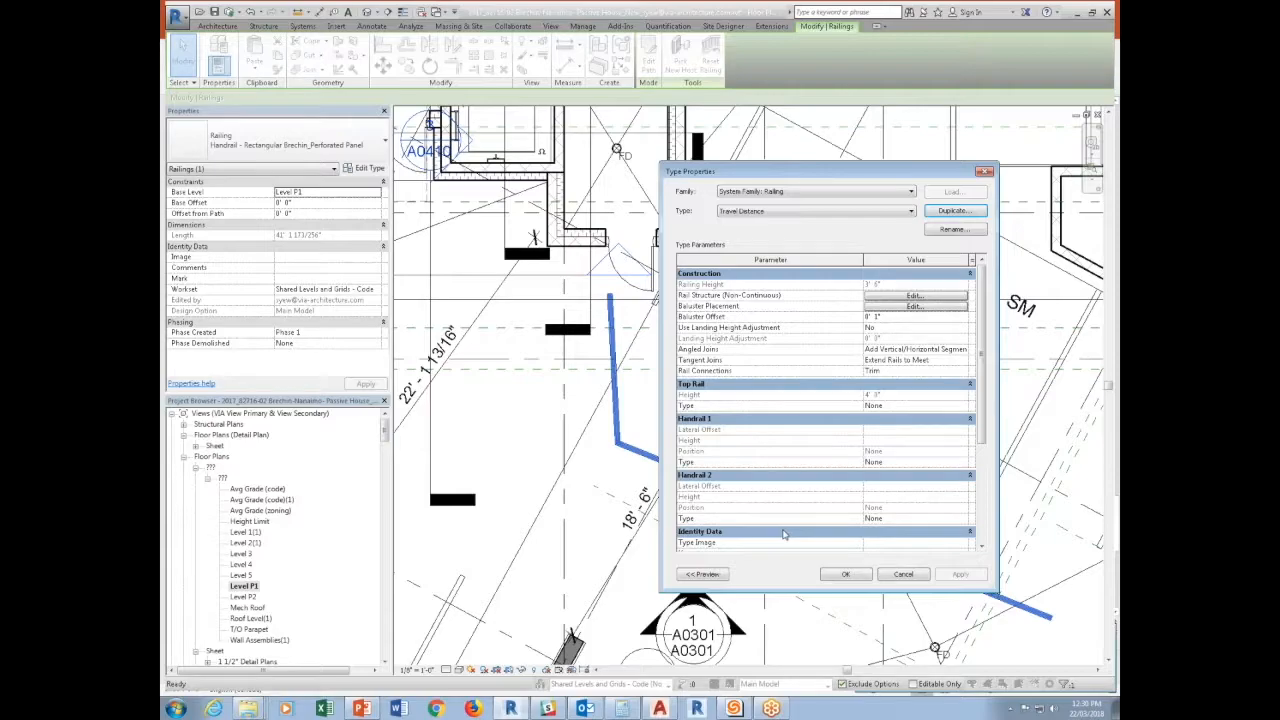
left_click(822, 568)
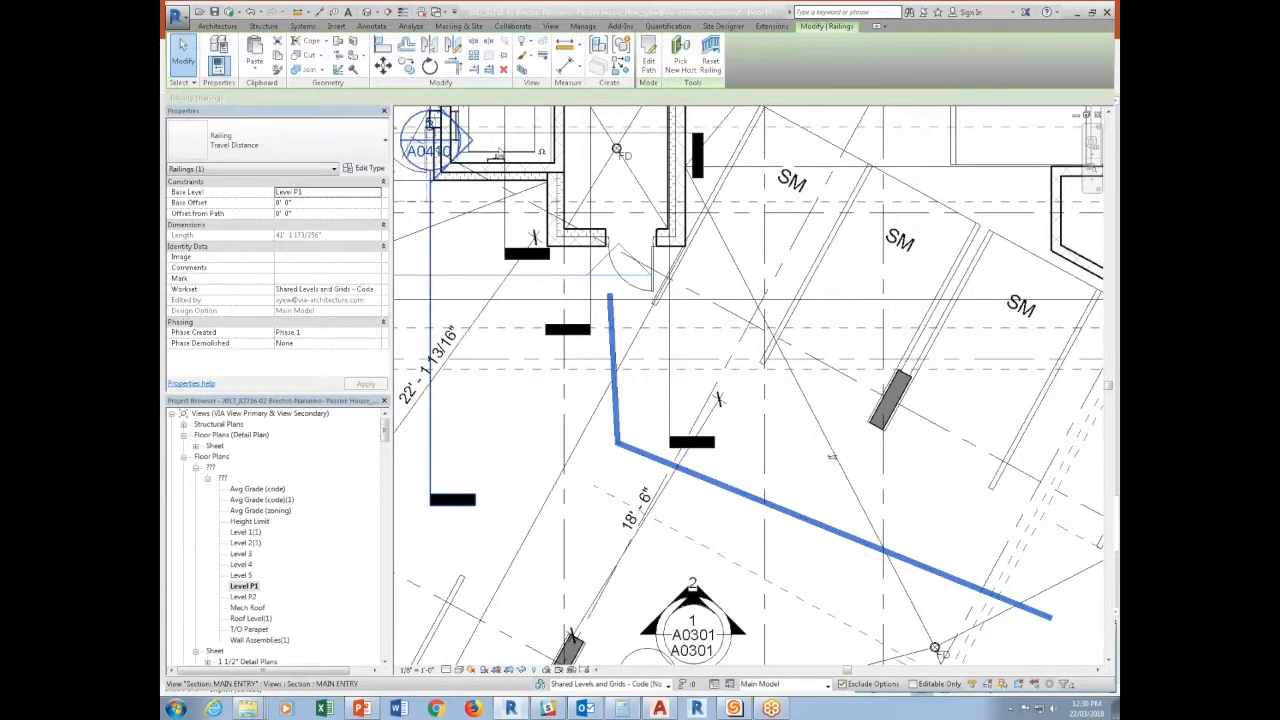
left_click(551, 26)
left_click(584, 26)
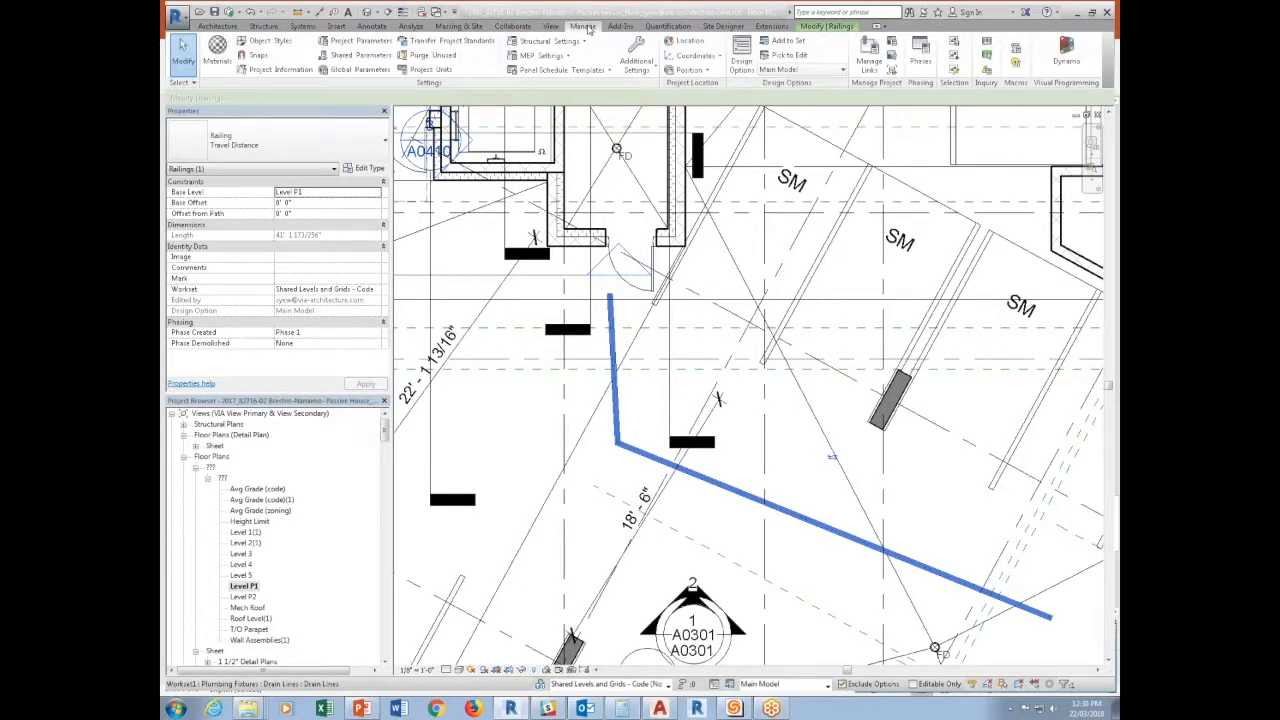
left_click(558, 27)
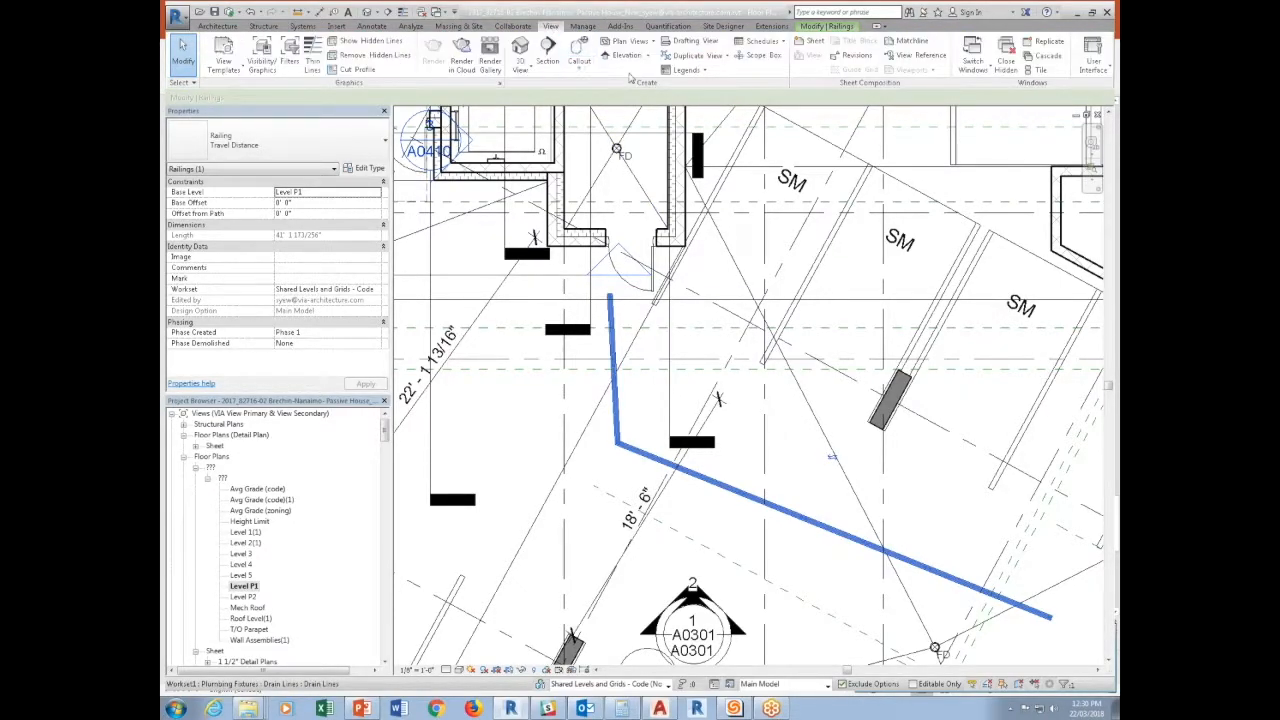
left_click(762, 41)
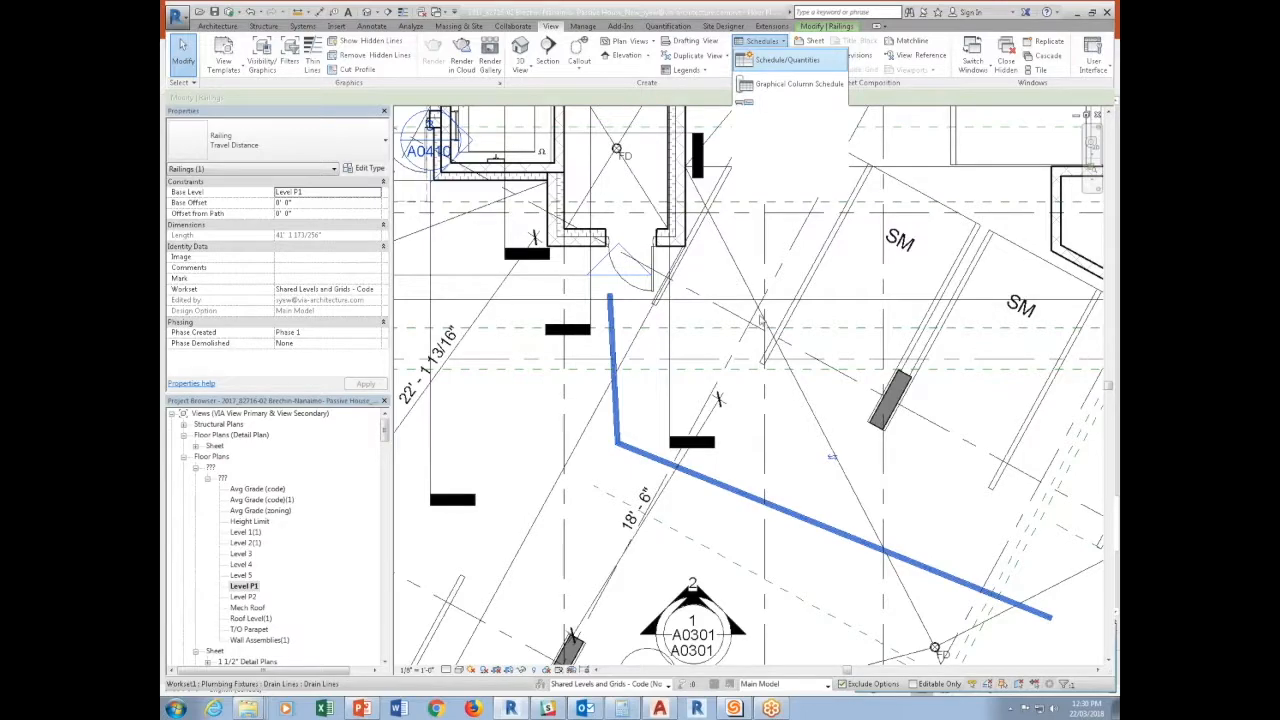
left_click(787, 60)
left_click(572, 370)
key("r")
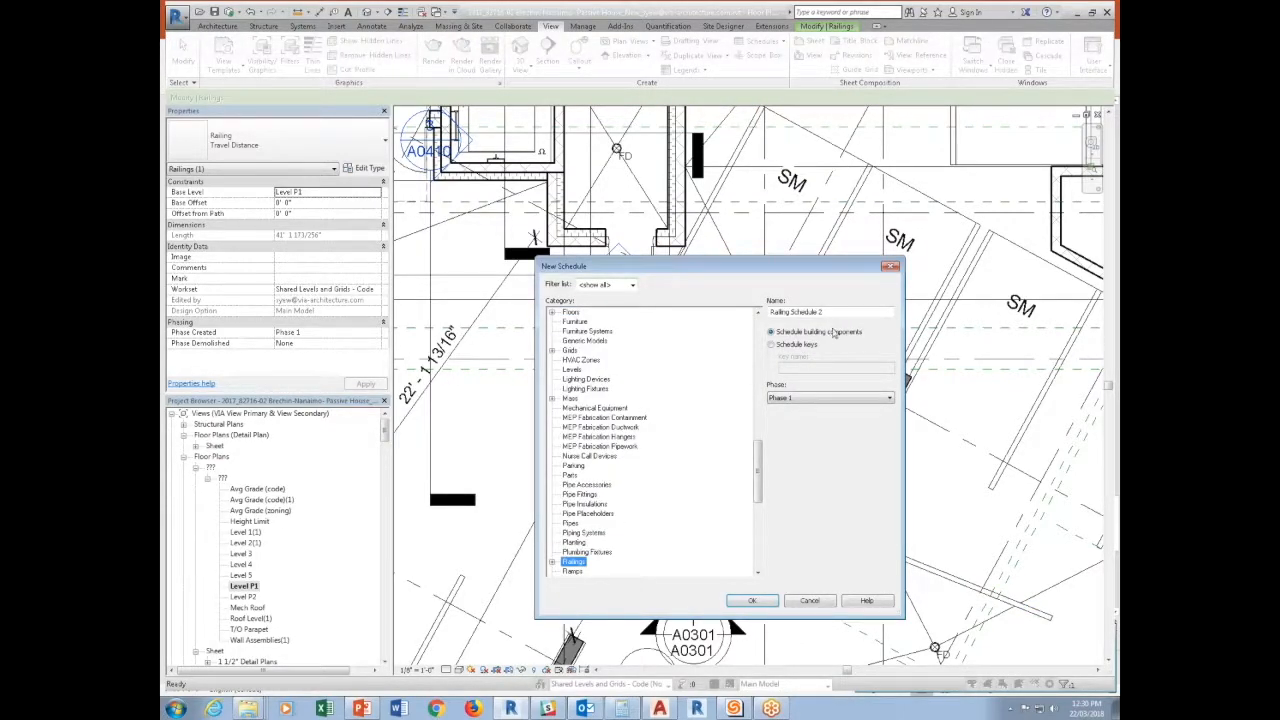
left_click(762, 601)
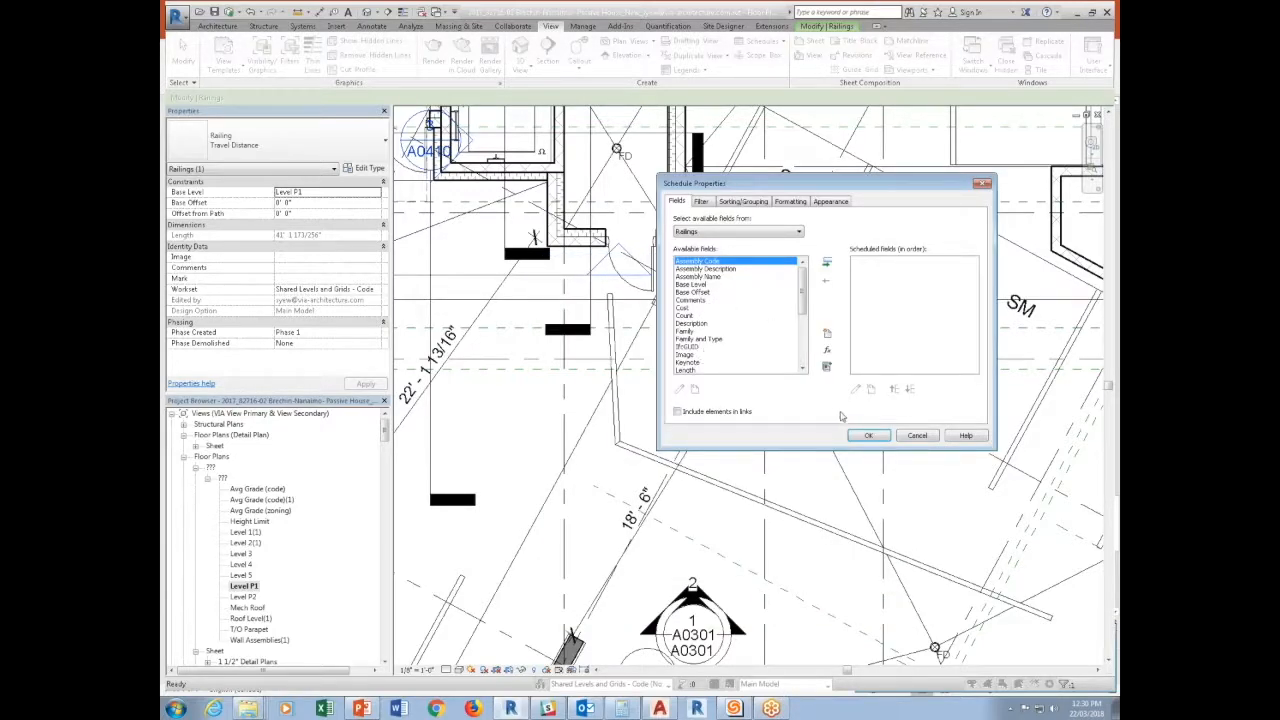
left_click(899, 436)
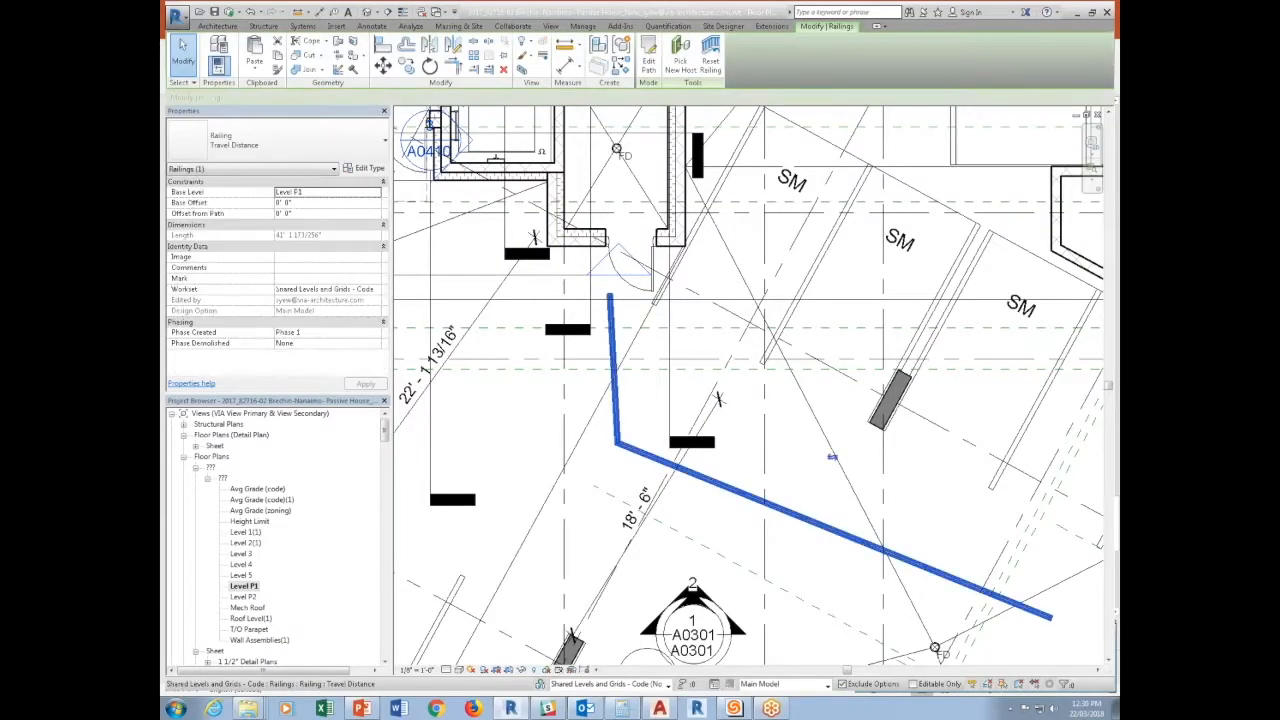
Set the Travel Distance railing type's Type Comments to TRAVEL DISTANCE, accept the change and deselect the railing.
left_click(368, 170)
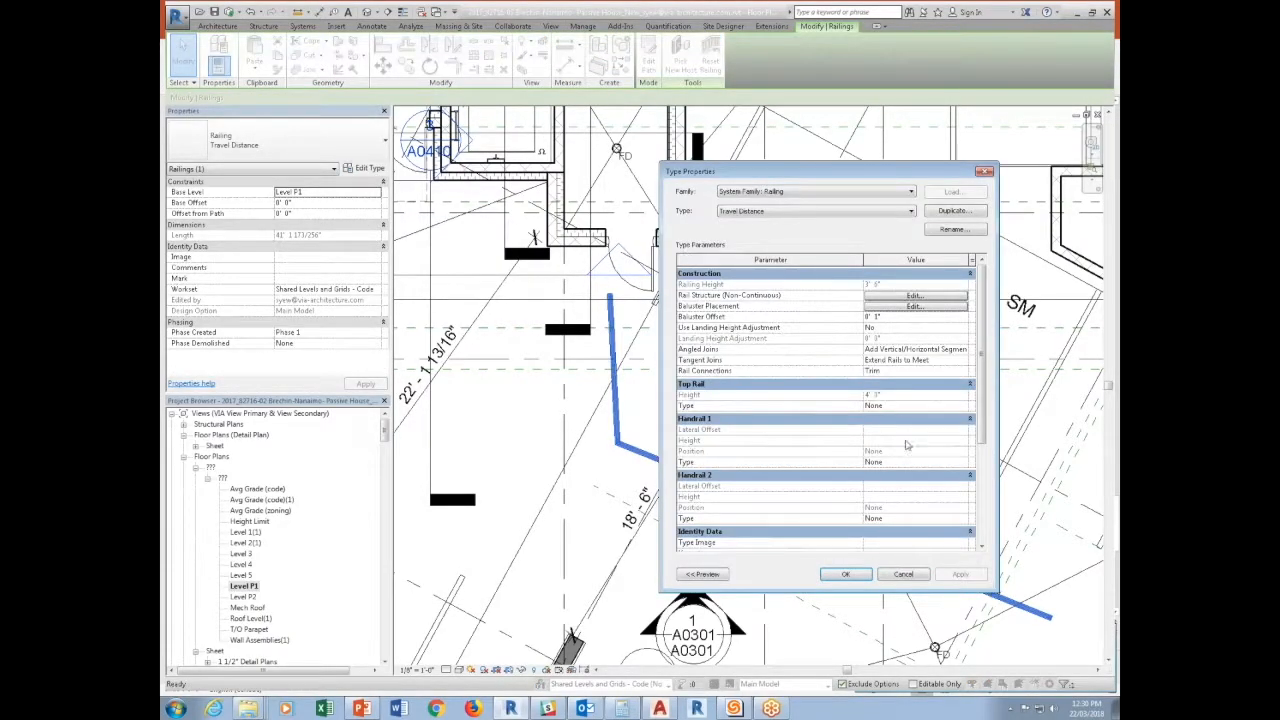
left_click_drag(980, 426, 867, 471)
left_click(931, 476)
type("T")
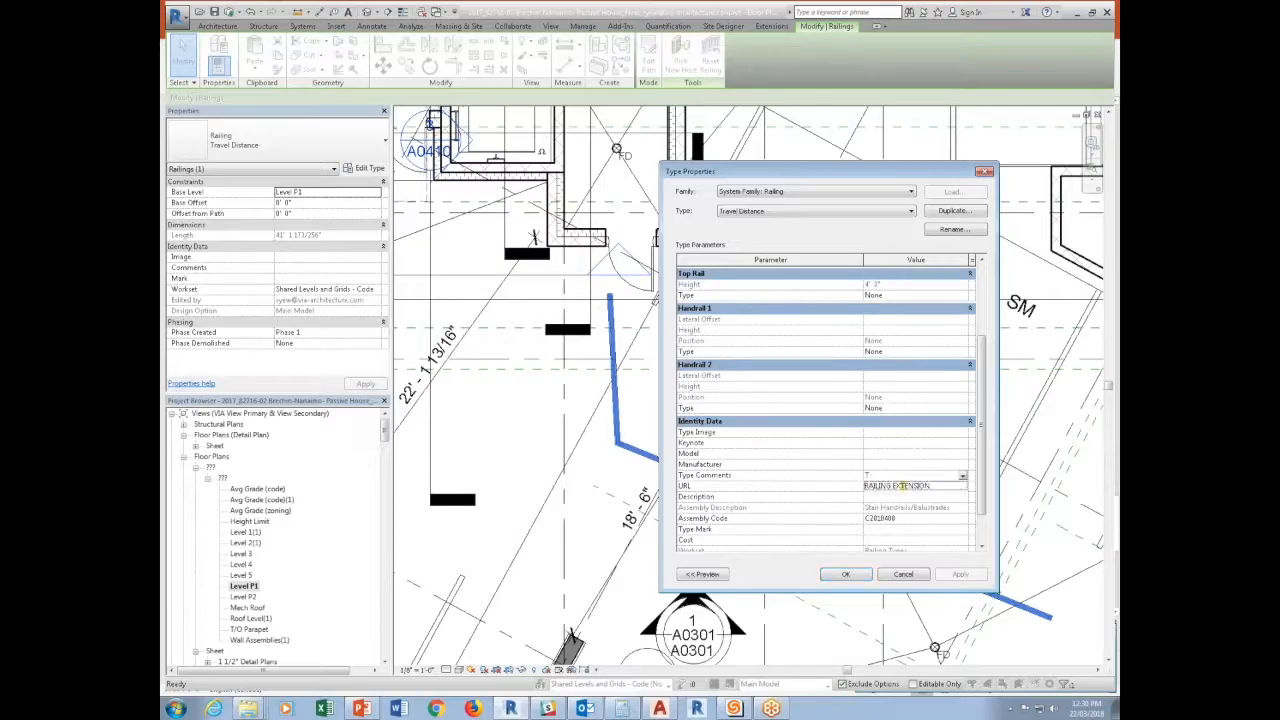
type("RAVEL DISTANCE")
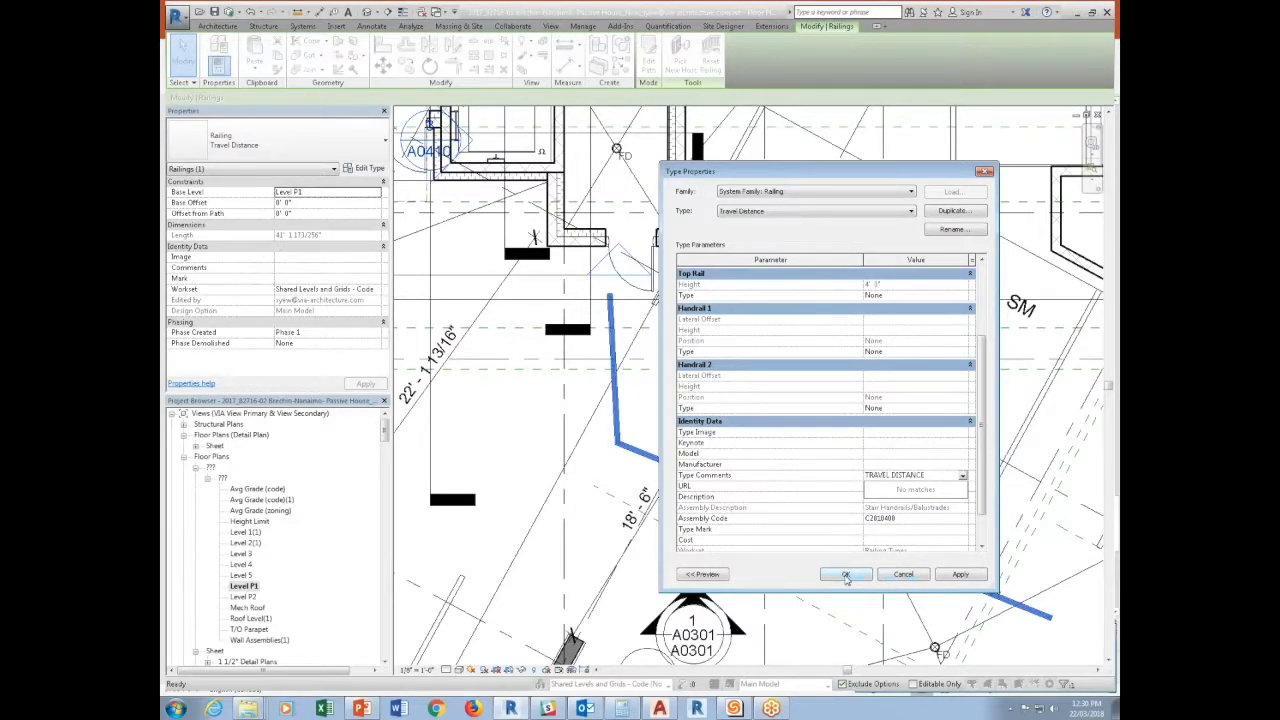
left_click(856, 577)
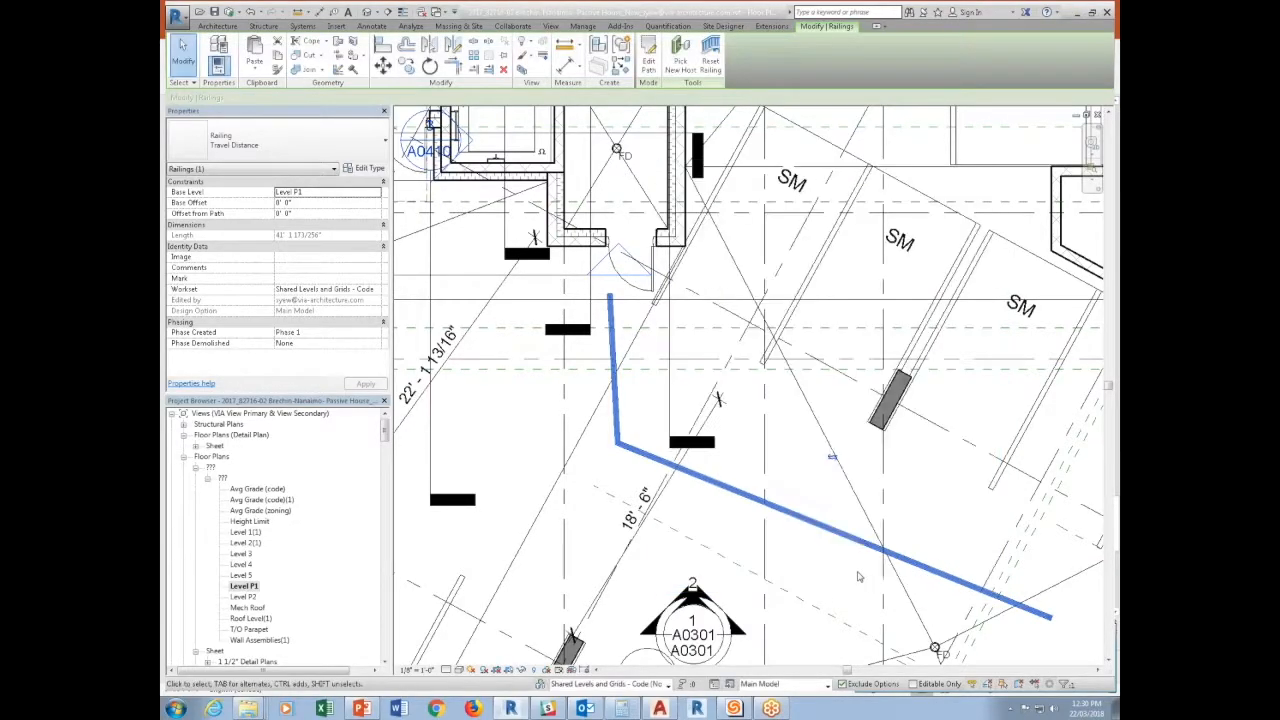
key("Escape")
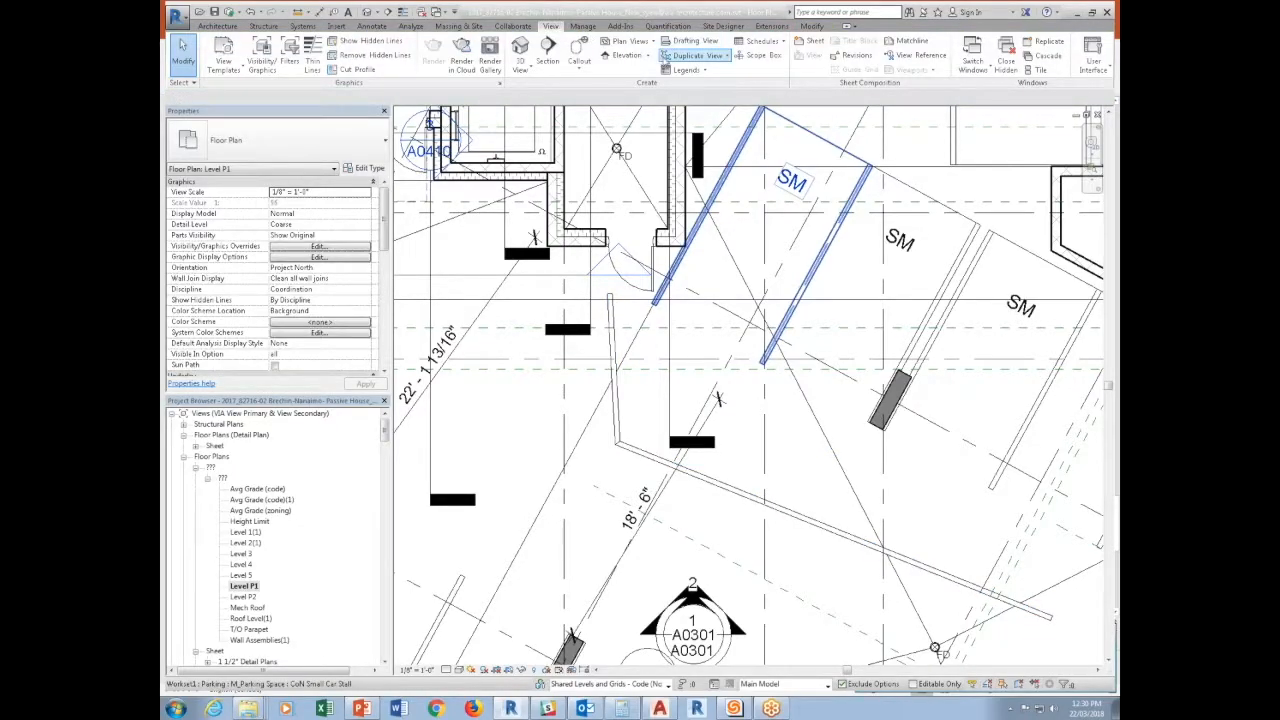
Create a new building component schedule for the Railings category.
left_click(778, 41)
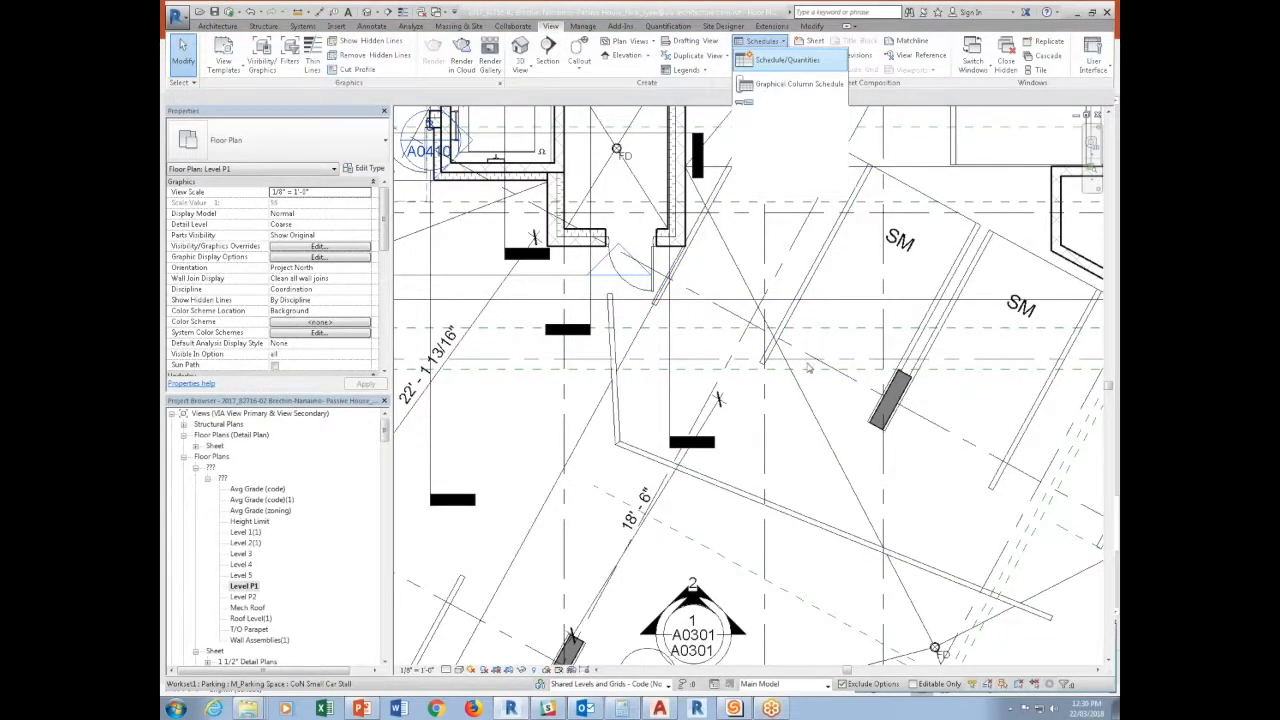
left_click(789, 61)
left_click(612, 418)
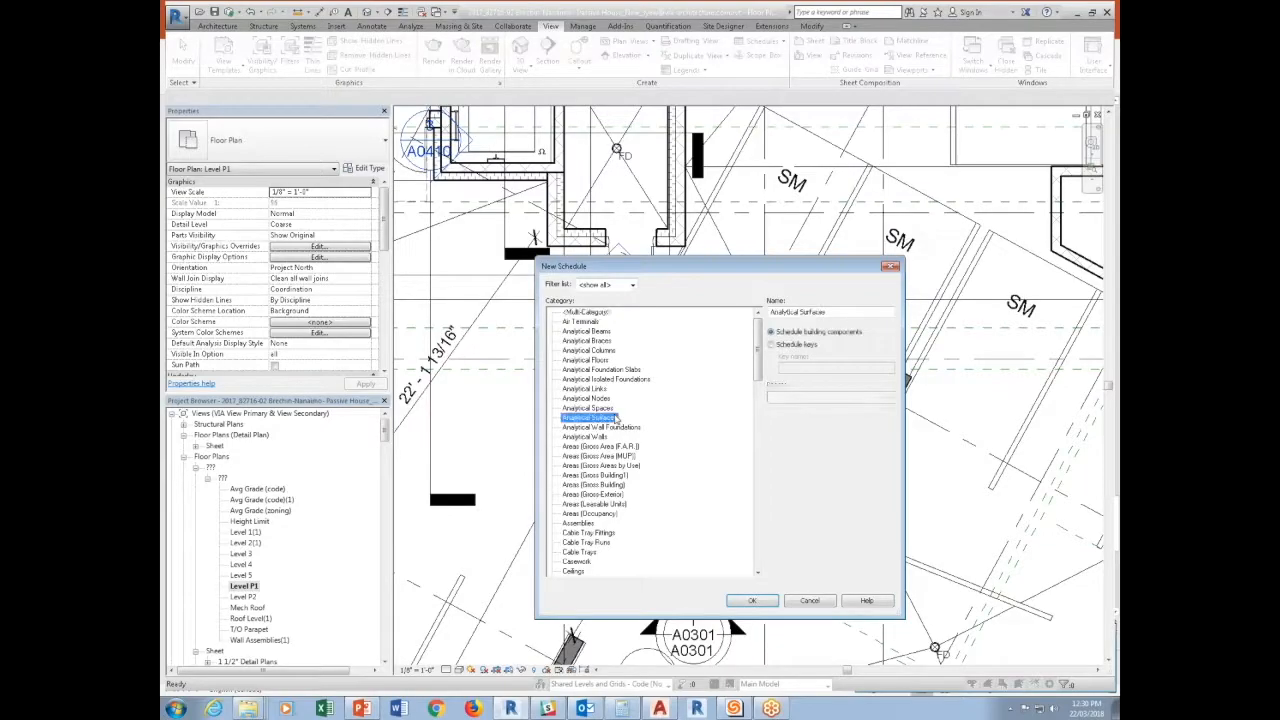
key("t")
key("t")
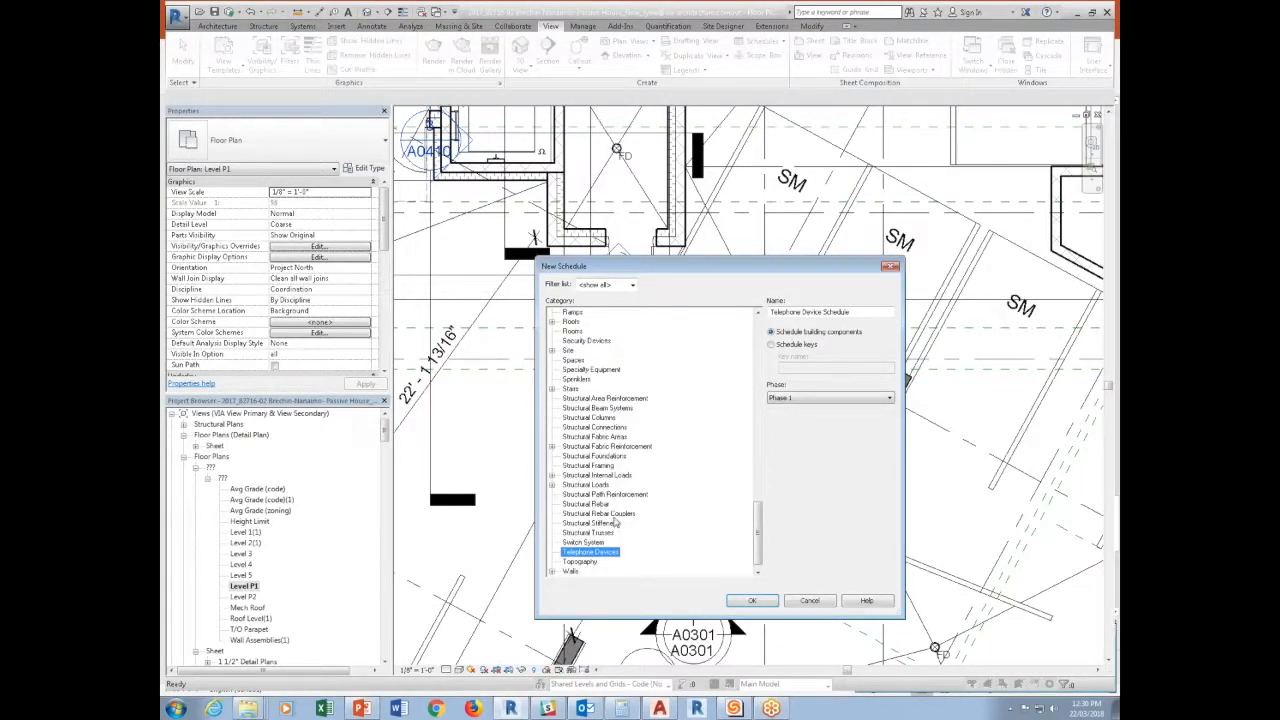
key("r")
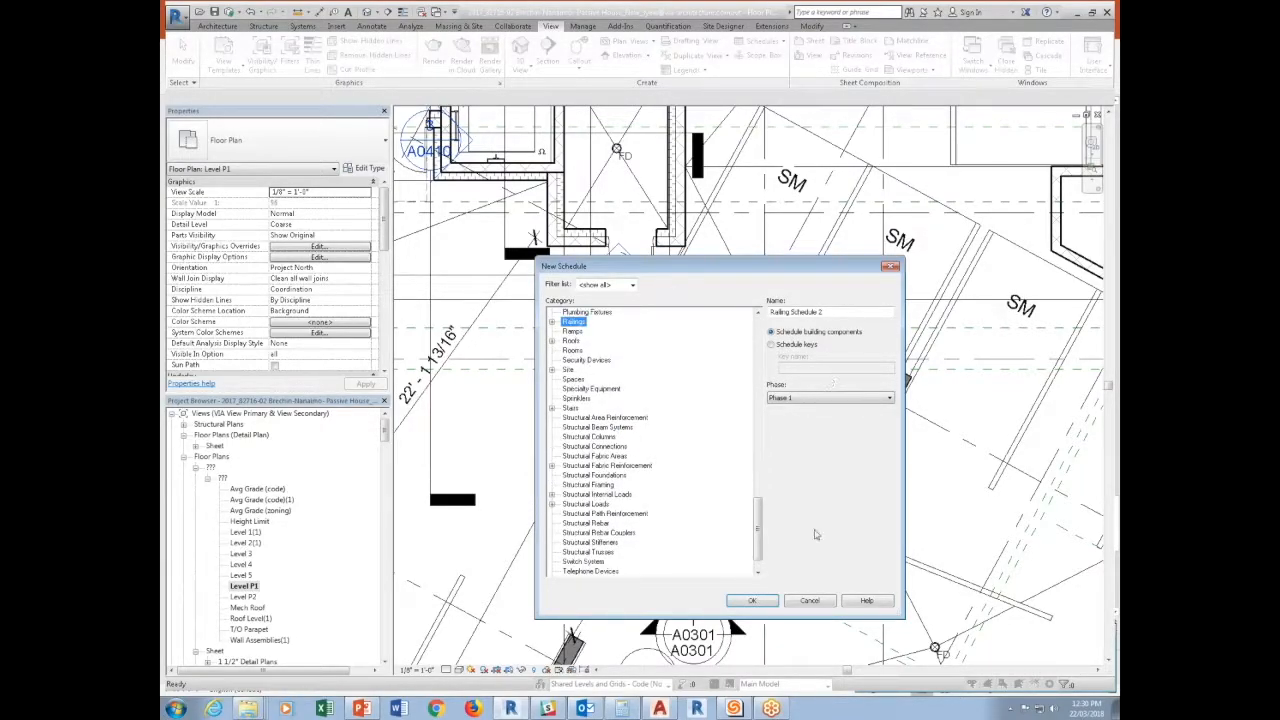
left_click(758, 601)
Include Type Comments as the first scheduled field of the railing schedule.
key("t")
left_click(702, 201)
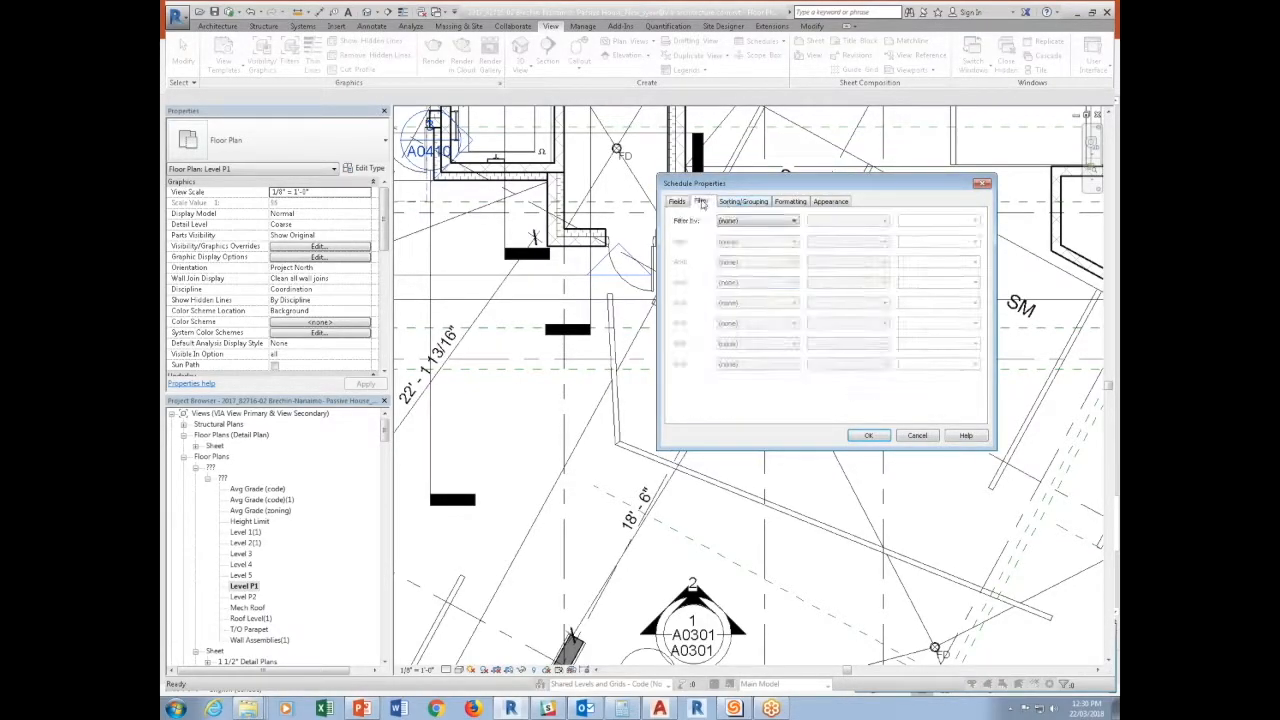
left_click(789, 222)
left_click(677, 202)
left_click(686, 203)
left_click(701, 309)
key("t")
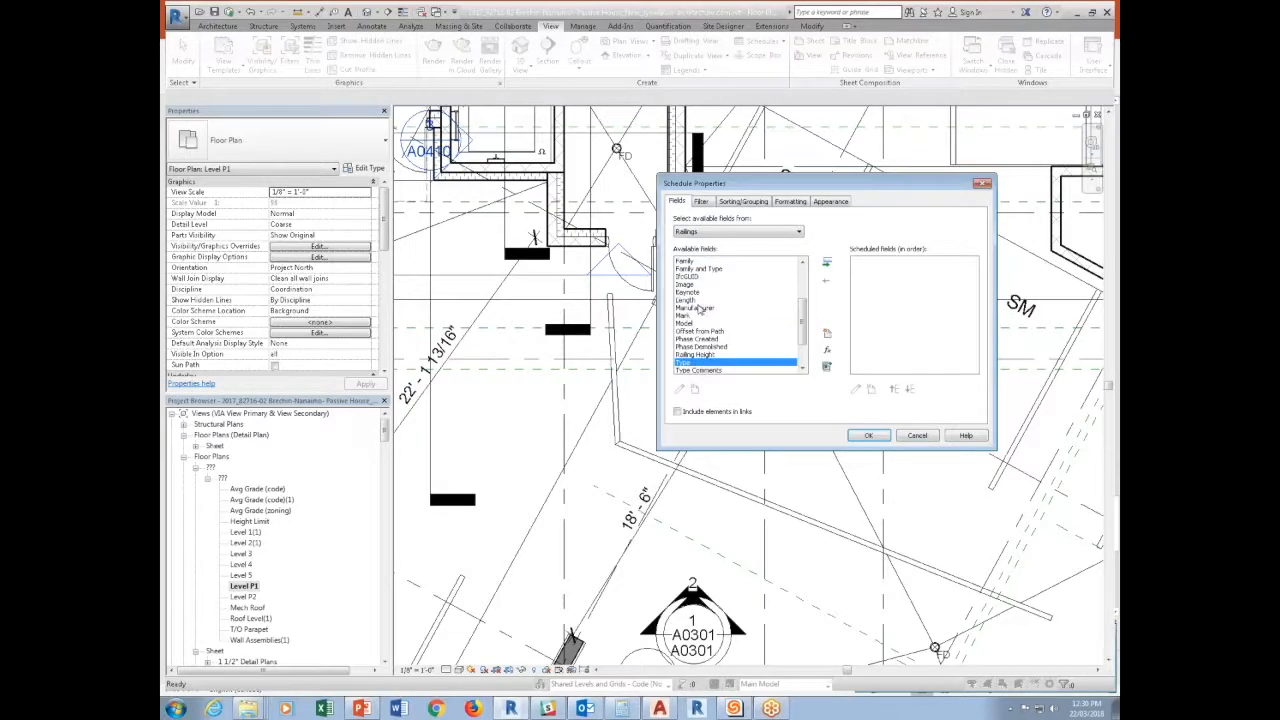
scroll(713, 352, "down", 2)
double_click(713, 355)
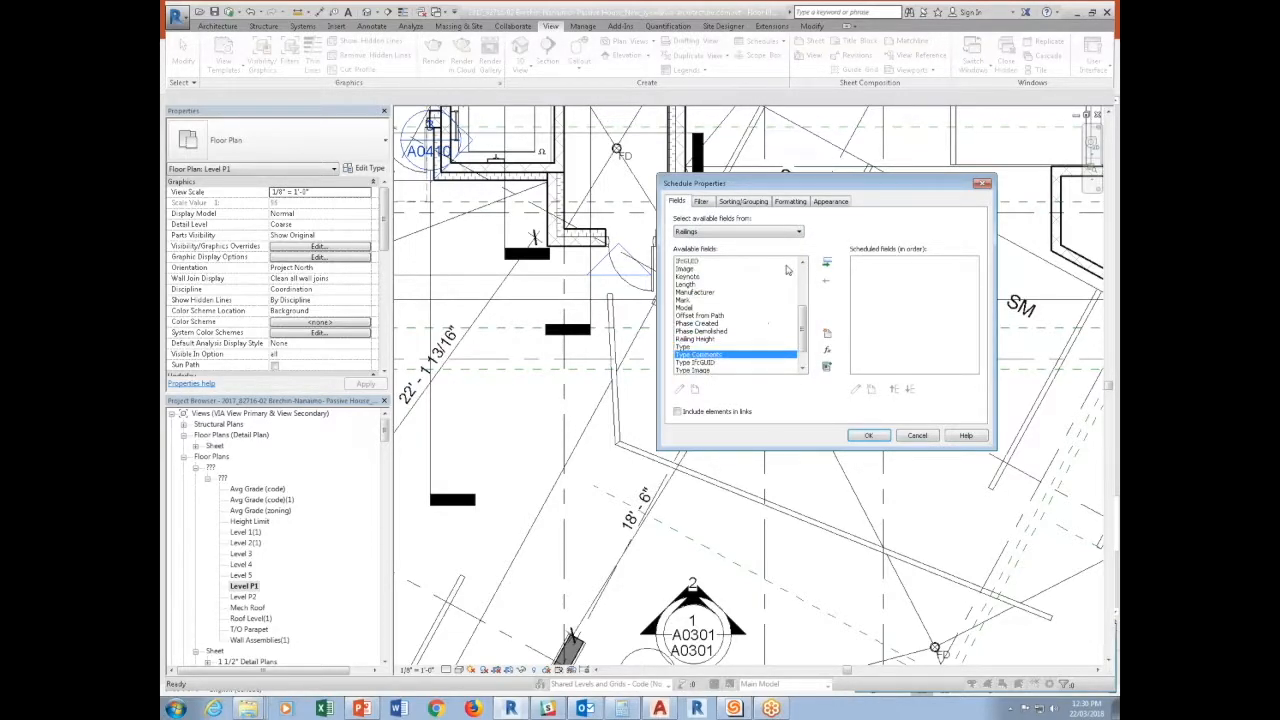
Filter the railing schedule to elements whose Type Comments equals TRAVEL DISTANCE.
left_click(701, 201)
left_click(757, 221)
left_click(755, 240)
left_click(848, 221)
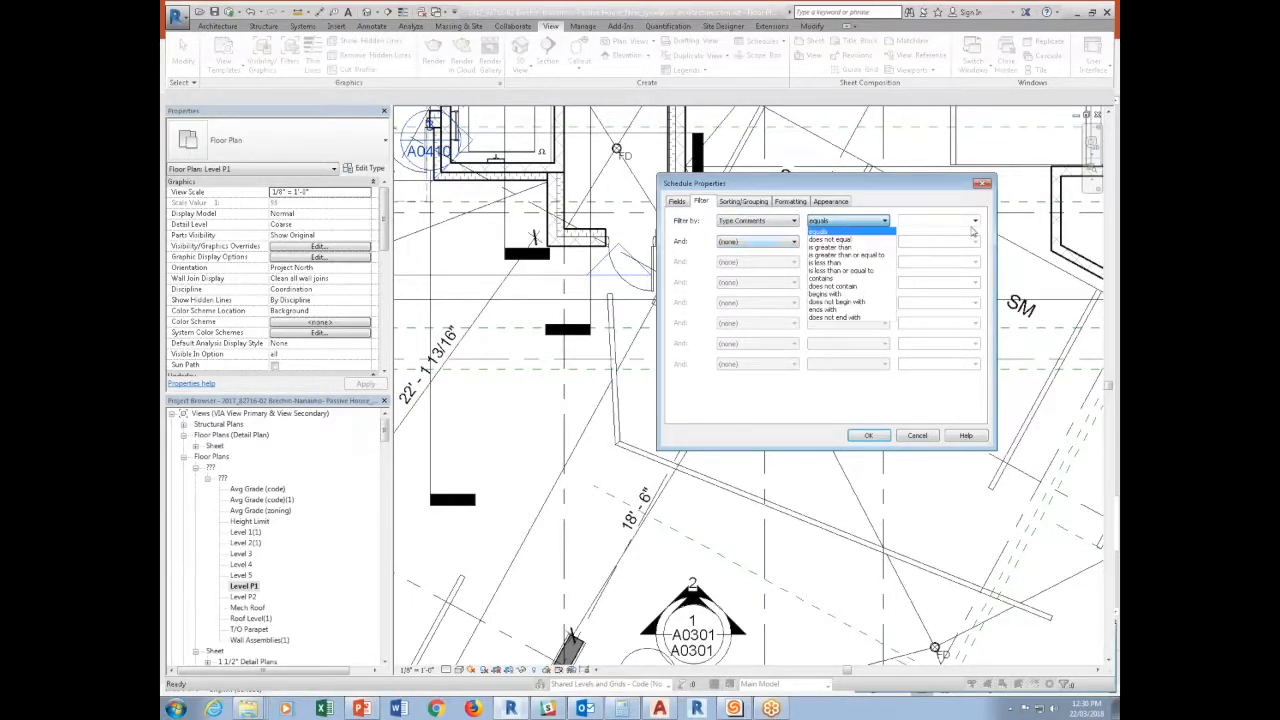
left_click(848, 231)
left_click(975, 221)
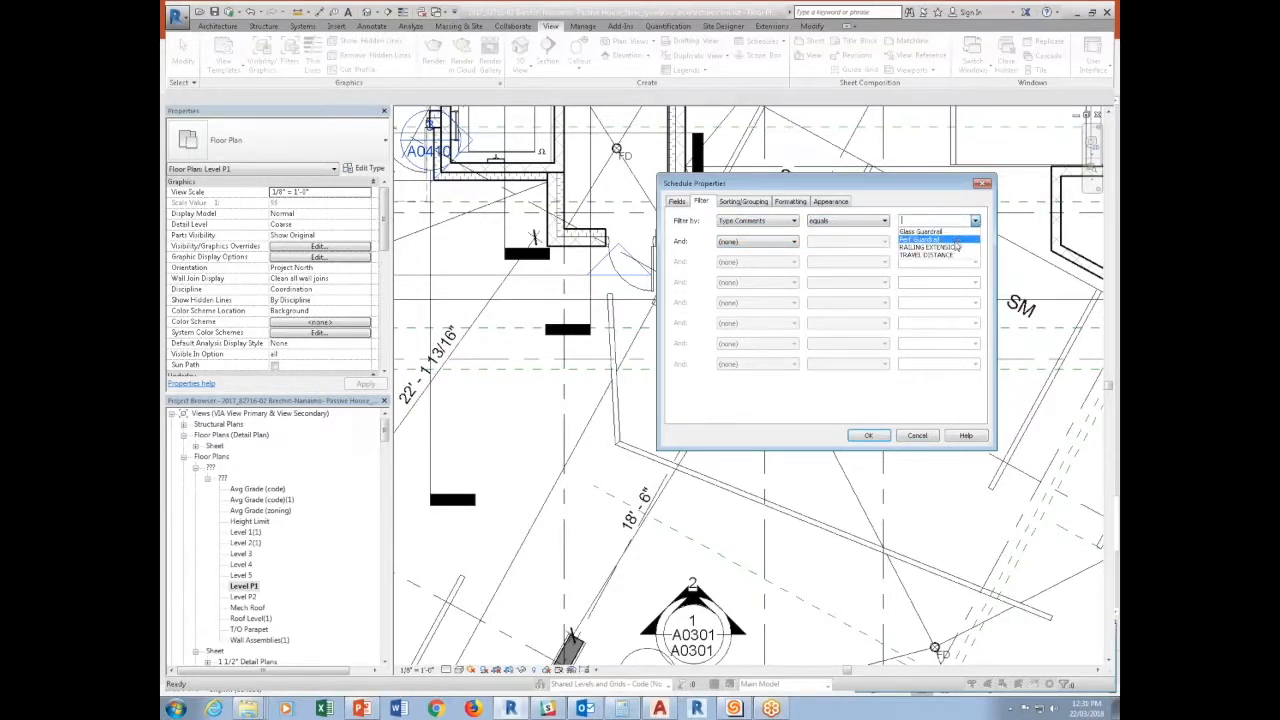
left_click(945, 255)
Include Length as the second scheduled field, generate the railing schedule and widen its Type Comments column to fit the text.
left_click(677, 201)
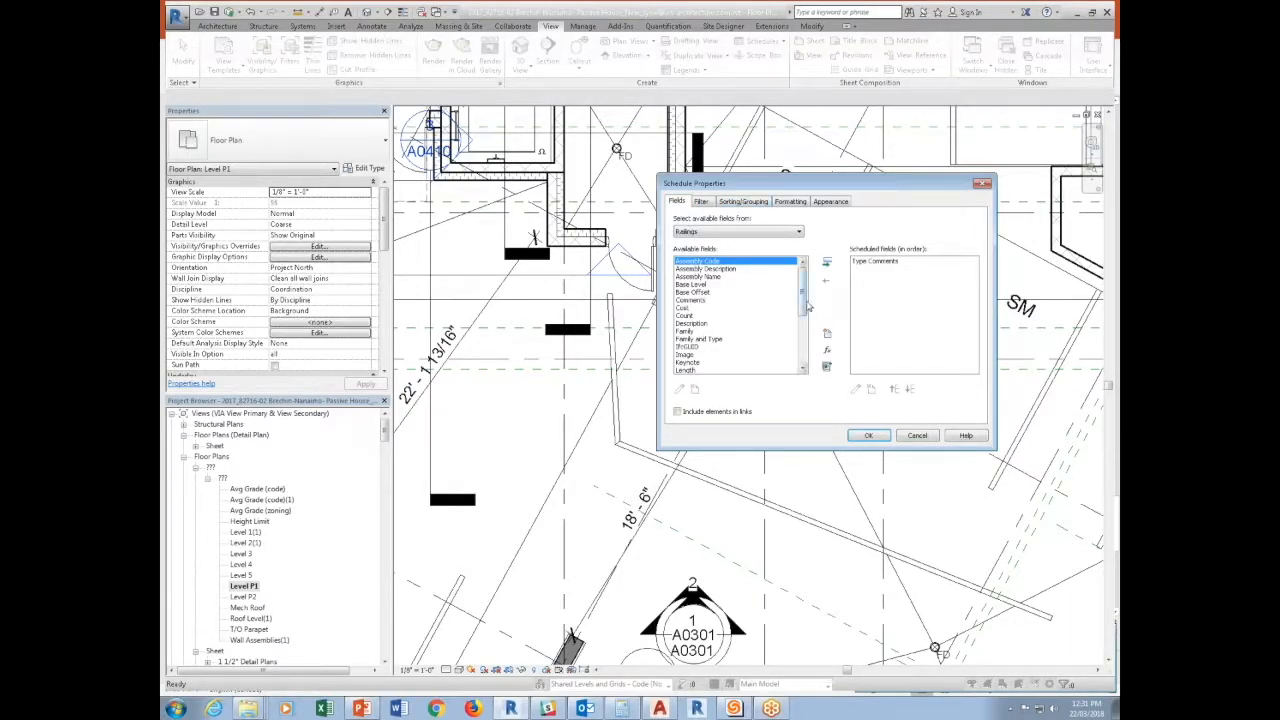
left_click_drag(805, 303, 806, 312)
left_click(686, 355)
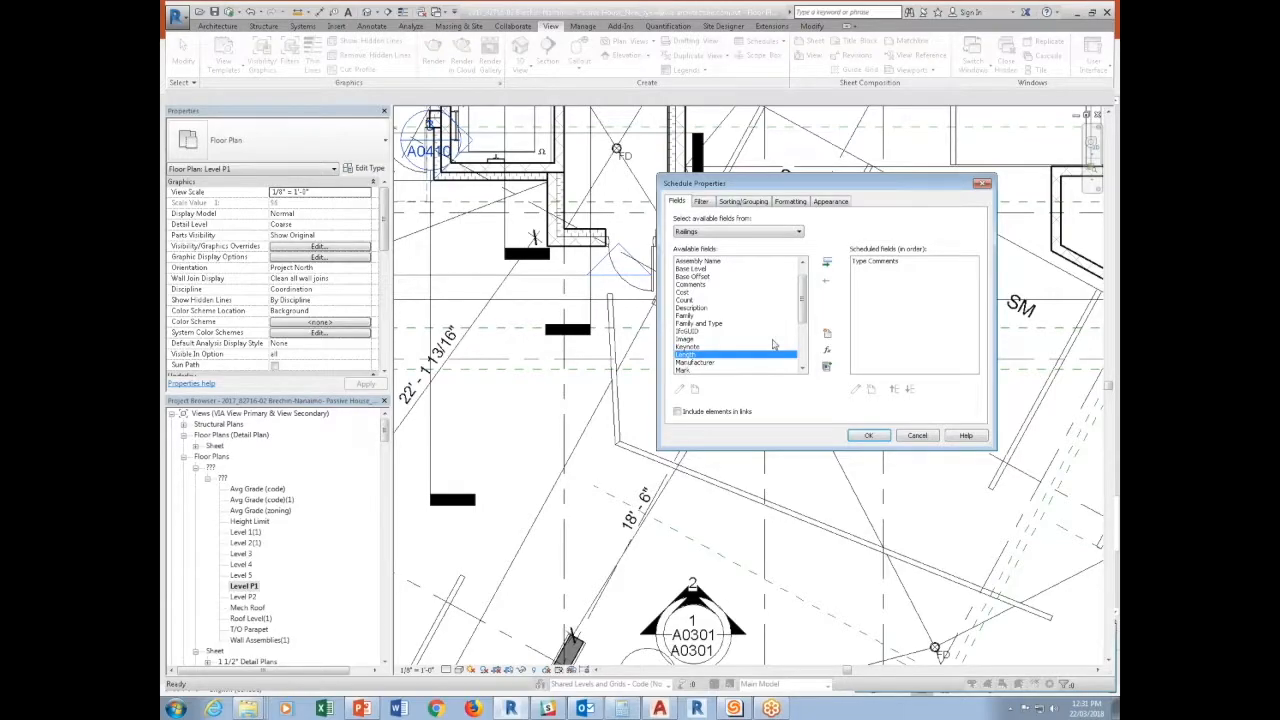
left_click(827, 263)
left_click(869, 435)
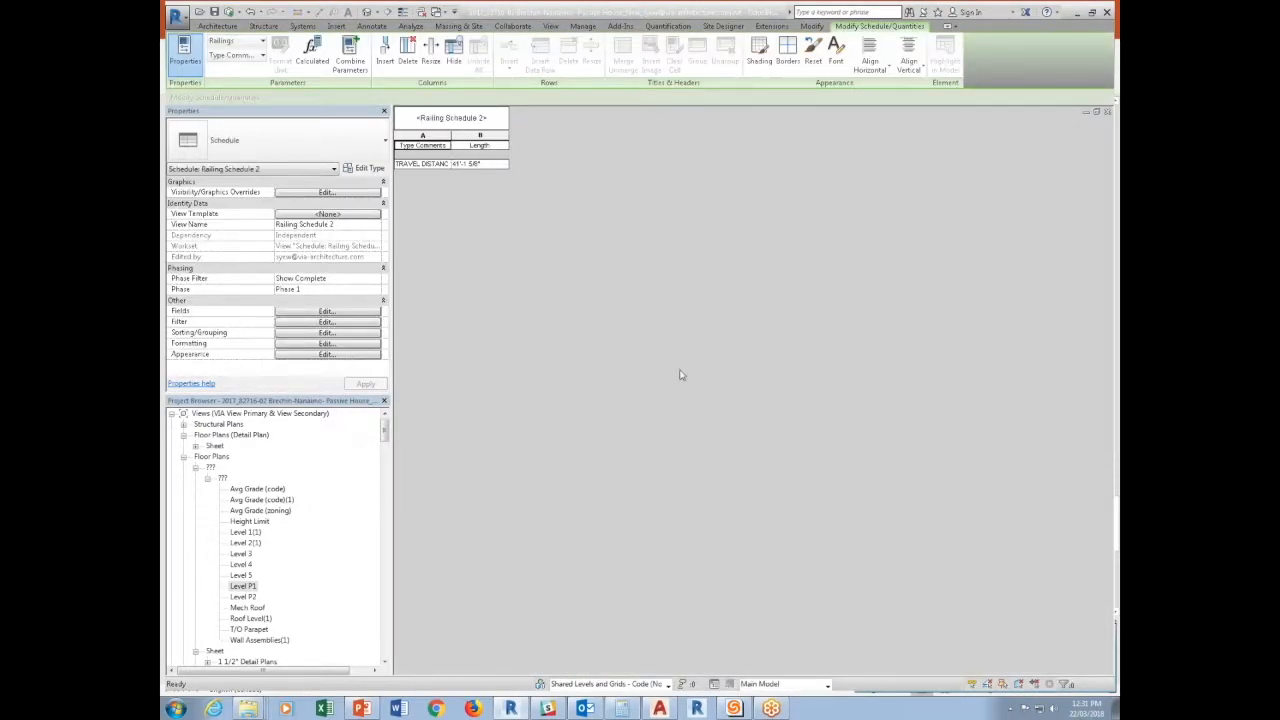
left_click_drag(451, 136, 471, 135)
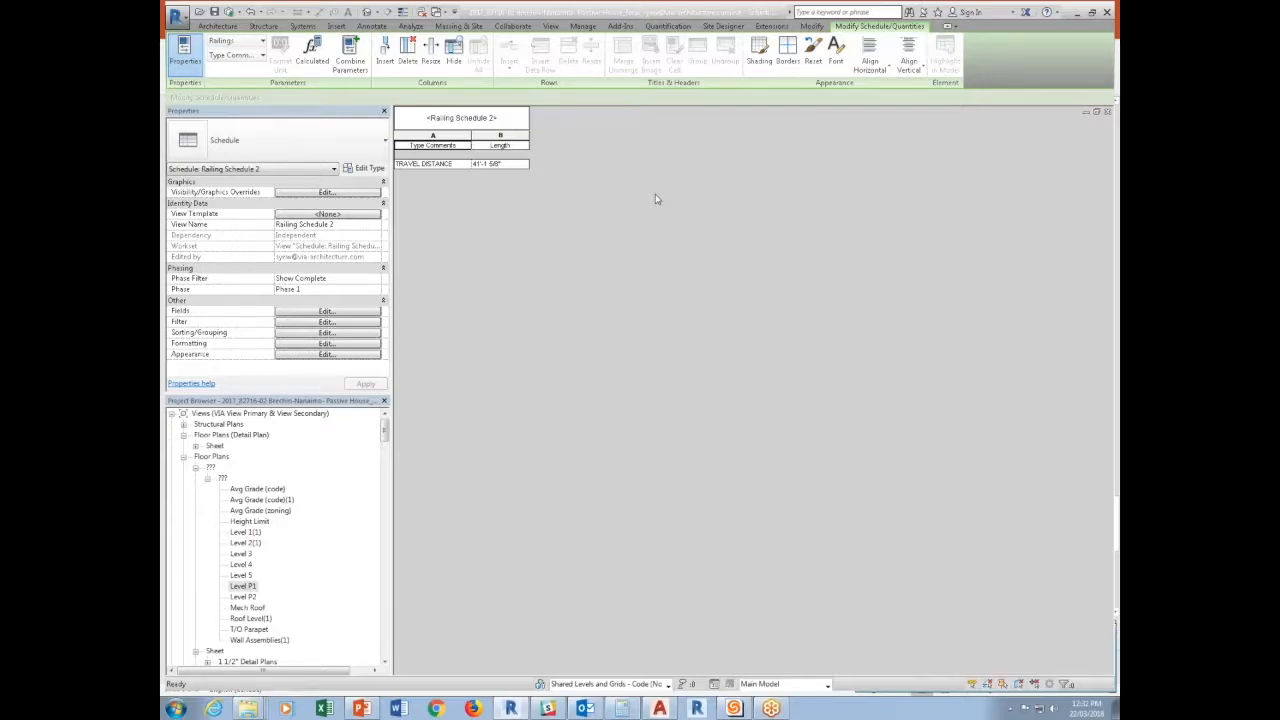
From the Level P1 plan, start a new family based on the Metric Generic Annotation.rft template in the Annotations folder.
key("ctrl+Tab")
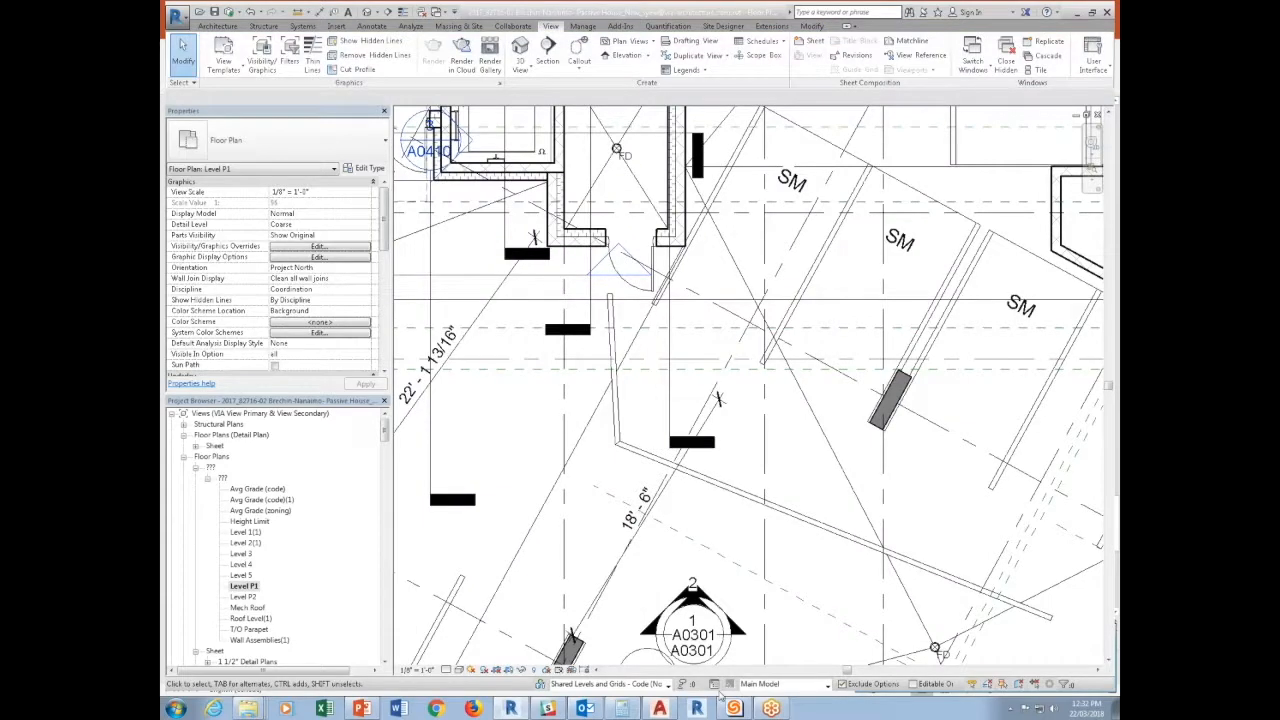
left_click(742, 502)
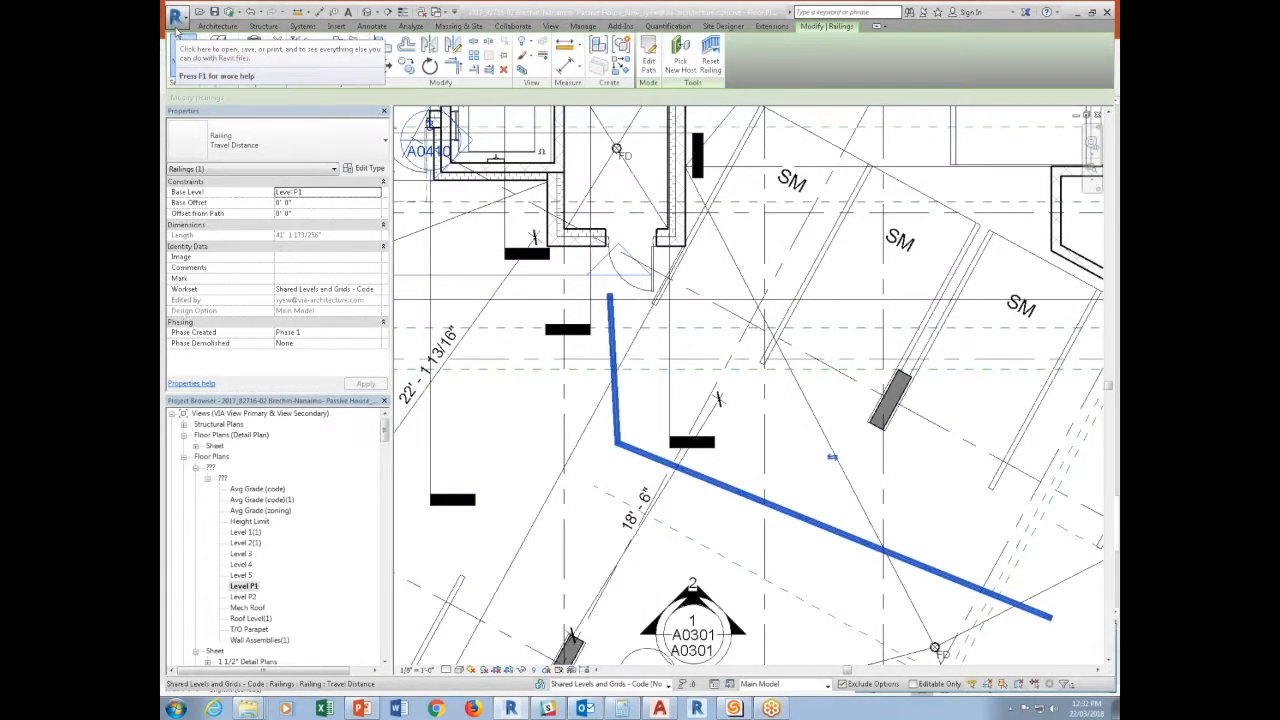
left_click(176, 15)
mouse_move(203, 61)
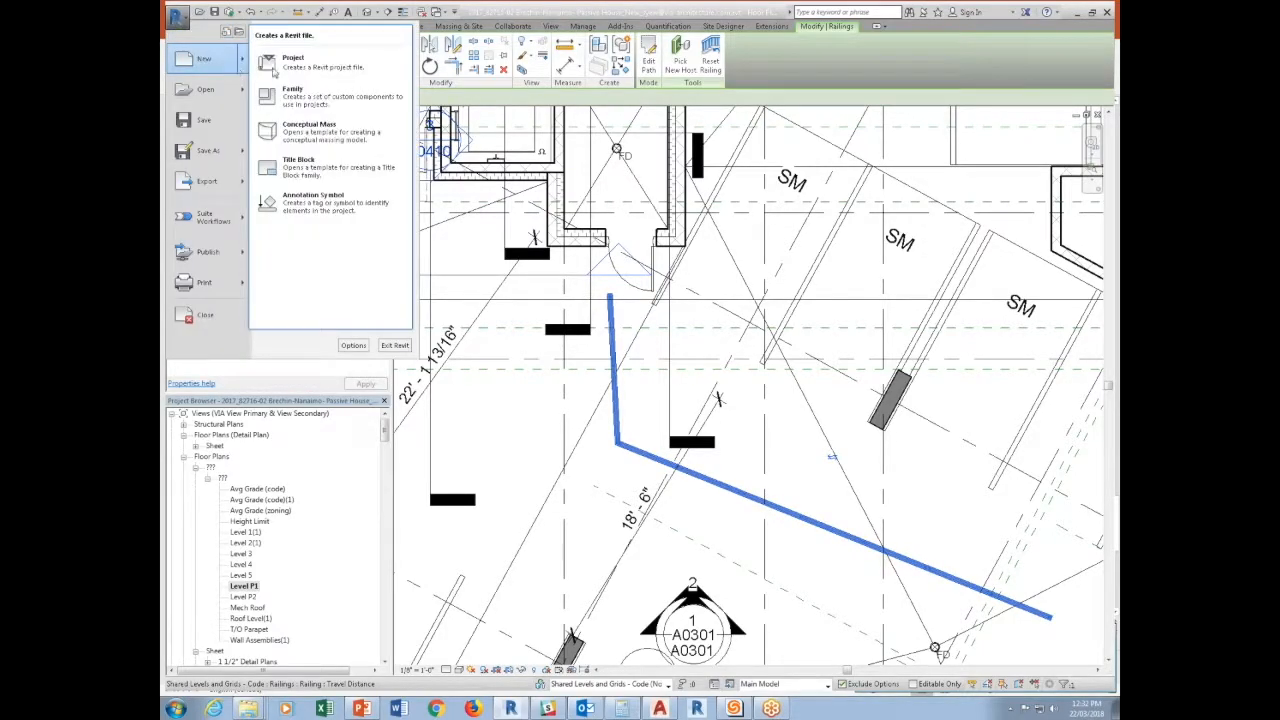
left_click(290, 101)
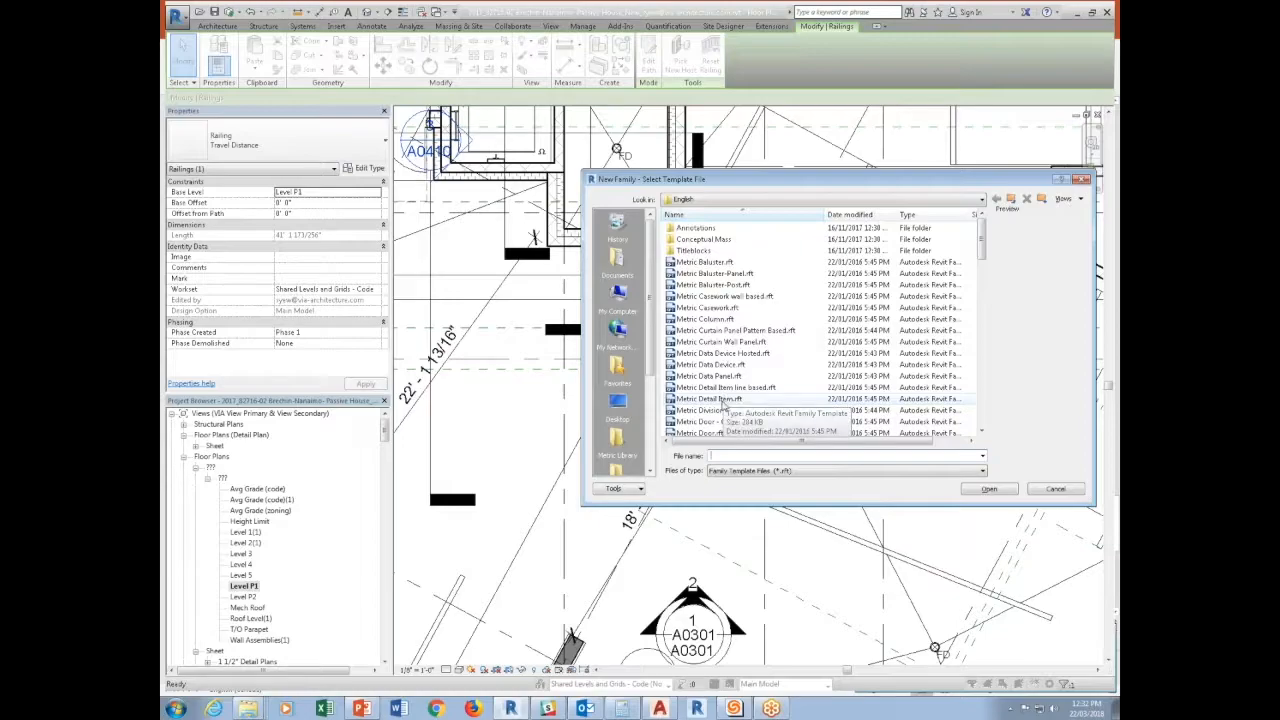
double_click(700, 229)
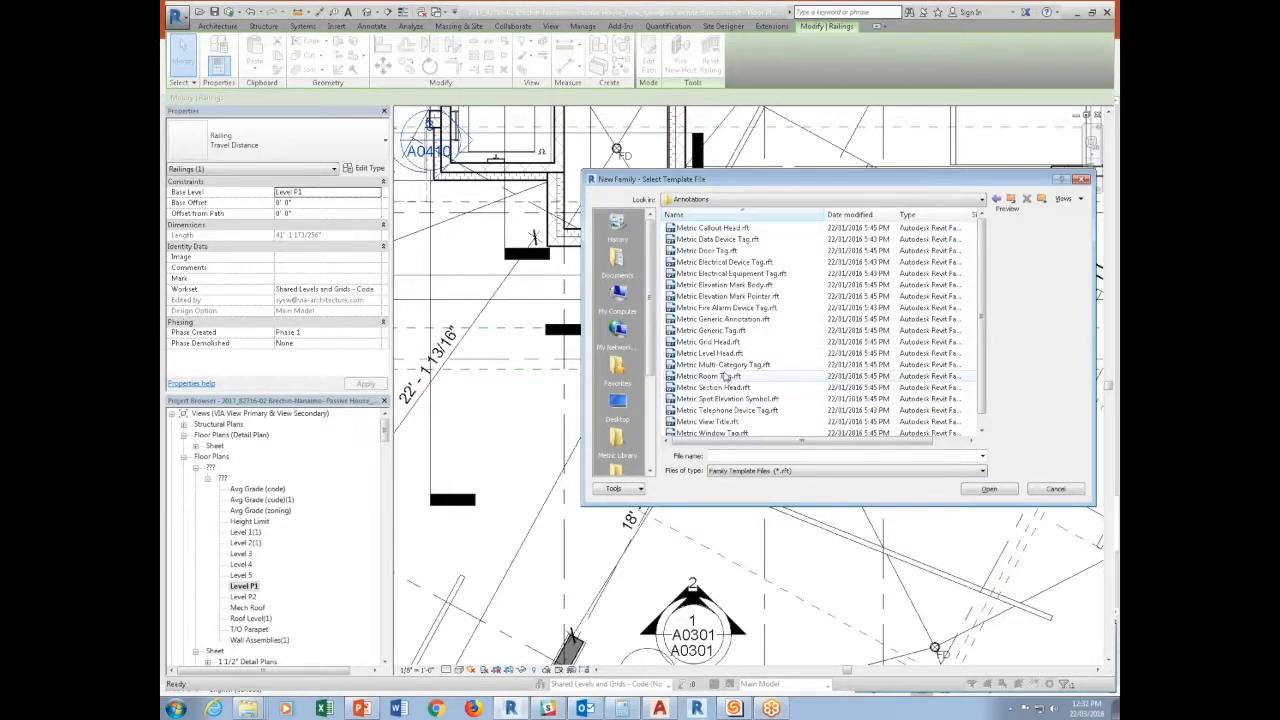
left_click(722, 319)
left_click(989, 489)
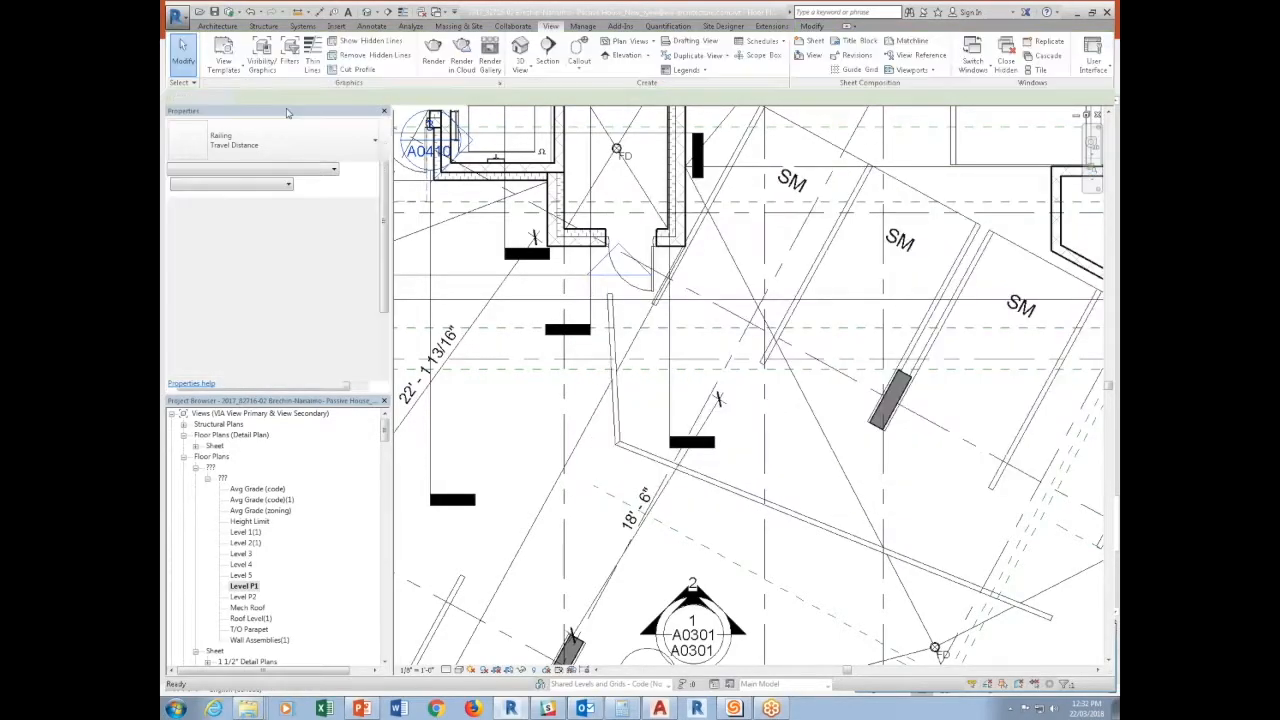
Change the new annotation family's category to Railing Tags.
left_click(238, 48)
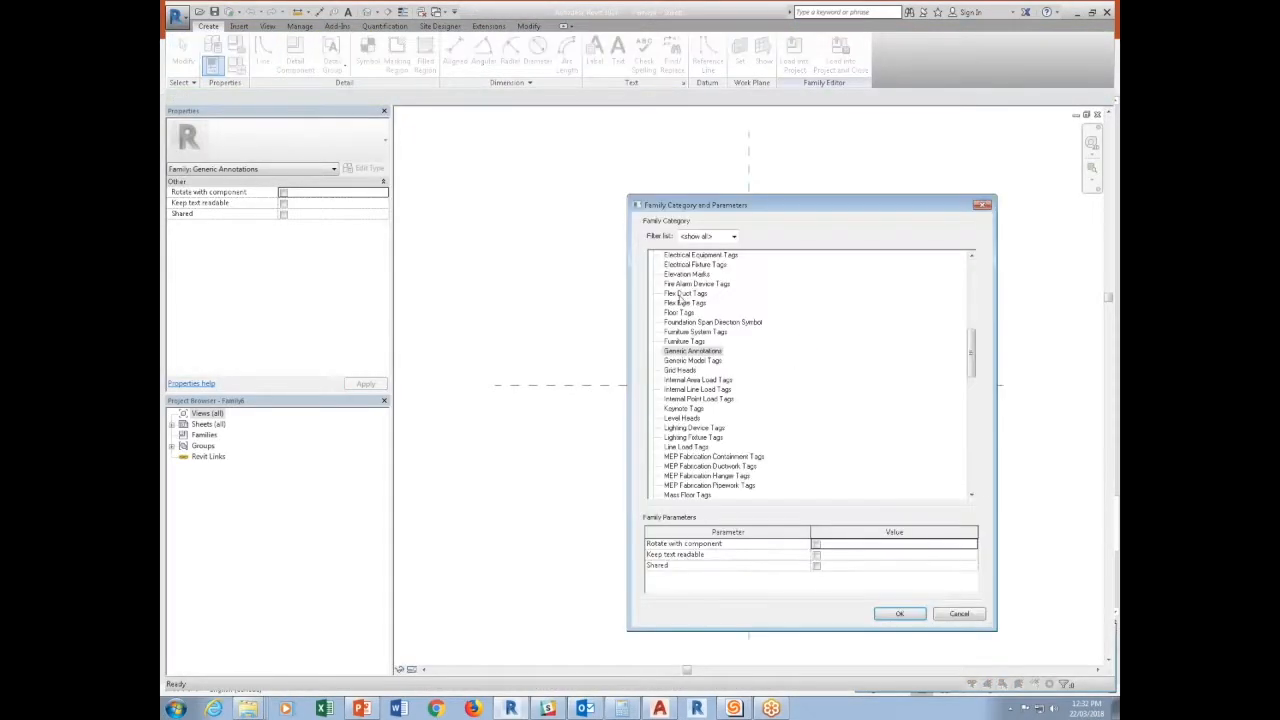
left_click(697, 412)
key("r")
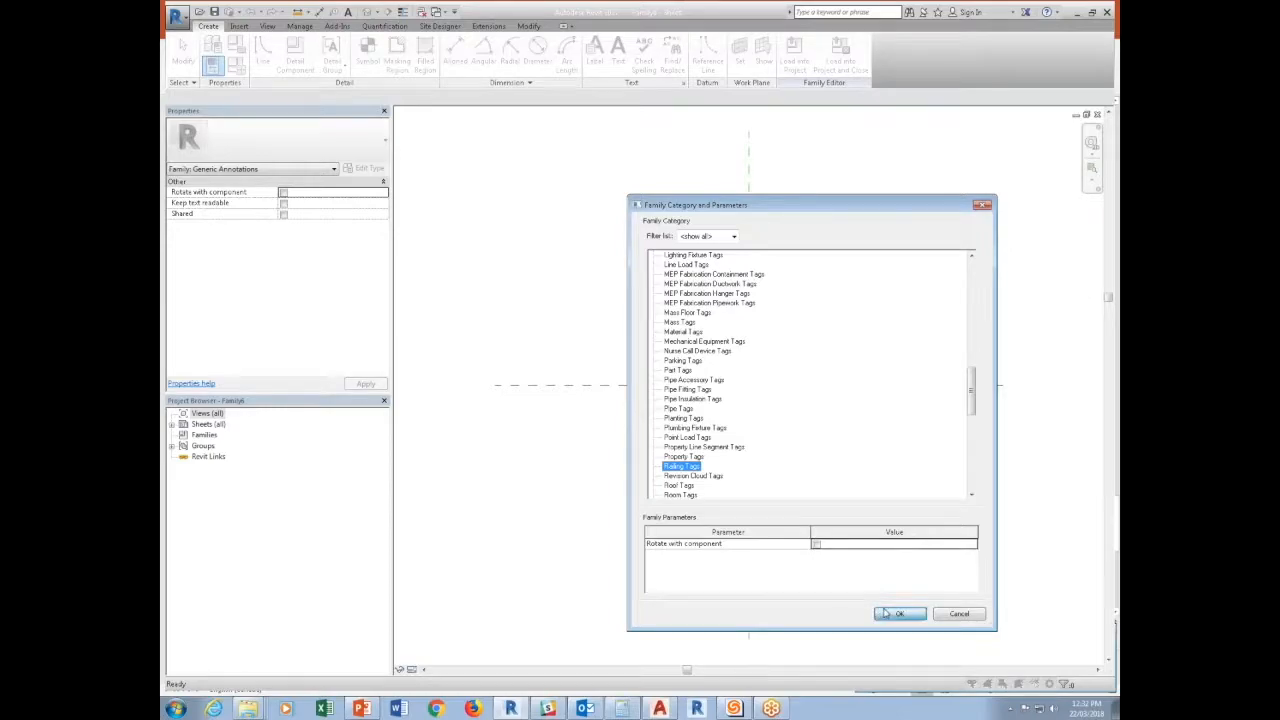
left_click(885, 614)
Place a label reporting the Length parameter at the intersection of the two reference planes.
left_click(596, 58)
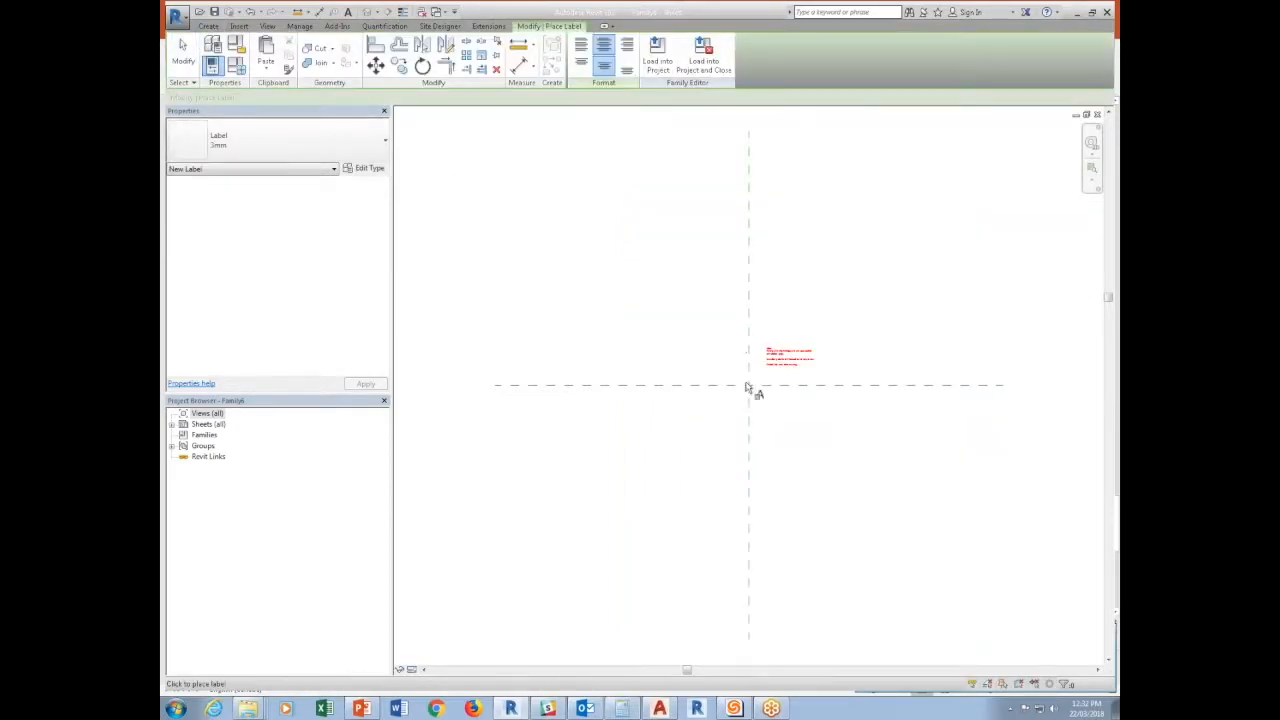
left_click(745, 387)
left_click(410, 479)
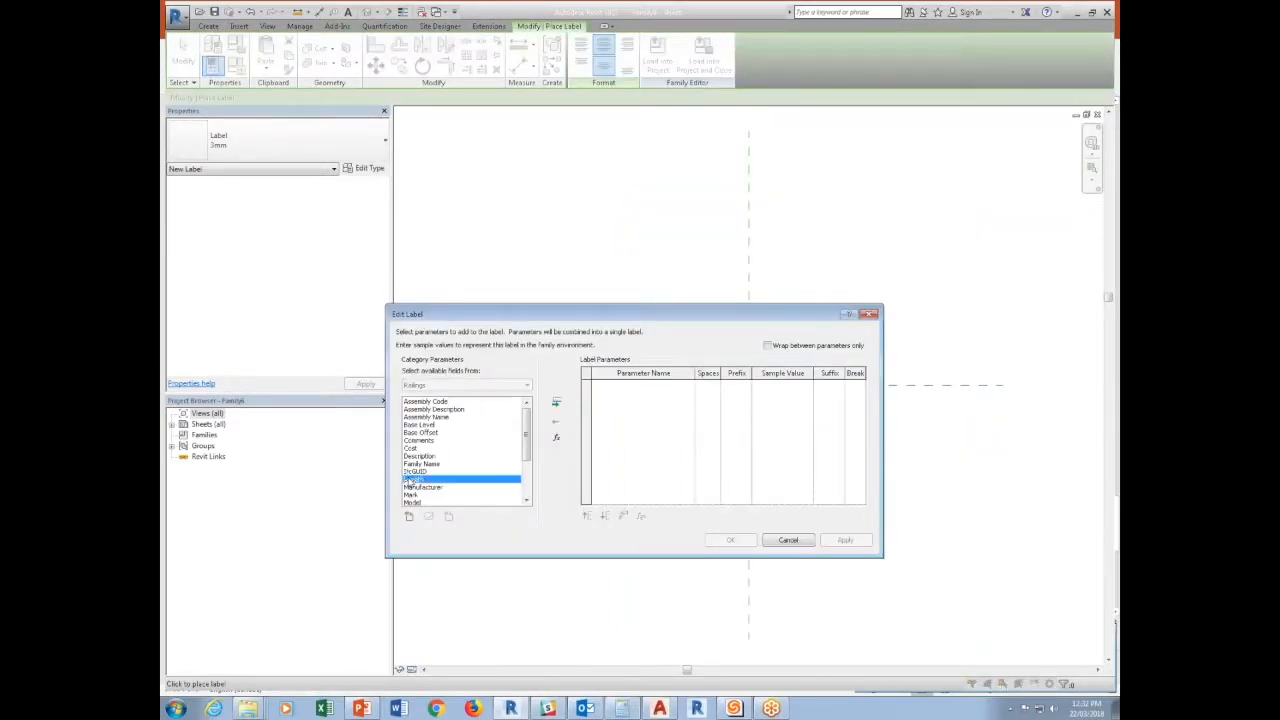
left_click(557, 402)
left_click(731, 540)
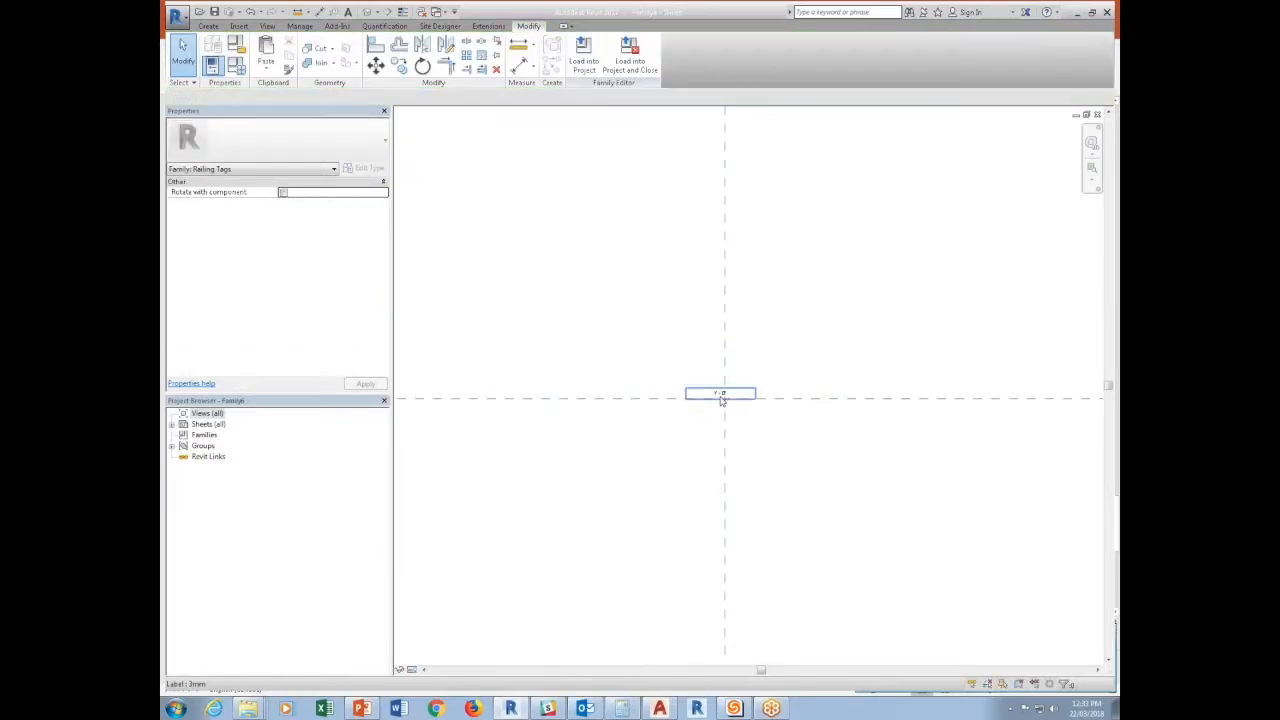
Add the prefix TRAVEL DISTANCE: to the label's Length parameter and widen the label so the text fits on one line.
left_click(735, 400)
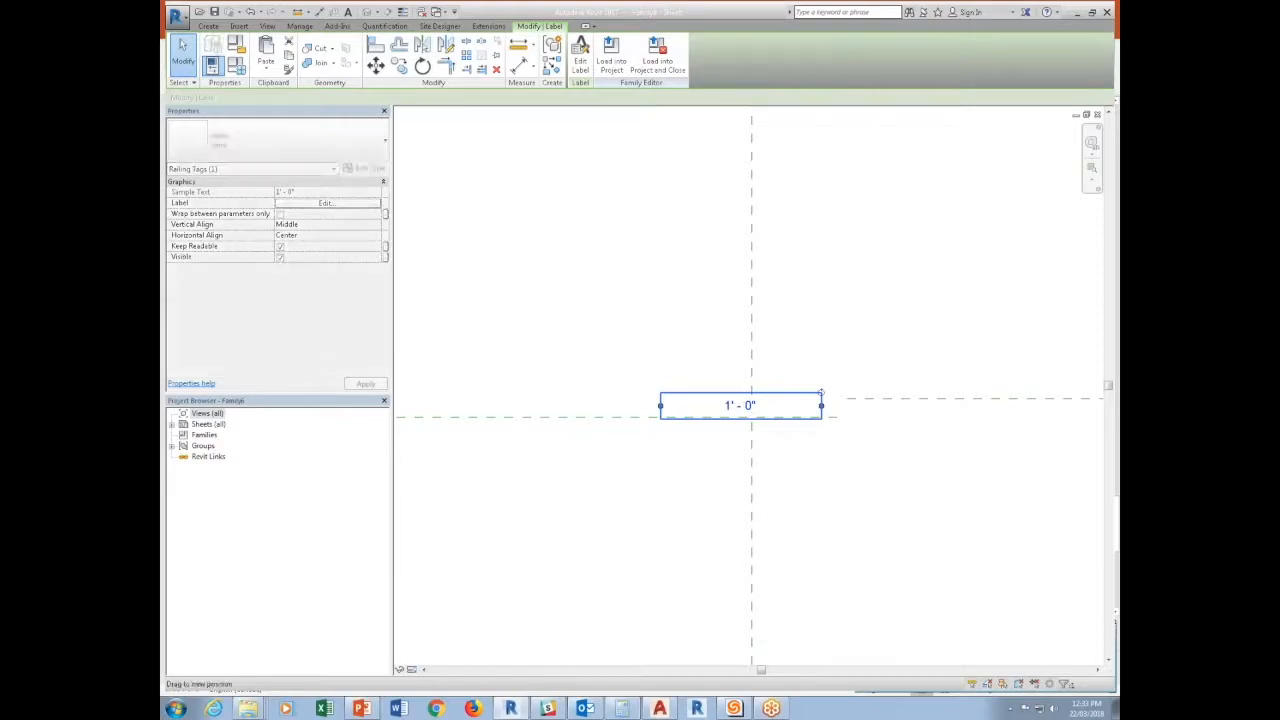
left_click(582, 62)
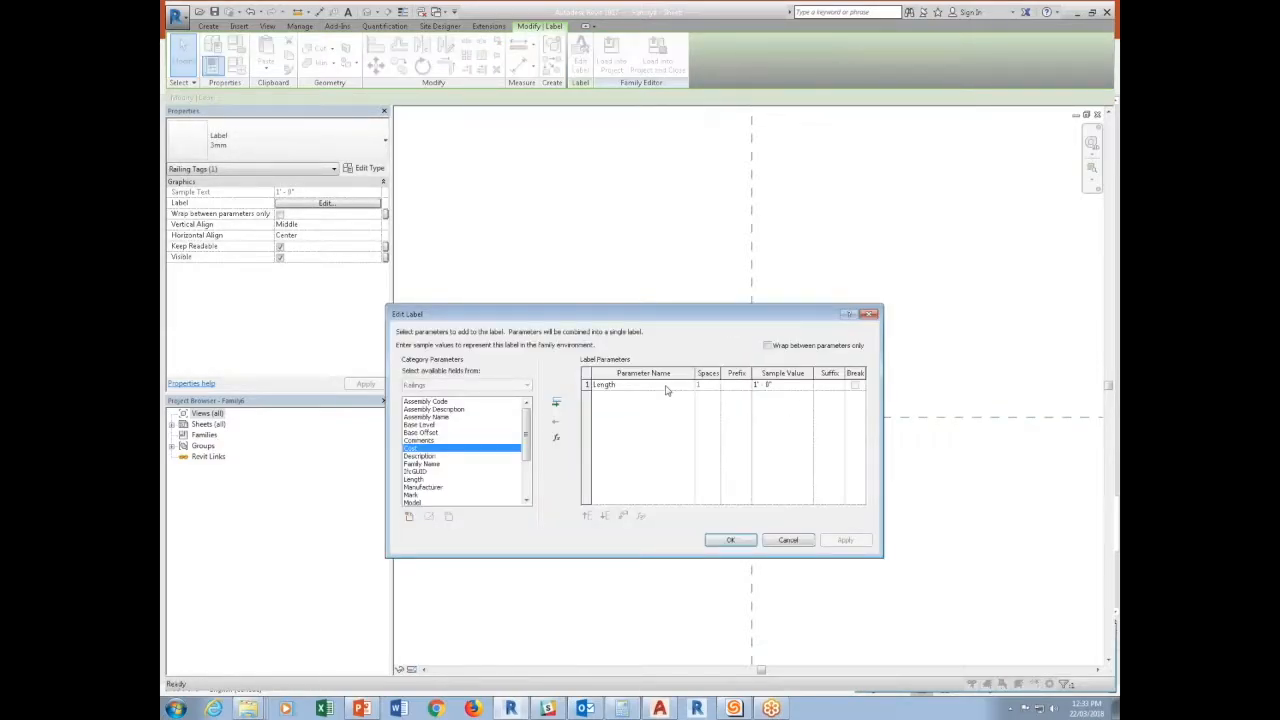
type("TRAVEL DISTANCE:")
left_click(740, 541)
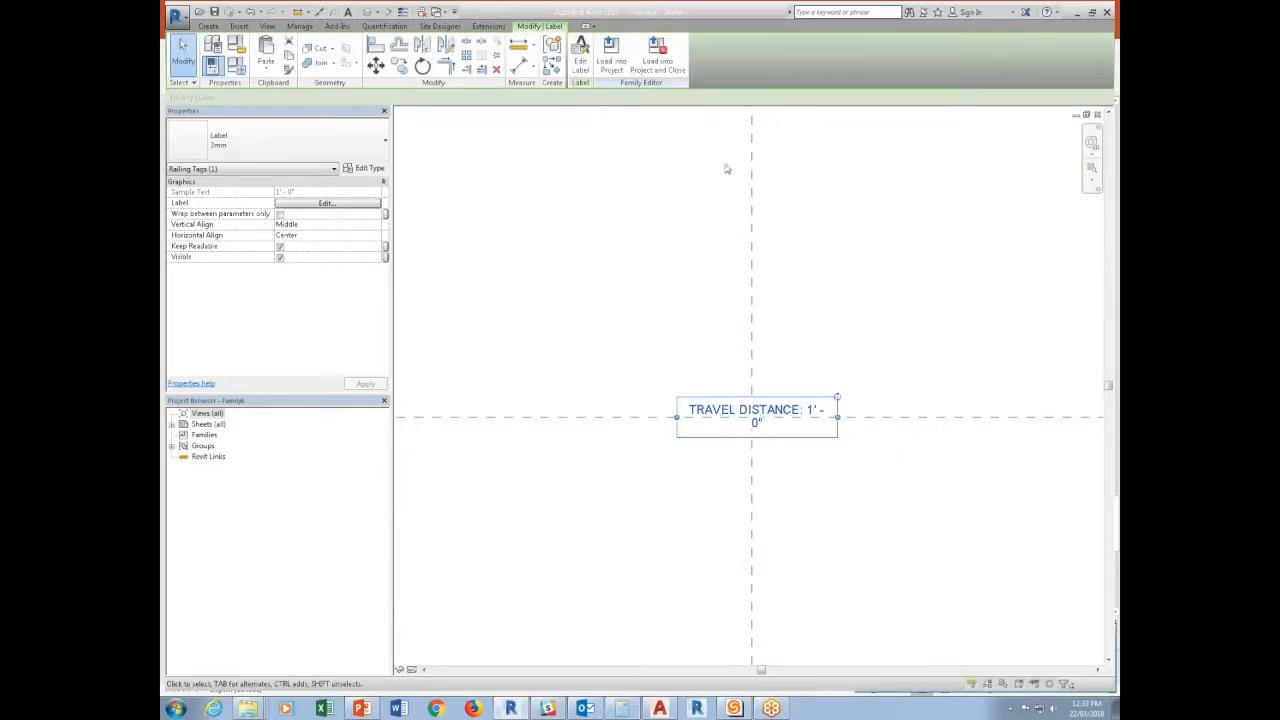
left_click_drag(838, 425, 882, 420)
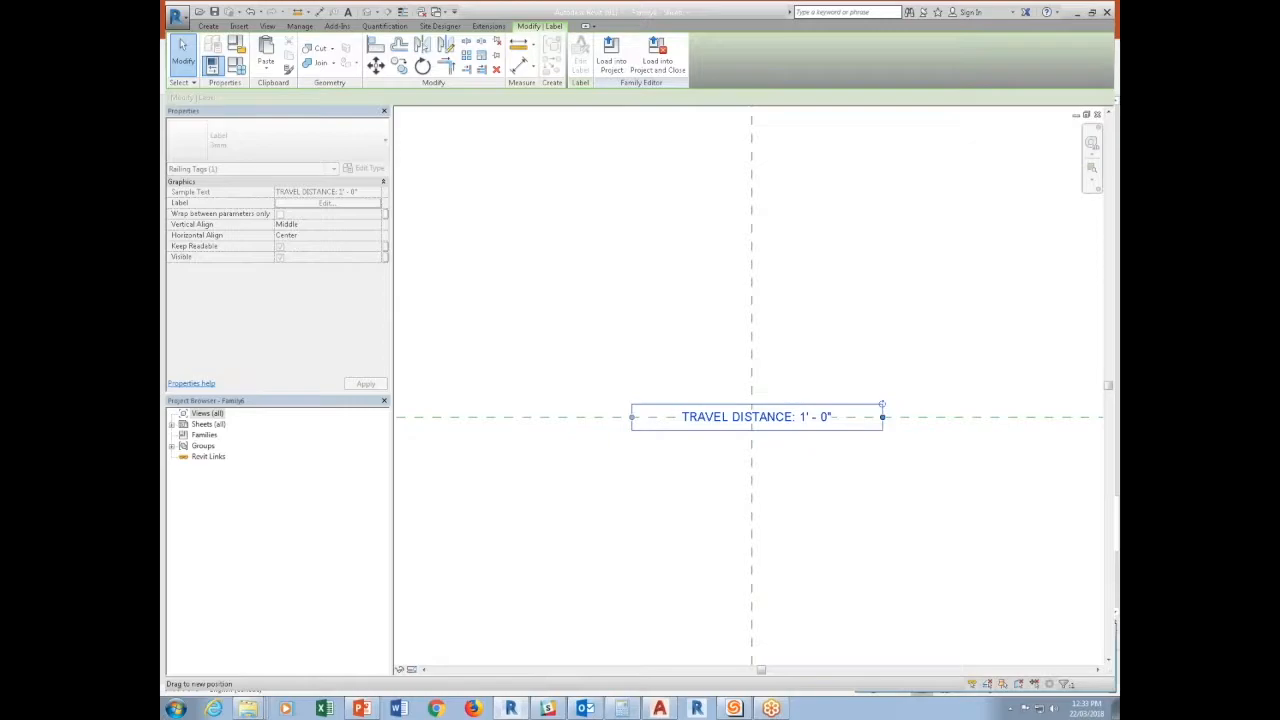
Load the railing tag family into the Brechin-Nanaimo project and return to the Level P1 floor plan.
left_click(612, 58)
left_click(620, 442)
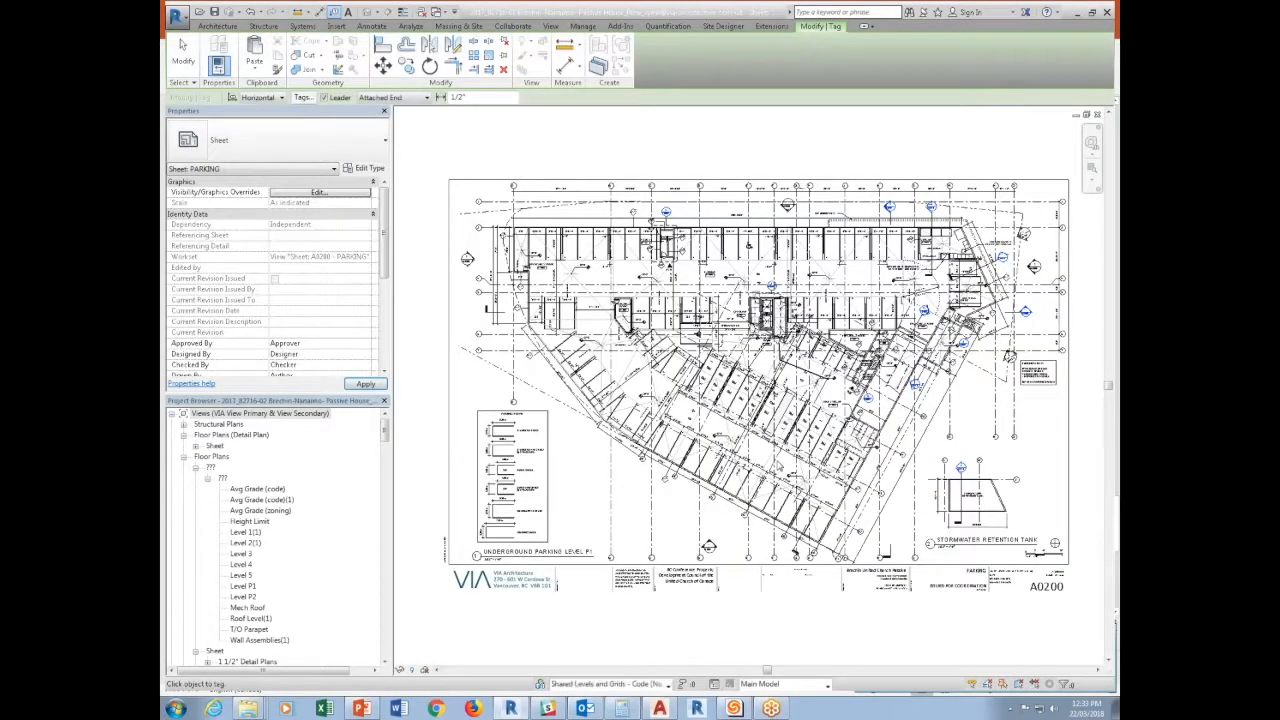
key("ctrl+Tab")
key("ctrl+Tab")
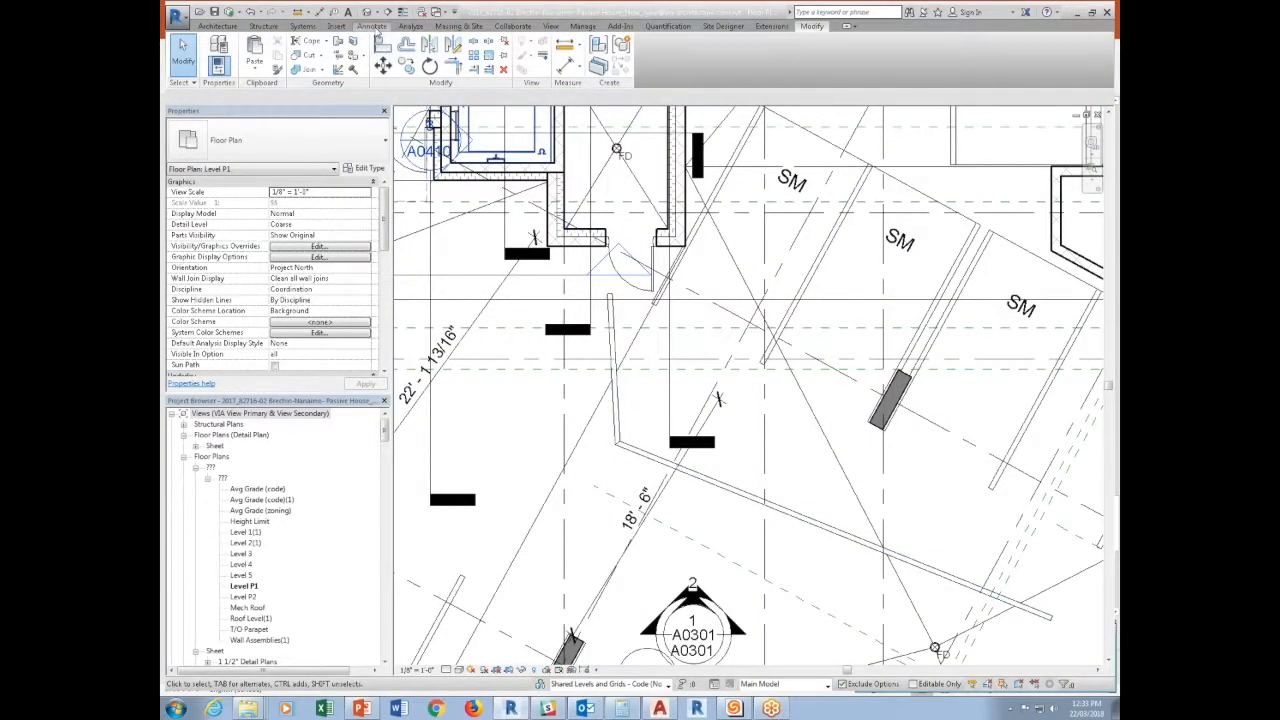
Tag the travel distance railing by category and position the tag just above its long segment.
left_click(372, 26)
left_click(625, 52)
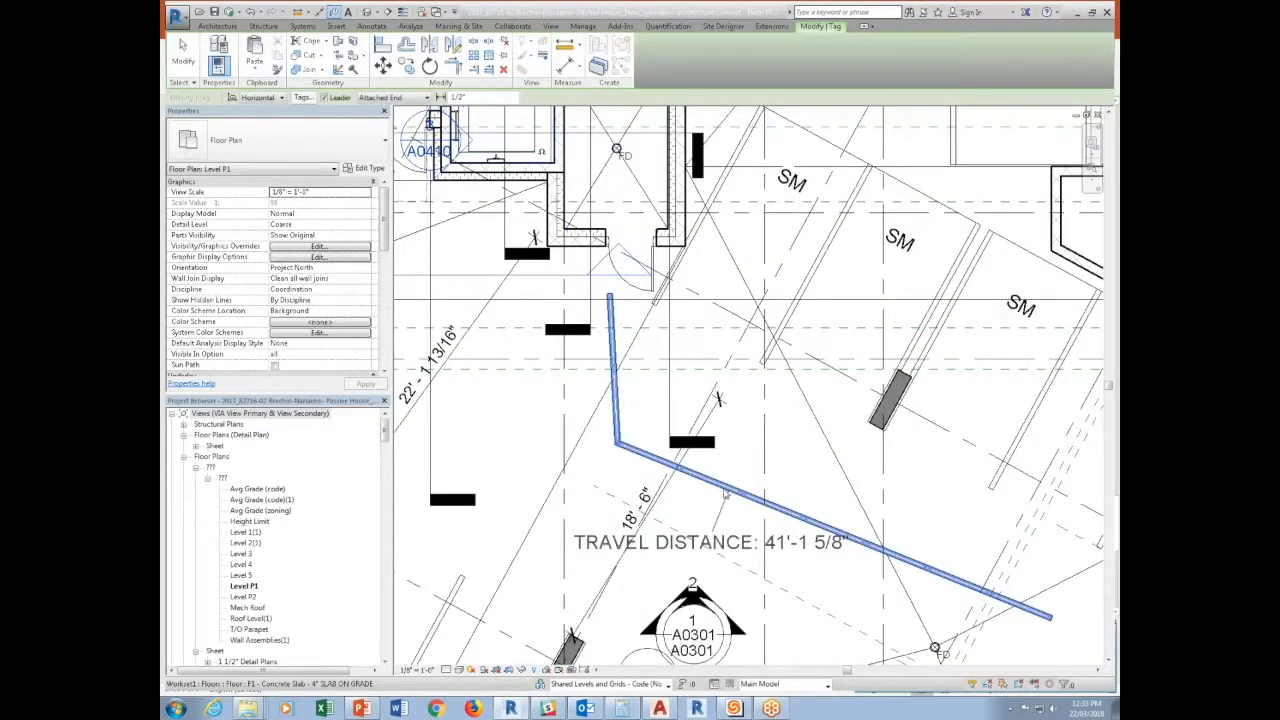
left_click(738, 490)
key("Escape")
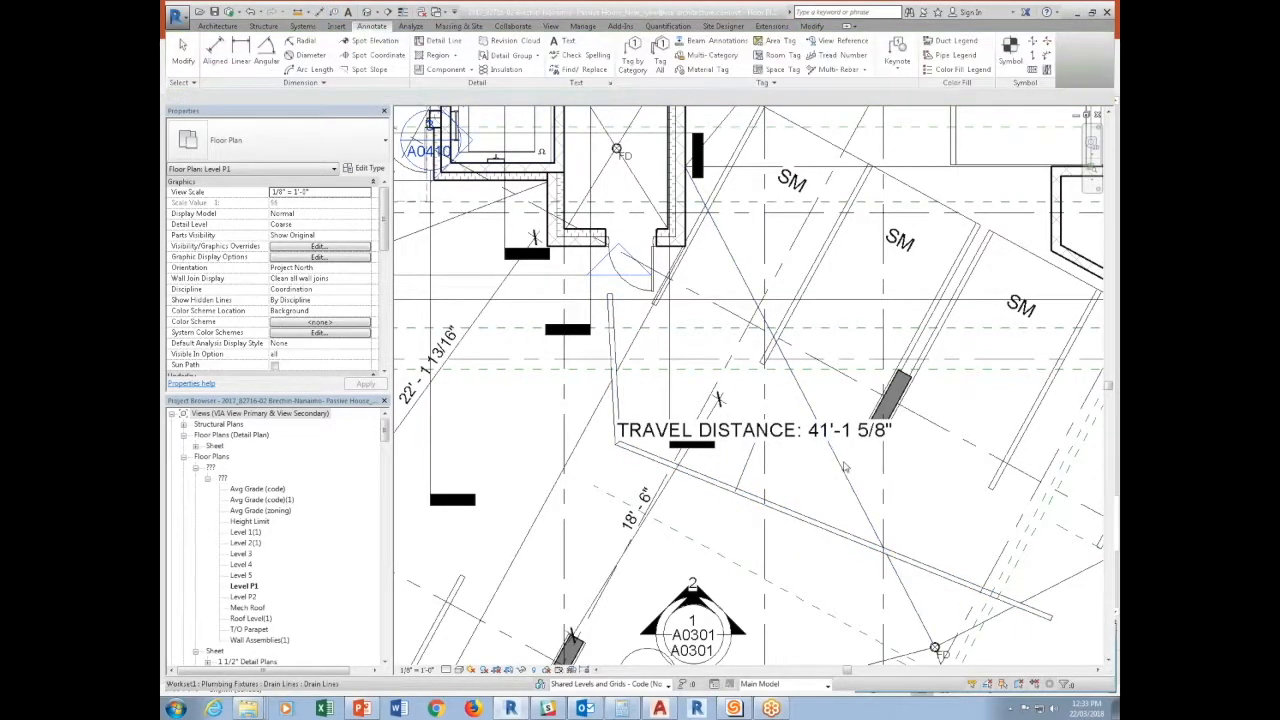
left_click(758, 447)
left_click_drag(758, 447, 832, 488)
Extend the travel distance railing's path with another straight segment running diagonally from its far end, and finish the sketch.
double_click(844, 535)
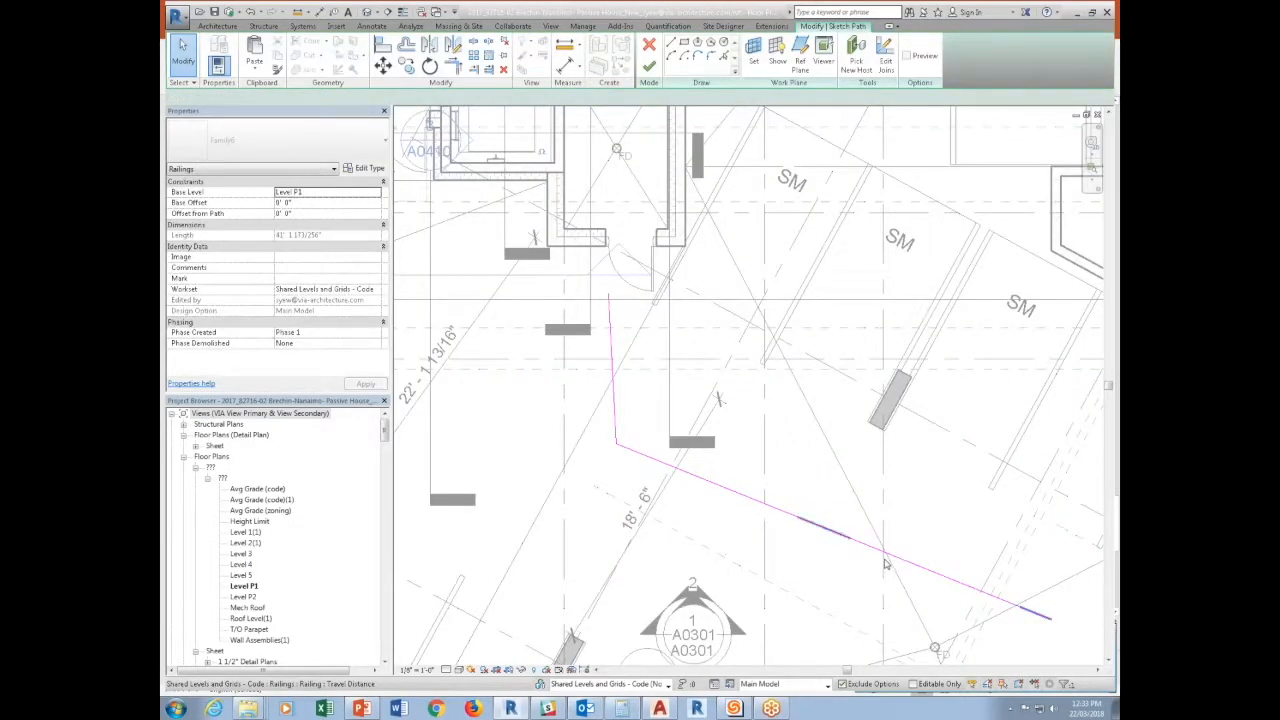
left_click(884, 553)
scroll(777, 450, "up", 4)
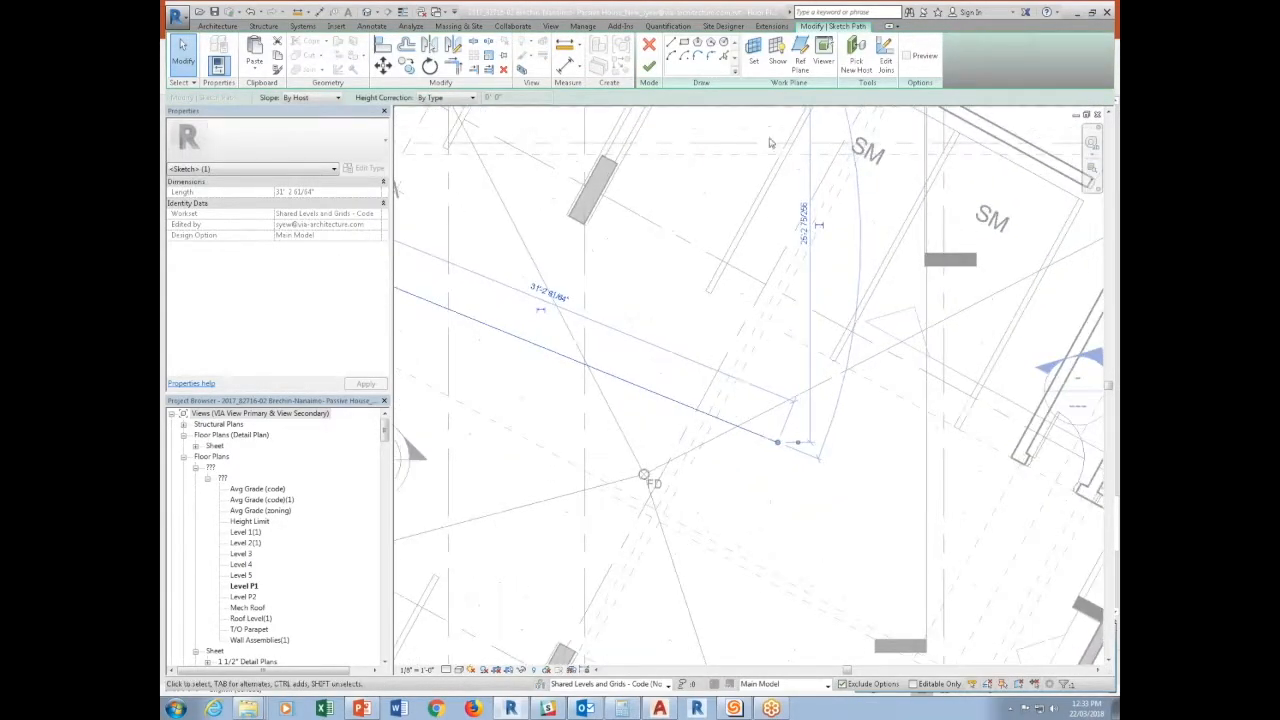
left_click(672, 44)
left_click(777, 446)
left_click(975, 600)
key("Escape")
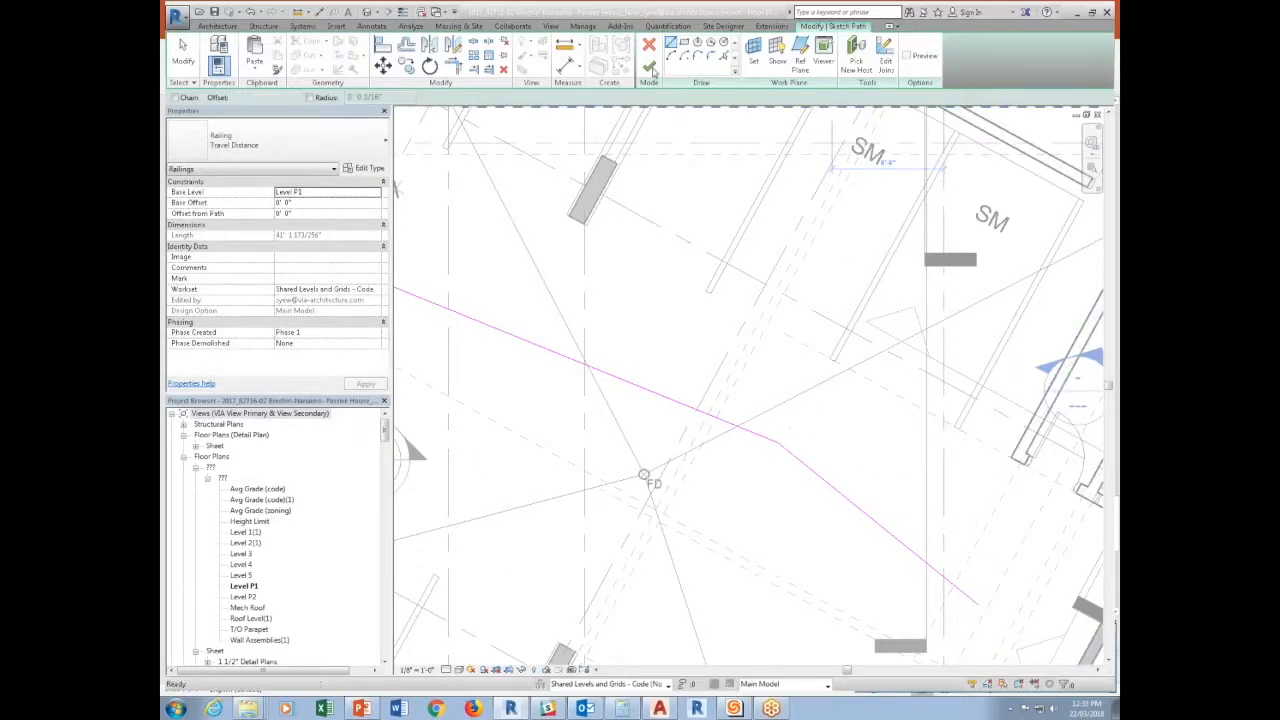
left_click(650, 66)
scroll(750, 468, "down", 3)
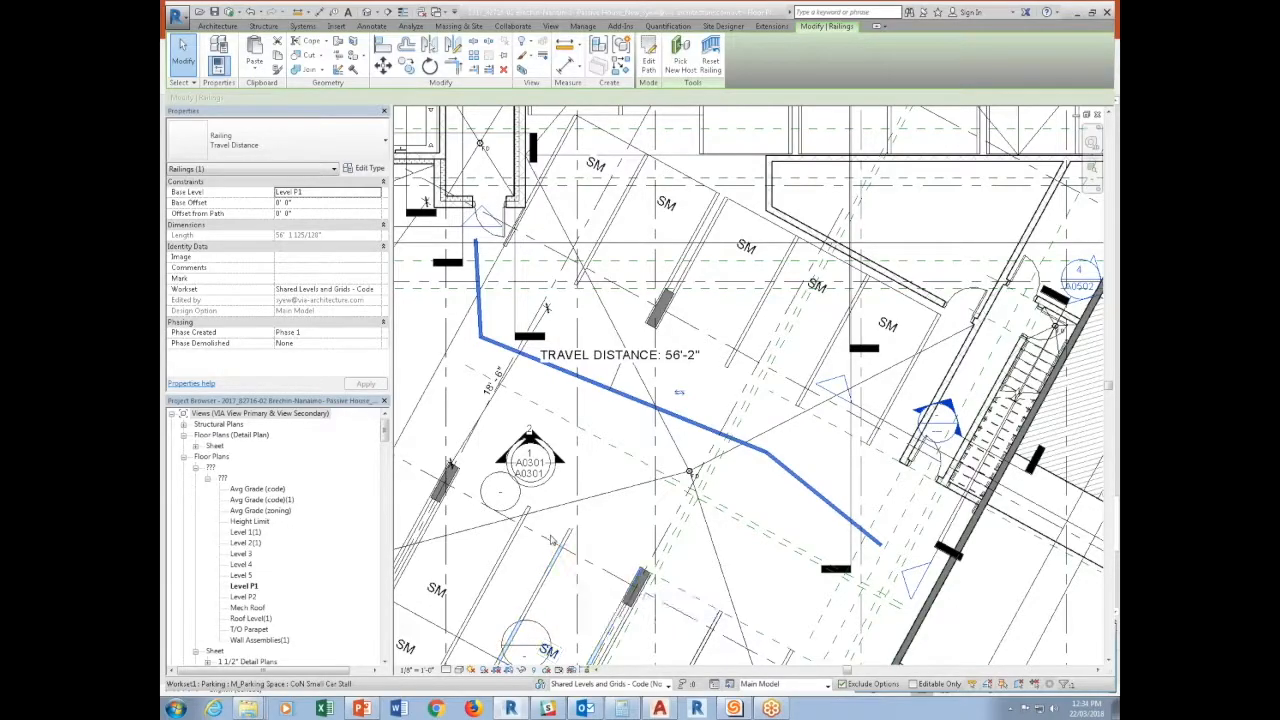
scroll(740, 290, "up", 1)
middle_click_drag(740, 290, 786, 372)
key("Escape")
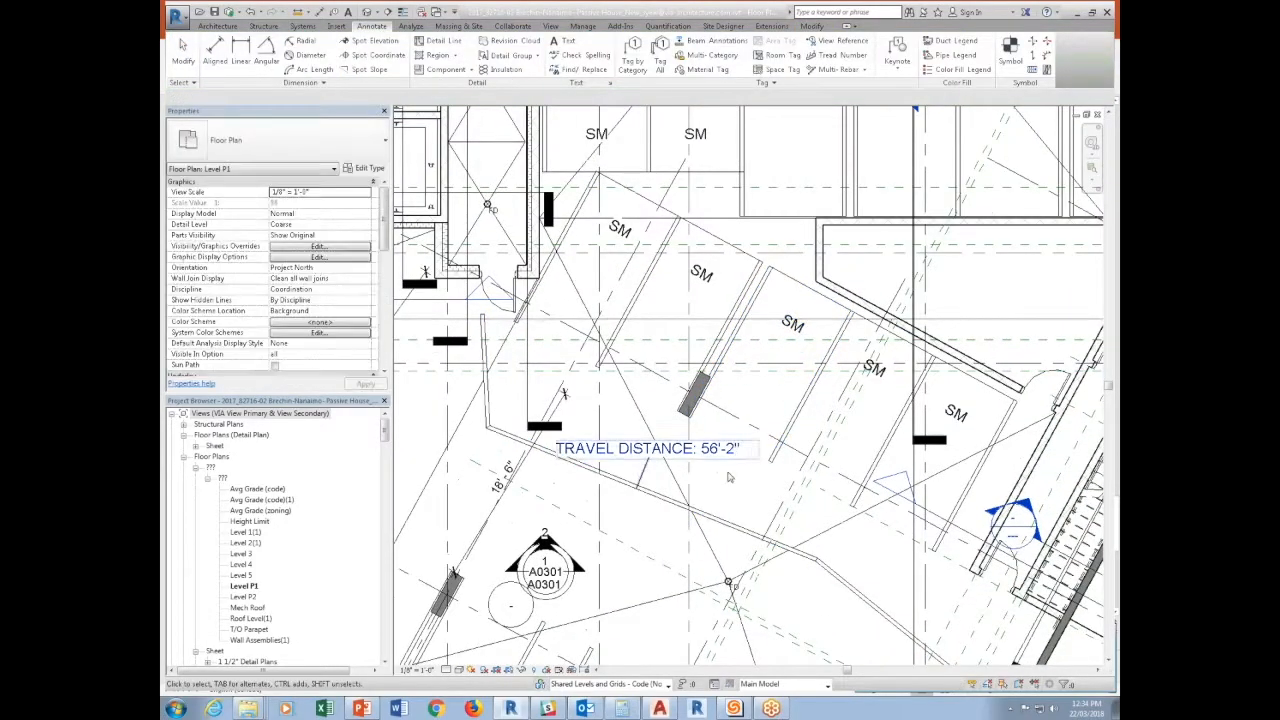
Switch to the open Level 13 floor plan of Project2.
left_click(210, 26)
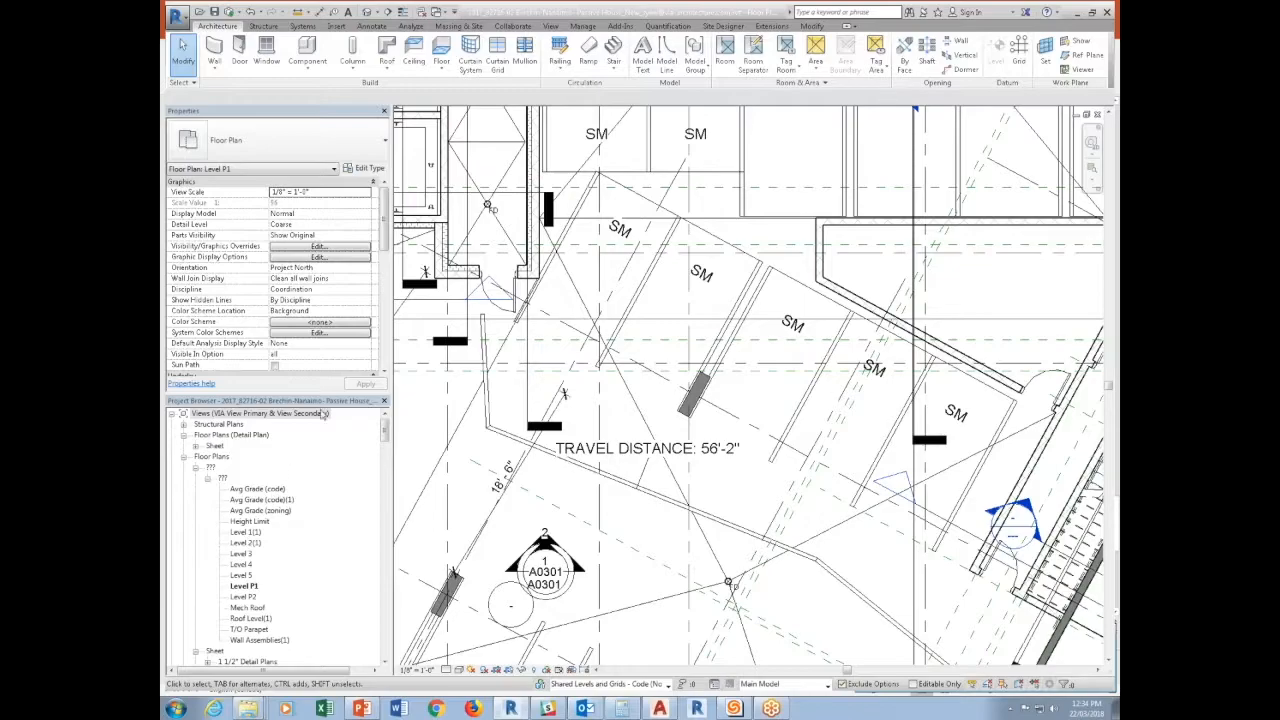
left_click(436, 12)
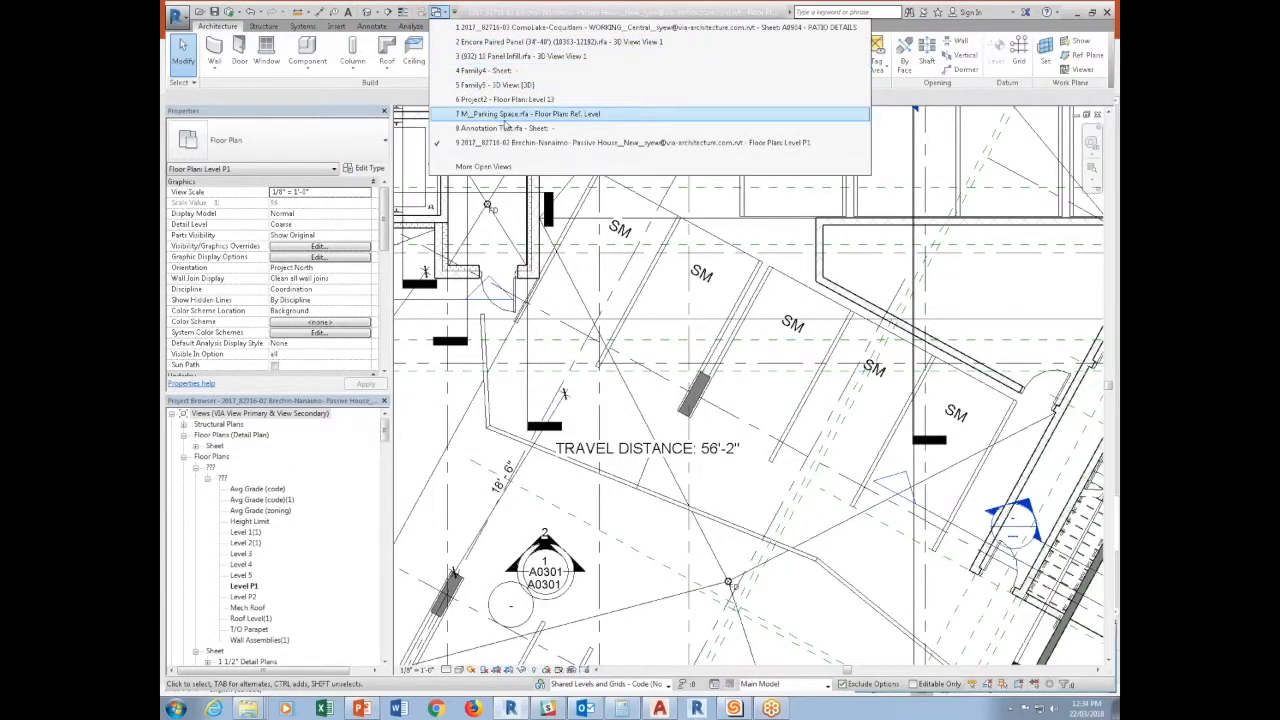
left_click(505, 100)
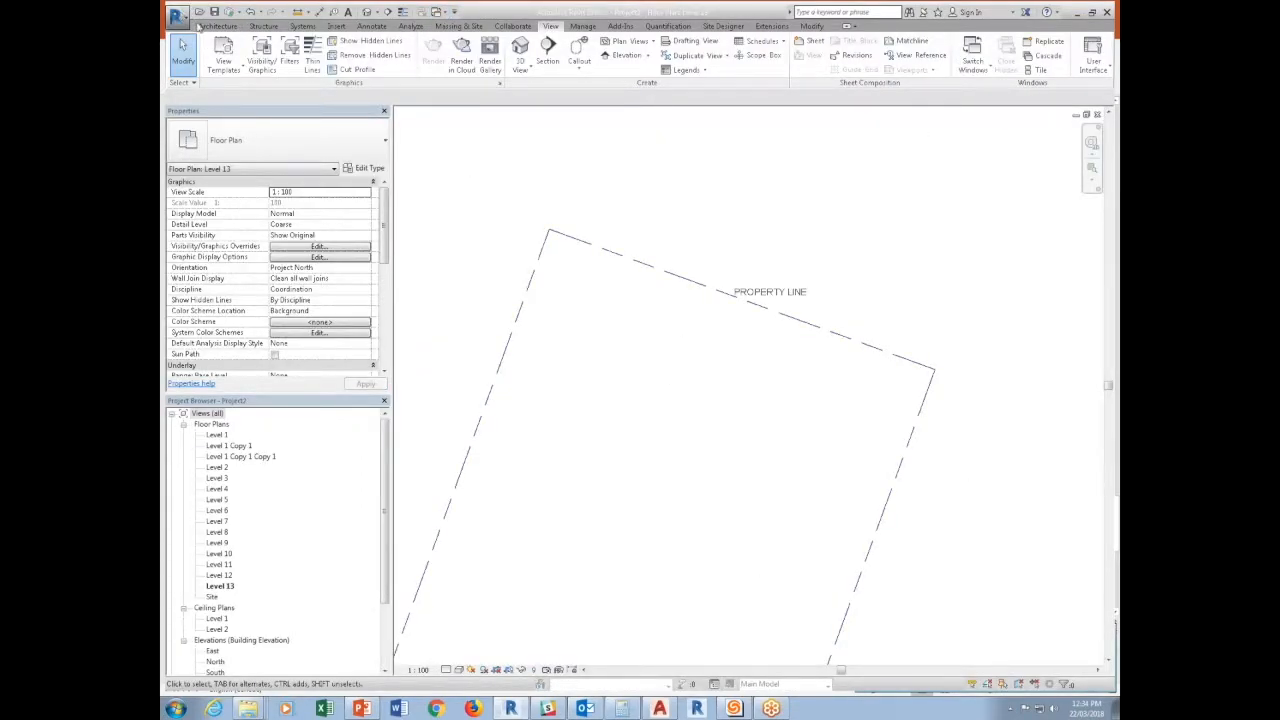
Create a rectangular Generic Floor - 400mm on Level 13, sketched freehand inside the property line.
left_click(217, 26)
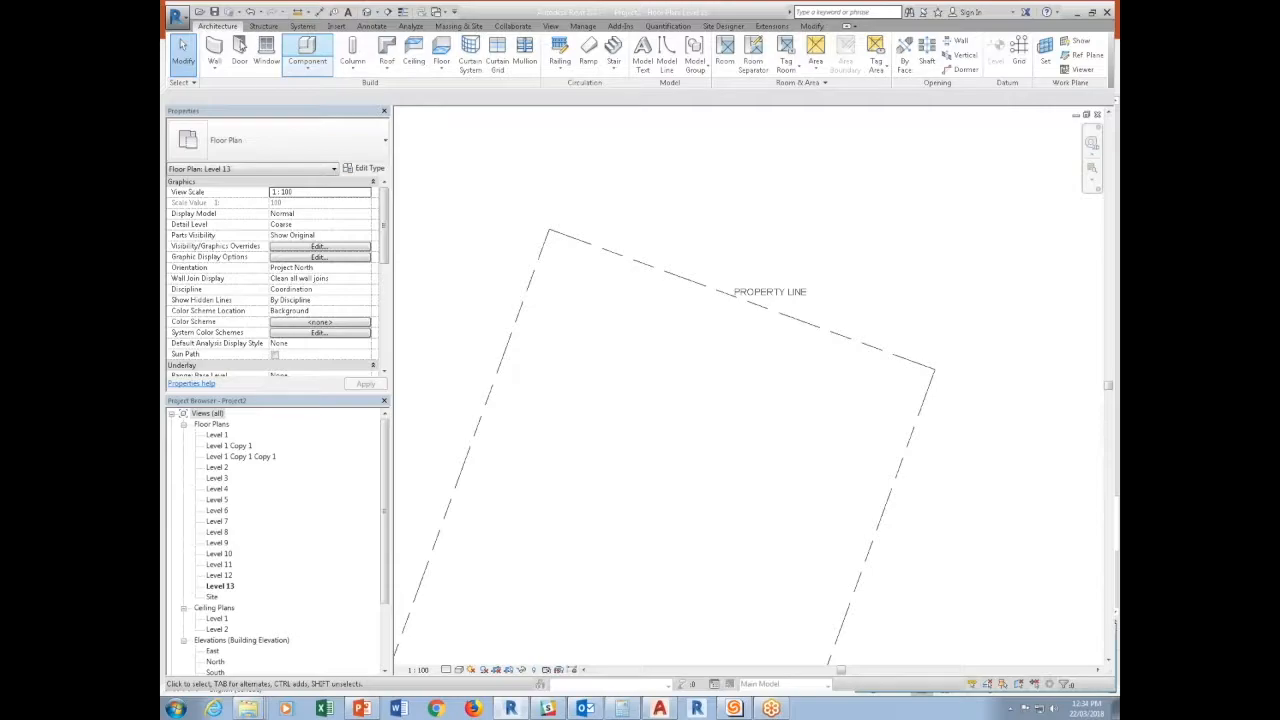
left_click(441, 50)
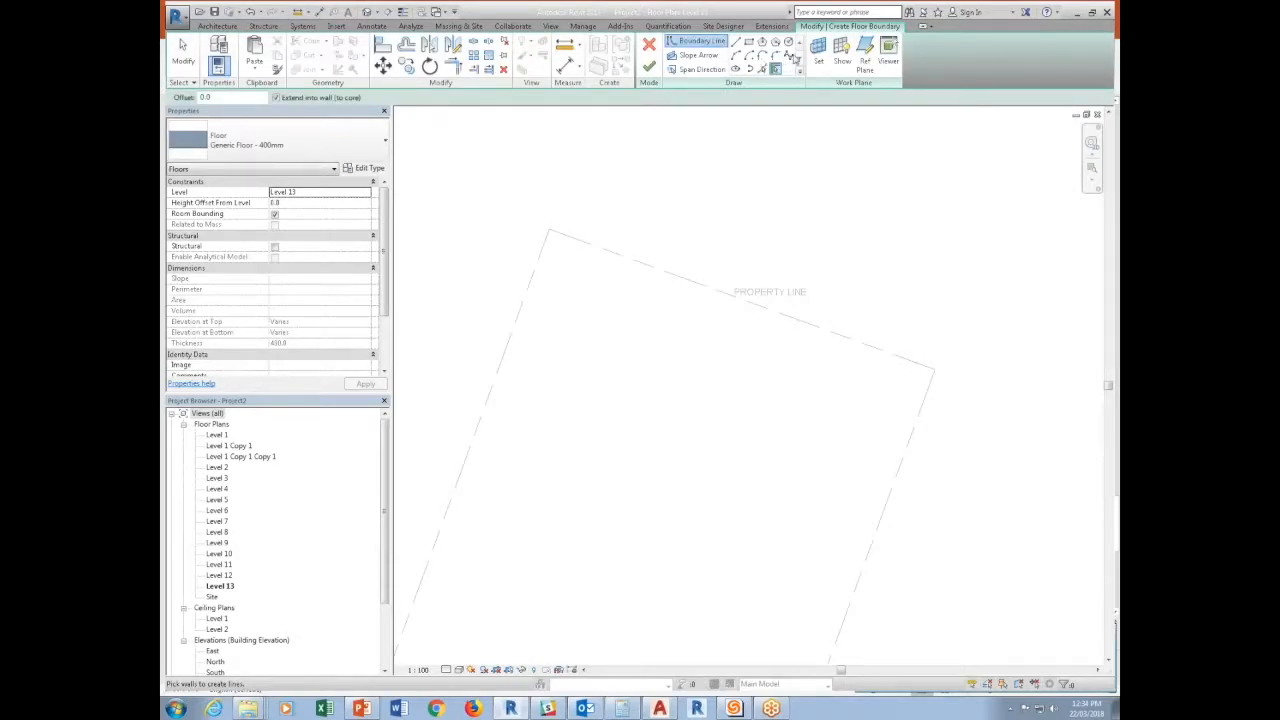
left_click(789, 42)
left_click(748, 42)
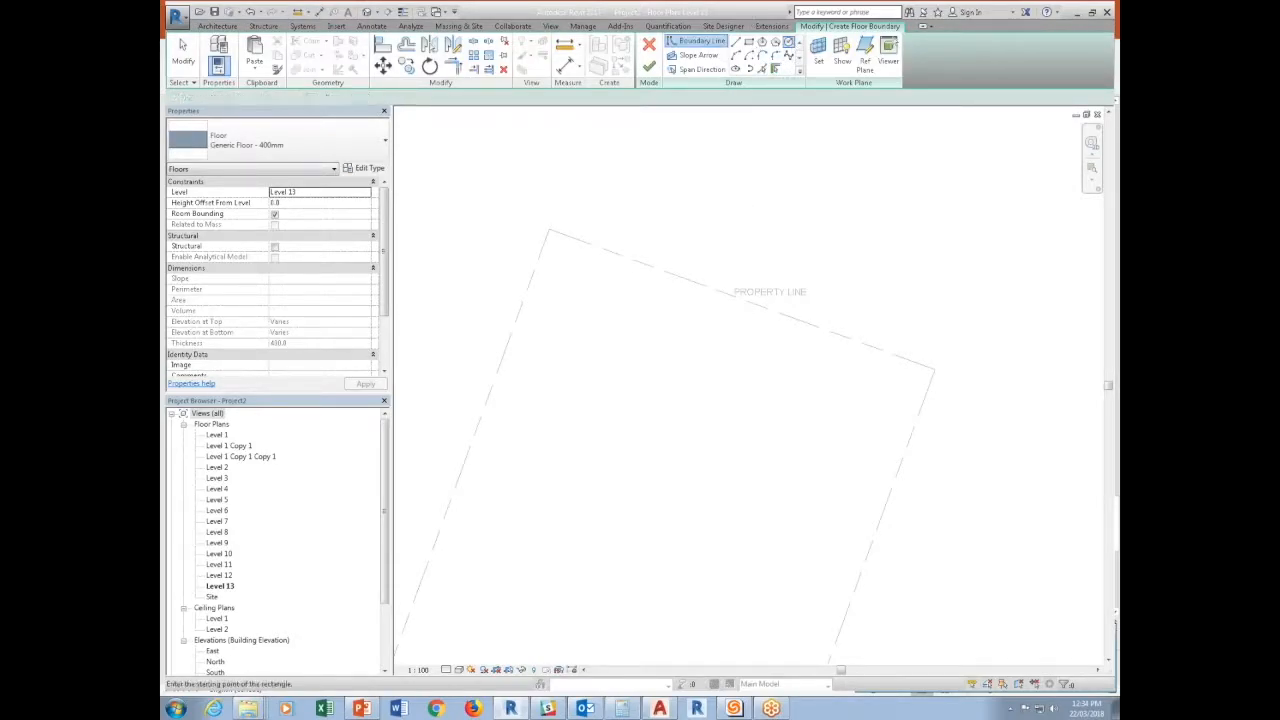
left_click(571, 360)
left_click(800, 605)
left_click(648, 66)
middle_click_drag(760, 451, 704, 408)
left_click(704, 408)
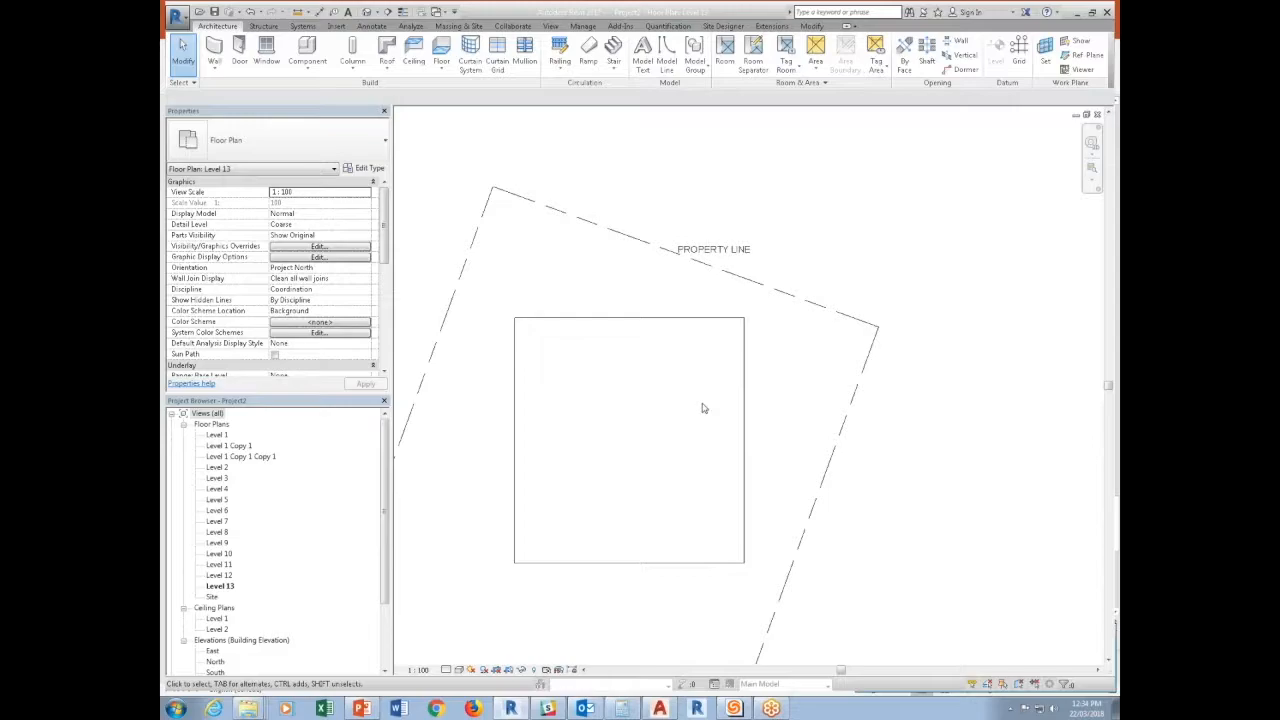
Place a Target (Project) spot elevation without a leader on the new floor's surface and end the command.
left_click(371, 25)
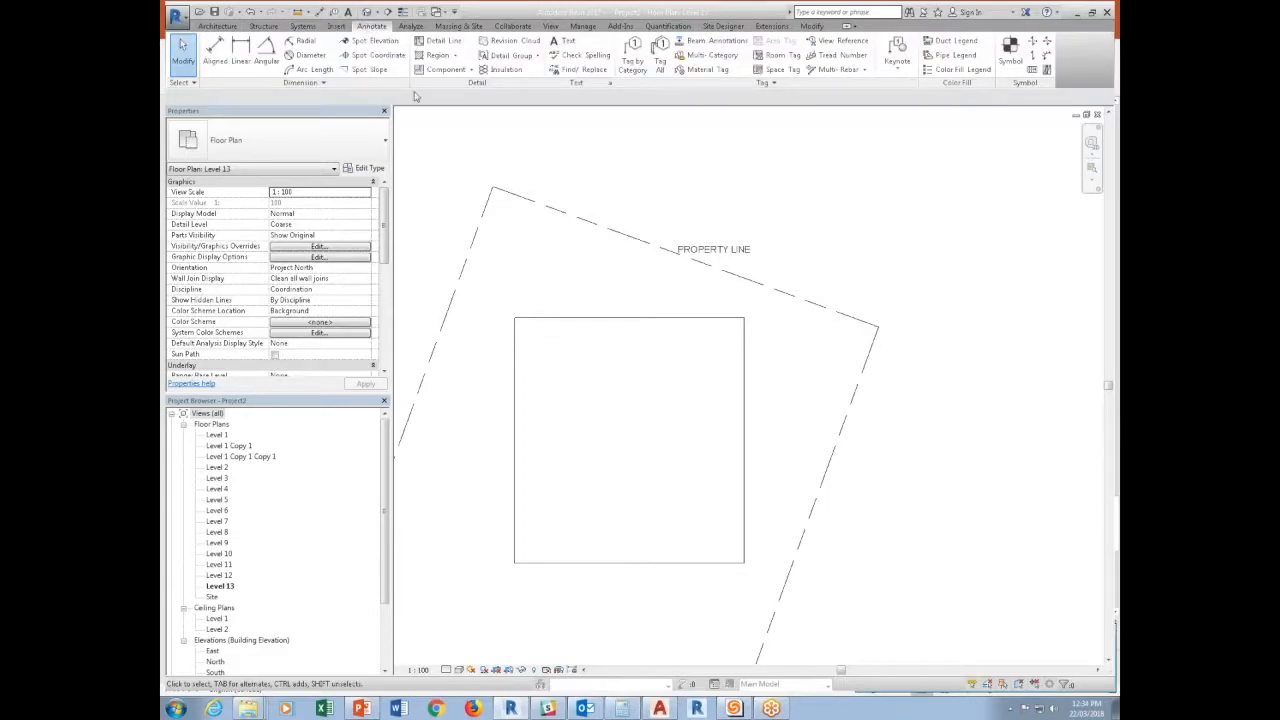
left_click(350, 50)
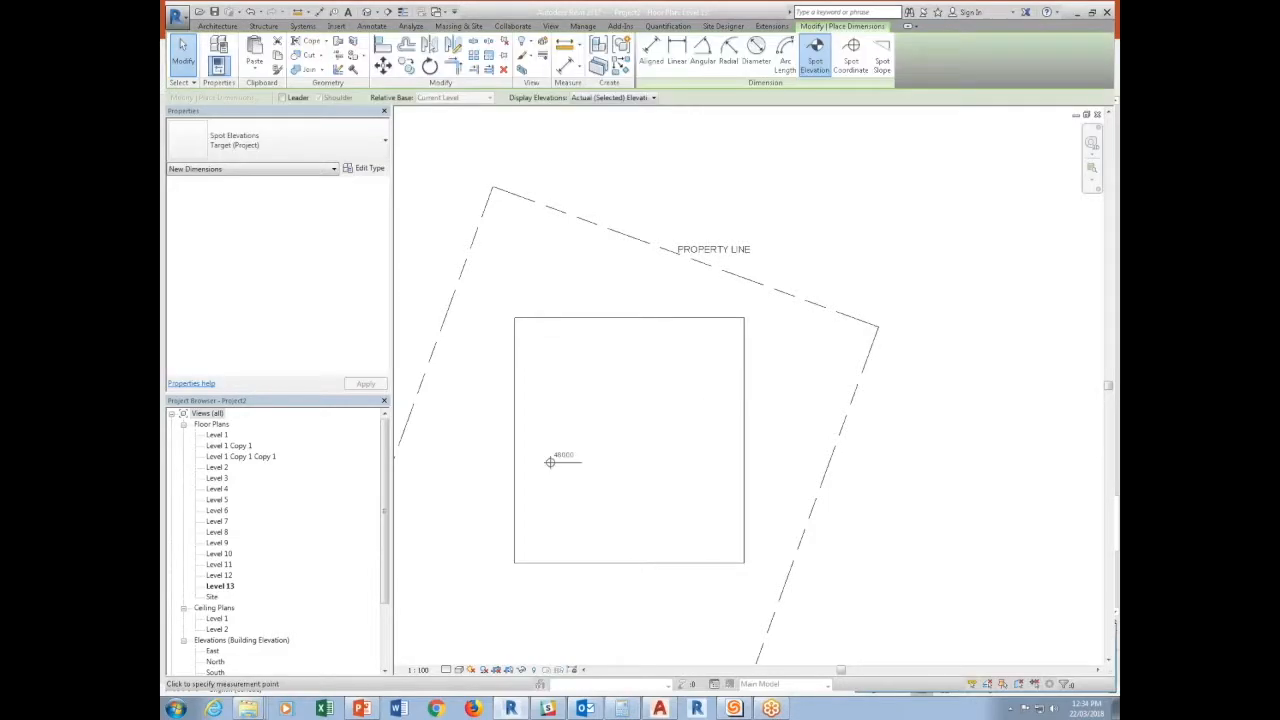
left_click(574, 404)
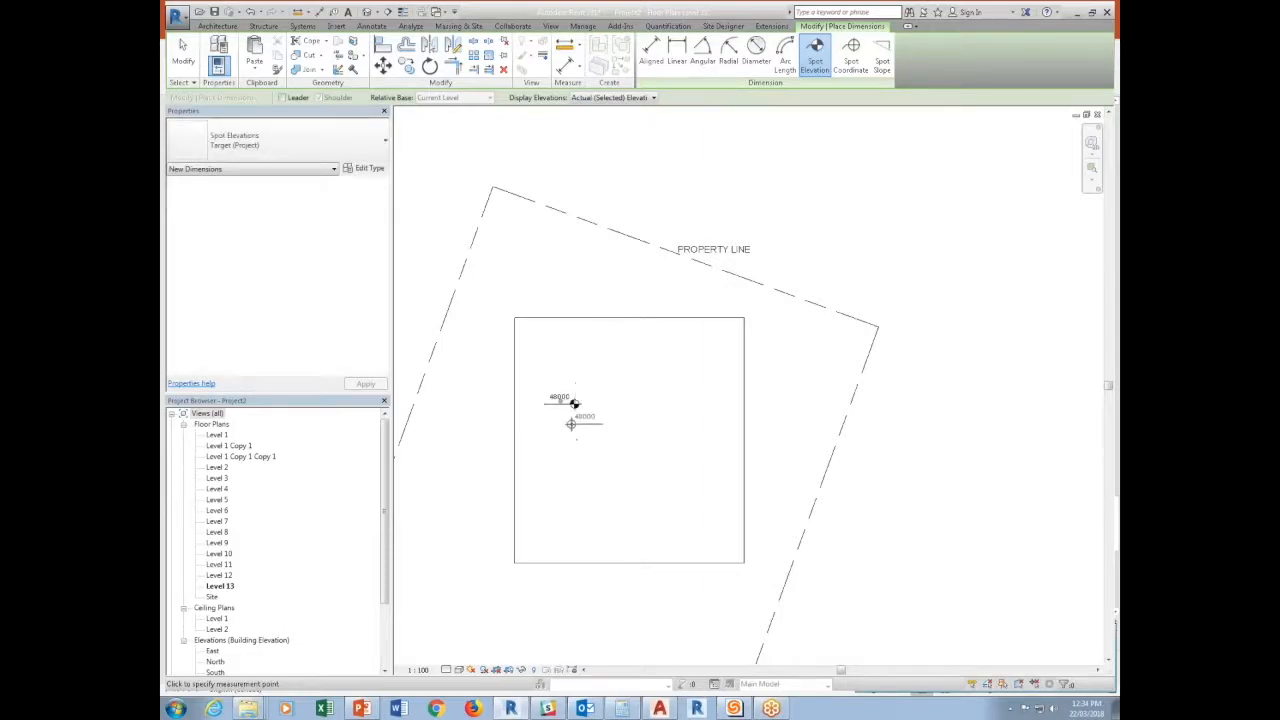
scroll(571, 395, "up", 5)
scroll(612, 433, "down", 4)
key("Escape")
key("Escape")
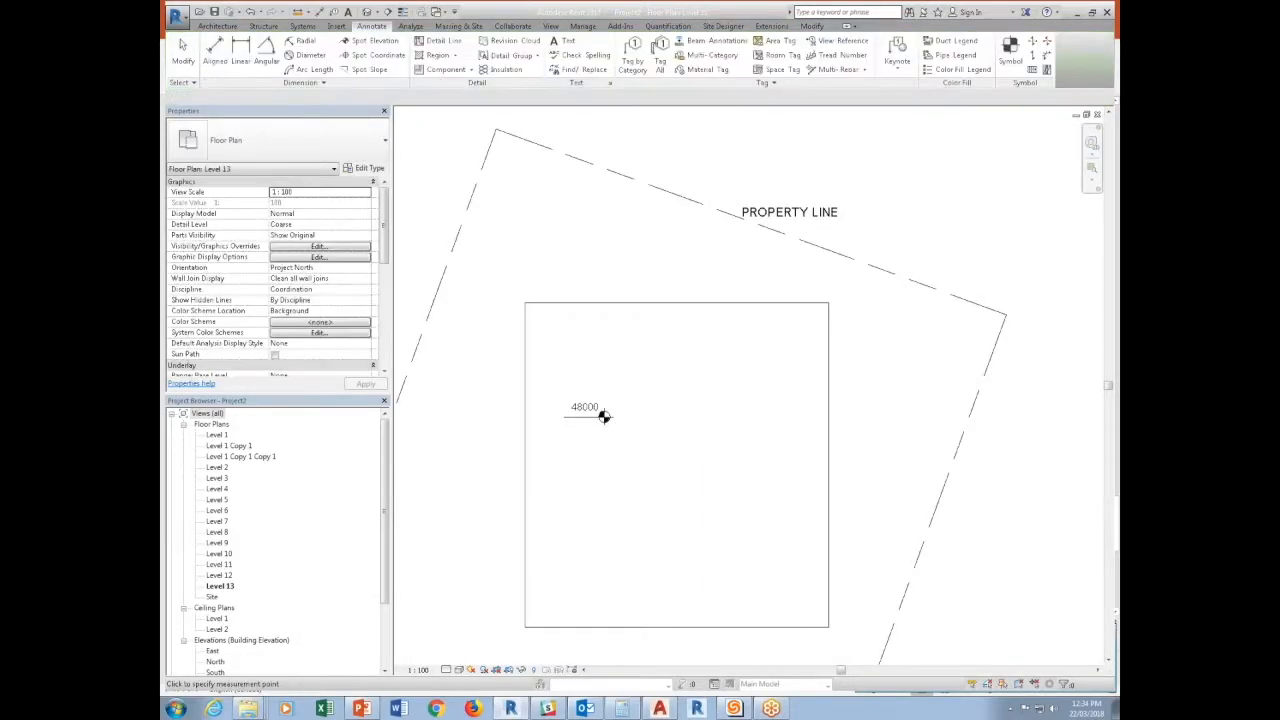
Delete the floor beneath the spot elevation and undo the deletion.
left_click(633, 312)
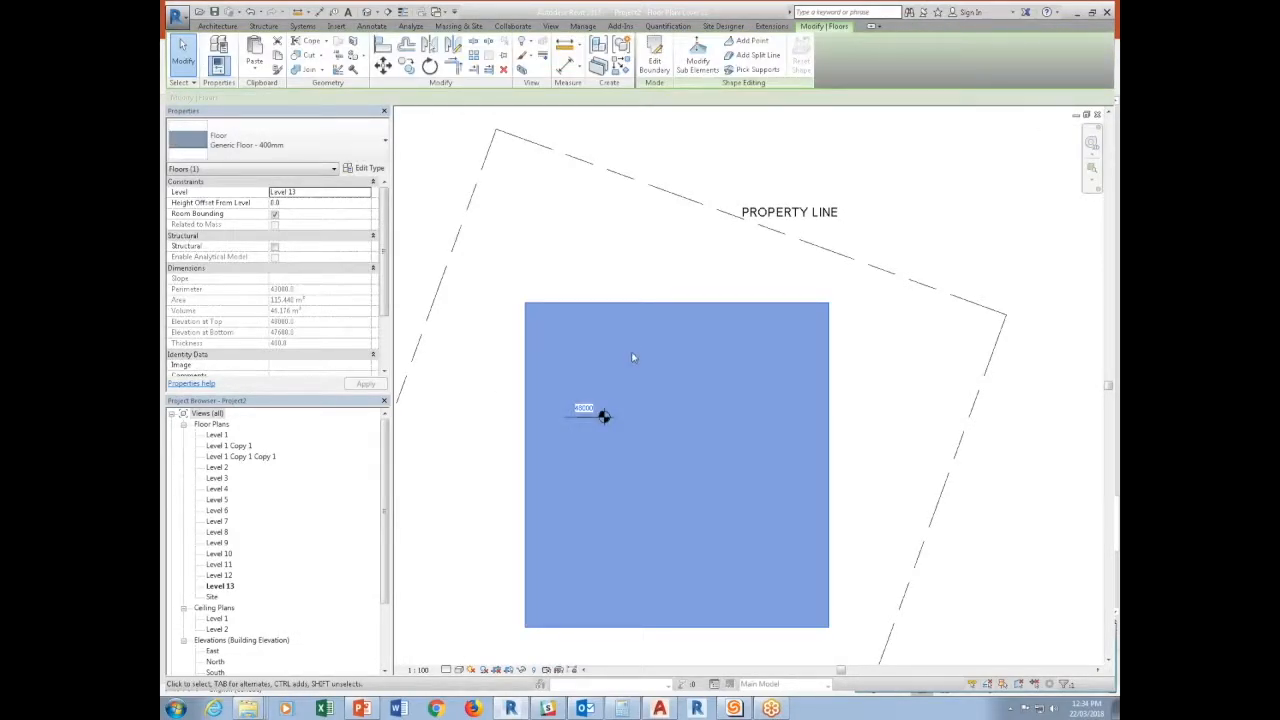
key("Delete")
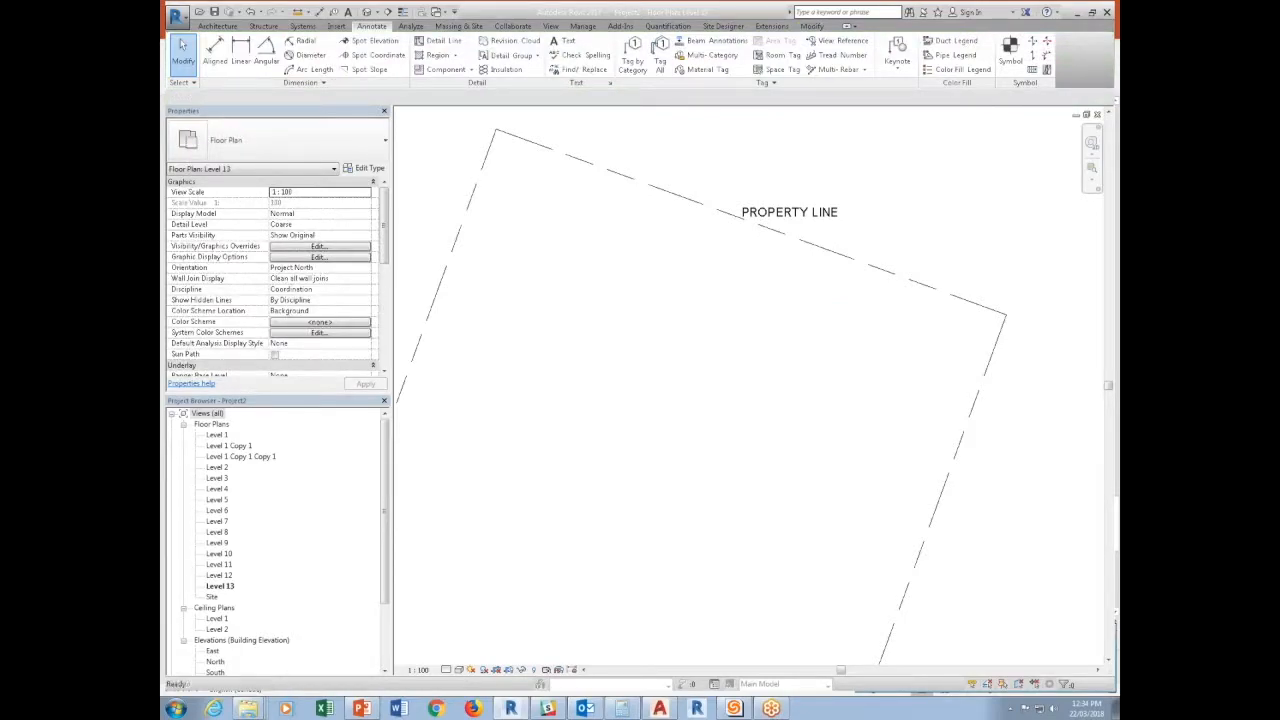
key("ctrl+z")
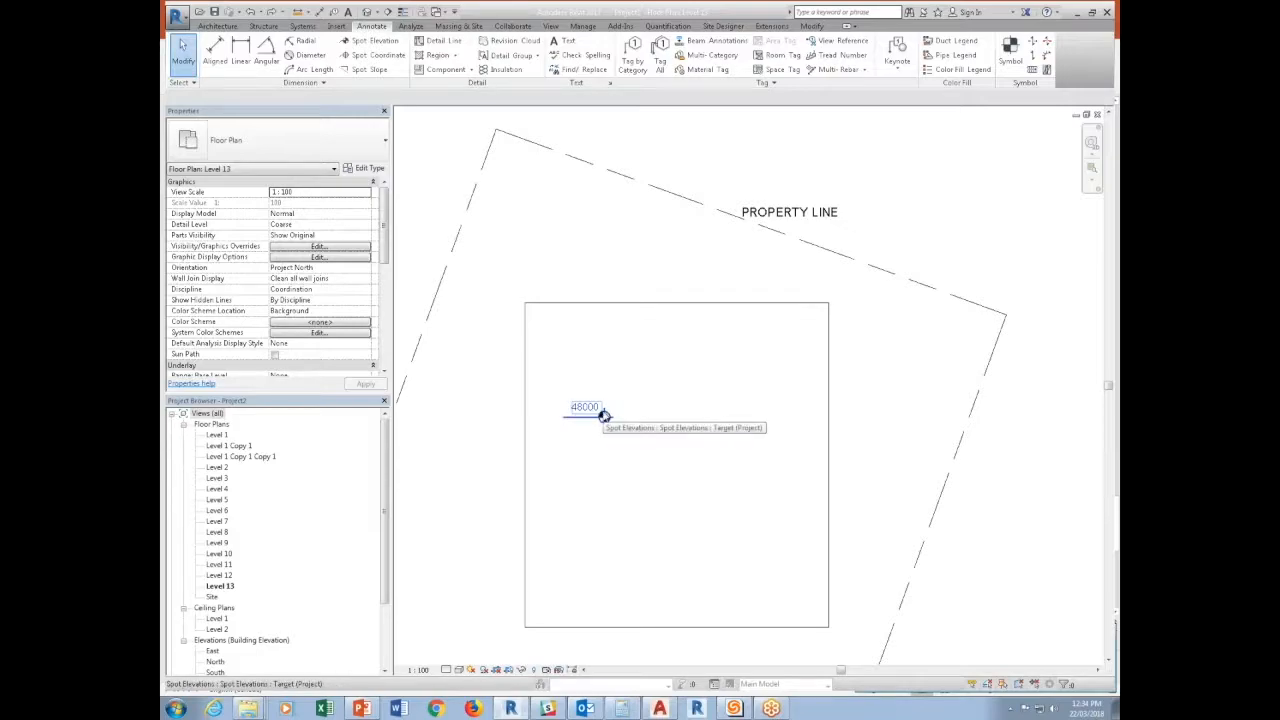
left_click(610, 304)
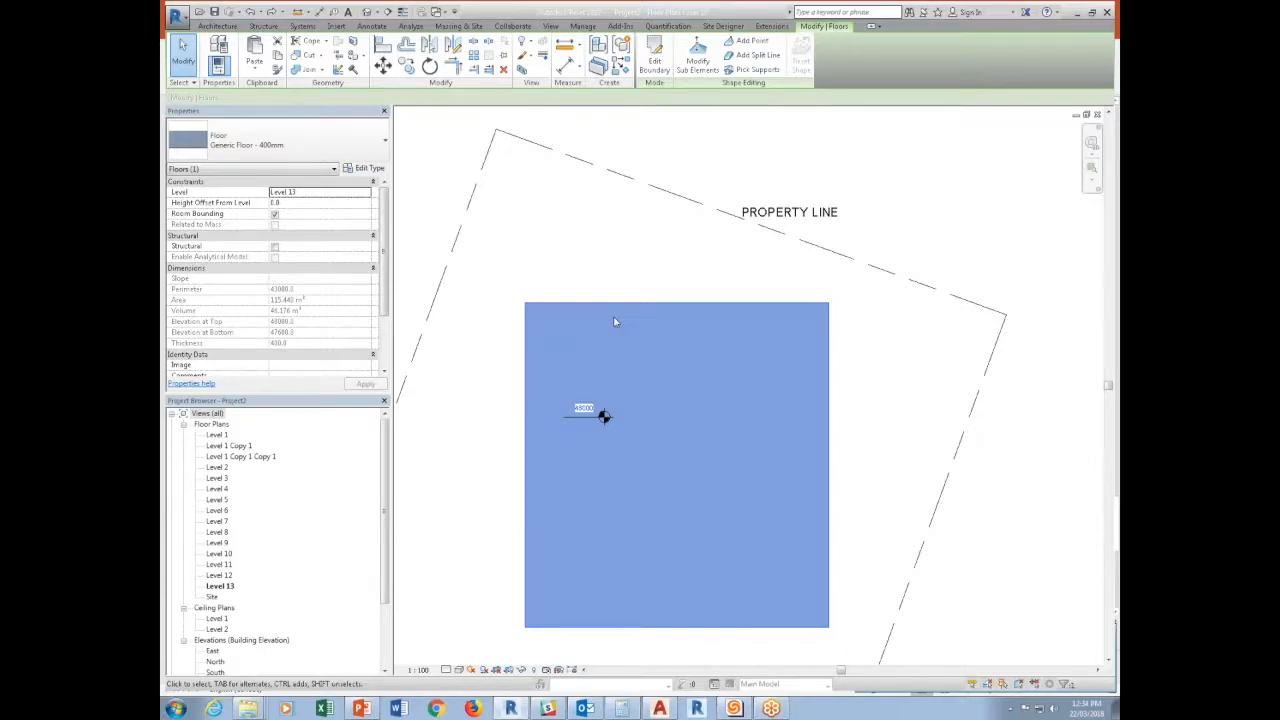
left_click(502, 531)
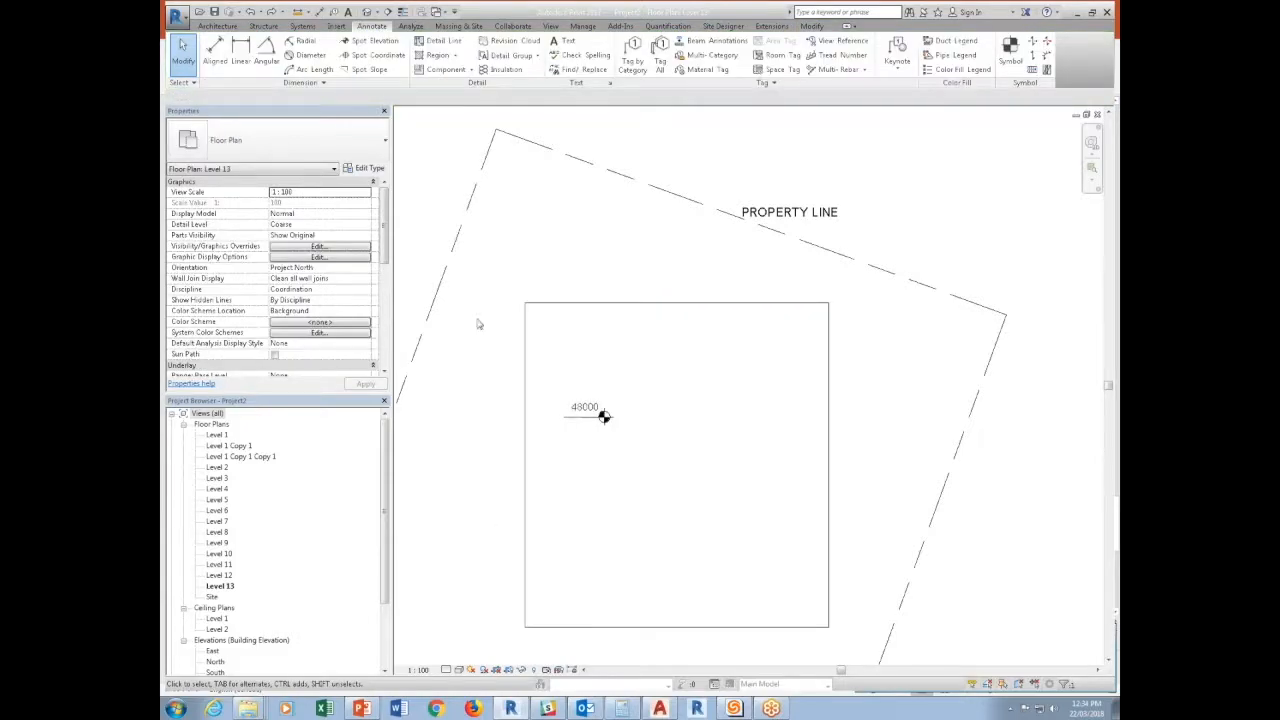
Create a new family from the Metric Generic Annotation.rft template in the Annotations folder.
left_click(176, 14)
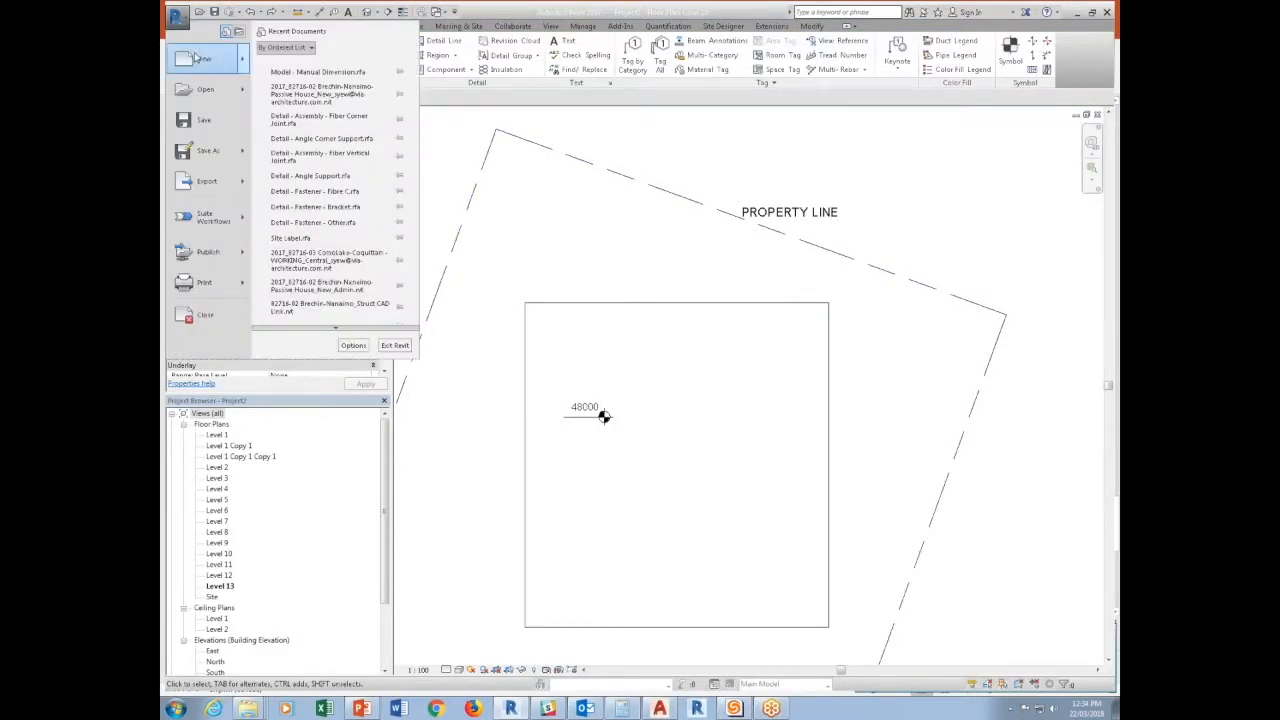
mouse_move(200, 60)
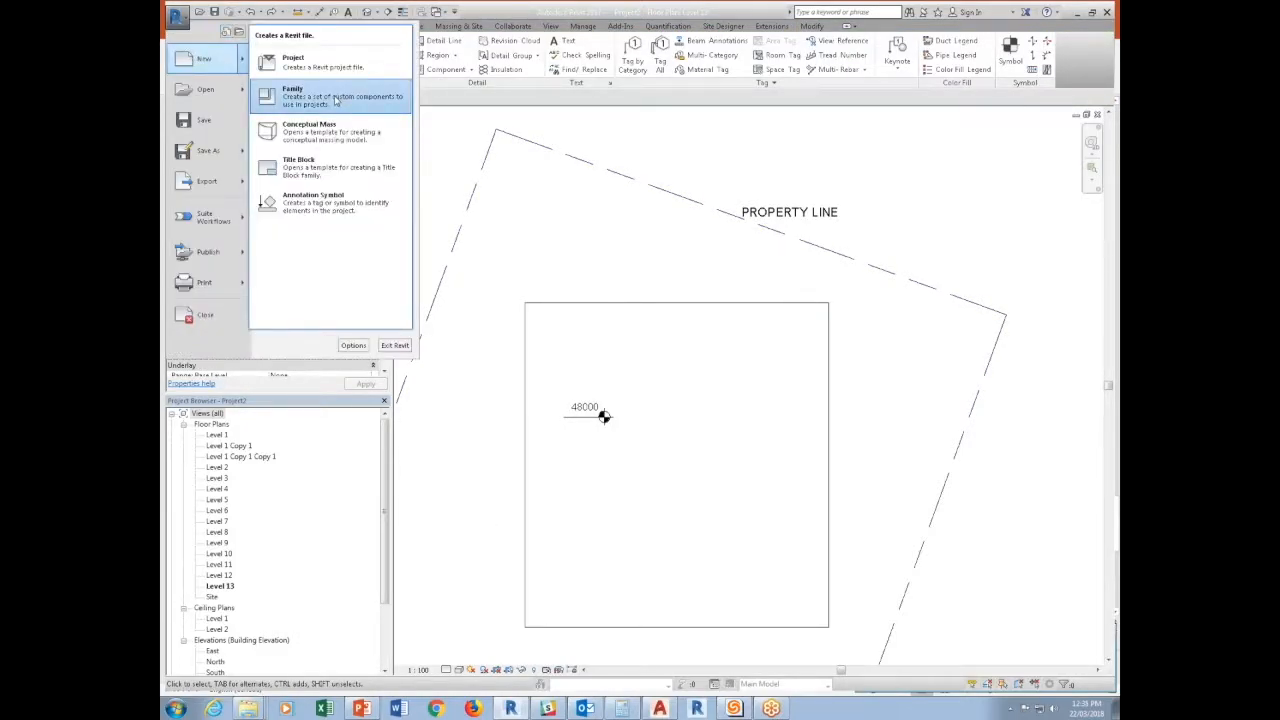
left_click(336, 100)
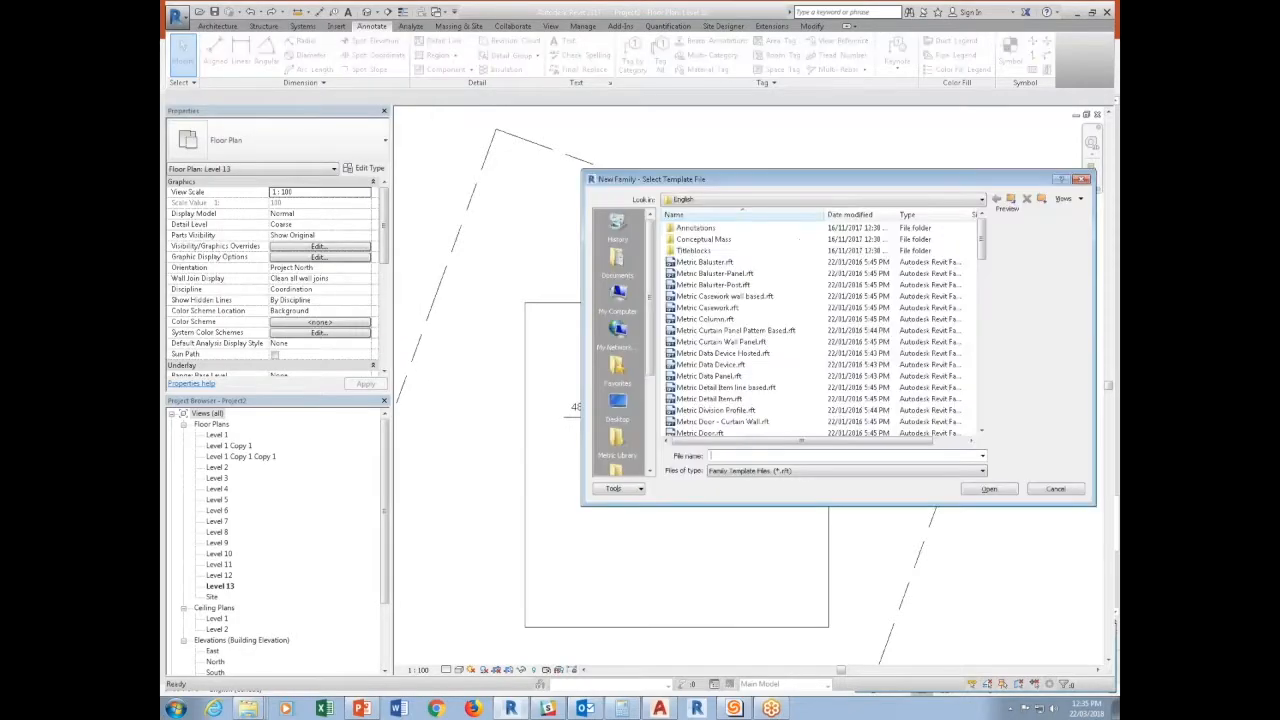
left_click(702, 229)
double_click(702, 229)
left_click(713, 388)
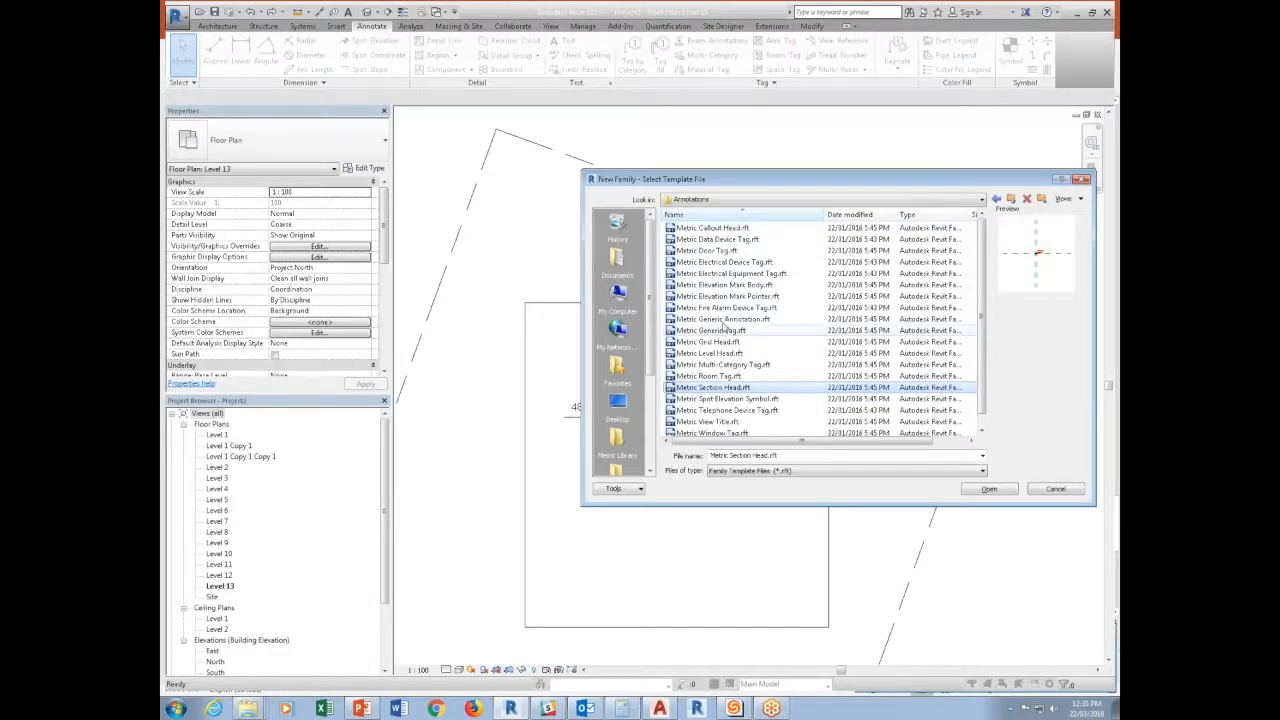
left_click(721, 319)
left_click(980, 489)
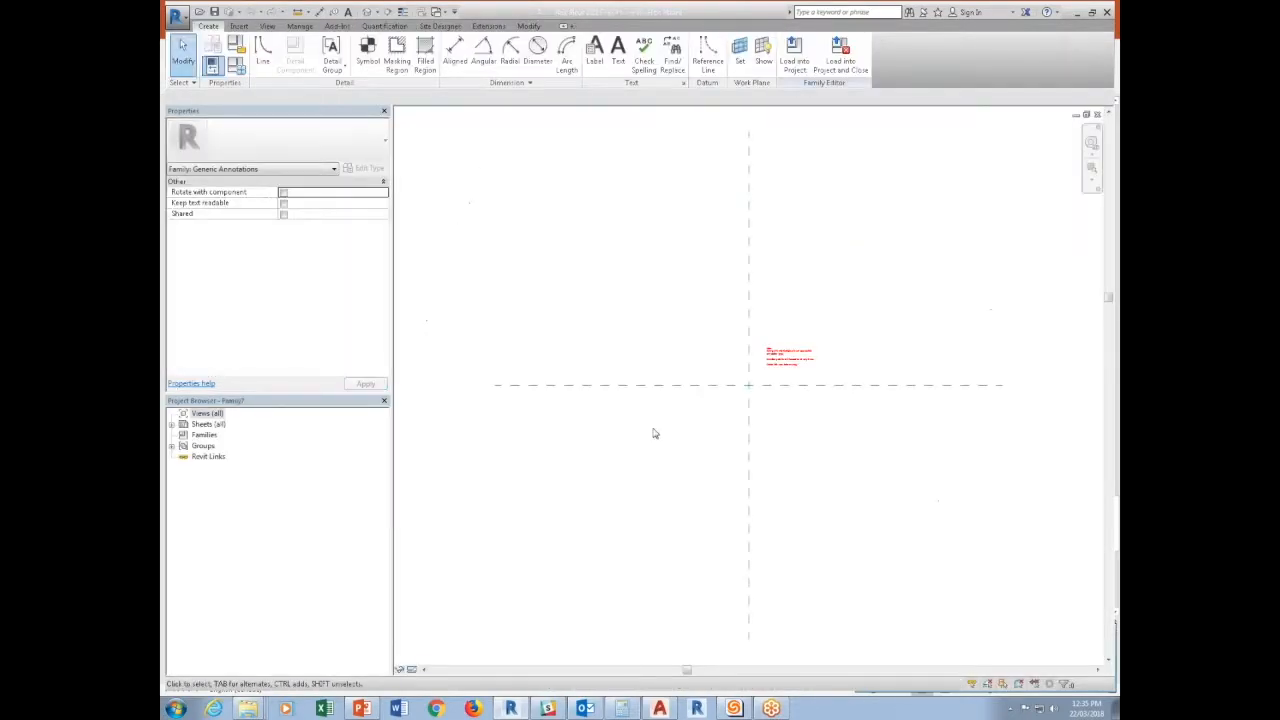
Delete the red instruction note from the annotation template.
left_click(793, 368)
key("Delete")
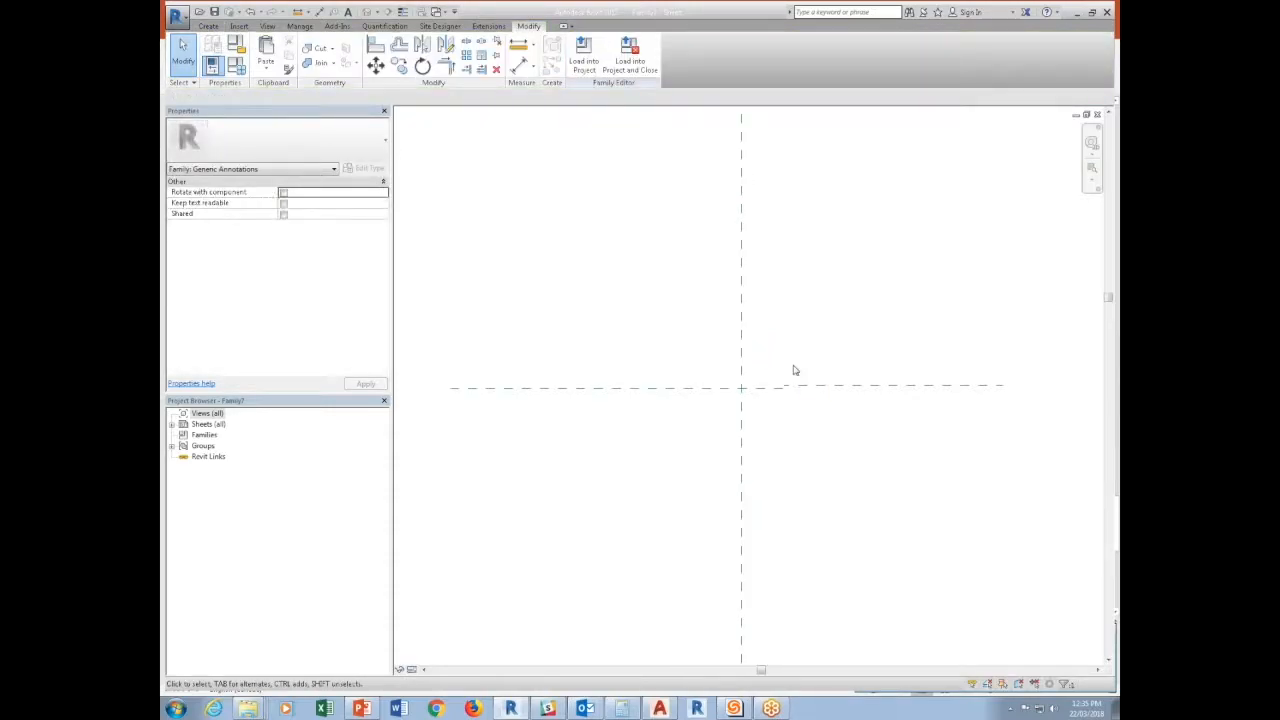
scroll(794, 366, "up", 2)
Place a label near the reference plane intersection and create an instance Length family parameter named Elevation for it.
left_click(208, 26)
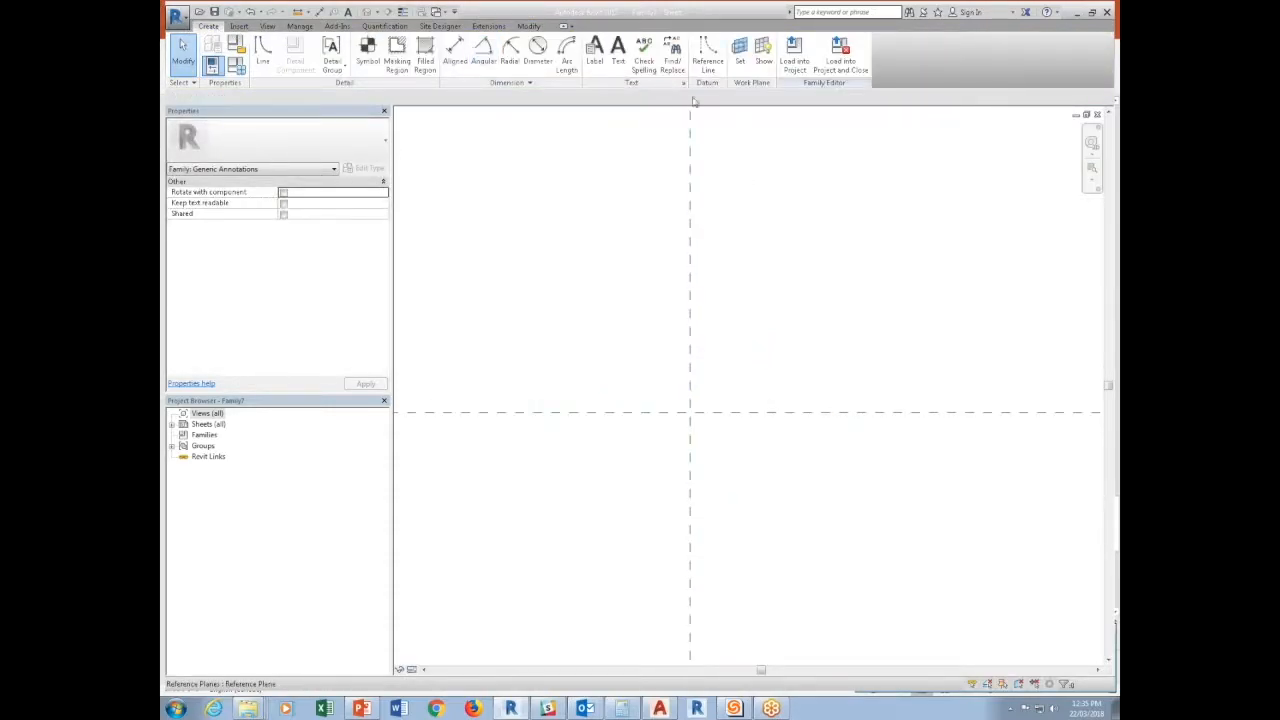
left_click(595, 55)
left_click(673, 424)
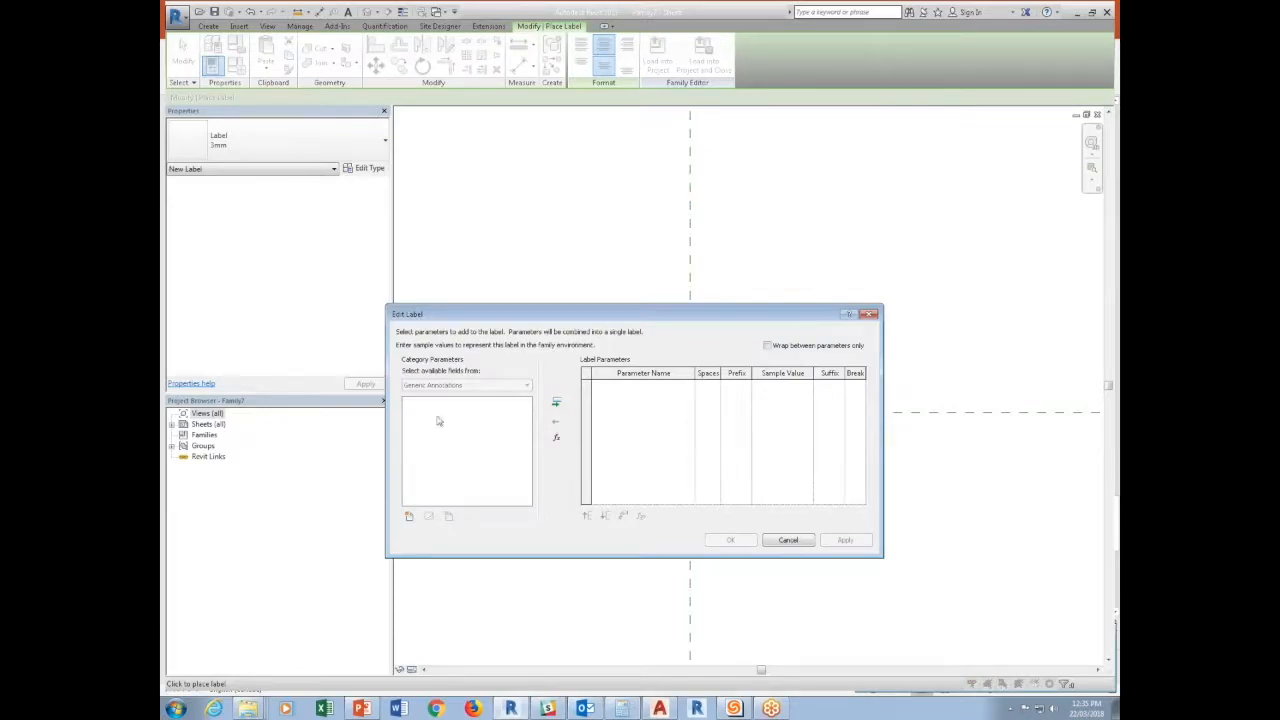
left_click(411, 517)
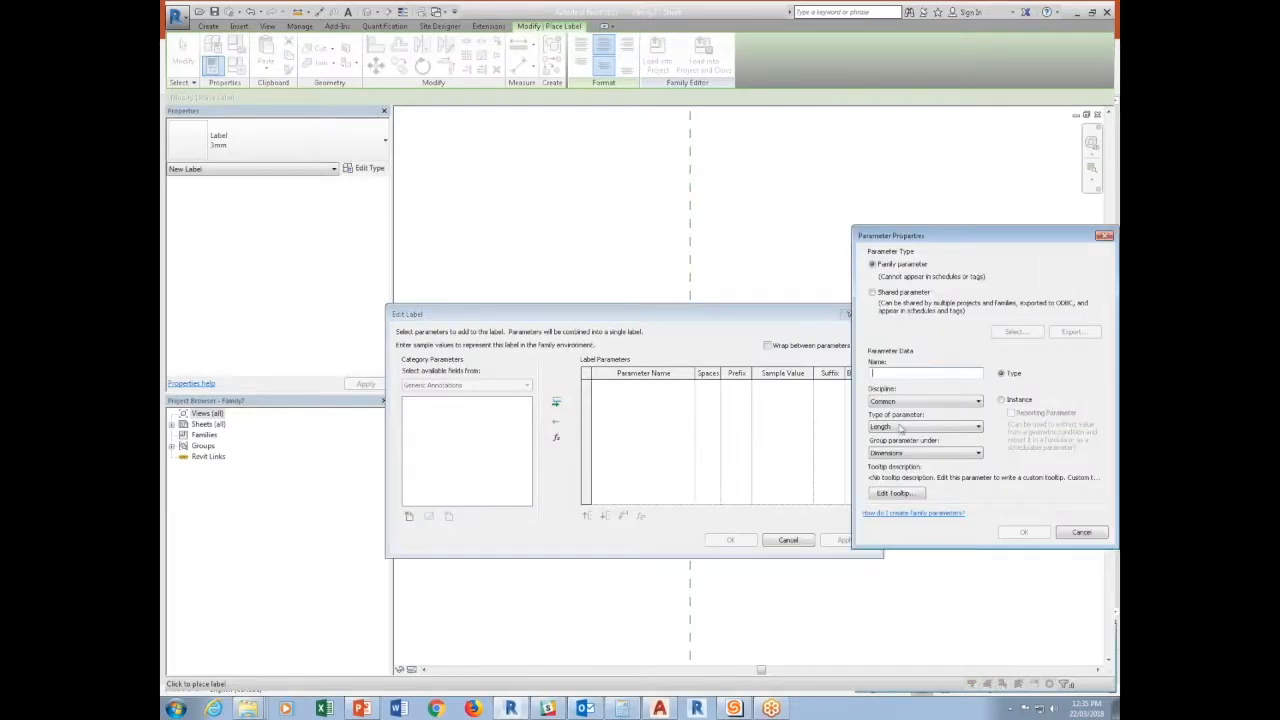
left_click(1002, 400)
left_click(903, 375)
key("BackSpace")
key("BackSpace")
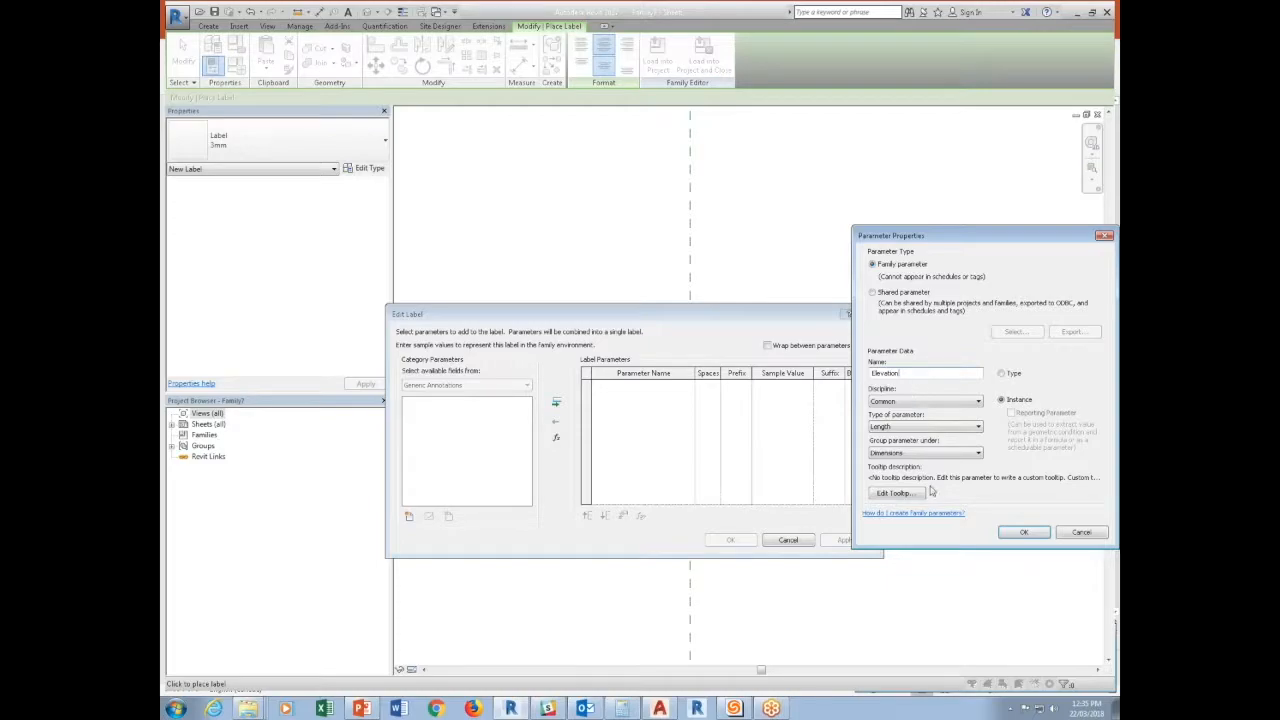
left_click(1023, 532)
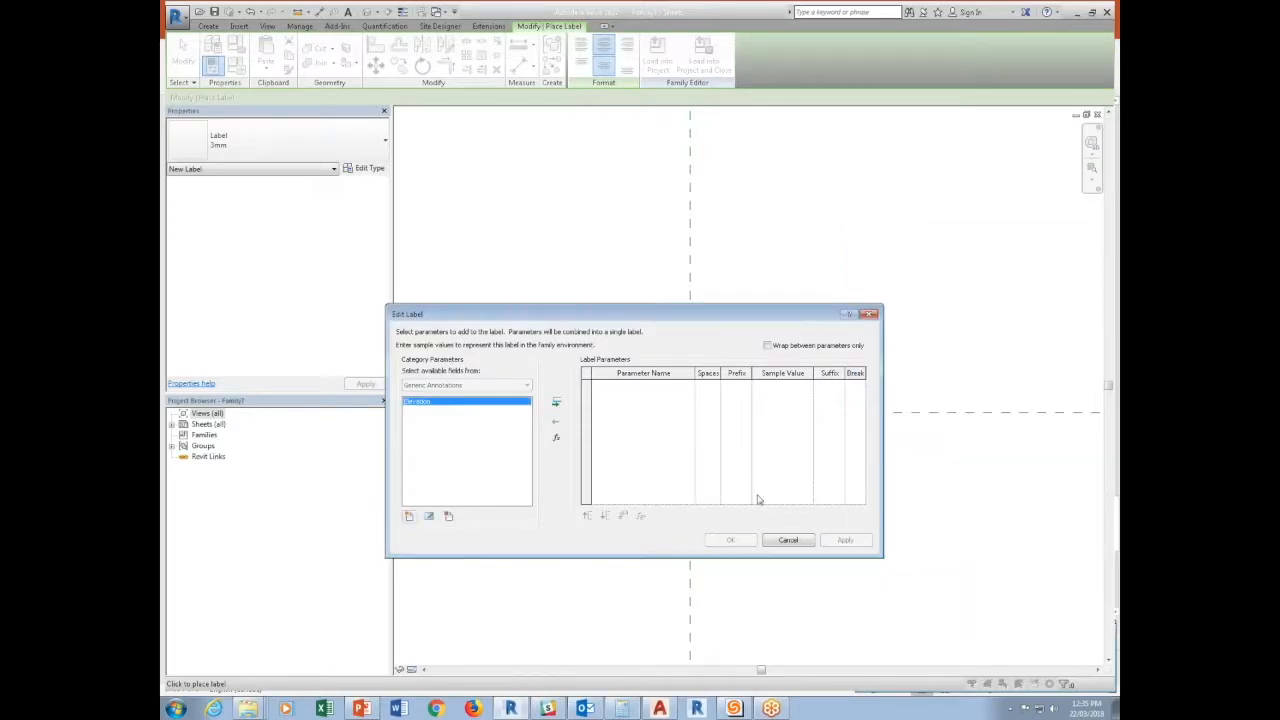
Create a second instance Length family parameter named Drop Value.
left_click(409, 516)
left_click(1001, 399)
left_click(946, 372)
type("Drop")
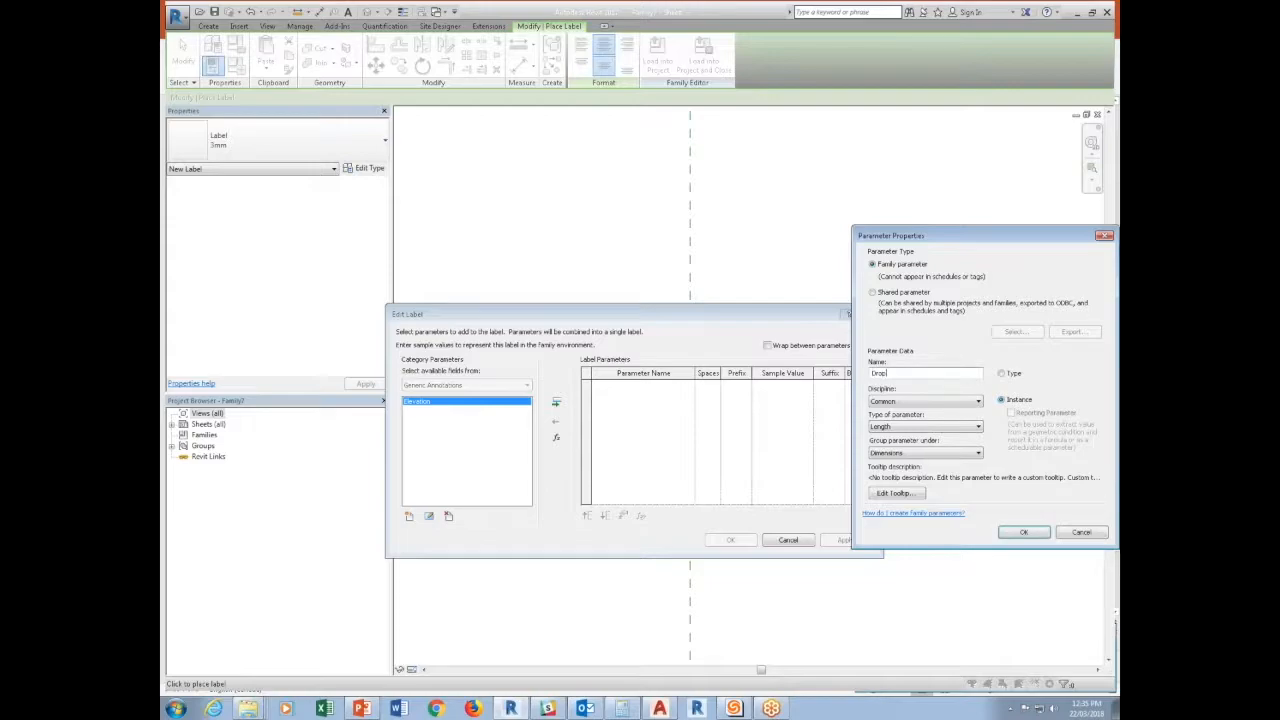
key("BackSpace")
key("BackSpace")
key("BackSpace")
key("BackSpace")
key("BackSpace")
key("BackSpace")
key("BackSpace")
key("BackSpace")
type("L")
left_click(1030, 532)
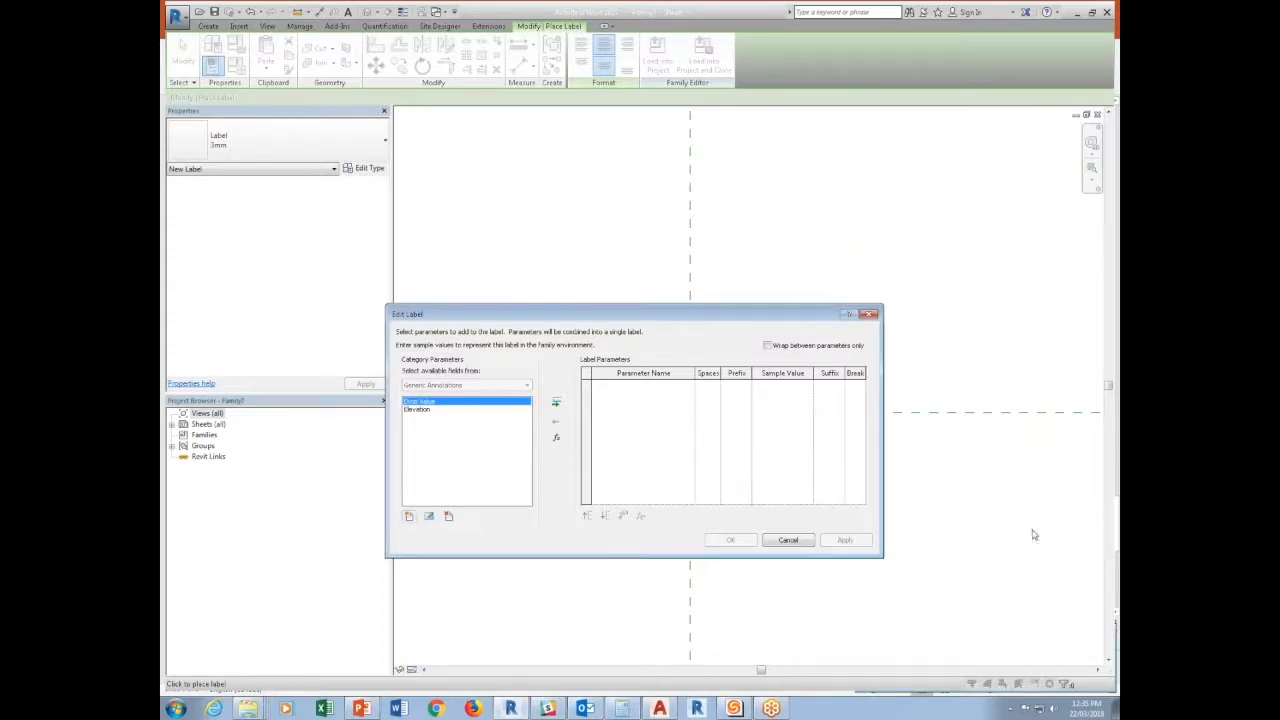
Create a third instance Length family parameter named Total Elevation.
left_click(410, 516)
left_click(922, 426)
left_click(1097, 433)
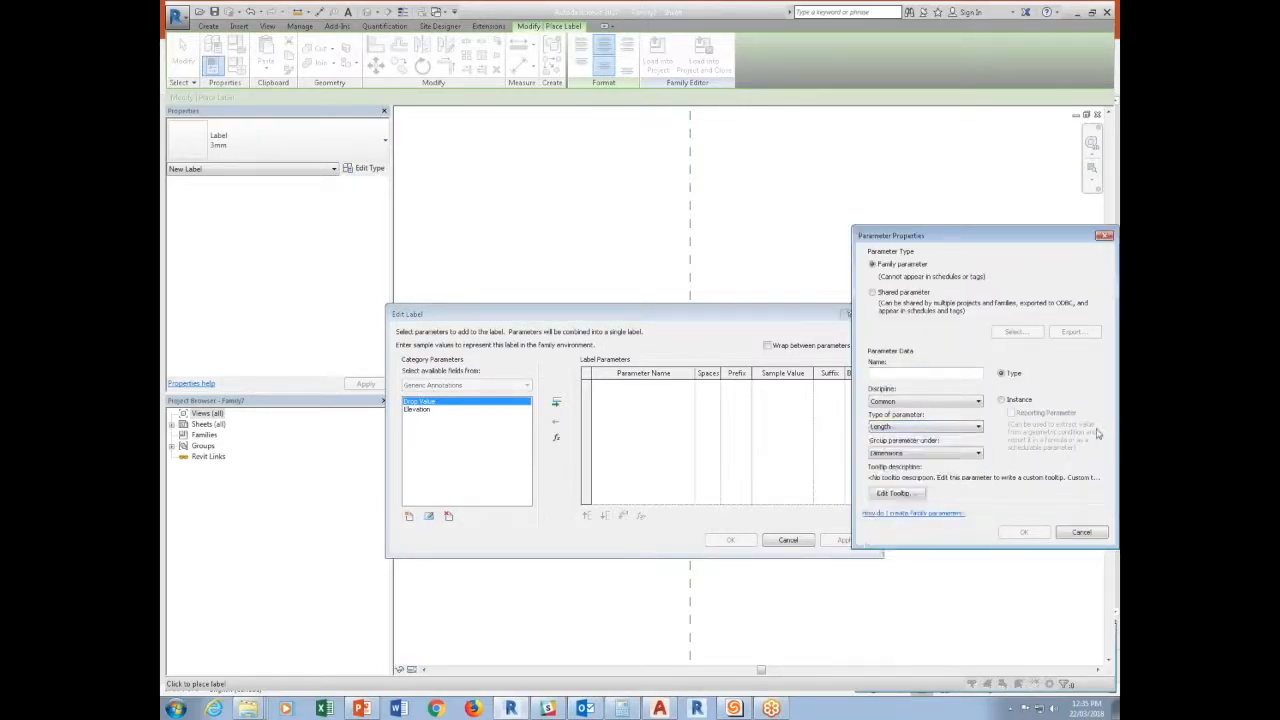
left_click(1014, 400)
left_click(928, 372)
type("Total")
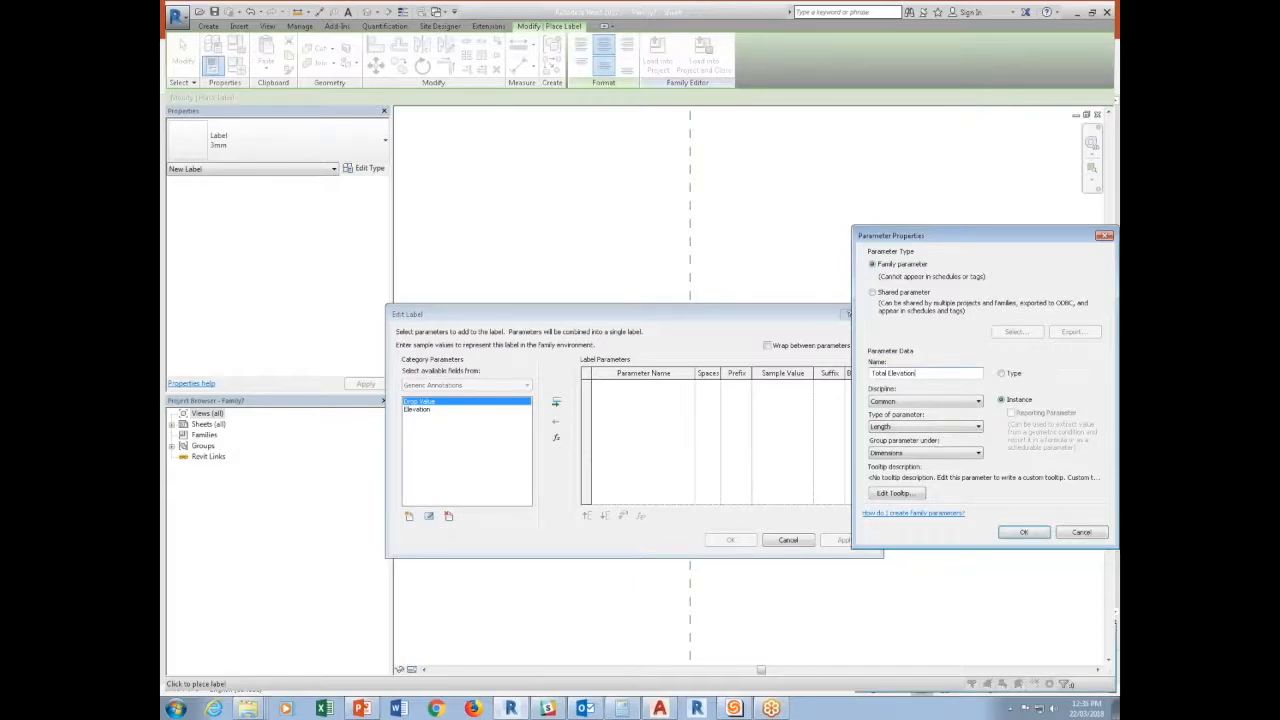
Assign the Total Elevation parameter to the label and finish placing it.
left_click(556, 401)
left_click(730, 540)
key("Escape")
key("Escape")
Align the Total Elevation label Top and Left, and move it just right of the vertical reference plane.
left_click(672, 404)
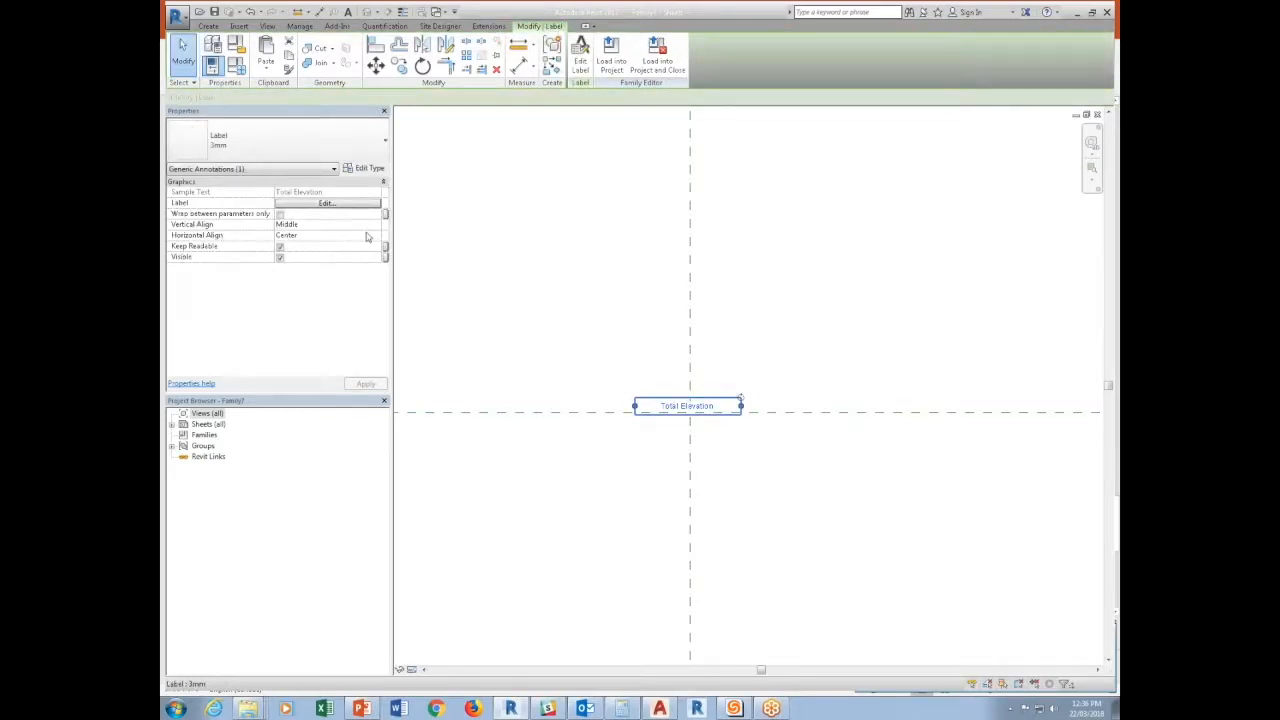
left_click(375, 224)
left_click(373, 238)
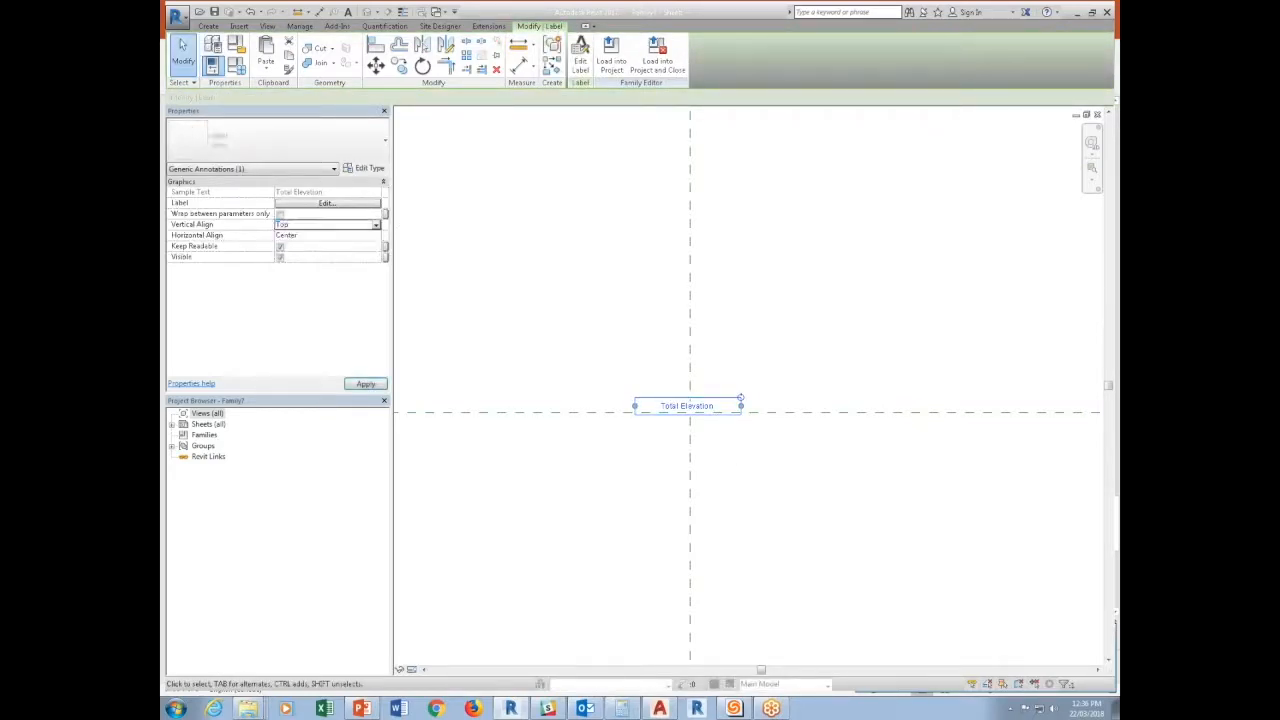
left_click(375, 235)
left_click(290, 246)
left_click_drag(688, 402, 748, 407)
key("Escape")
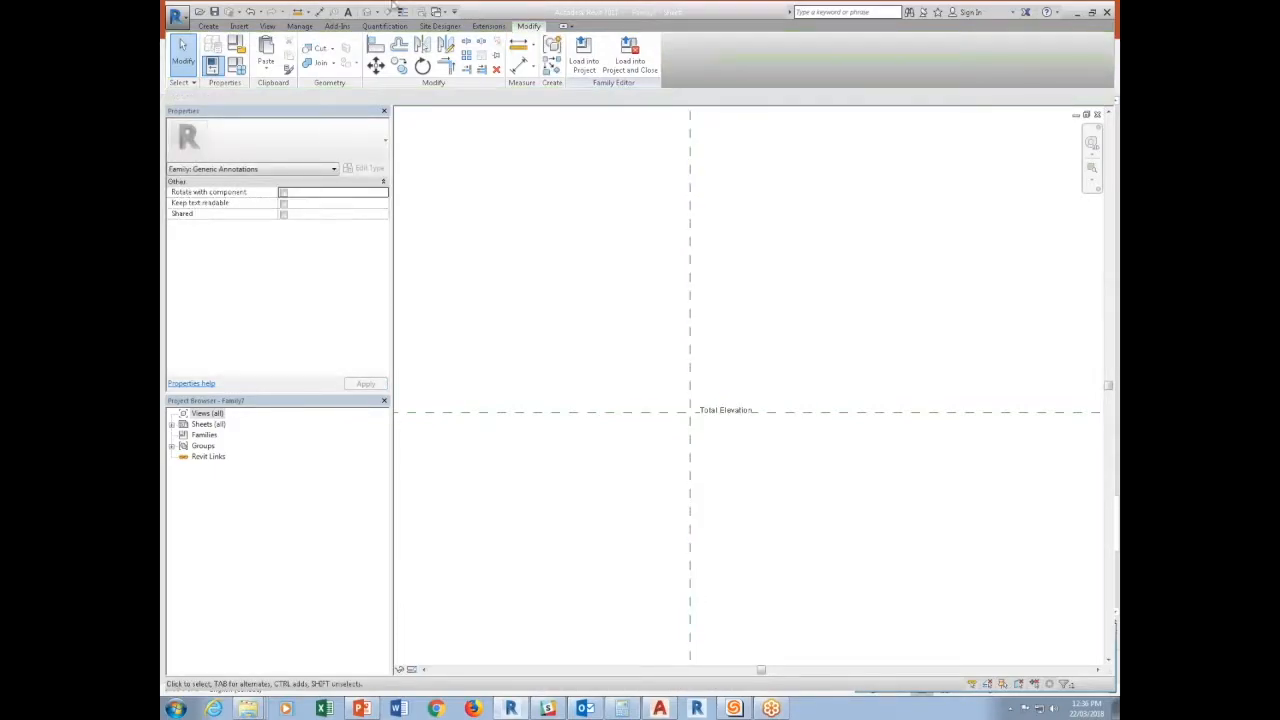
Draw a small circle centred on the reference plane intersection, reaching the start of the label text.
left_click(207, 26)
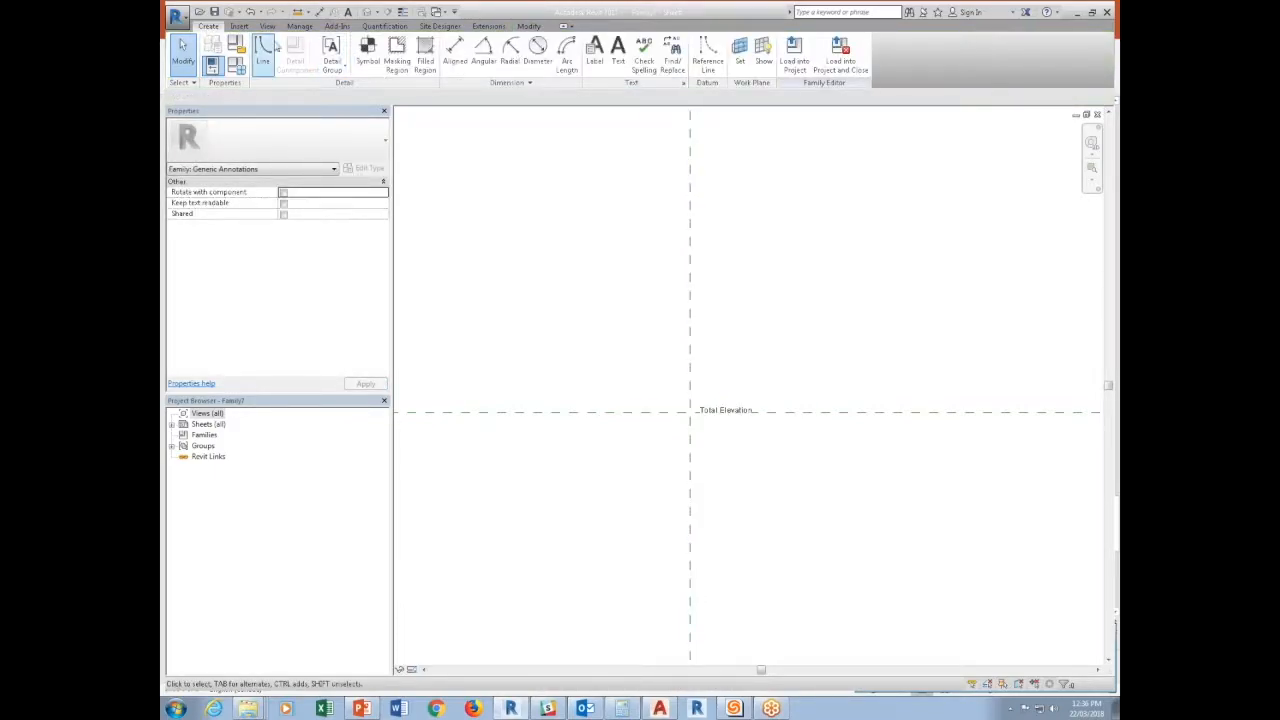
left_click(272, 50)
left_click(628, 45)
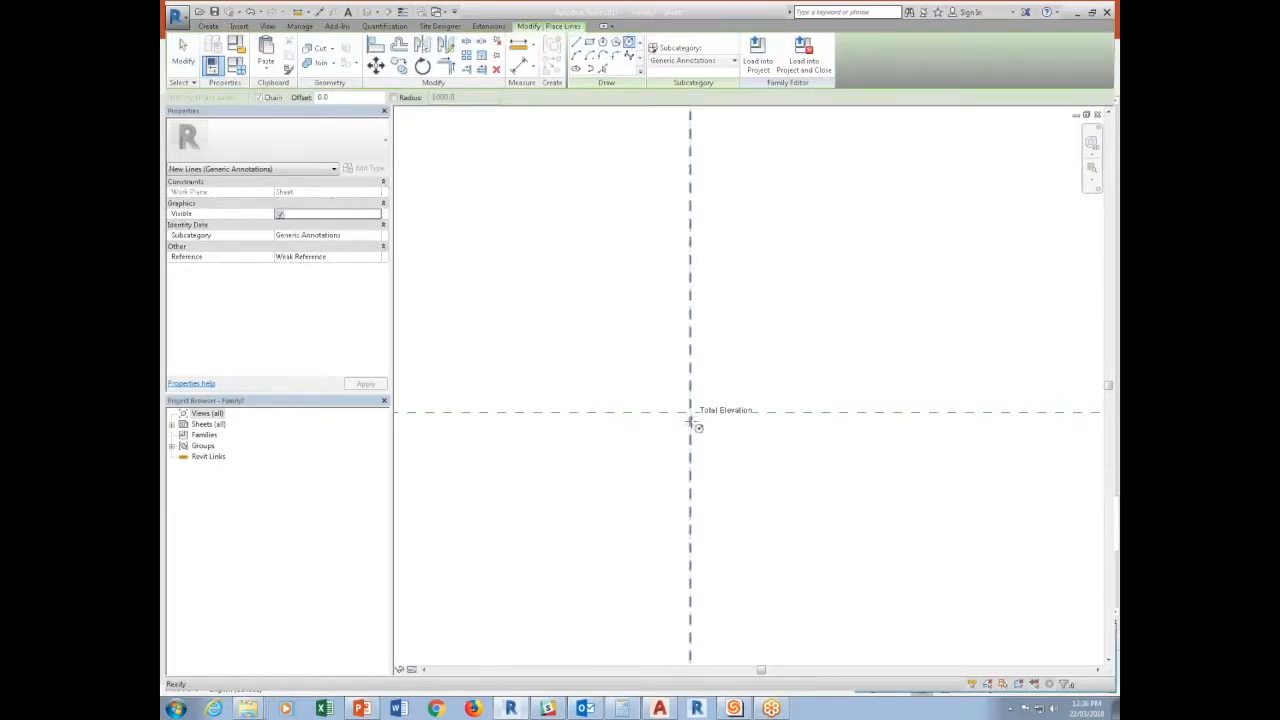
scroll(684, 404, "up", 3)
left_click(718, 424)
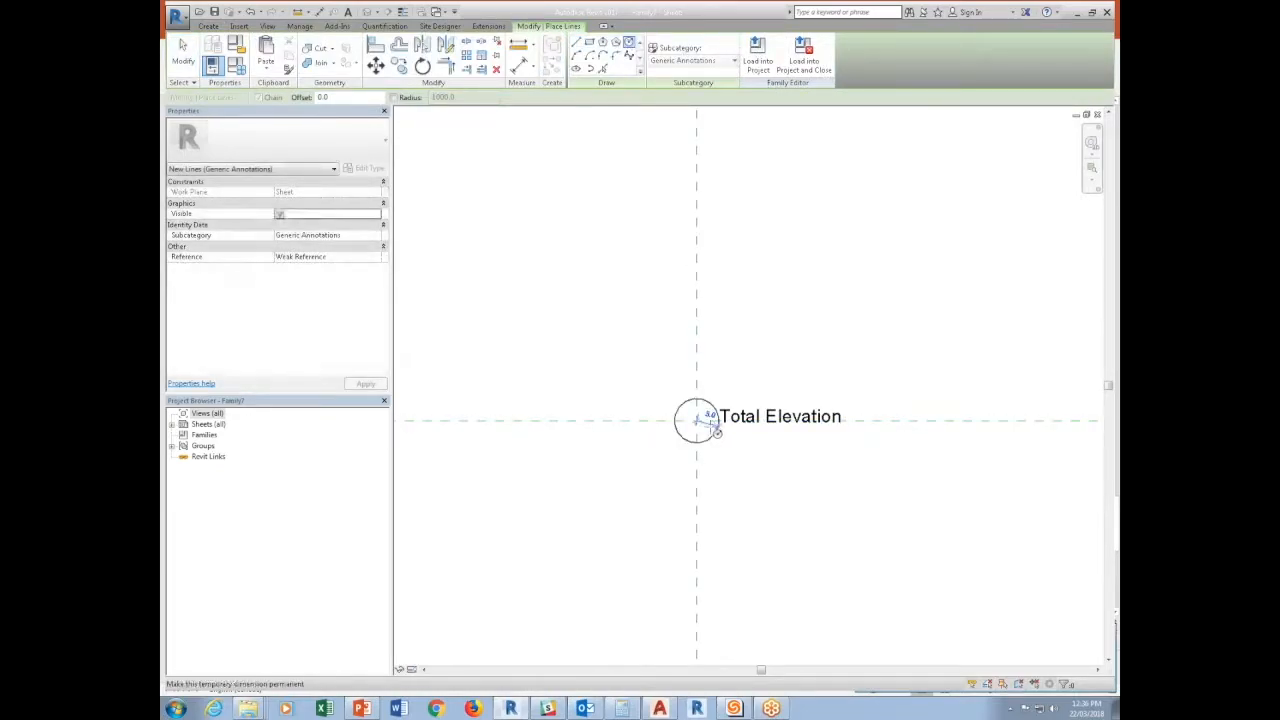
Draw horizontal and vertical lines across the circle through its centre to form a crosshair.
left_click(577, 44)
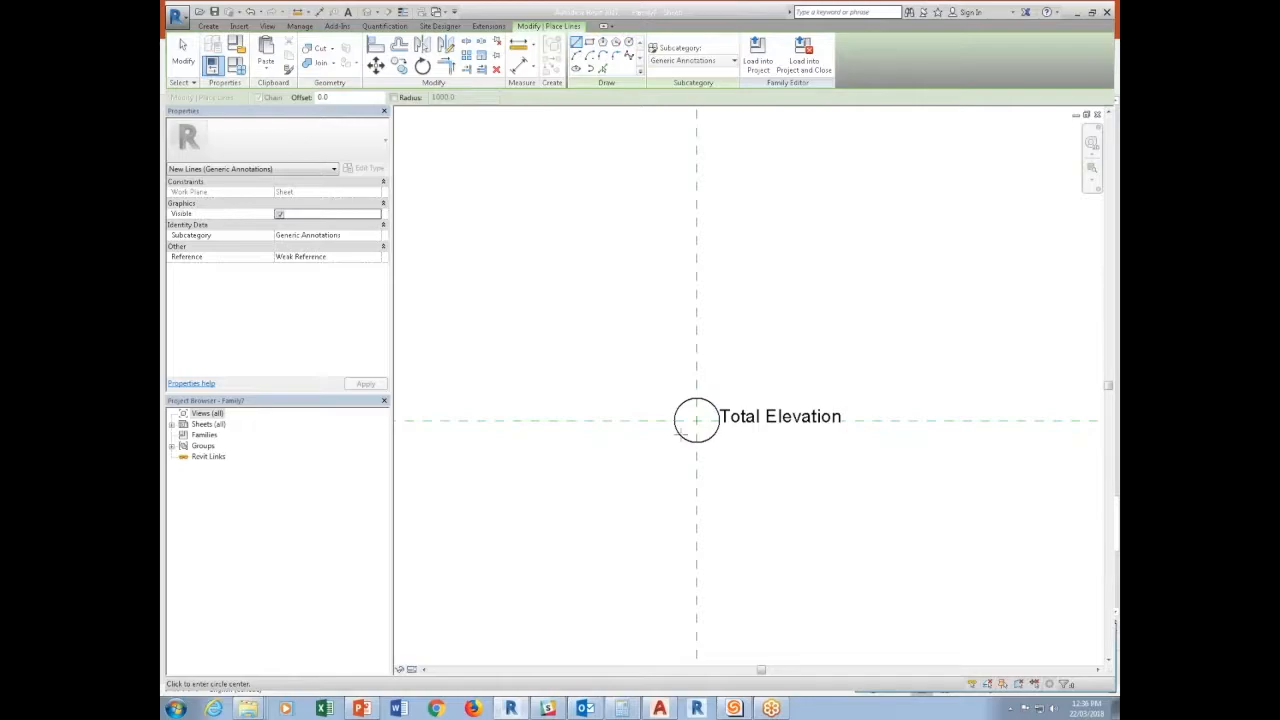
left_click(697, 398)
key("Escape")
key("Escape")
Move the Total Elevation label slightly down and to the right, clear of the circle.
left_click(781, 432)
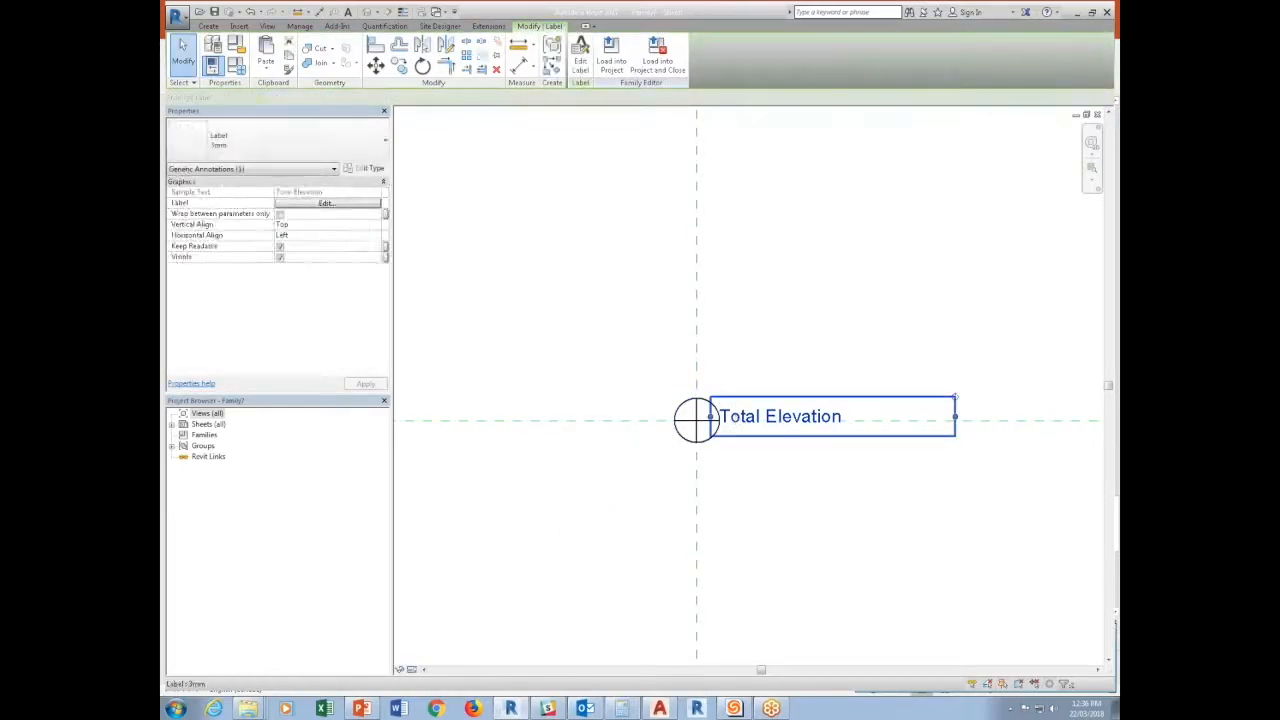
left_click_drag(731, 398, 739, 412)
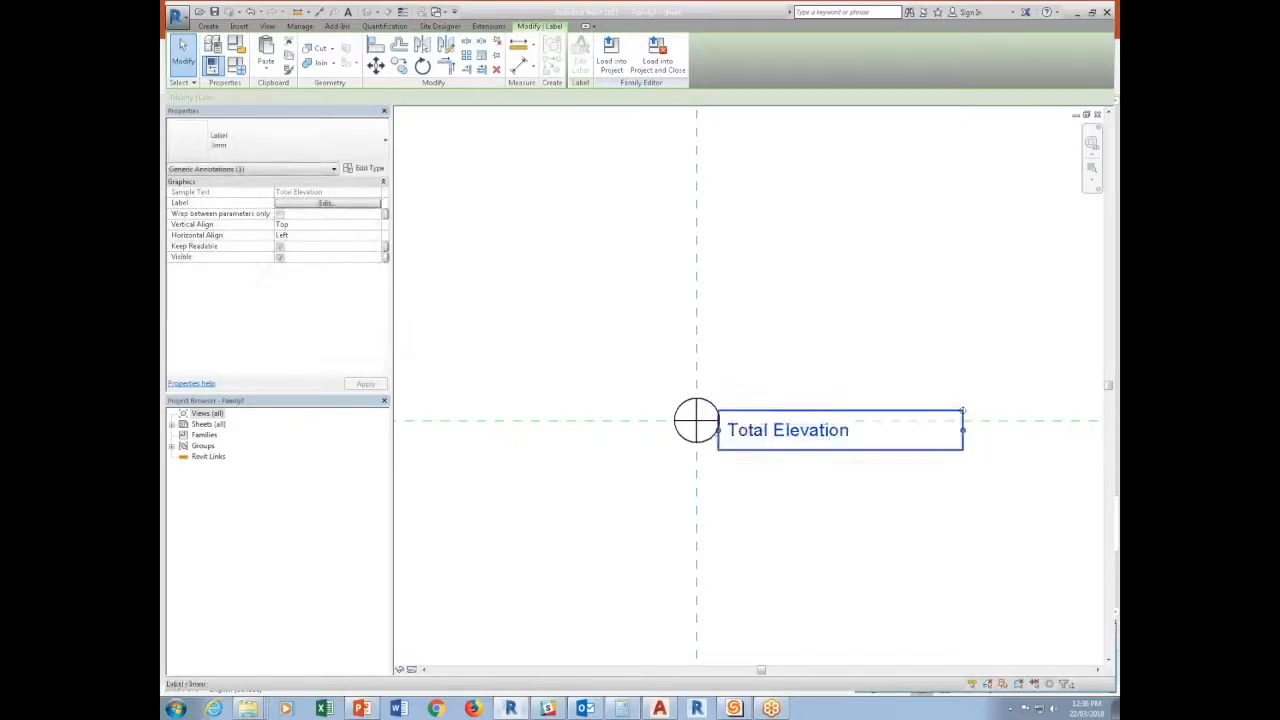
left_click(721, 373)
left_click(734, 424)
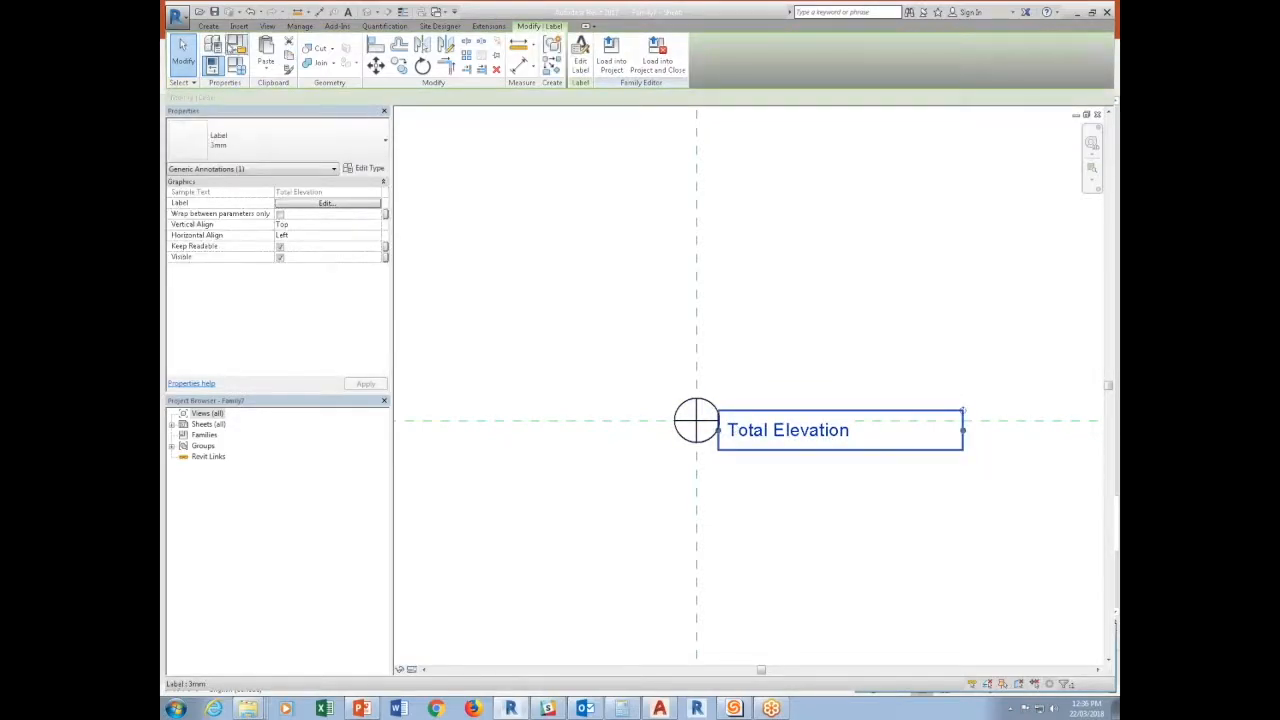
Set the family's default Elevation to 1000 and Drop Value to 100.
left_click(212, 65)
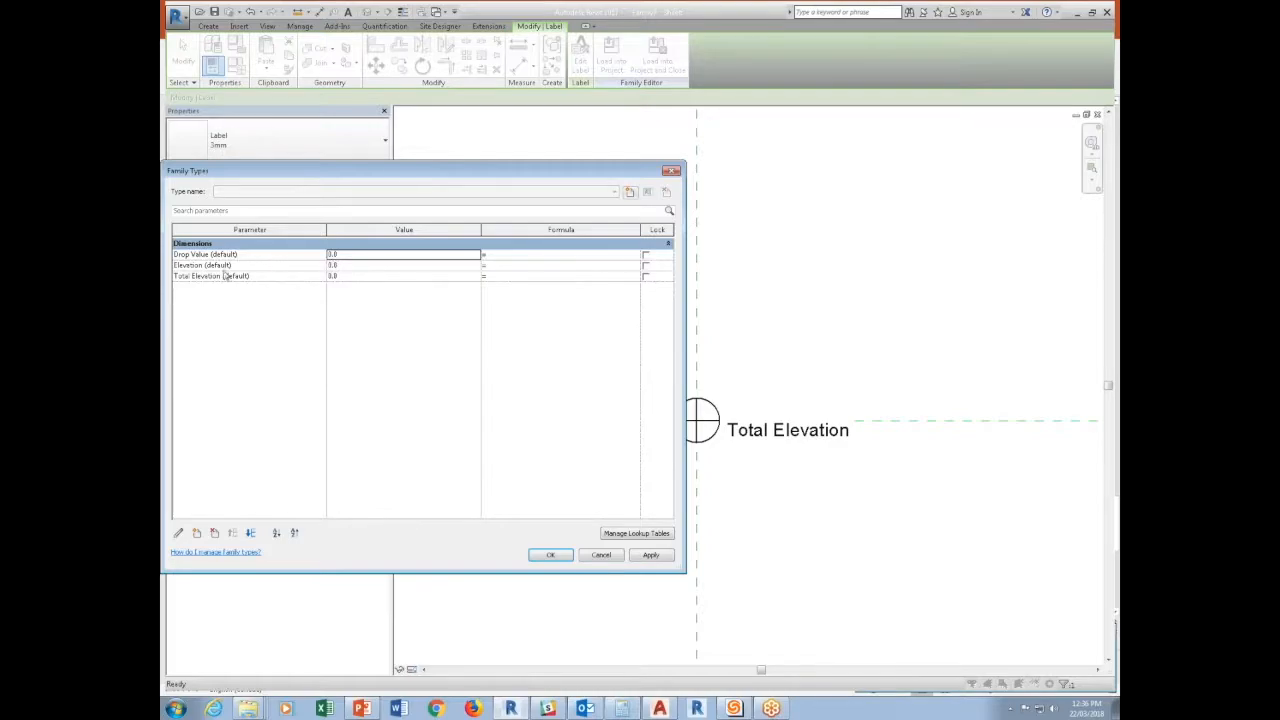
left_click(357, 265)
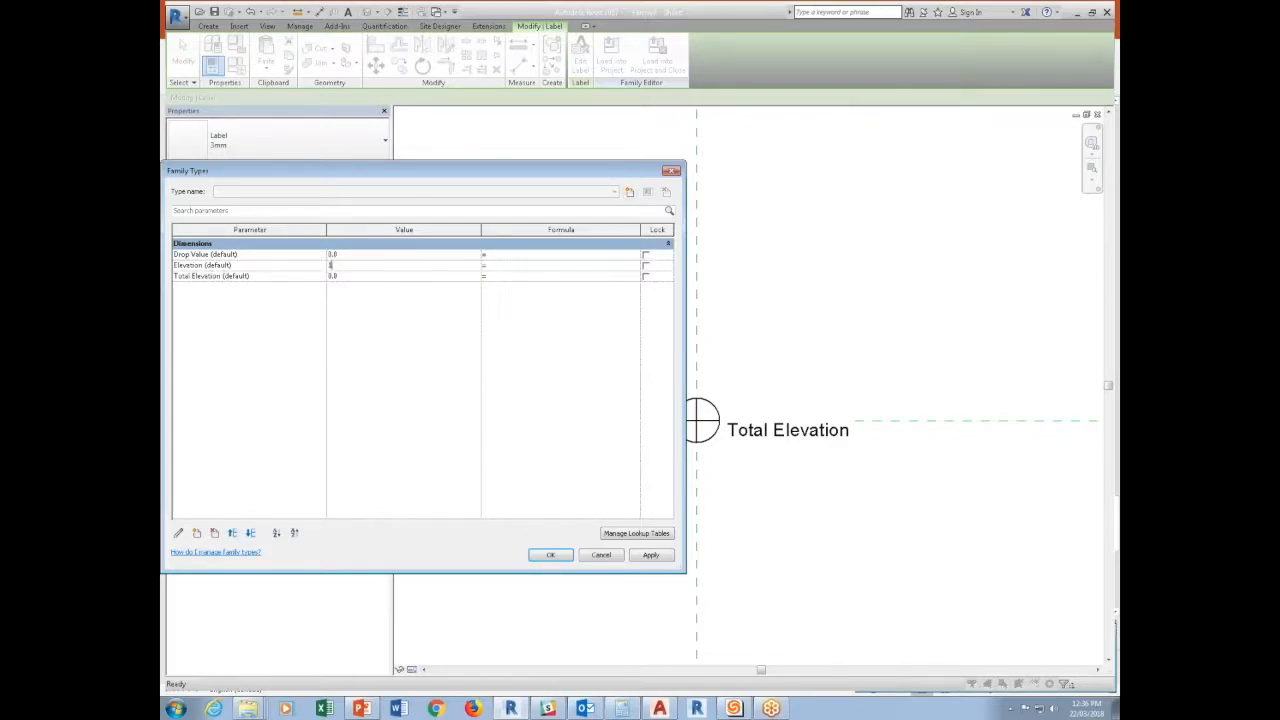
key("Tab")
left_click(362, 255)
type("108")
key("Tab")
Give the Total Elevation parameter the formula Elevation + Drop Value and accept the family types.
left_click(523, 280)
type("Elevation + Drop Value")
key("Tab")
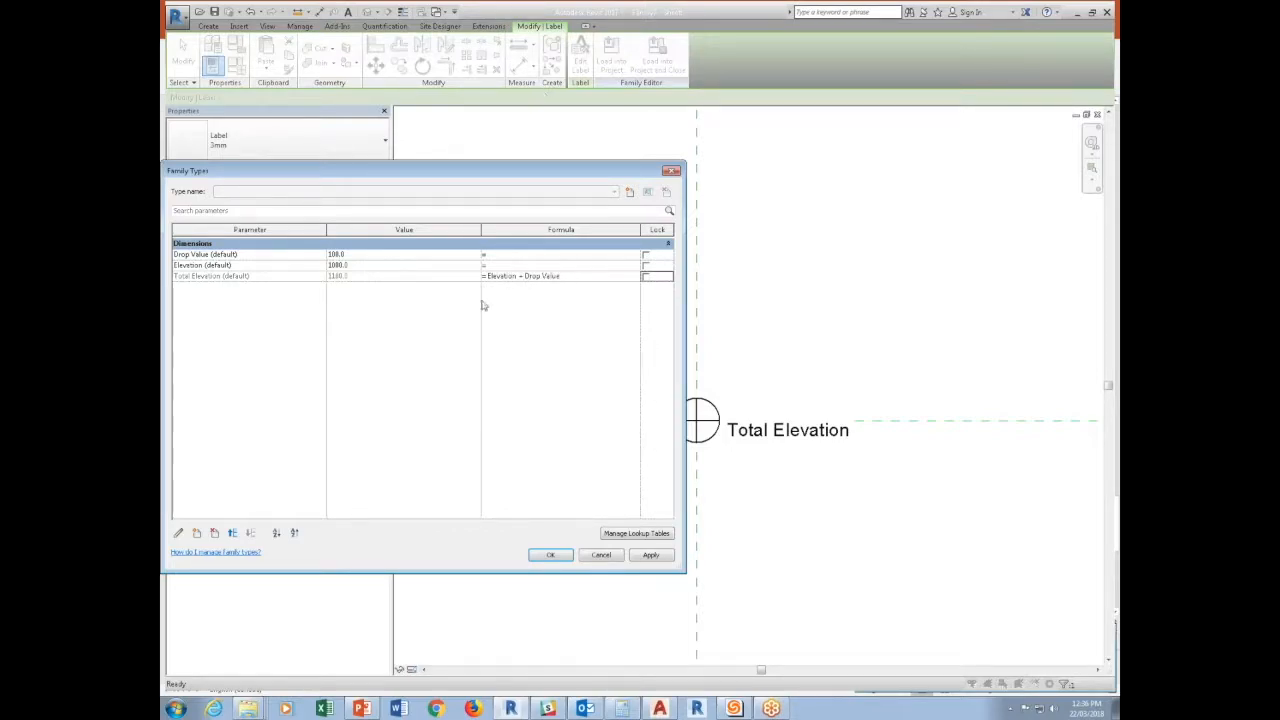
left_click(552, 555)
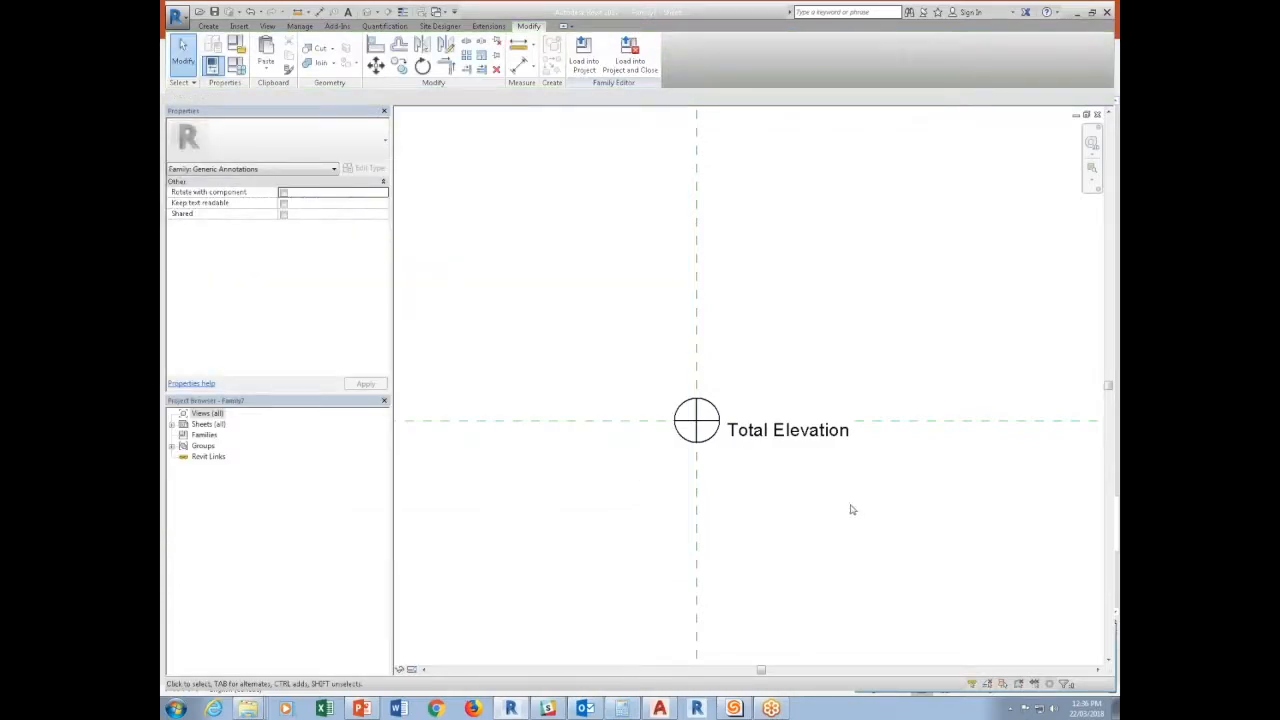
Load the annotation family into Project2 only.
left_click(584, 55)
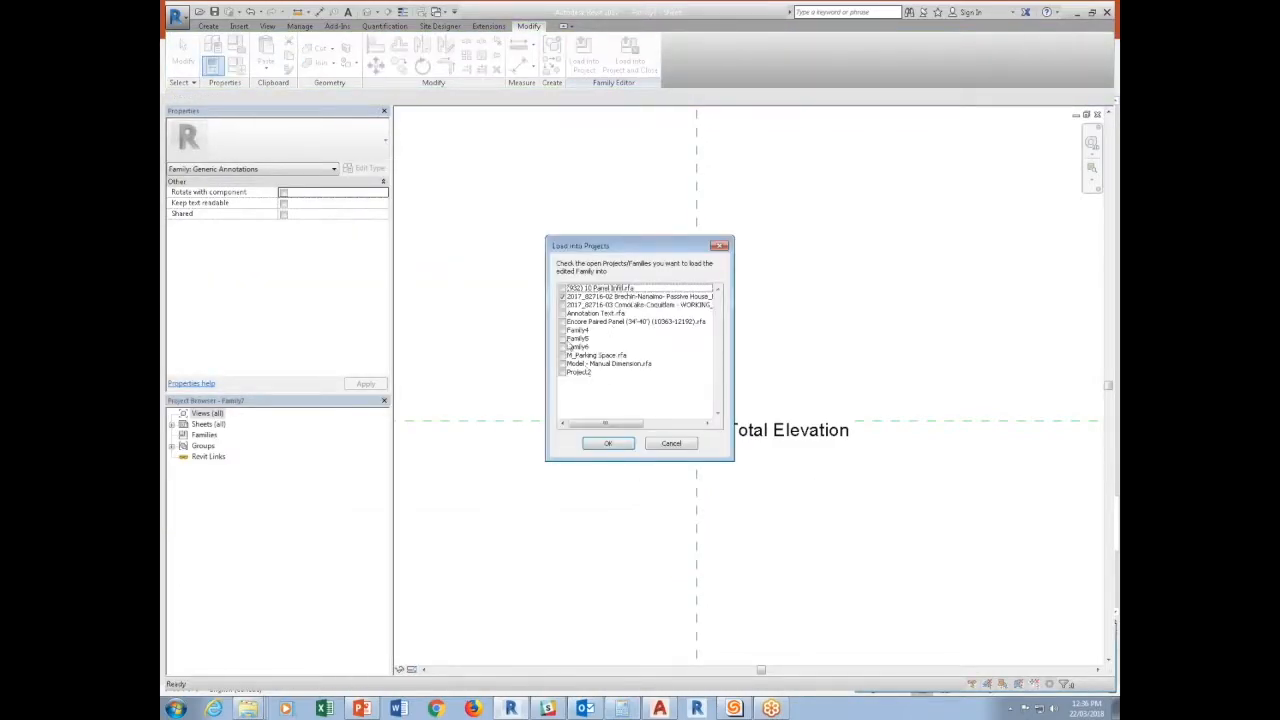
left_click(563, 296)
left_click(563, 372)
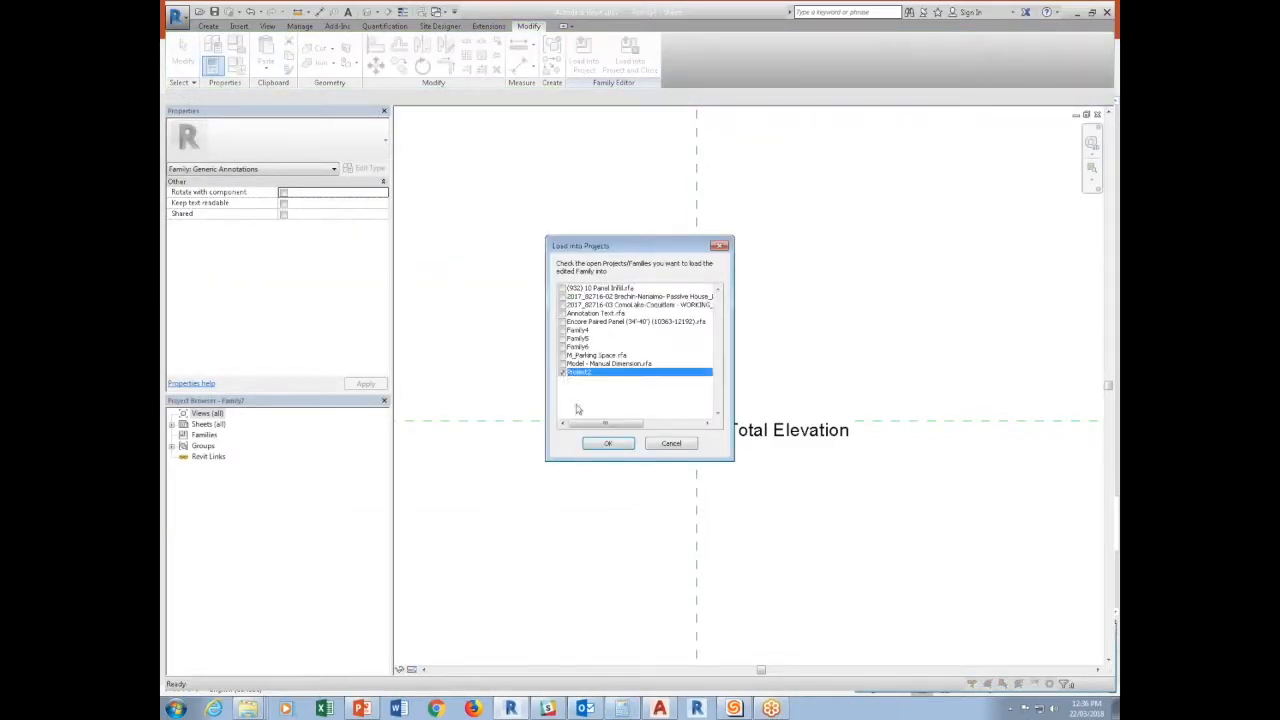
left_click(605, 443)
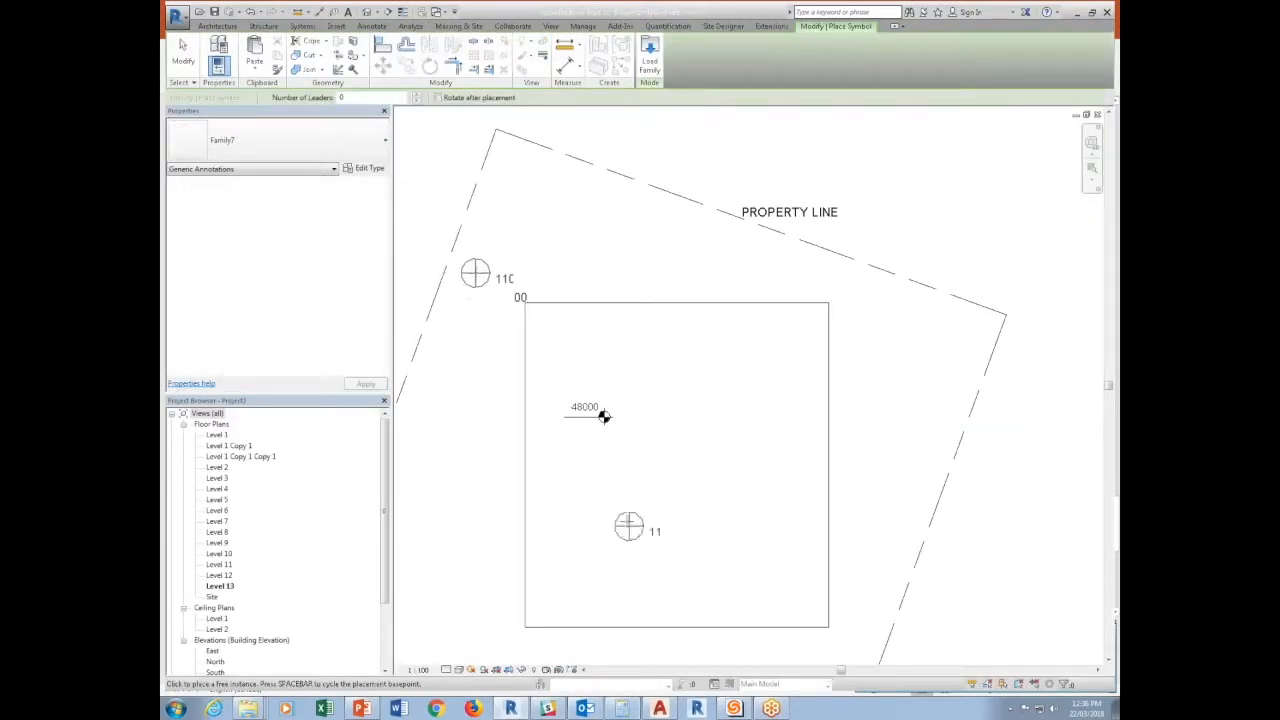
Place one instance of the annotation inside the square slab, just below the spot elevation, and select it.
left_click(627, 467)
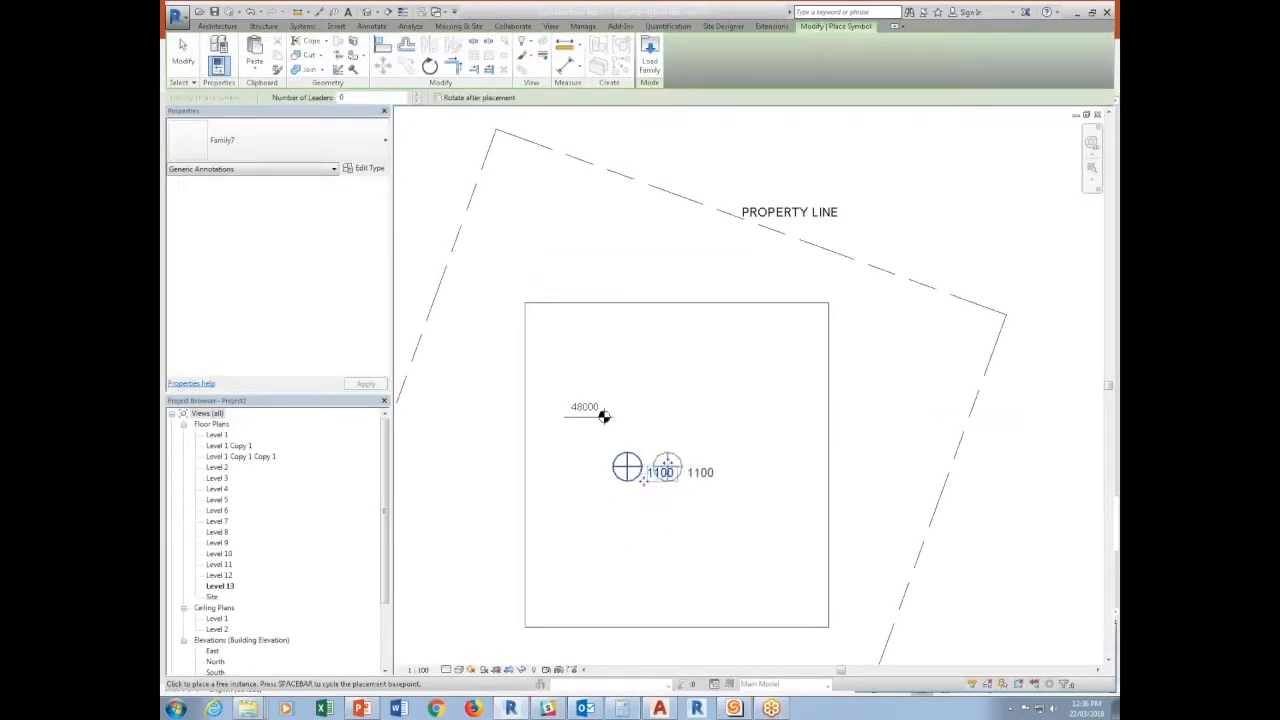
key("Escape")
key("Escape")
left_click(638, 483)
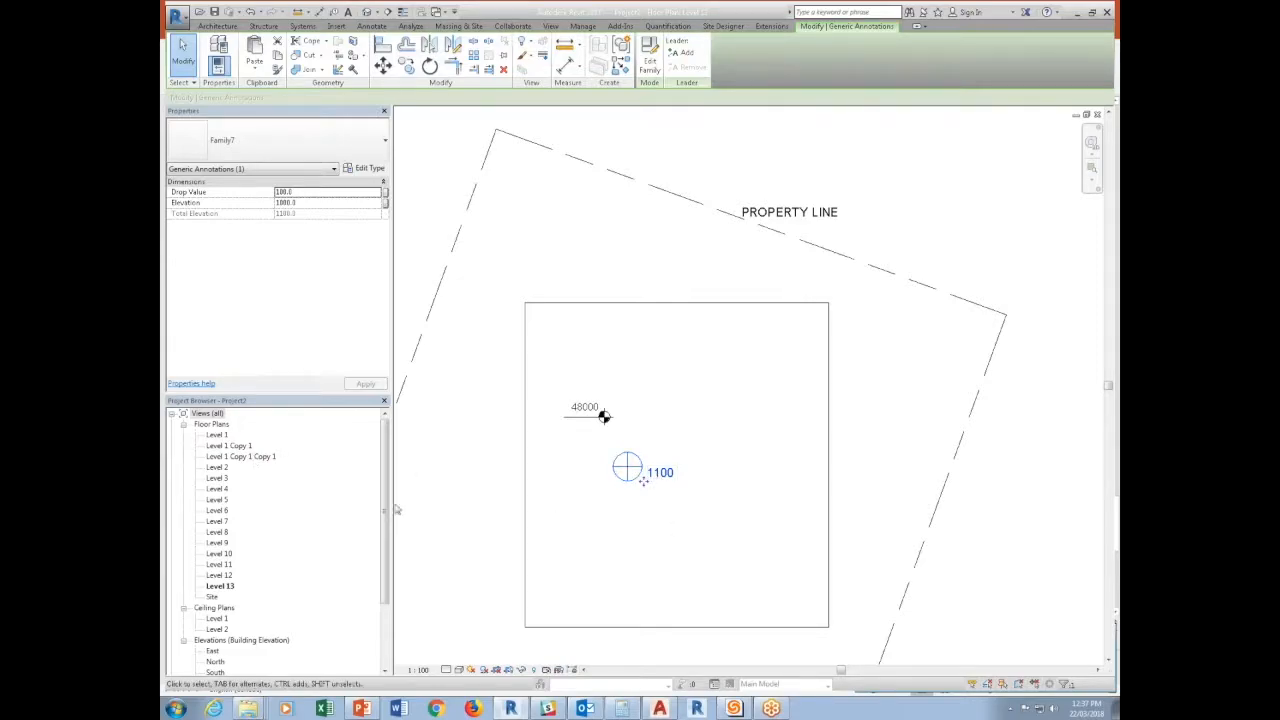
Draw a horizontal reference plane in the North elevation along the lowest level line, extending past its level head.
left_click(396, 510)
double_click(216, 661)
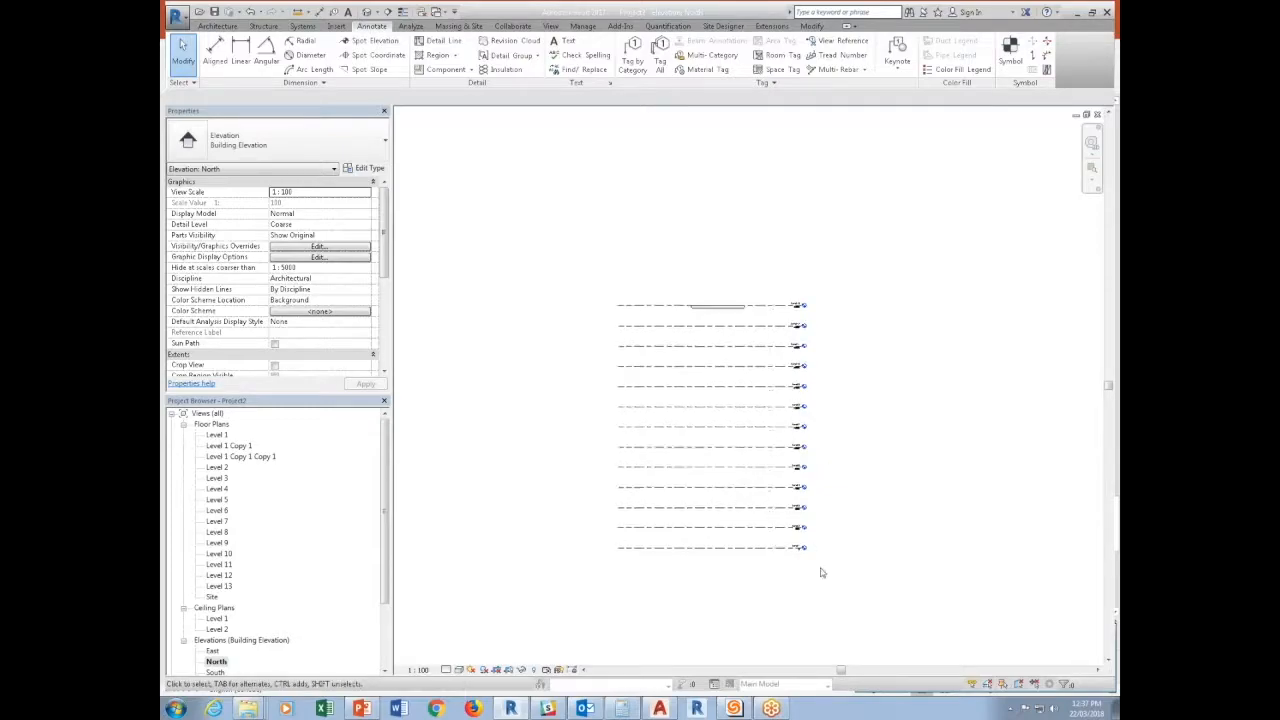
scroll(821, 572, "up", 4)
scroll(785, 528, "down", 5)
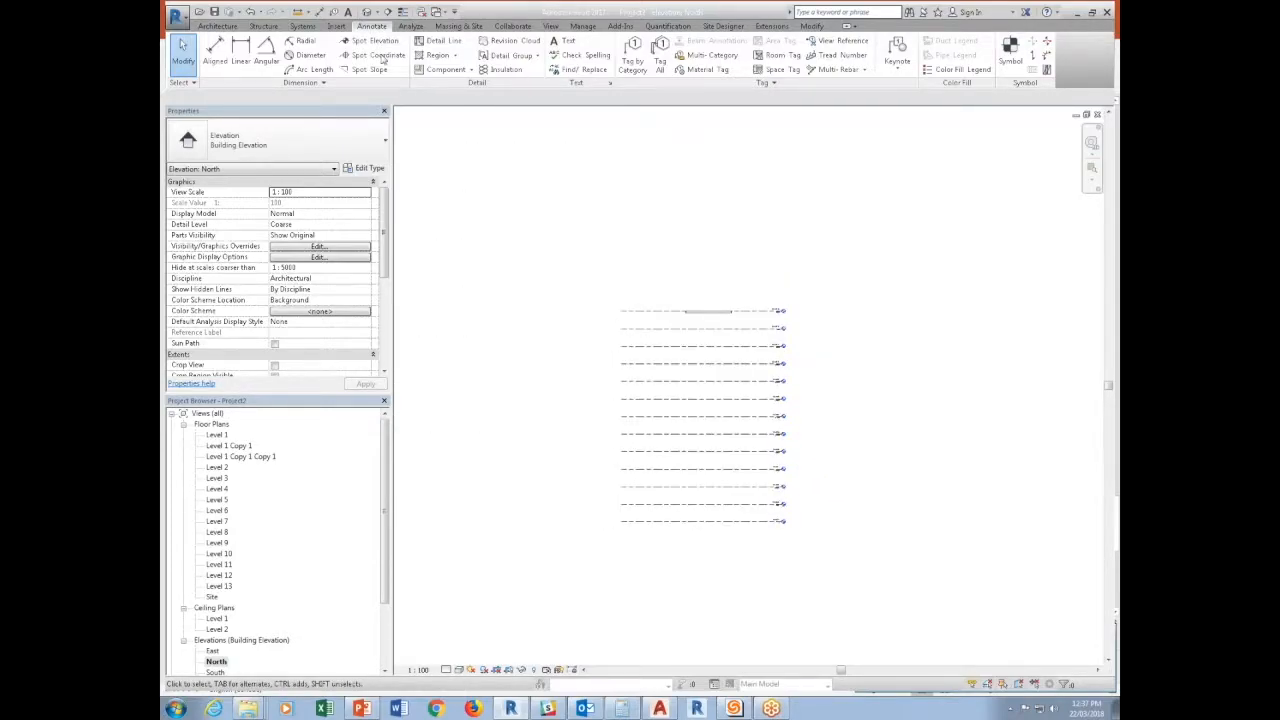
left_click(218, 26)
left_click(1096, 58)
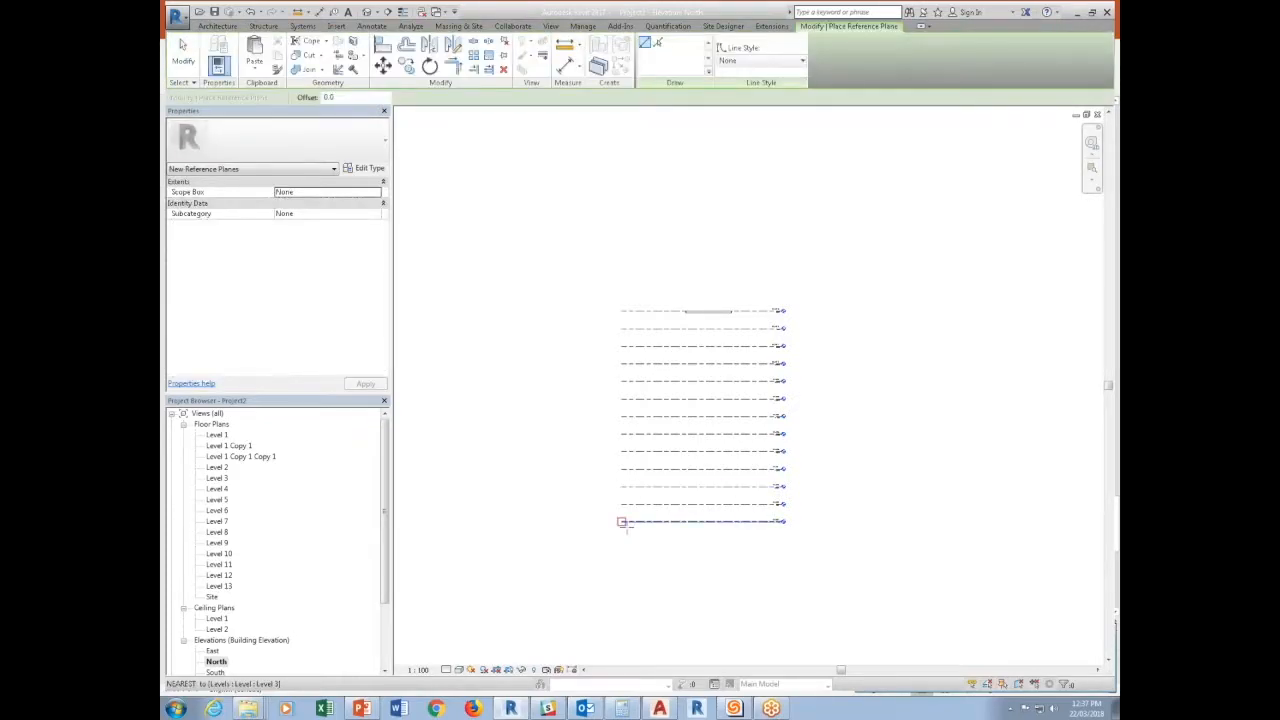
left_click(620, 521)
left_click(889, 522)
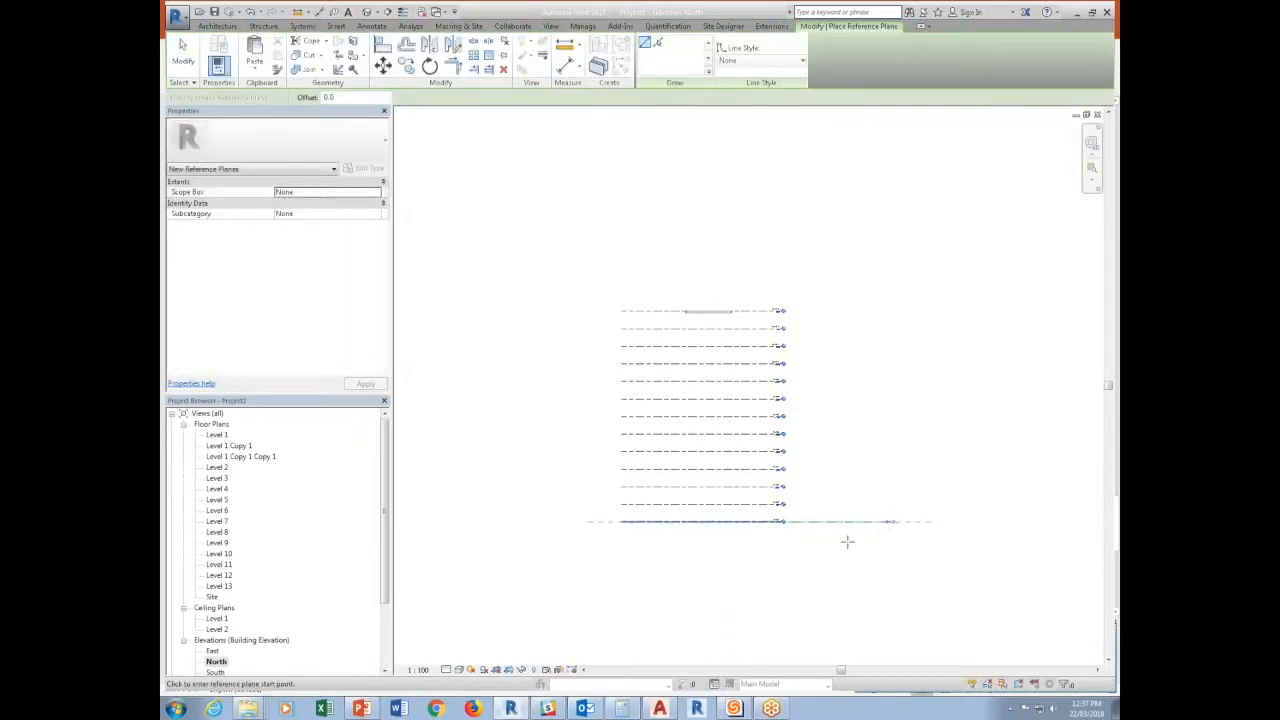
key("Escape")
key("Escape")
Name the new reference plane Sea Level.
left_click(847, 522)
left_click(297, 213)
type("Sea L")
key("Return")
left_click(571, 189)
Move all the levels and the slab about 16000 mm up from the Sea Level plane.
left_click_drag(556, 248, 776, 592)
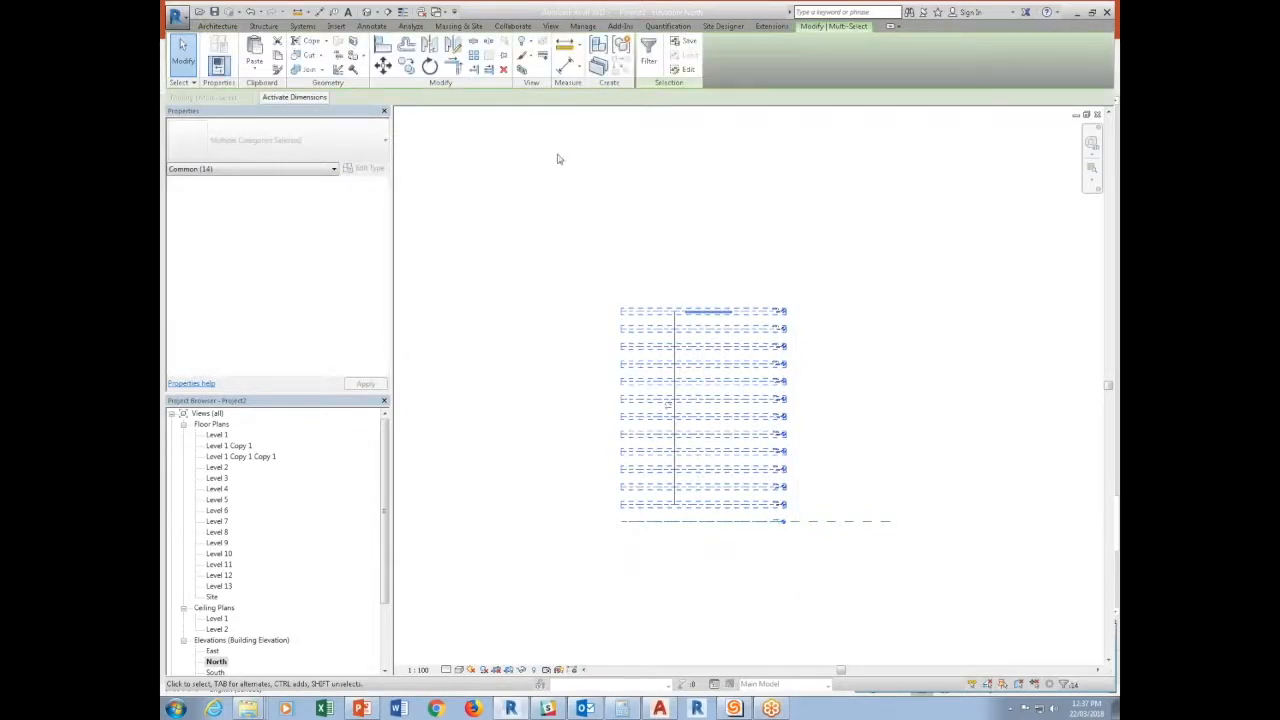
left_click(383, 66)
left_click(820, 512)
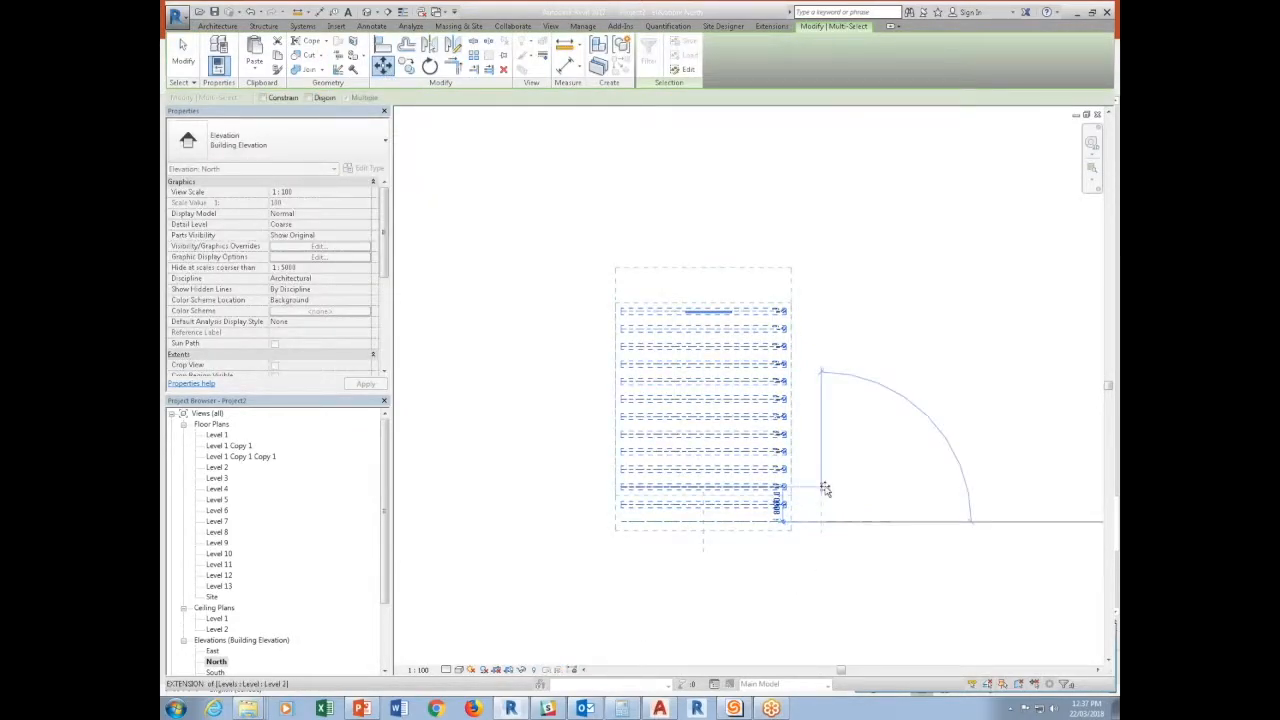
left_click(820, 450)
key("Escape")
scroll(777, 523, "up", 4)
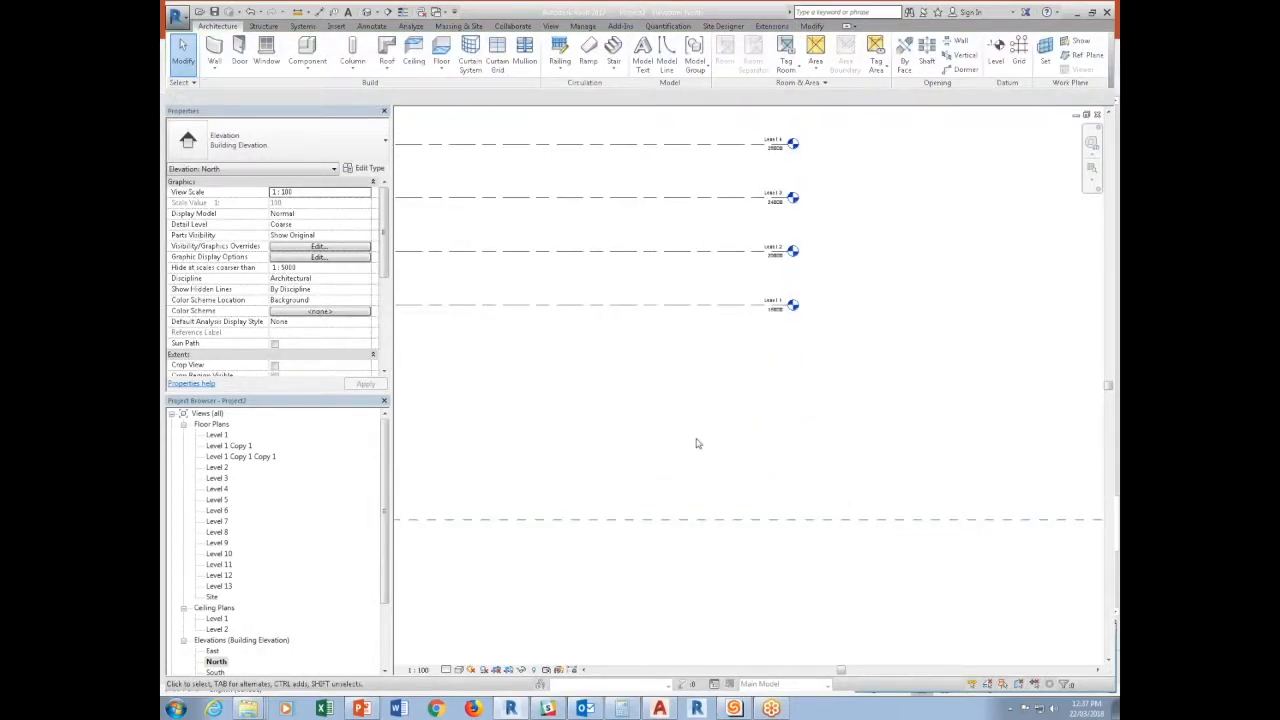
Place aligned dimensions from the Sea Level plane to Level 1, Level 2 and Level 3, staggered outward beyond the level heads.
left_click(320, 11)
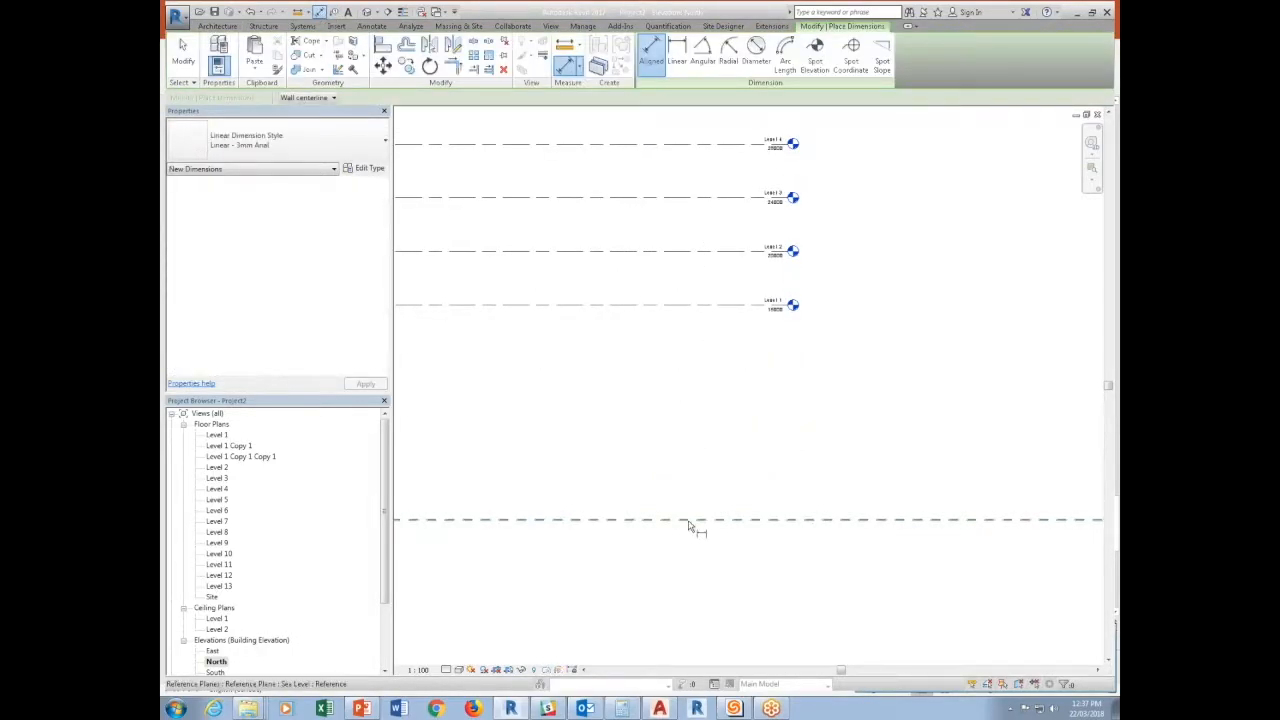
left_click(731, 519)
left_click(733, 305)
left_click(856, 410)
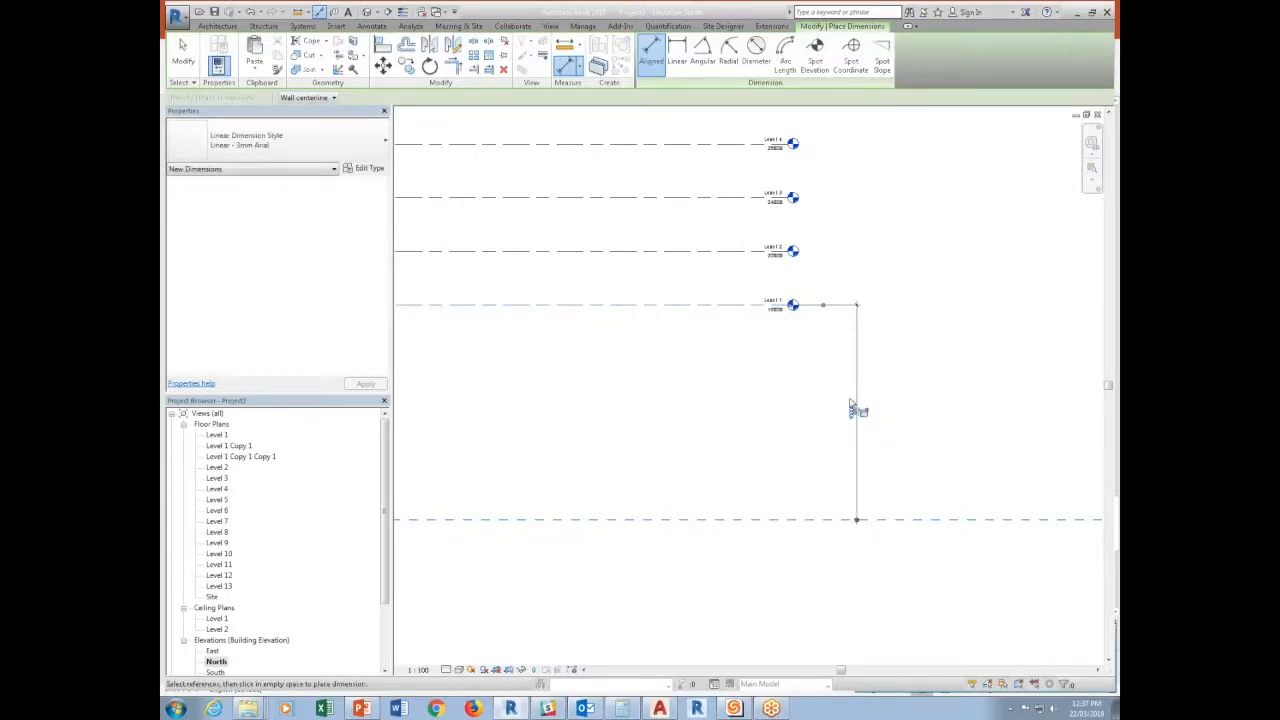
left_click(797, 519)
left_click(750, 251)
left_click(893, 290)
left_click(800, 519)
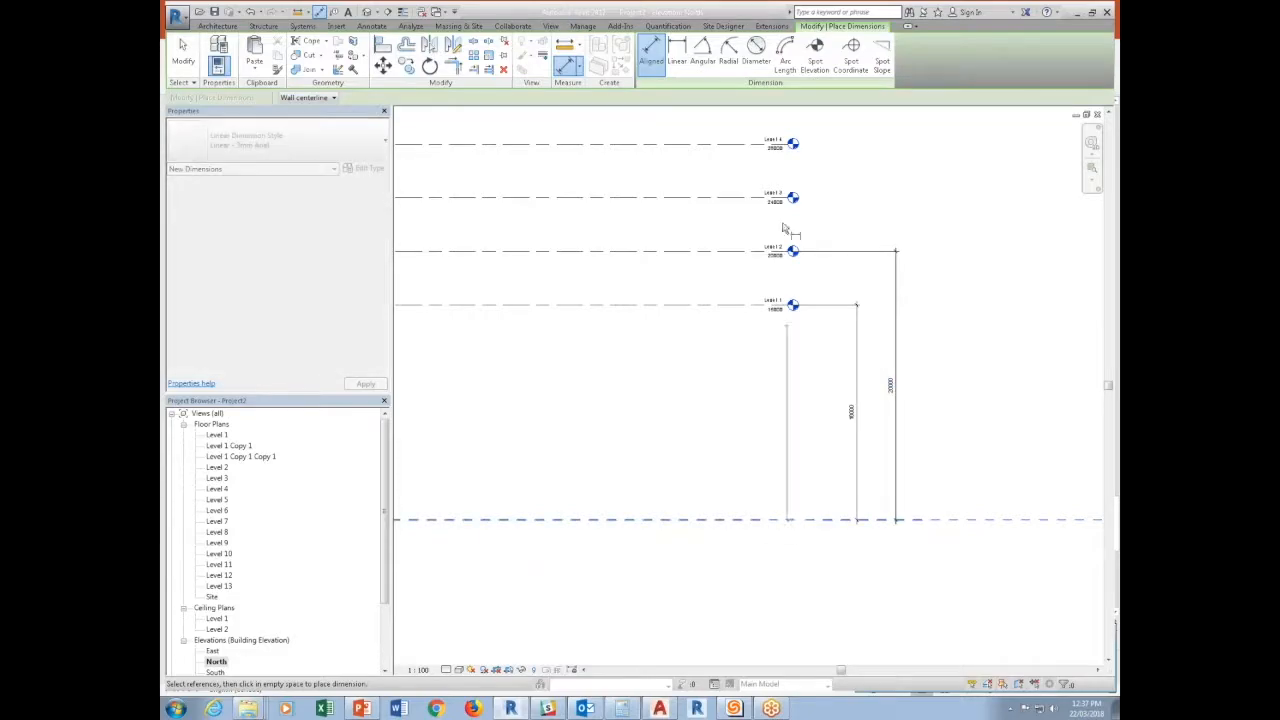
left_click(750, 197)
left_click(932, 300)
Add aligned dimensions from the Sea Level plane to Level 4 and Level 5, outside the existing ones.
scroll(826, 449, "down", 2)
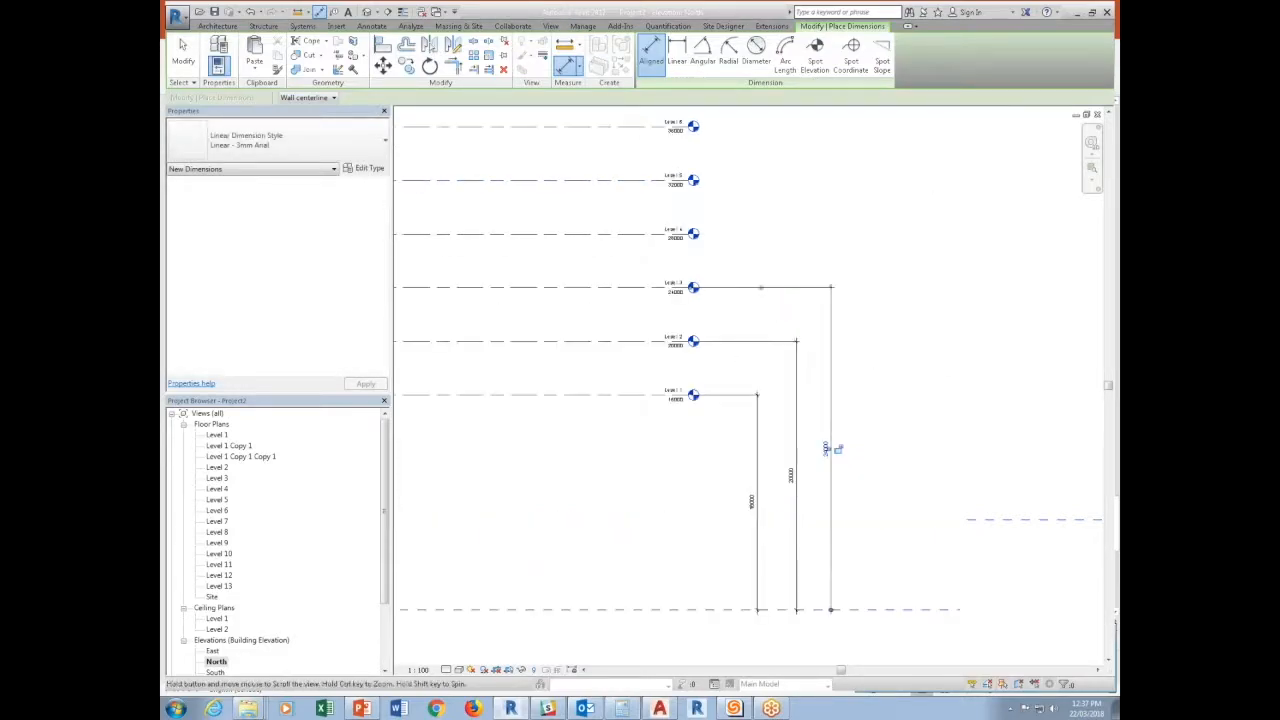
left_click(778, 610)
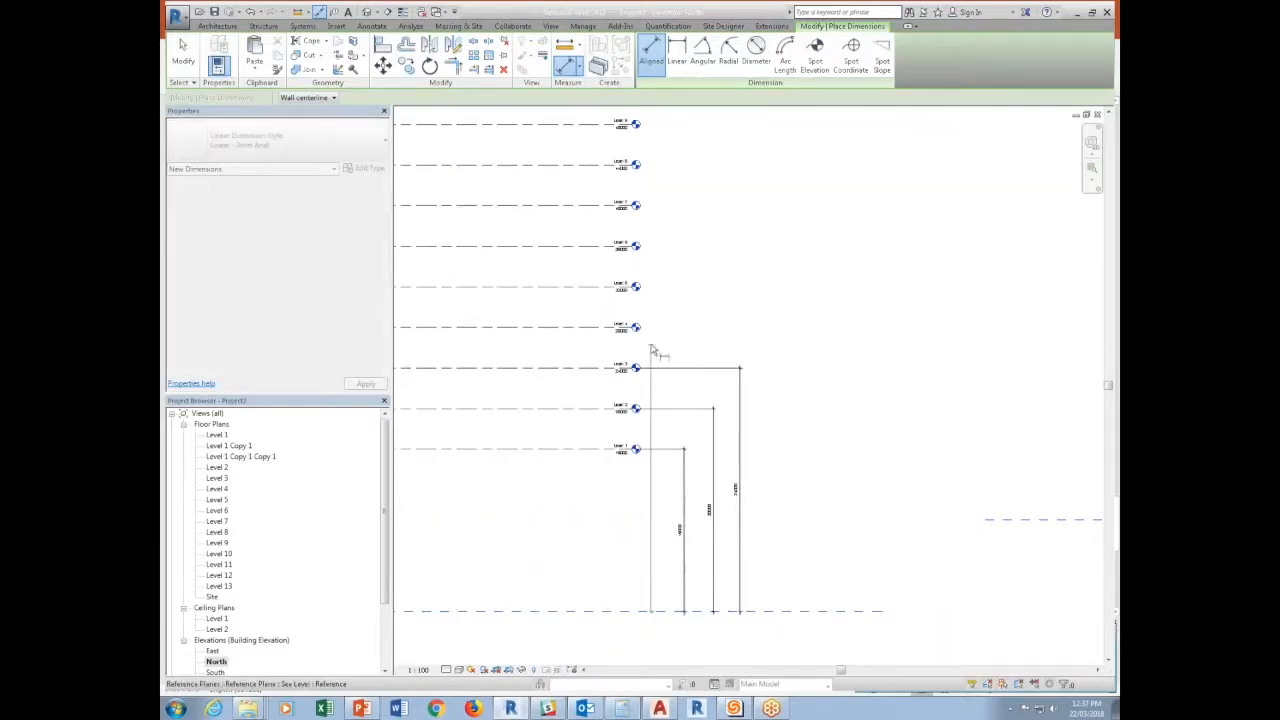
left_click(597, 328)
left_click(776, 370)
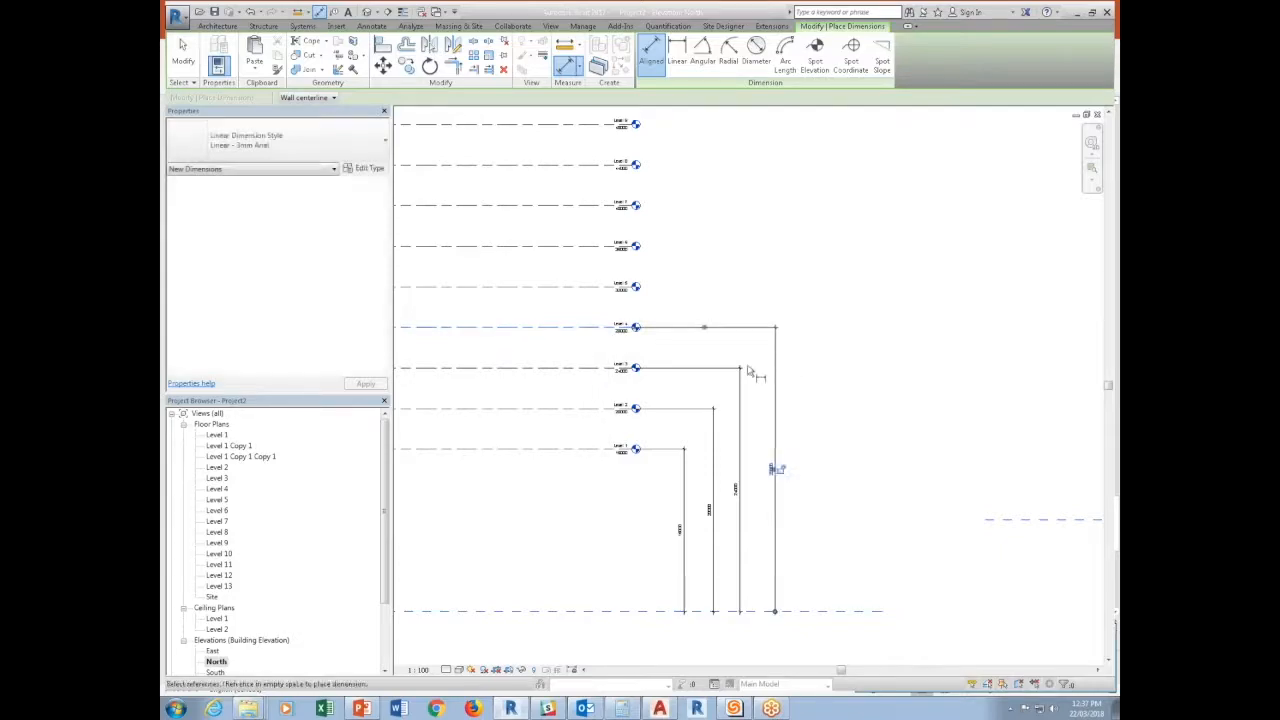
left_click(806, 611)
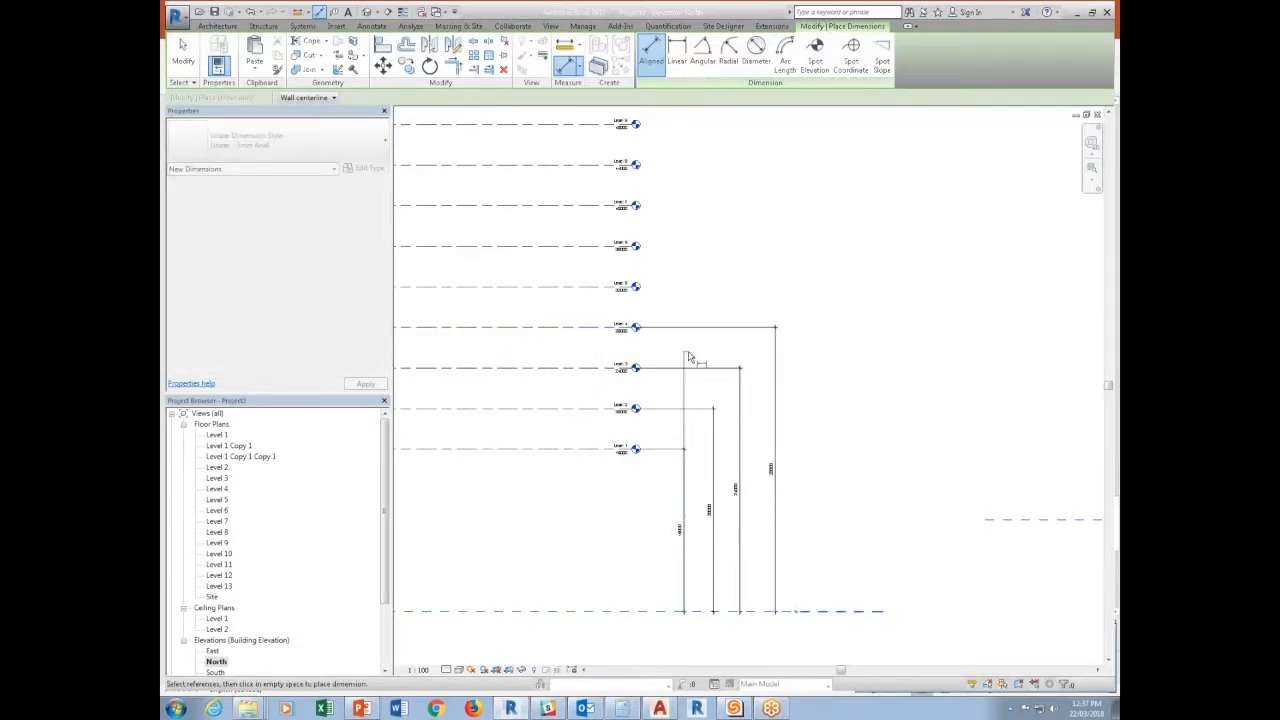
left_click(603, 298)
left_click(826, 449)
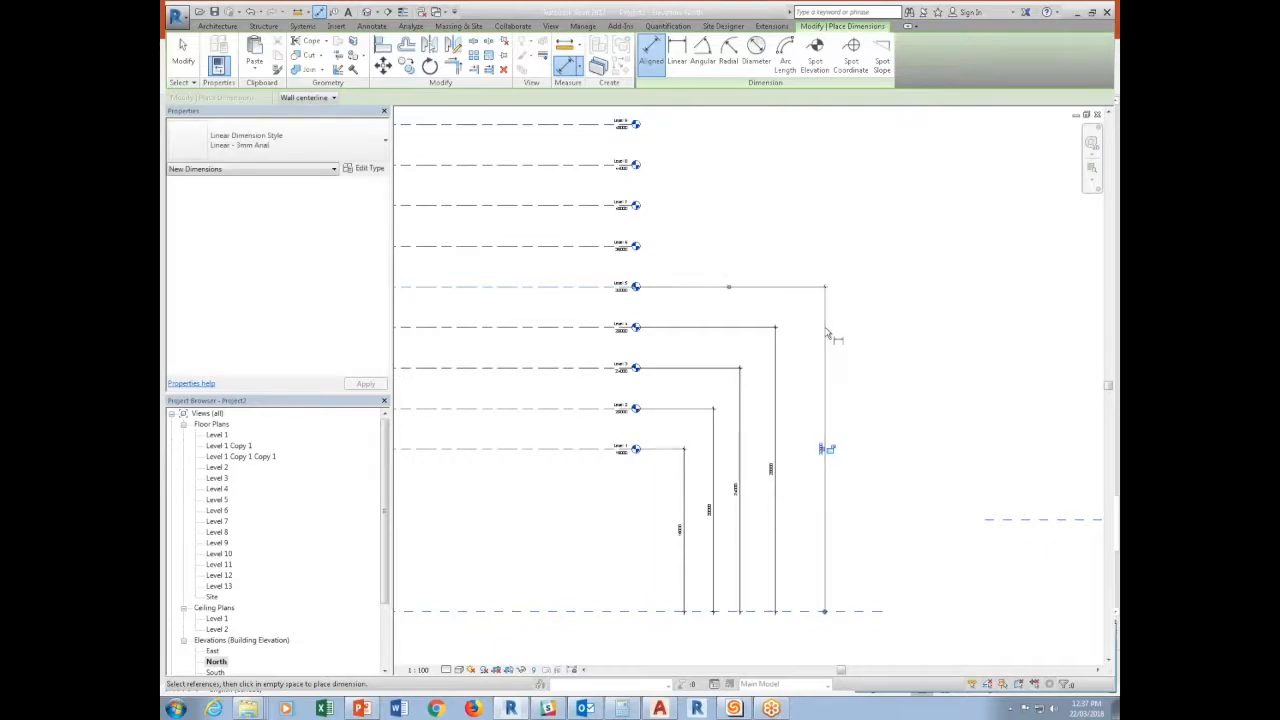
key("Escape")
key("Escape")
Try labelling the Level 1 dimension with a non-reporting global parameter named Level 1 Elevation, and undo it.
left_click(684, 528)
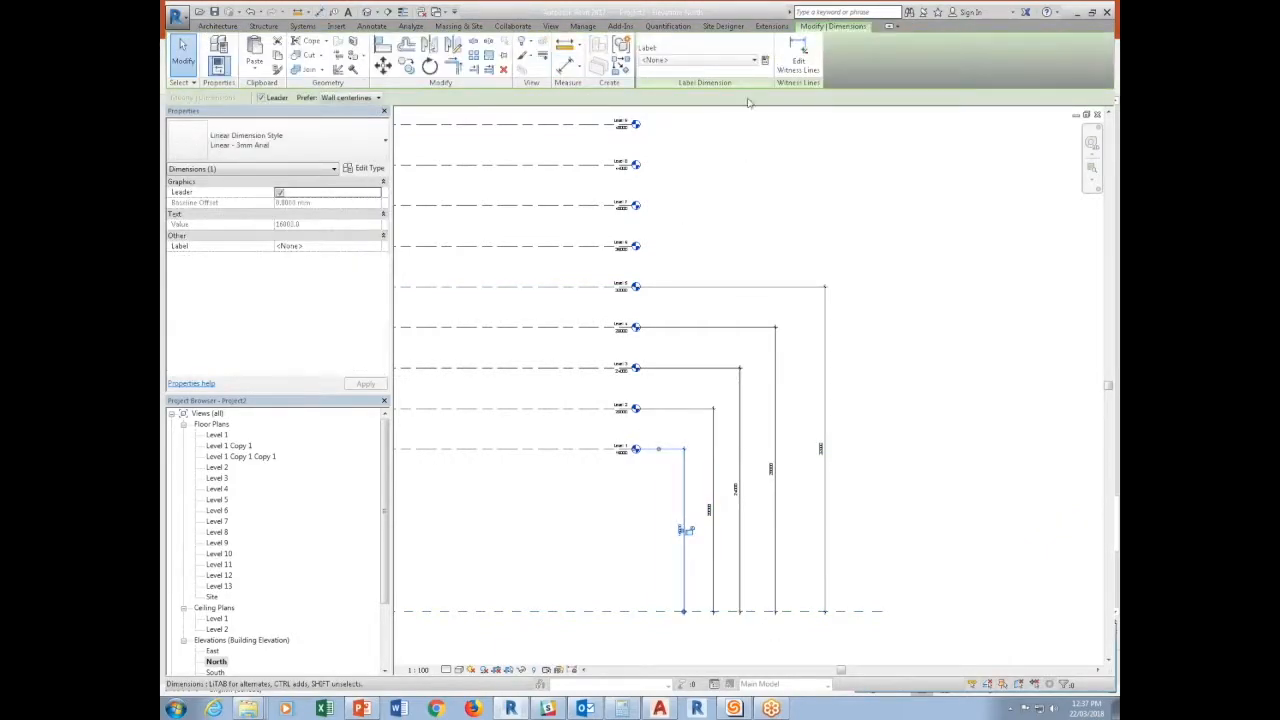
left_click(765, 61)
type("Level")
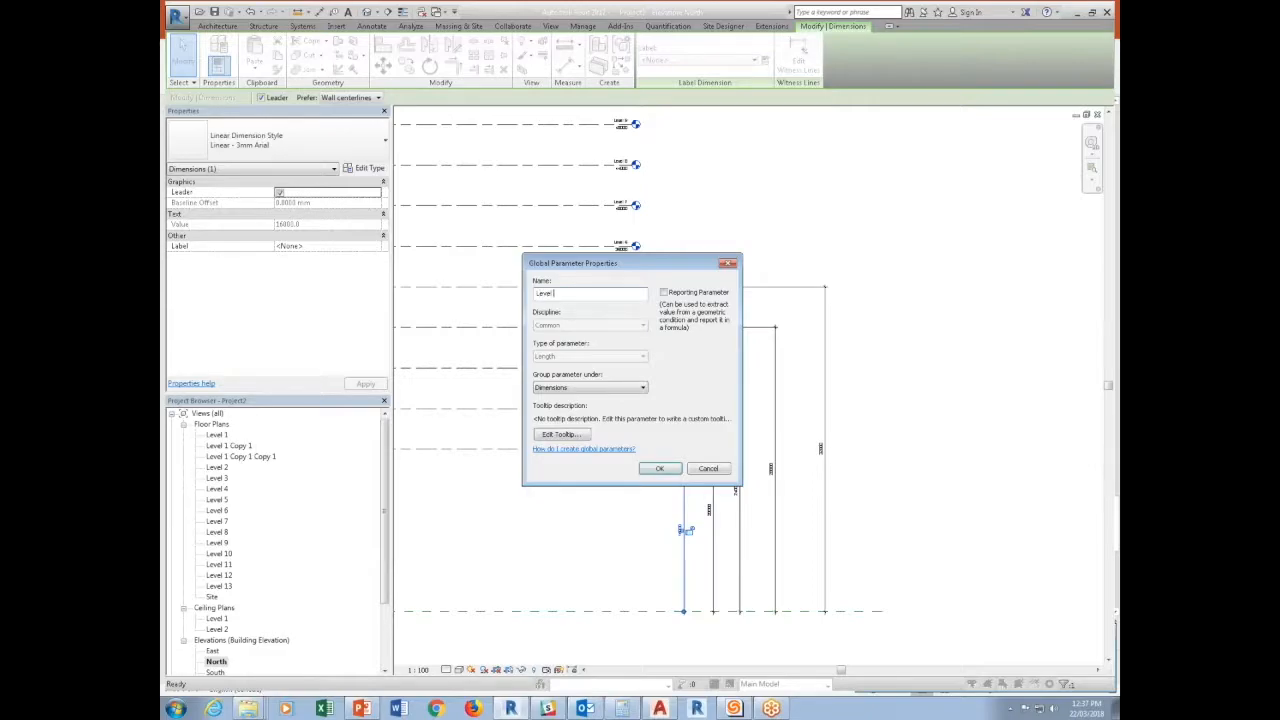
type(" 1 Elevation")
key("Return")
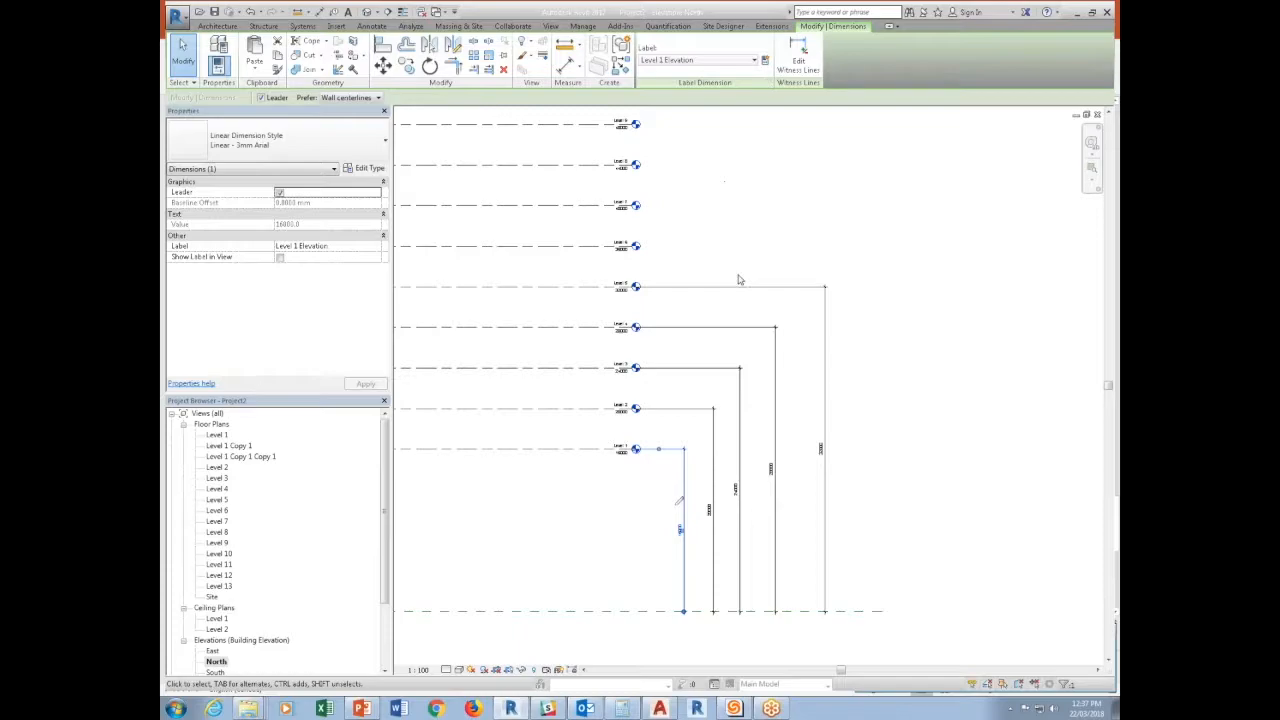
key("ctrl+z")
Label the Level 1 dimension with a new reporting global parameter named Level 1 Elevation.
left_click(684, 474)
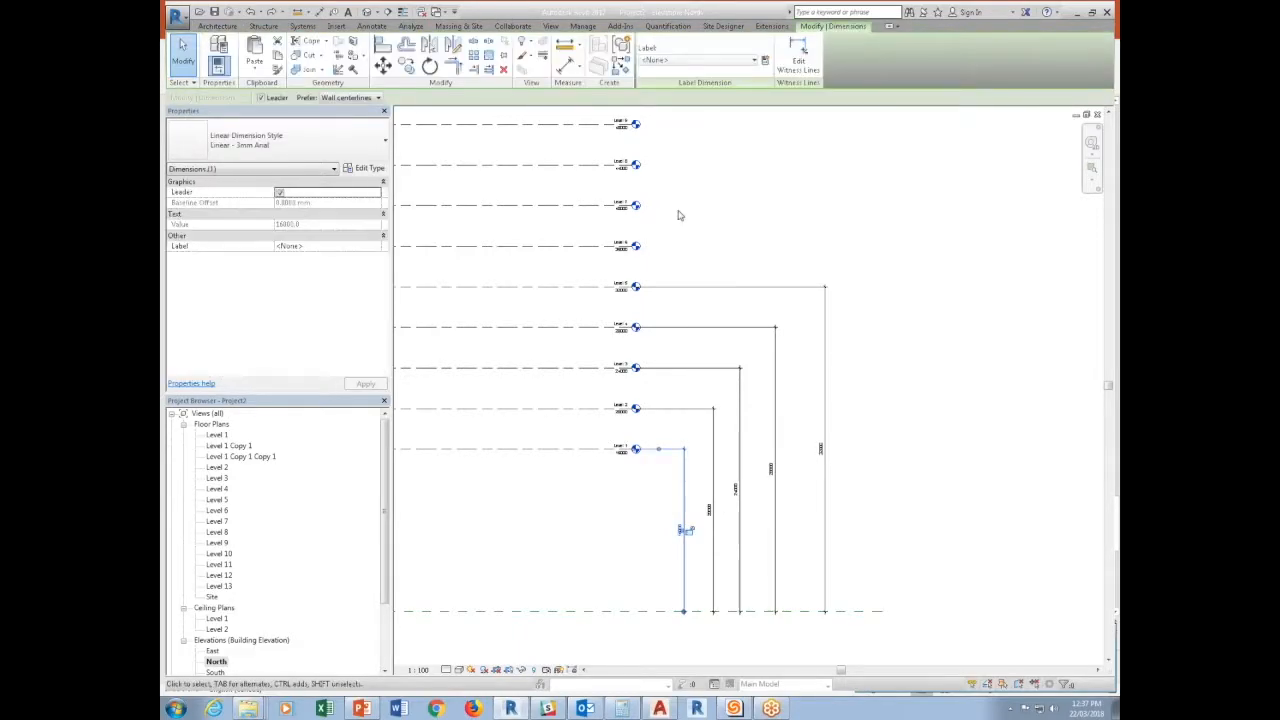
left_click(764, 60)
left_click(664, 292)
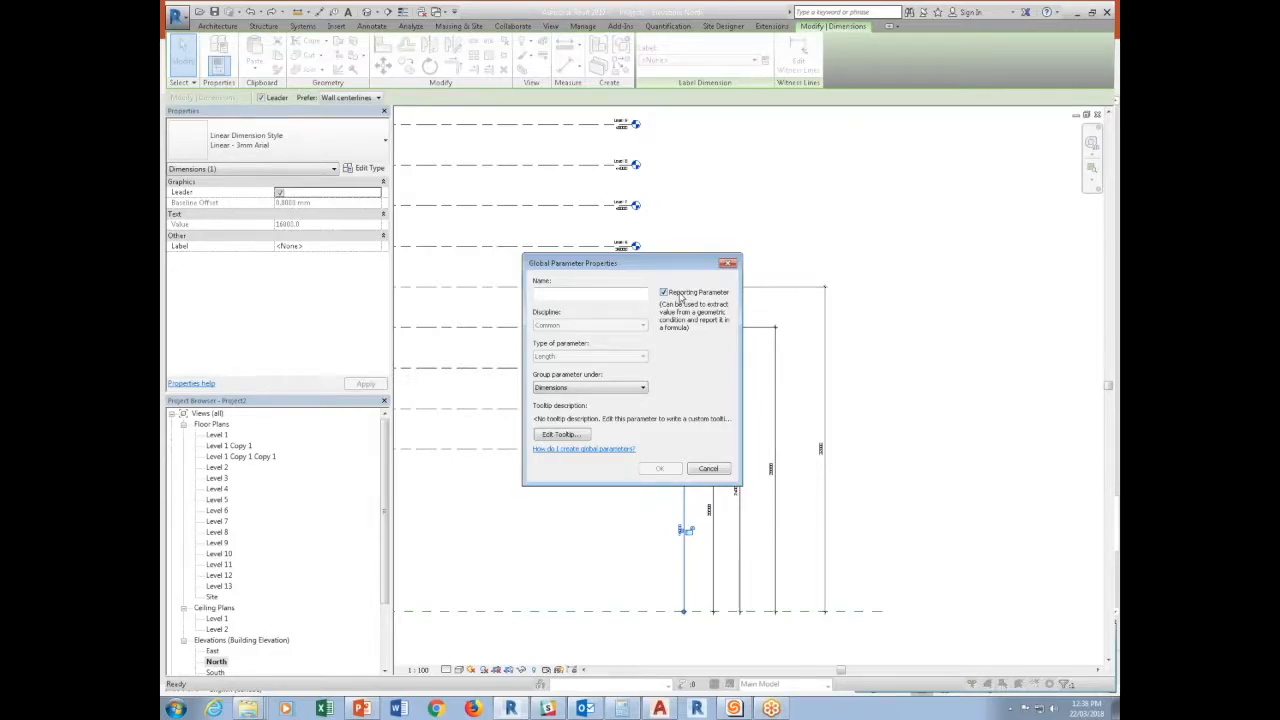
left_click(588, 295)
type("Level 1 Elevation")
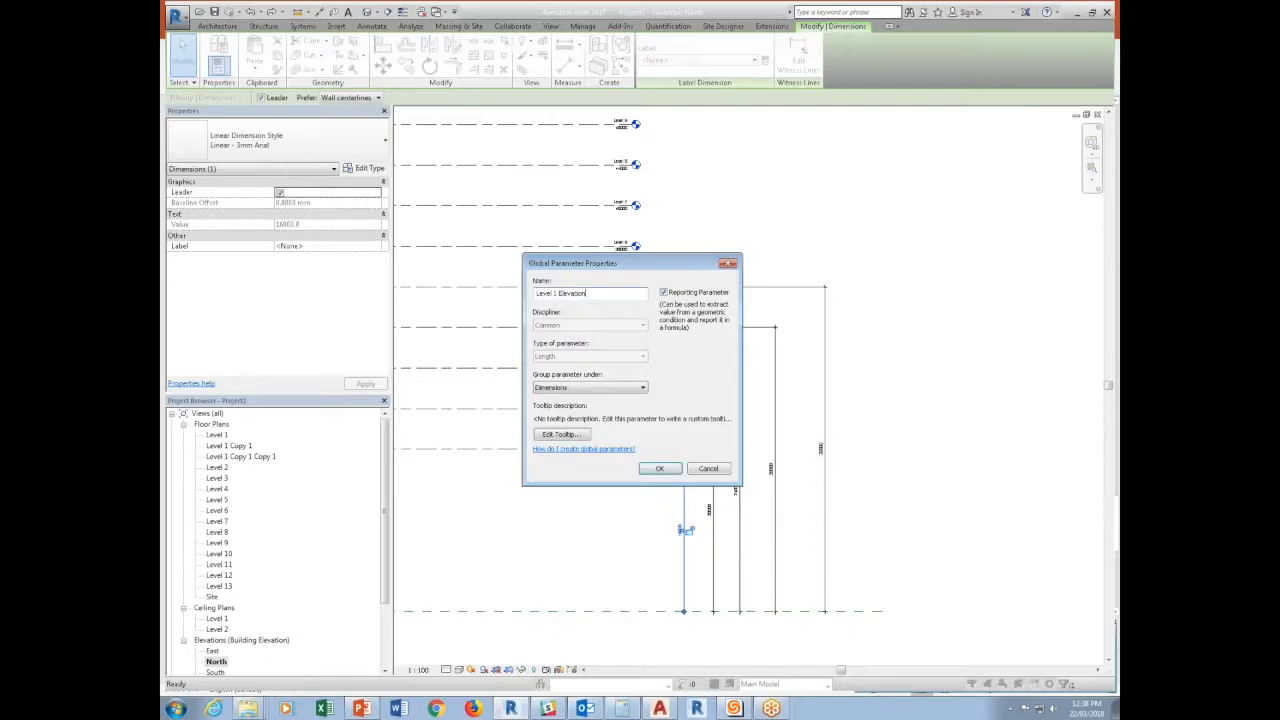
left_click(659, 467)
Label the Level 2 dimension with a new reporting global parameter named Level 2 Elevation.
scroll(678, 375, "up", 3)
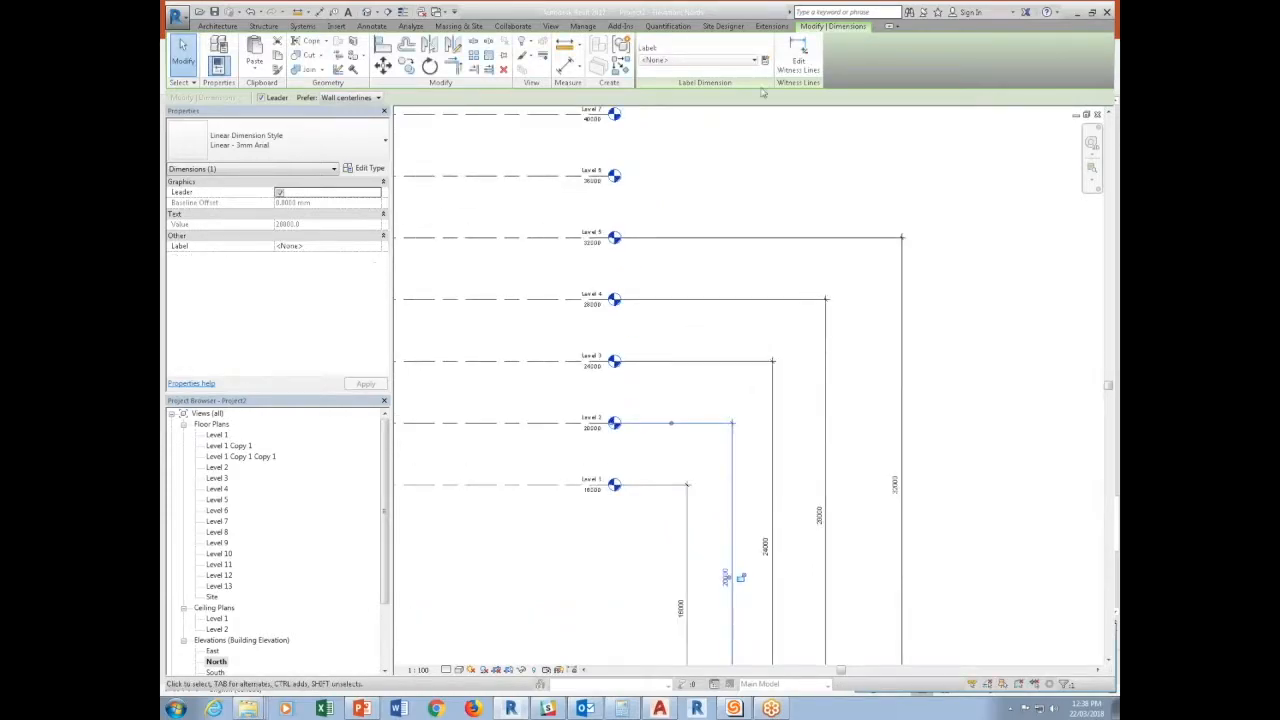
left_click(765, 61)
left_click(672, 295)
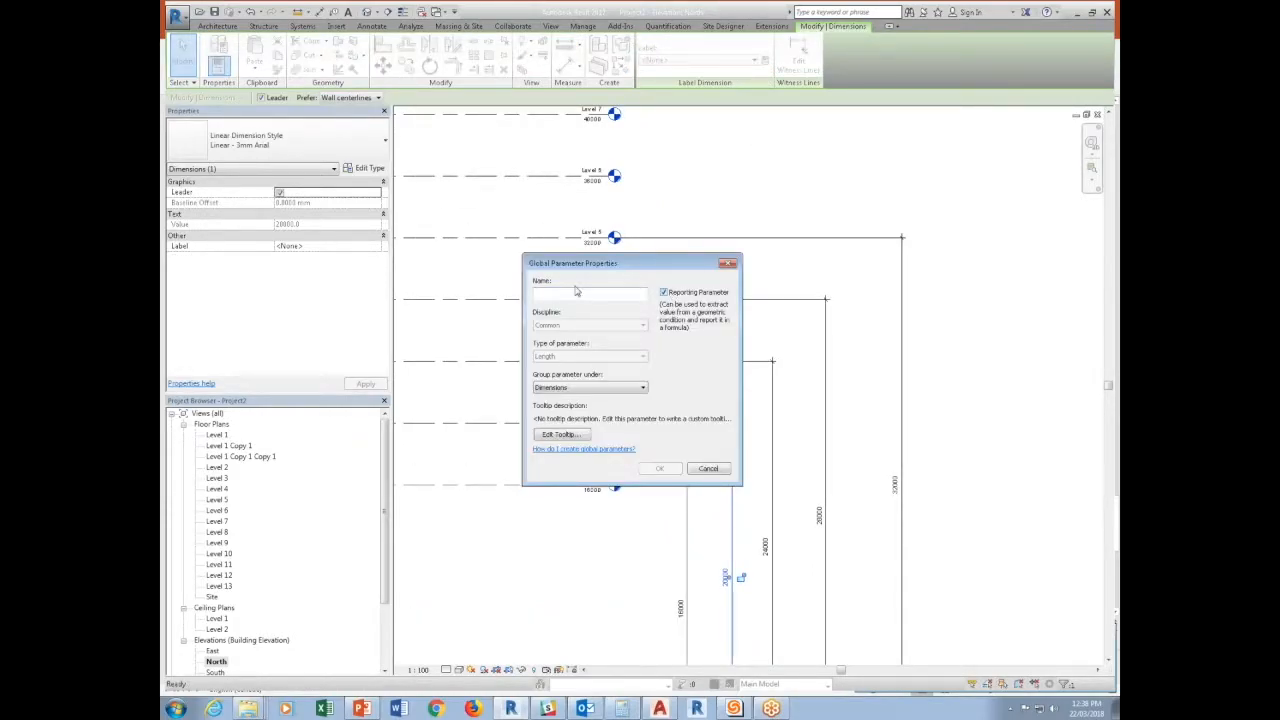
type("Level 2")
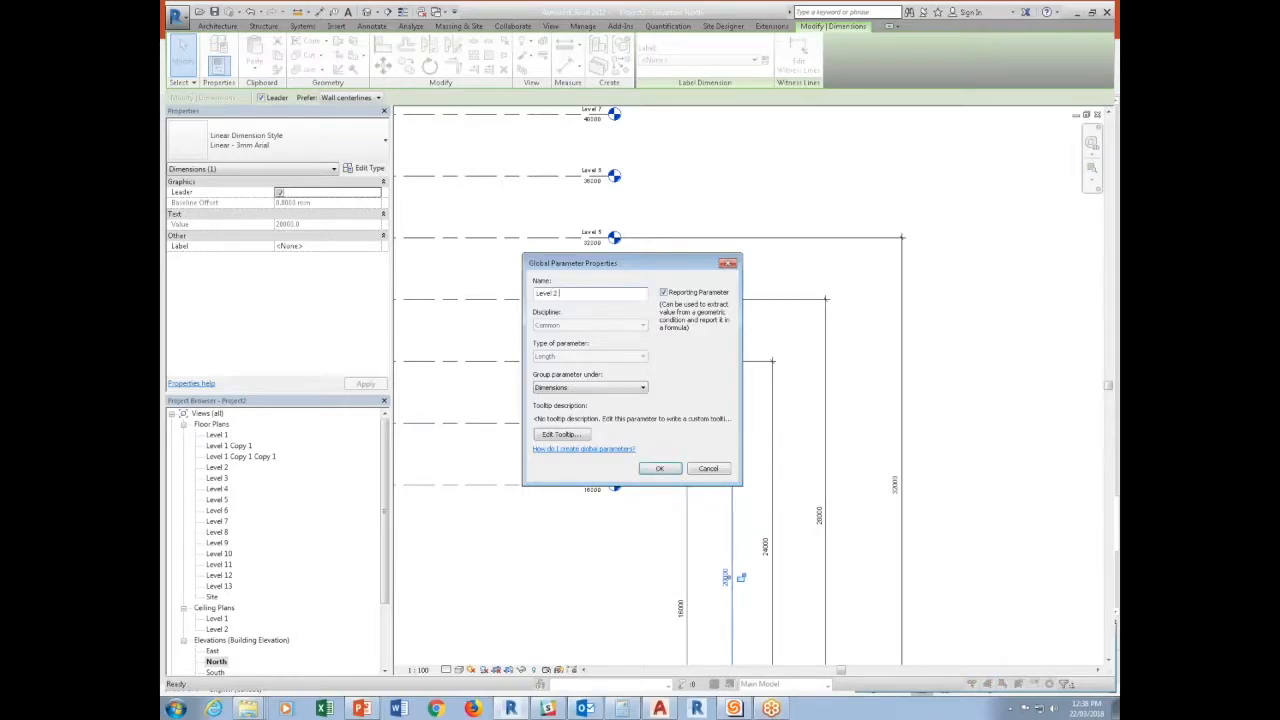
key("Return")
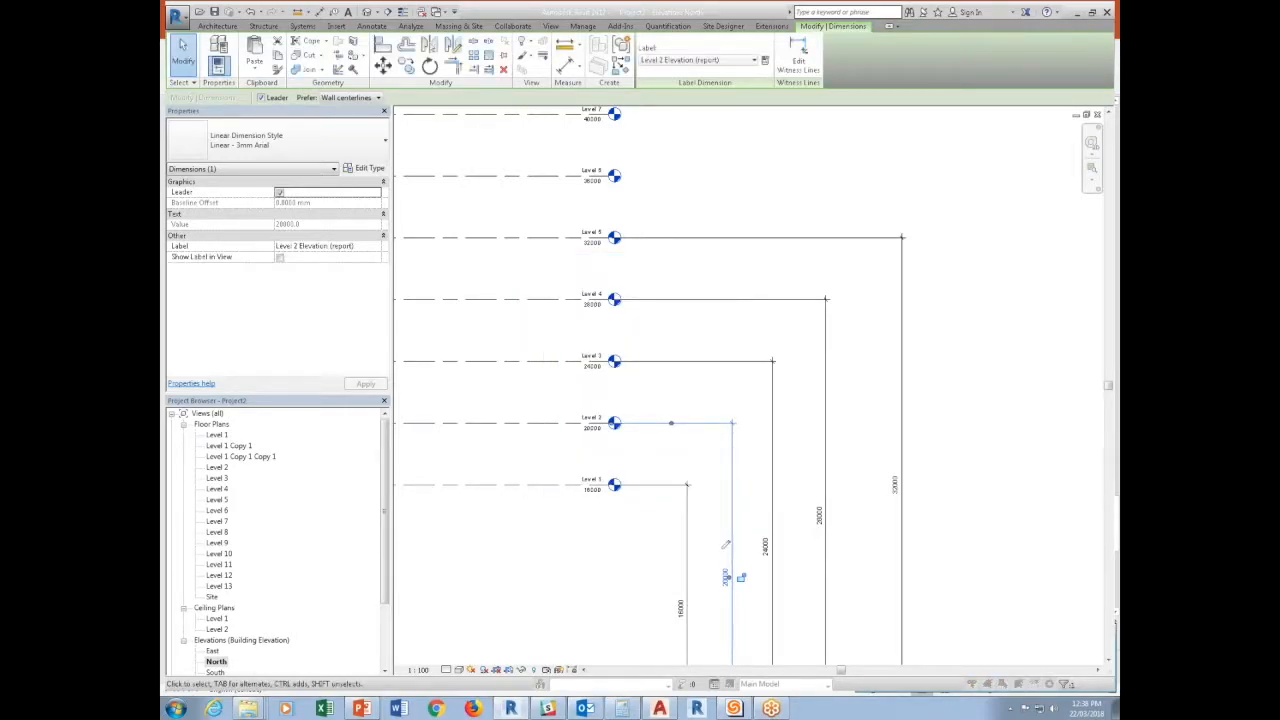
Label the Level 3 dimension with a new reporting global parameter named Level 3 Elevation.
scroll(626, 329, "up", 2)
left_click(757, 414)
scroll(617, 348, "down", 2)
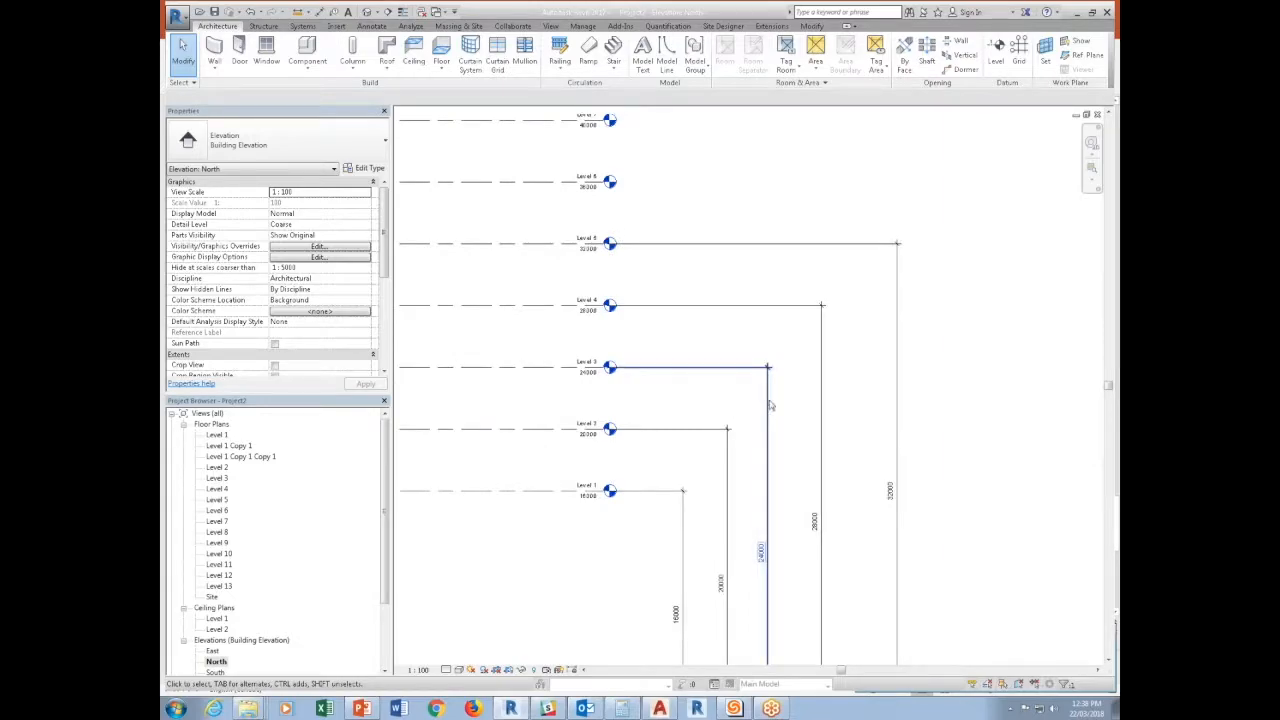
left_click(767, 385)
left_click(766, 61)
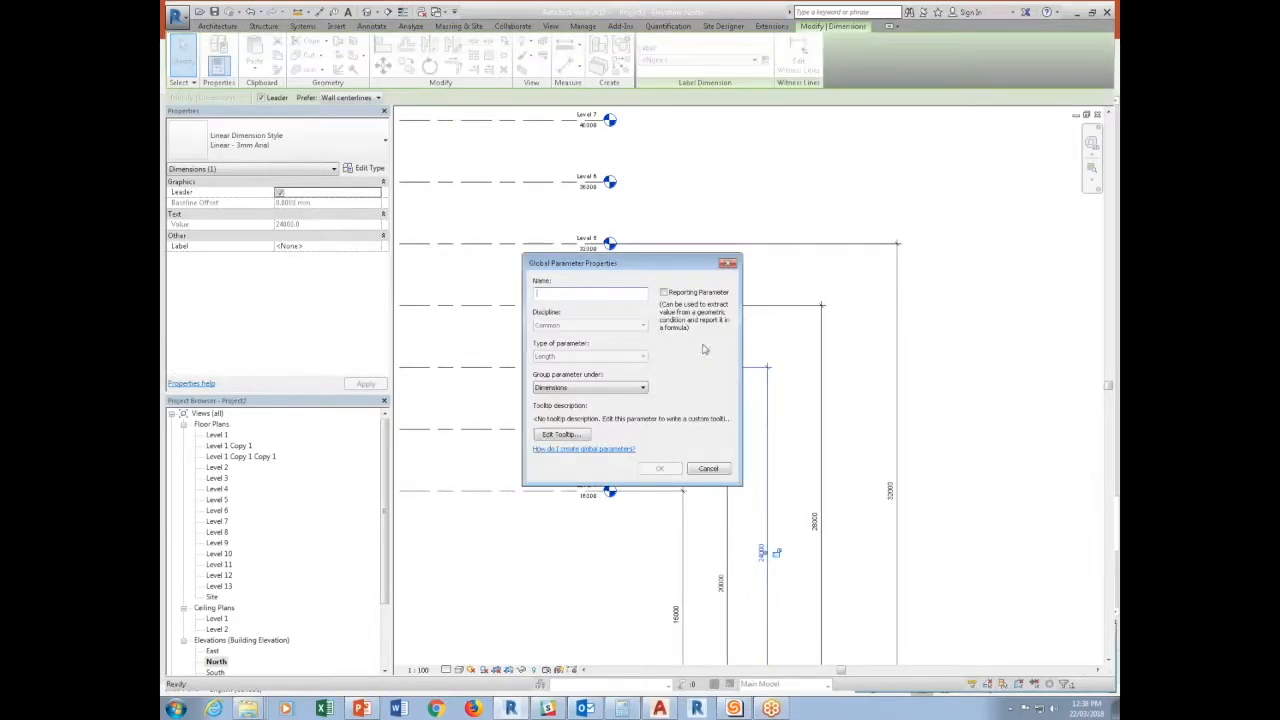
left_click(663, 292)
type("Level 3 Elevation")
key("Return")
key("Escape")
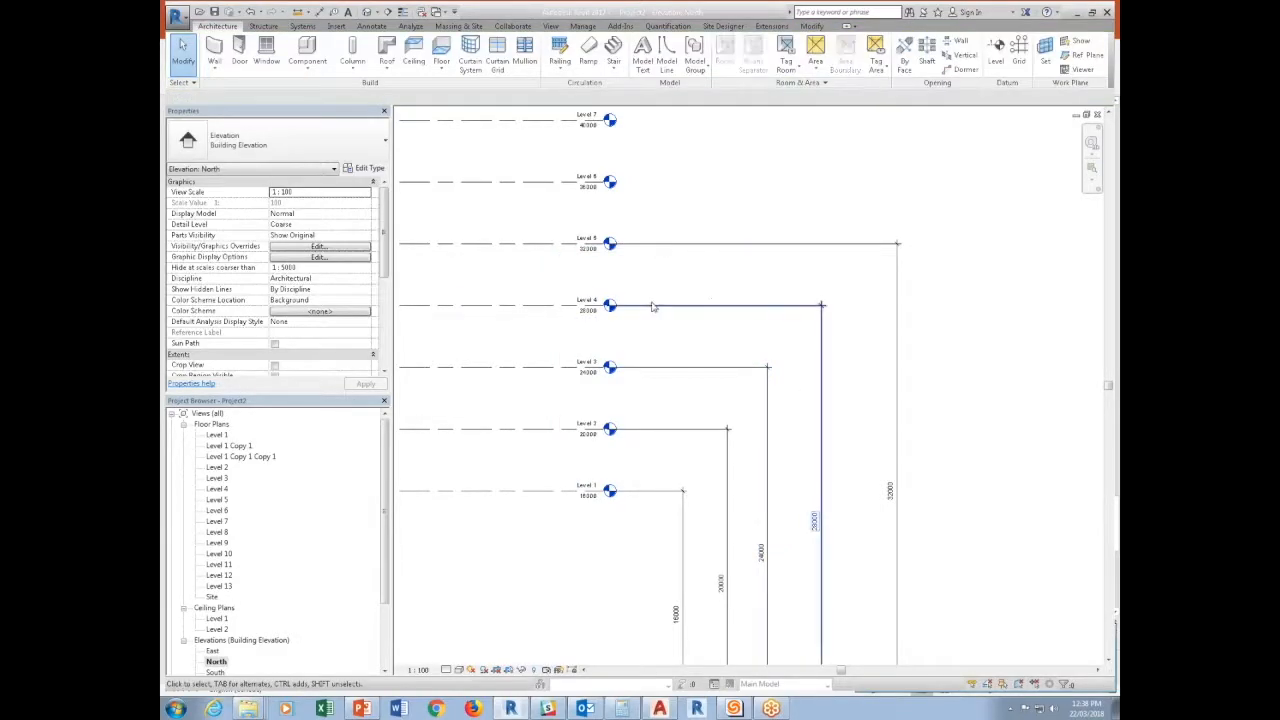
Label the Level 4 dimension with a new reporting global parameter named Level 4 Elevation.
left_click(652, 307)
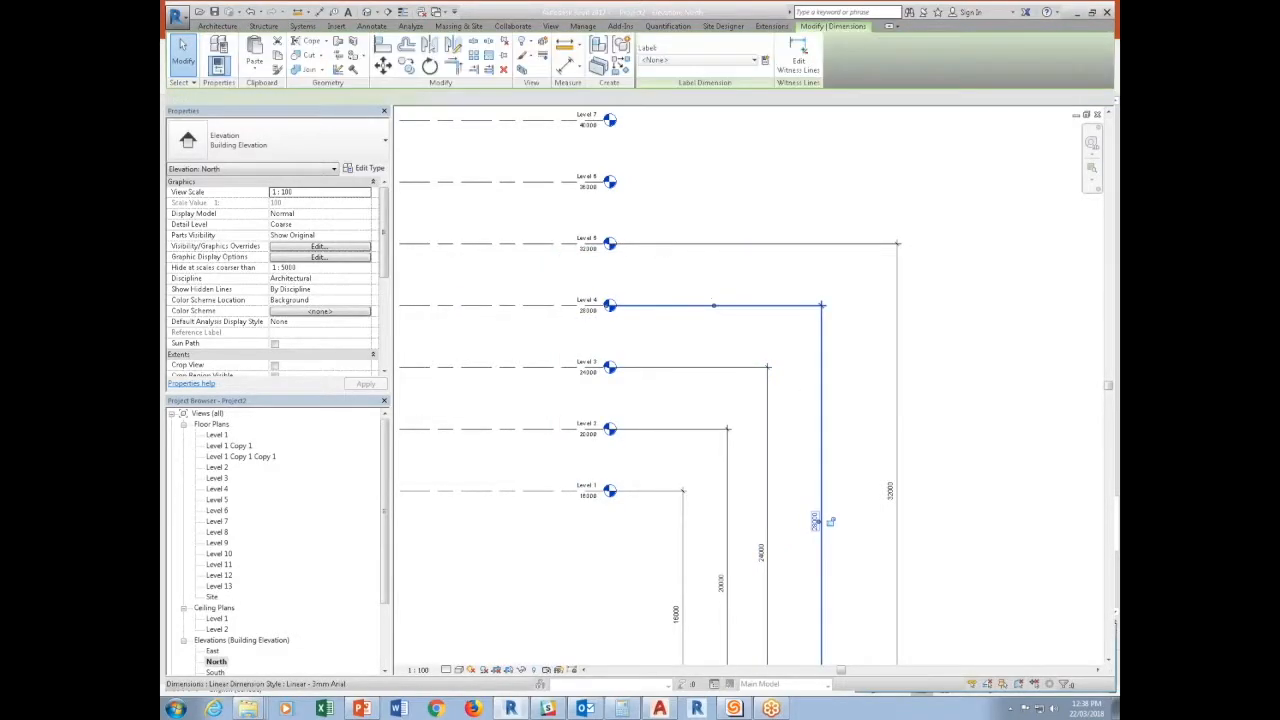
left_click(764, 60)
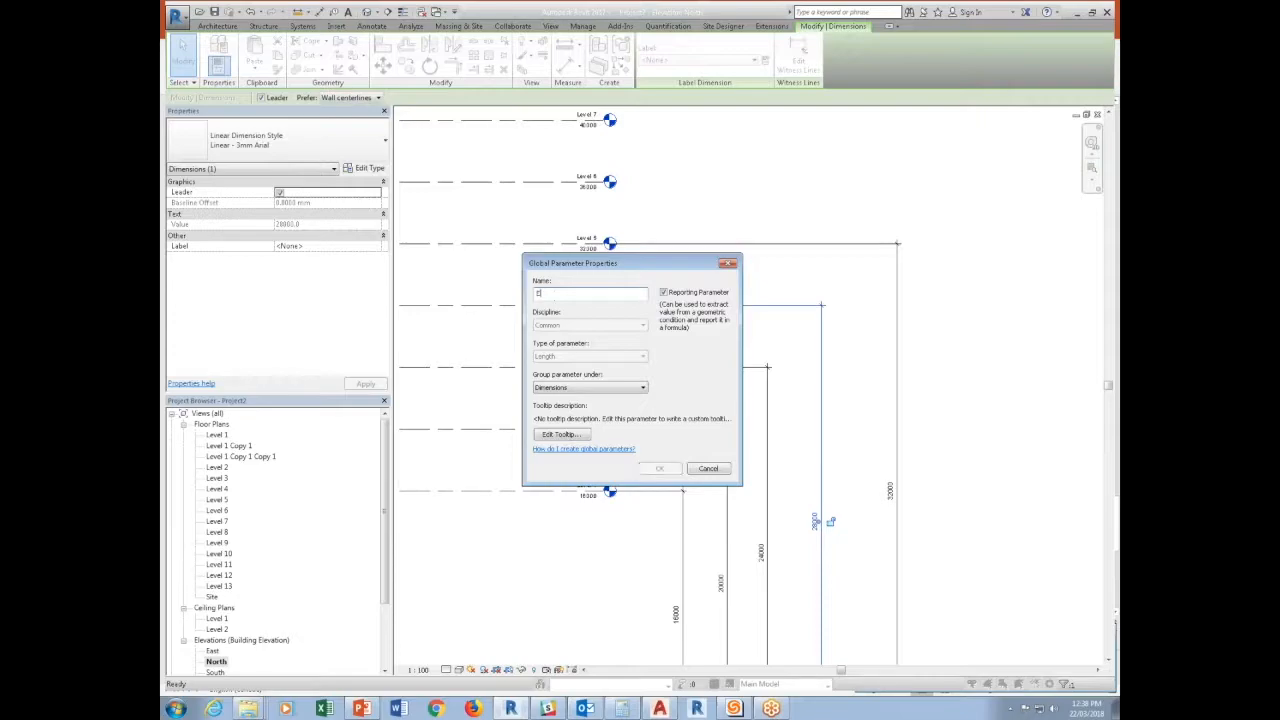
type("el")
left_click_drag(602, 272, 561, 301)
type("4 E")
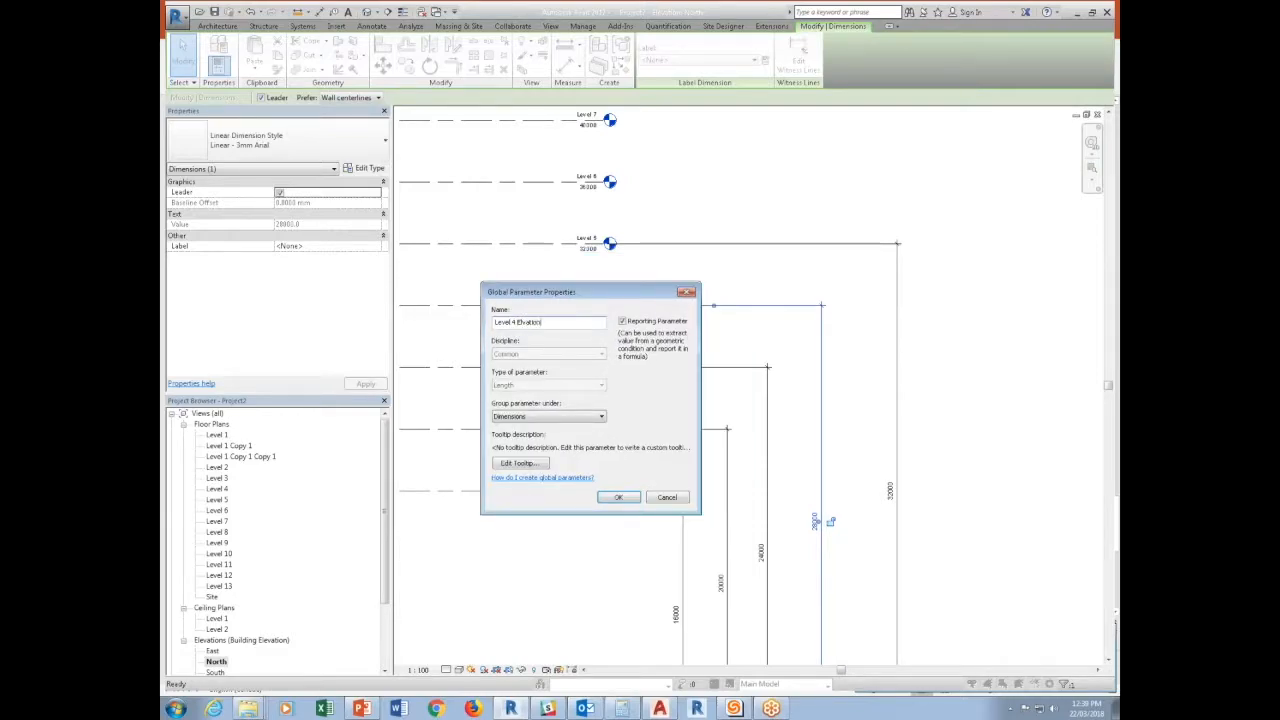
type("levation")
key("Return")
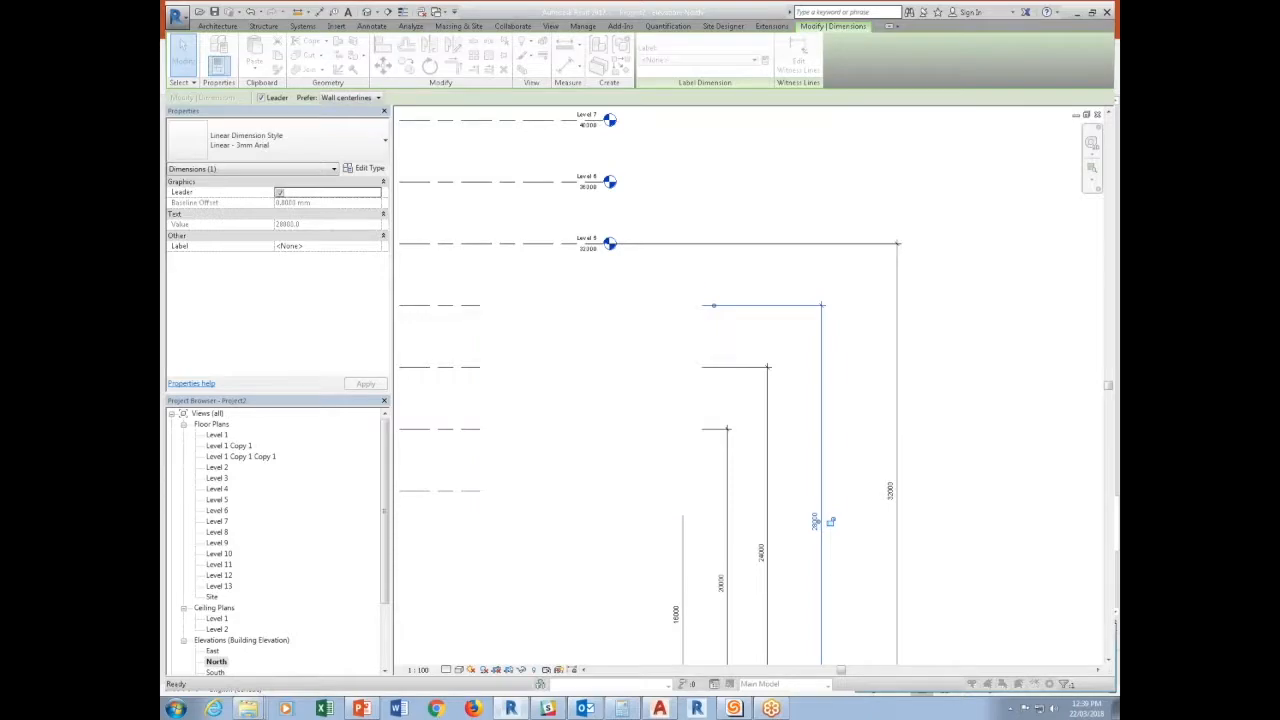
Label the Level 5 dimension with a new reporting global parameter named Level 5 Elevation.
left_click(895, 281)
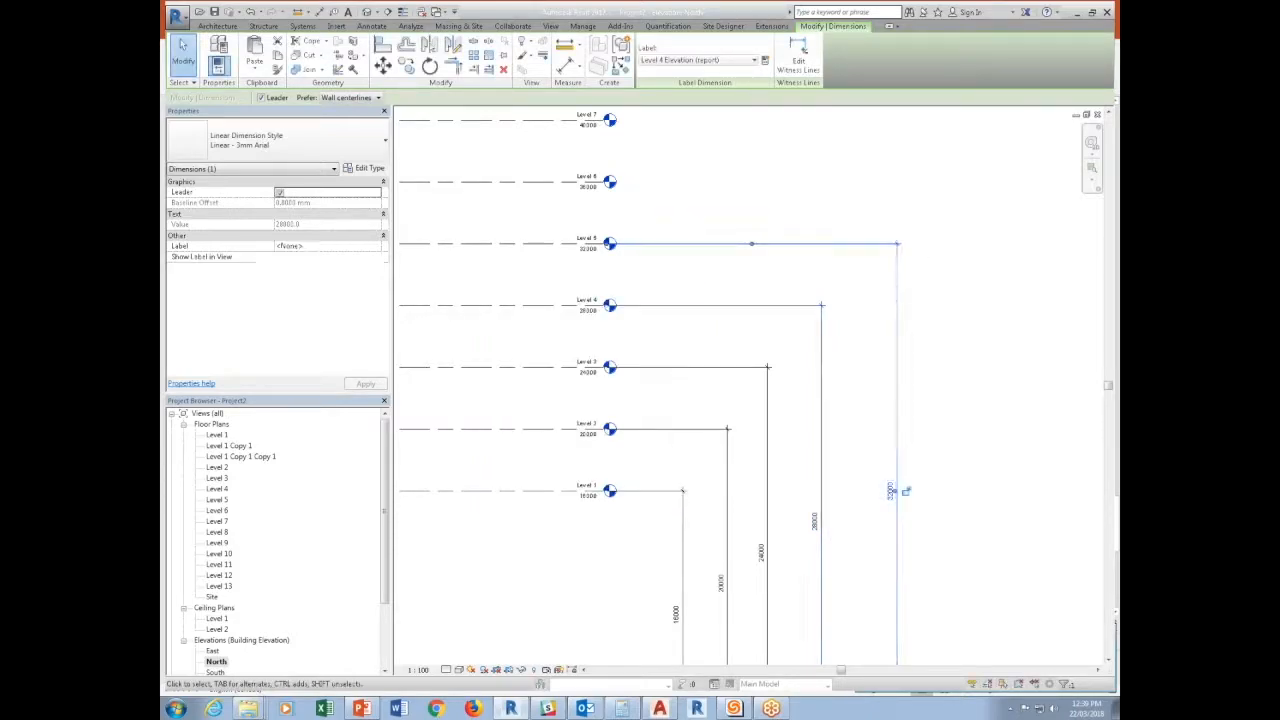
left_click(765, 61)
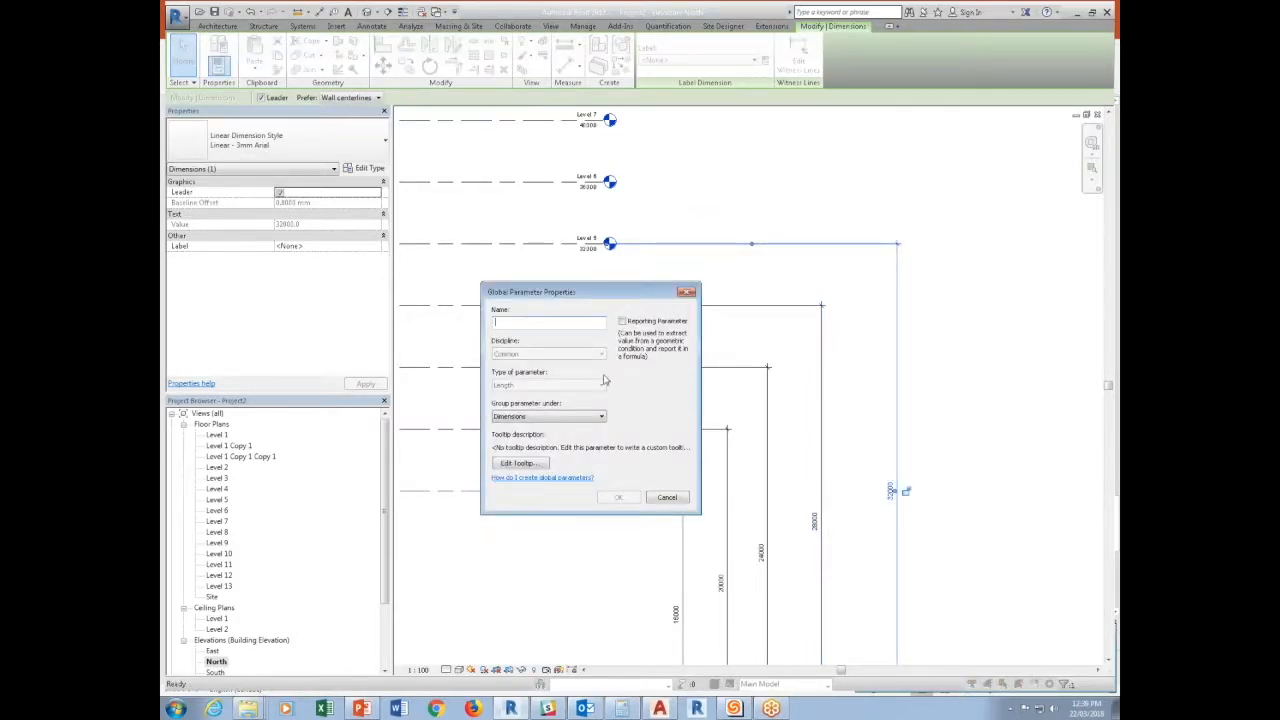
left_click(622, 321)
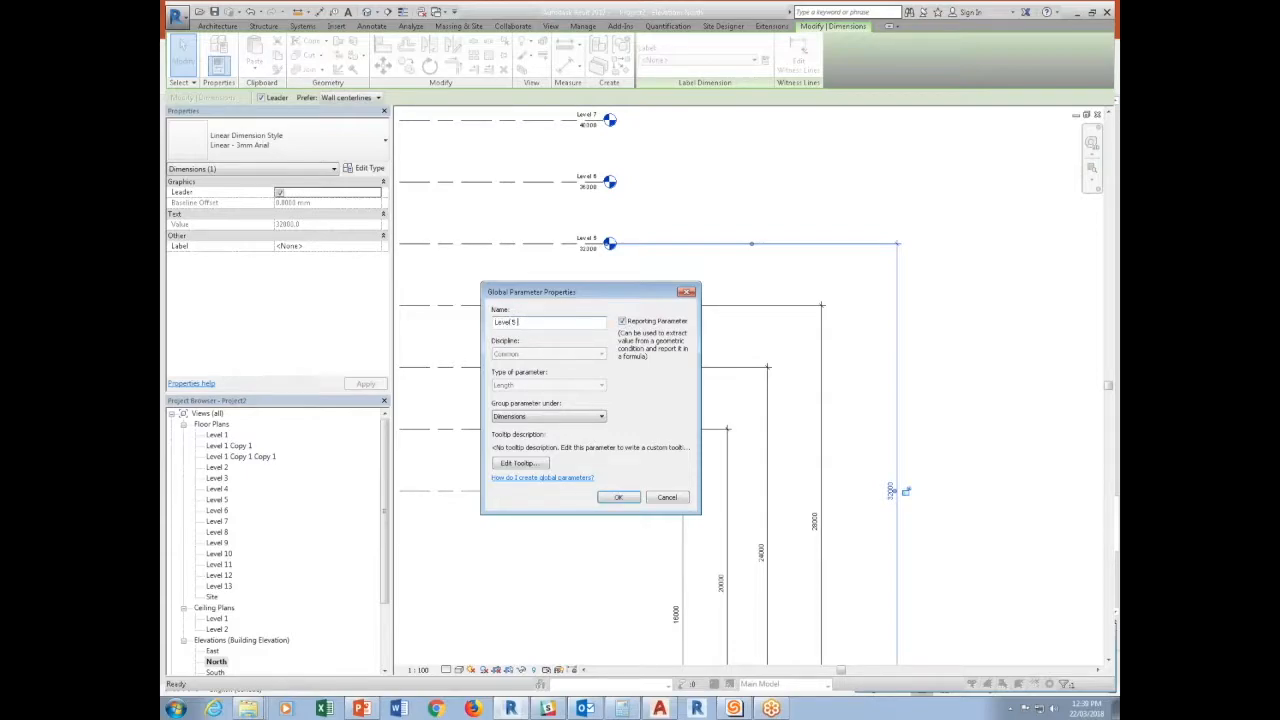
type("Level 5 Elevation")
key("Return")
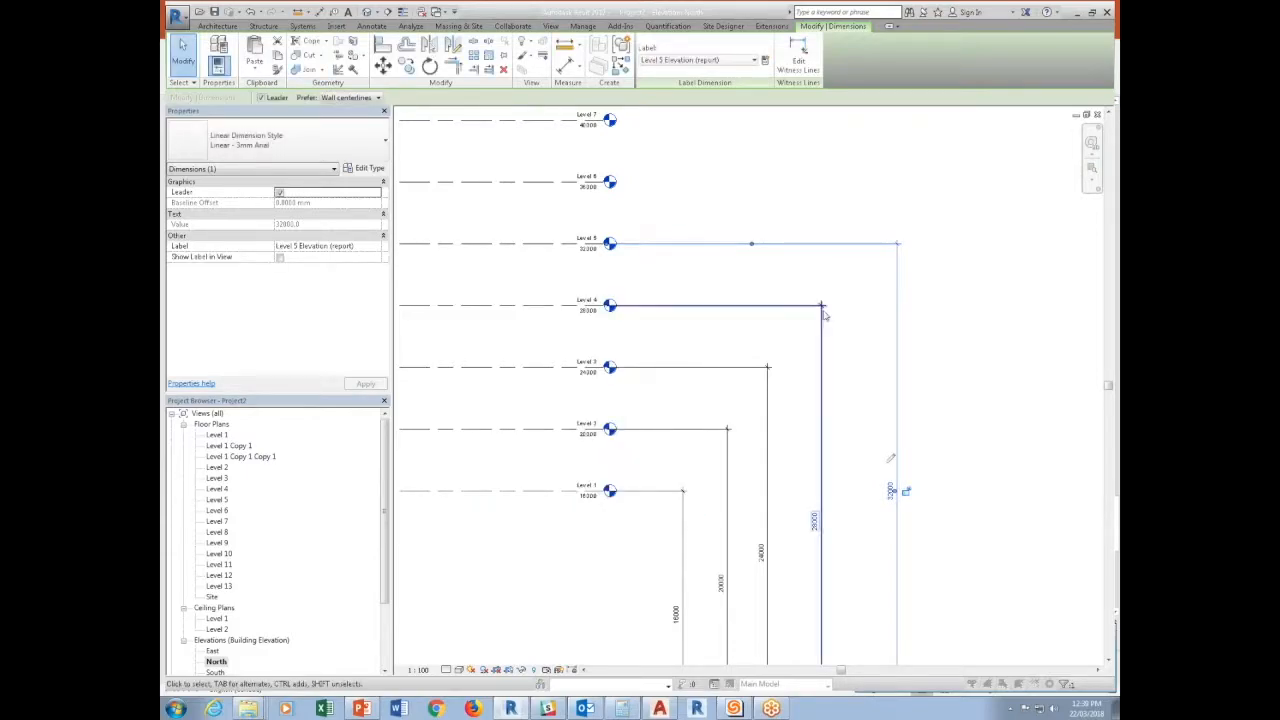
key("Escape")
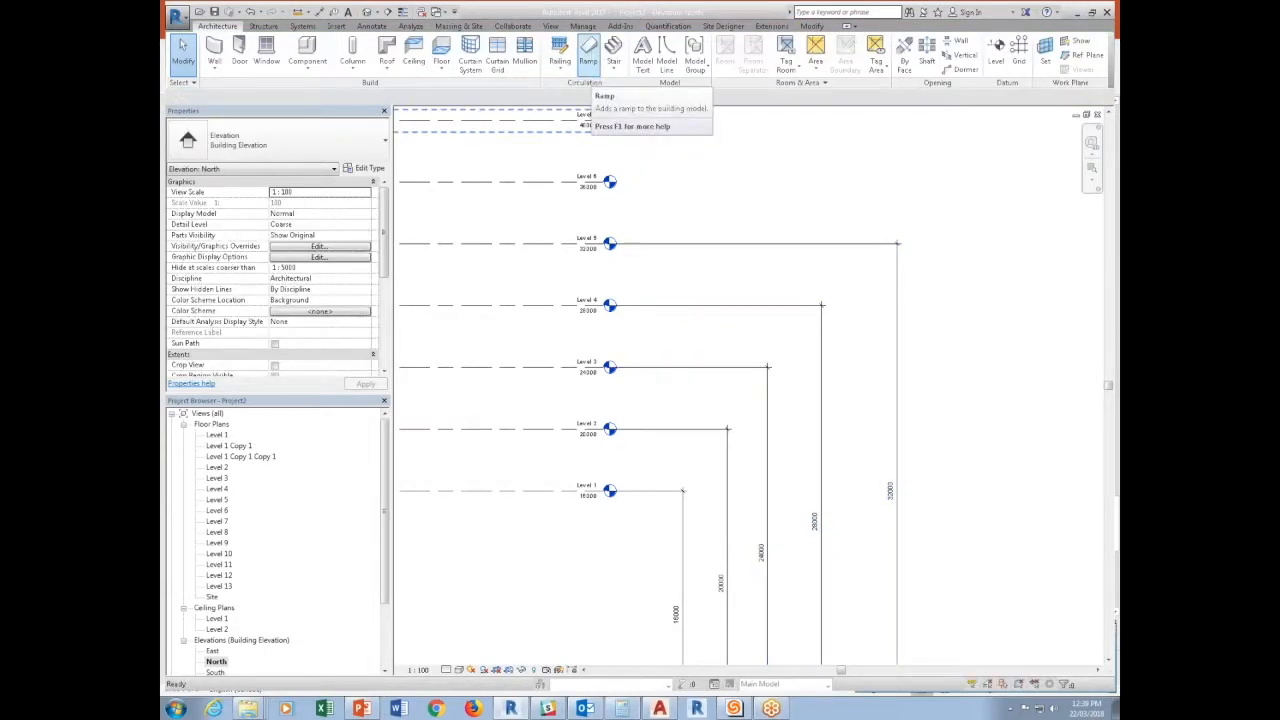
In the generic annotation family, change the Elevation parameter from an instance to a type parameter.
key("ctrl+Tab")
double_click(650, 475)
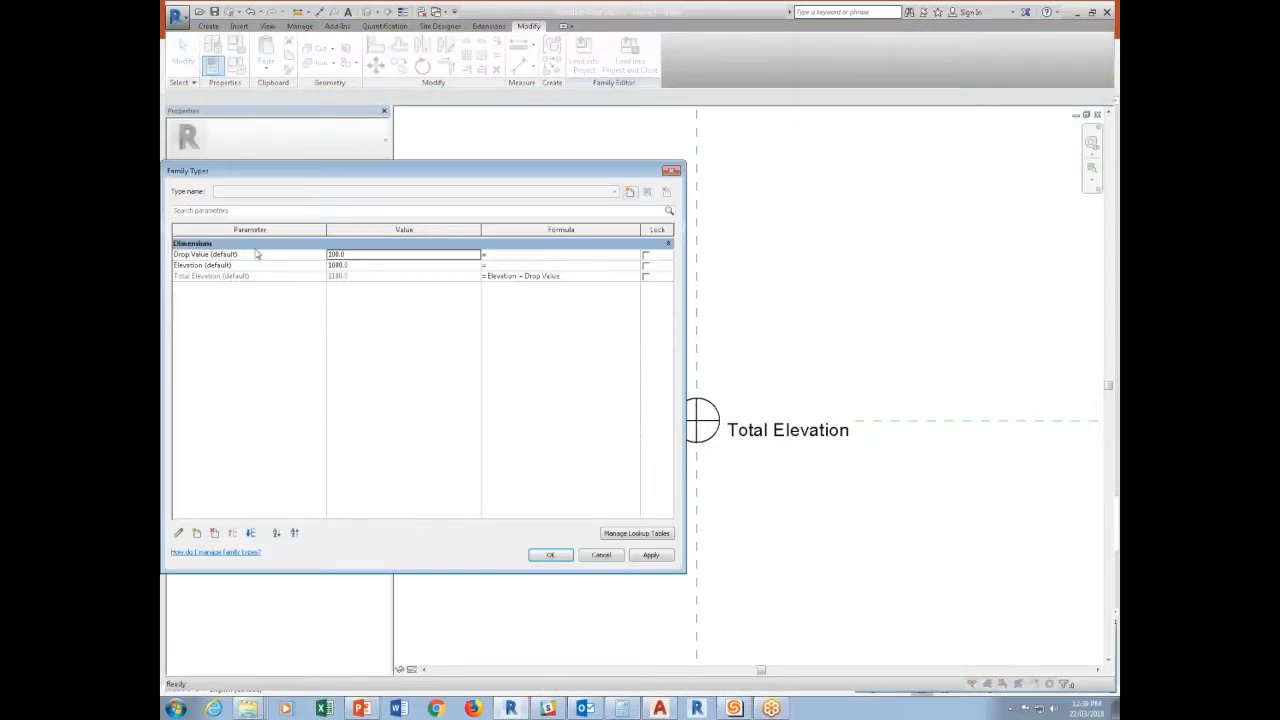
left_click(204, 265)
left_click(179, 534)
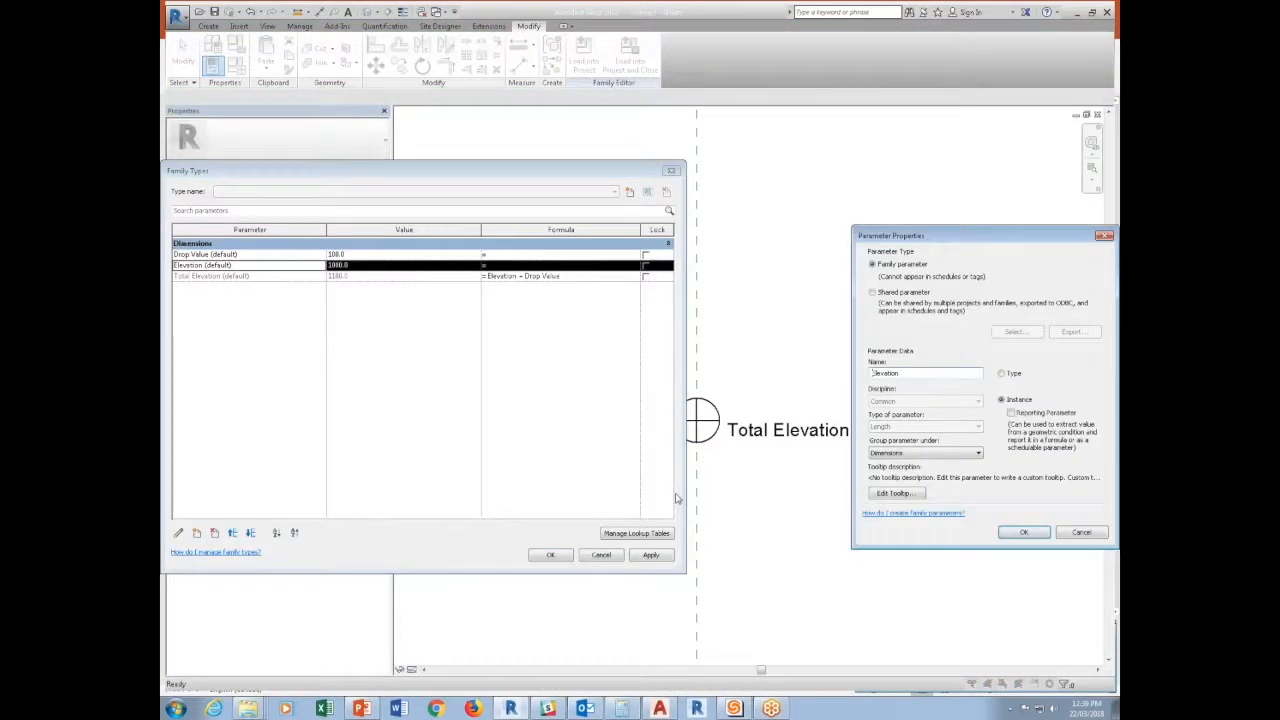
left_click(1002, 373)
left_click(1015, 532)
left_click(550, 555)
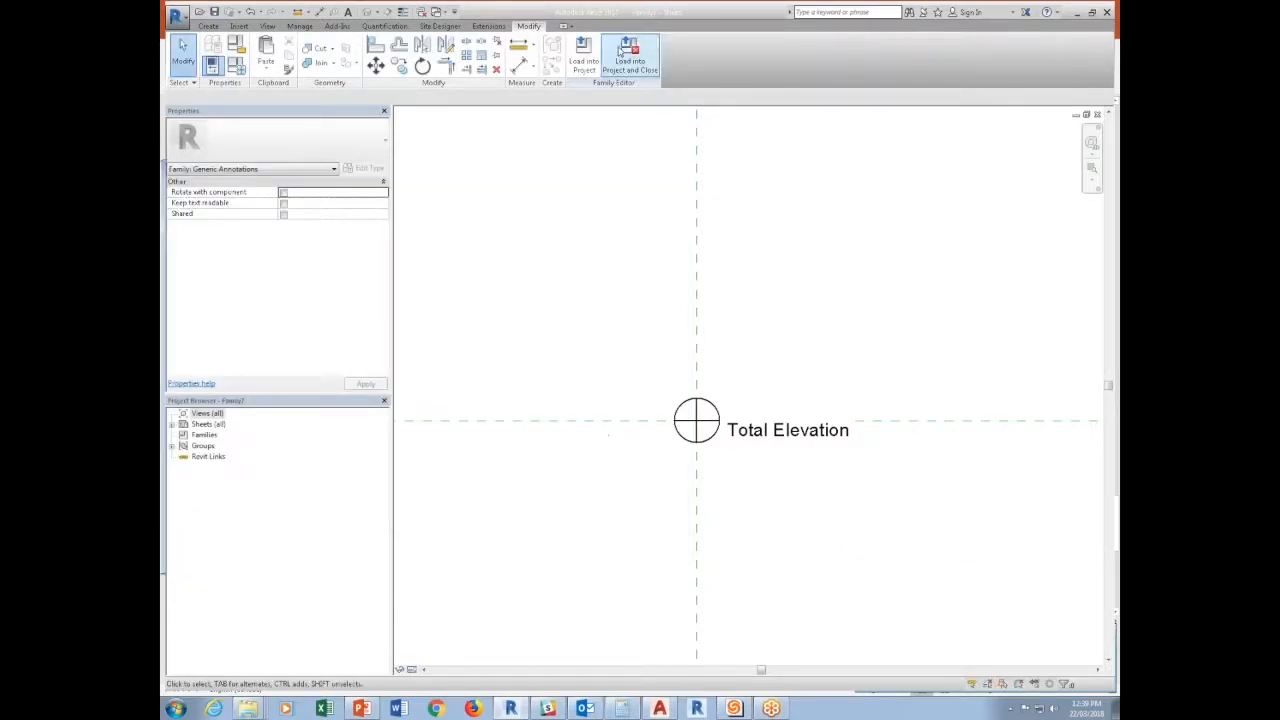
Load the annotation family into Project2, overwriting the existing version.
left_click(605, 52)
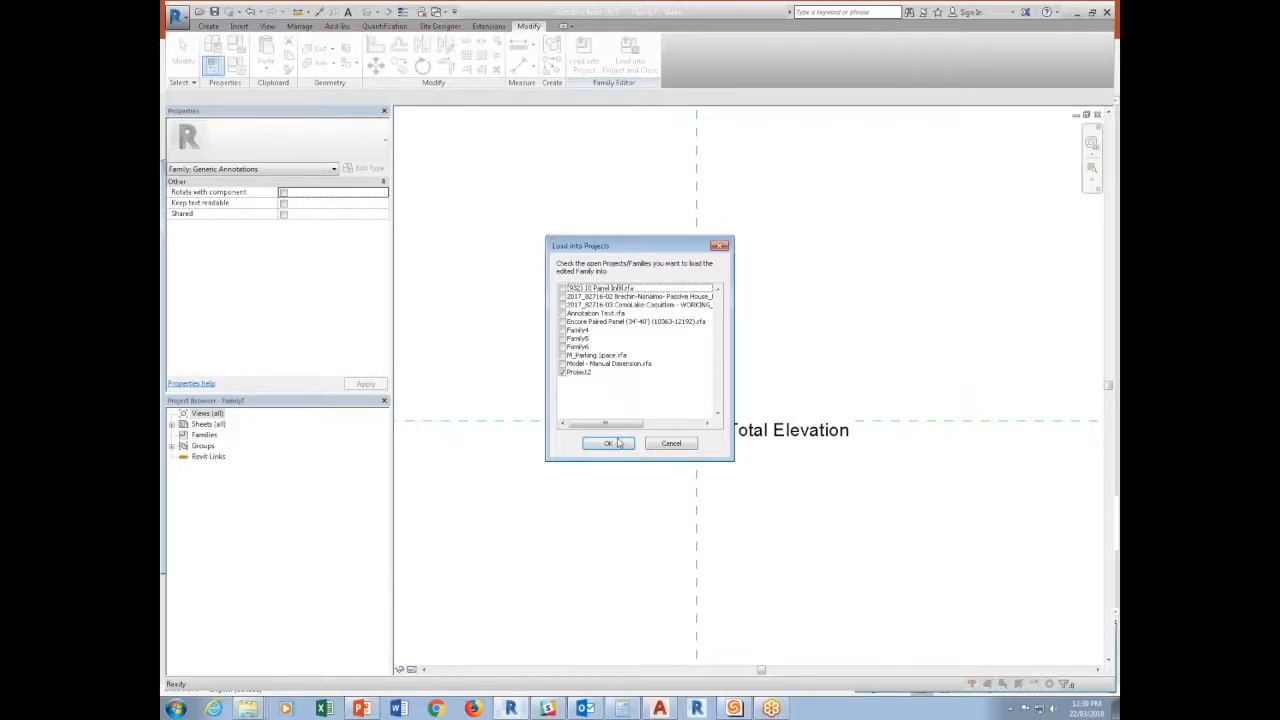
left_click(619, 442)
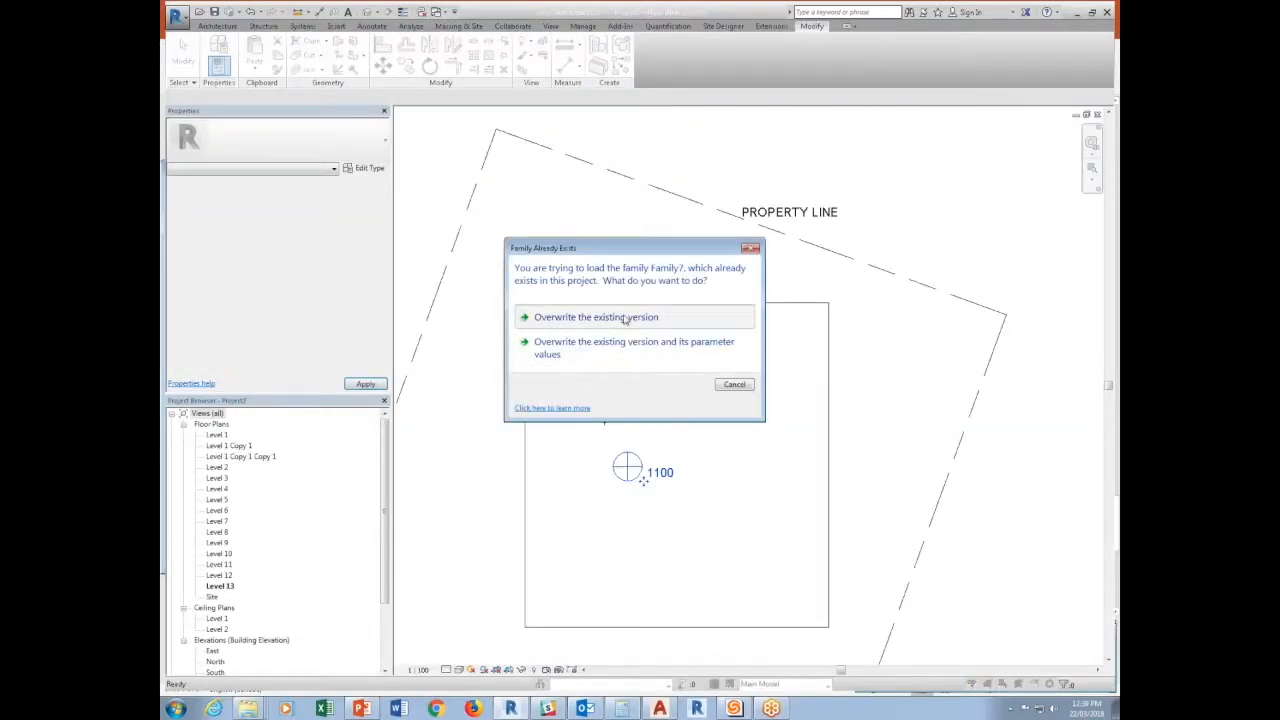
left_click(598, 318)
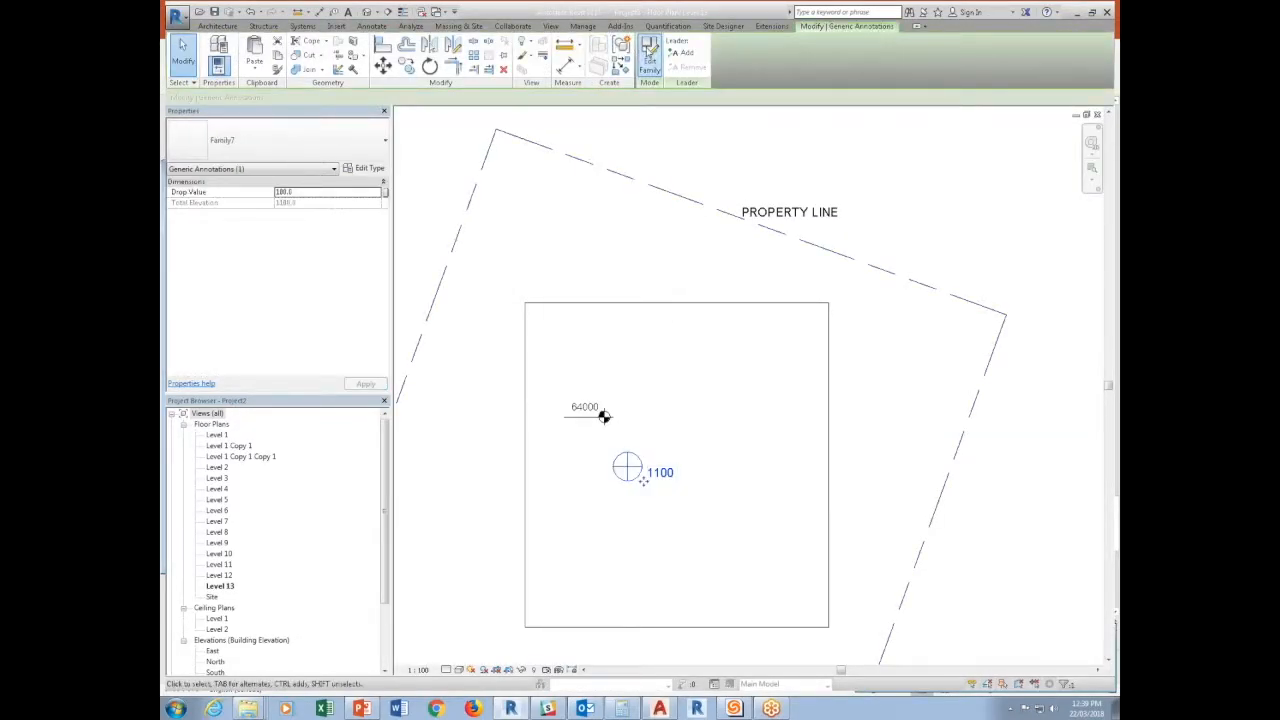
Reopen the annotation family and, while editing the Total Elevation label, create a Text type parameter named Level Name.
double_click(604, 416)
left_click(785, 430)
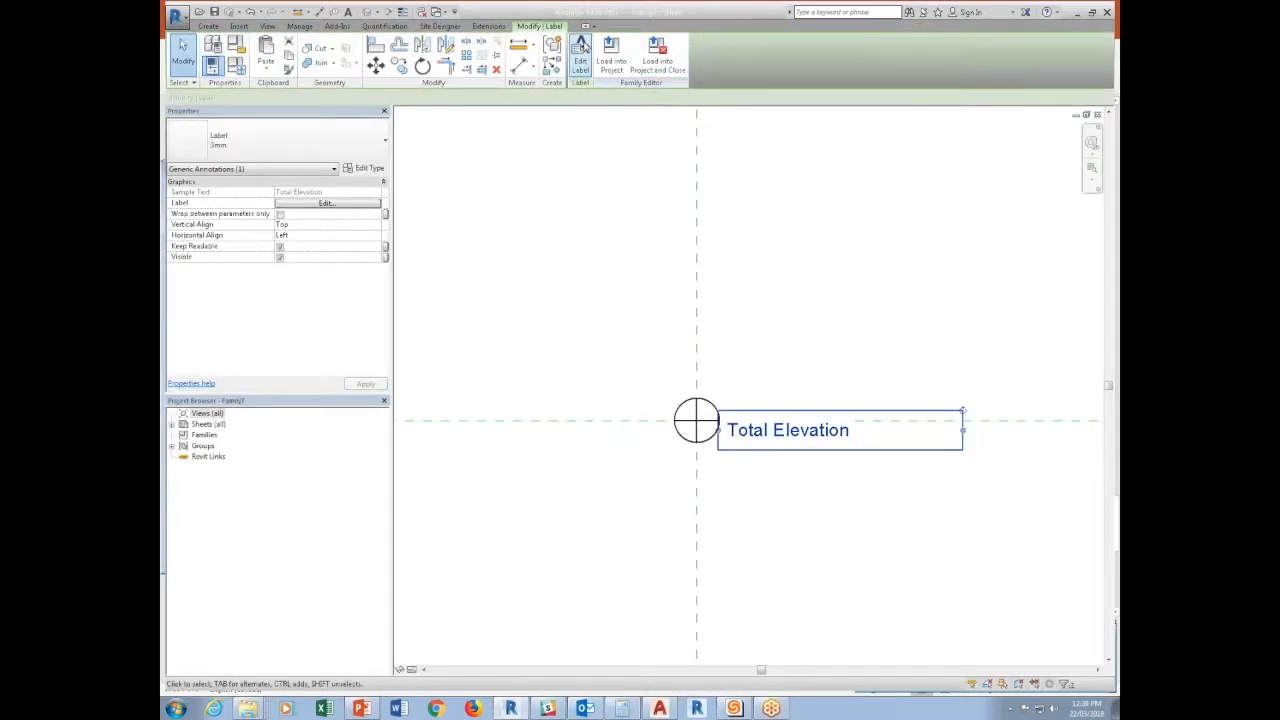
left_click(580, 55)
left_click(409, 516)
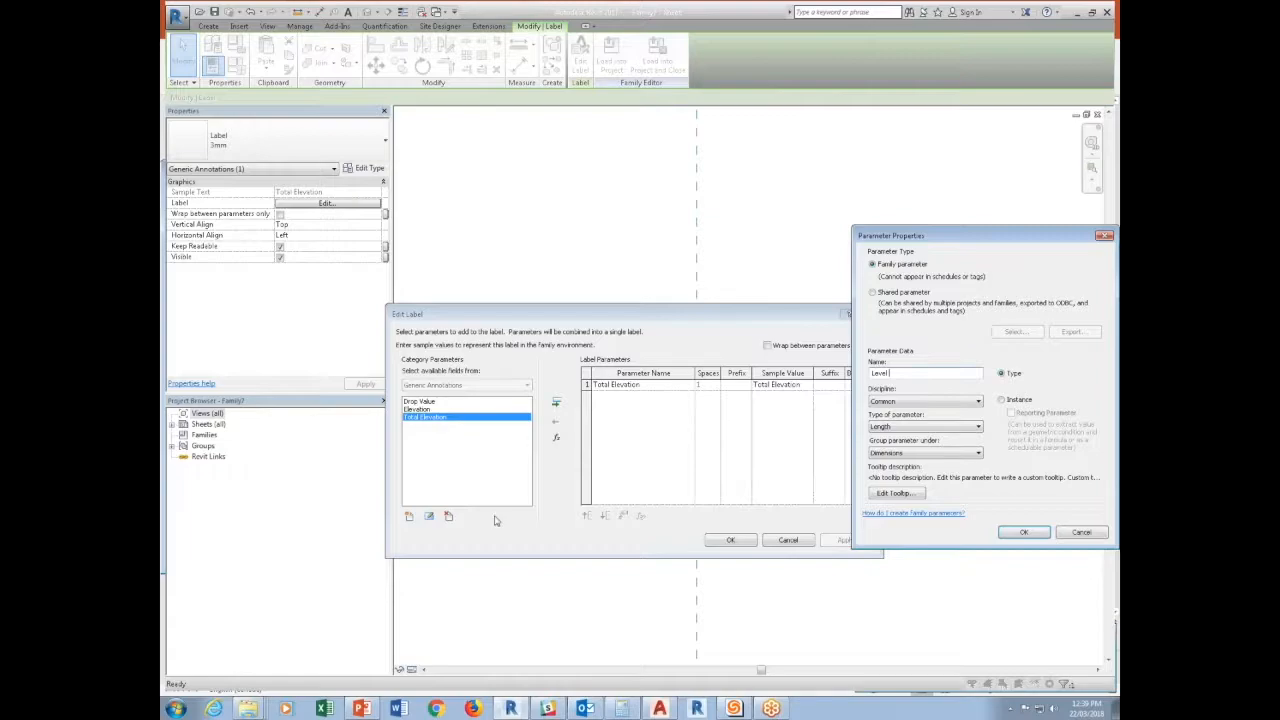
key("BackSpace")
left_click(903, 428)
left_click(896, 437)
left_click(1022, 532)
Add Level Name to the label on its own line above Total Elevation, and shift the label up beside the circle symbol.
left_click(556, 402)
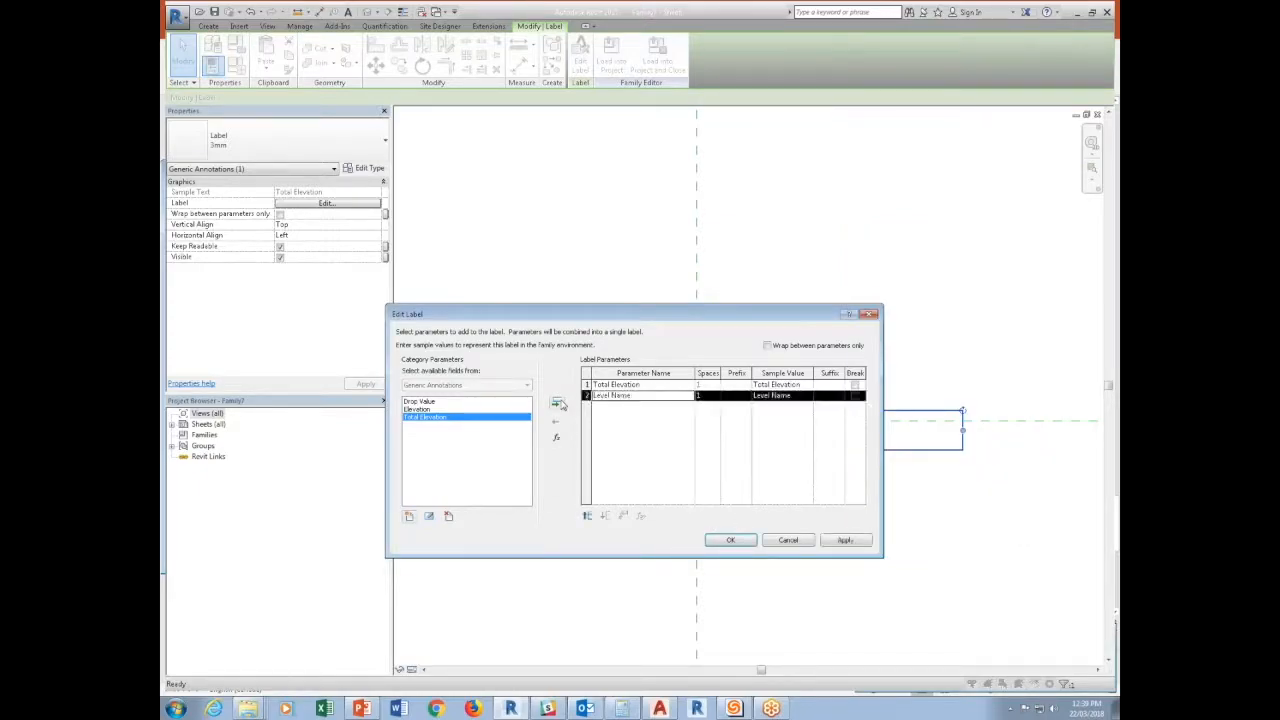
left_click(587, 516)
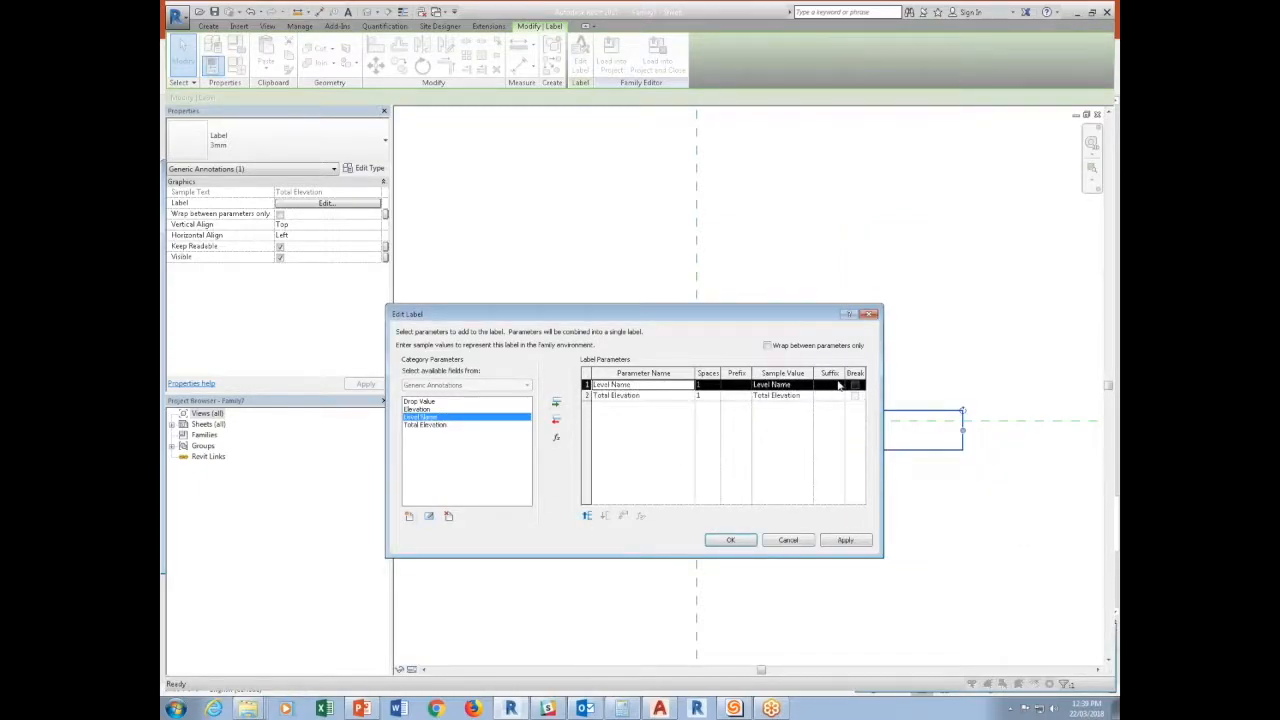
left_click(742, 540)
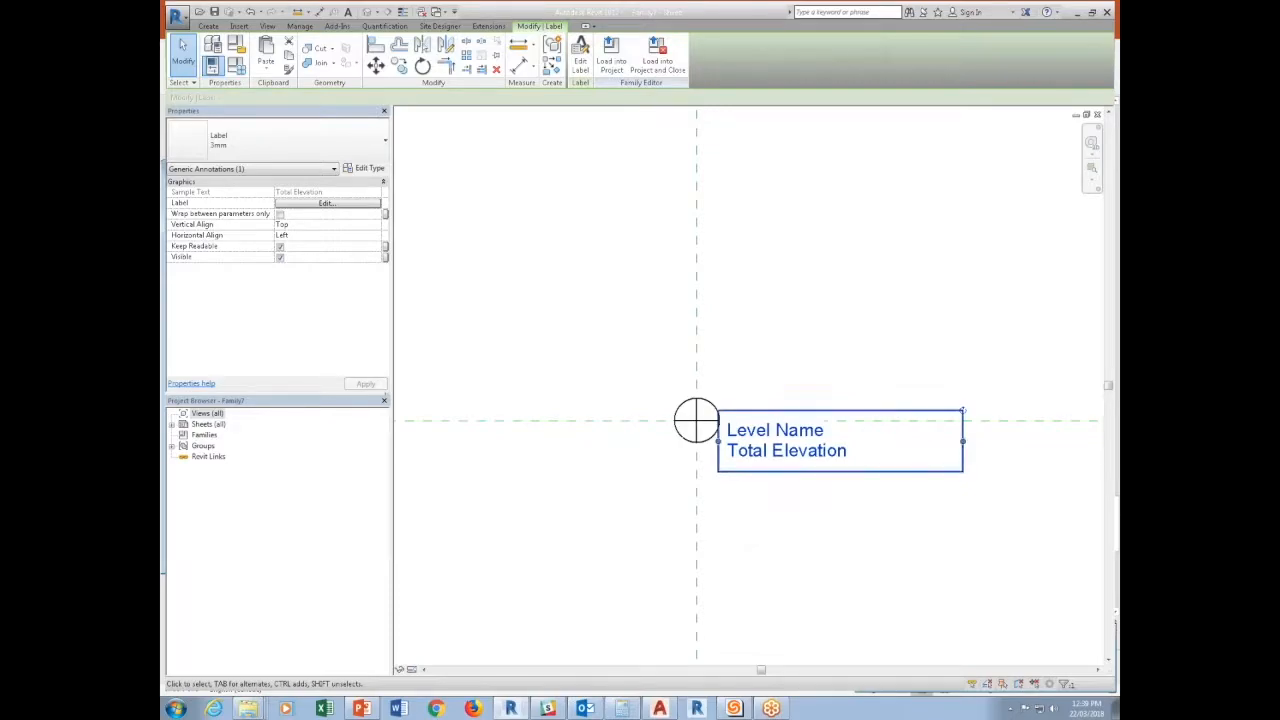
left_click_drag(745, 413, 745, 392)
left_click(762, 335)
Reload the annotation family with its two-line label into Project2, overwriting the existing version.
left_click(583, 50)
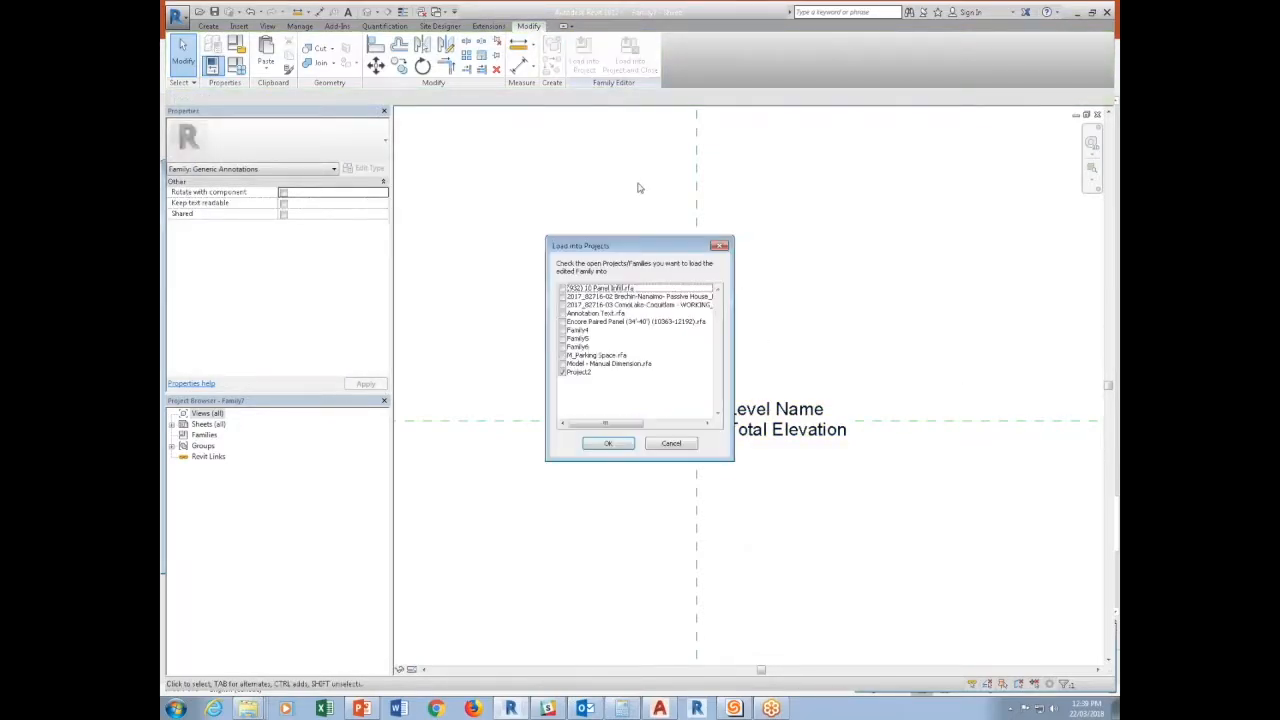
left_click(608, 443)
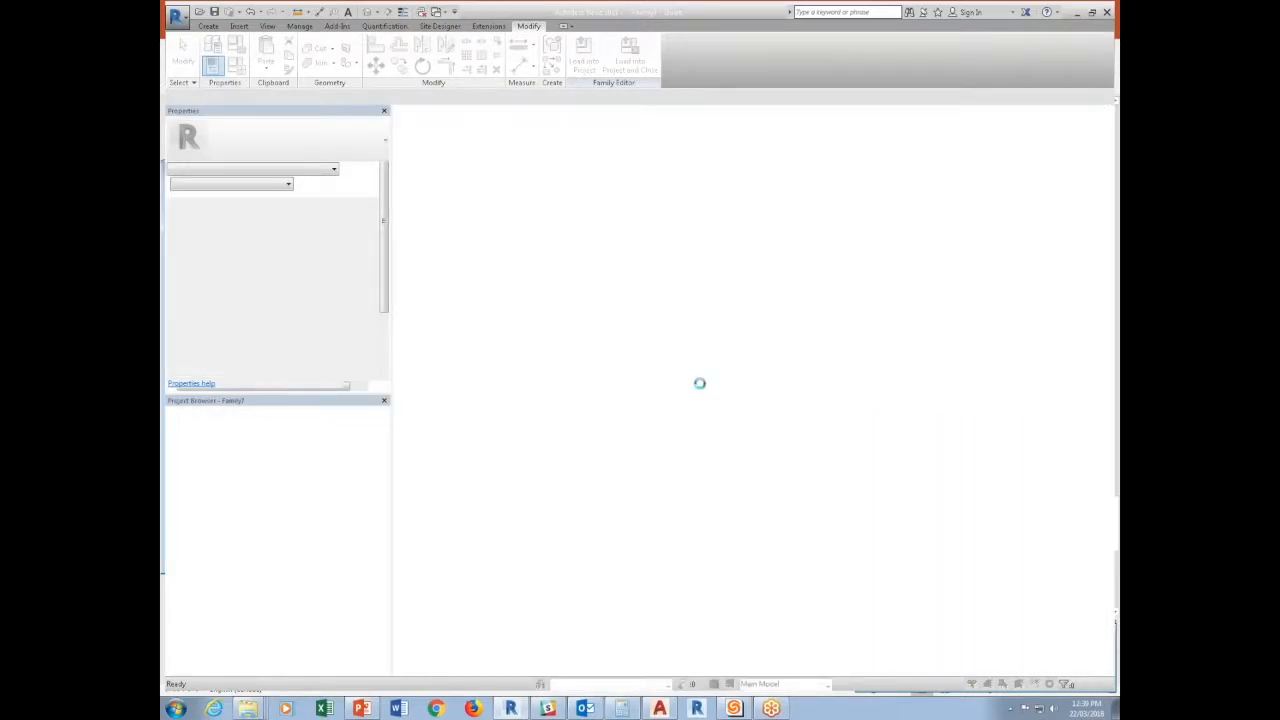
left_click(618, 316)
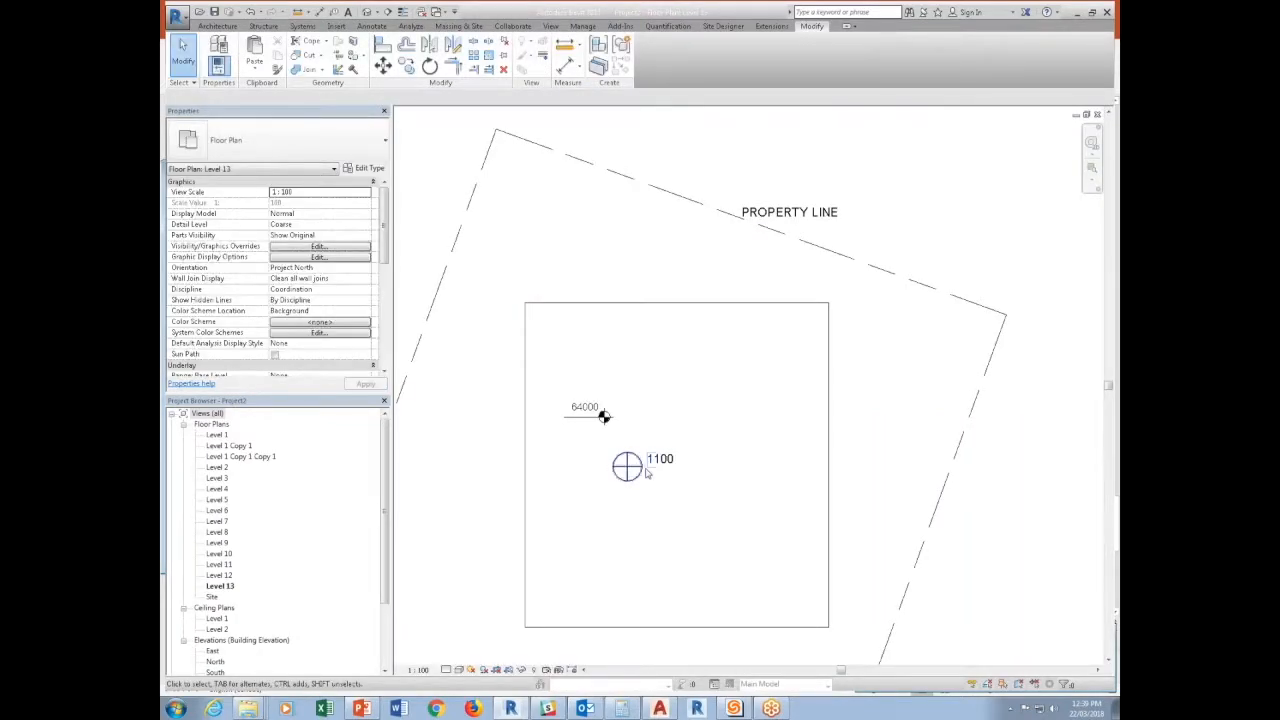
Rename the placed annotation's type to Level 1 and set its Level Name to LEVEL 1.
left_click(648, 488)
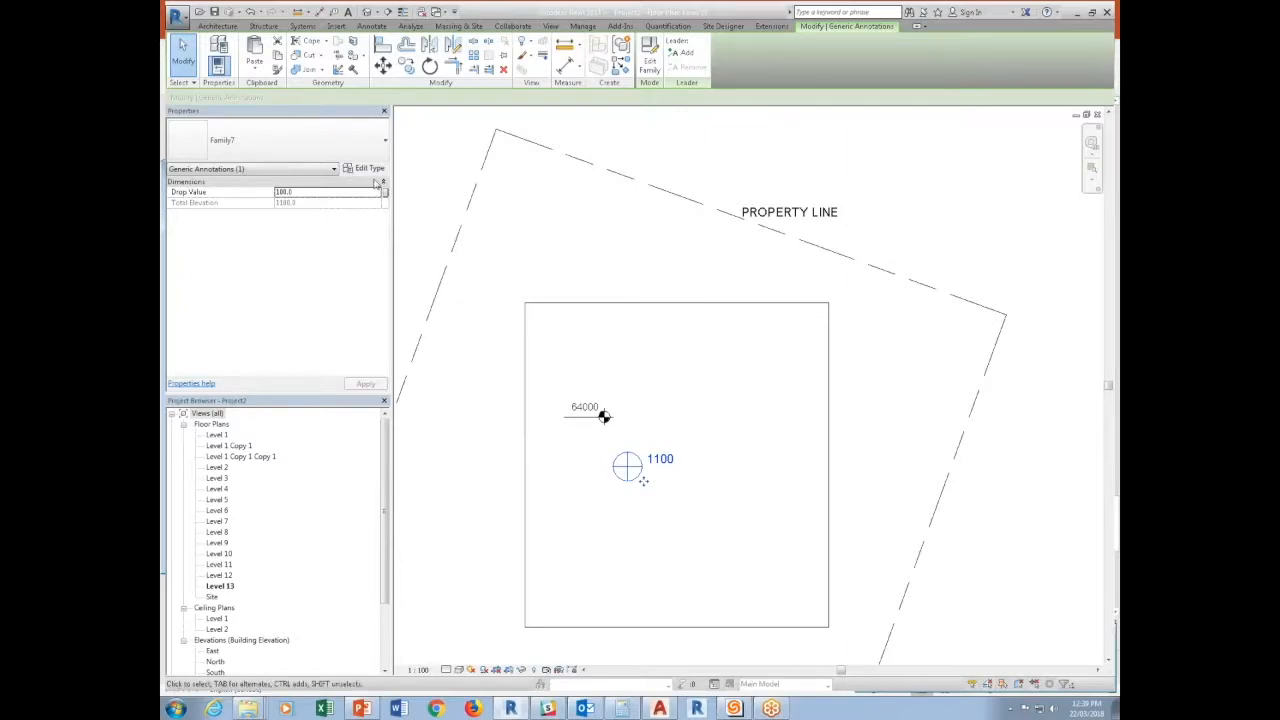
left_click(365, 168)
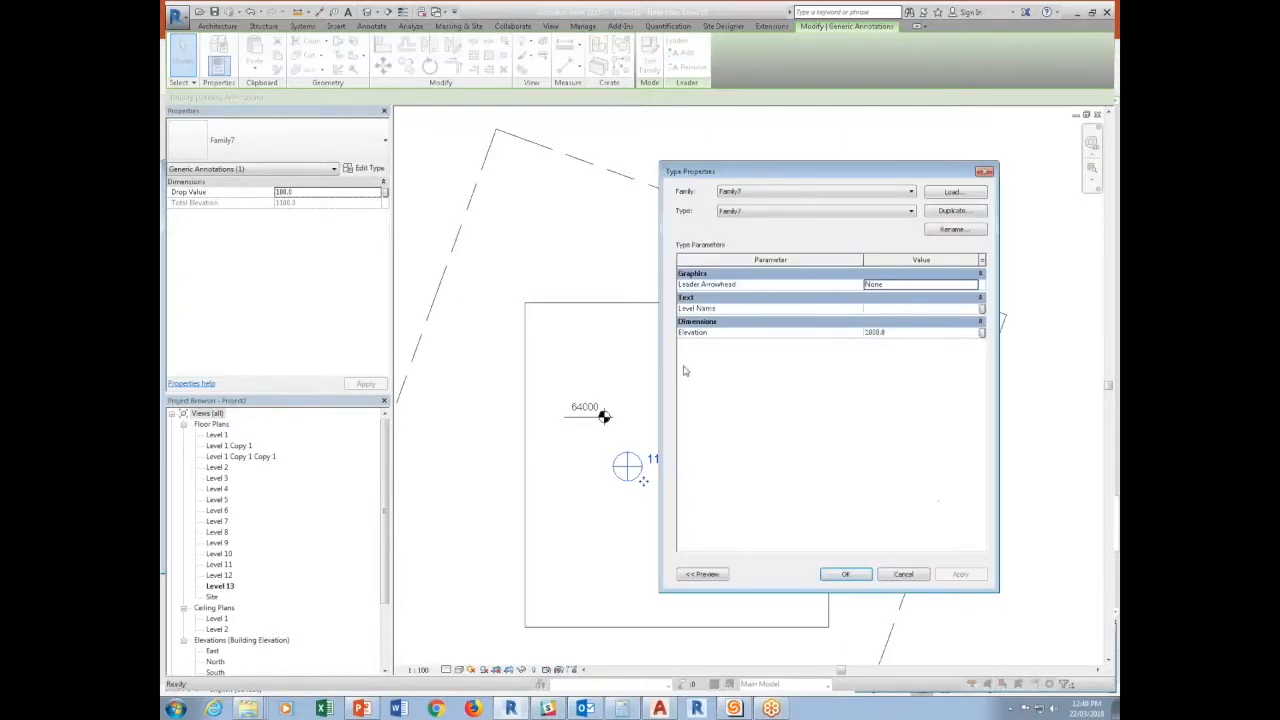
left_click(955, 229)
type("Level")
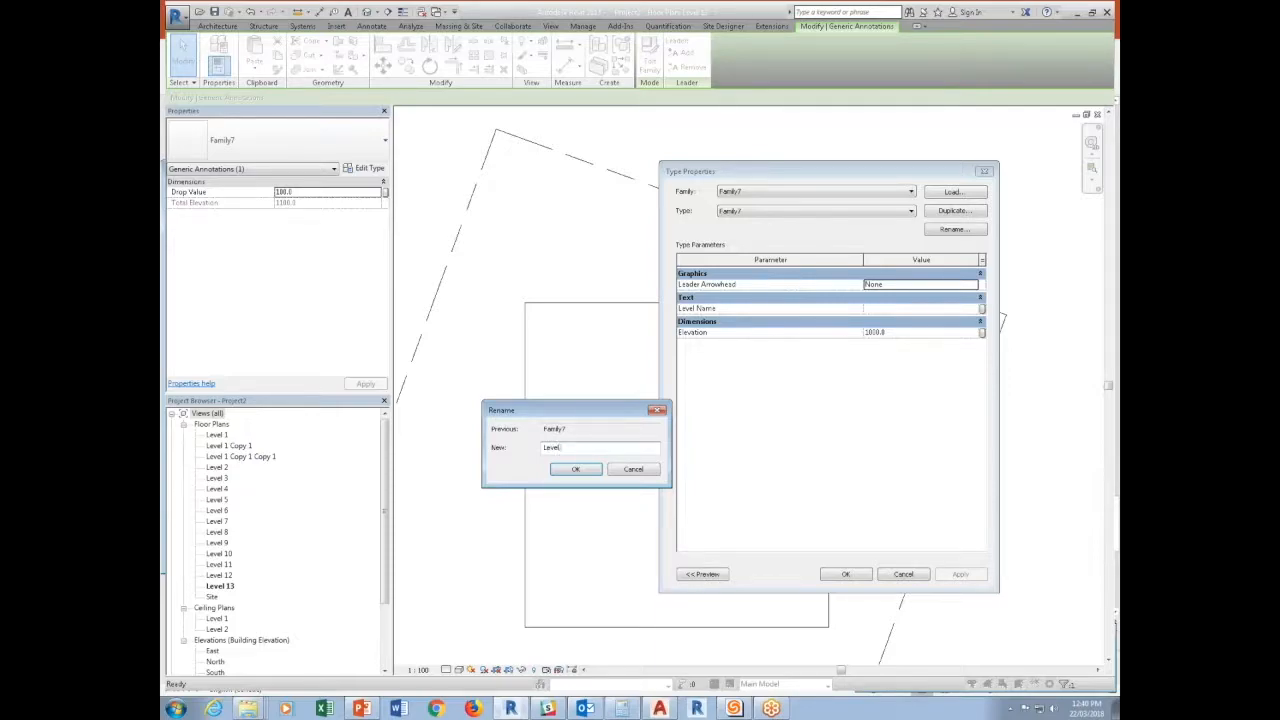
type(" 1")
key("Return")
left_click(899, 310)
type("LEVEL 1")
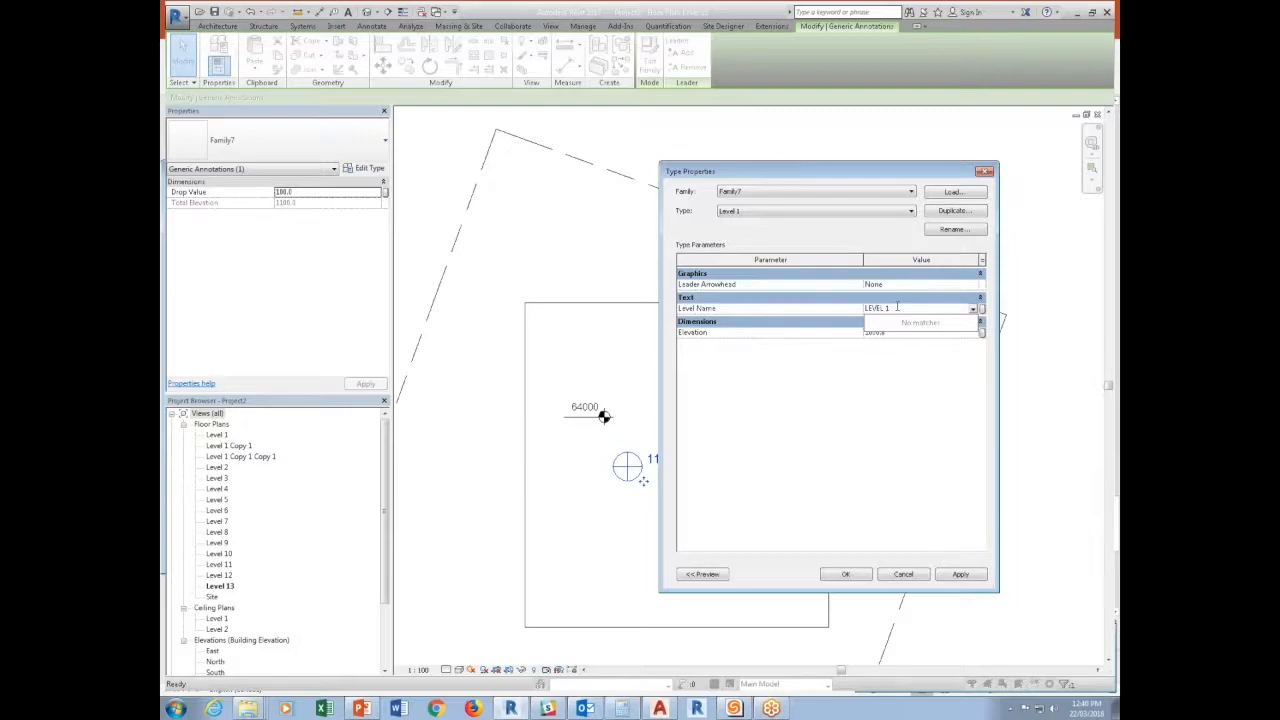
left_click(890, 419)
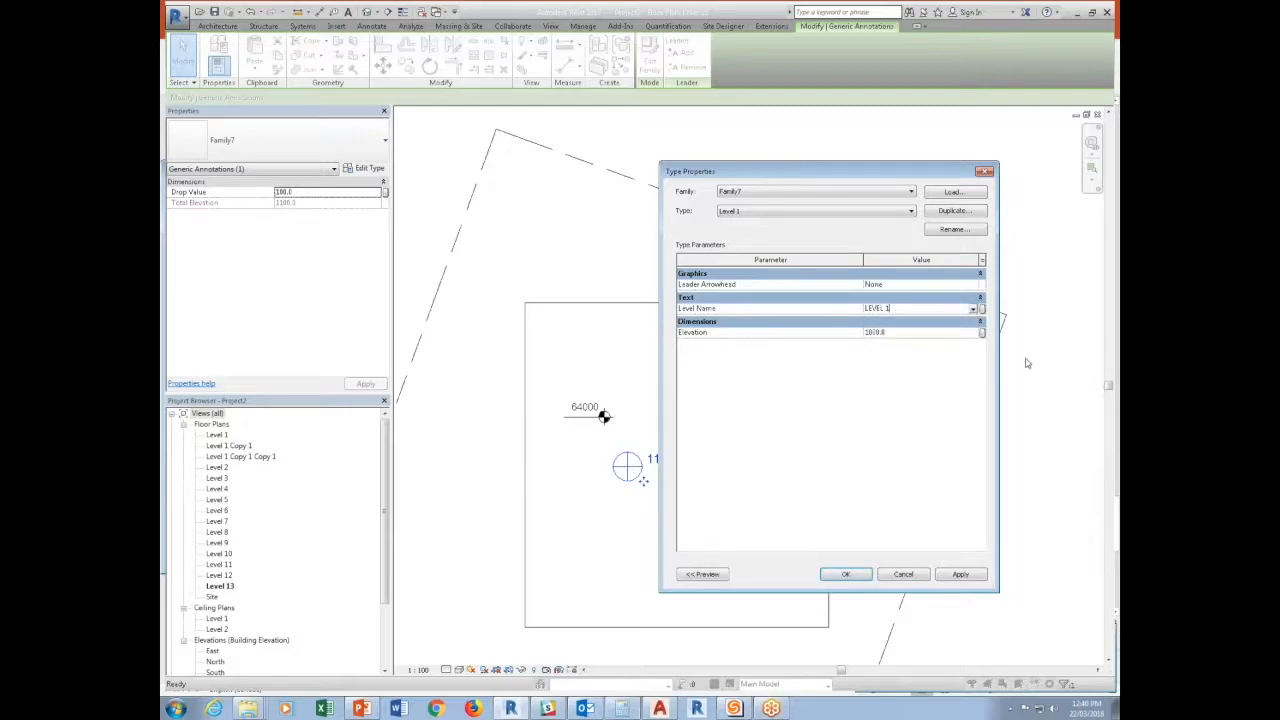
Associate the Level 1 type's Elevation with the Level 1 Elevation global parameter and apply the type properties.
left_click(981, 334)
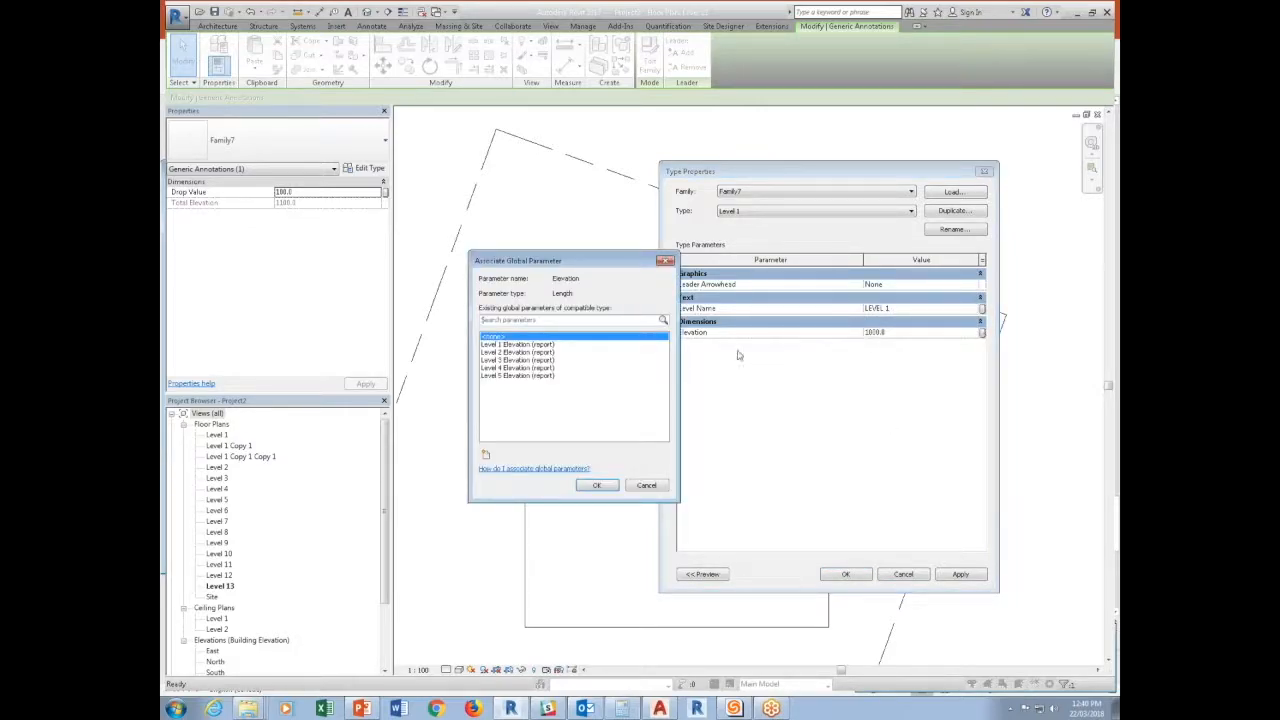
left_click(562, 344)
left_click(596, 486)
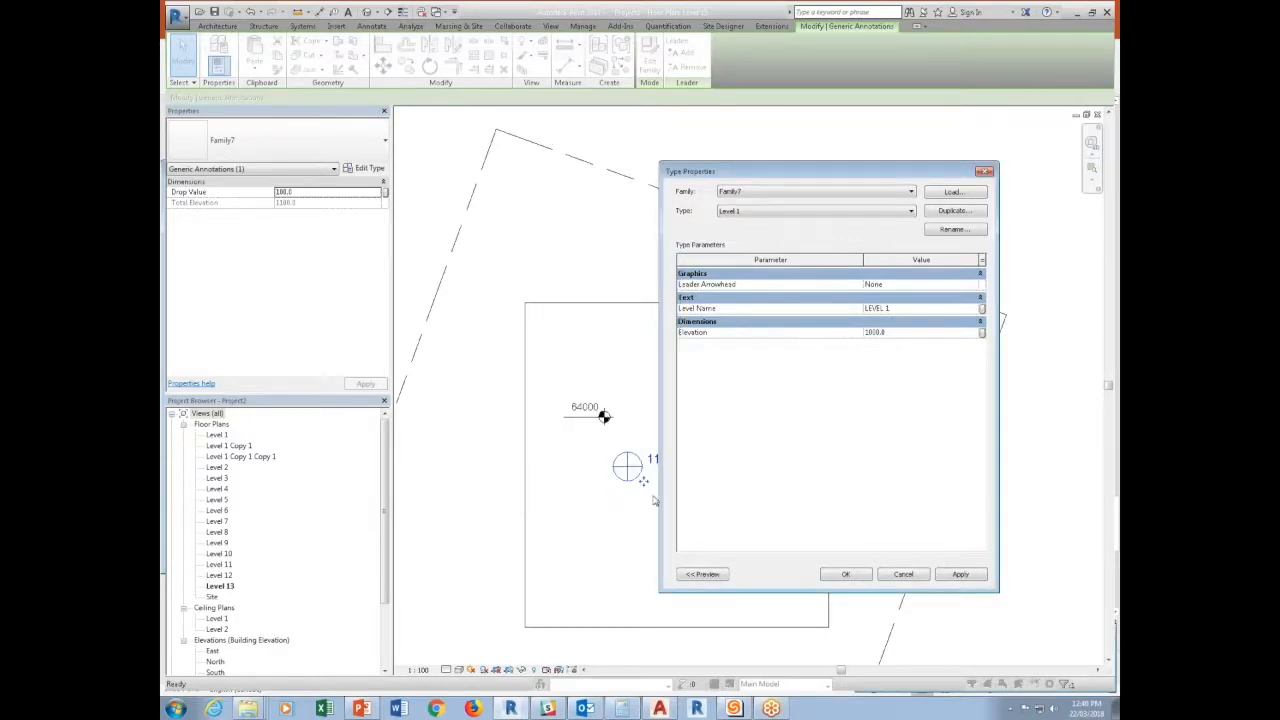
left_click(843, 574)
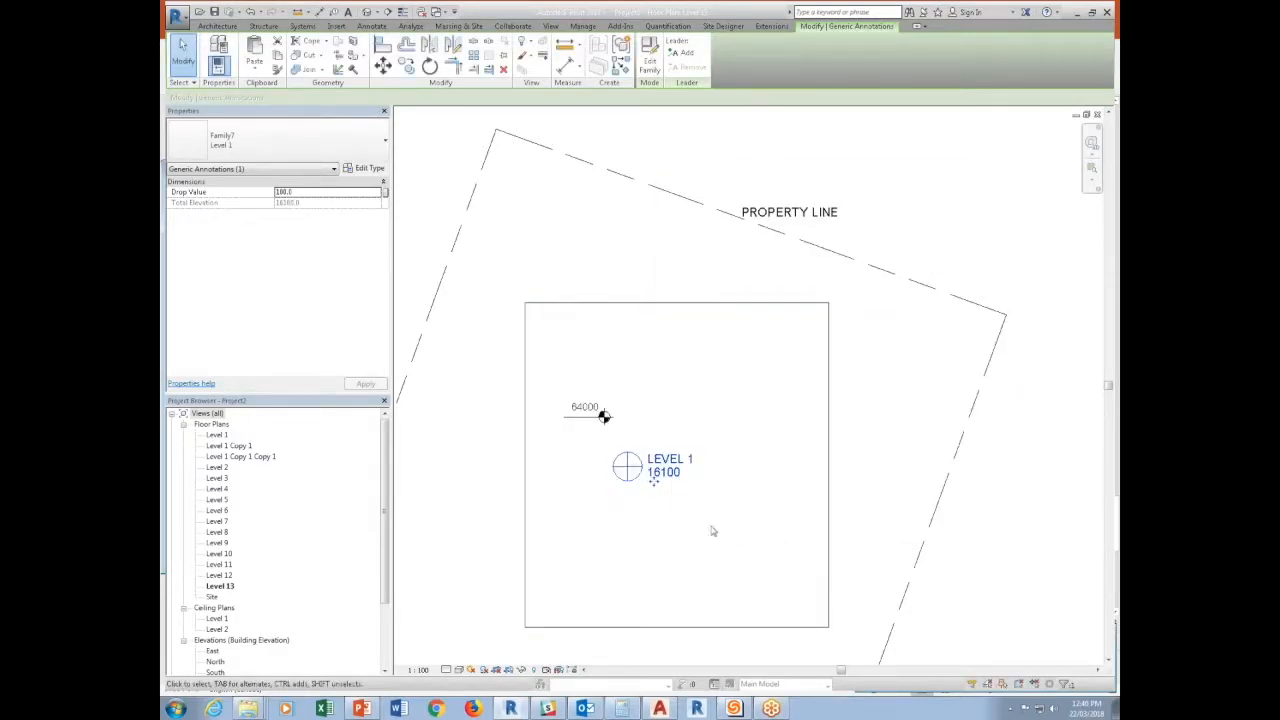
Copy the Level 1 annotation four times straight down to form a column of five evenly spaced annotations.
left_click(677, 495)
left_click(668, 478)
key("m")
key("v")
left_click(628, 467)
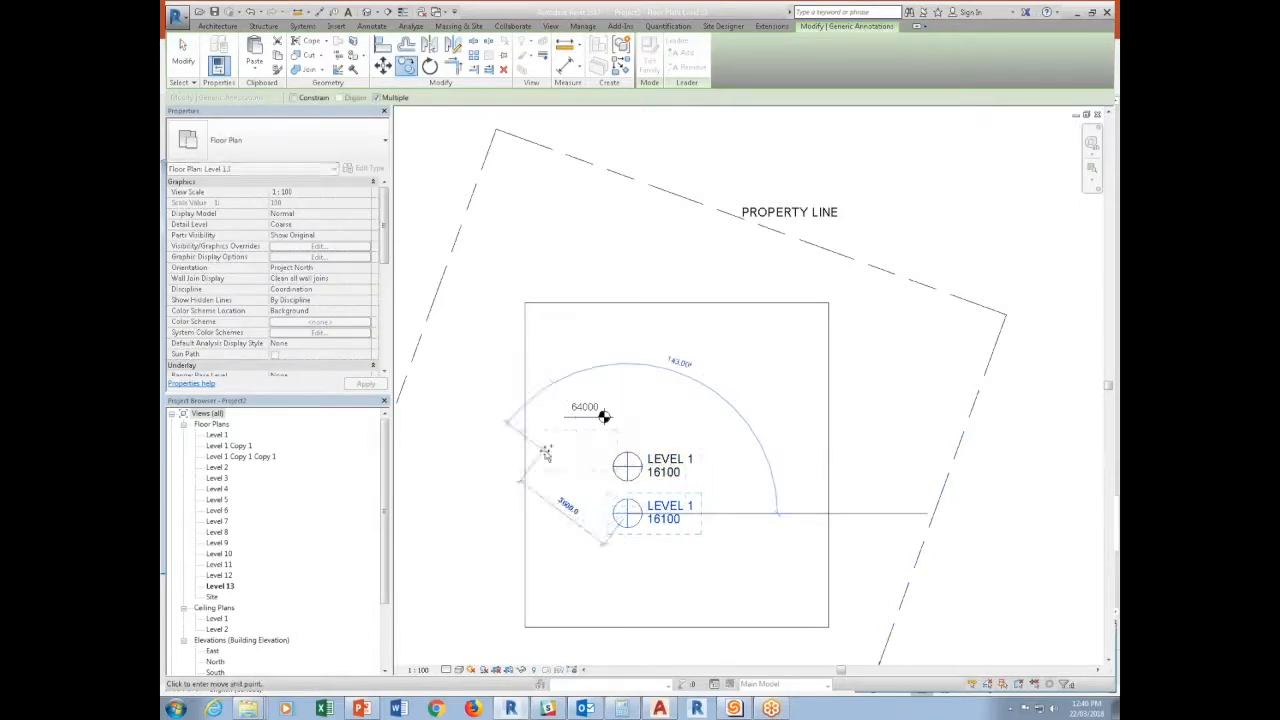
left_click(628, 513)
left_click(628, 559)
middle_click_drag(624, 605, 626, 504)
scroll(633, 563, "up", 1)
left_click(626, 551)
key("Escape")
Duplicate the second annotation's type as Level 2 and set its Level Name to LEVEL 2.
left_click(369, 168)
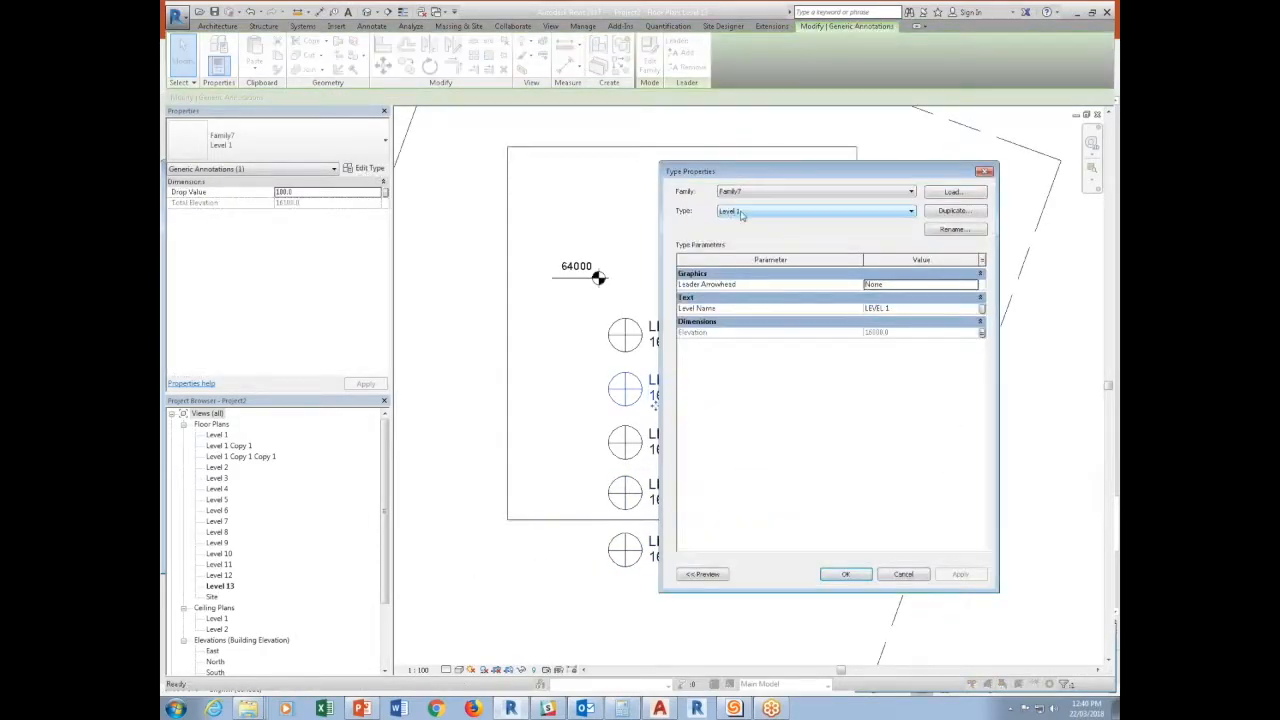
left_click(954, 211)
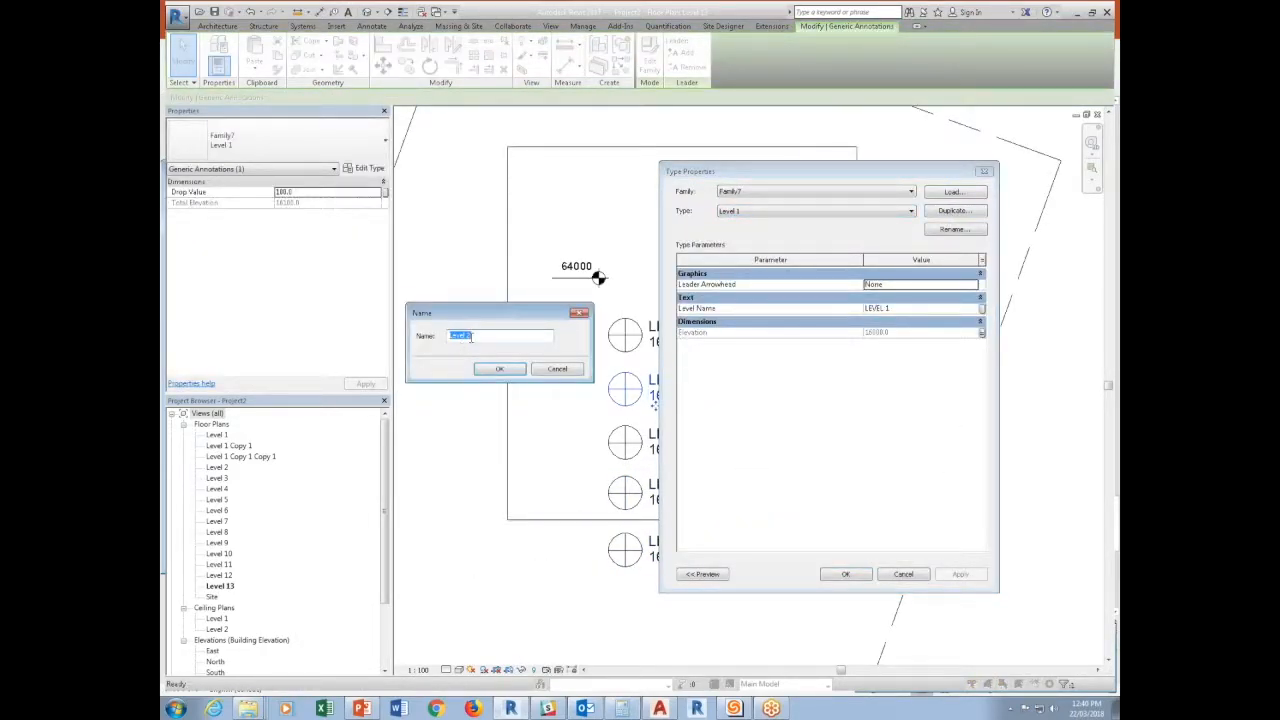
left_click(499, 368)
left_click(898, 310)
left_click(899, 309)
key("BackSpace")
type("2")
left_click(937, 381)
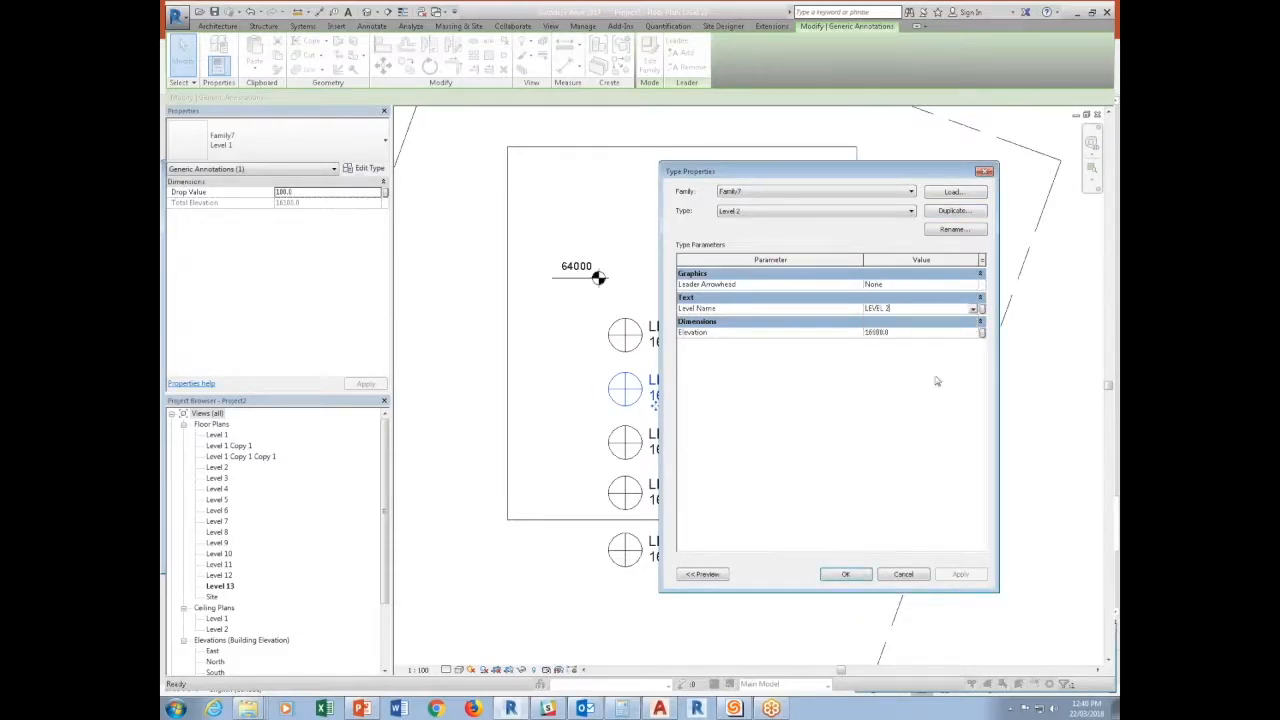
Associate the Level 2 type's Elevation with the Level 2 Elevation global parameter and apply the type properties.
left_click(980, 334)
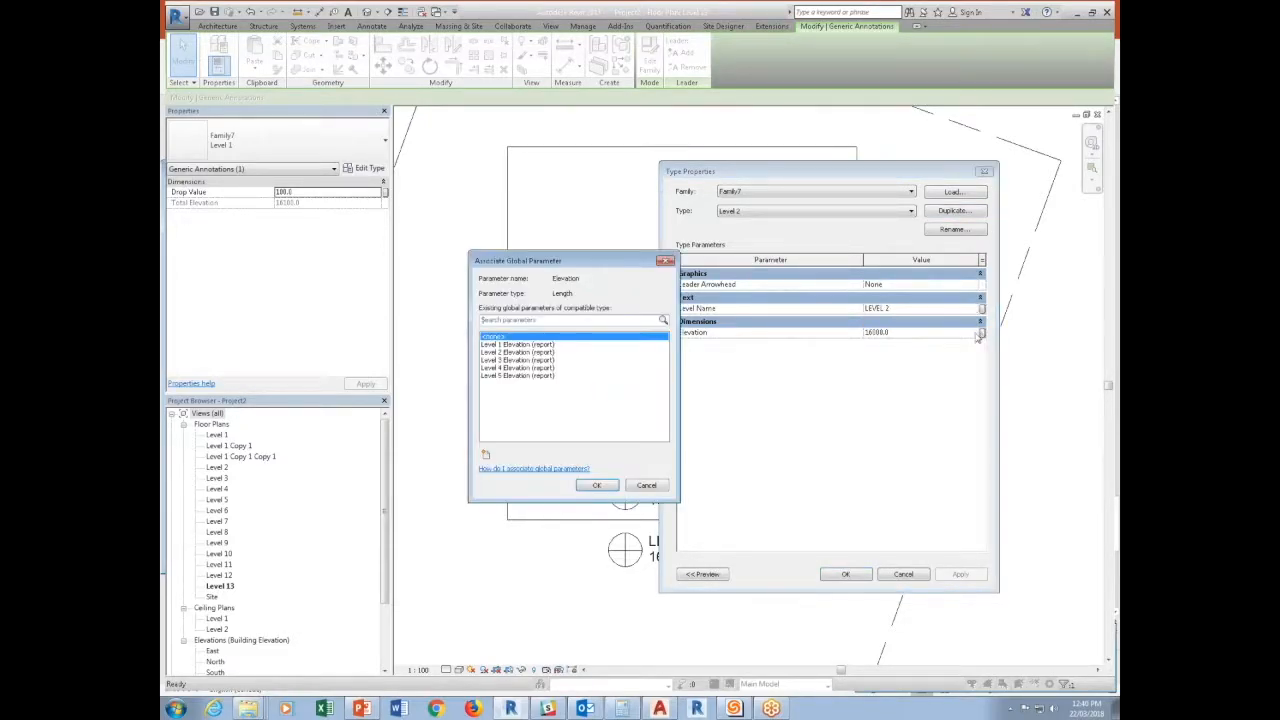
left_click(530, 352)
left_click(597, 485)
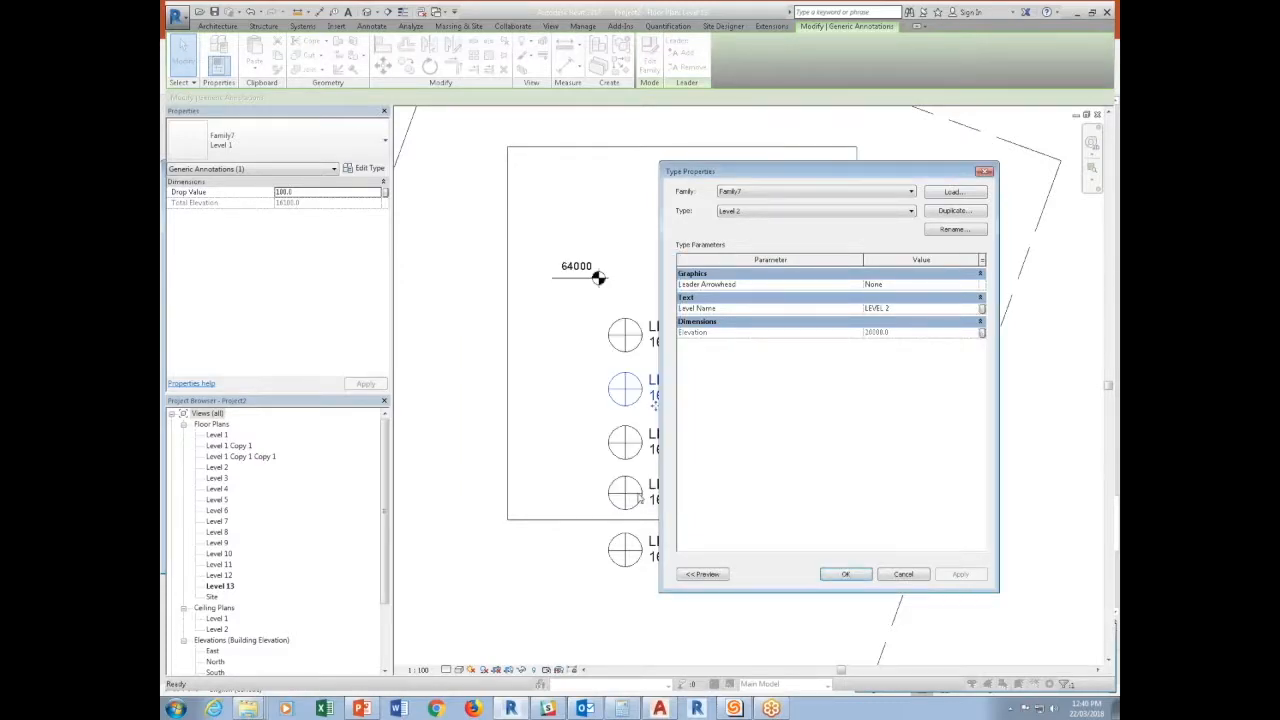
left_click(844, 573)
left_click(725, 495)
Duplicate the third annotation's type as Level 3 and set its Level Name to LEVEL 3.
left_click(688, 455)
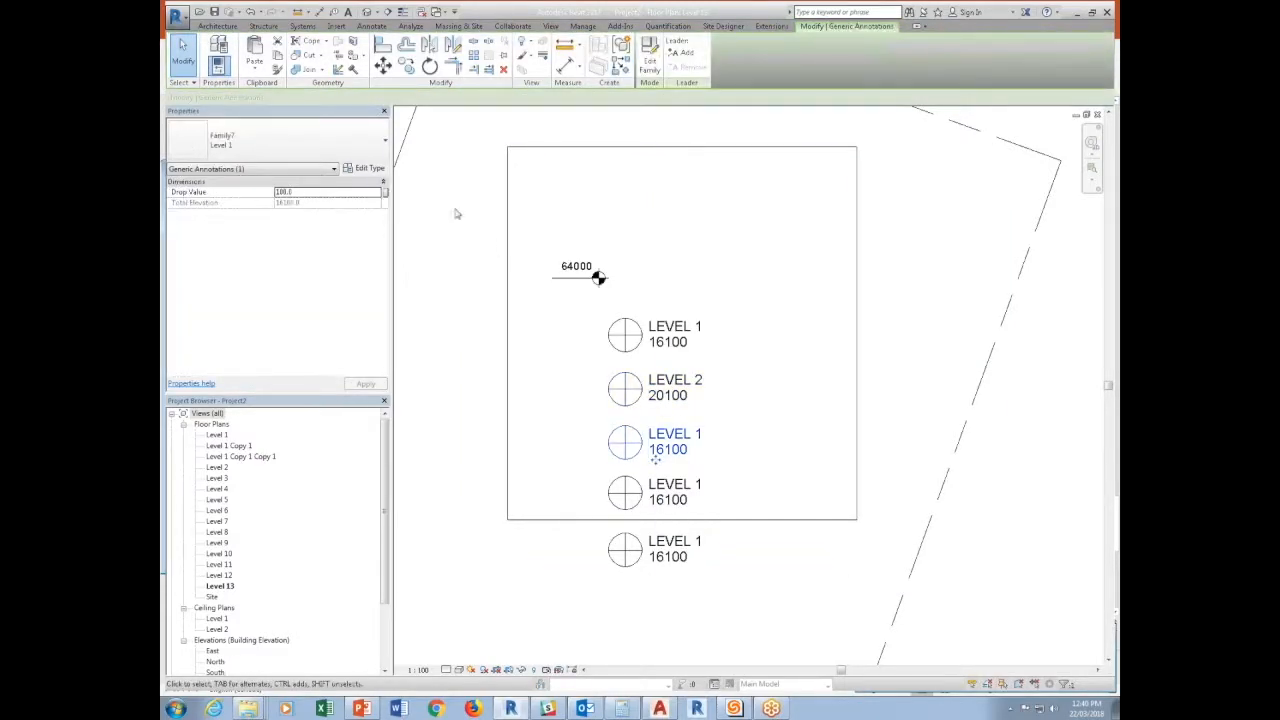
left_click(372, 169)
left_click(952, 211)
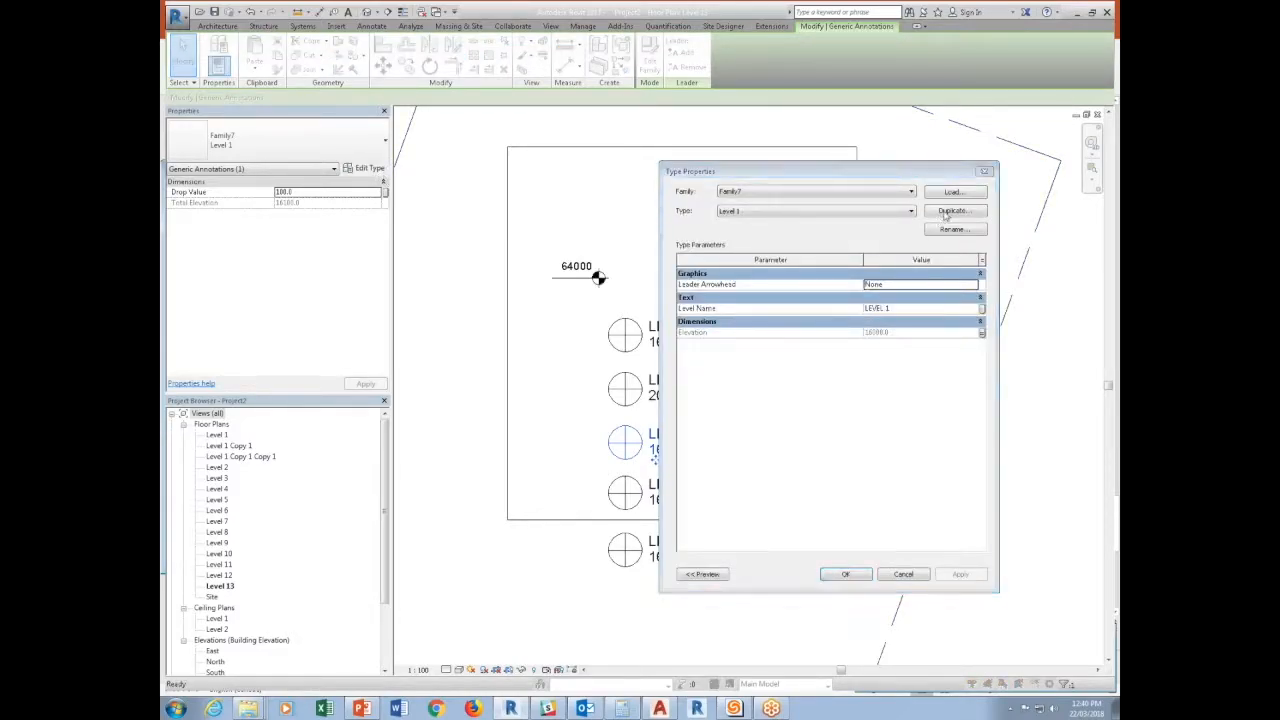
left_click(497, 369)
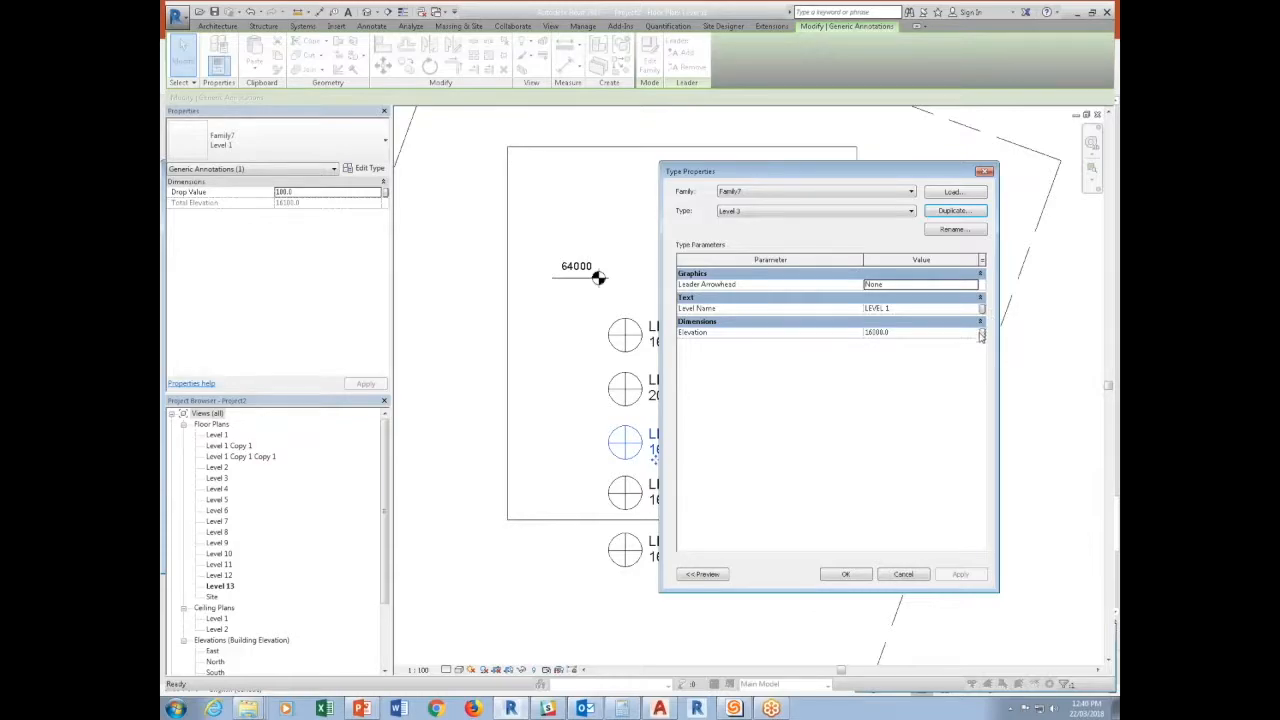
left_click(910, 299)
left_click(898, 308)
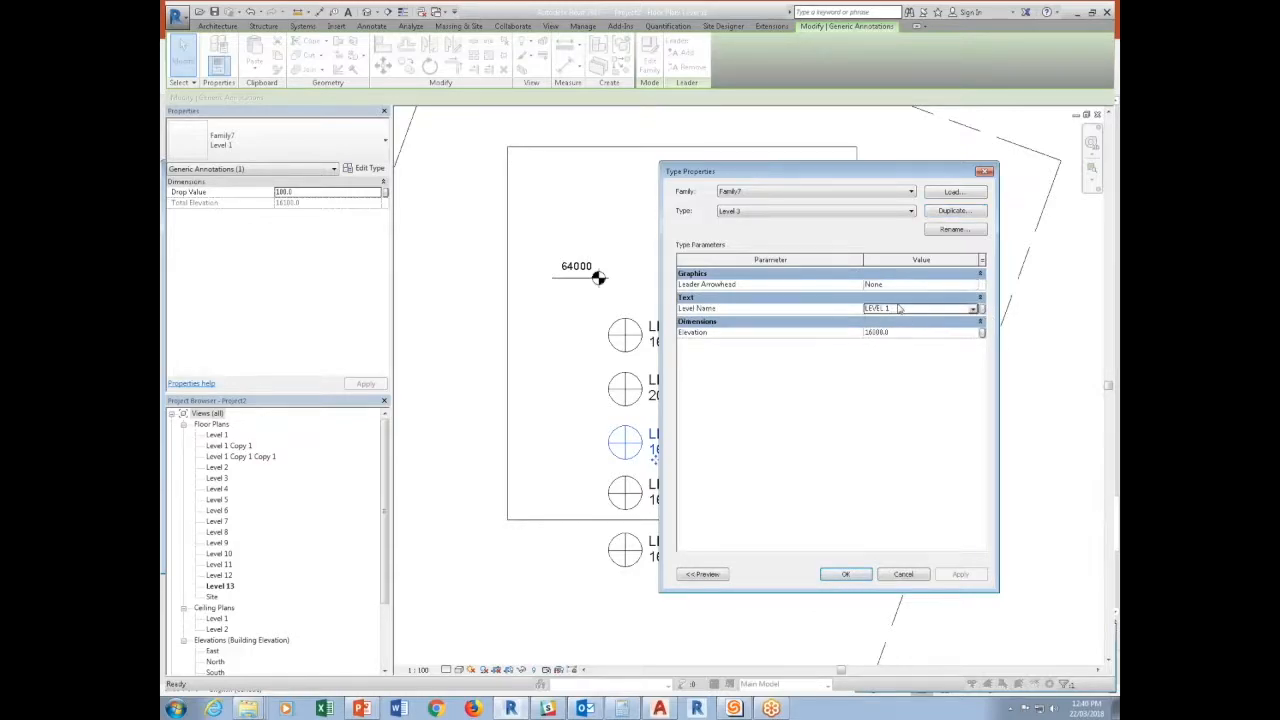
key("BackSpace")
type("3")
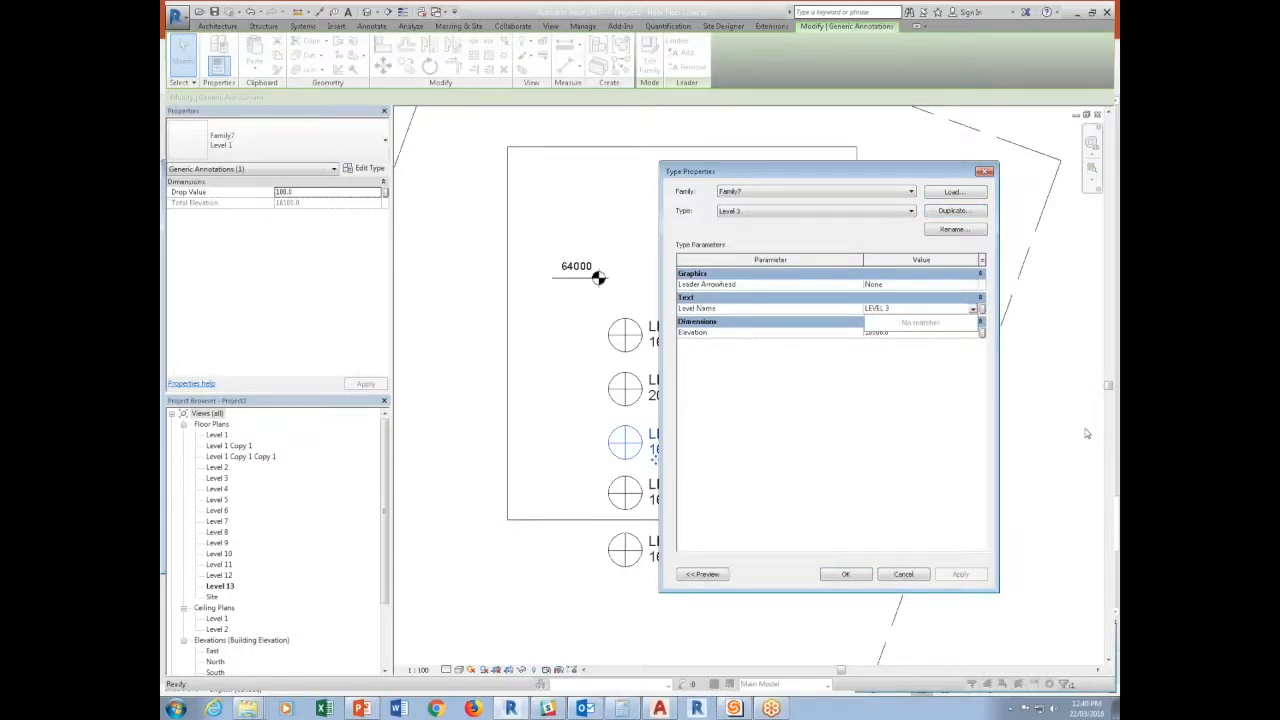
left_click(845, 390)
Associate the Level 3 type's Elevation with the Level 3 Elevation global parameter and apply the type properties.
left_click(982, 333)
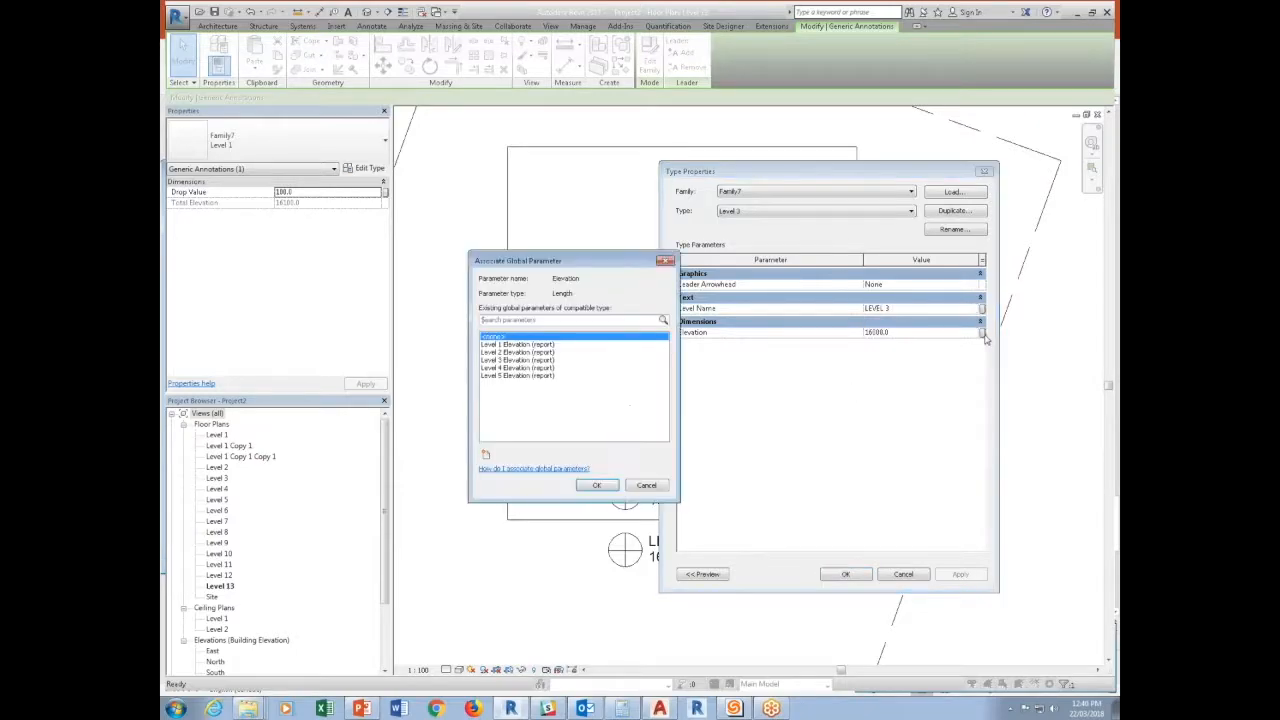
left_click(530, 360)
left_click(592, 486)
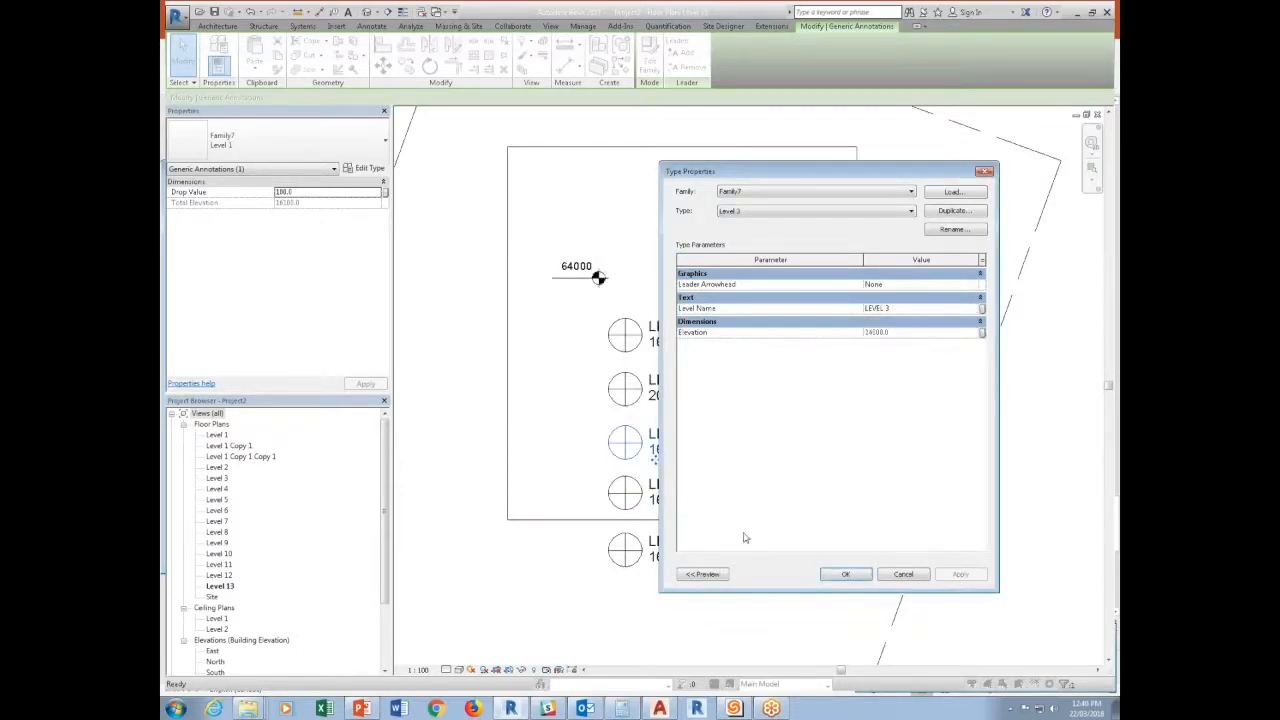
left_click(845, 574)
Duplicate the fourth annotation's type as Level 4 and associate its Elevation with the Level 4 Elevation global parameter.
left_click(364, 168)
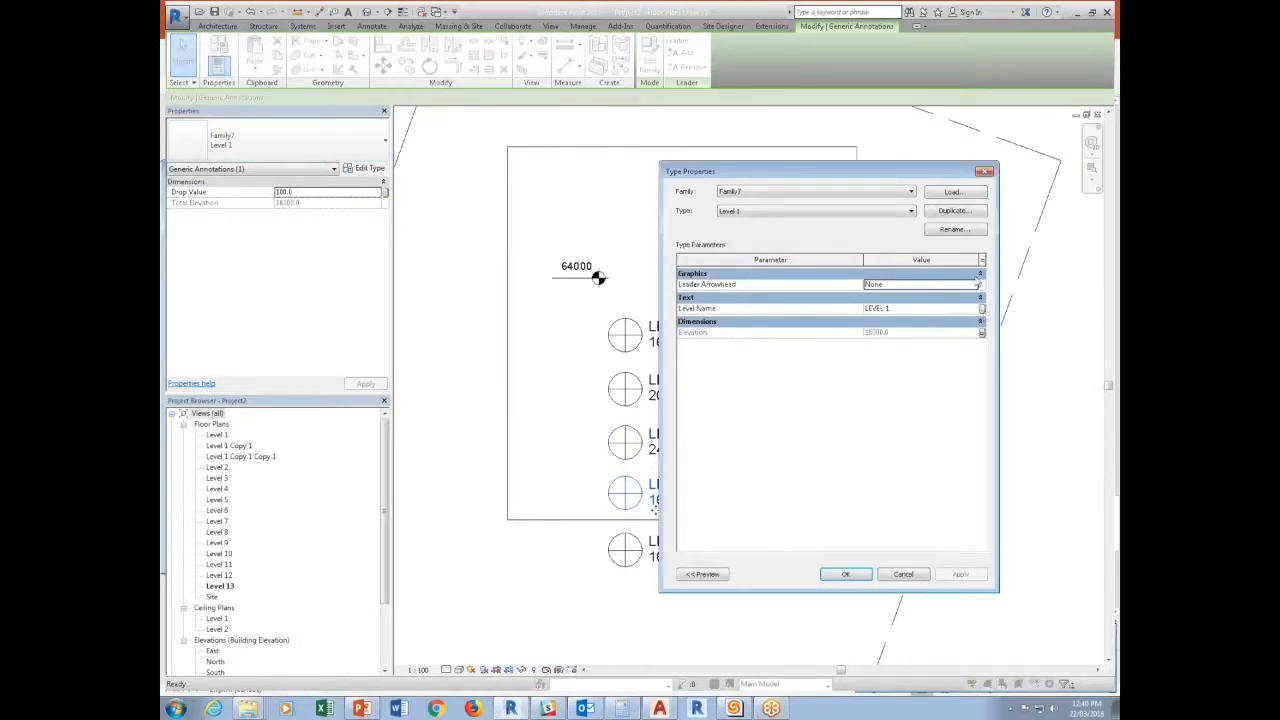
left_click(955, 229)
left_click(486, 367)
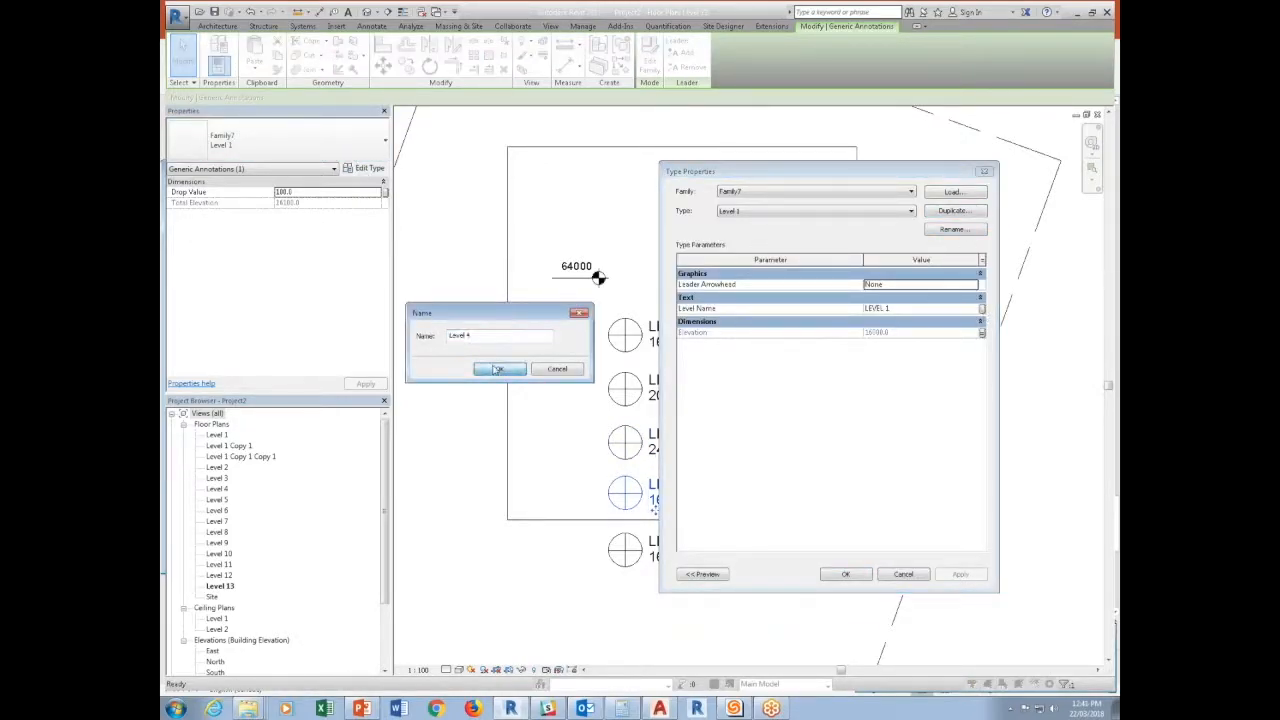
left_click(982, 333)
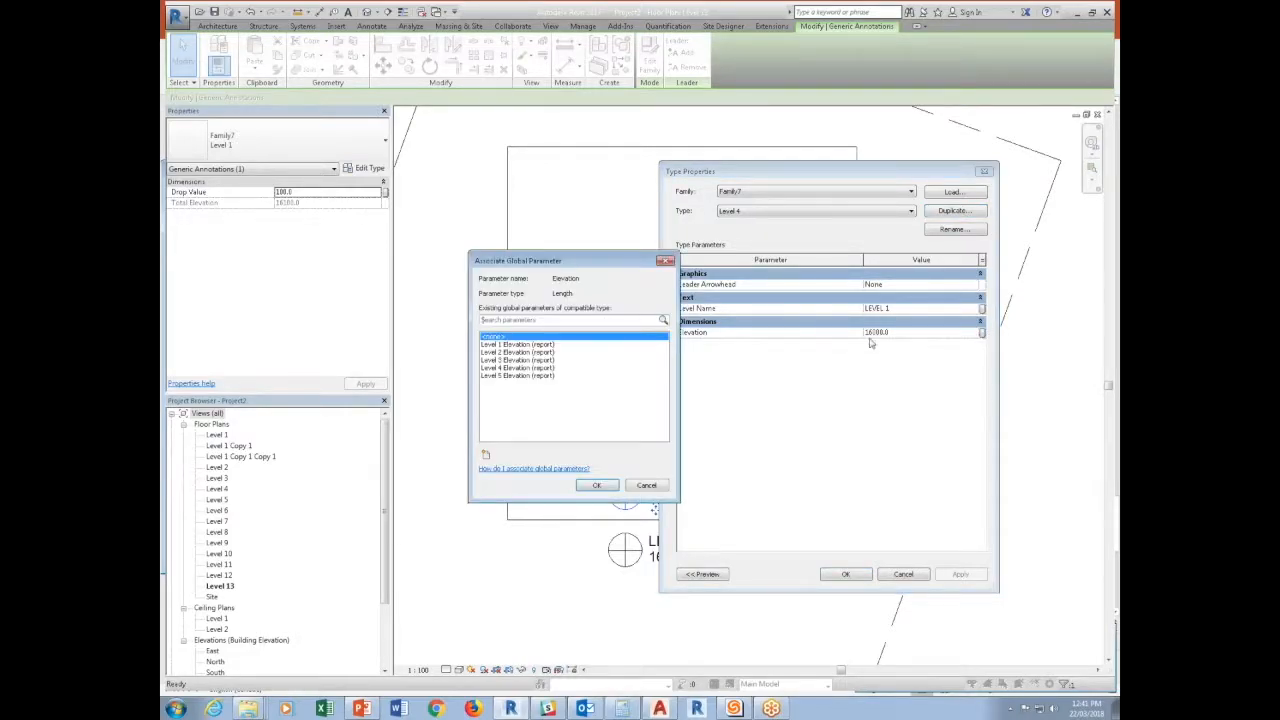
left_click(517, 368)
left_click(596, 485)
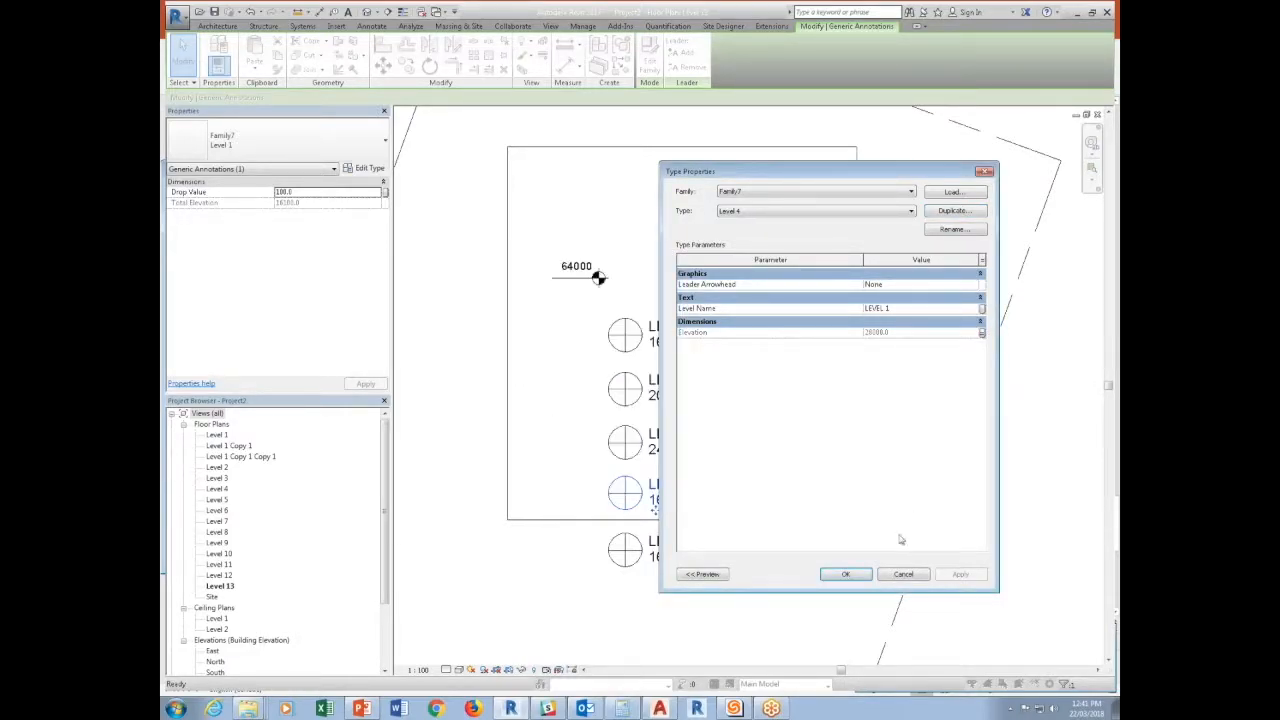
left_click(857, 572)
Duplicate the fifth annotation's type as Level 5 and set its Level Name to LEVEL 5.
left_click(668, 549)
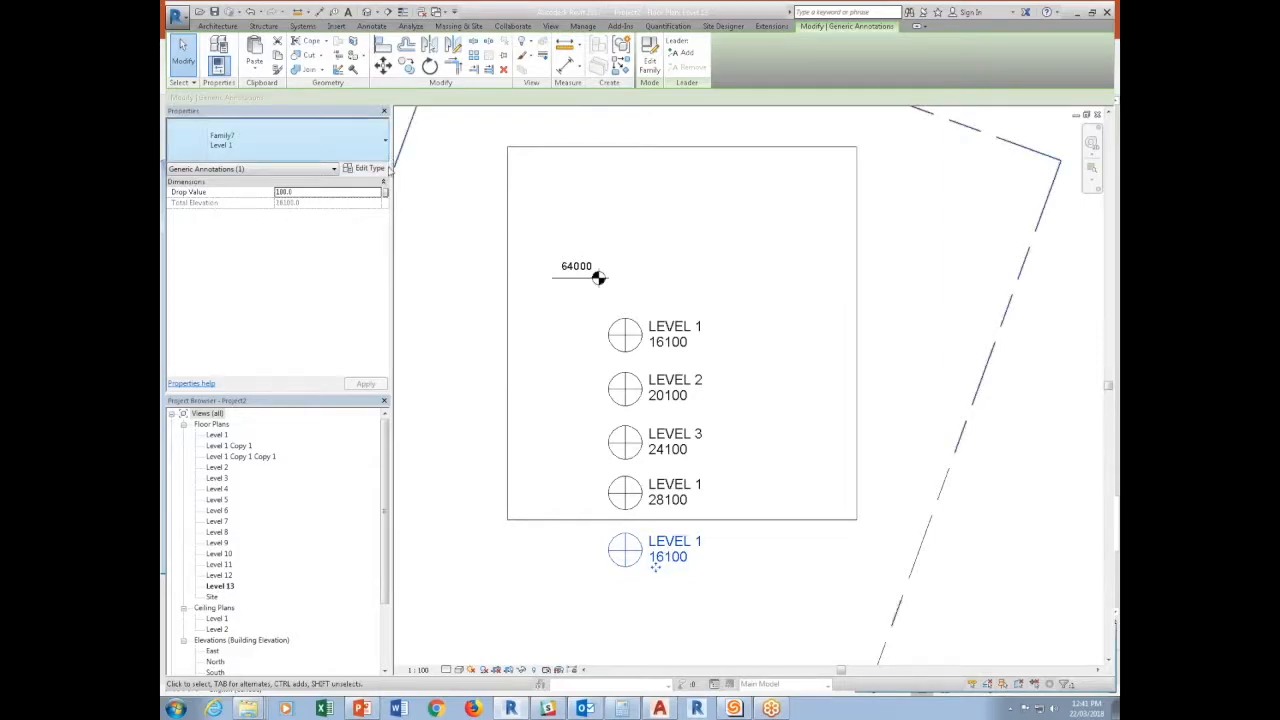
left_click(365, 168)
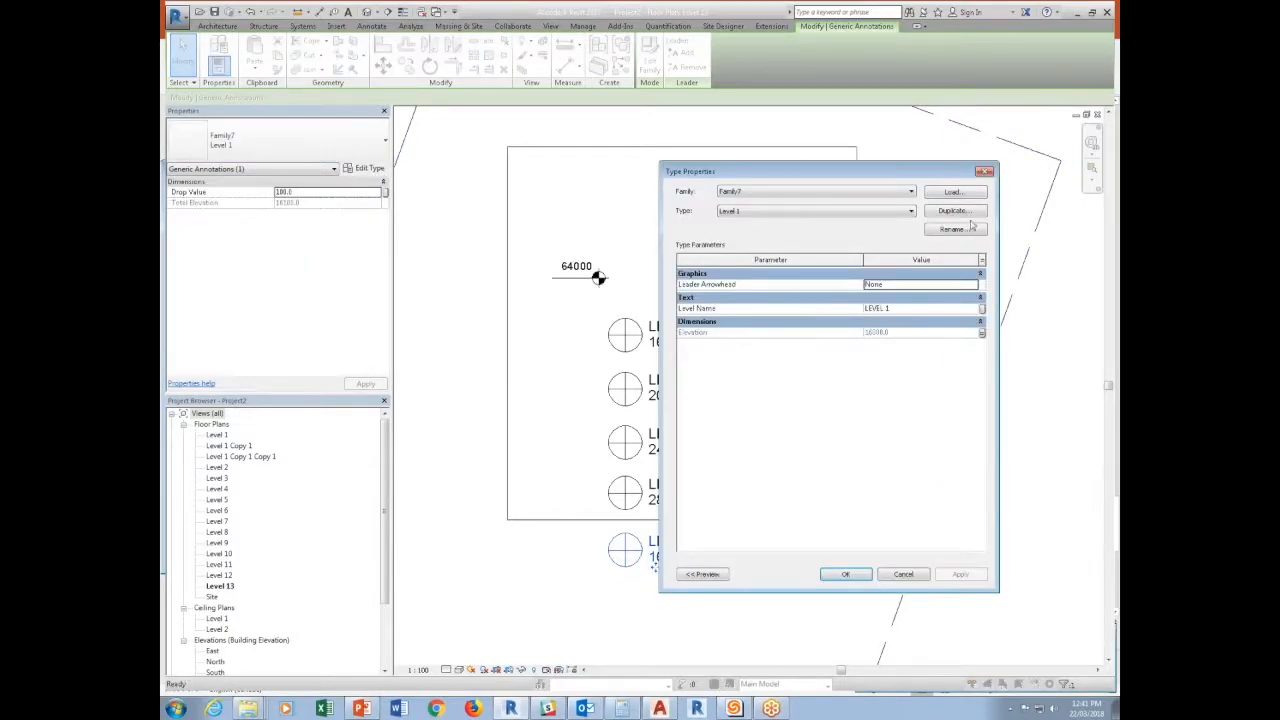
left_click(968, 213)
left_click(510, 375)
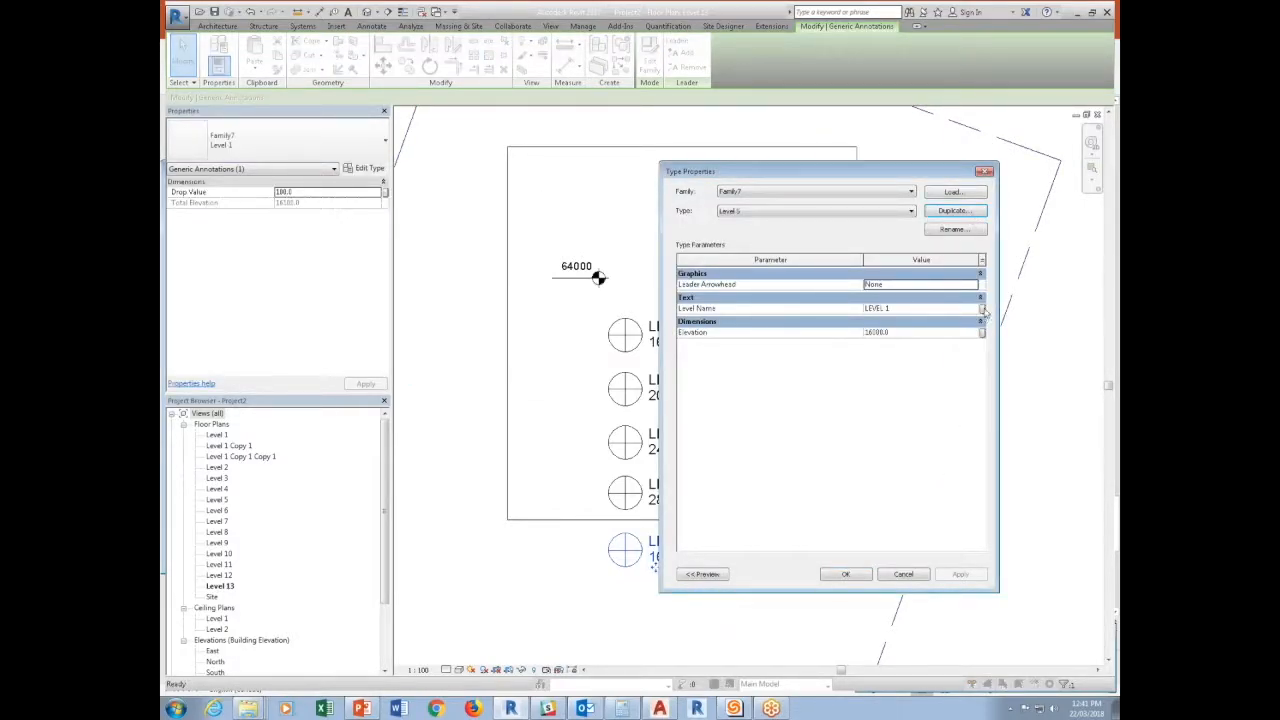
left_click(908, 310)
left_click(901, 311)
type("5")
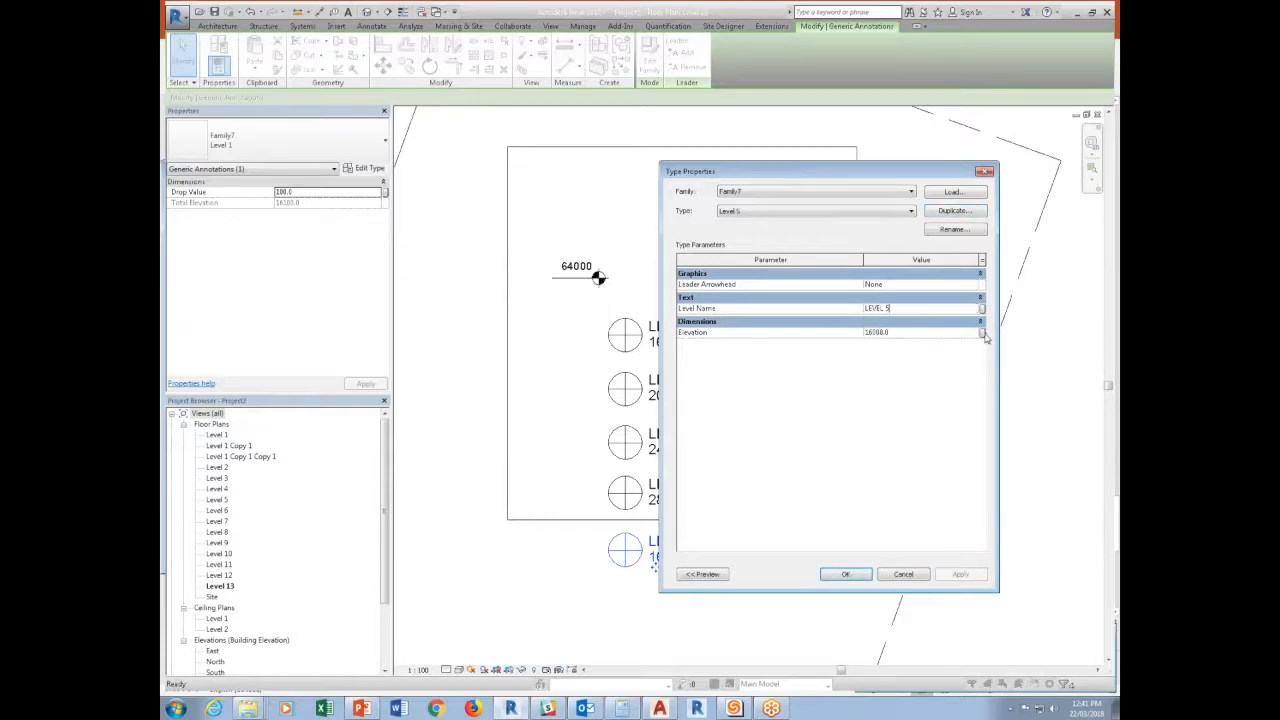
Associate the Level 5 type's Elevation with the Level 5 Elevation global parameter and apply the type properties.
left_click(986, 333)
left_click(500, 375)
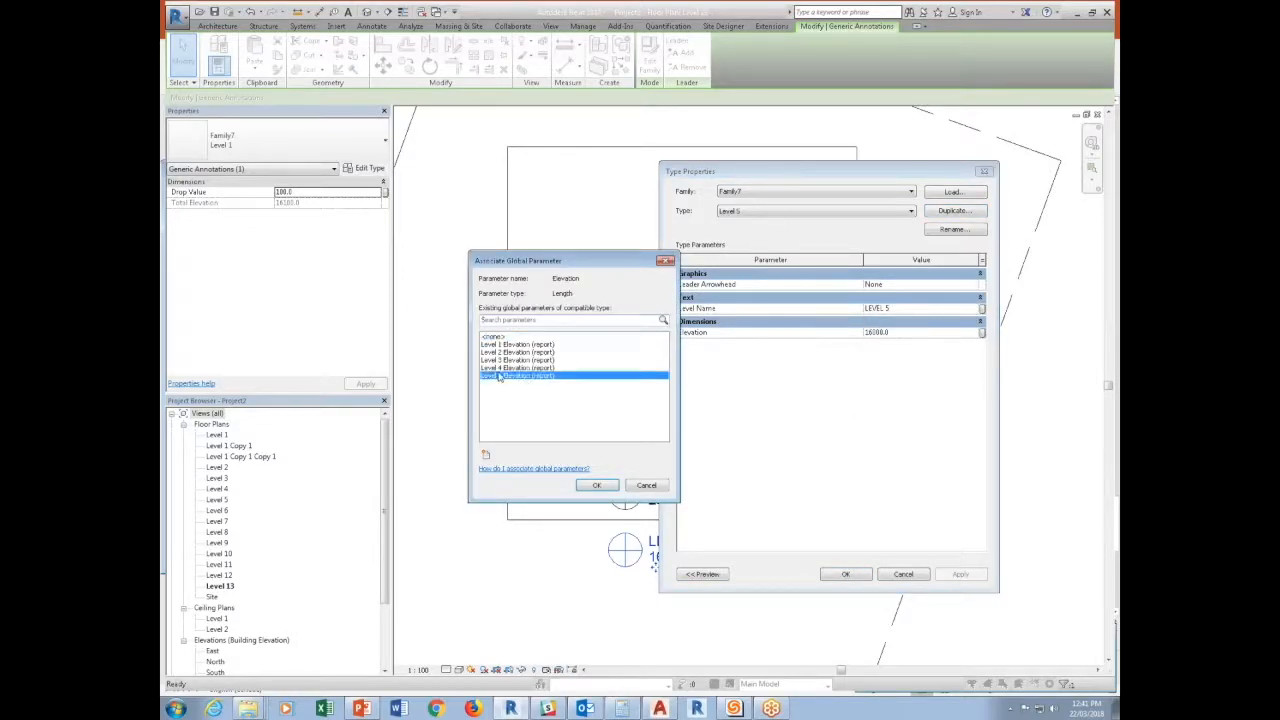
left_click(590, 484)
left_click(833, 573)
left_click(802, 613)
middle_click_drag(722, 544, 607, 524)
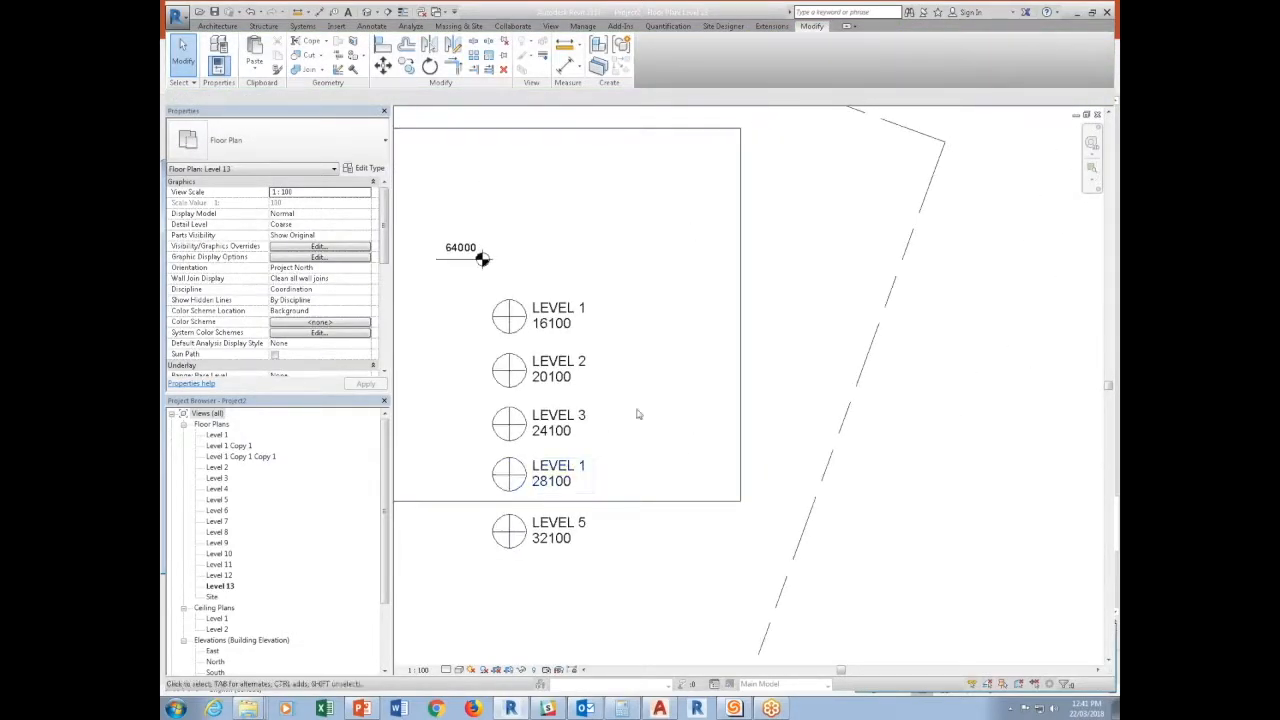
key("w")
key("t")
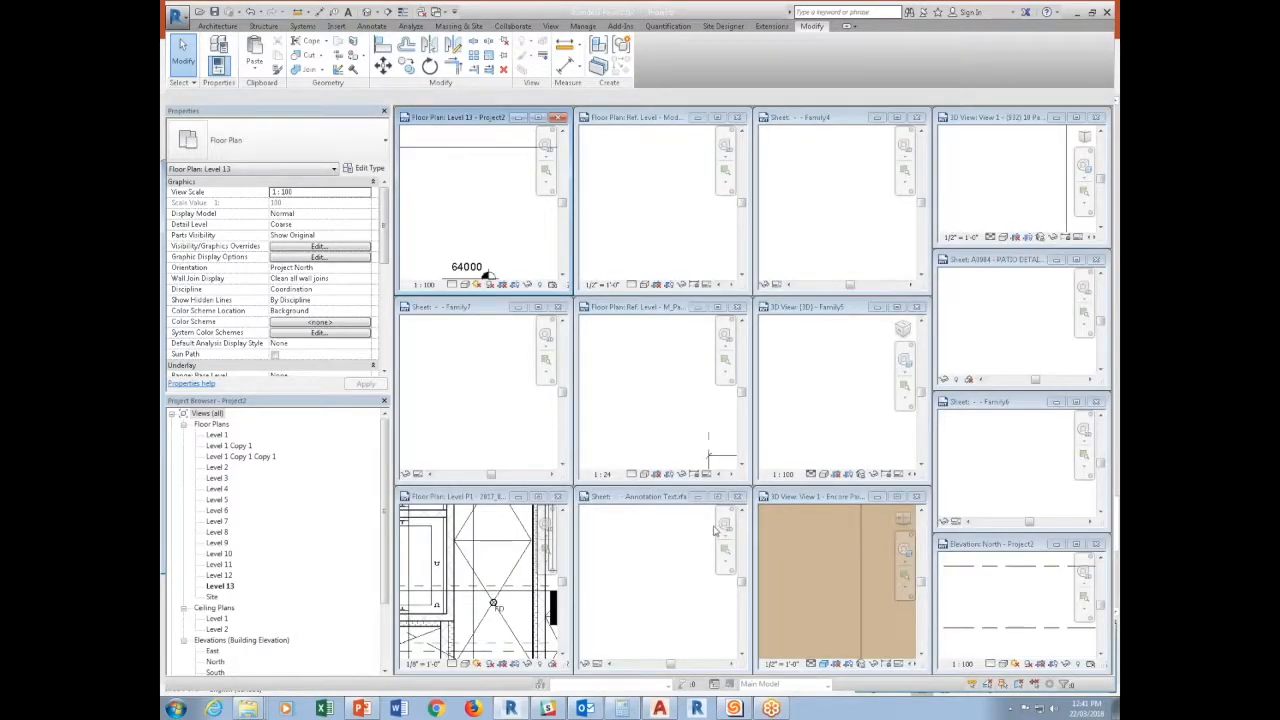
left_click(538, 117)
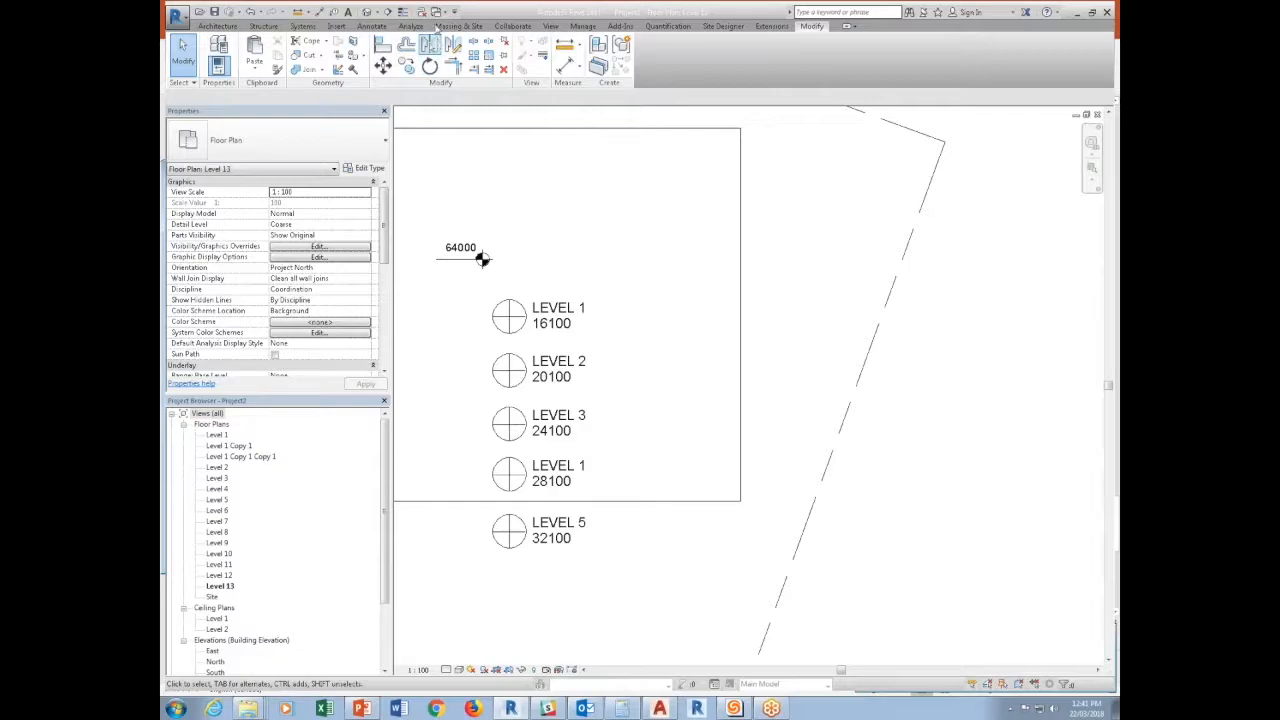
Open the North building elevation view and tile all open view windows.
double_click(214, 661)
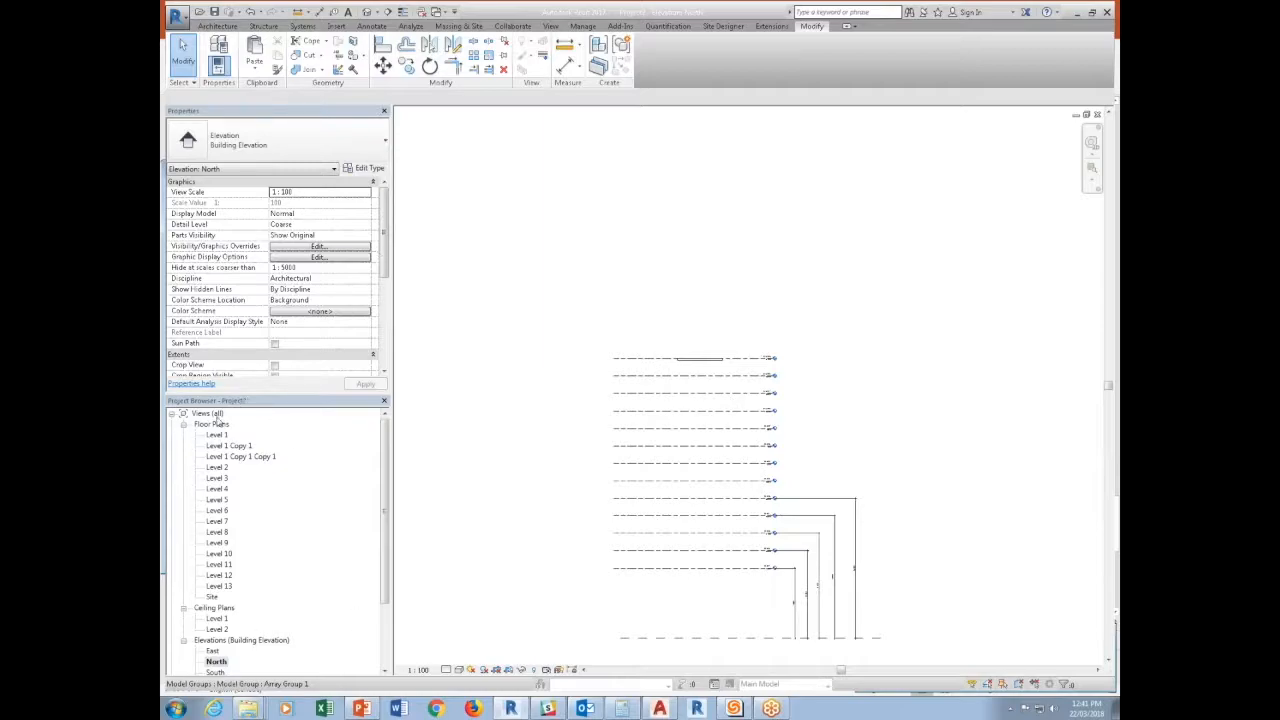
key("w")
key("t")
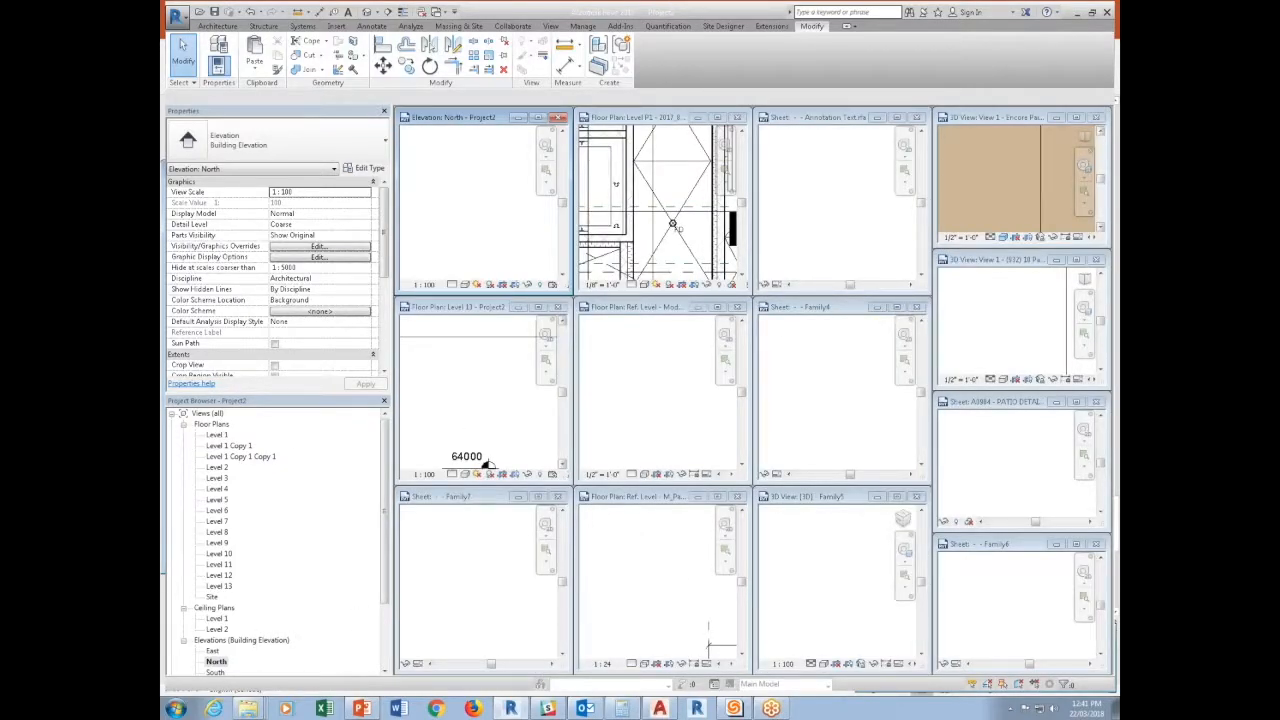
Close the Encore Paired Panel, (932) 10 Panel Infill, patio detail sheet and Family6 windows without saving changes.
left_click(1099, 121)
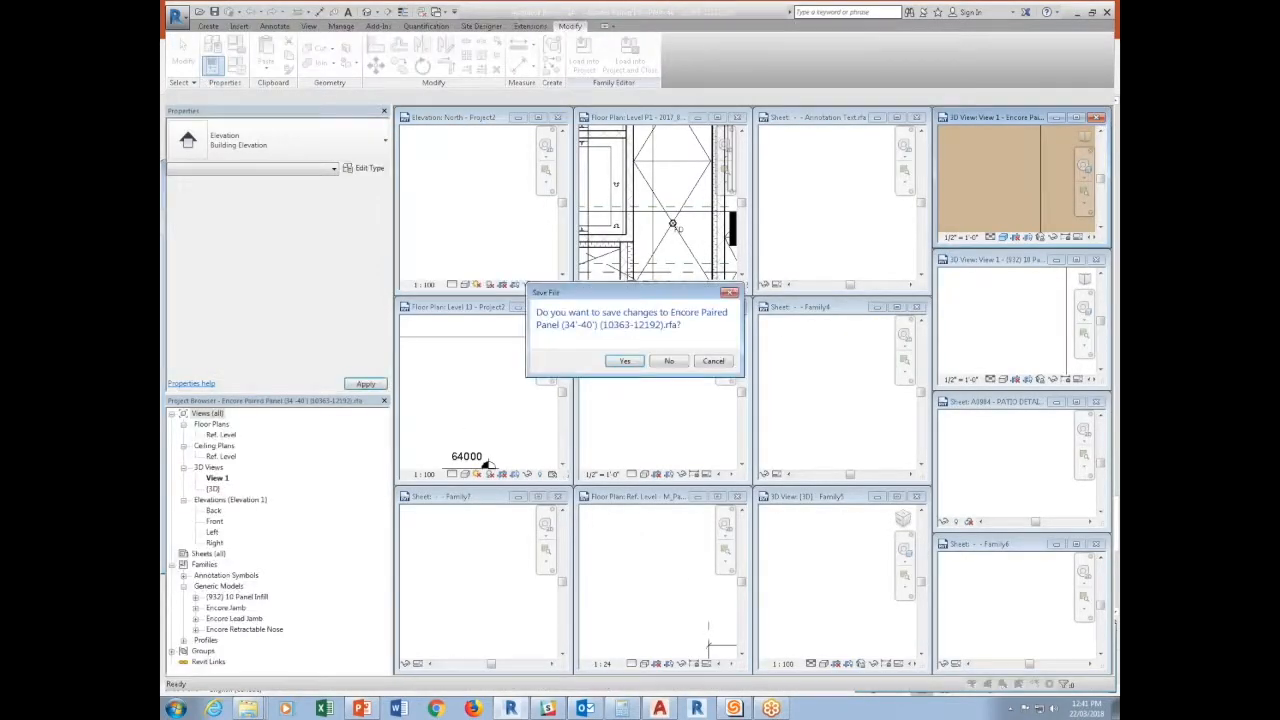
left_click(692, 368)
left_click(1097, 259)
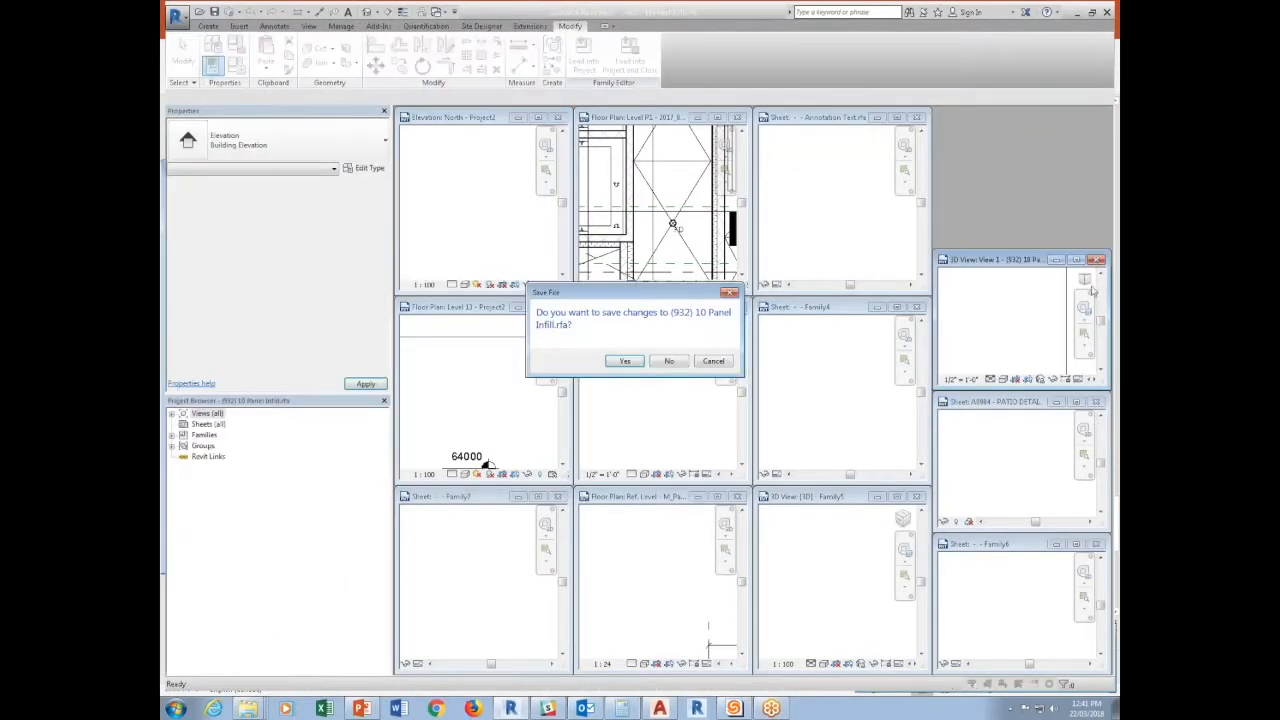
left_click(670, 362)
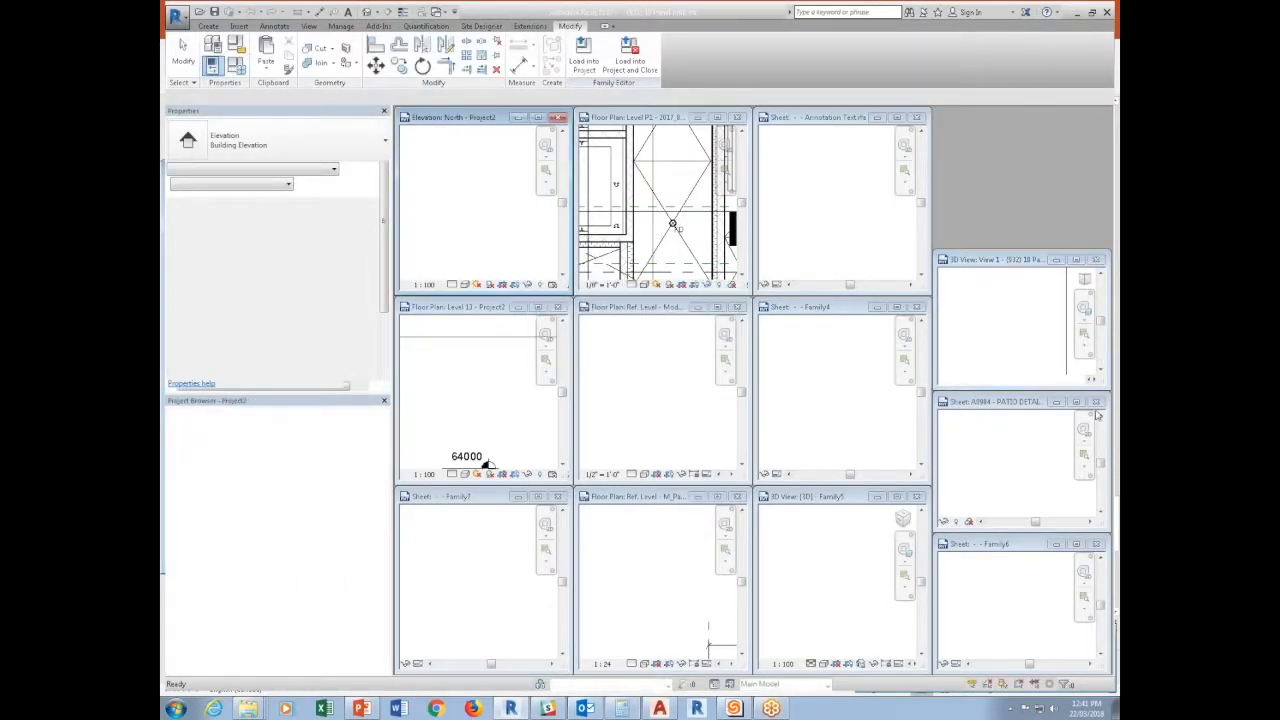
left_click(1097, 402)
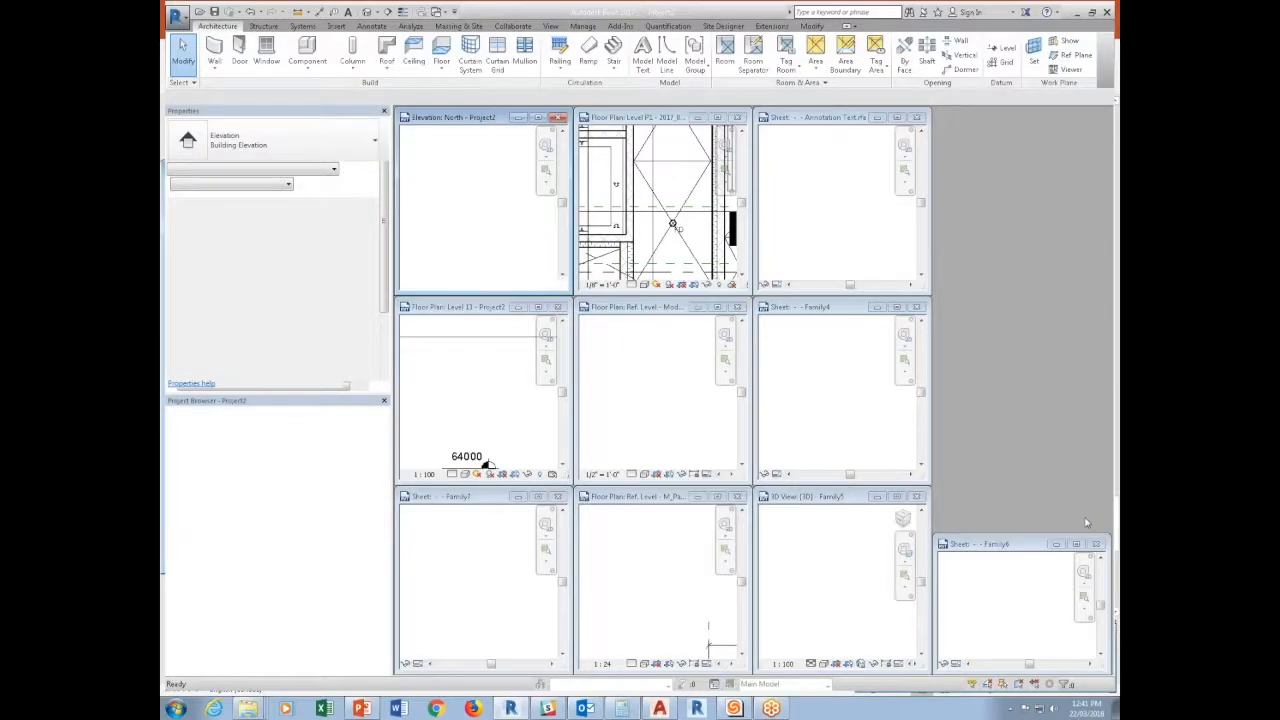
left_click(1097, 545)
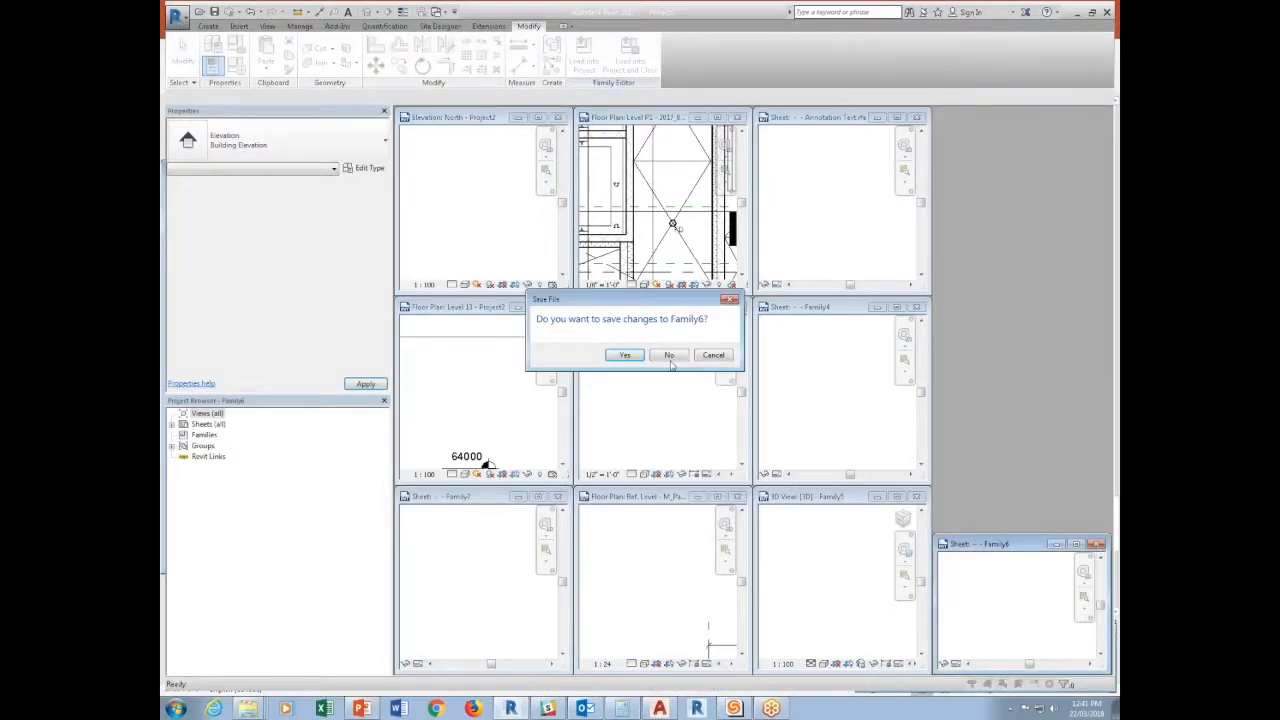
left_click(670, 360)
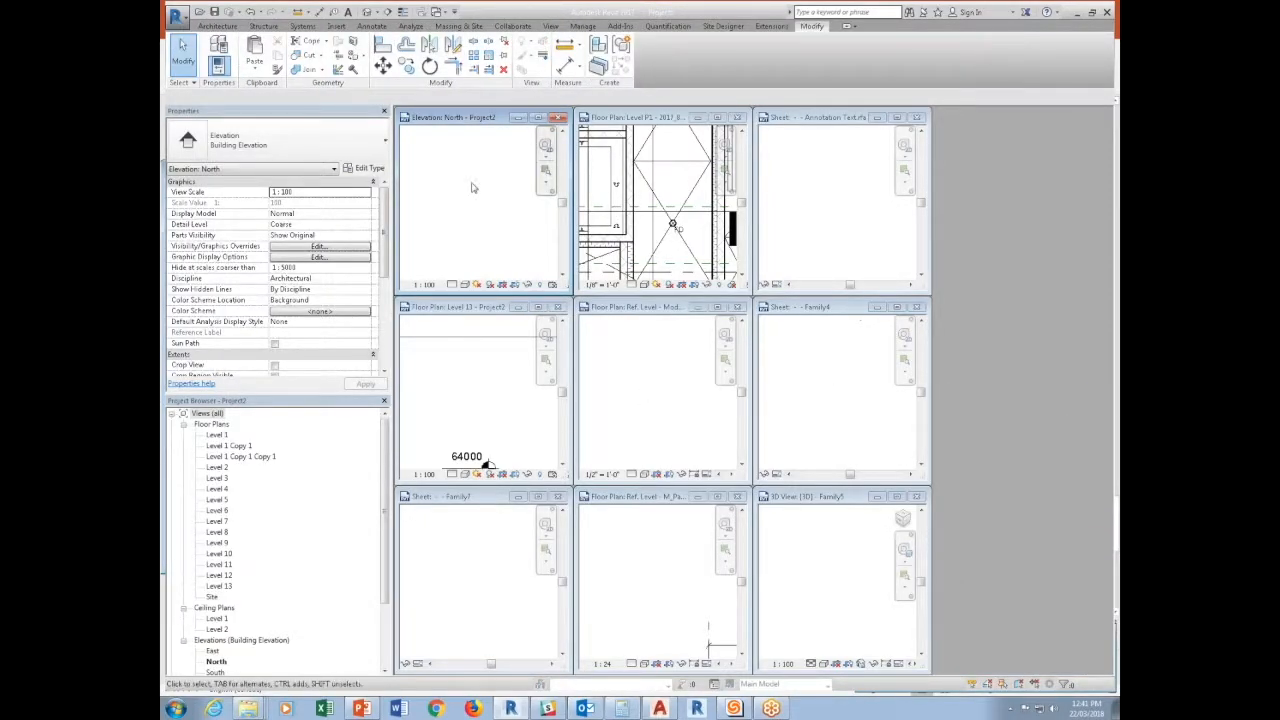
Re-tile the remaining windows, minimize the Level P1 floor plan and close the Annotation Test family without saving.
key("w")
key("t")
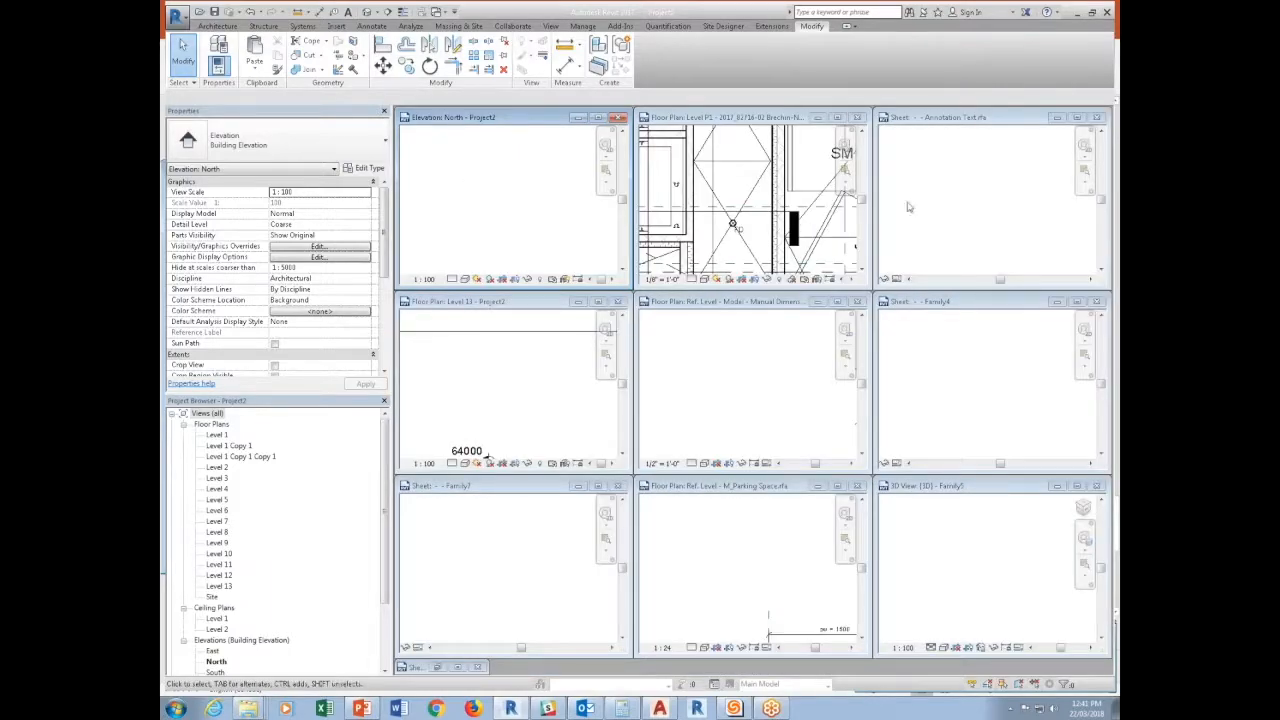
left_click(824, 125)
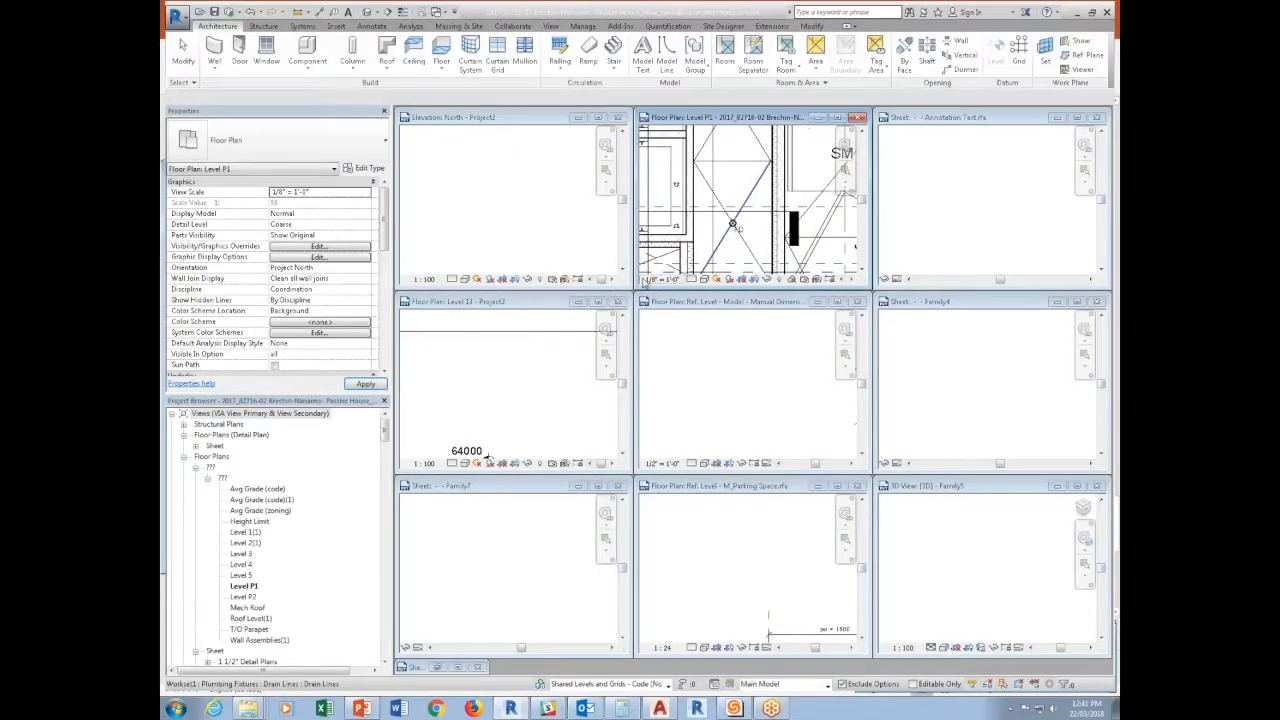
left_click(857, 117)
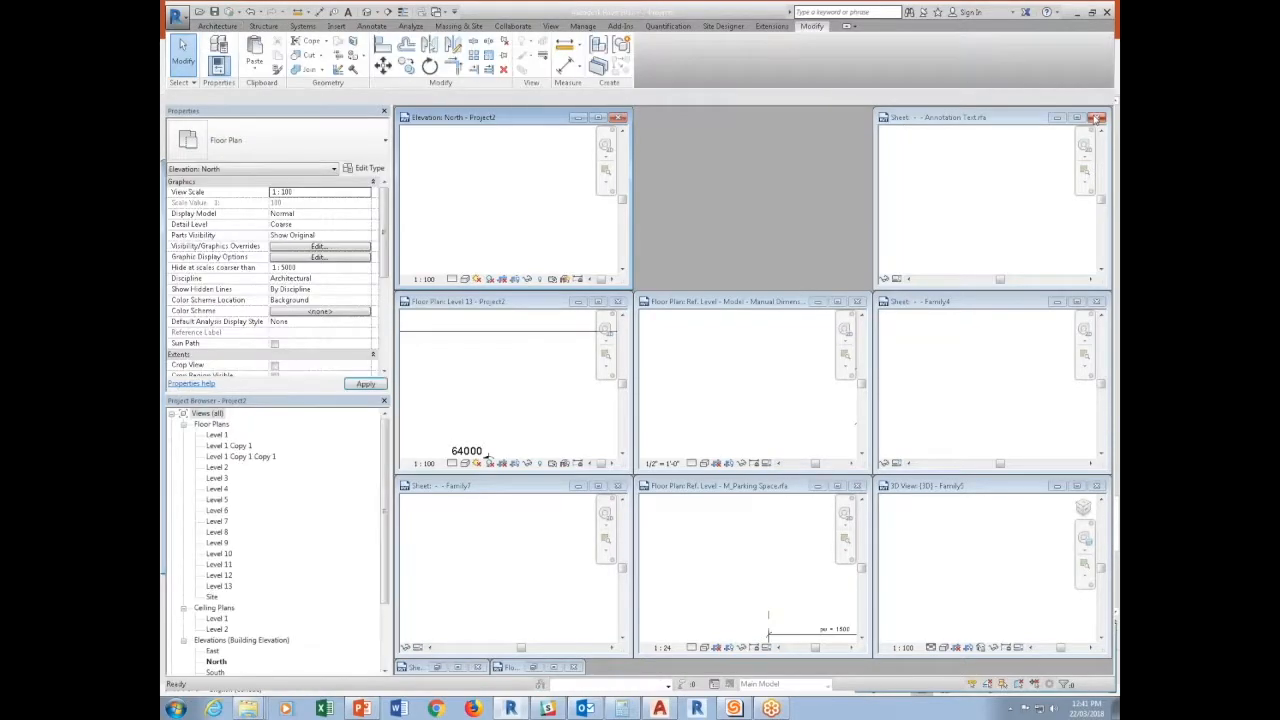
left_click(662, 363)
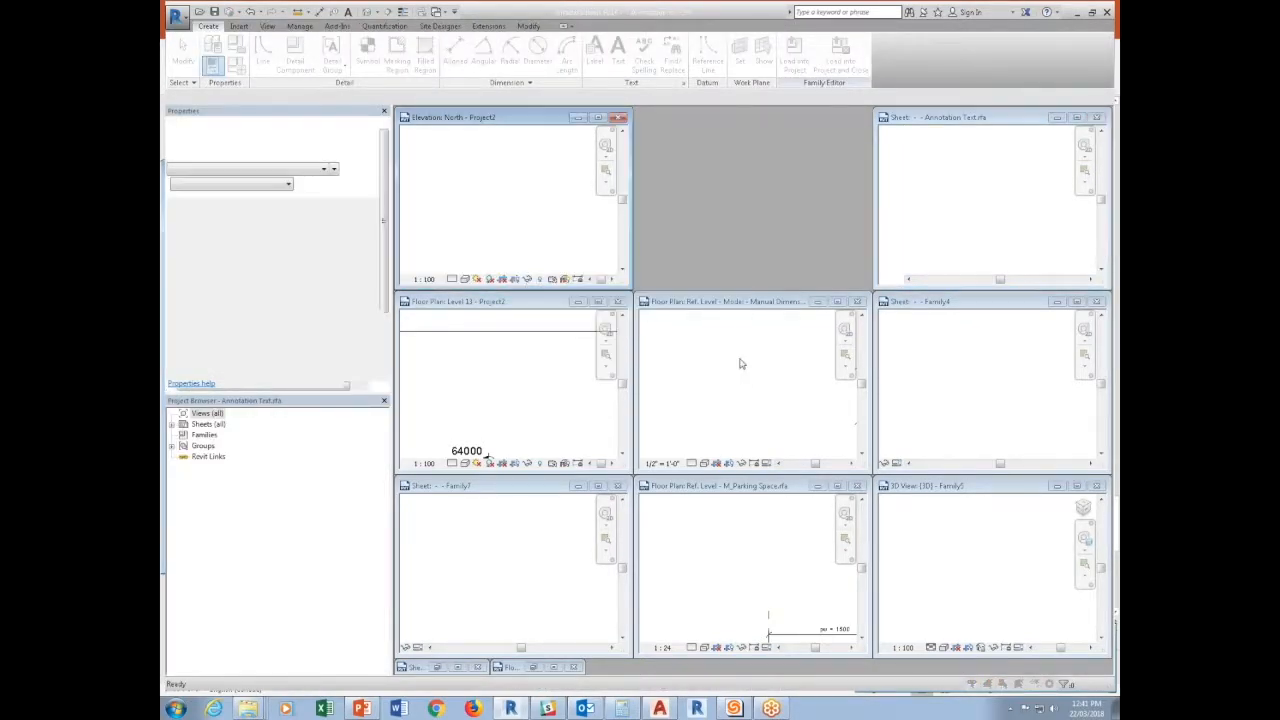
Minimize the remaining family windows and tile the Level 13 floor plan and North elevation of Project2 side by side.
left_click(817, 301)
left_click(1057, 301)
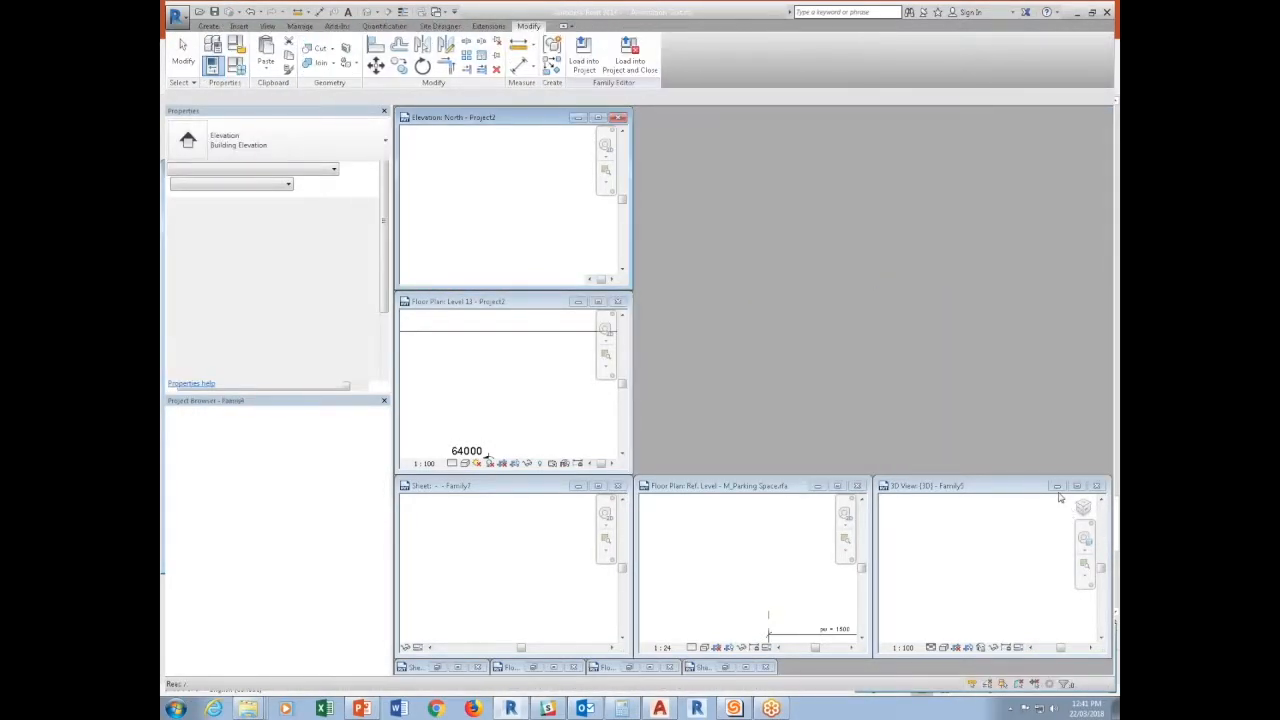
left_click(1057, 485)
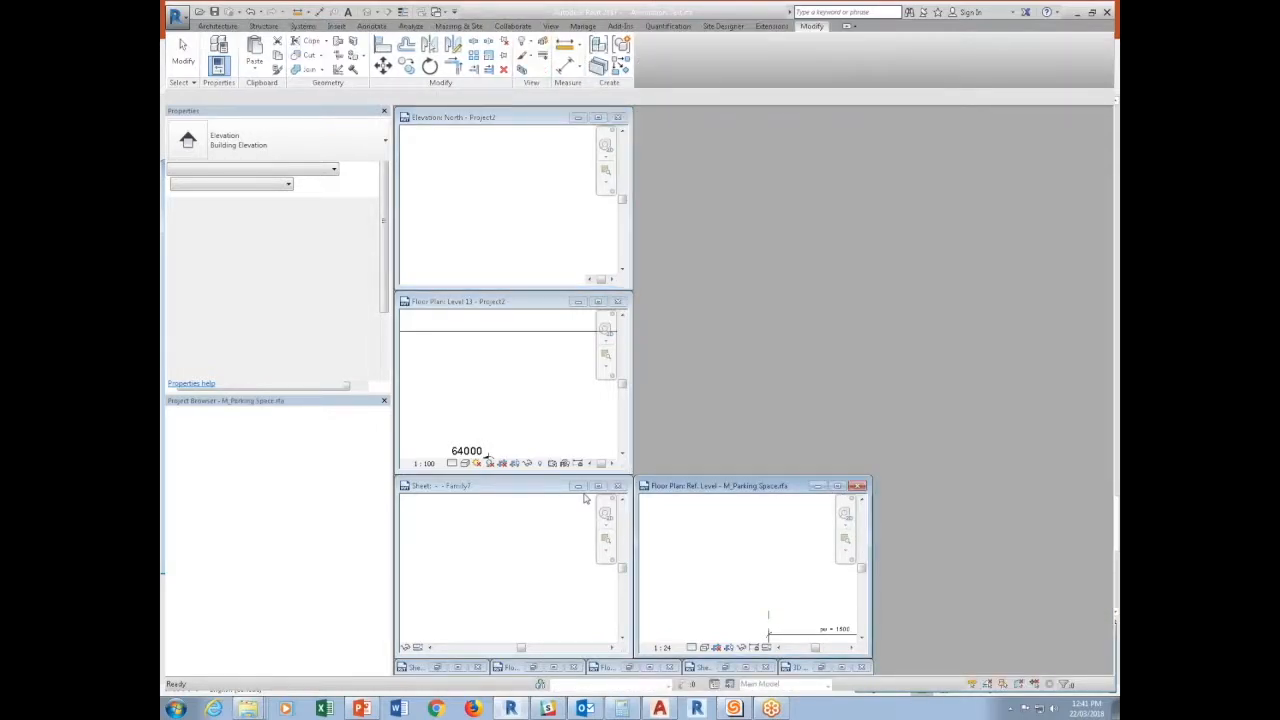
left_click(817, 485)
left_click(578, 486)
left_click(558, 397)
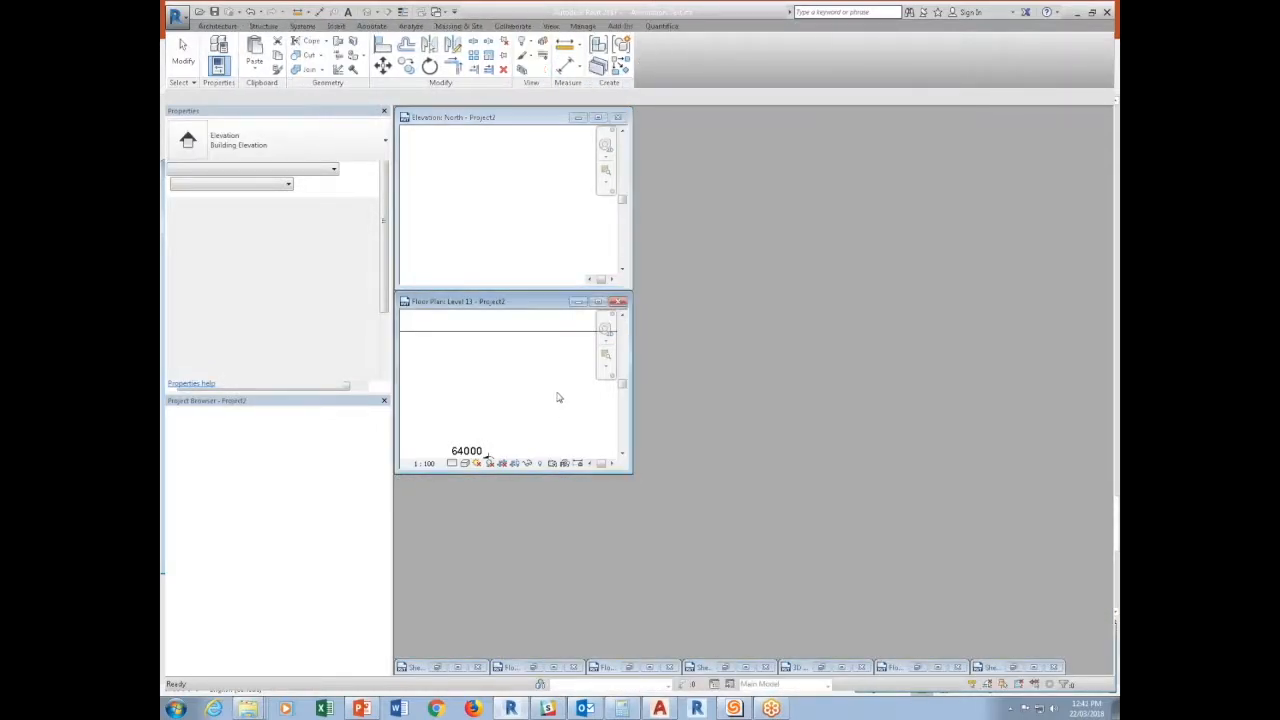
key("w")
key("t")
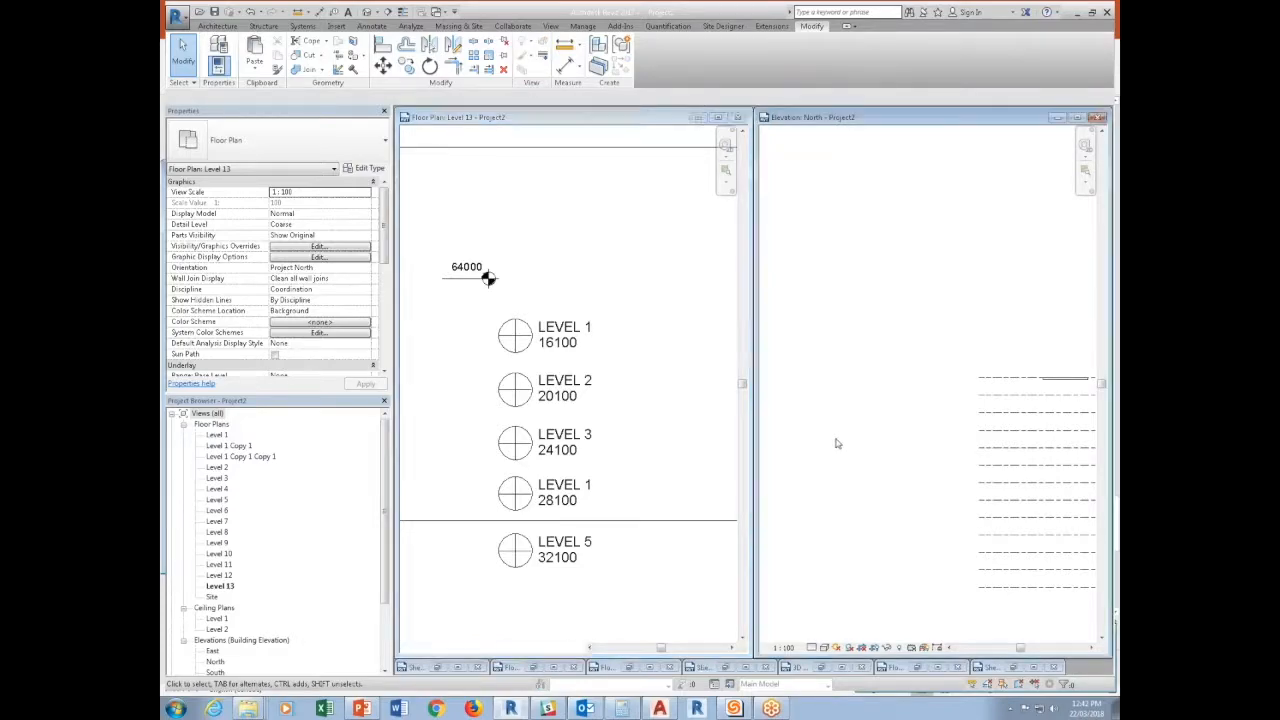
Select all the building levels in the North elevation and move them up by about 16000 mm.
middle_click_drag(940, 493, 817, 477)
scroll(845, 470, "down", 2)
left_click_drag(901, 559, 857, 355)
left_click(843, 569)
left_click_drag(843, 572, 832, 310)
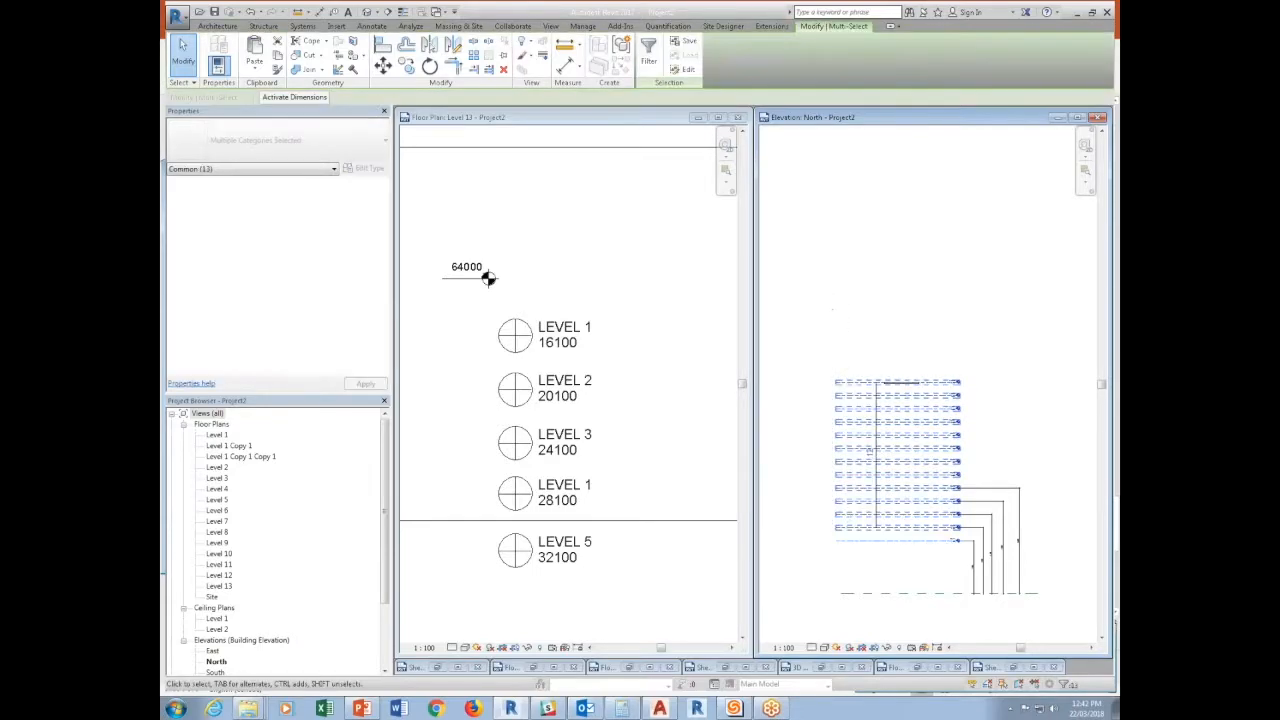
left_click(383, 65)
left_click(888, 475)
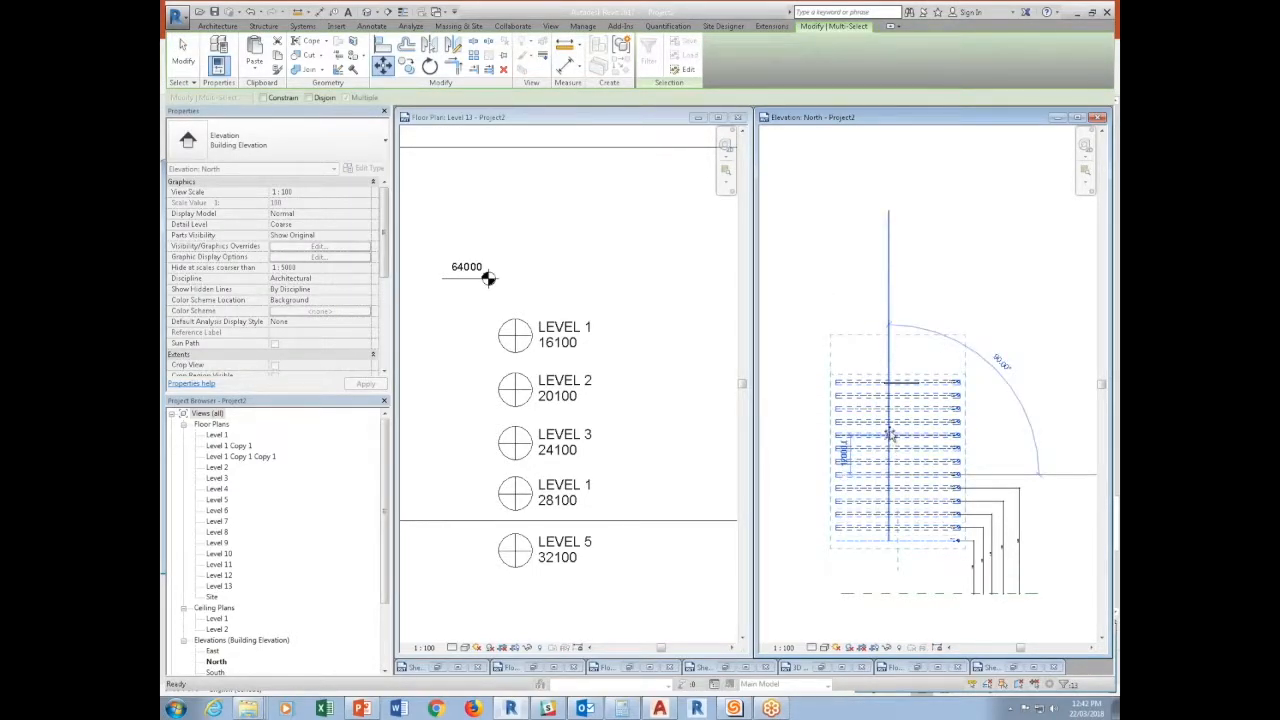
left_click(889, 433)
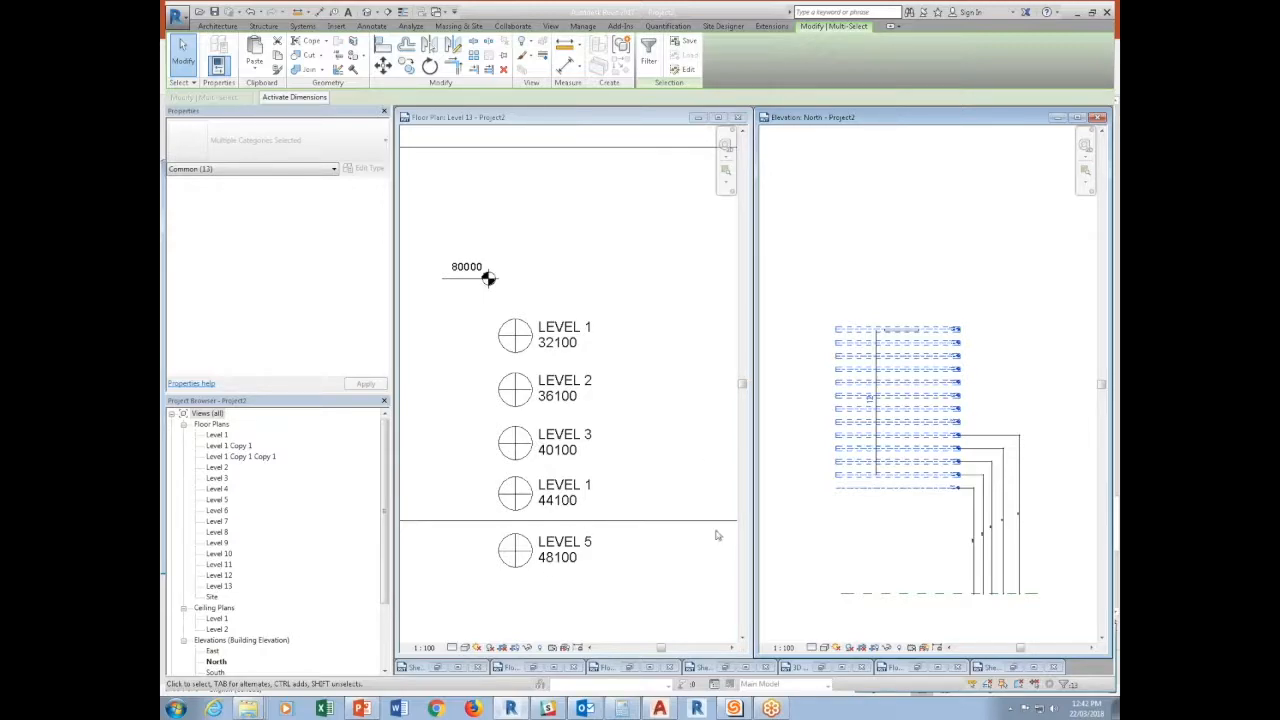
Move the selected levels in the North elevation down by about 23000 mm.
left_click(383, 65)
left_click(917, 475)
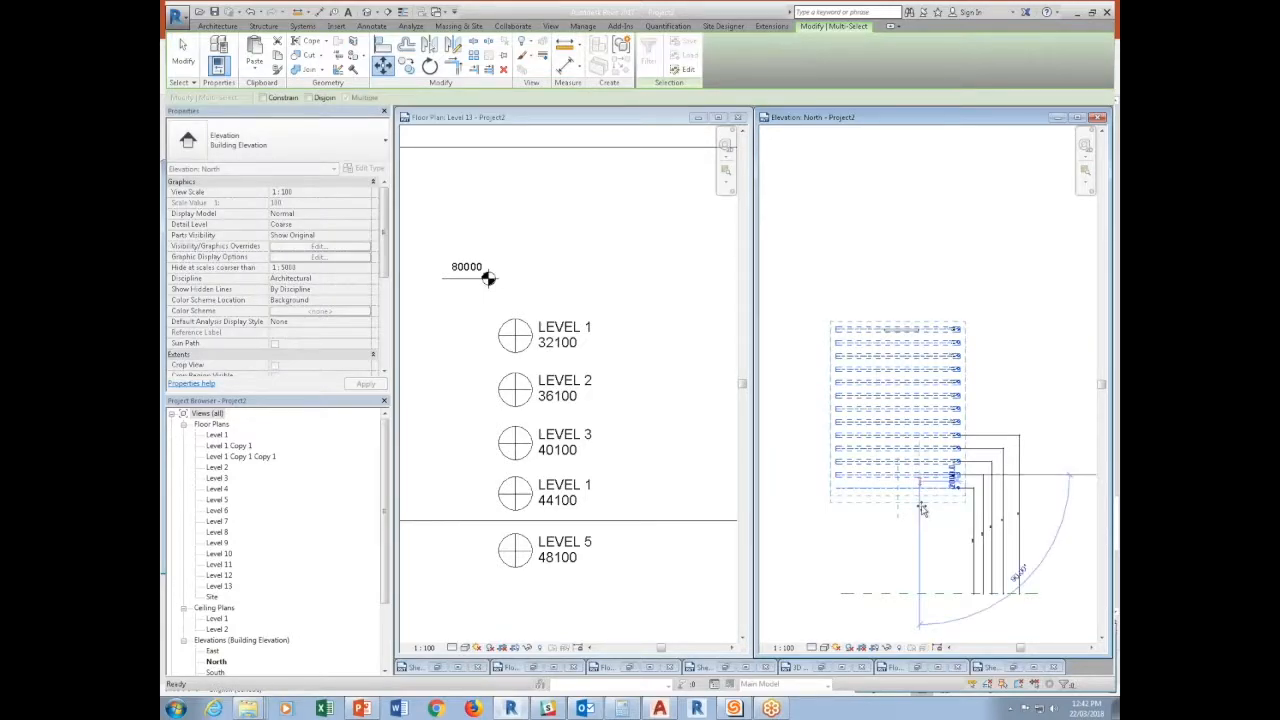
left_click(917, 552)
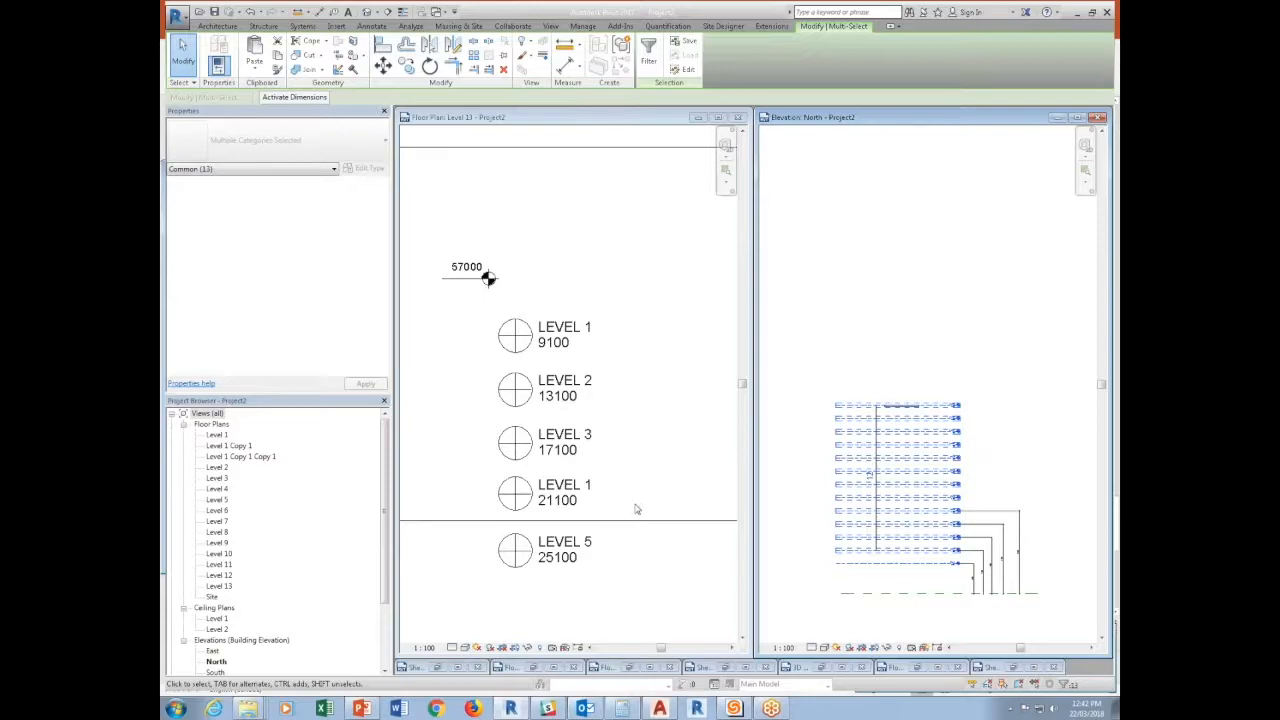
Set the Drop Value of the Level 1 annotation in the Level 13 plan to -100.
left_click(659, 271)
left_click(560, 342)
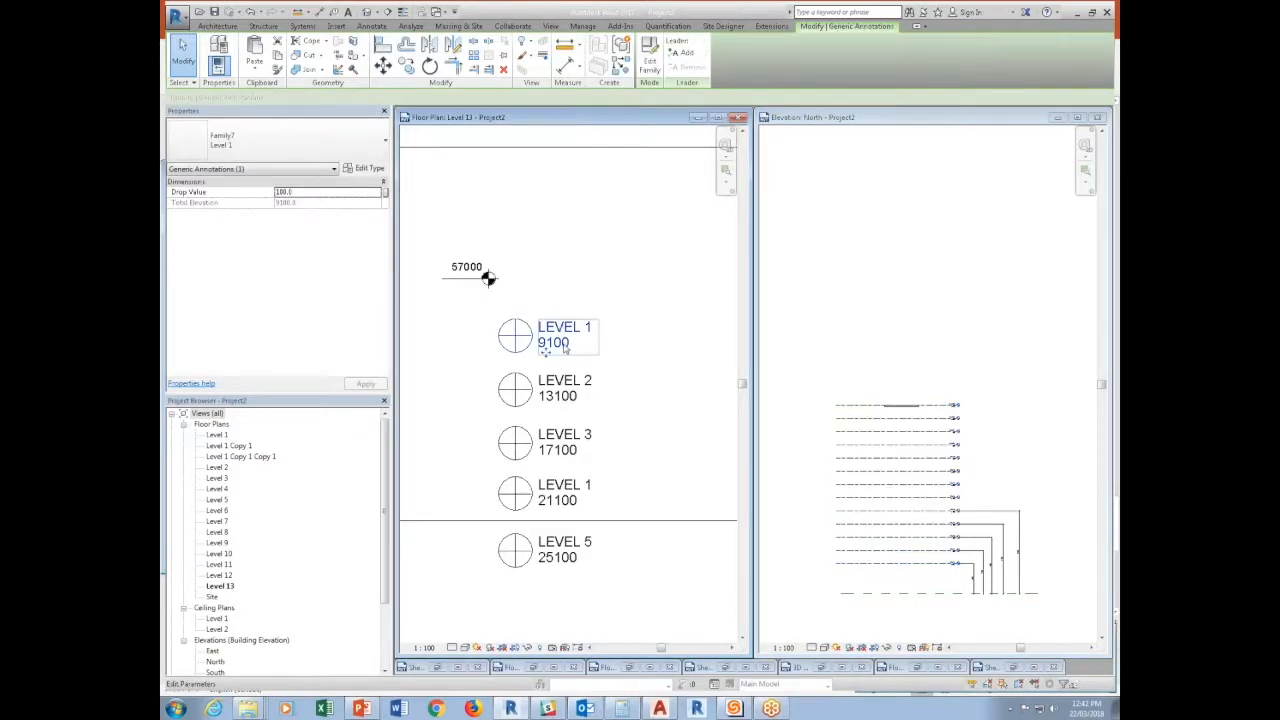
left_click(306, 193)
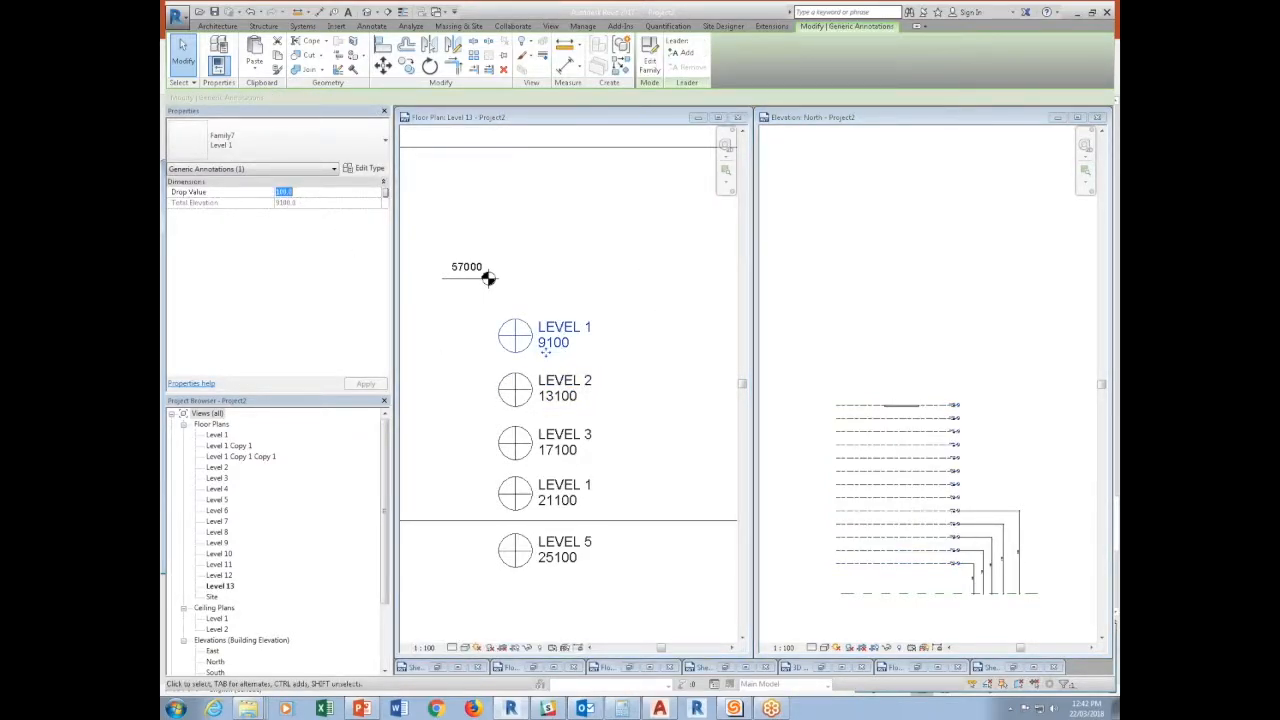
type("-100")
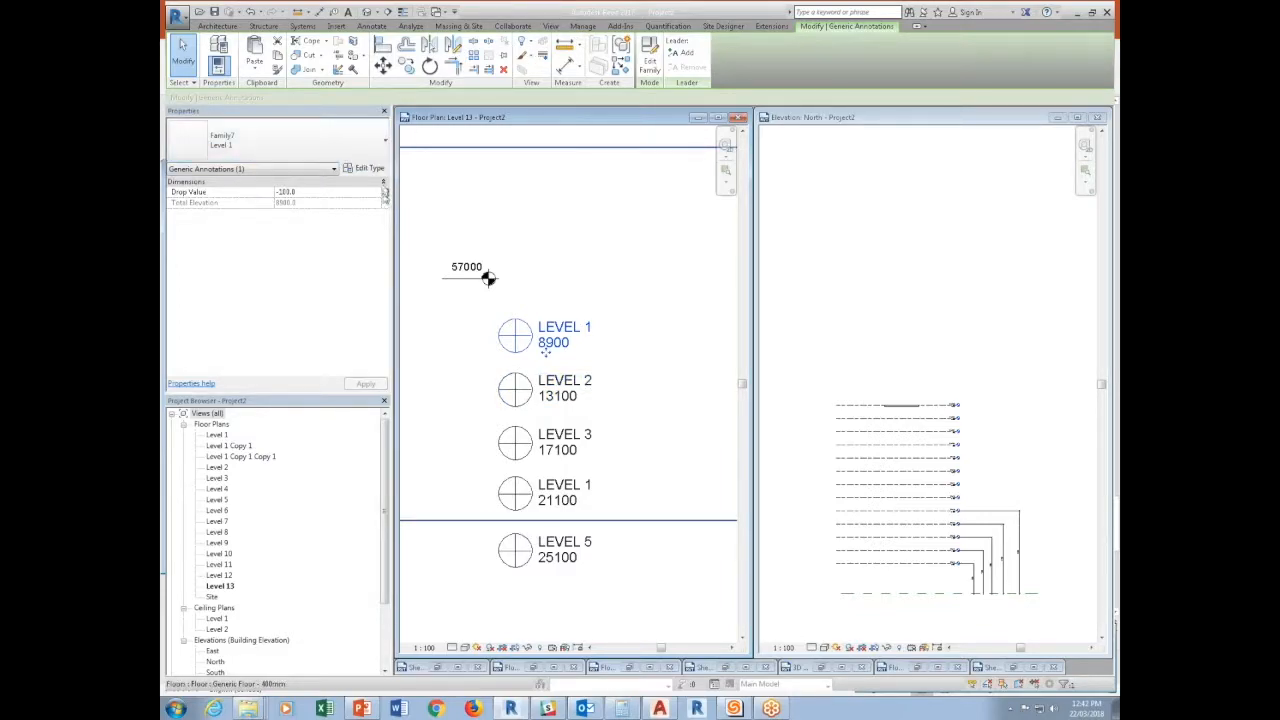
key("Escape")
left_click(585, 28)
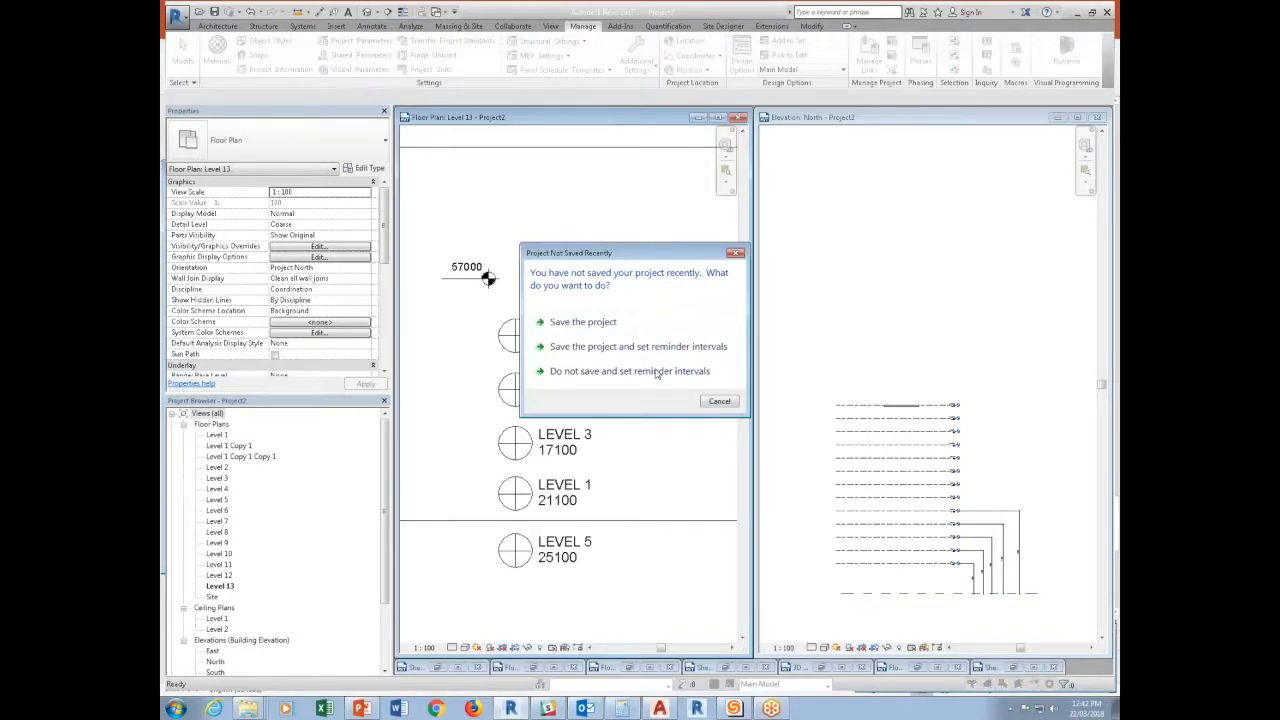
left_click(718, 403)
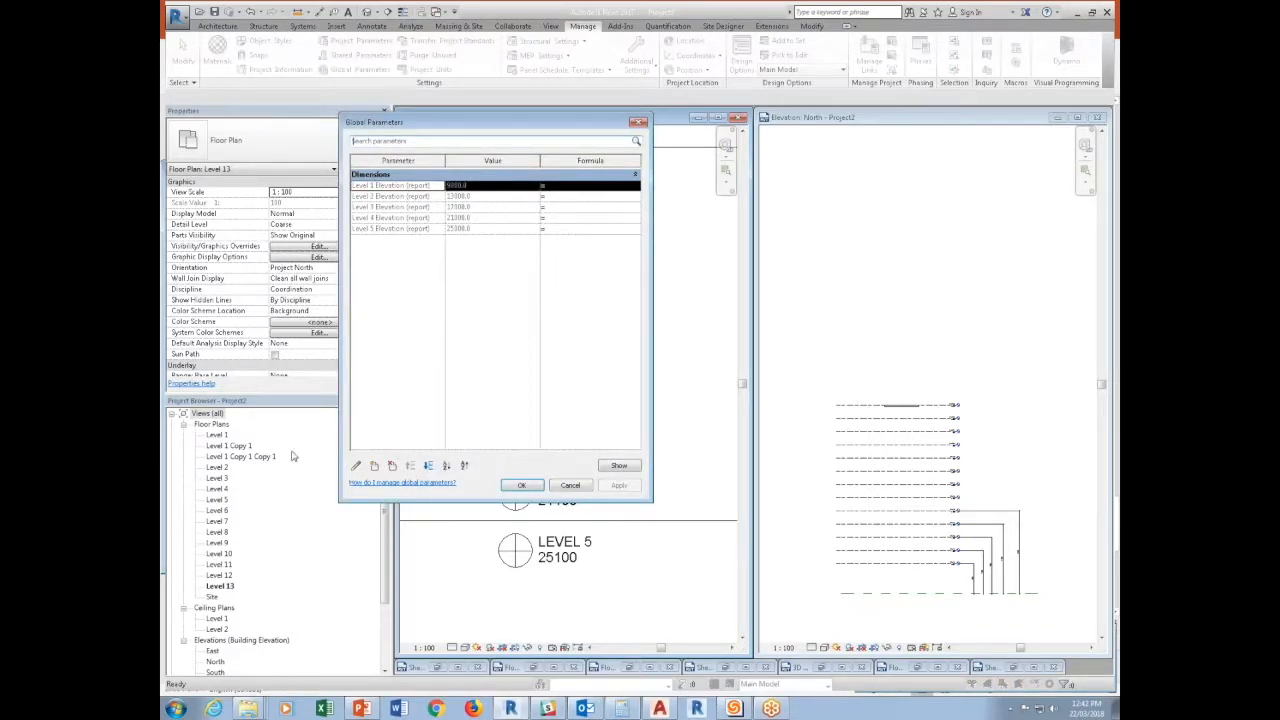
left_click(357, 467)
left_click_drag(546, 322, 381, 316)
type("Curb Height")
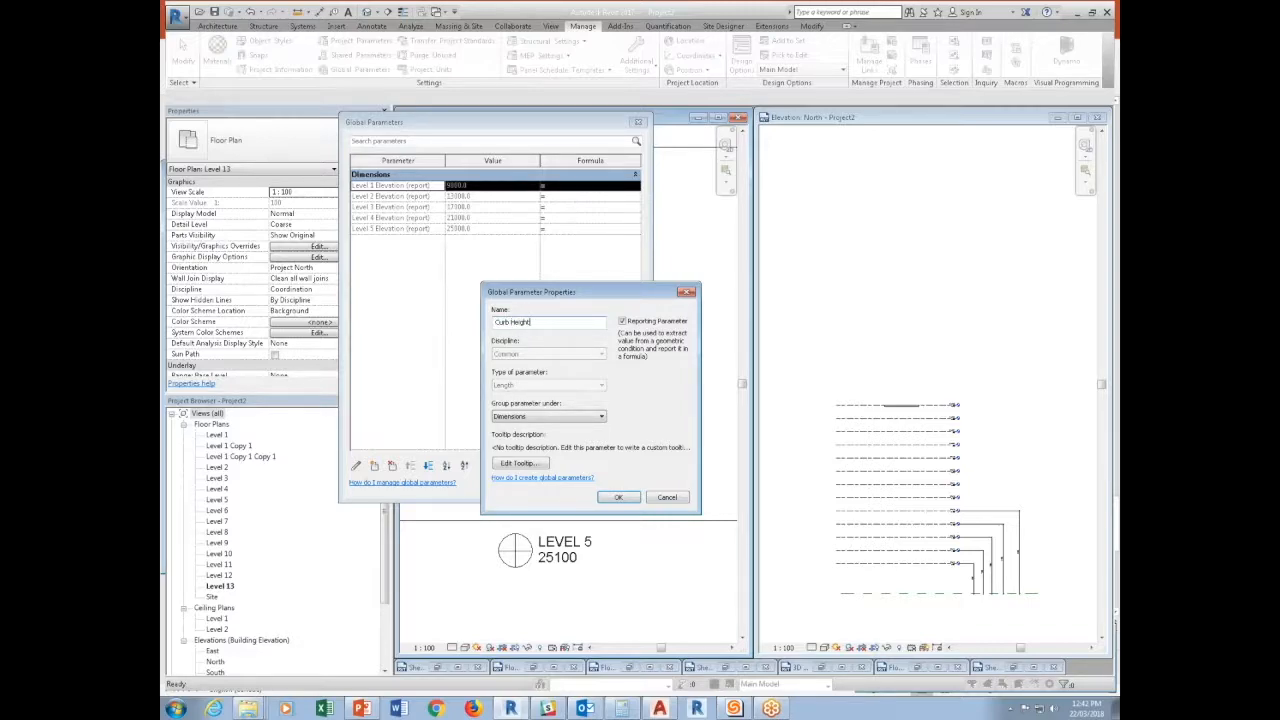
key("Return")
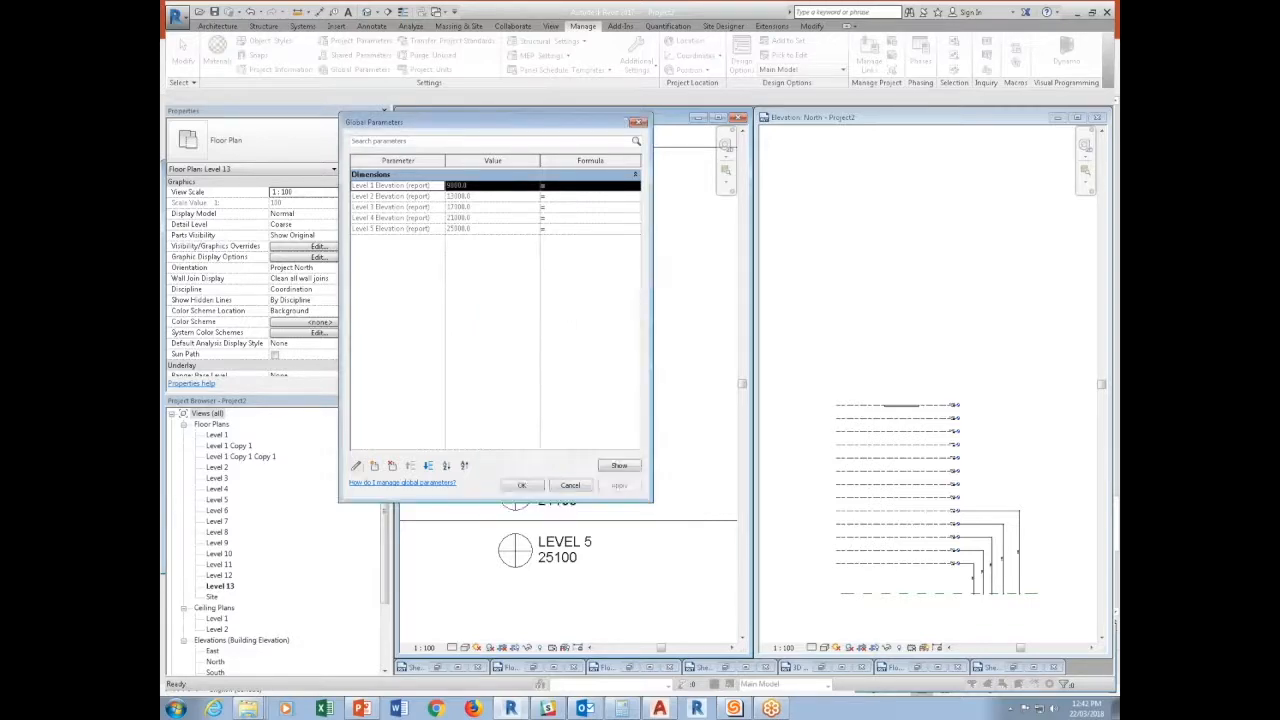
left_click(567, 486)
Create a length global parameter named Curb Height and set its value to 304.8.
left_click(337, 72)
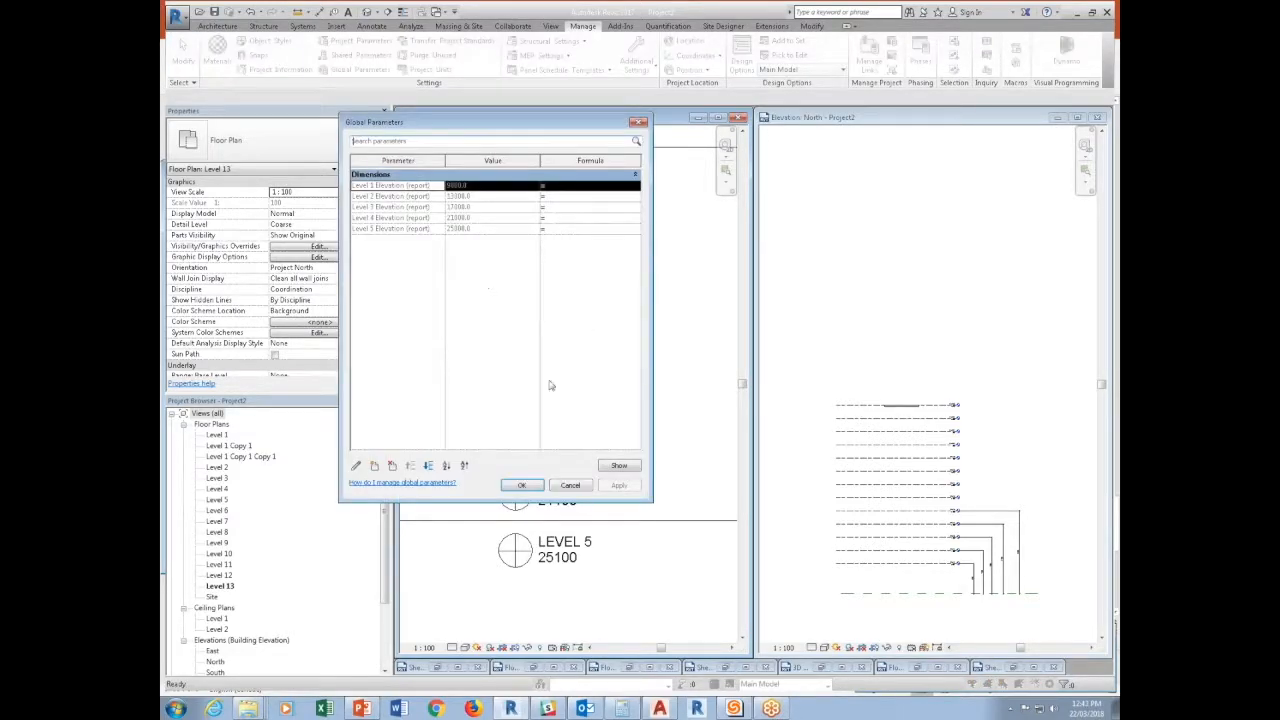
left_click(373, 467)
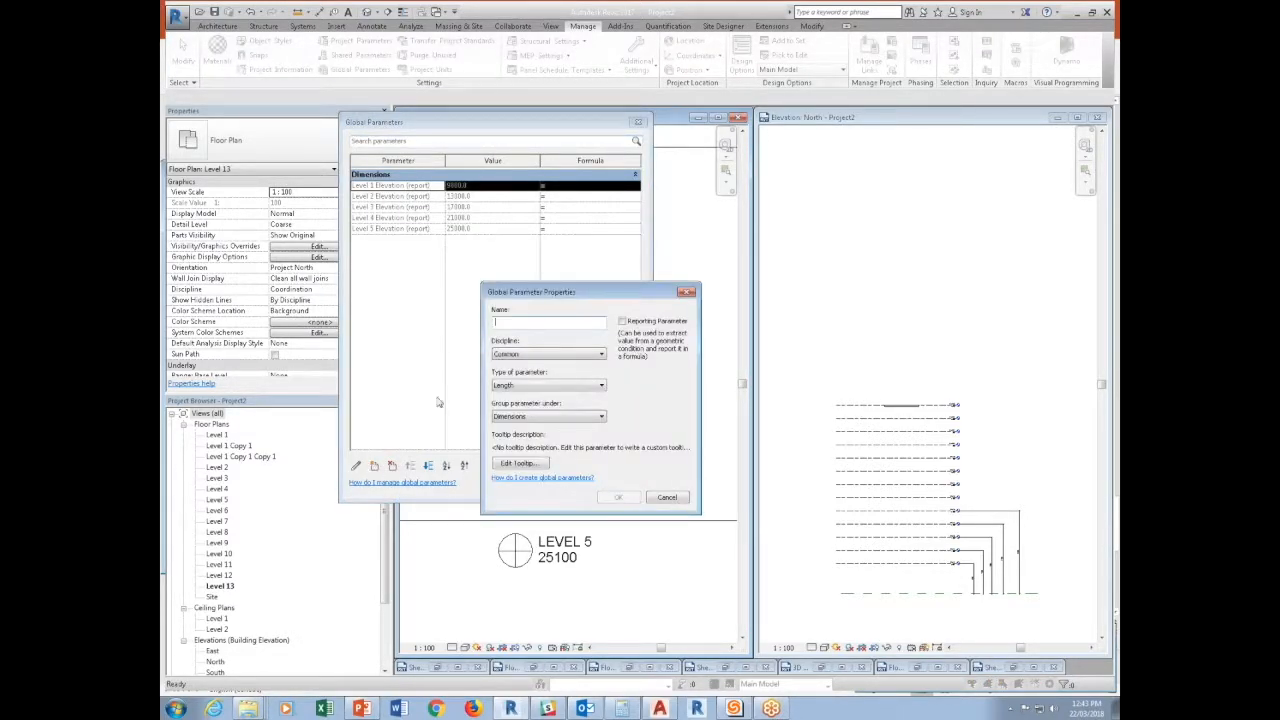
type("Curb Height")
left_click(622, 499)
left_click(470, 243)
type("304.8")
key("Tab")
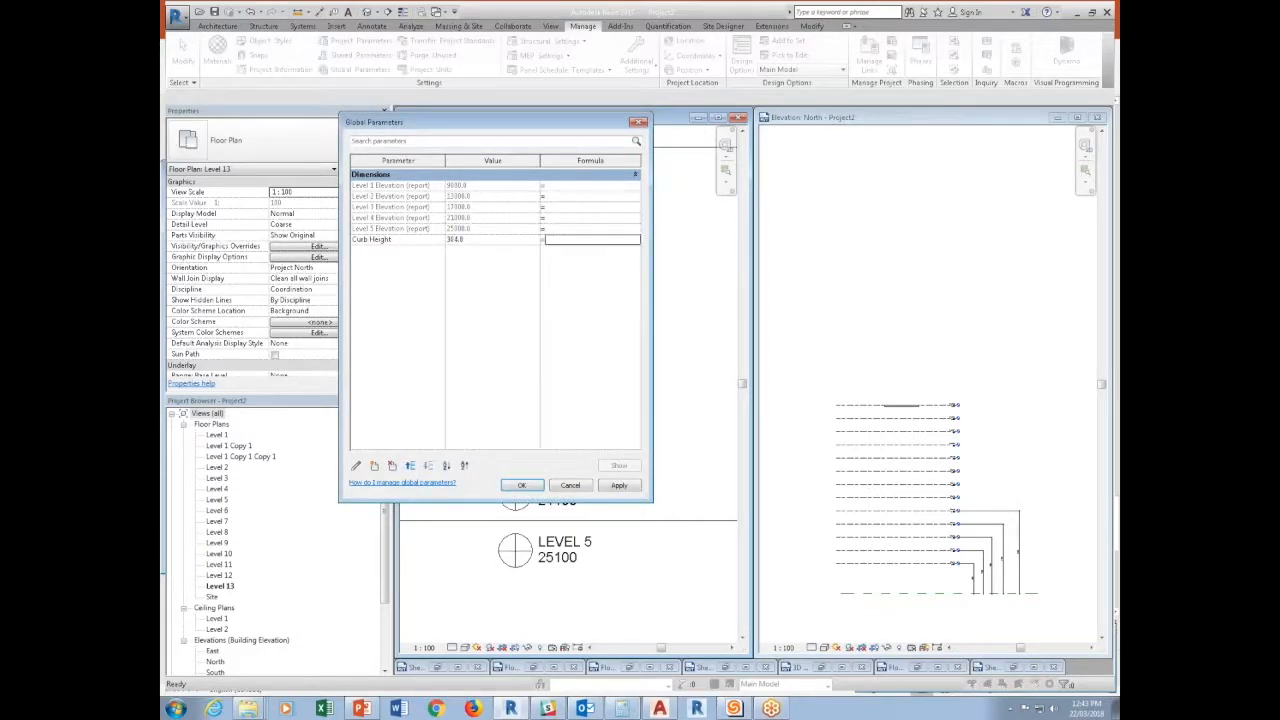
Add a length global parameter named Drainage Elevation with a value of -4" and accept the global parameters.
left_click(374, 466)
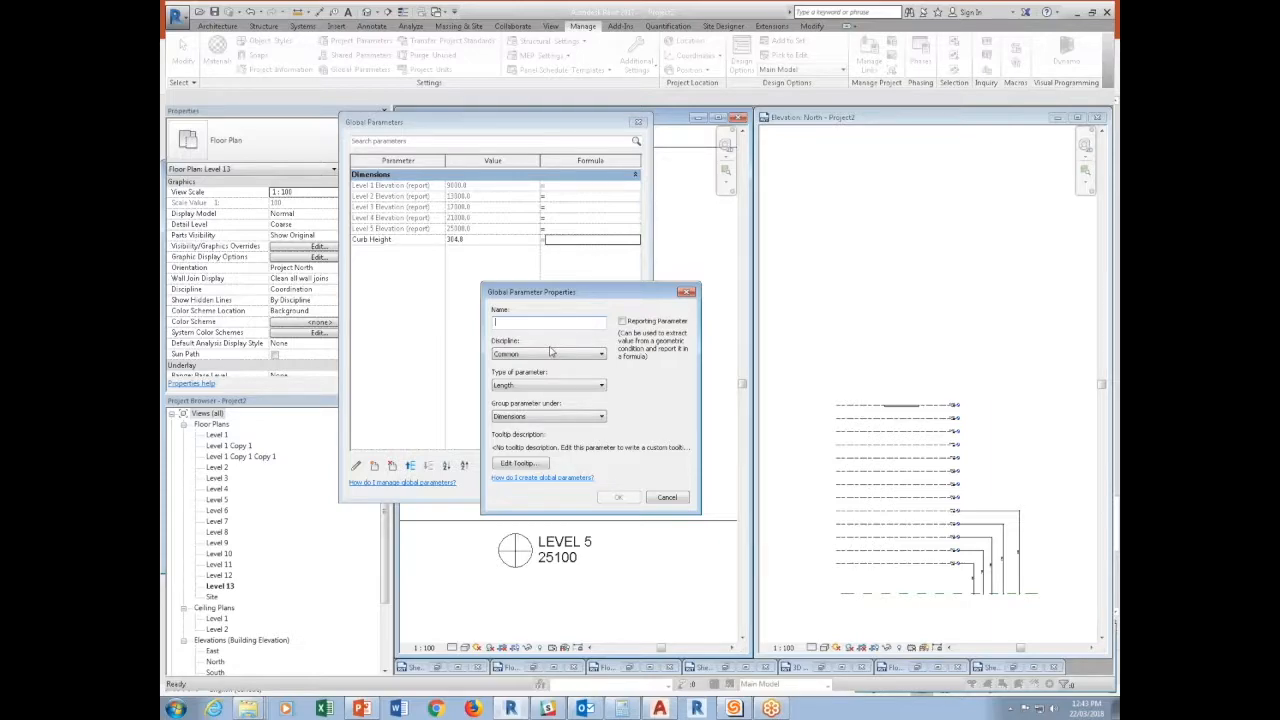
type("Drainage Elevation")
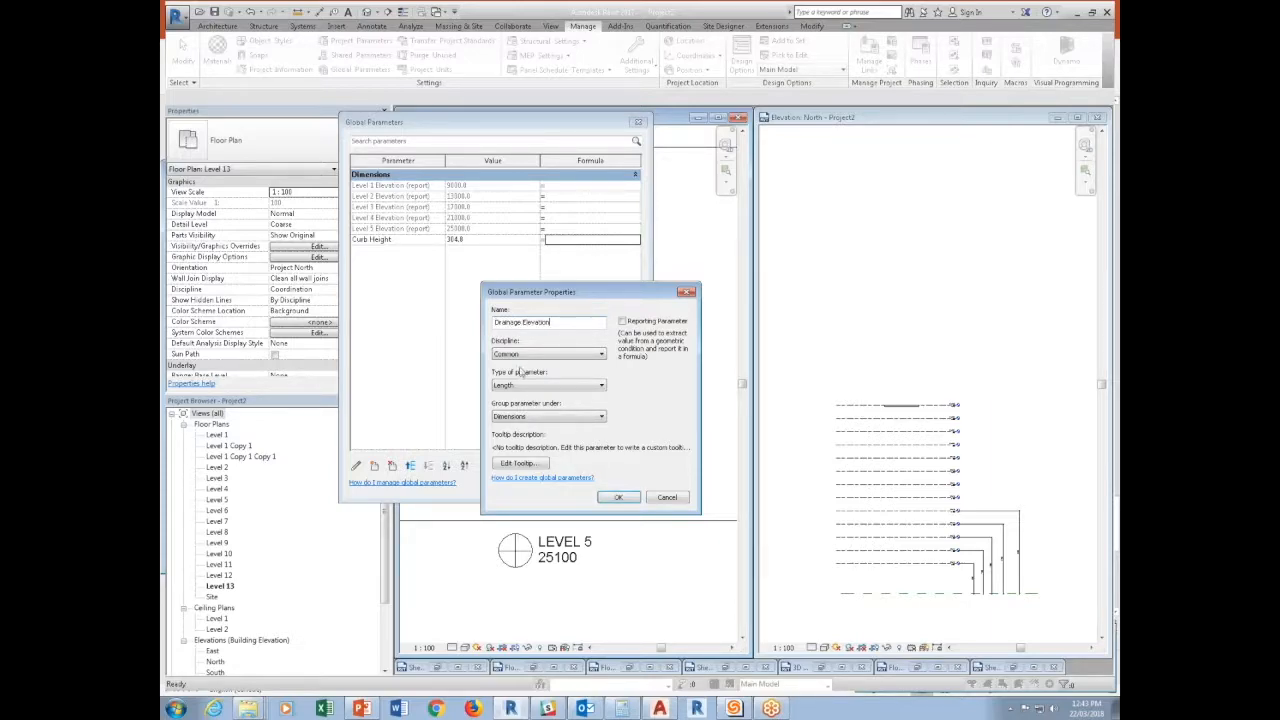
left_click(618, 497)
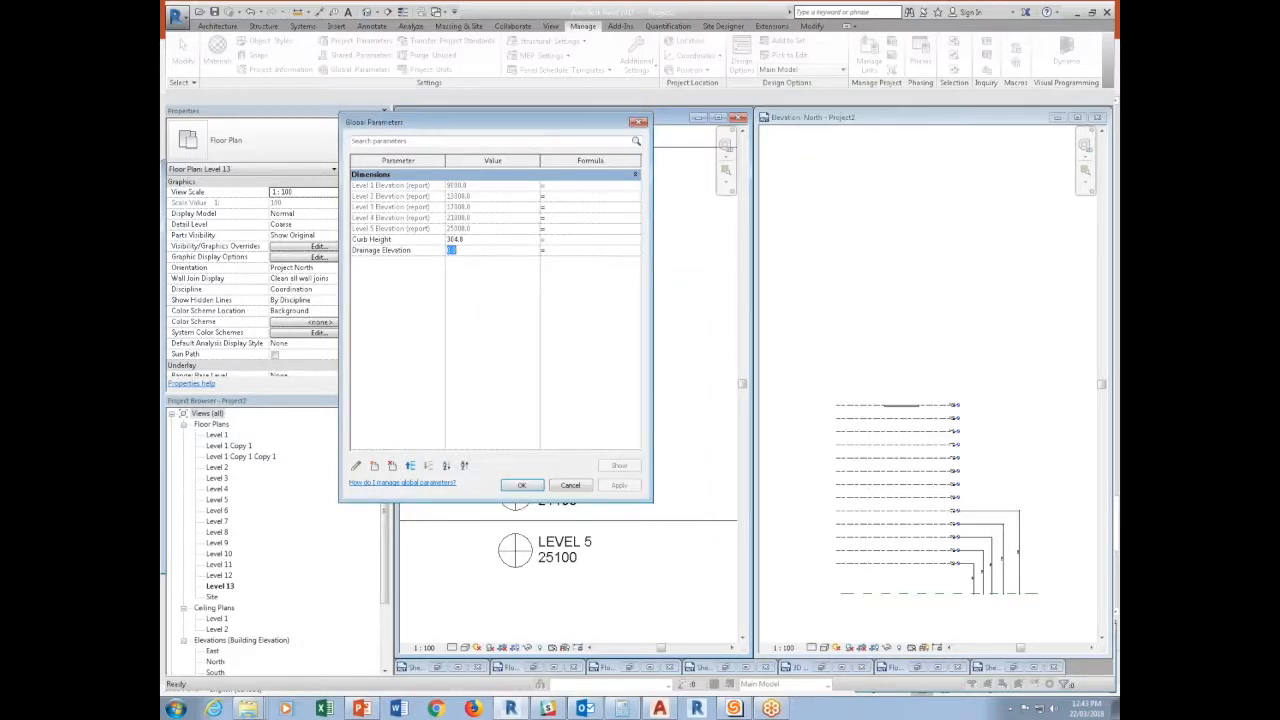
type("-4\"")
key("Tab")
left_click(521, 485)
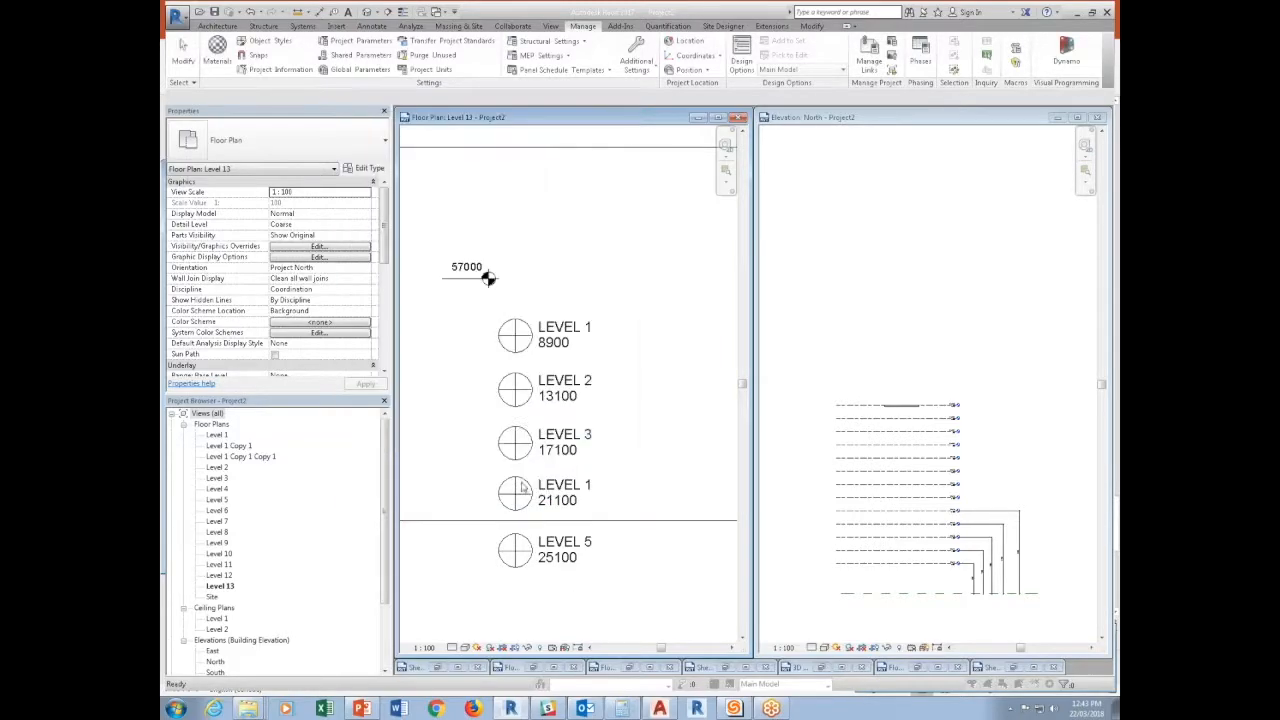
Move the Level 1 annotation above the spot elevation and associate its Drop Value with the Drainage Elevation global parameter.
left_click(552, 350)
left_click_drag(550, 356, 594, 258, "ctrl")
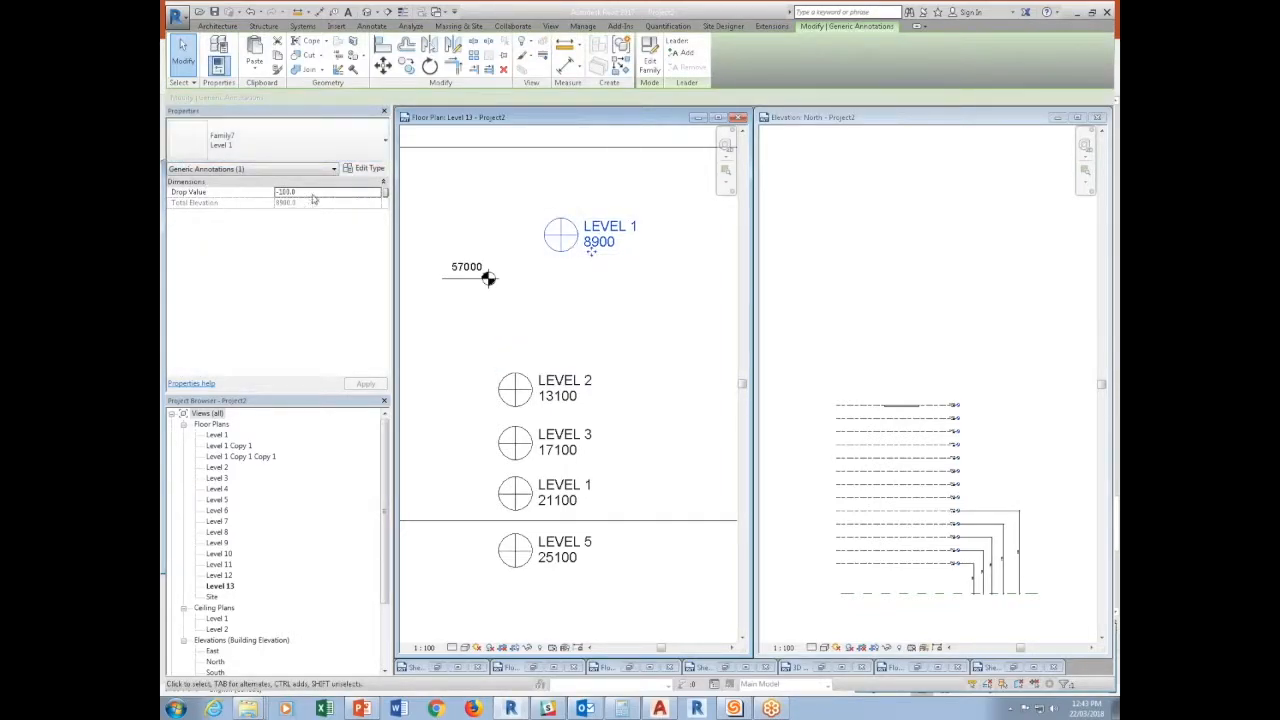
left_click(386, 193)
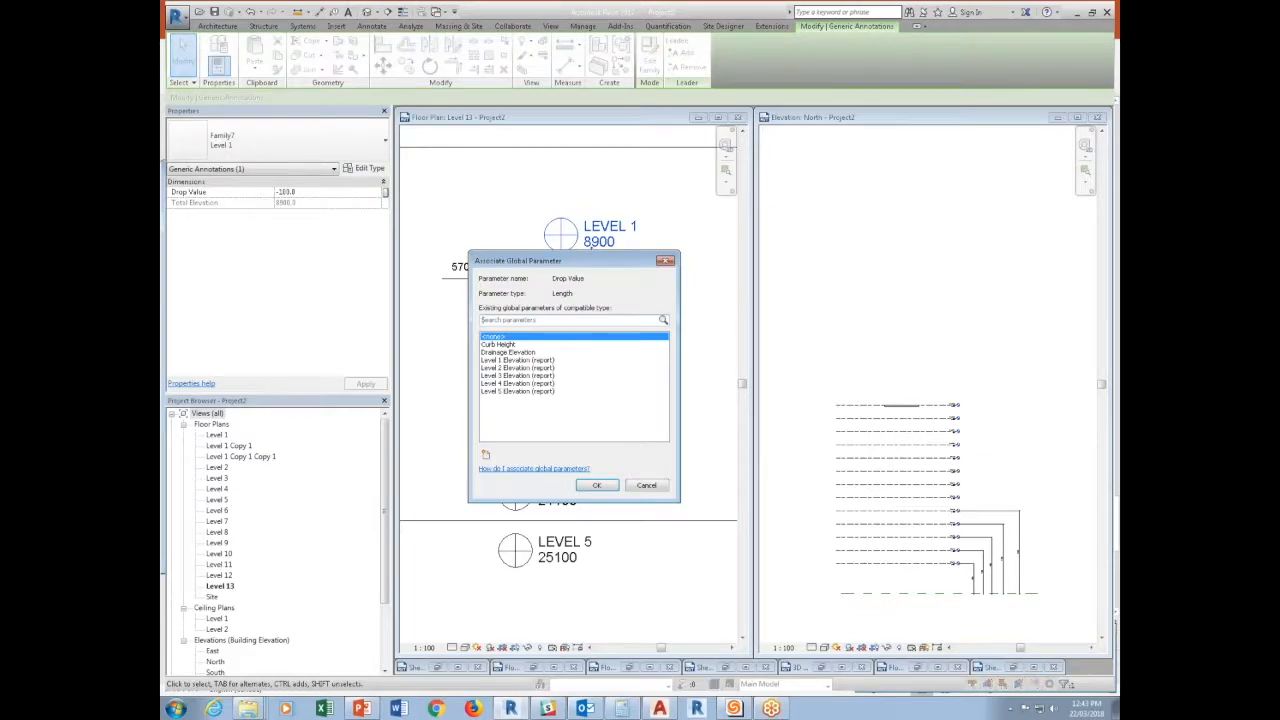
left_click(500, 344)
left_click(596, 485)
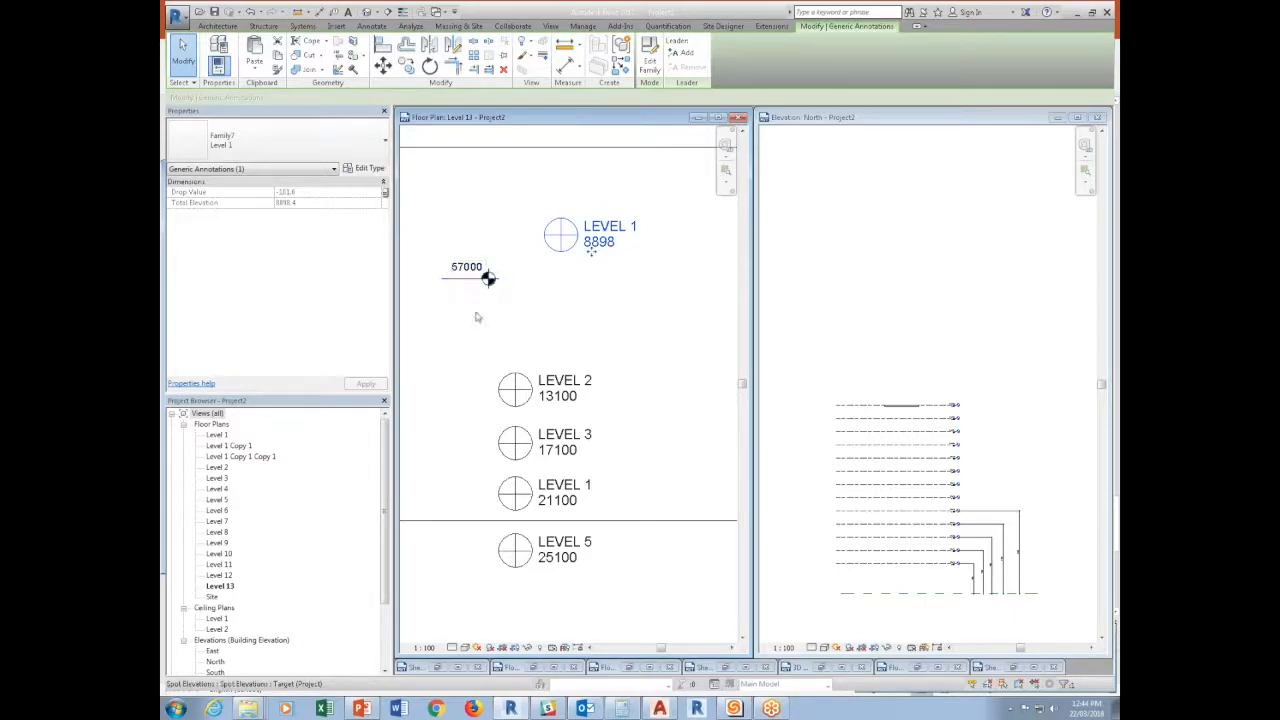
left_click(476, 317)
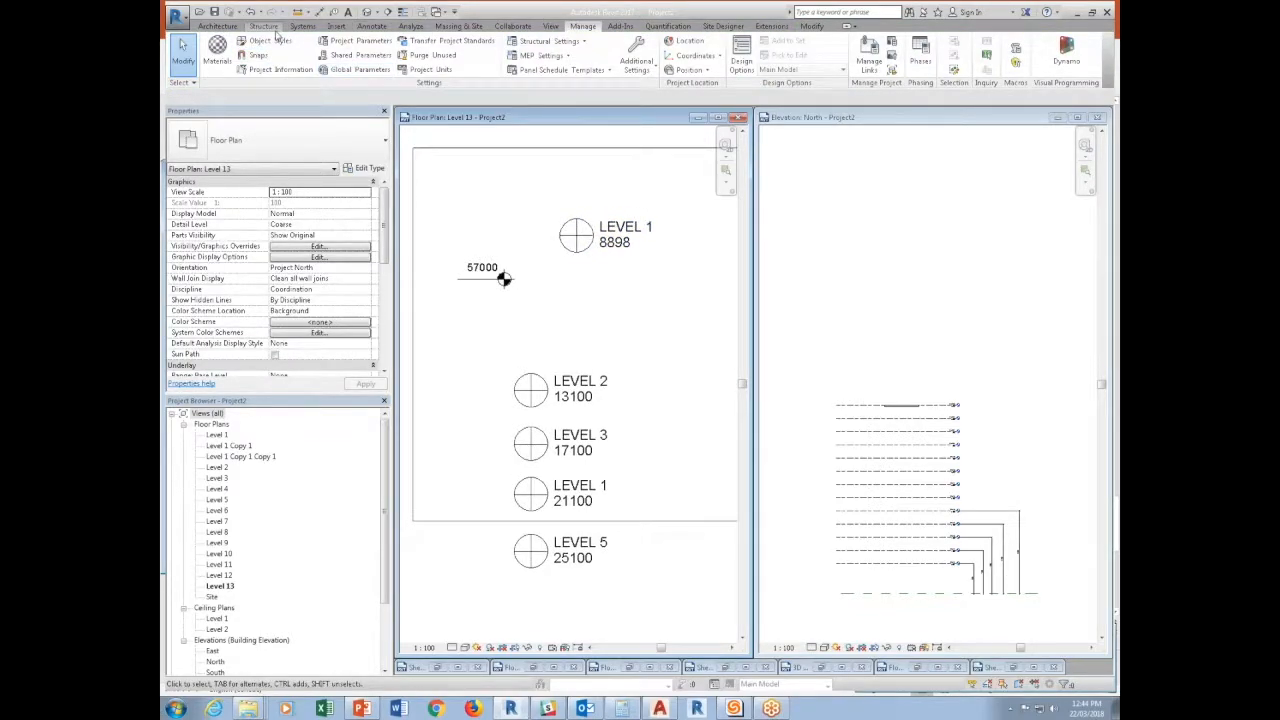
scroll(276, 32, "up", 9)
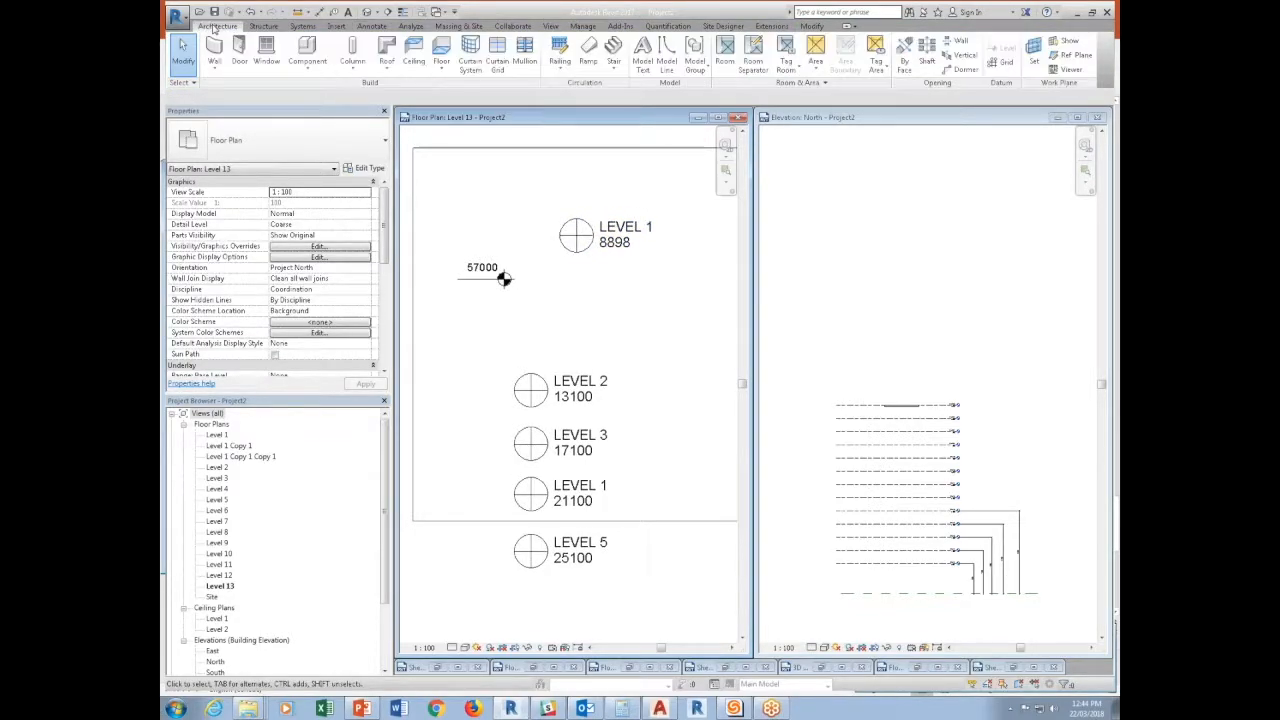
left_click(266, 28)
left_click(376, 28)
left_click(366, 44)
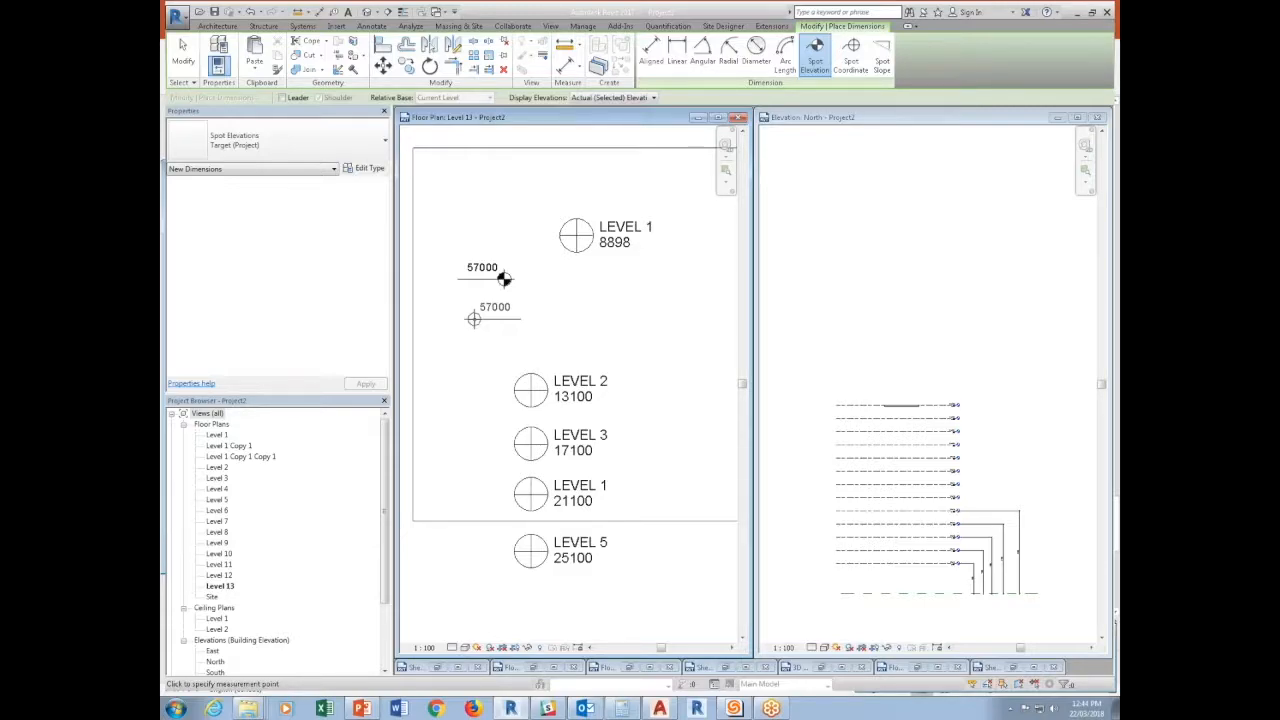
key("Escape")
key("Escape")
Copy the five level annotations from the Level 13 plan in place into the Level 2 plan and change them all to the Level 2 type.
scroll(610, 348, "down", 2)
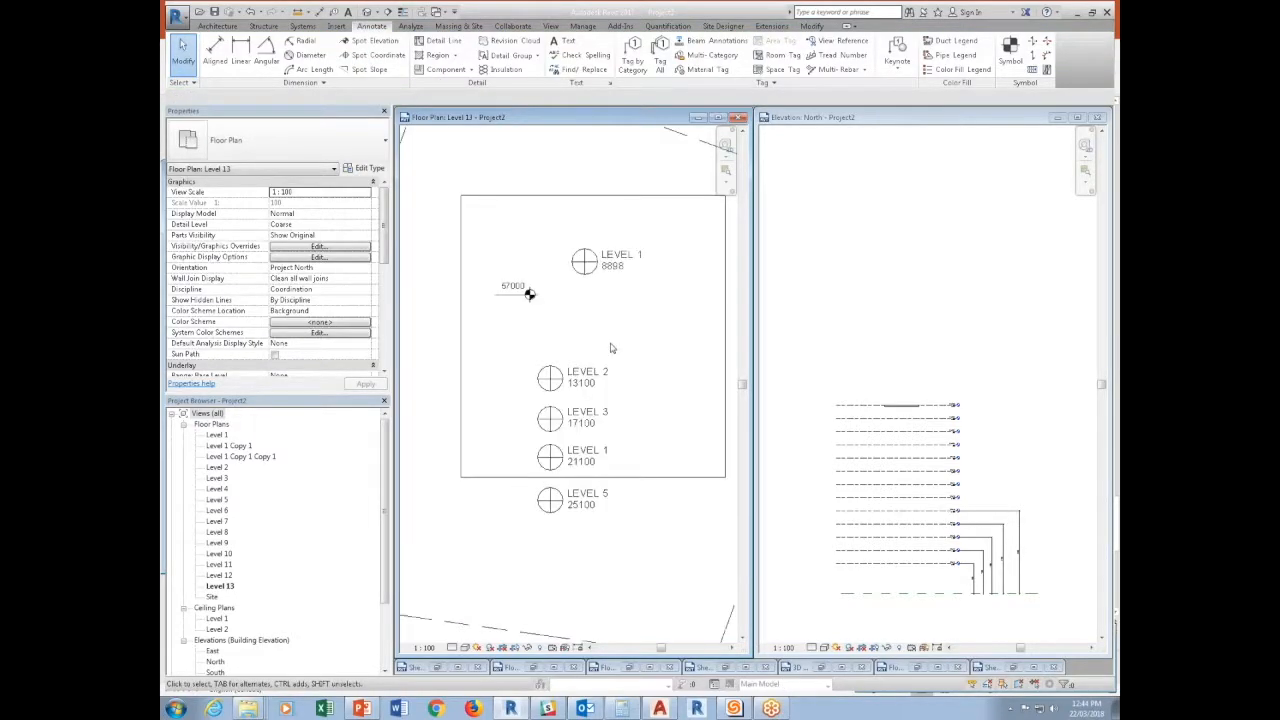
mouse_move(524, 532)
left_mouse_down()
mouse_move(600, 374)
mouse_move(640, 338)
left_mouse_up()
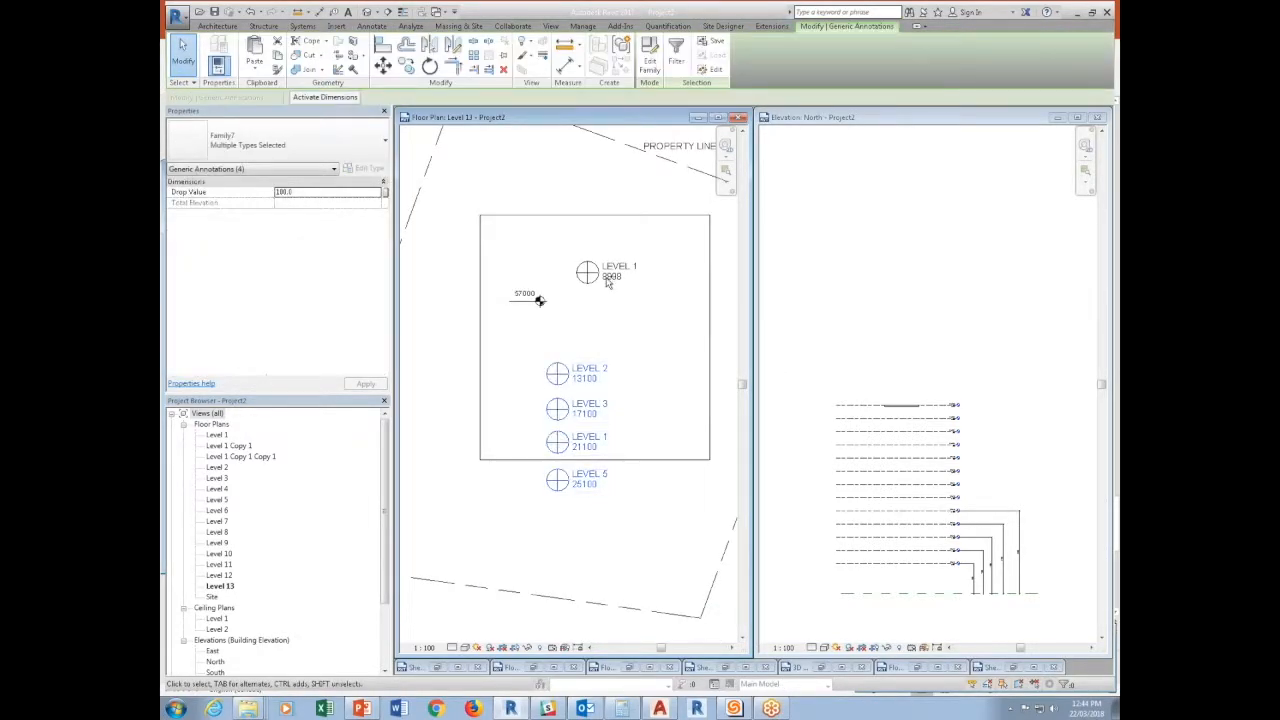
left_click(535, 298, "ctrl")
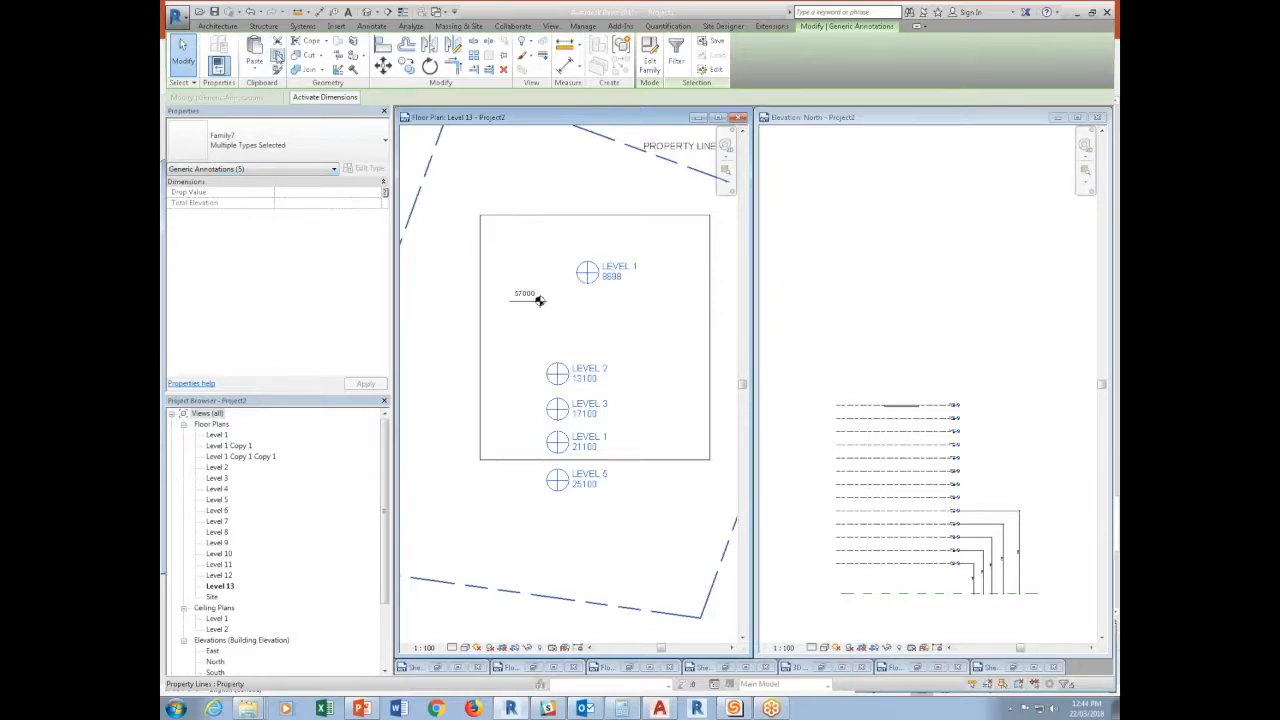
left_click(218, 467)
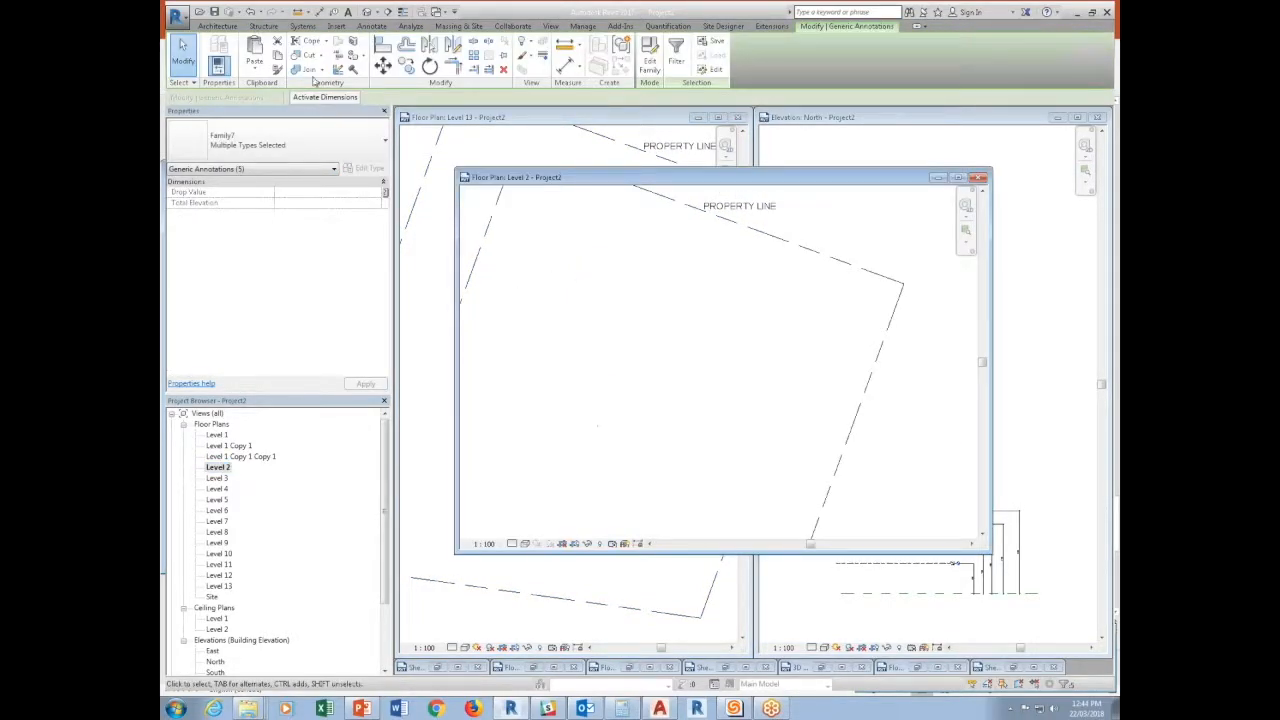
left_click(262, 64)
left_click(283, 167)
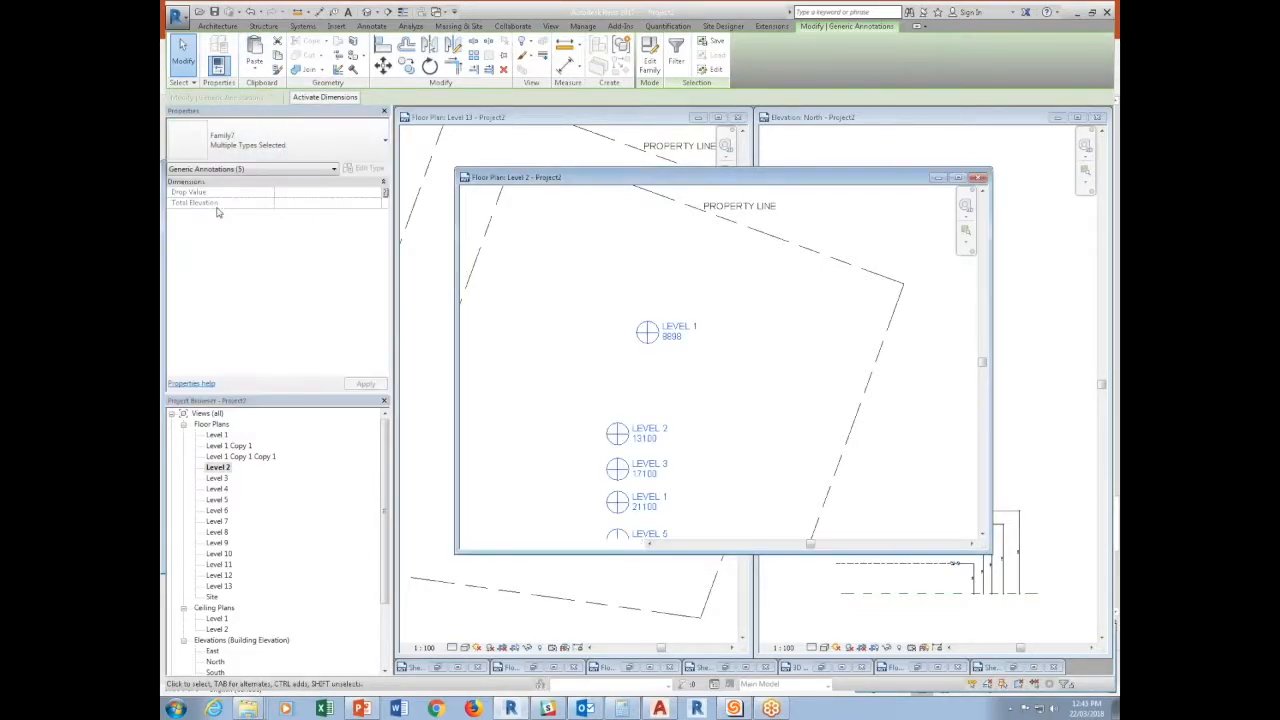
middle_click_drag(737, 419, 731, 384)
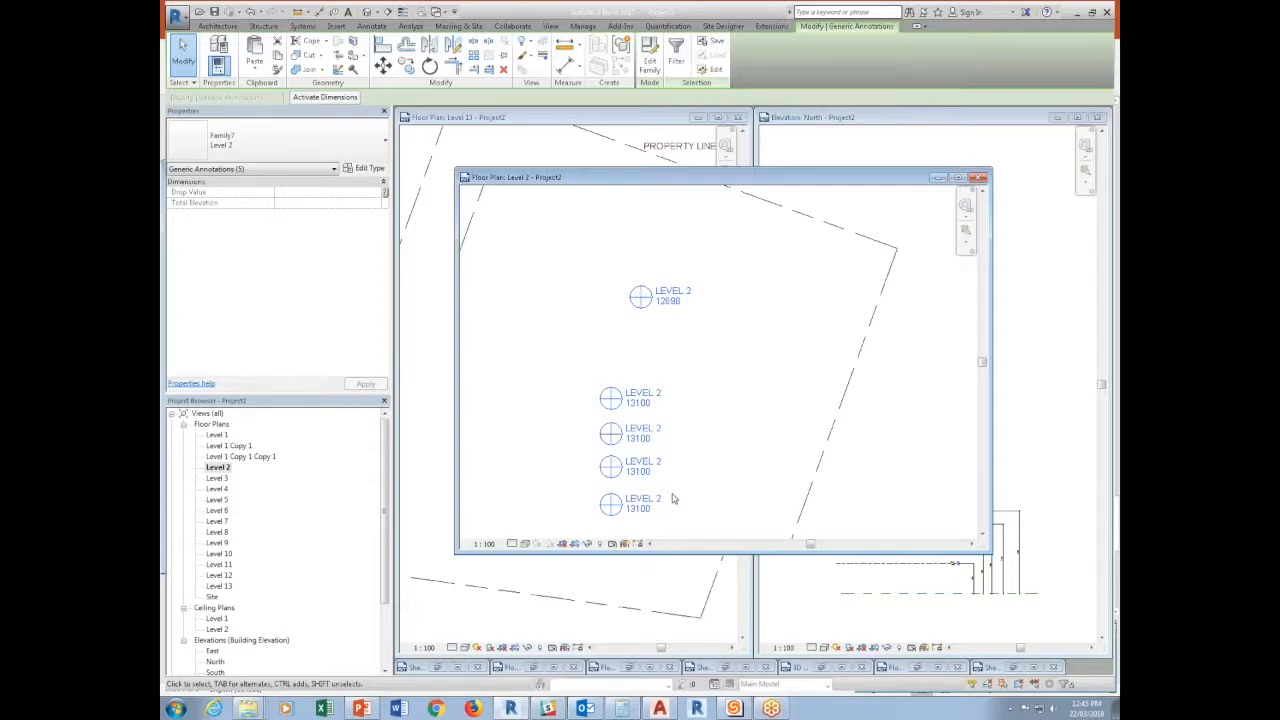
Group the five Level 2 annotations in the Level 2 plan into a detail group.
left_click(665, 300)
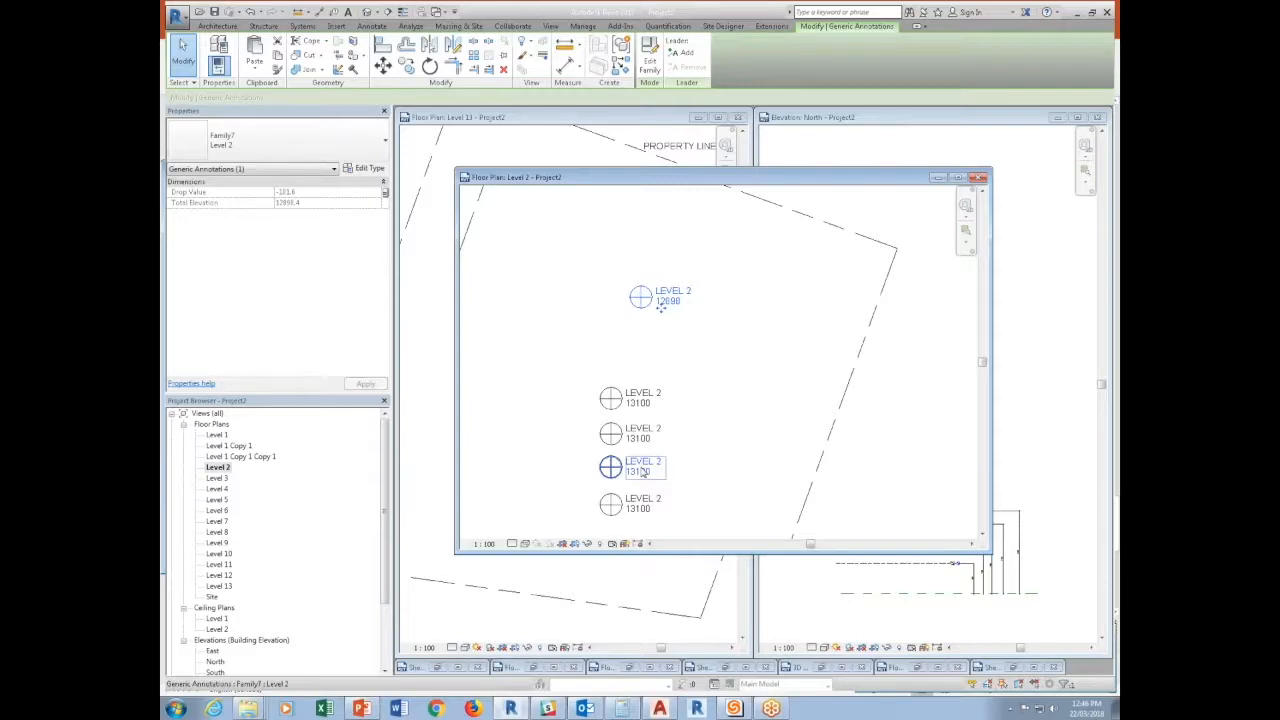
left_click(734, 394)
mouse_move(729, 281)
left_mouse_down()
mouse_move(574, 438)
mouse_move(568, 505)
left_mouse_up()
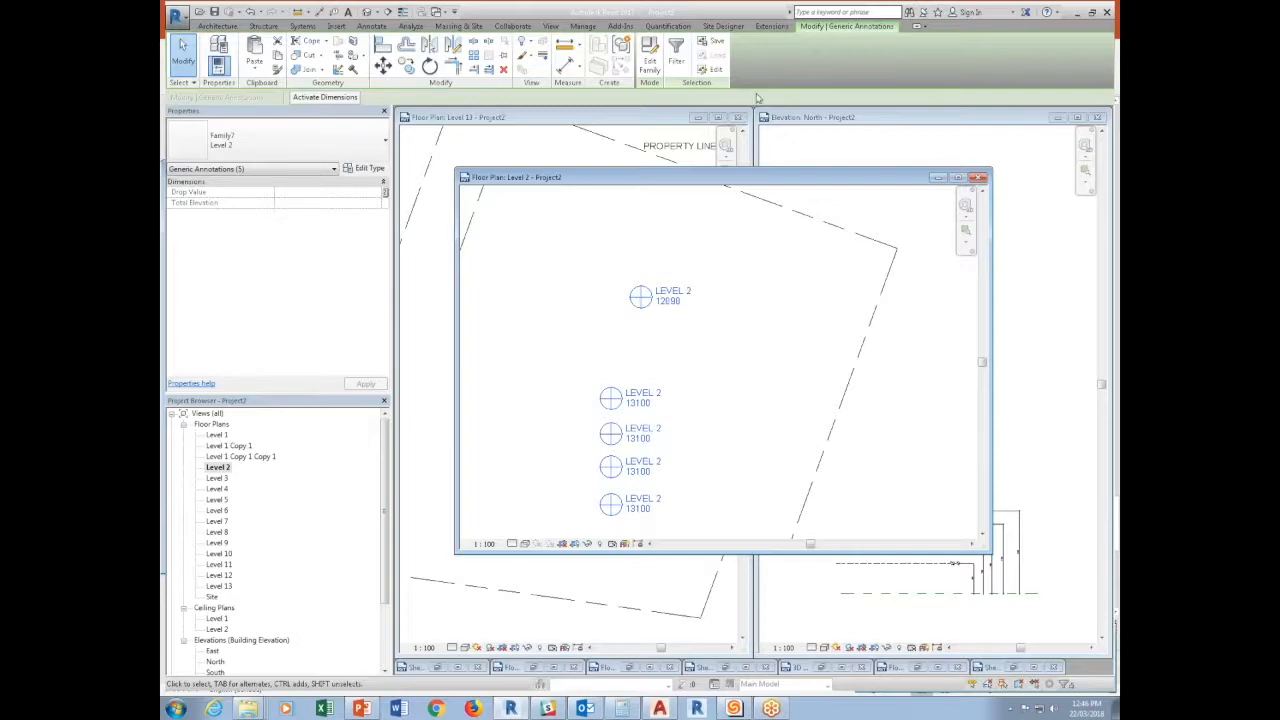
left_click(634, 44)
left_click(609, 381)
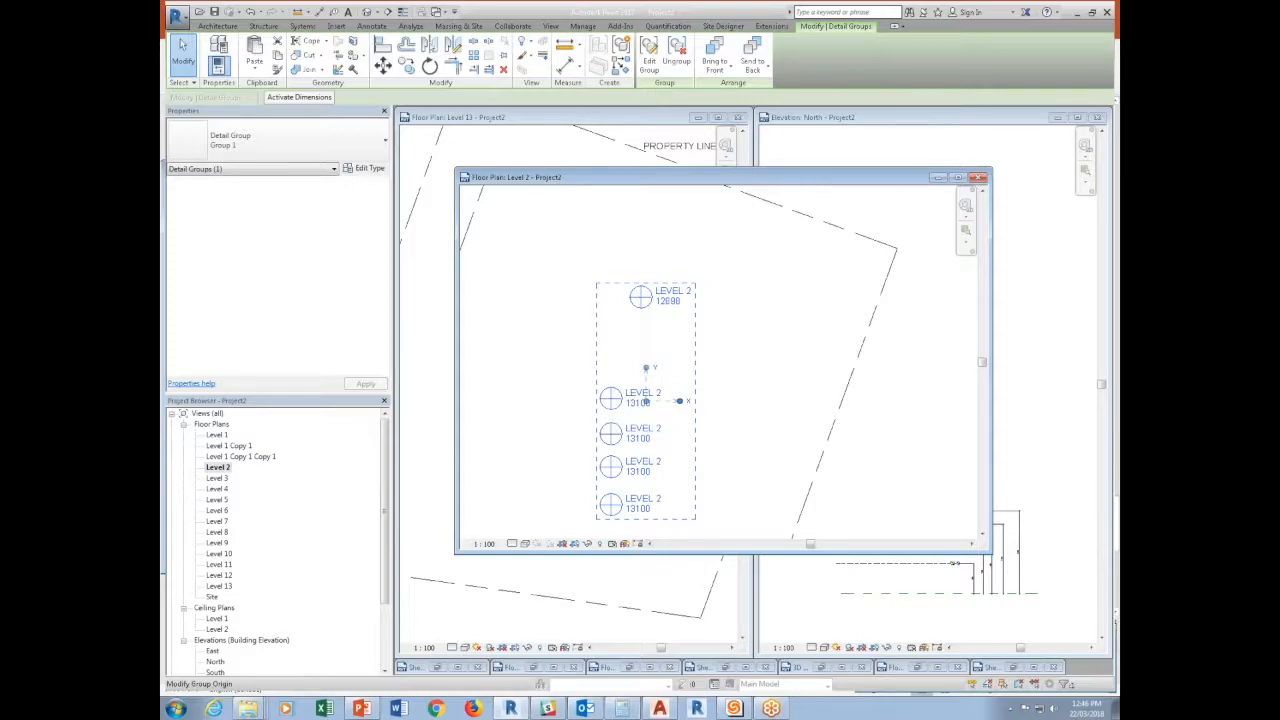
Find the new group among the project's detail groups.
left_click_drag(384, 548, 387, 638)
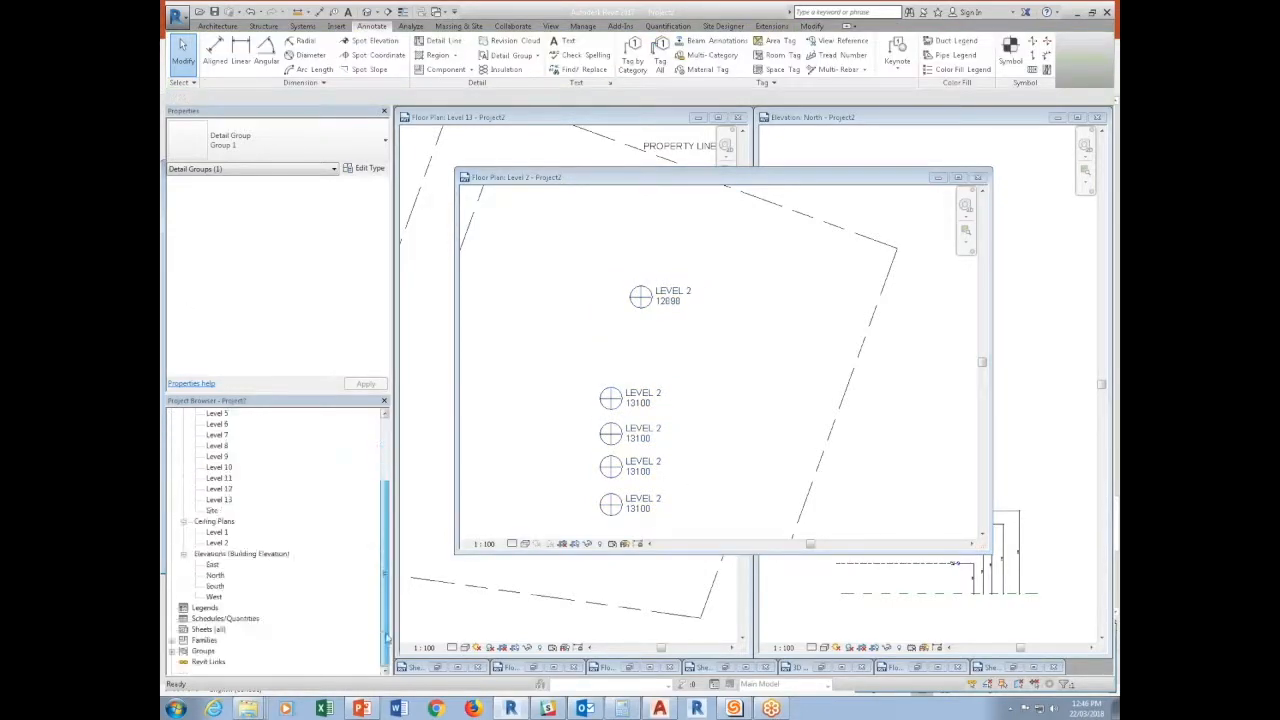
left_click(172, 651)
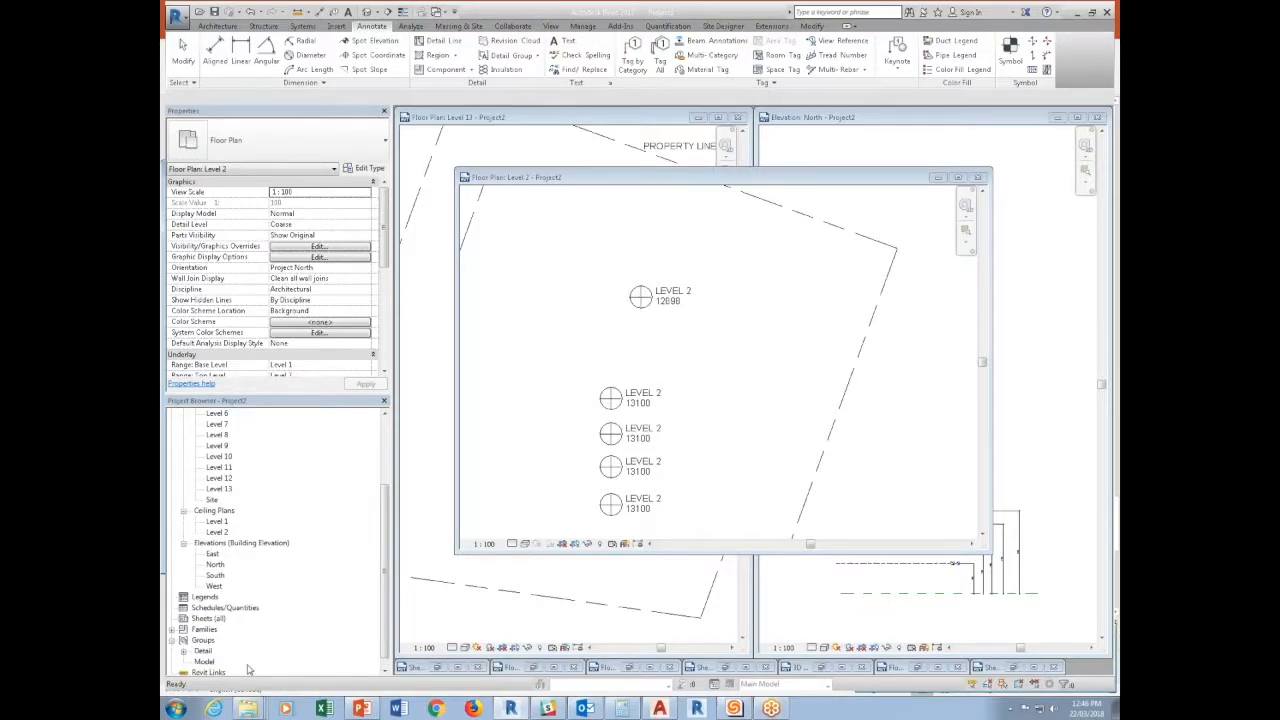
left_click(182, 651)
Sketch a closed four-sided detail-line outline beside the annotations, about 4000 wide with vertical sides about 1800 and 3400 high and a sloped upper edge.
left_click(217, 25)
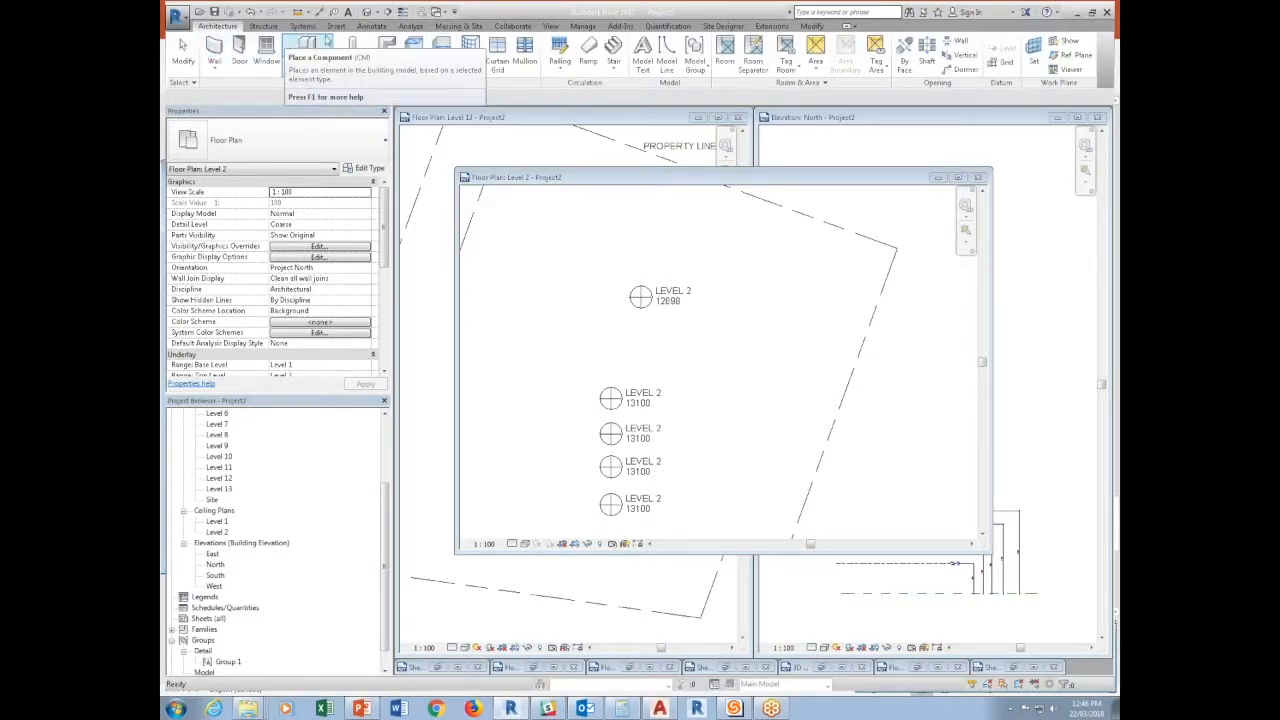
left_click(371, 25)
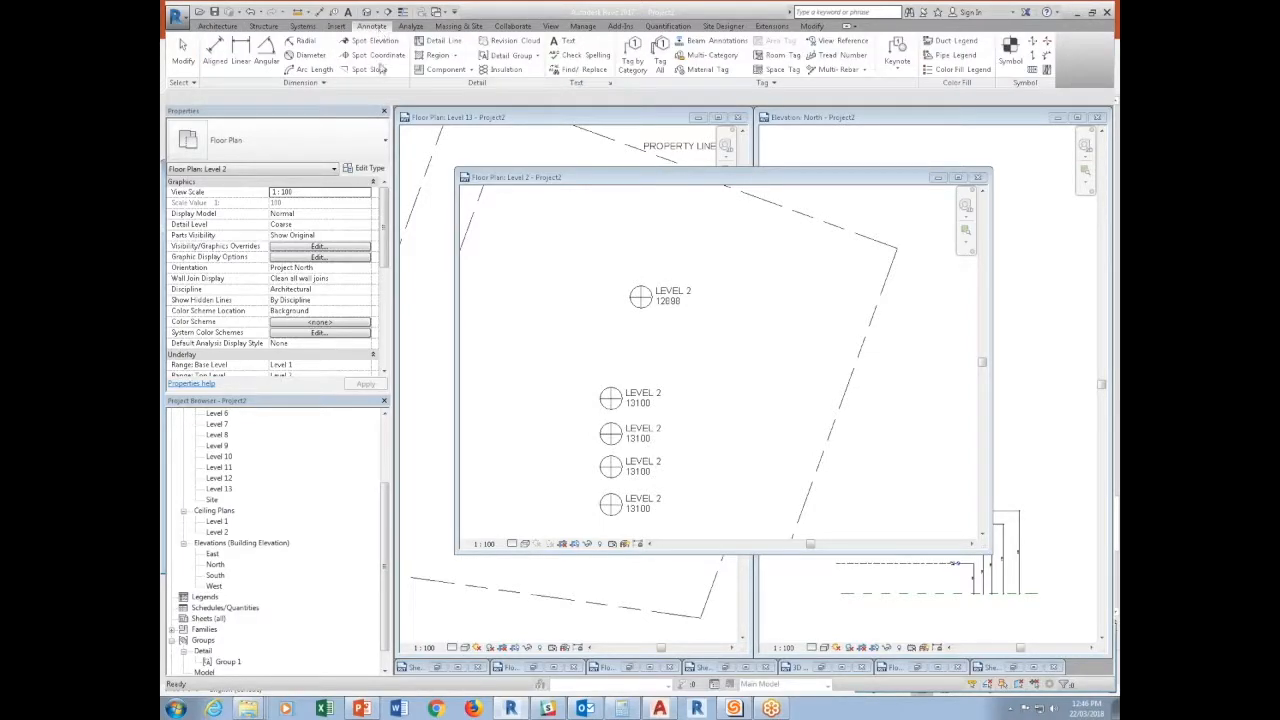
left_click(447, 58)
left_click(510, 305)
left_click(510, 345)
left_click(598, 345)
left_click(598, 270)
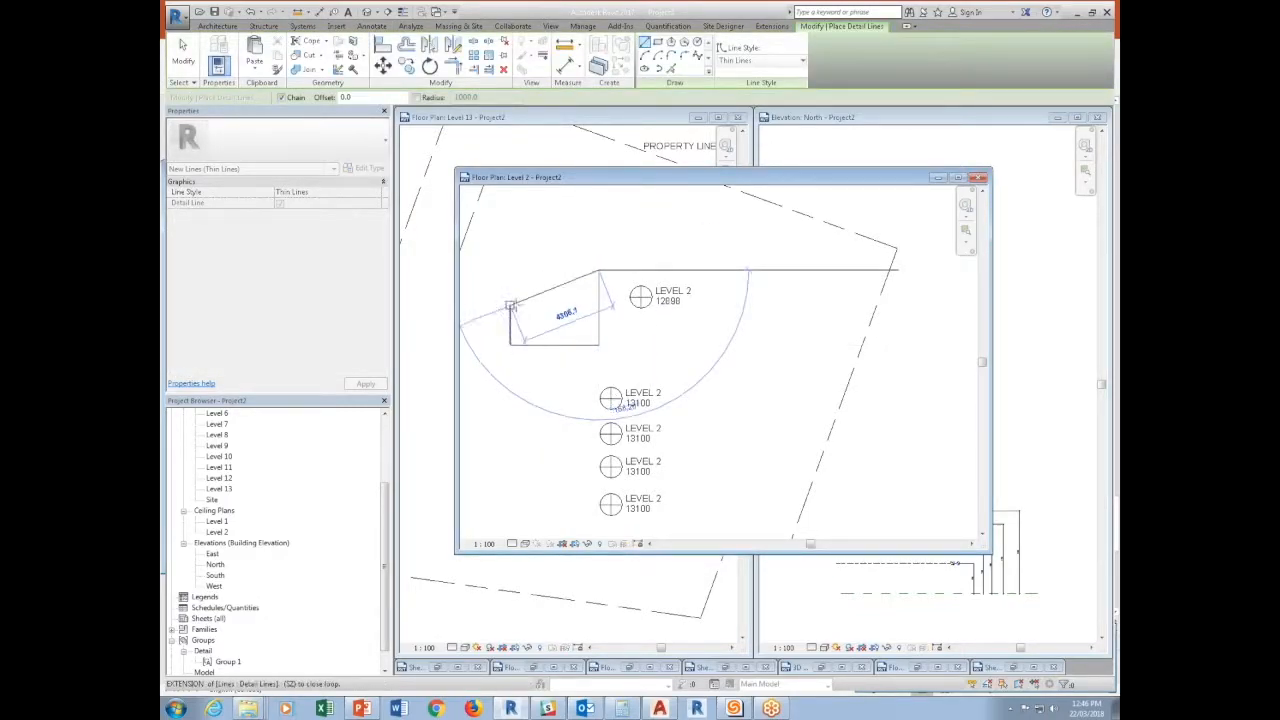
left_click(510, 305)
key("Escape")
key("Escape")
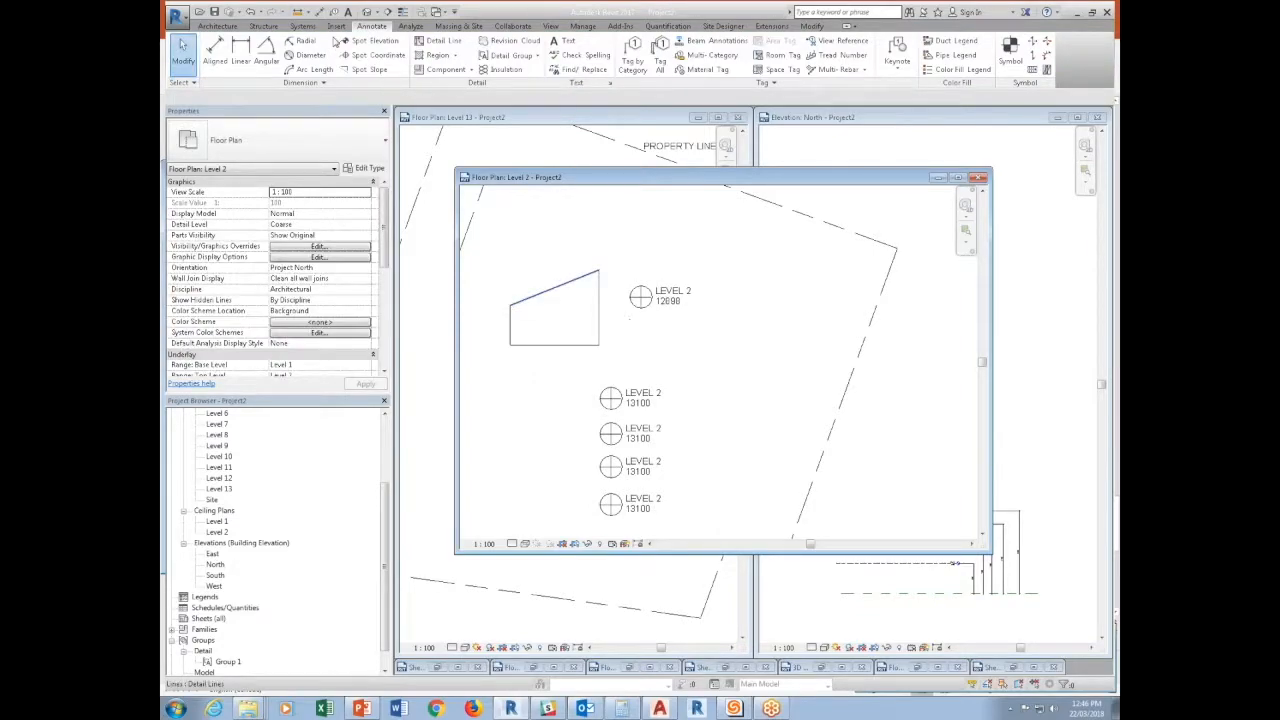
Add aligned dimensions to the outline's base and to both of its vertical sides.
key("d")
key("i")
left_click(595, 318)
left_click(511, 318)
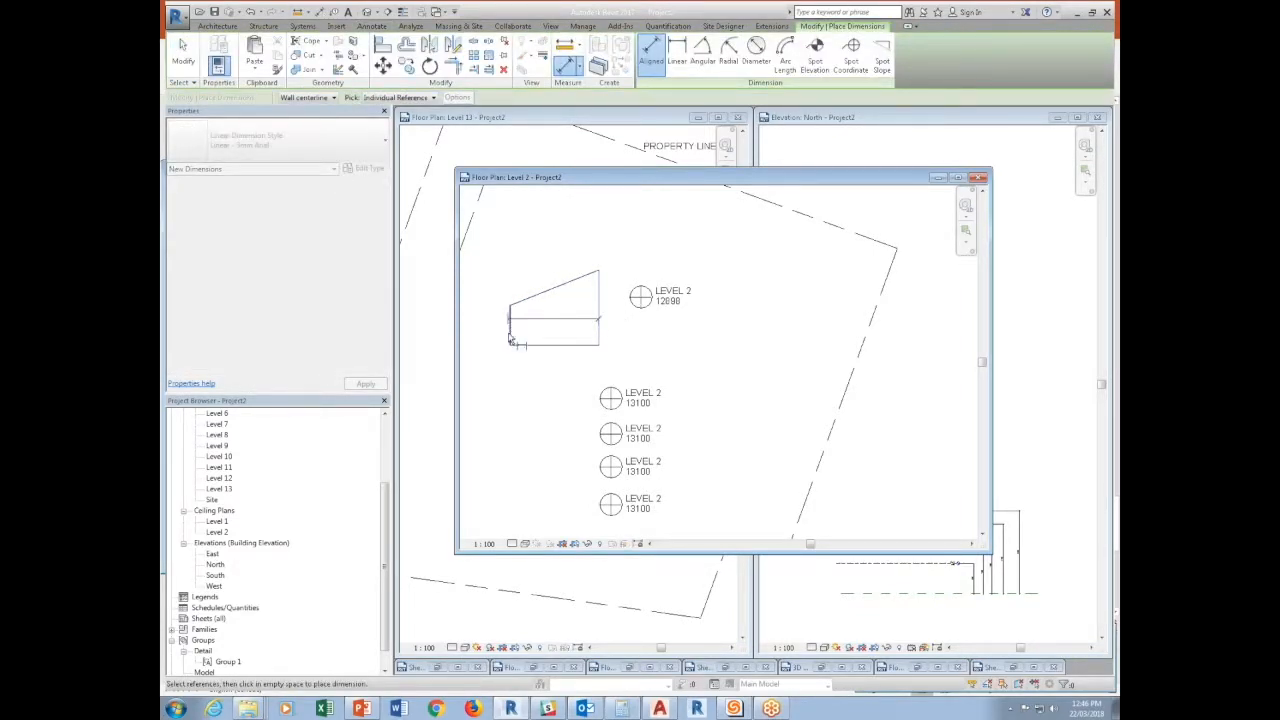
left_click(562, 378)
left_click(577, 347)
left_click(599, 271)
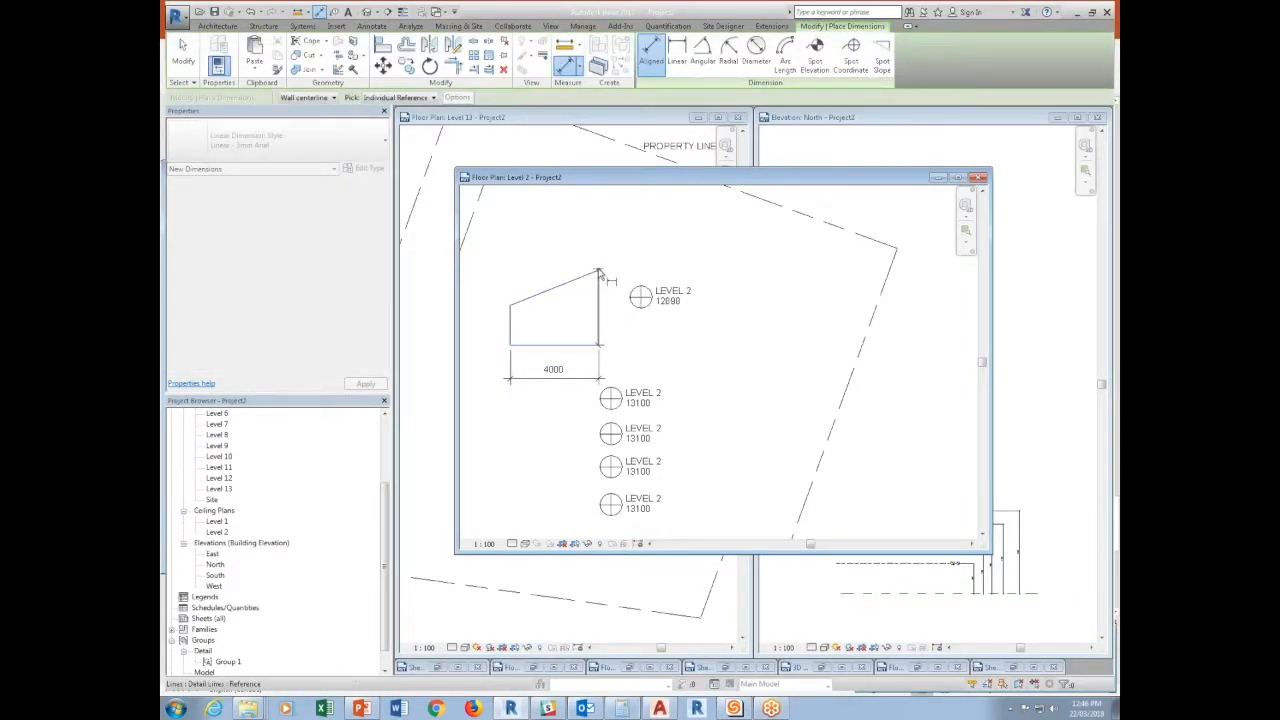
left_click(625, 273)
left_click(527, 346)
left_click(511, 306)
left_click(491, 309)
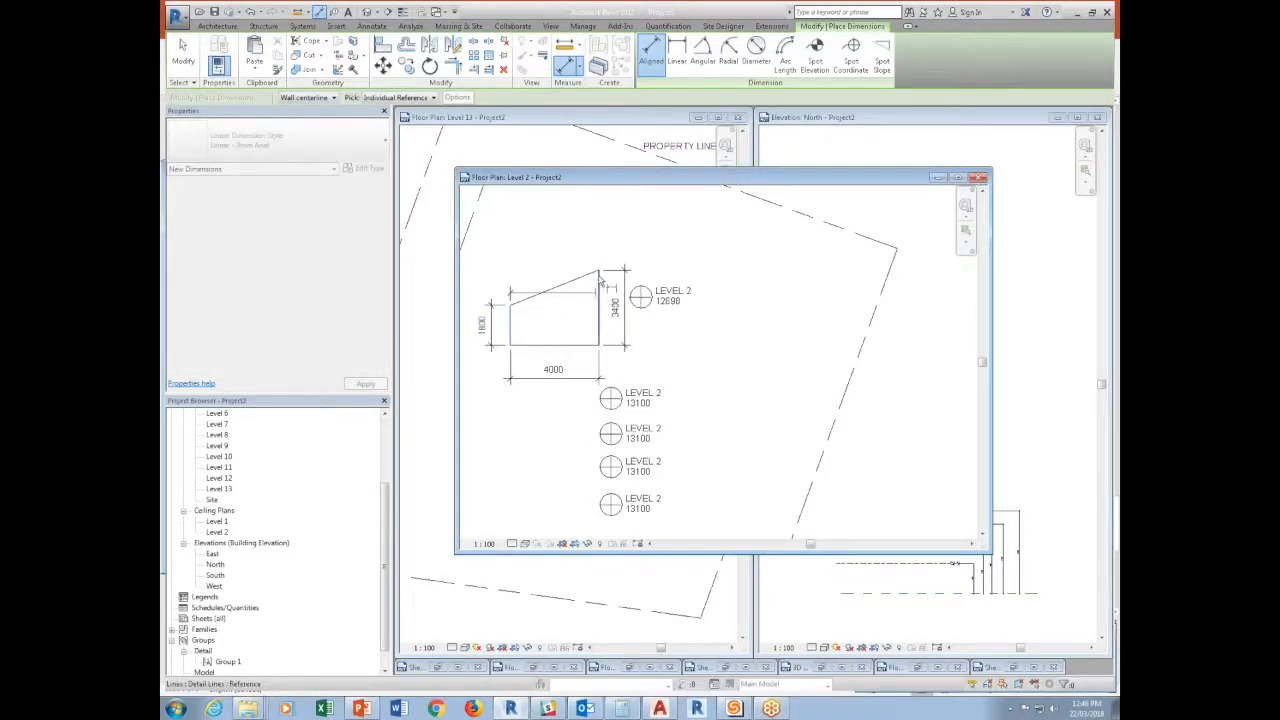
Add an angular dimension between the outline's sloped edge and its shorter vertical side.
left_click(703, 52)
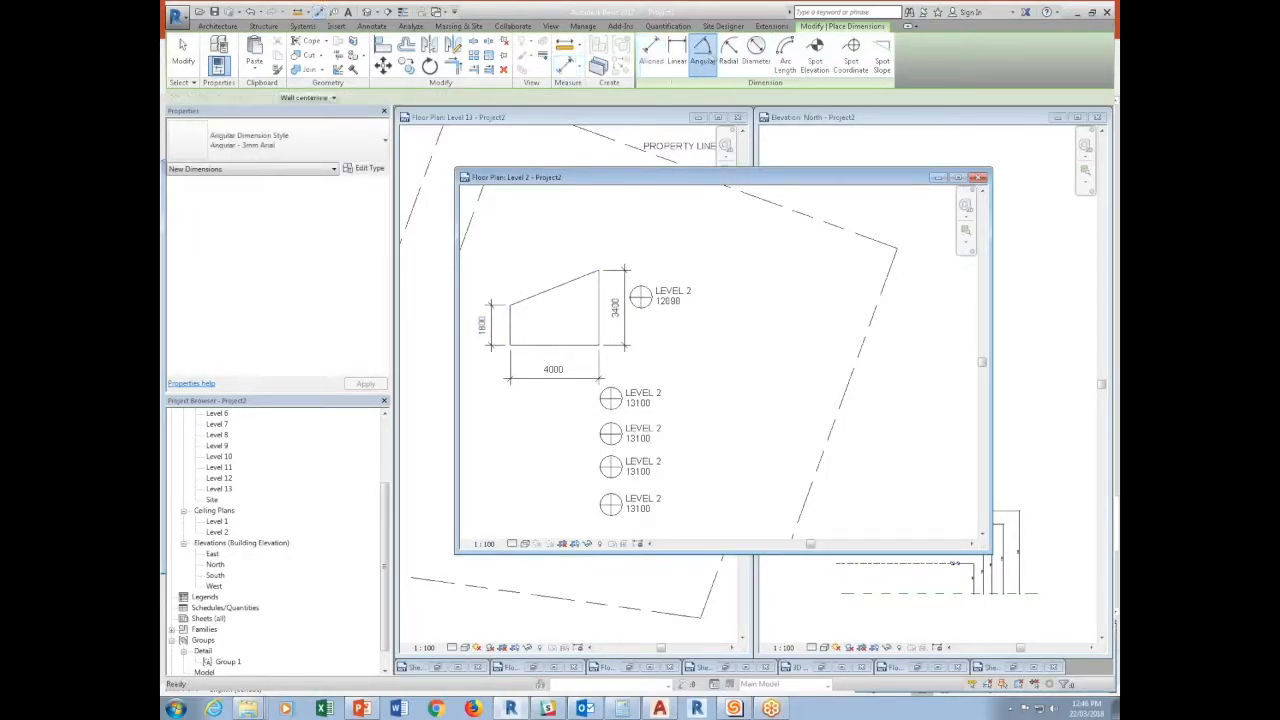
left_click(540, 294)
left_click(510, 321)
left_click(533, 317)
key("Escape")
key("Escape")
Group the outline and its dimensions into a detail group named dimension.
scroll(679, 322, "down", 2)
left_click_drag(472, 240, 686, 378)
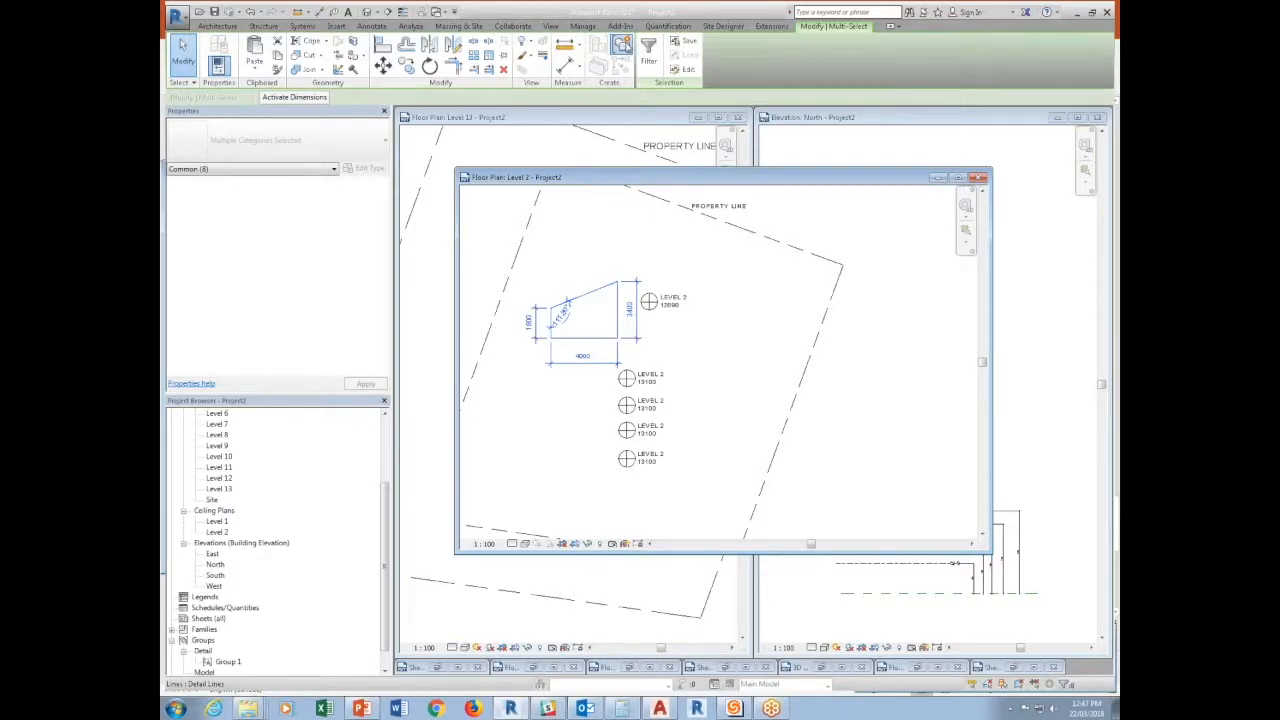
left_click(622, 45)
type("de")
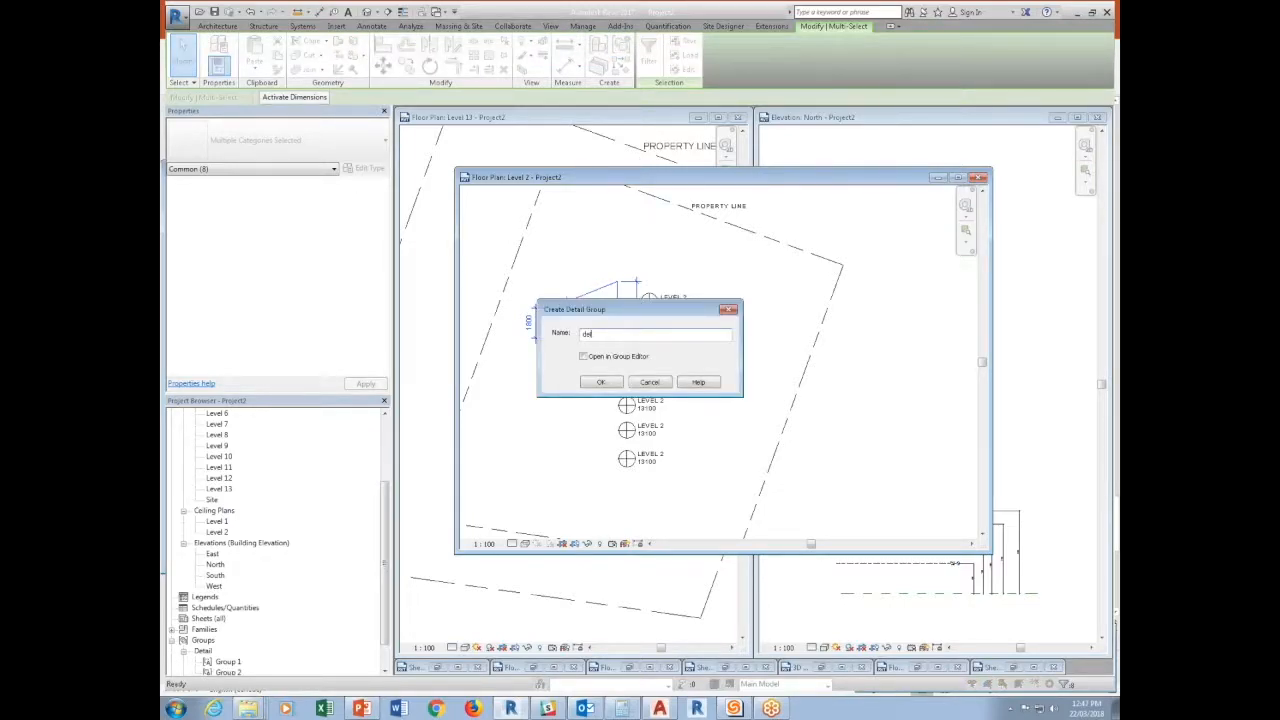
type("menb")
key("BackSpace")
type("sion")
key("Return")
left_click(651, 338)
Edit the dimension group and add two horizontal detail lines above the outline, the lower one about 1500 above its highest corner.
left_click(613, 348)
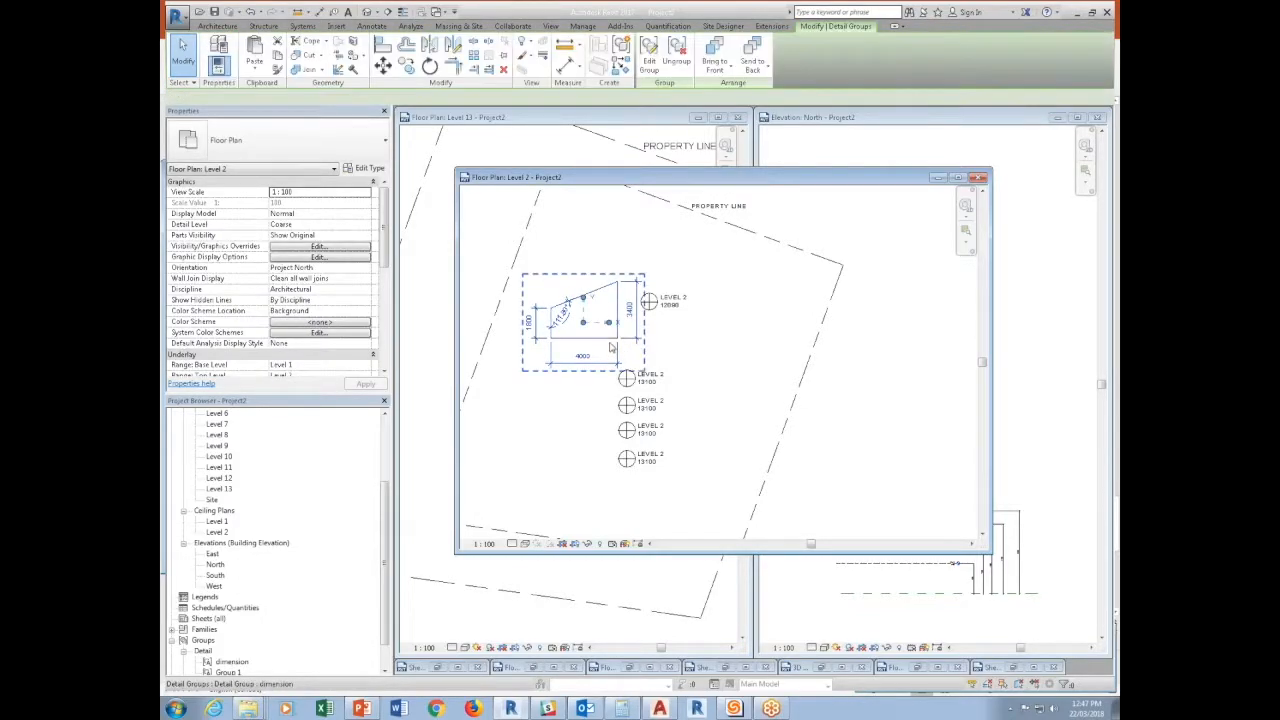
left_click(649, 55)
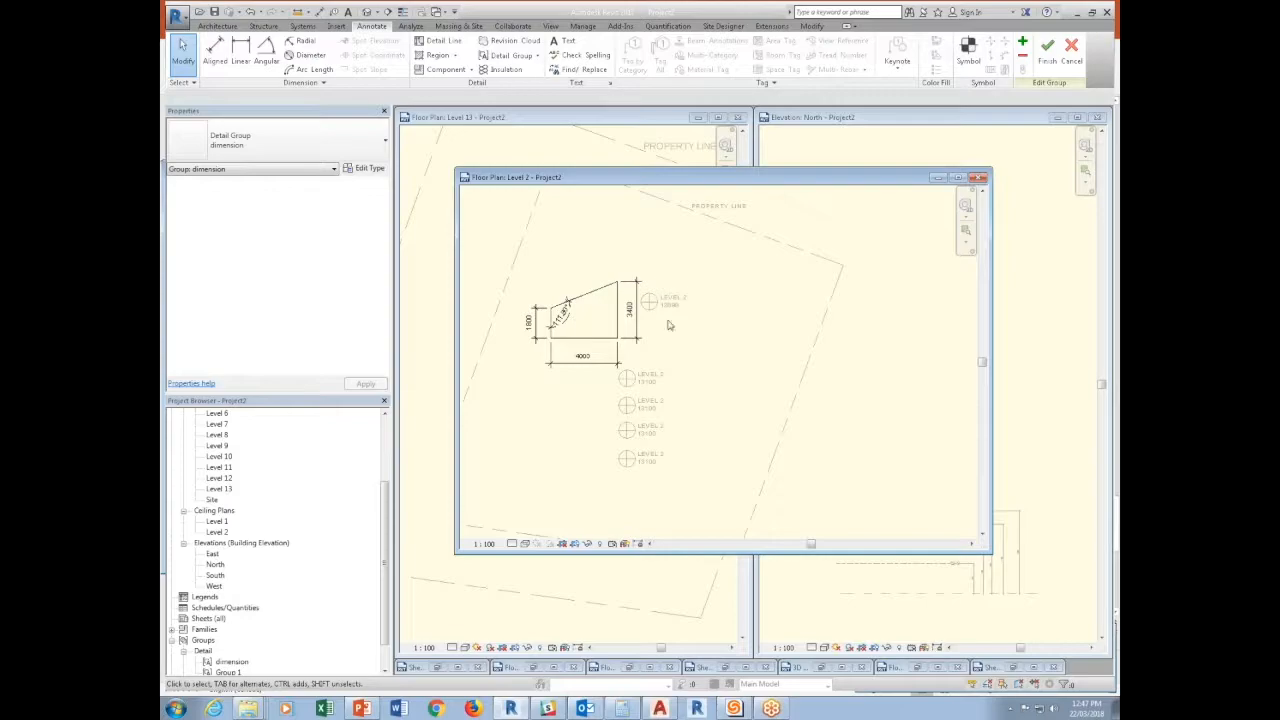
left_click(457, 45)
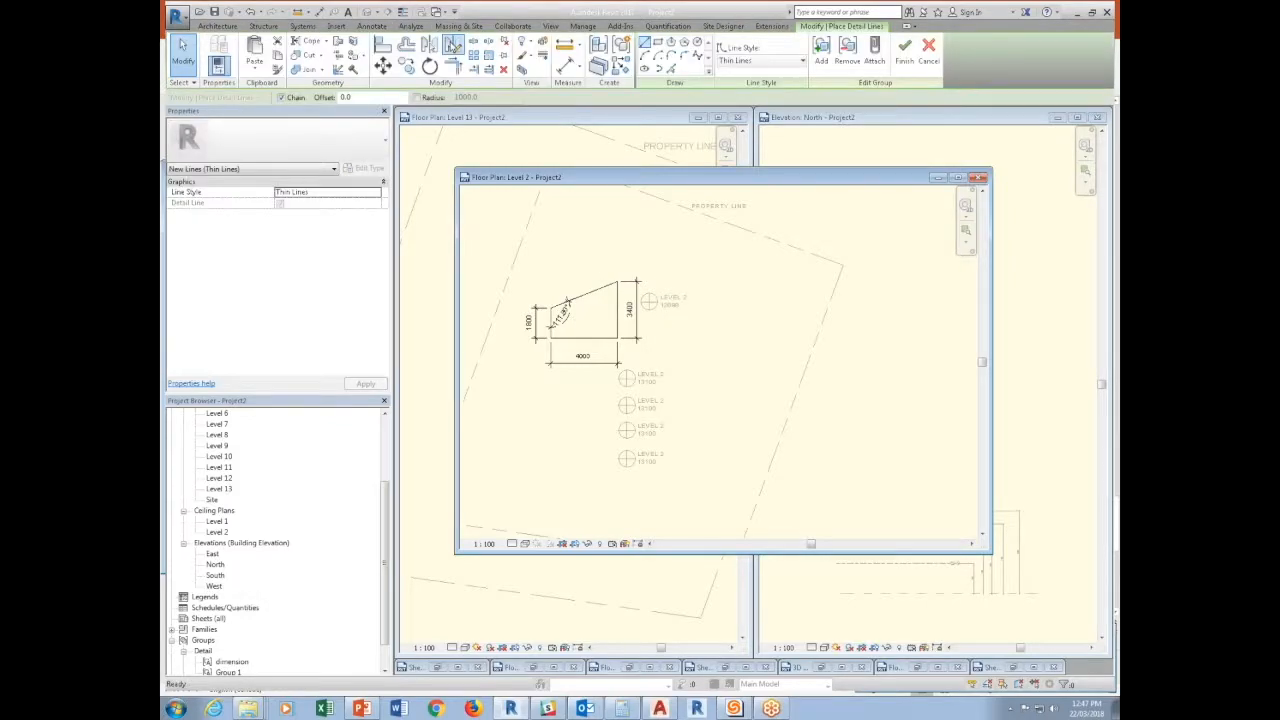
left_click(490, 256)
key("Escape")
left_click(627, 238)
left_click(484, 237)
key("Escape")
key("Escape")
Extend the taller side's dimension string with witness lines to both horizontal lines and finish editing the group.
left_click(628, 310)
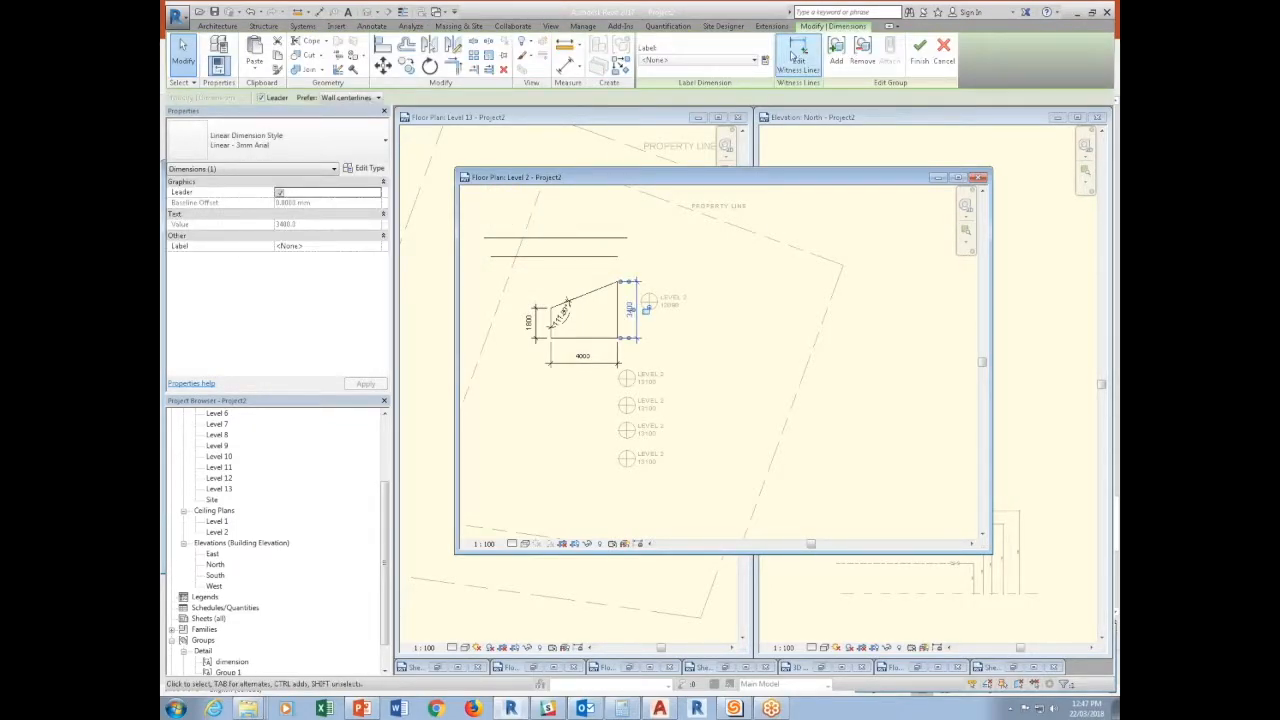
left_click(798, 50)
left_click(602, 257)
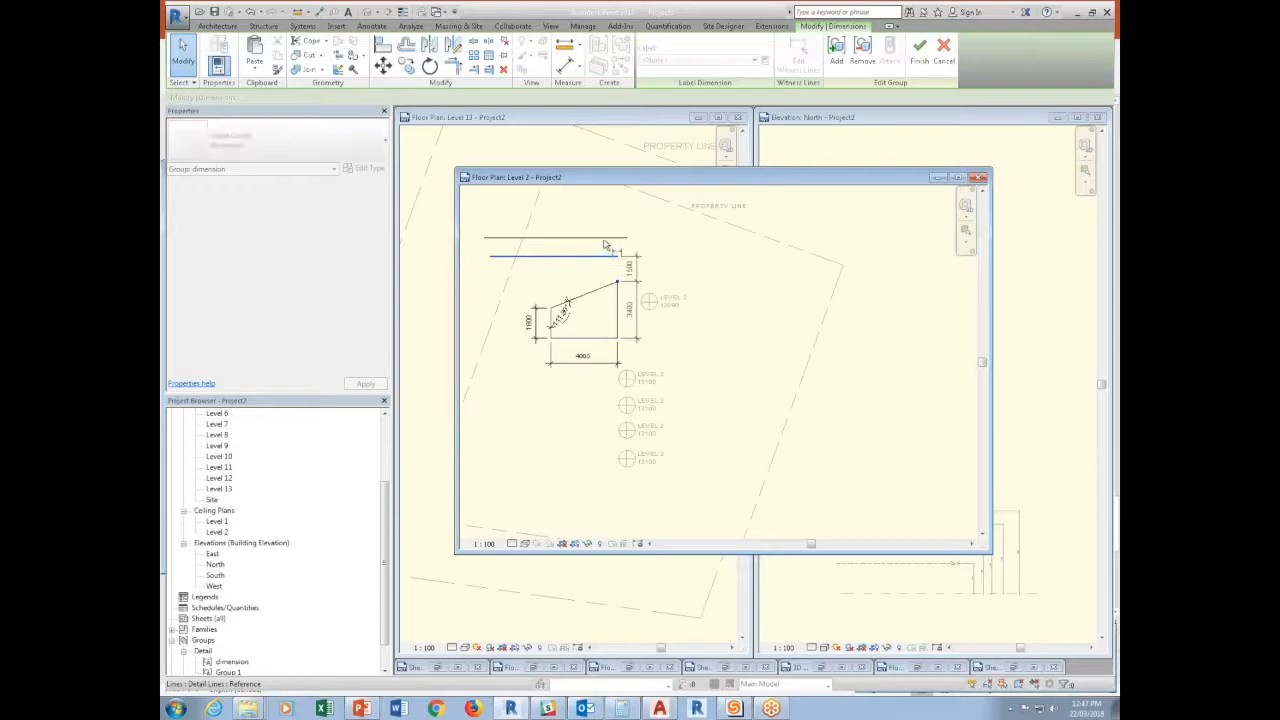
left_click(606, 239)
left_click(661, 214)
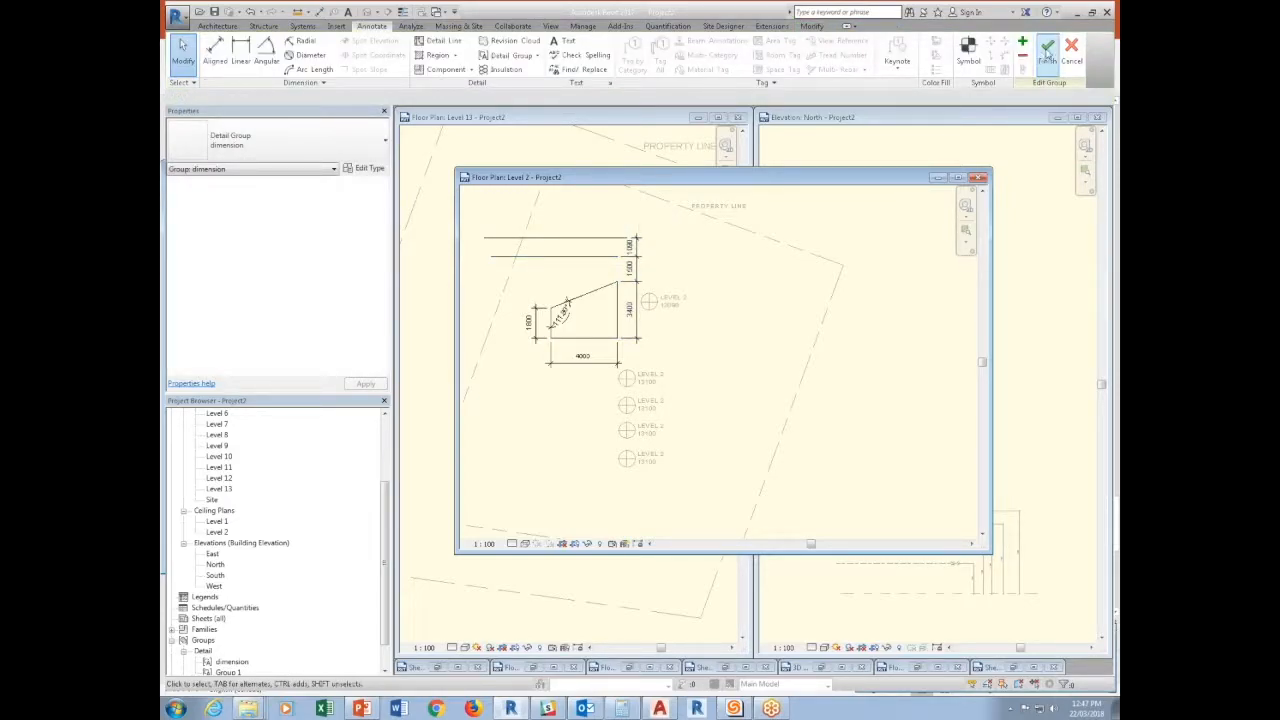
left_click(1047, 47)
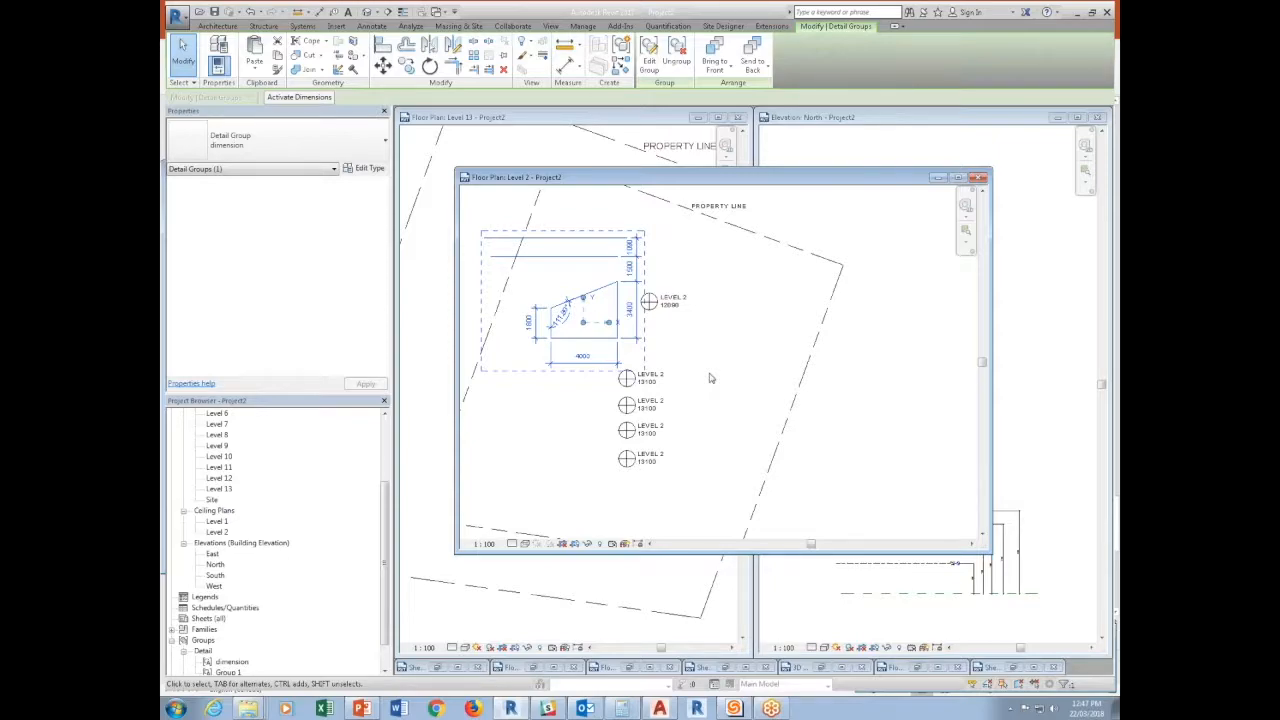
Copy the dimension group horizontally across the plan, placing one copy near the property line's corner.
left_click(408, 67)
left_click(600, 315)
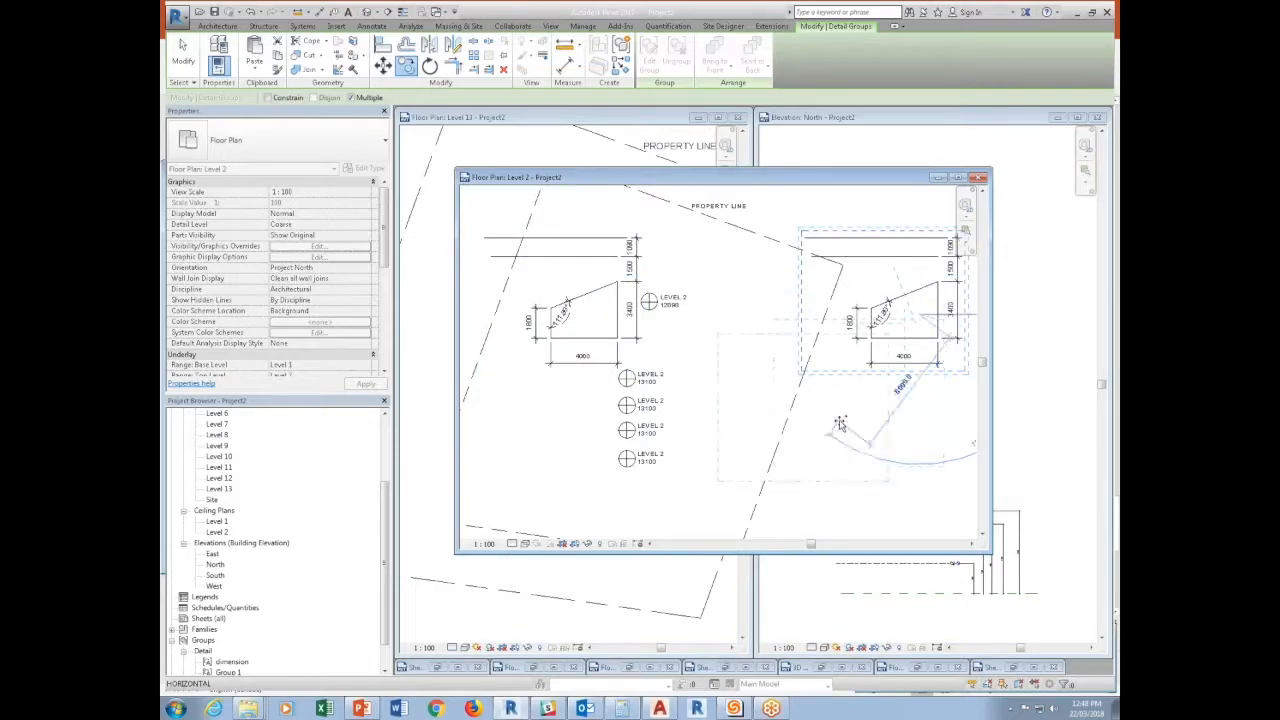
key("Escape")
key("Escape")
Edit the original dimension group, move the sloped line's lower end up to the lower horizontal line, and finish the group.
left_click(592, 342)
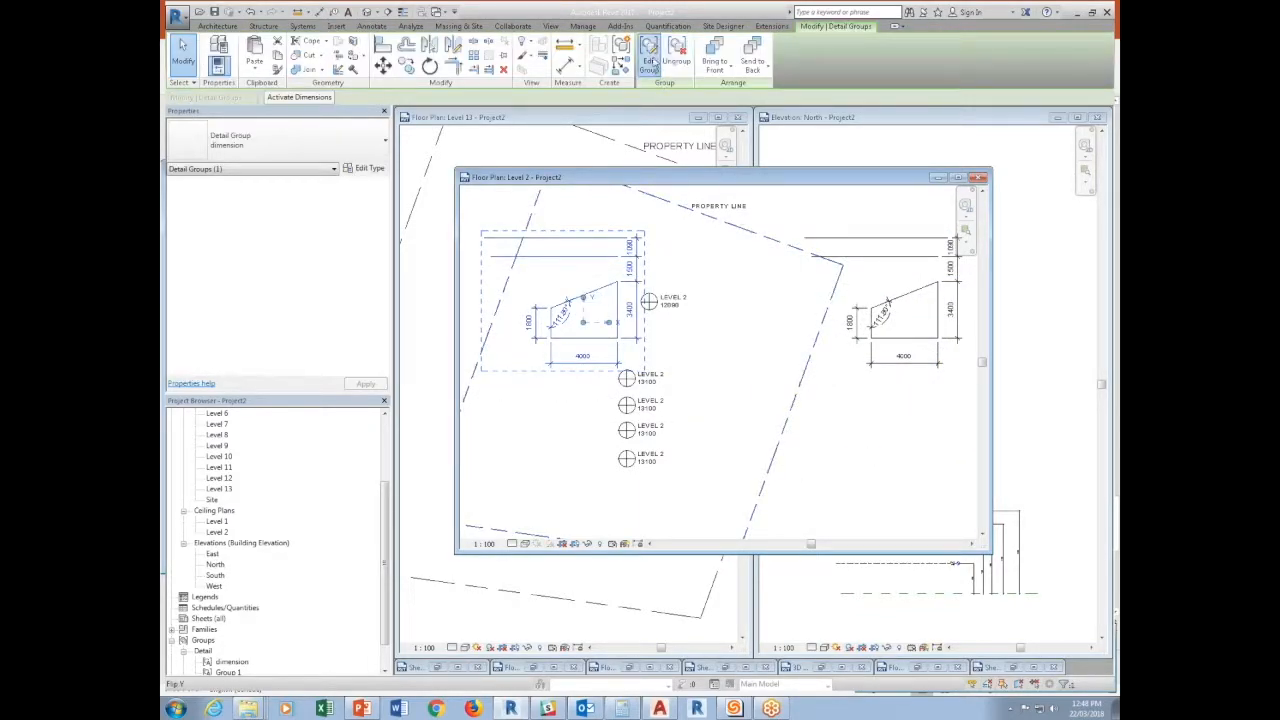
left_click(651, 60)
left_click(566, 306)
left_click_drag(550, 289, 555, 257)
key("Escape")
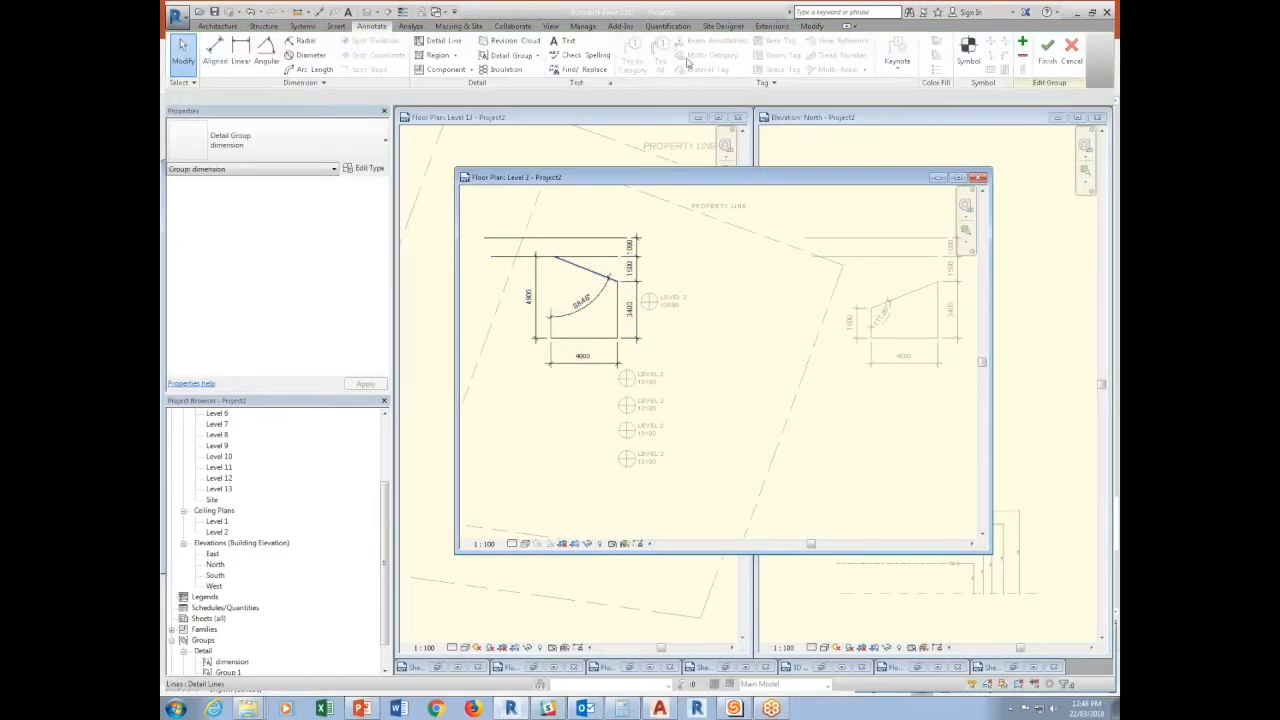
left_click(1050, 60)
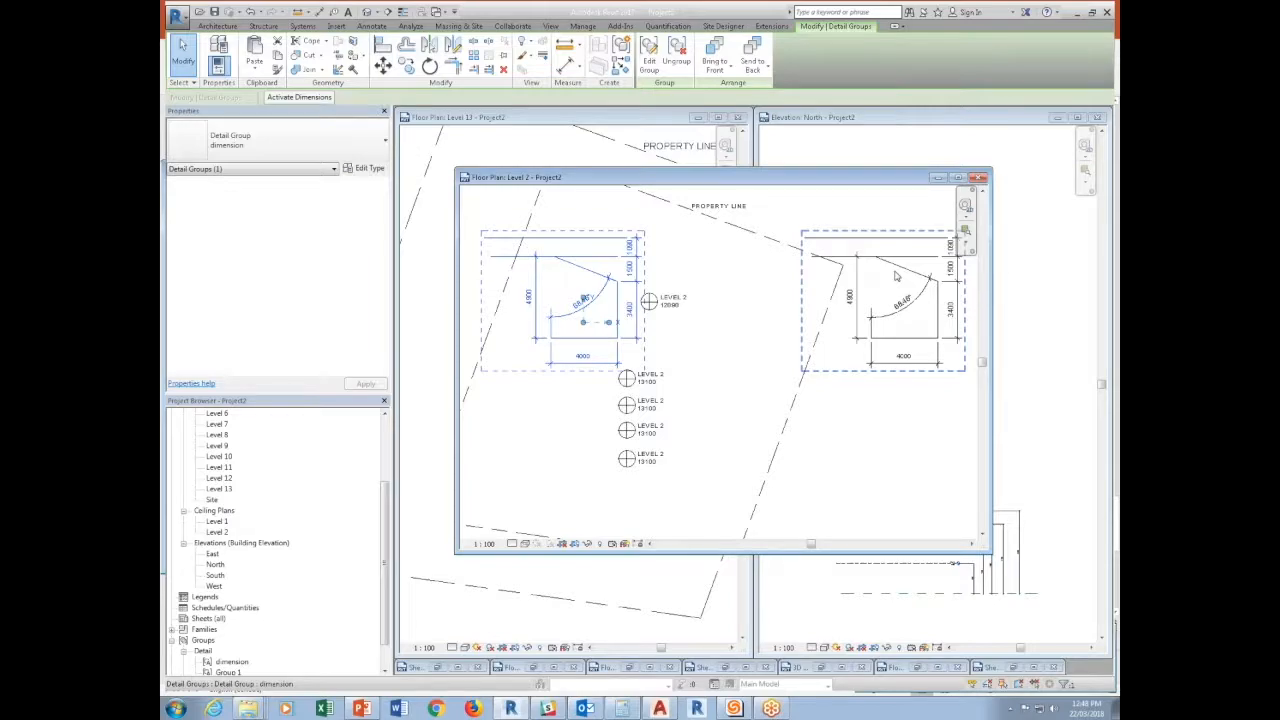
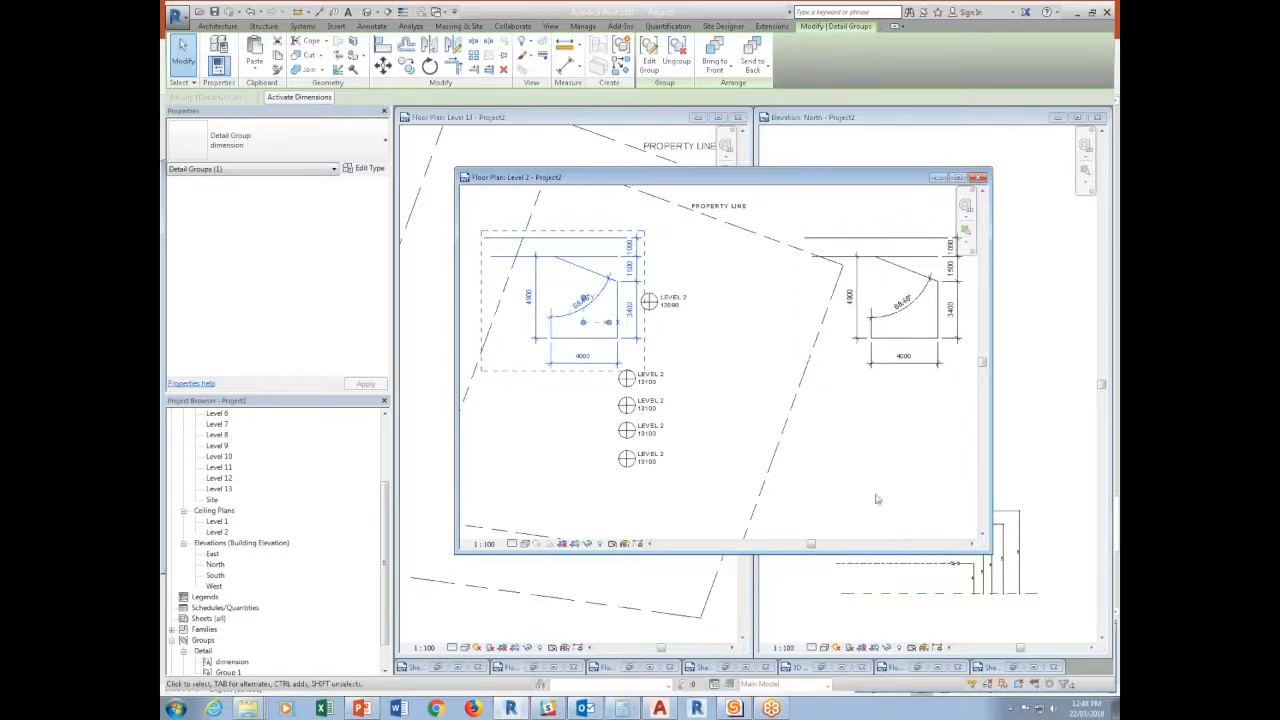
Draw a horizontal wall about 5300 mm long between the two dimension groups and place a 0915 x 2134mm single-flush door in it.
left_click(876, 499)
scroll(557, 274, "up", 2)
left_click(214, 50)
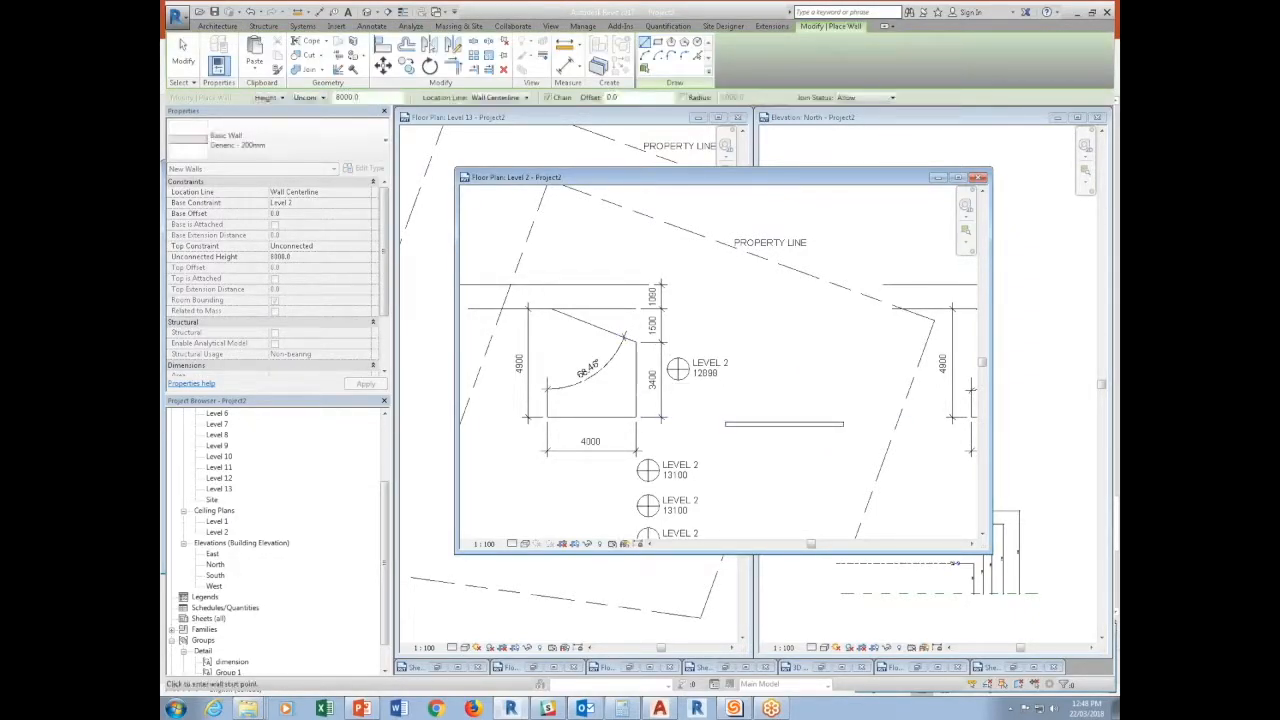
left_click(218, 25)
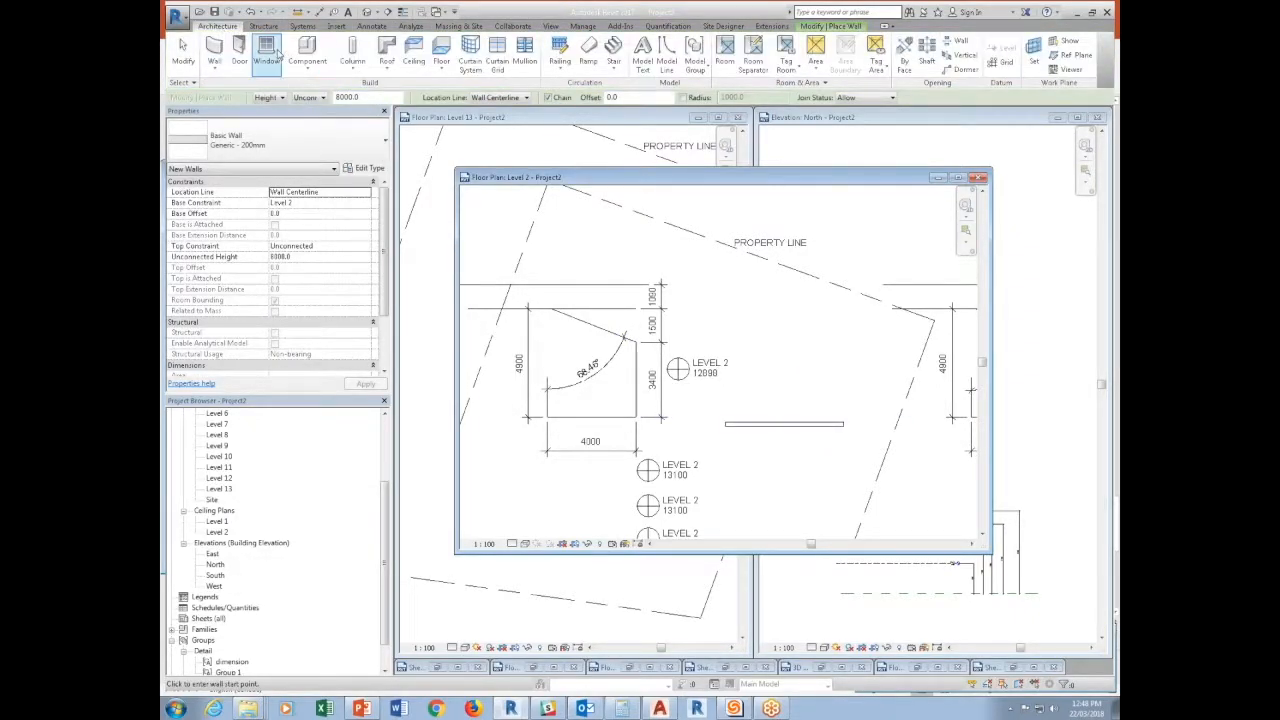
left_click(239, 50)
scroll(770, 428, "up", 3)
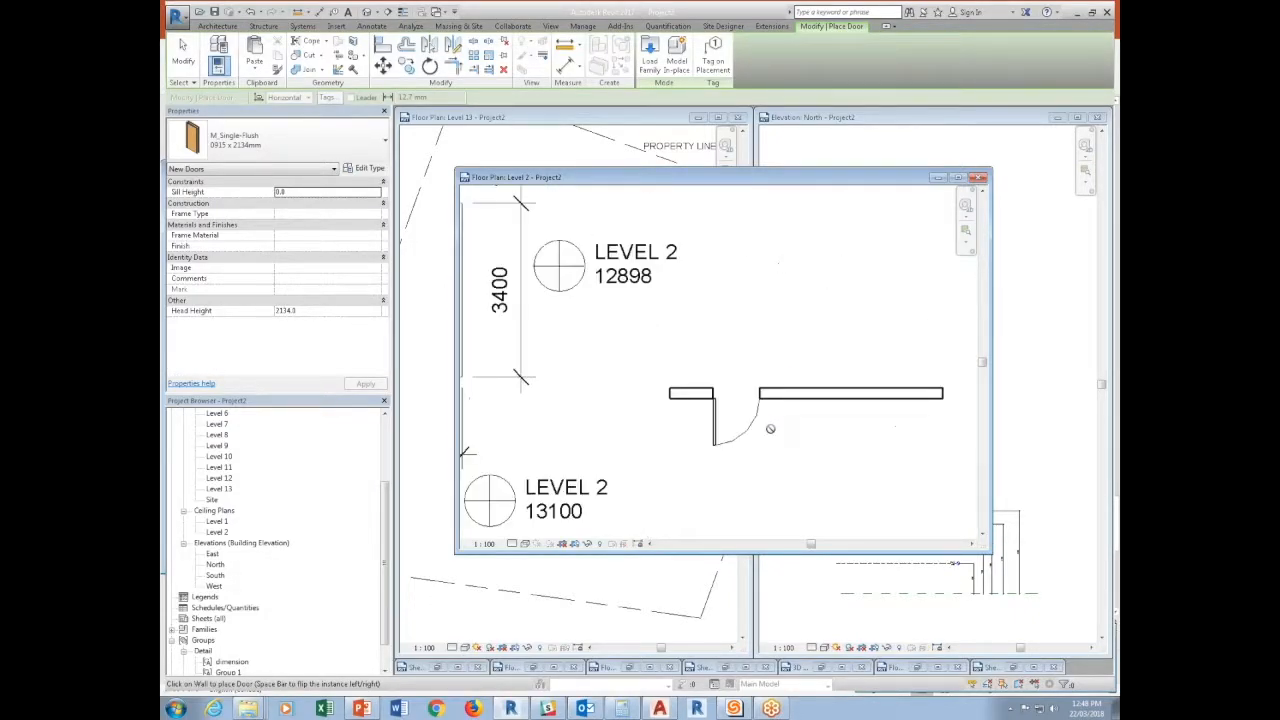
key("Escape")
Tag the door by category with an attached-end leader.
scroll(770, 428, "up", 2)
left_click(372, 25)
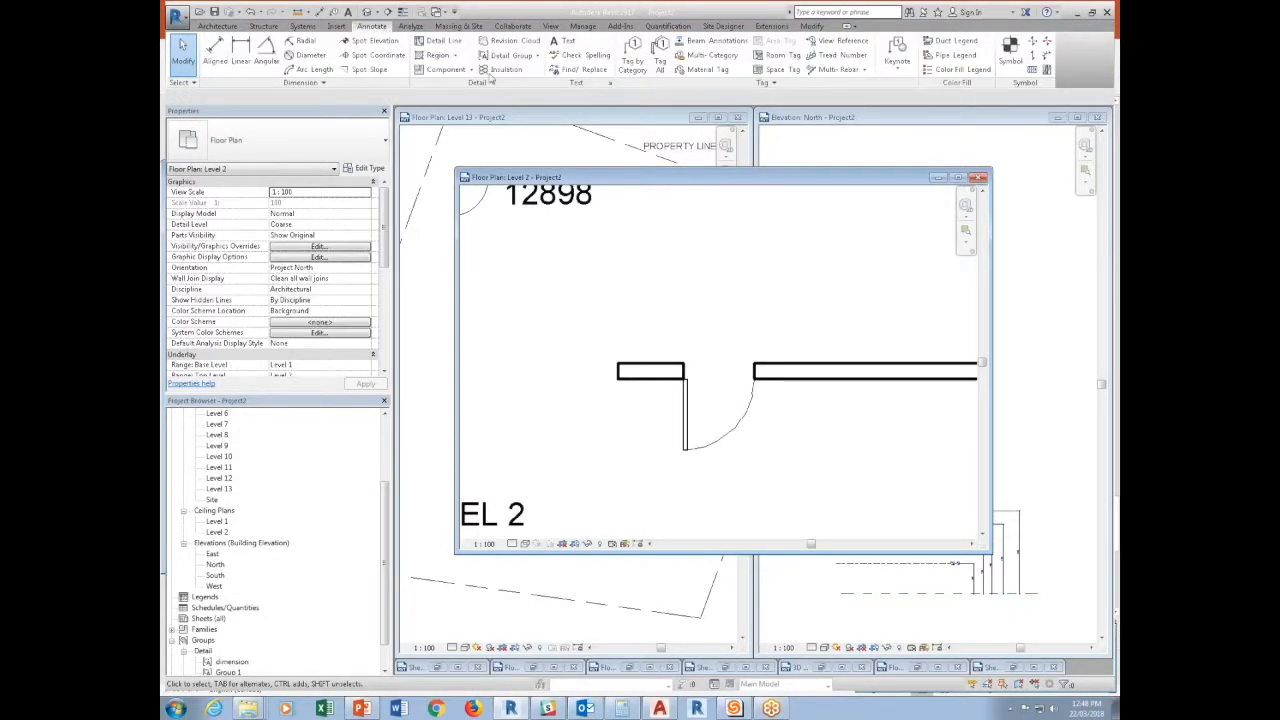
left_click(632, 62)
left_click(745, 420)
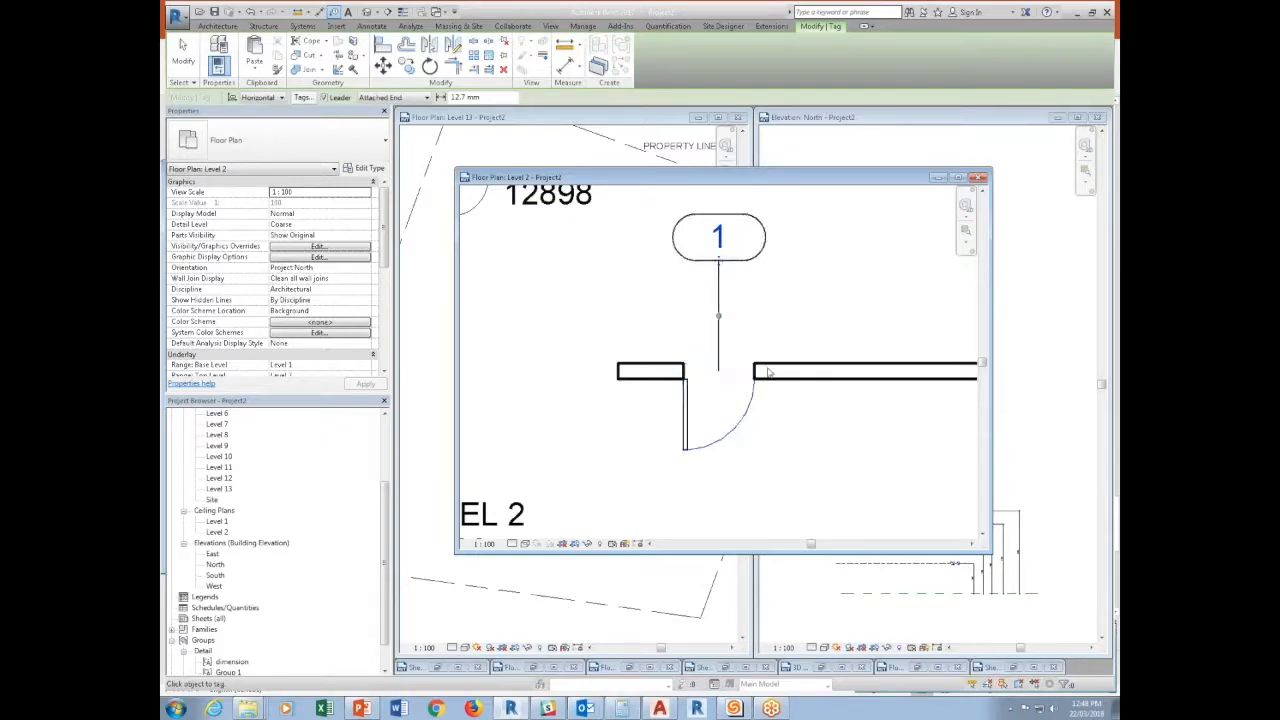
key("Escape")
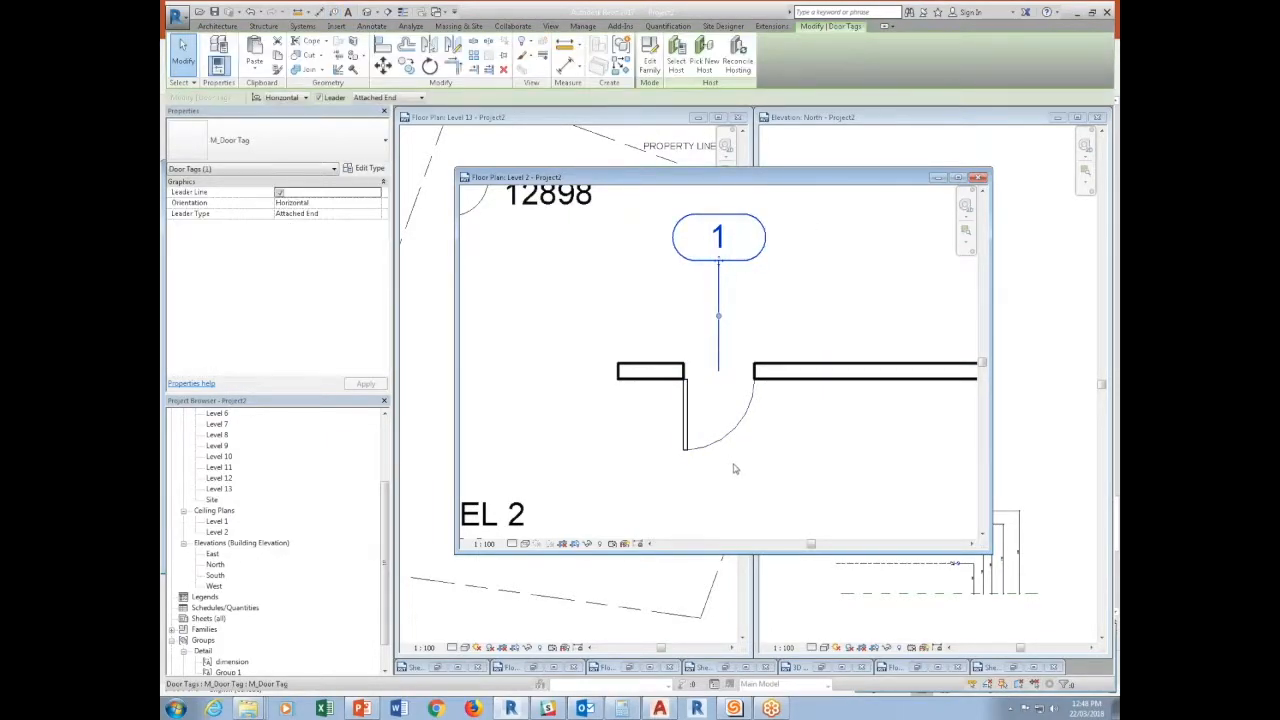
left_click(800, 437)
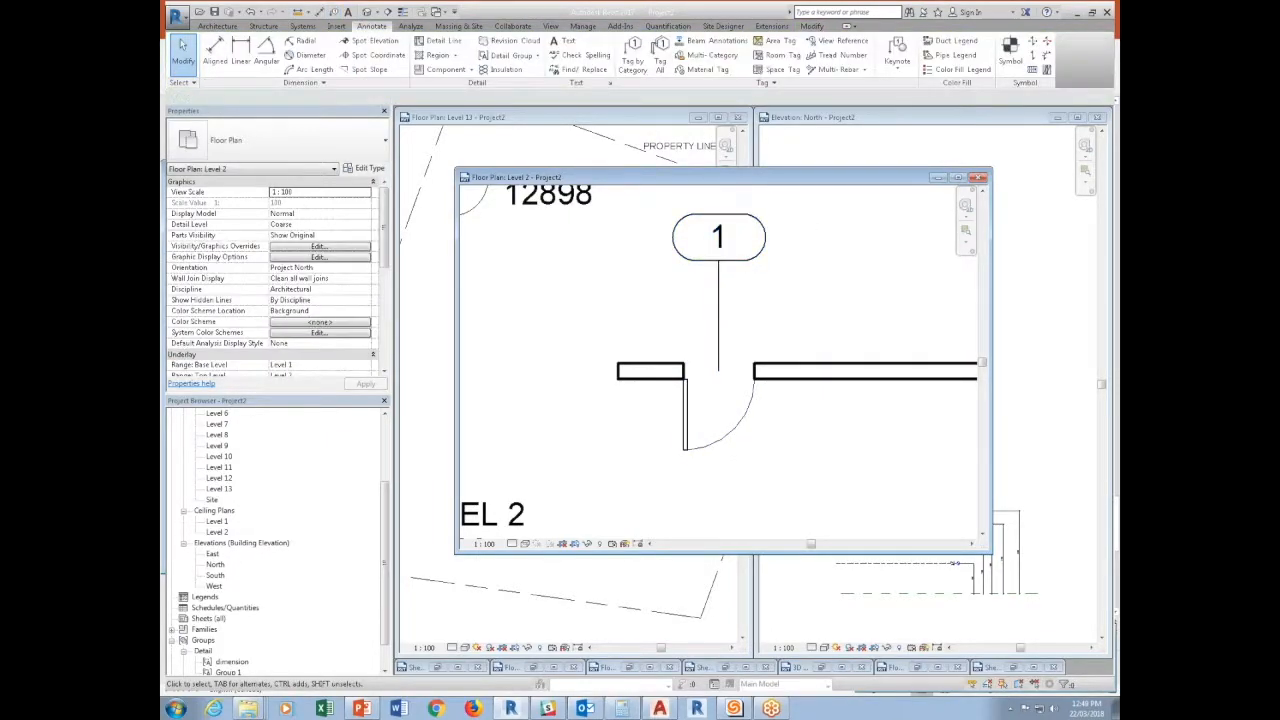
Open the door tag's family for editing and change its family category to Generic Annotations.
left_click(716, 235)
left_click(648, 60)
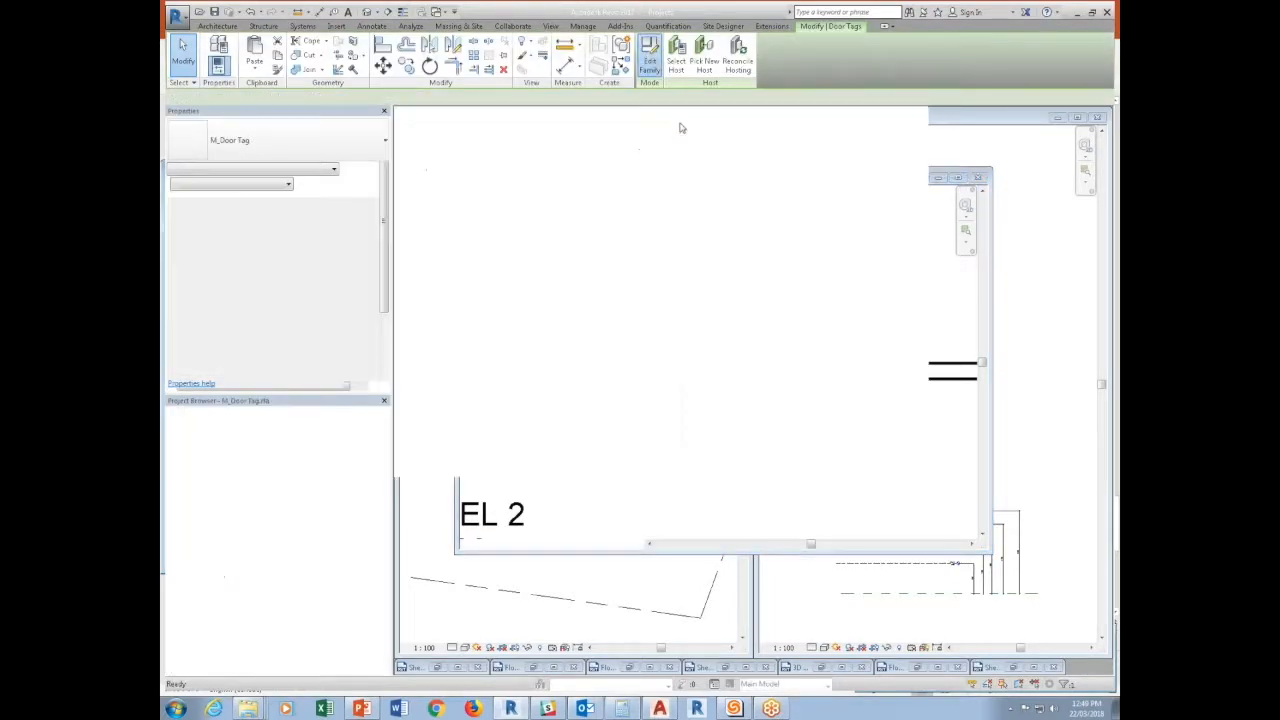
left_click(238, 44)
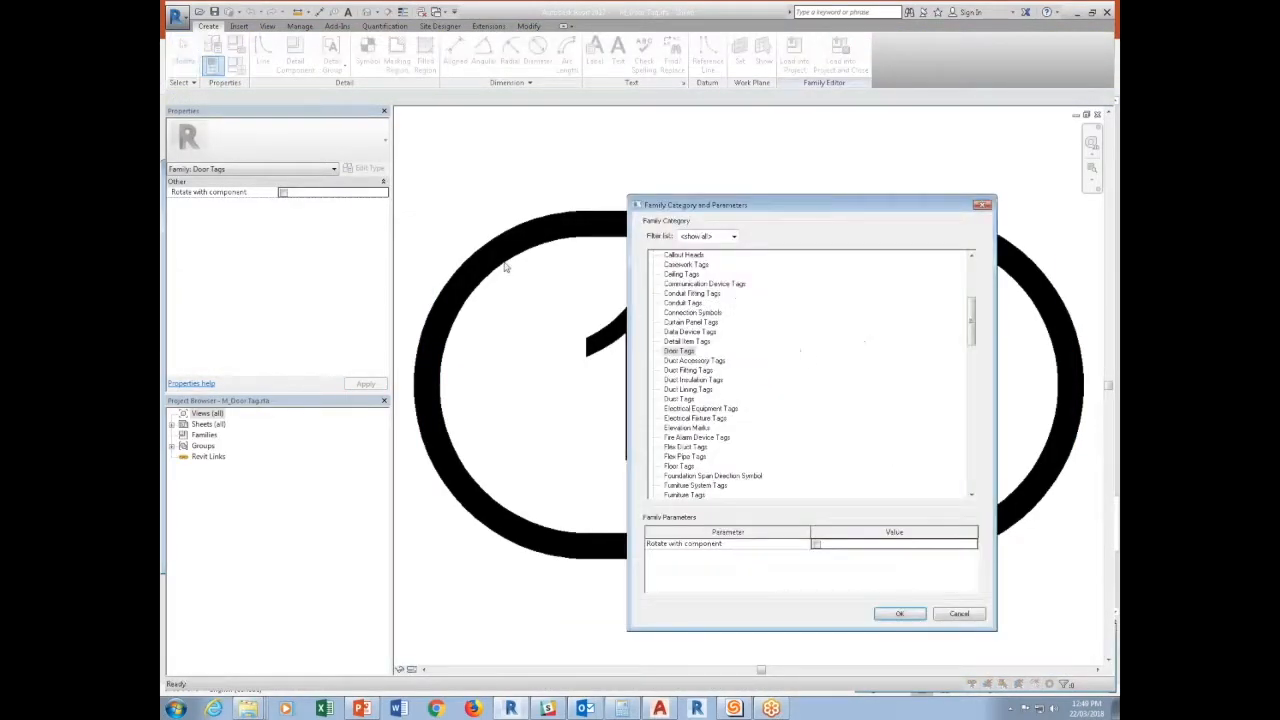
left_click_drag(970, 333, 970, 285)
key("g")
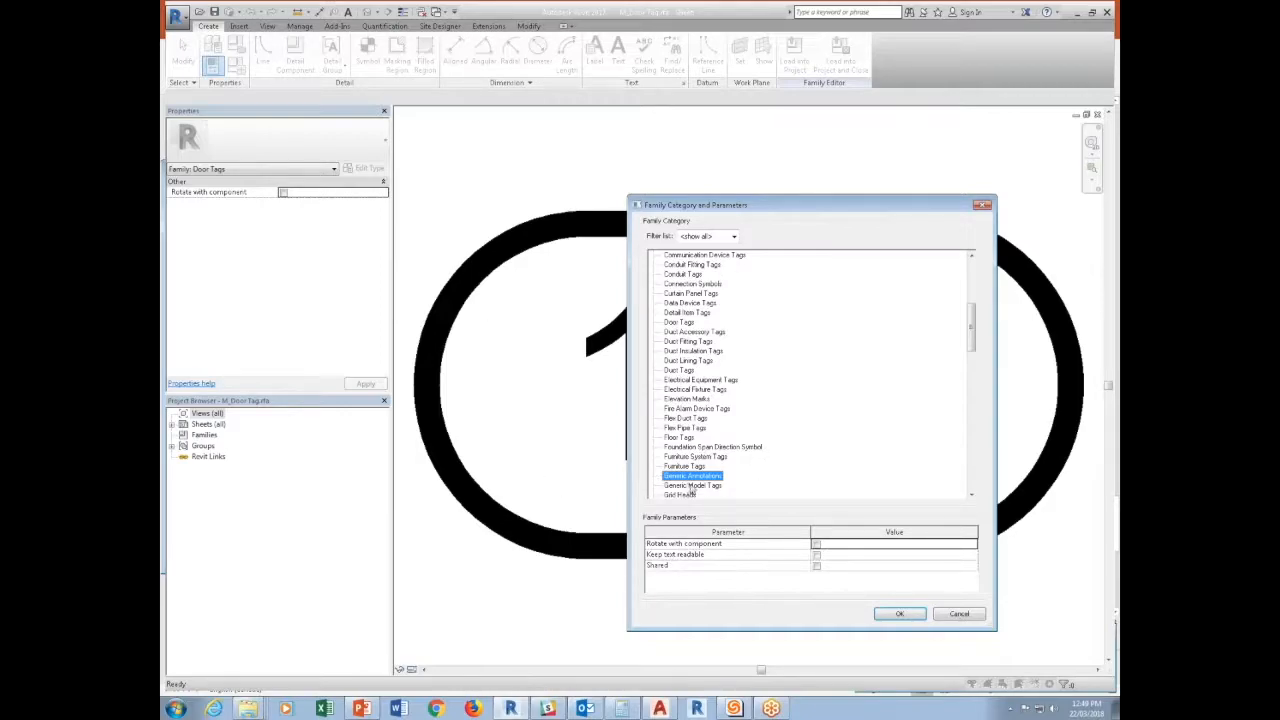
left_click(899, 616)
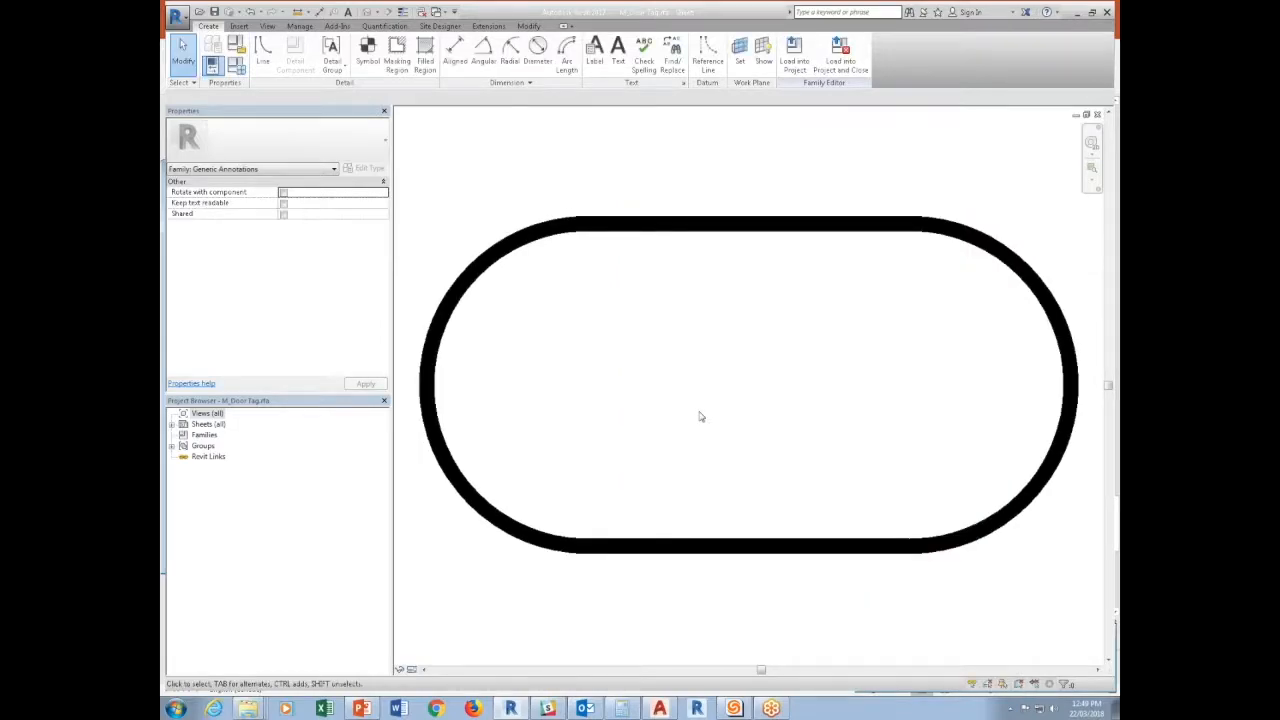
Place a label inside the tag outline and create an instance family parameter named Door Number of type Integer for it.
scroll(700, 416, "down", 2)
left_click(595, 50)
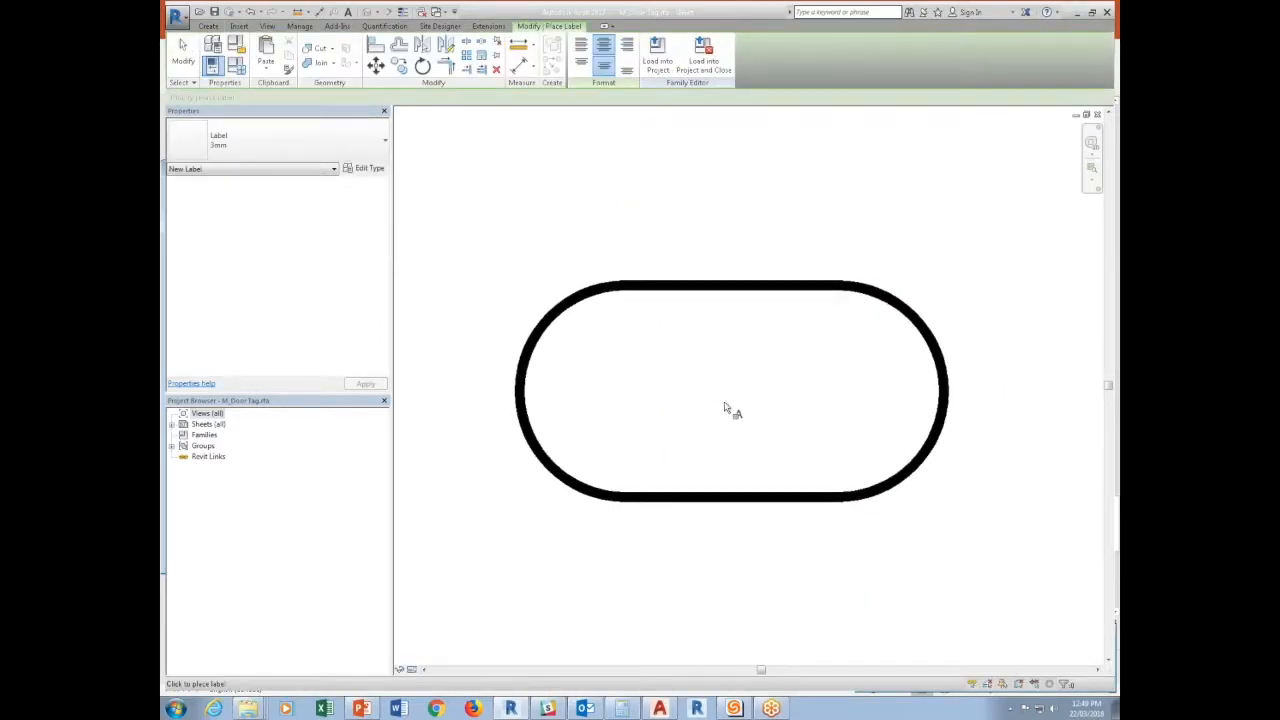
left_click(725, 408)
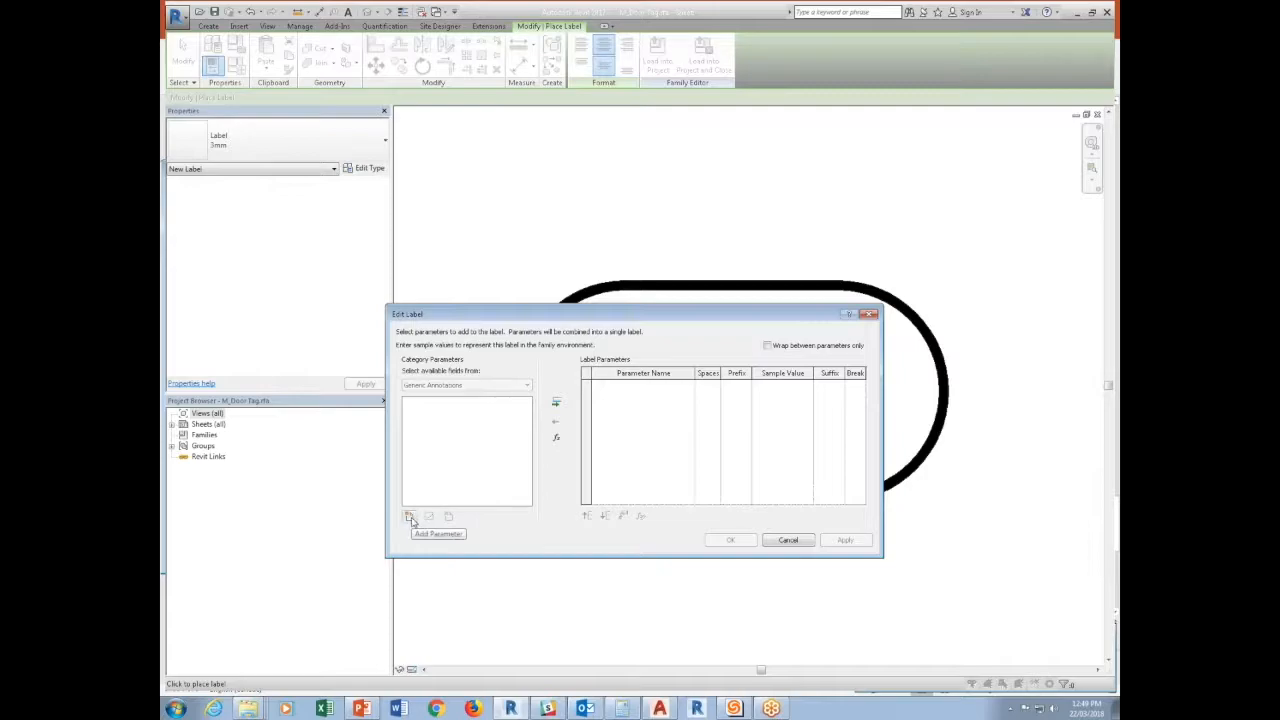
left_click(410, 517)
left_click(925, 426)
left_click(900, 437)
left_click(894, 372)
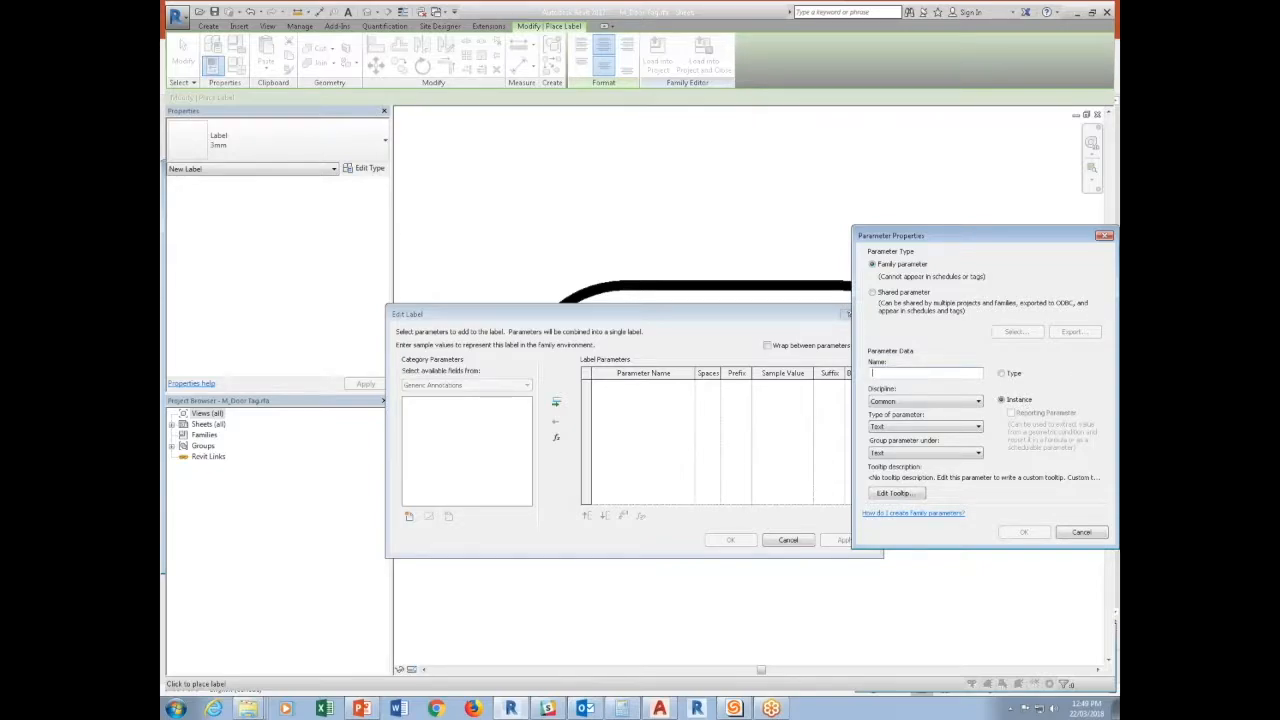
left_click(890, 427)
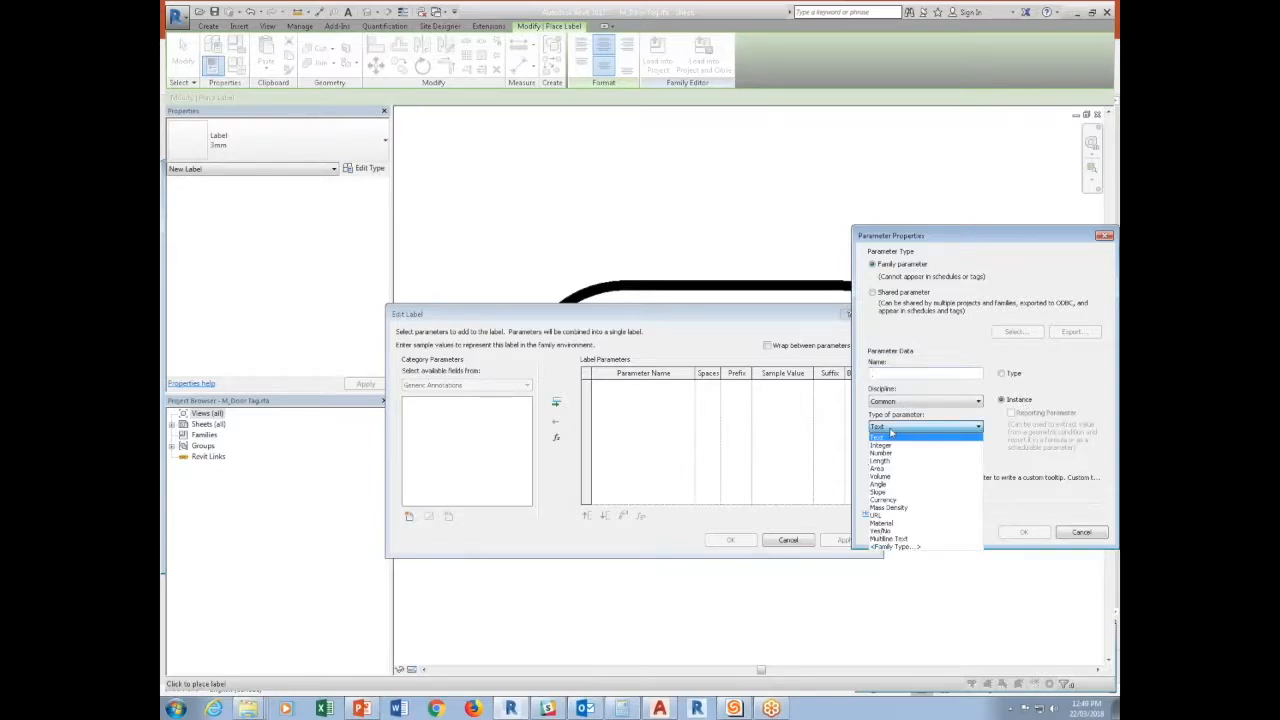
left_click(890, 446)
left_click(899, 373)
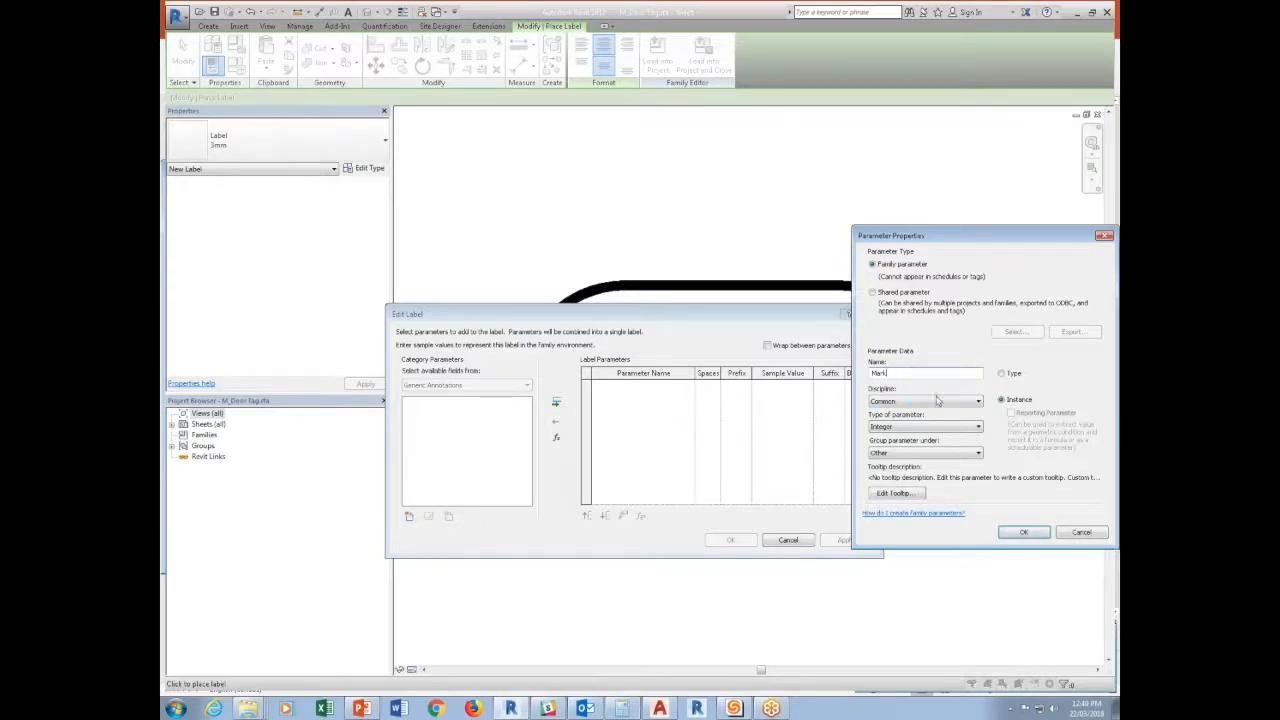
type("Door")
left_click(1020, 531)
Add the Door Number parameter to the label and finish placing it.
left_click(556, 403)
left_click(730, 540)
scroll(730, 480, "down", 3)
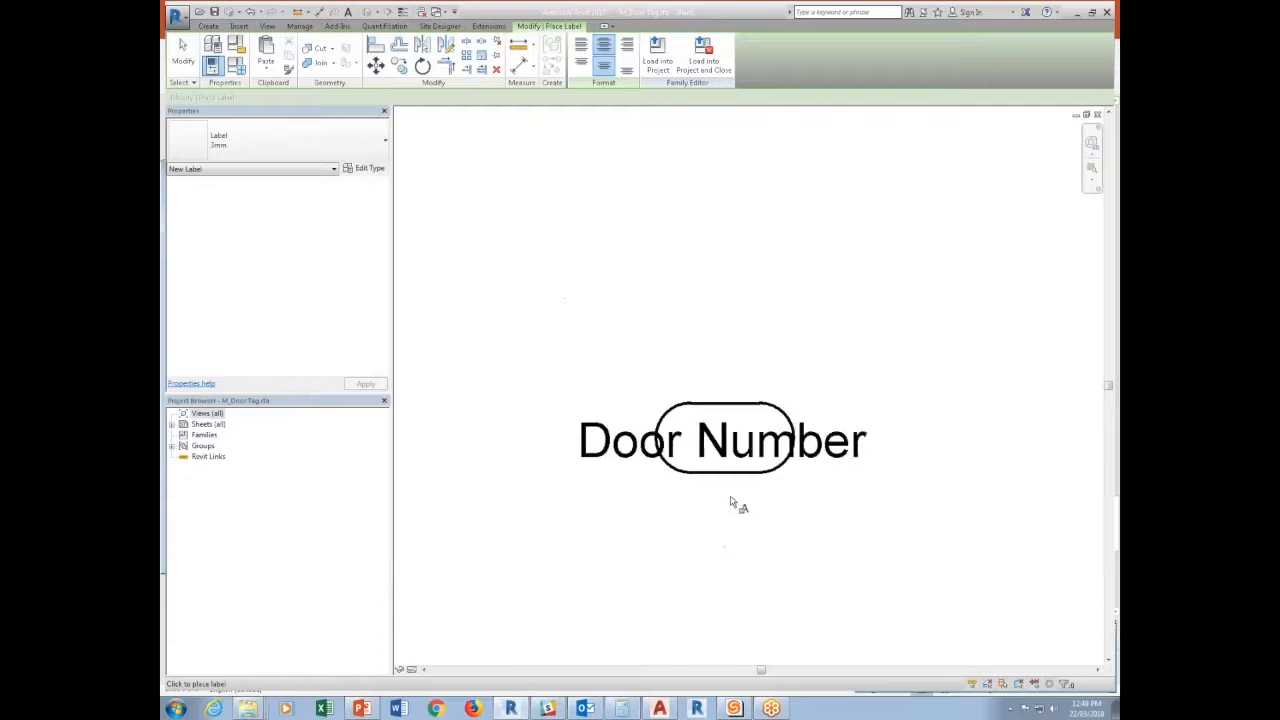
key("Escape")
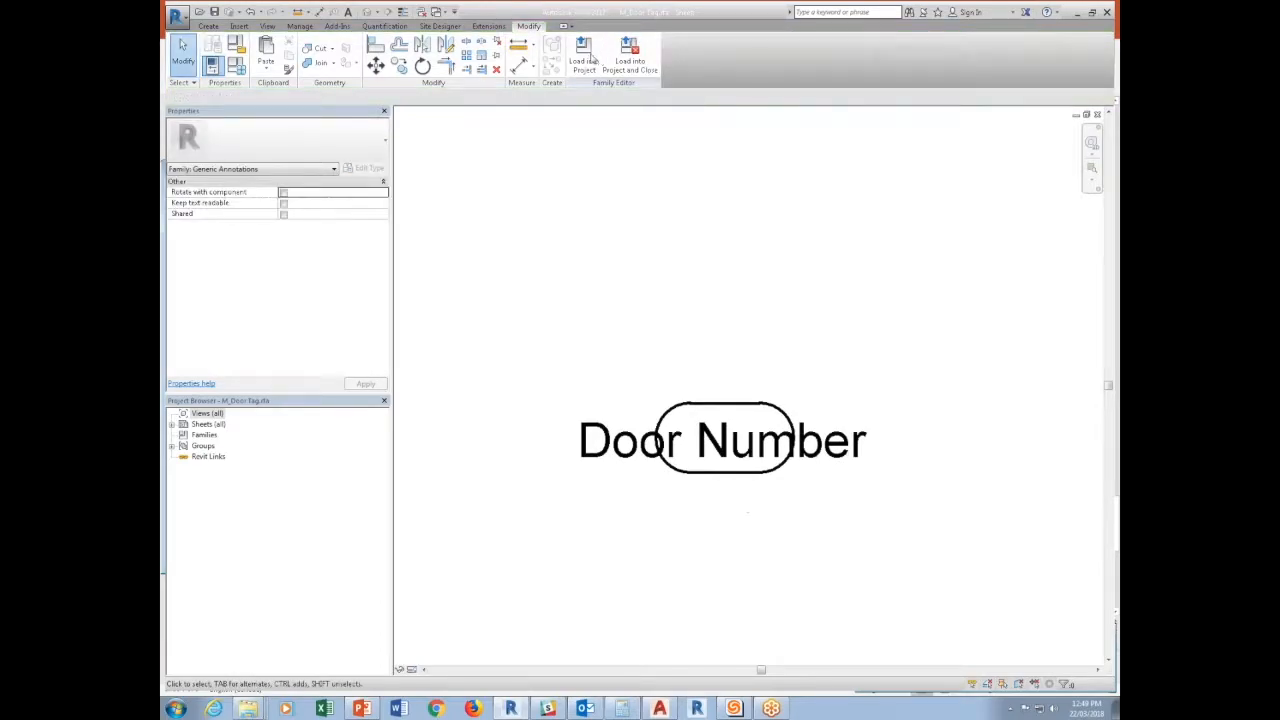
Return to the project's Level 2 plan, open the door's family for editing, and display its Ground floor plan.
left_click(437, 13)
left_click(468, 128)
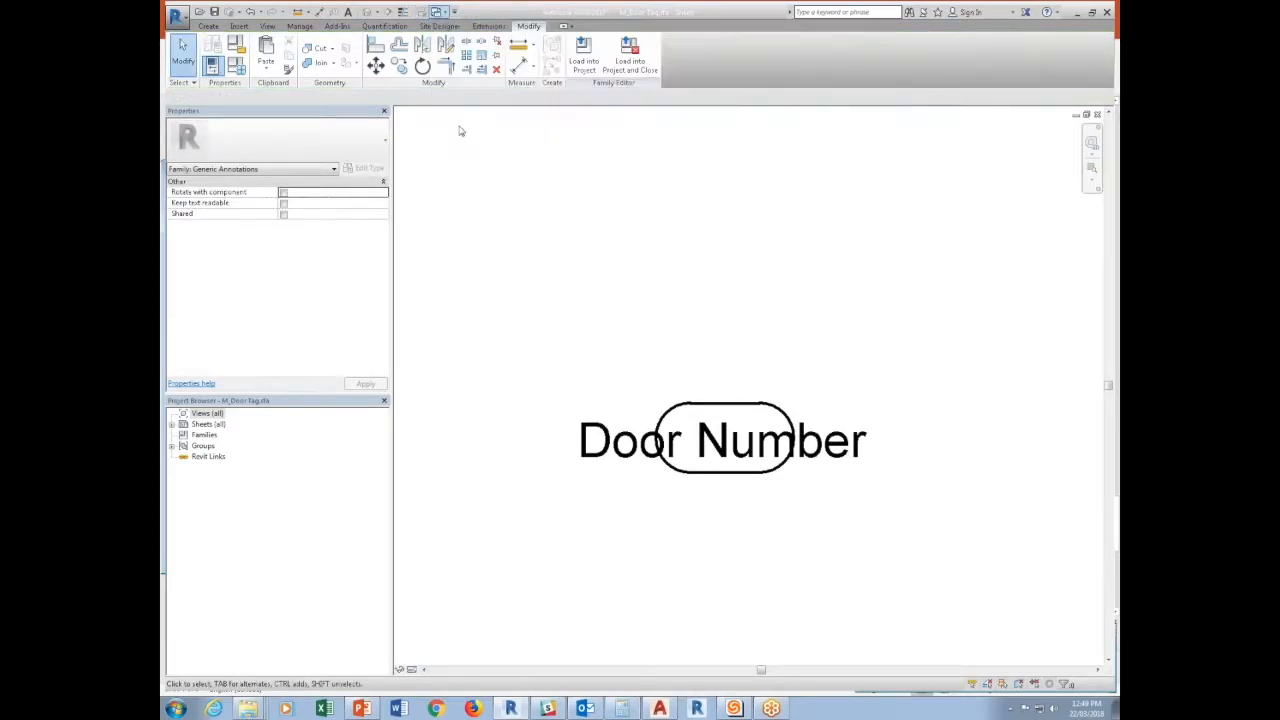
left_click(668, 355)
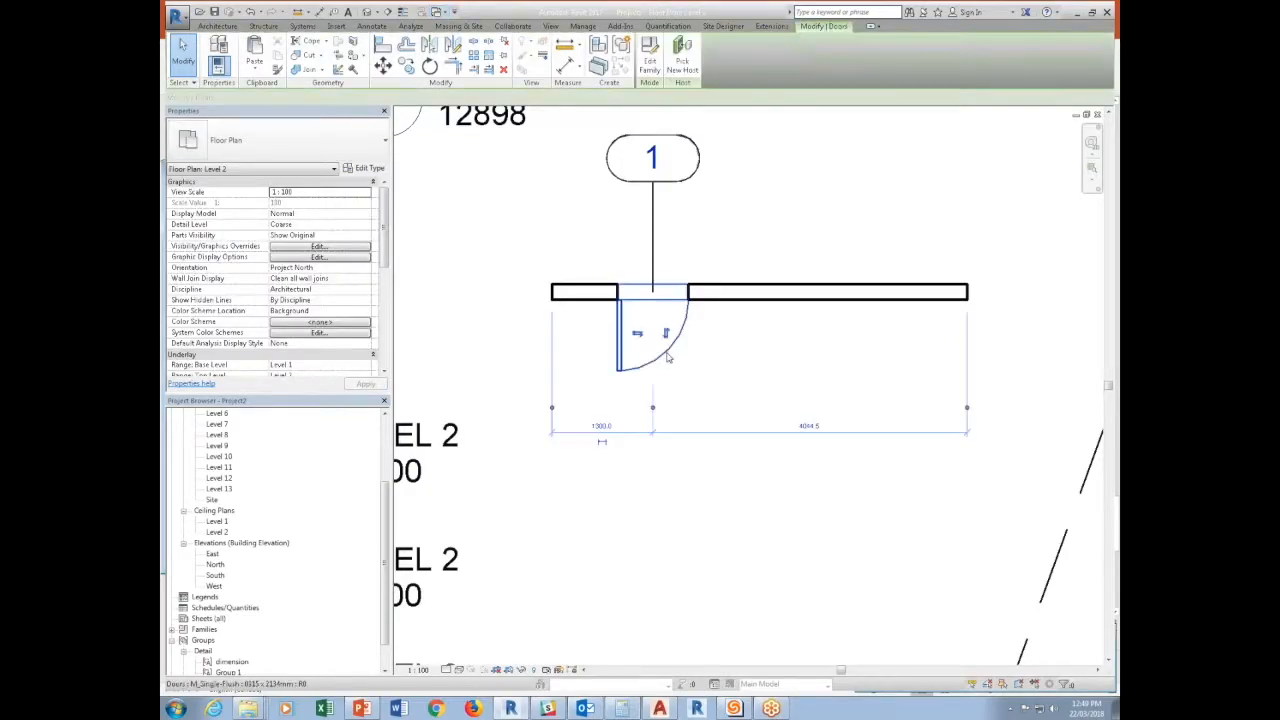
left_click(660, 55)
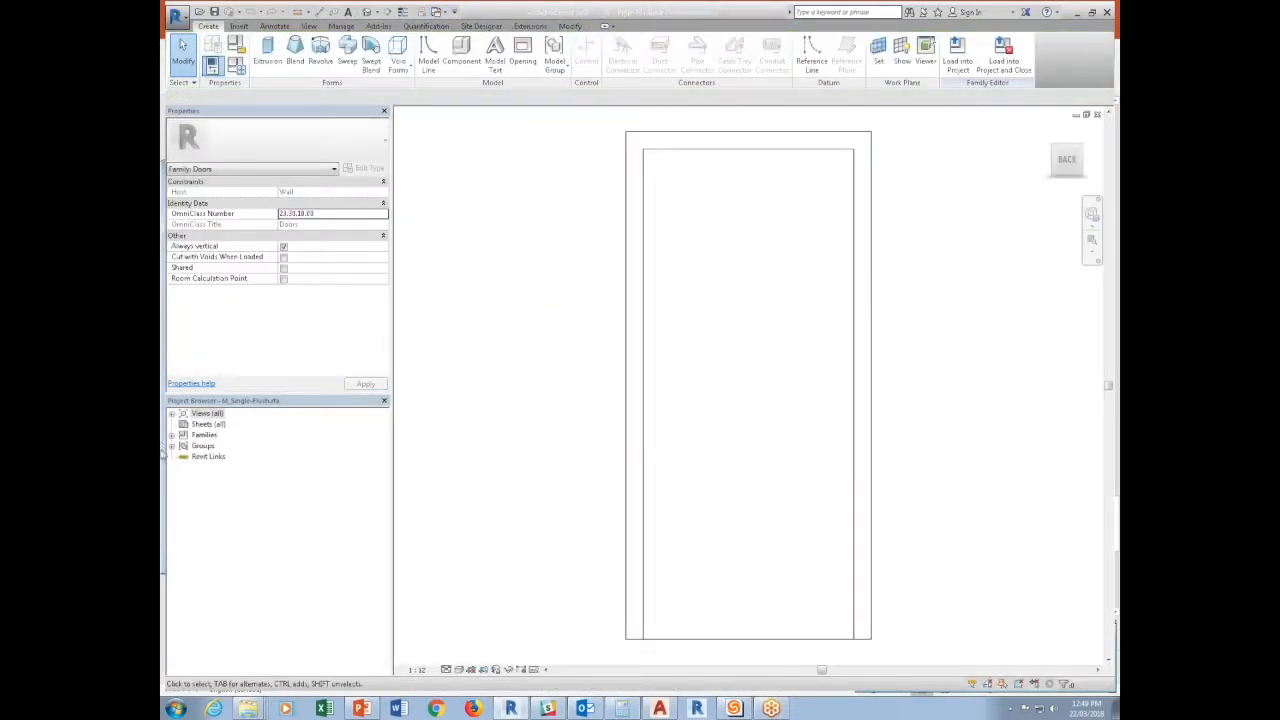
double_click(212, 416)
double_click(208, 426)
double_click(226, 435)
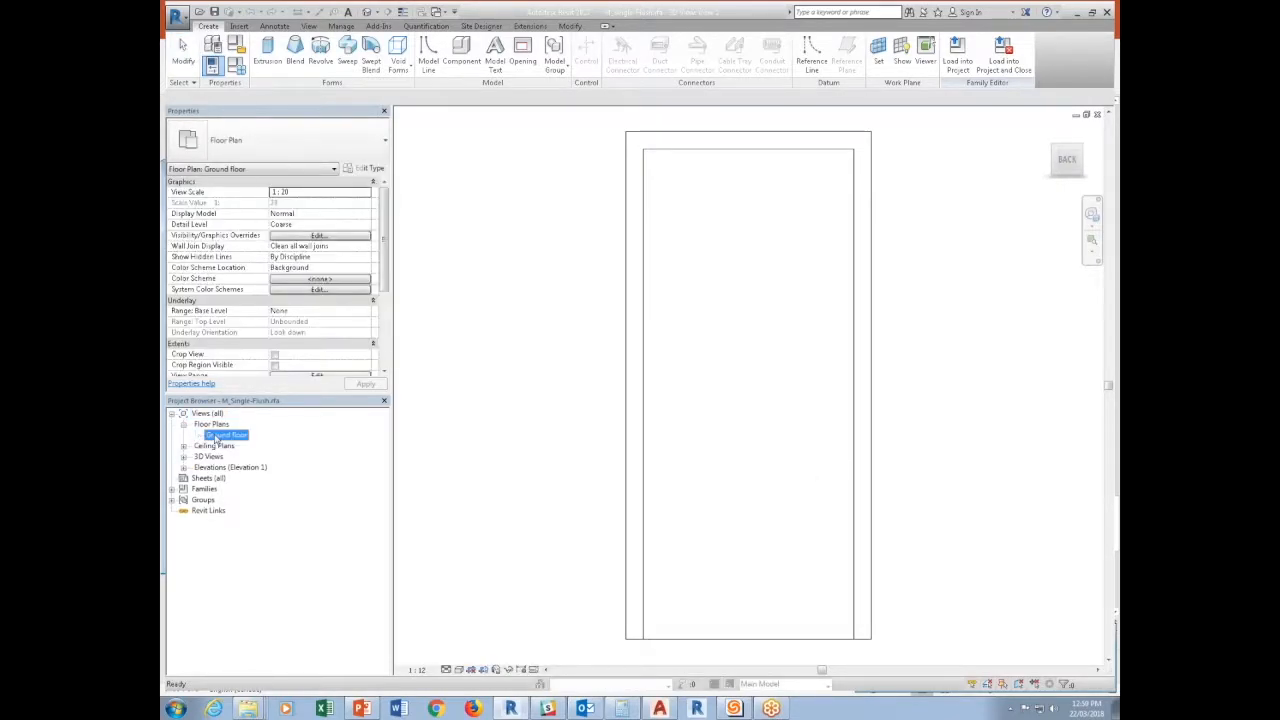
Load the modified tag family into M_Single-Flush only and place it on the door's centre line, below the wall opening.
left_click(436, 12)
left_click(481, 144)
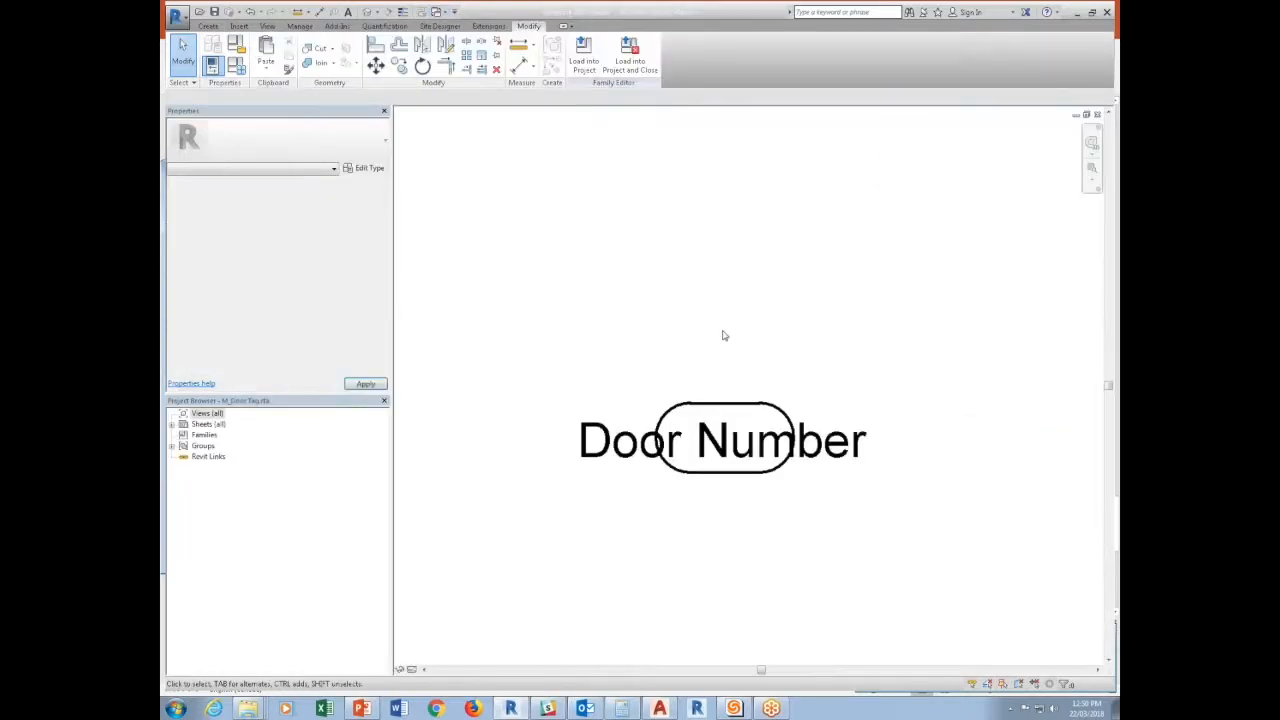
left_click(584, 55)
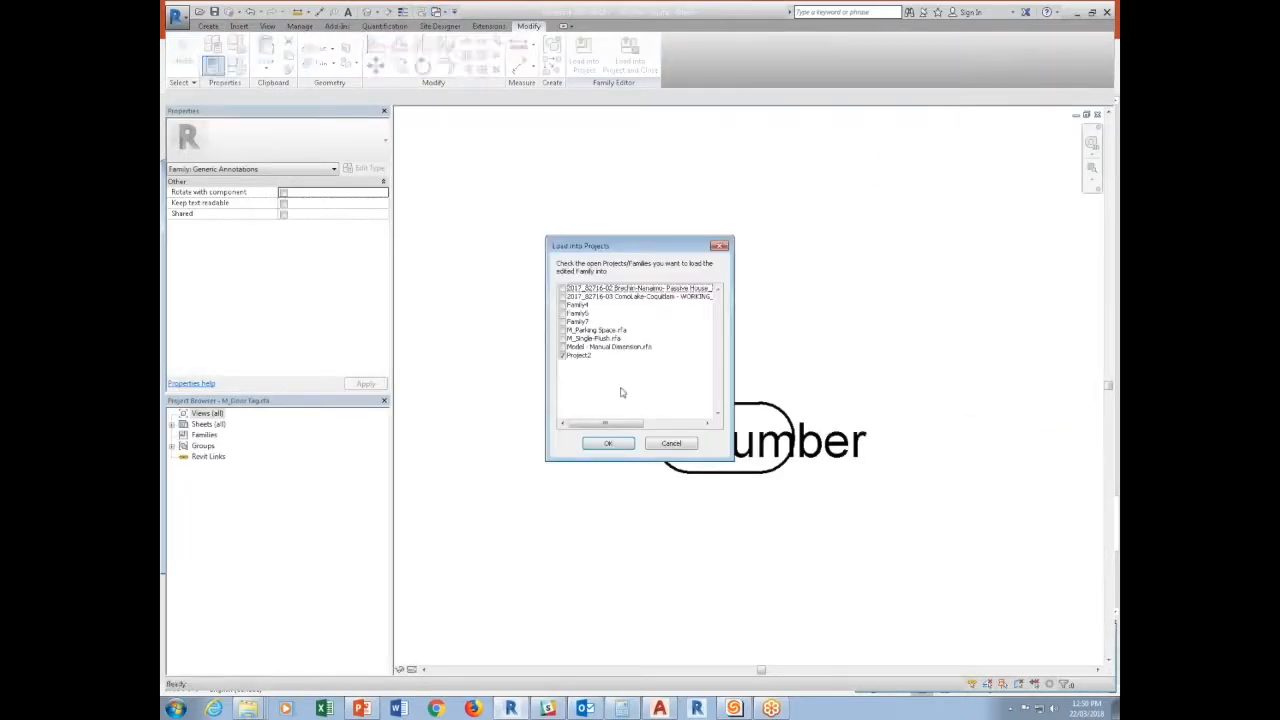
left_click(562, 338)
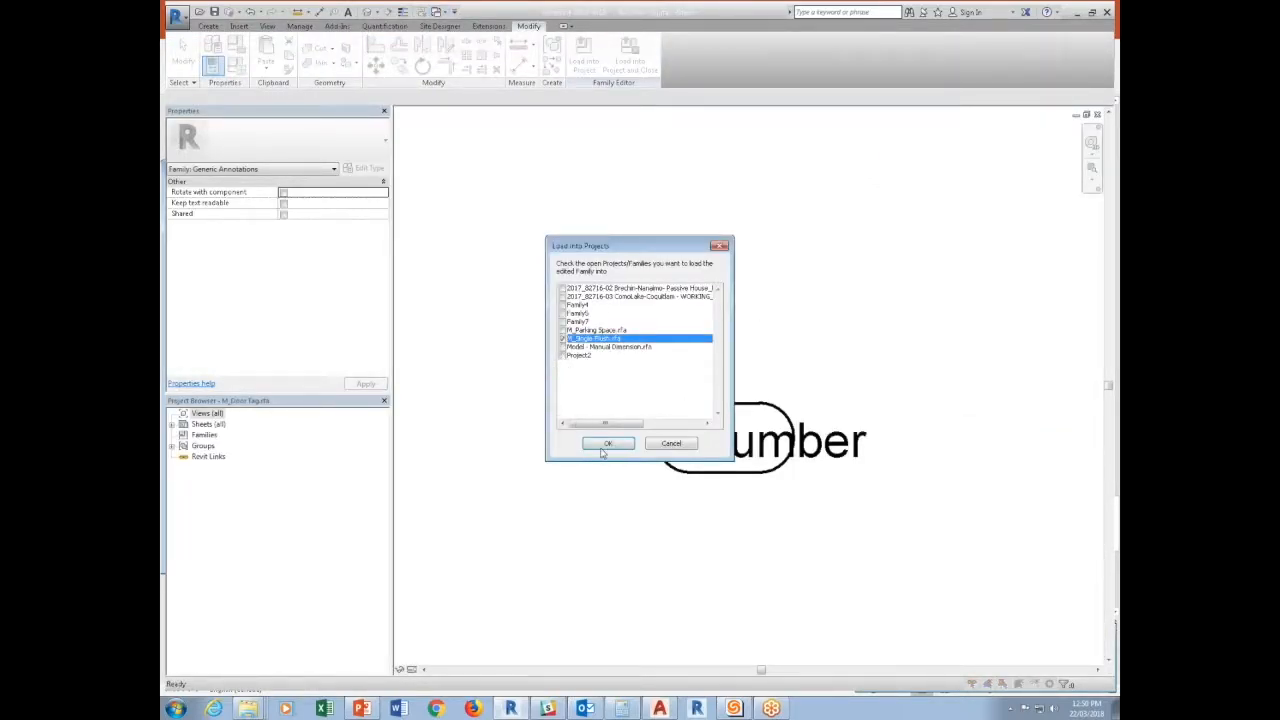
left_click(607, 444)
key("Escape")
key("Escape")
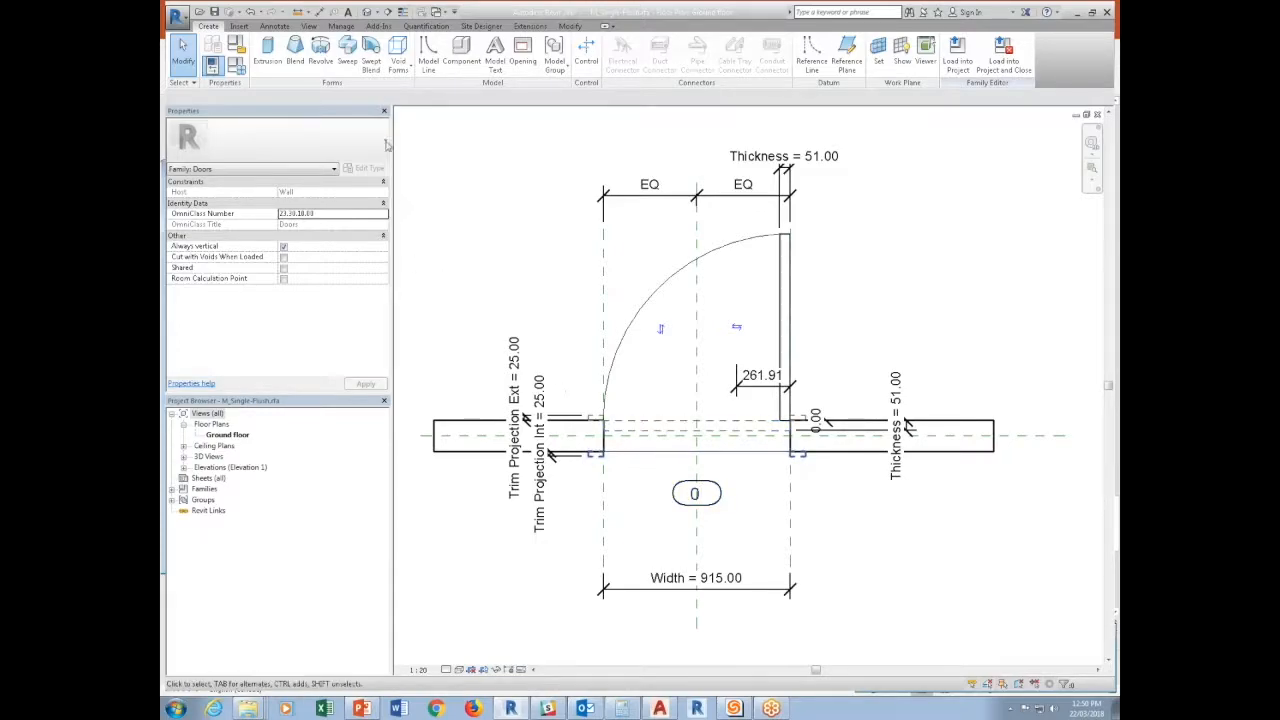
scroll(700, 495, "up", 3)
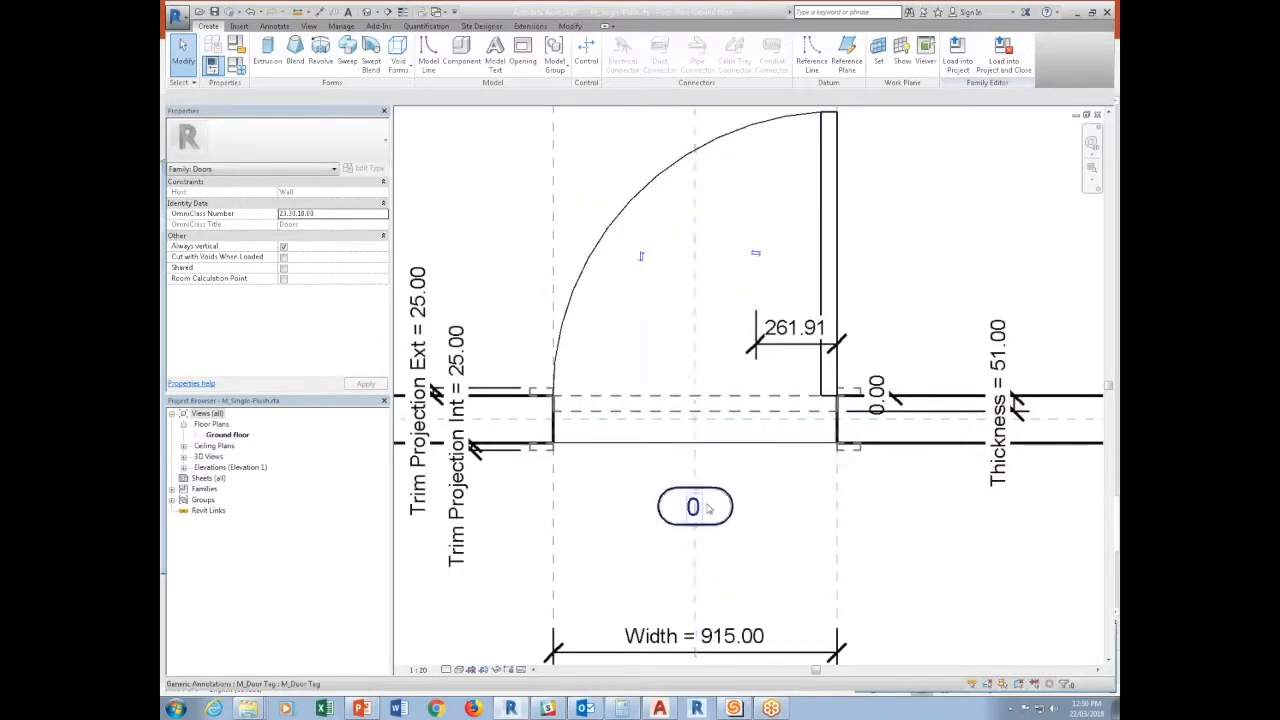
key("a")
key("l")
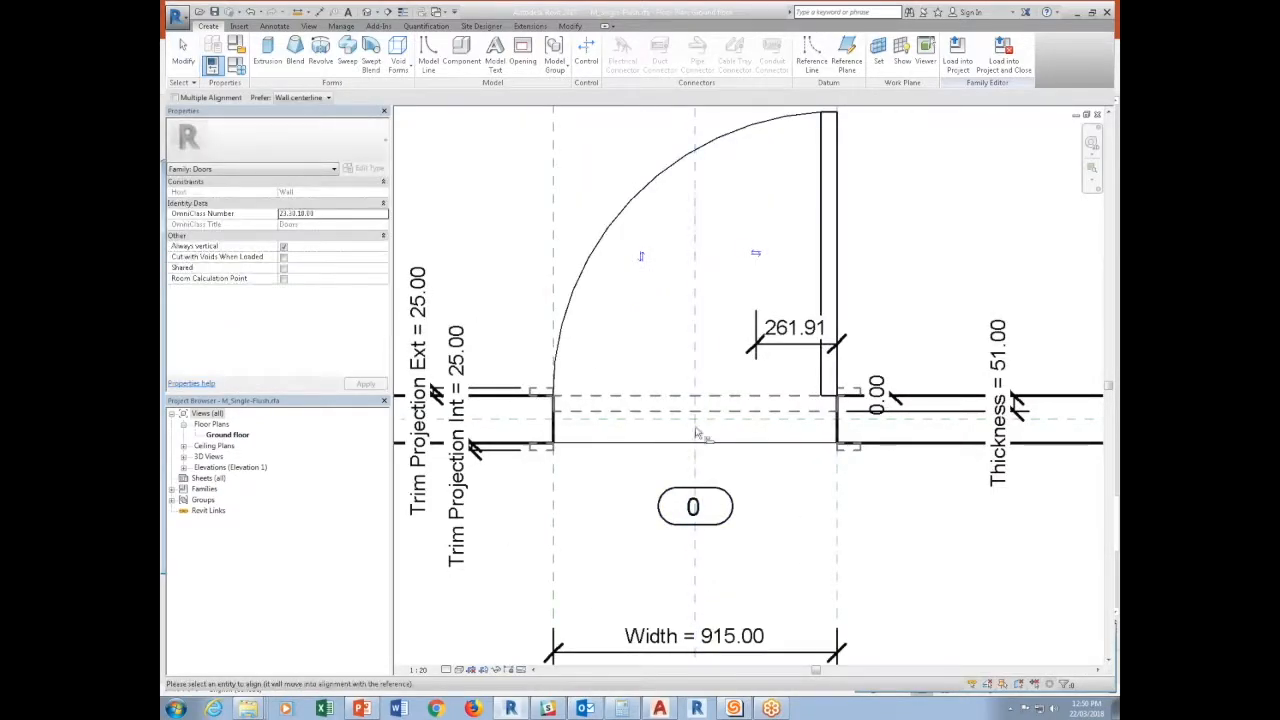
scroll(705, 540, "down", 5)
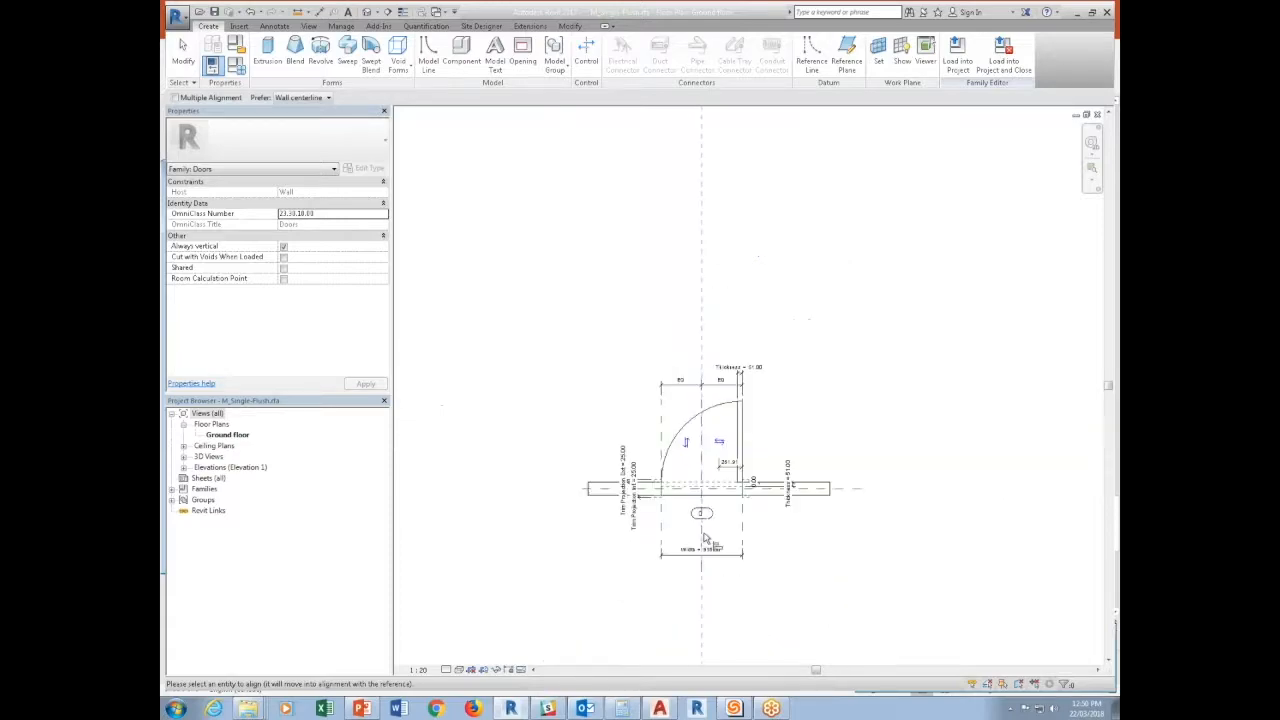
scroll(710, 525, "up", 5)
key("Escape")
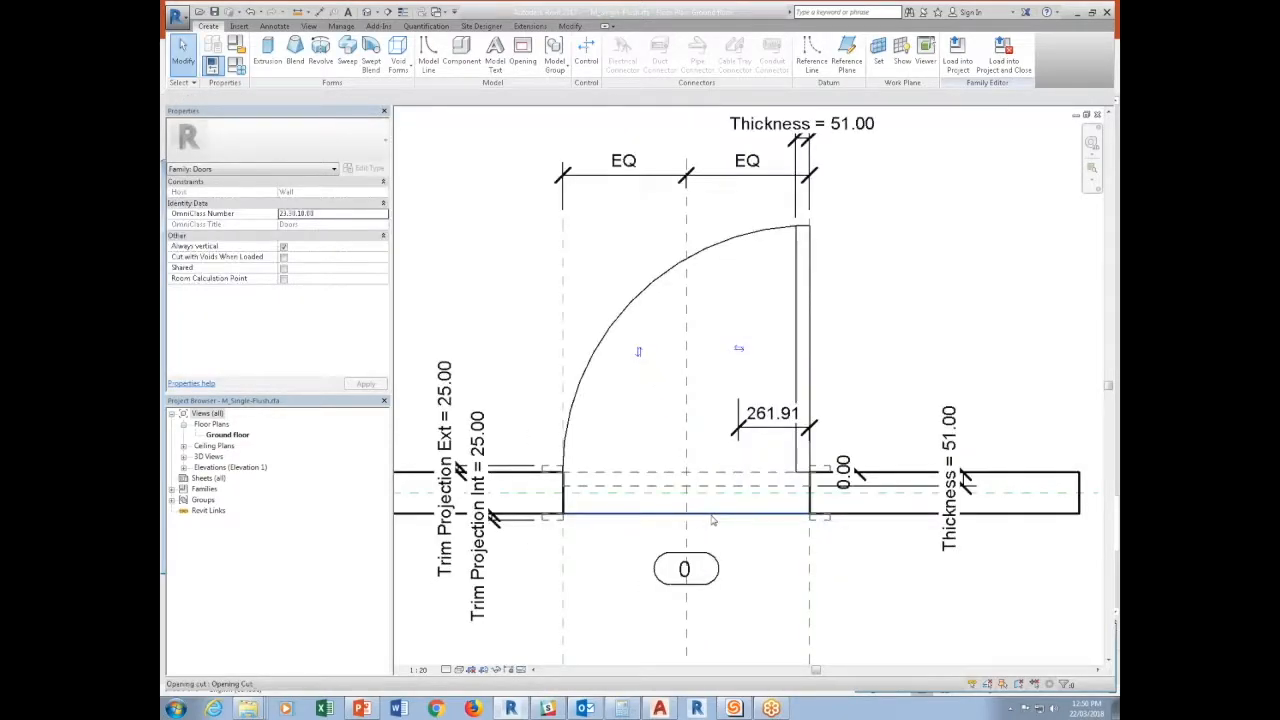
key("a")
key("l")
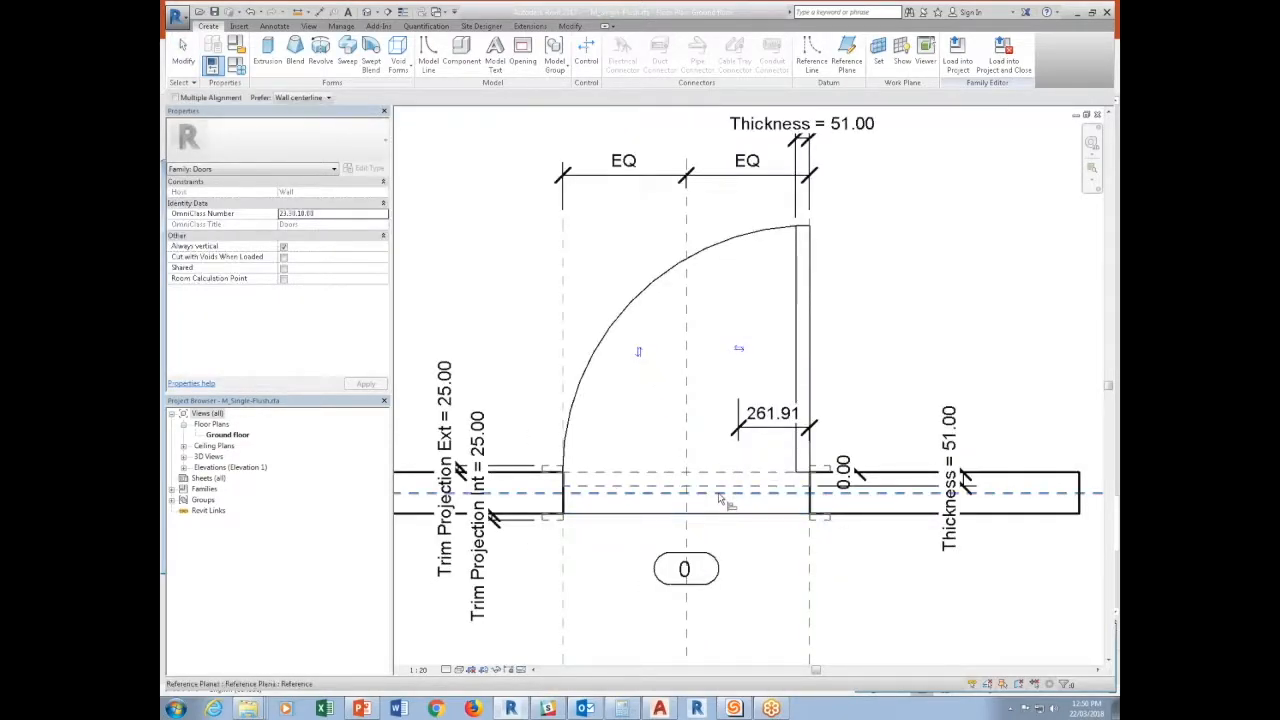
key("Escape")
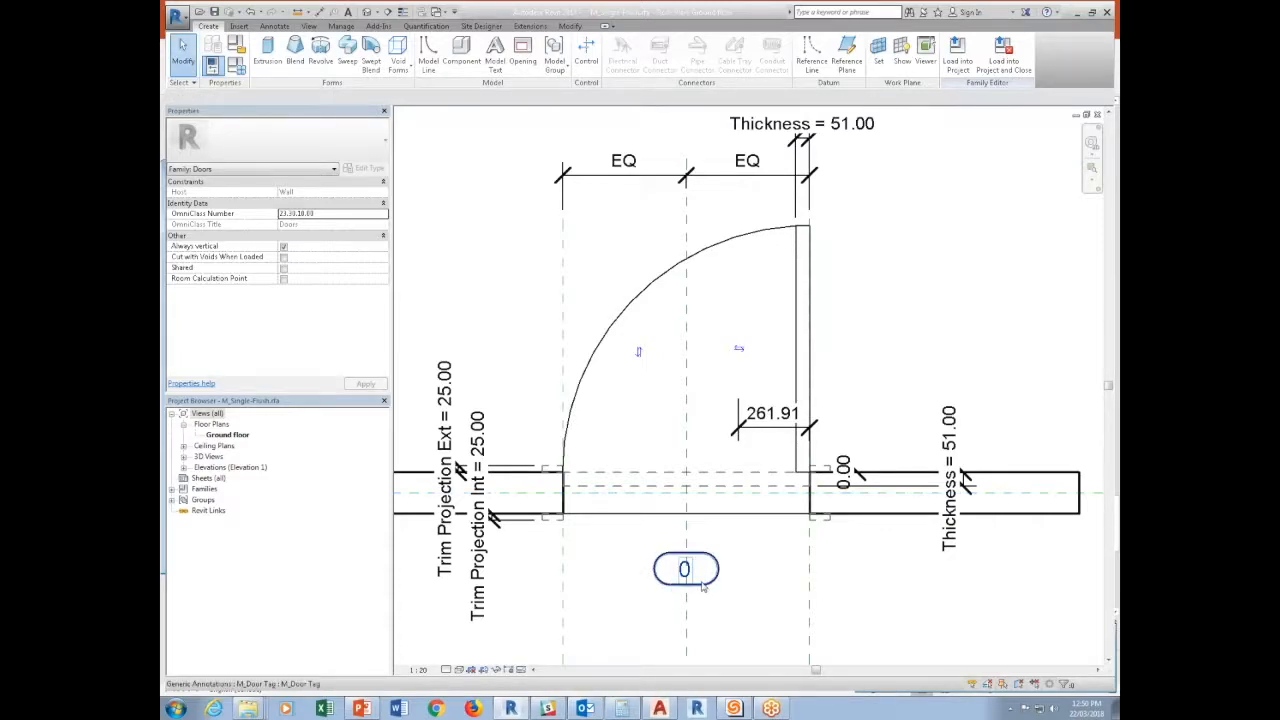
left_click(703, 586)
left_click(643, 58)
left_click(673, 443)
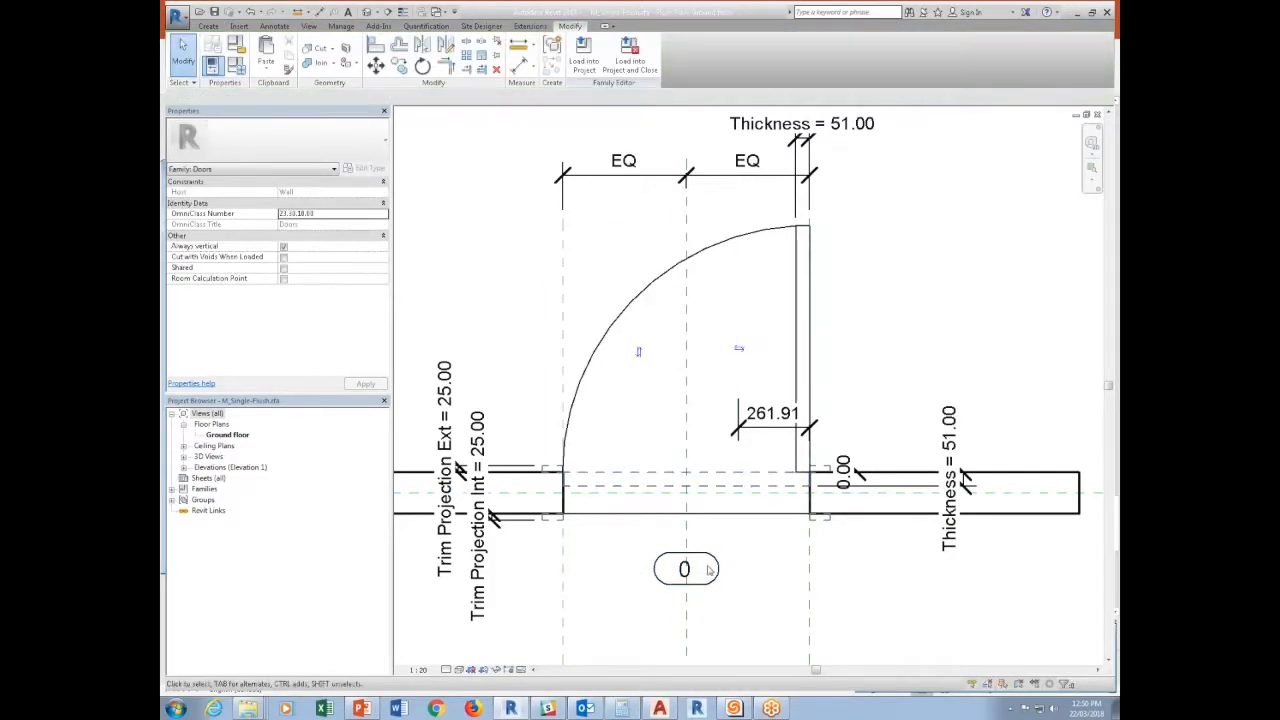
Associate the nested tag's Door Number with a new instance family parameter named Mark in the door family.
left_click(712, 568)
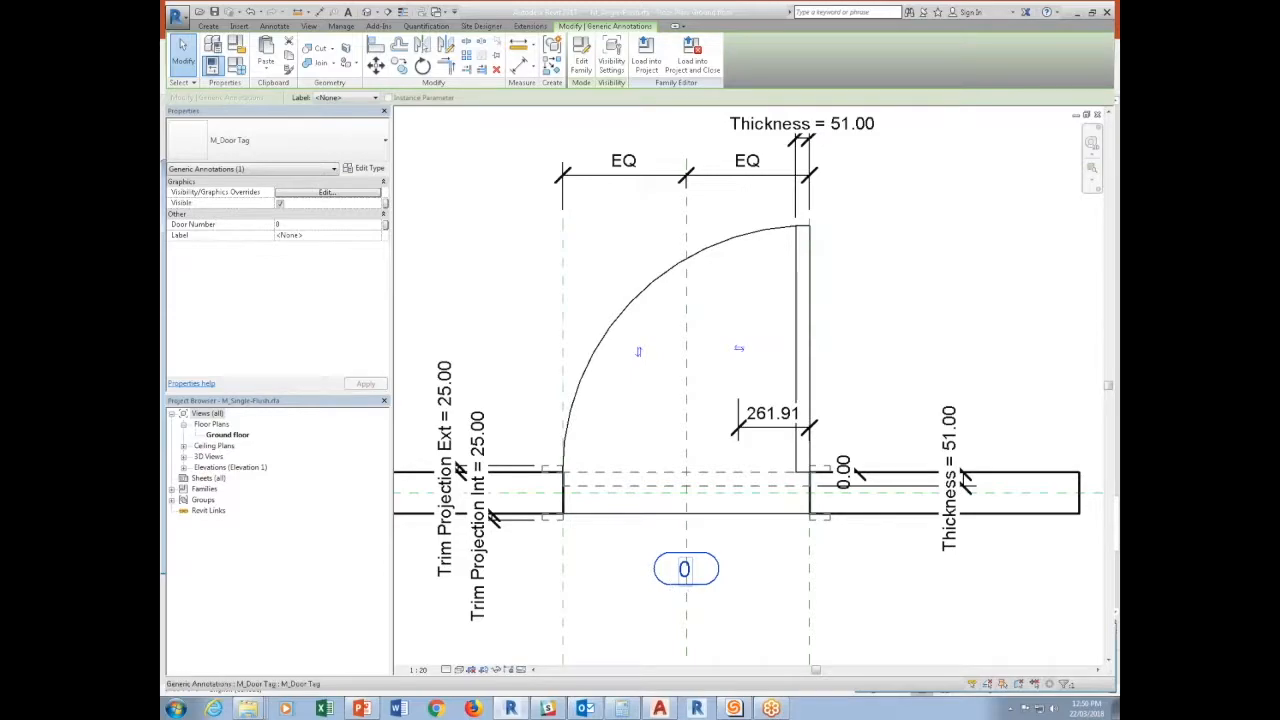
left_click(386, 226)
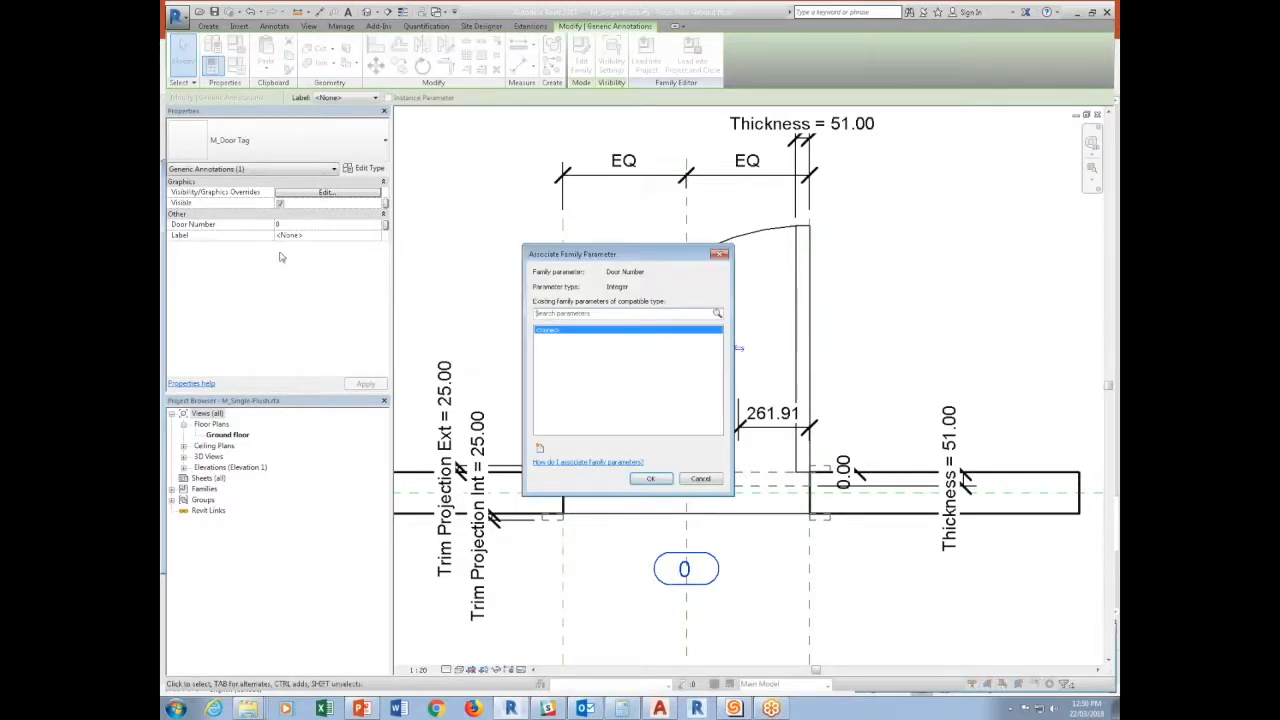
left_click(540, 449)
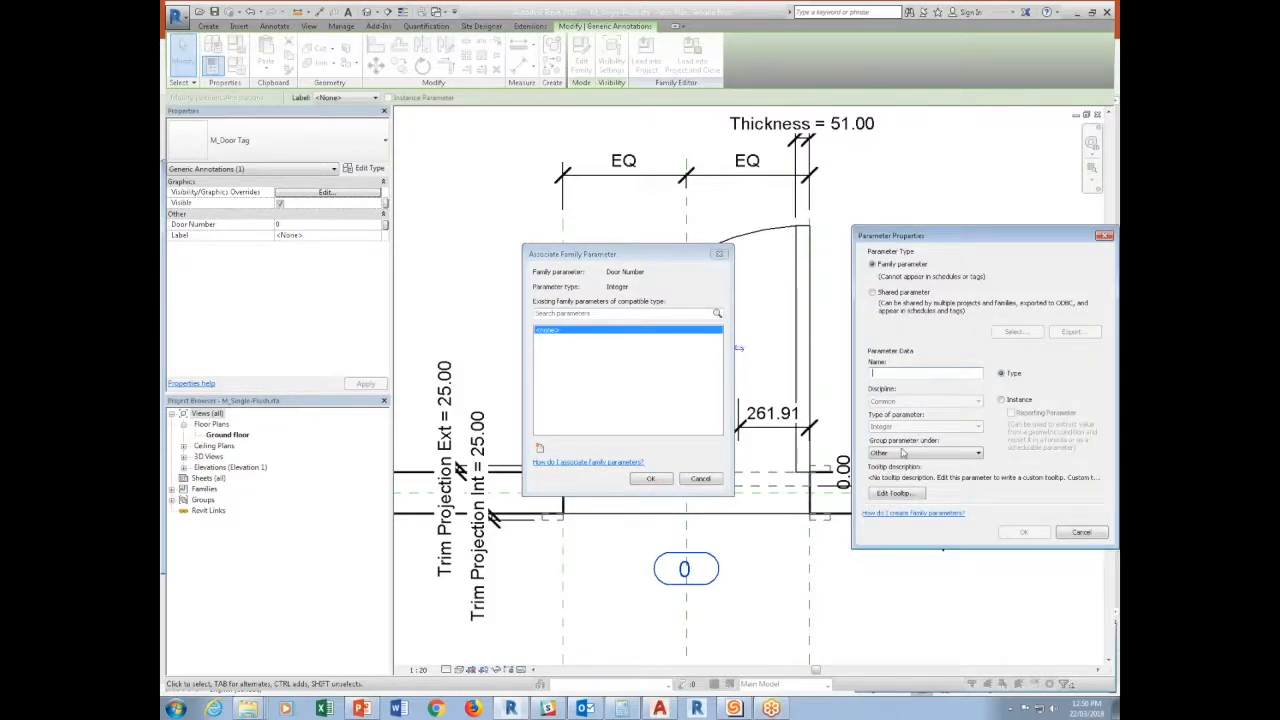
type("D")
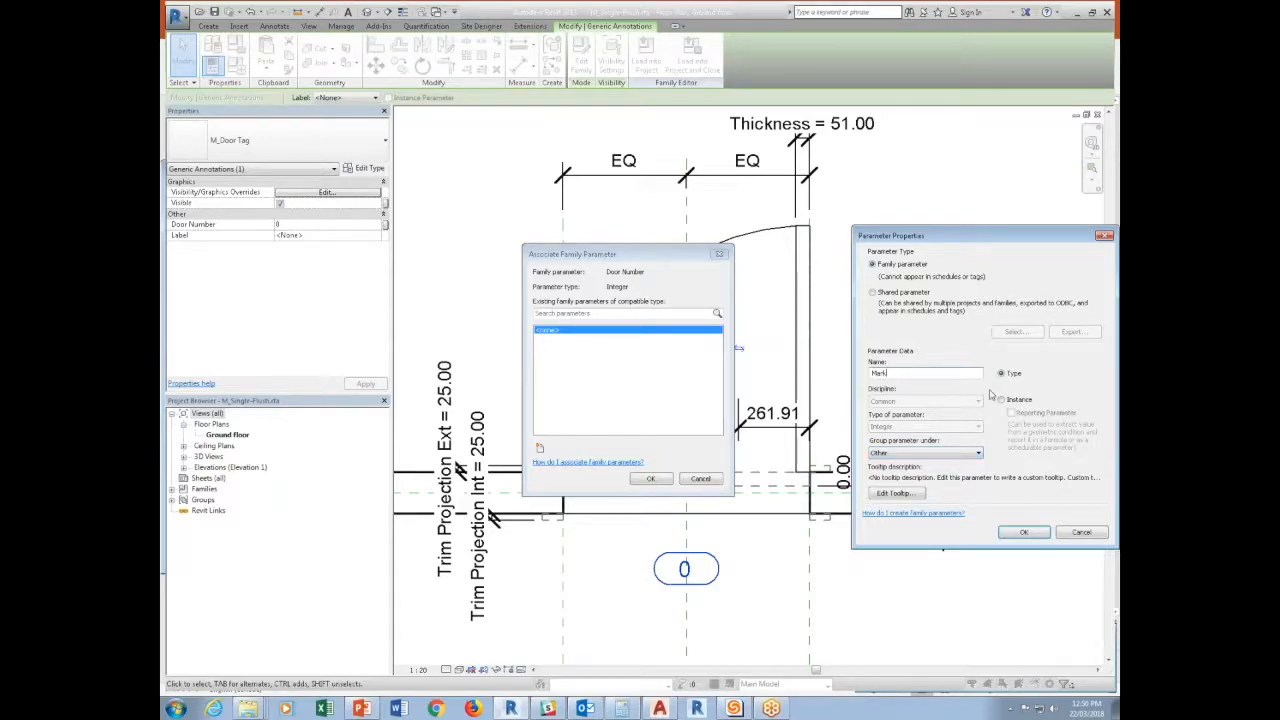
left_click(1024, 532)
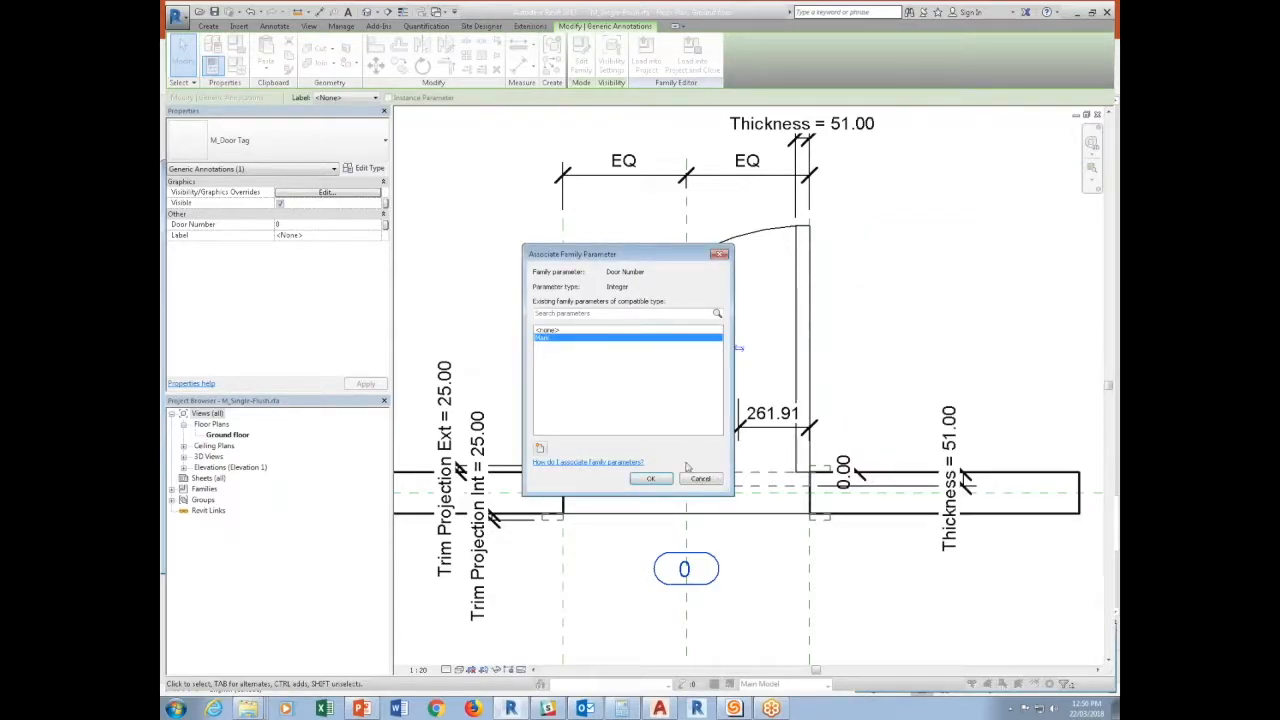
left_click(648, 478)
Move the tag onto the wall opening and load the door family into Project2, overwriting the existing version.
left_click_drag(702, 570, 702, 486)
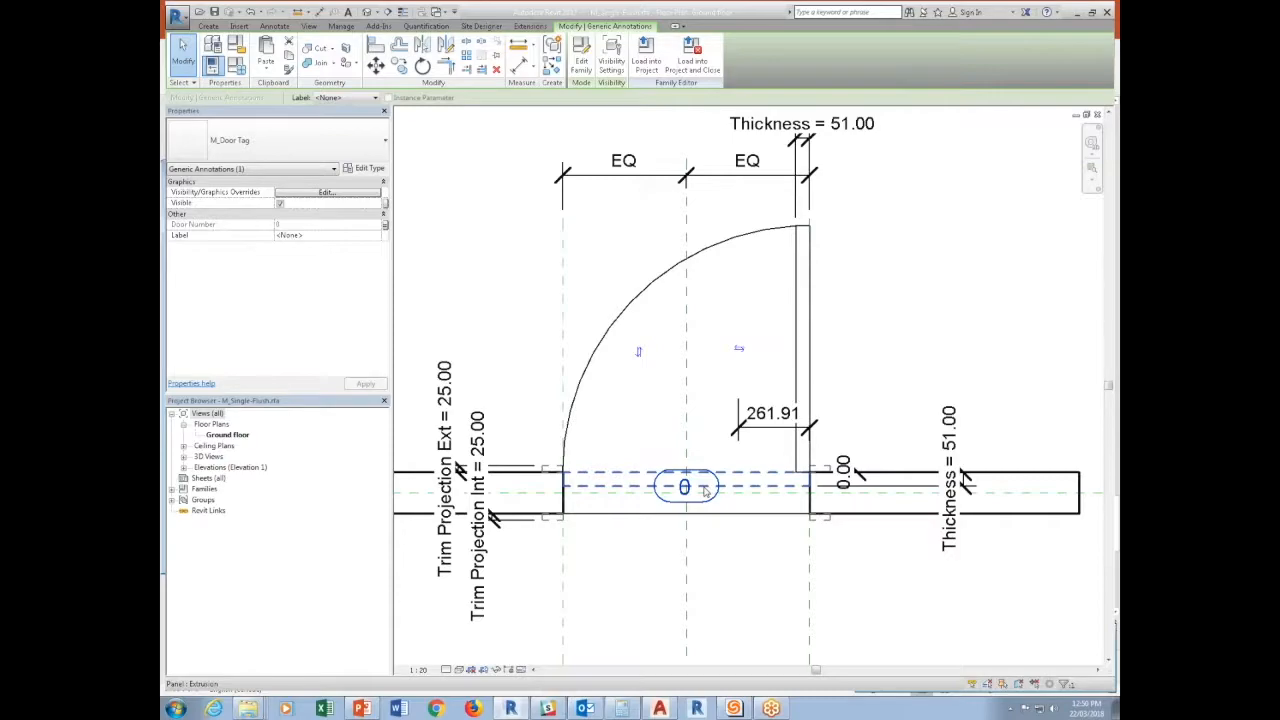
left_click(646, 58)
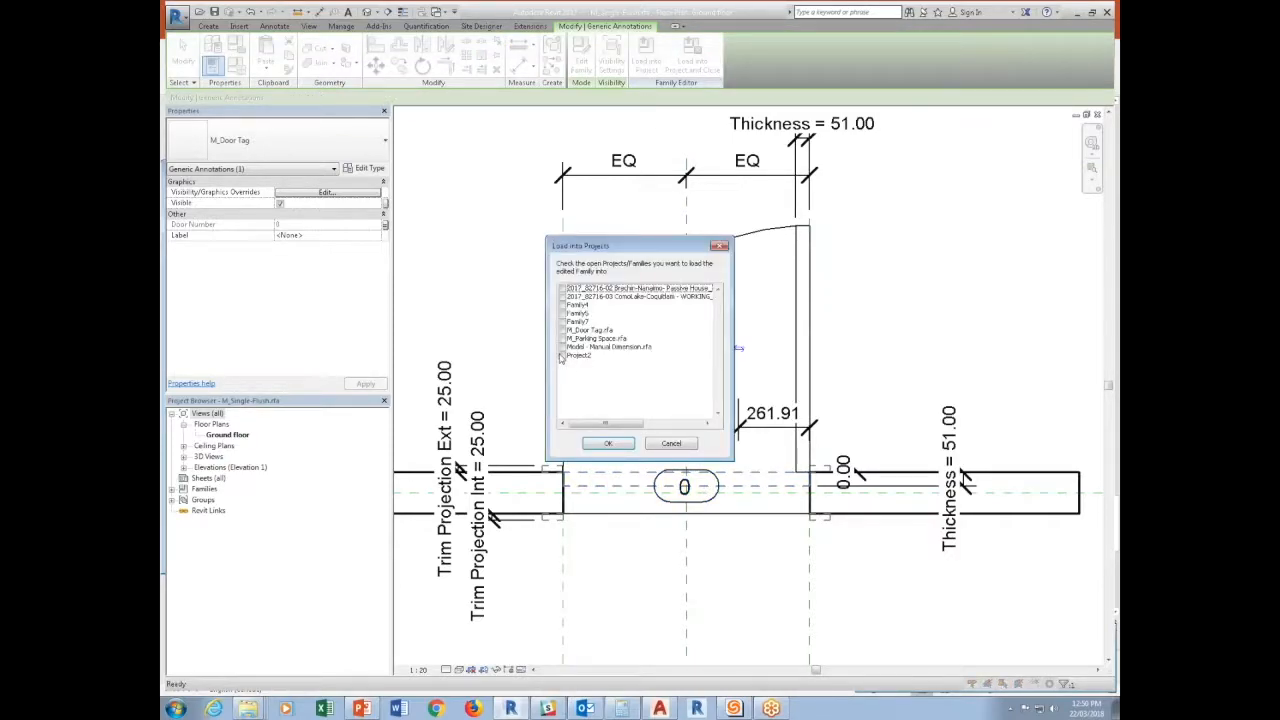
left_click(606, 443)
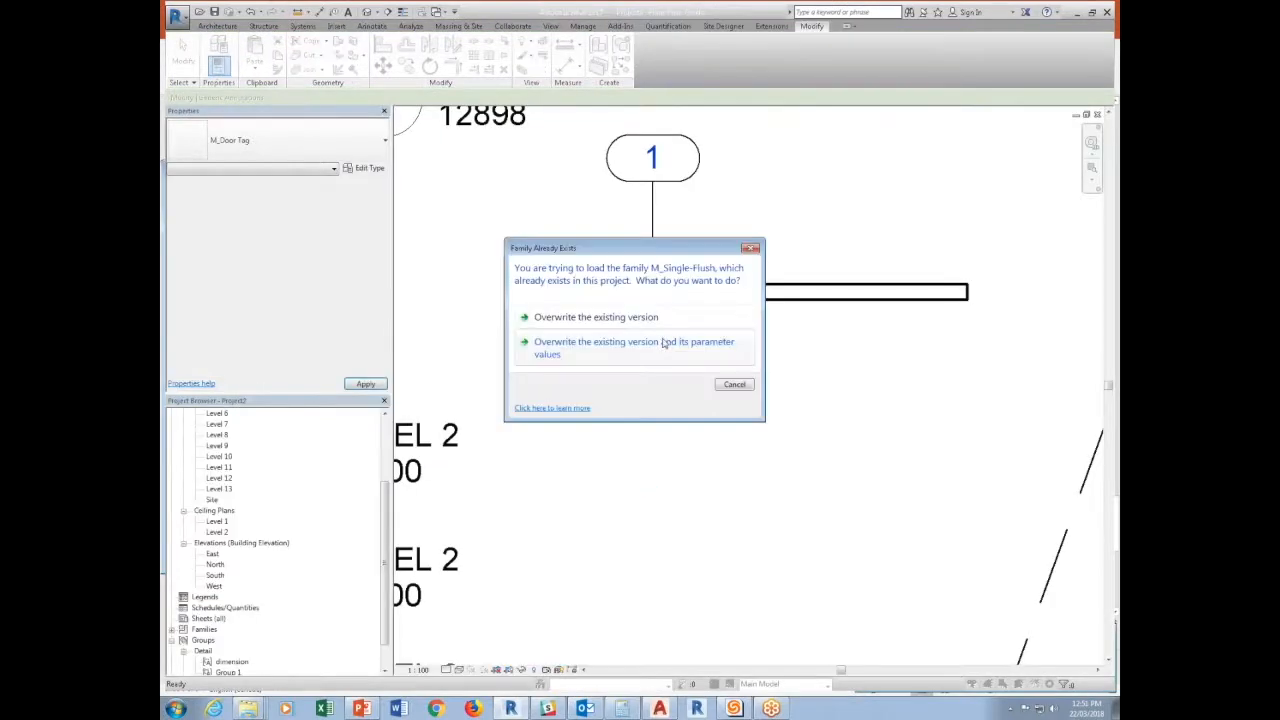
left_click(636, 318)
Set the door's custom Mark parameter, grouped under Other, to 121212.
middle_click_drag(689, 363, 663, 400)
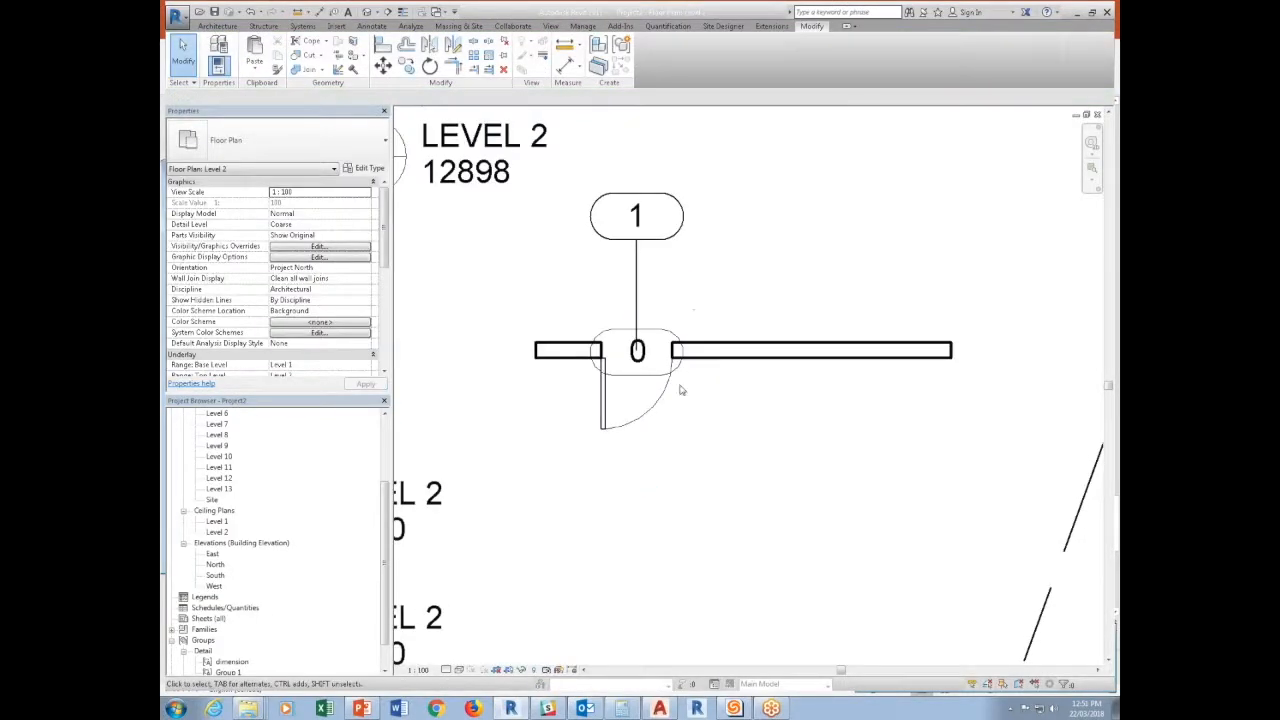
left_click(630, 403)
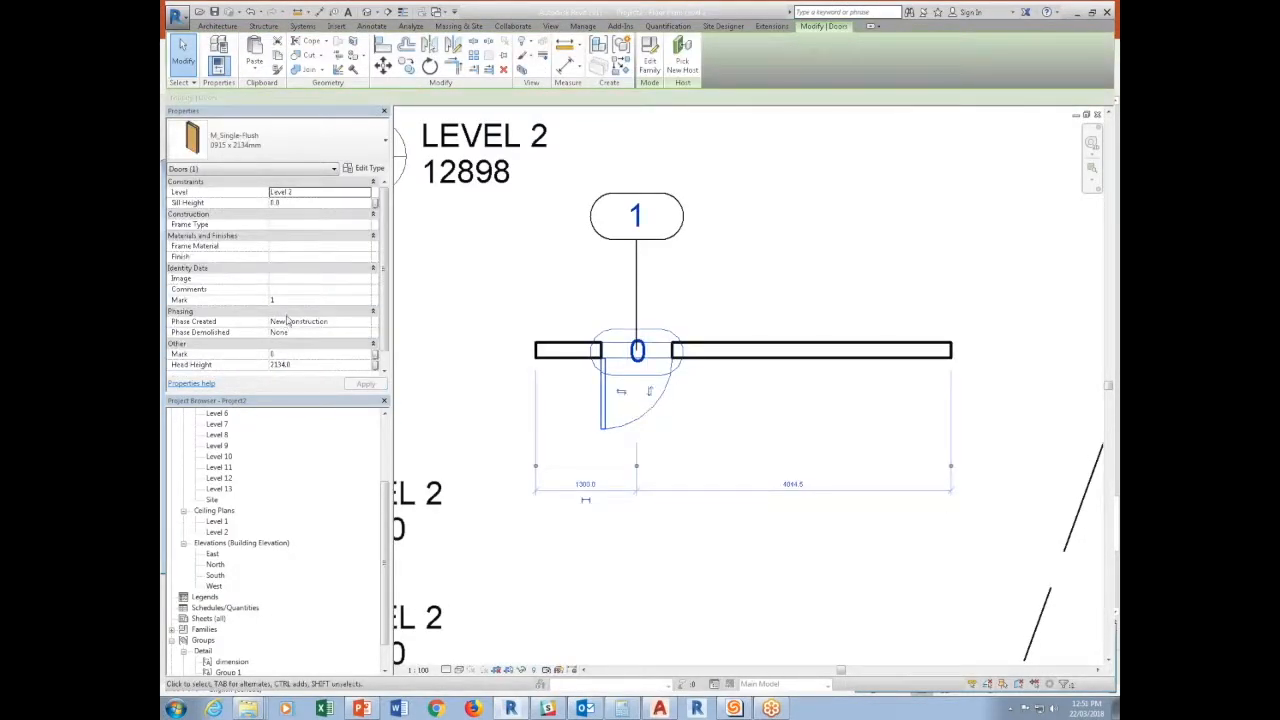
left_click(293, 357)
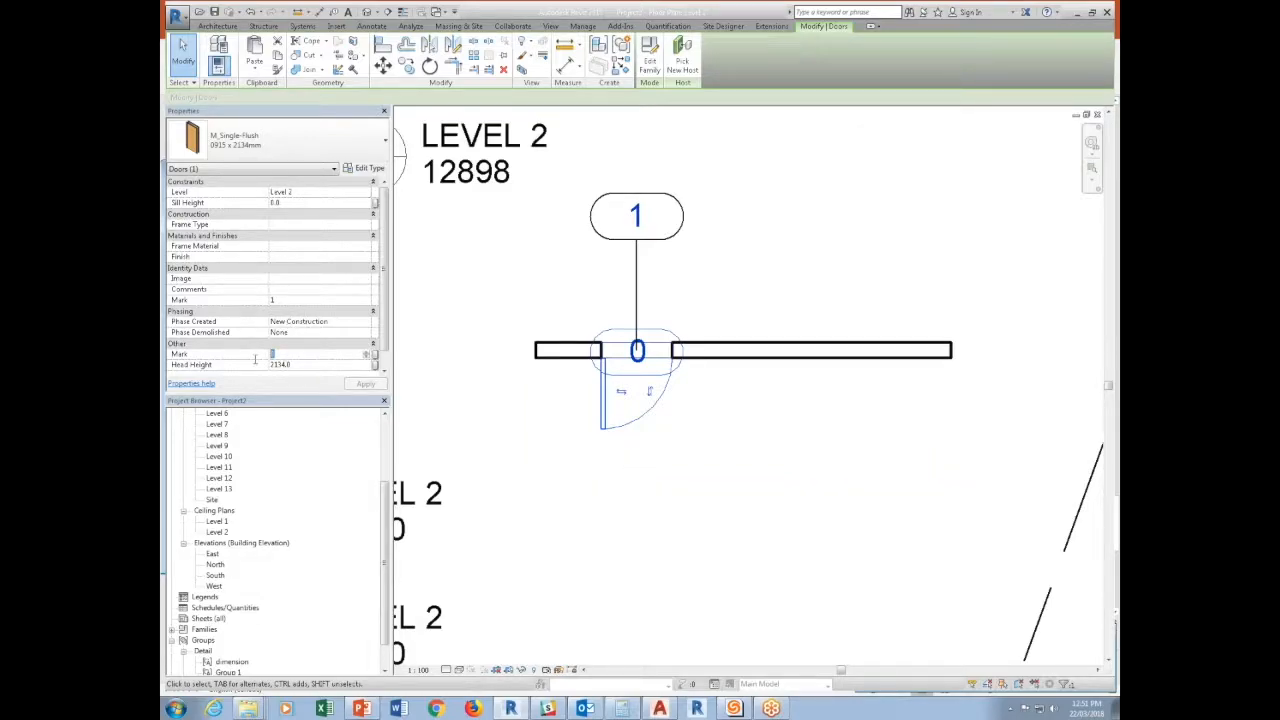
type("121212")
left_click(571, 443)
Copy the door about 1700 mm along the same wall, away from its nearer end.
left_click(646, 424)
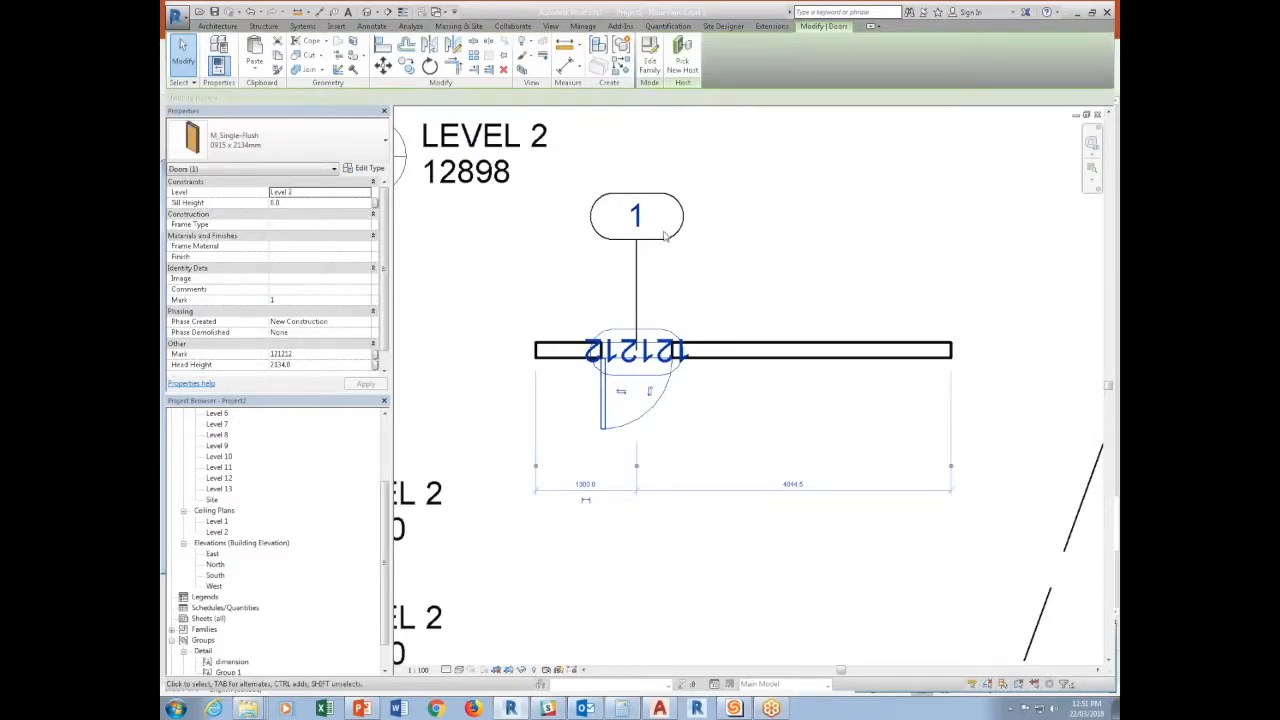
left_click(406, 65)
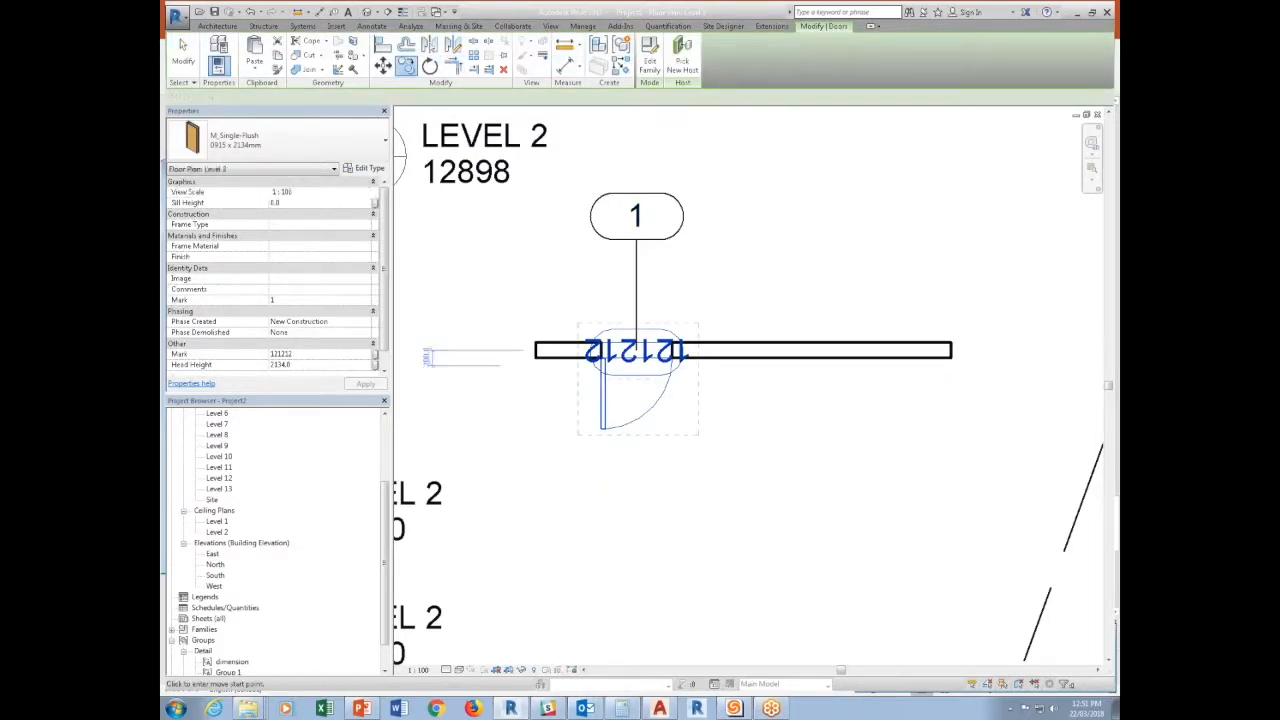
left_click(617, 410)
left_click(749, 409)
left_click(734, 281)
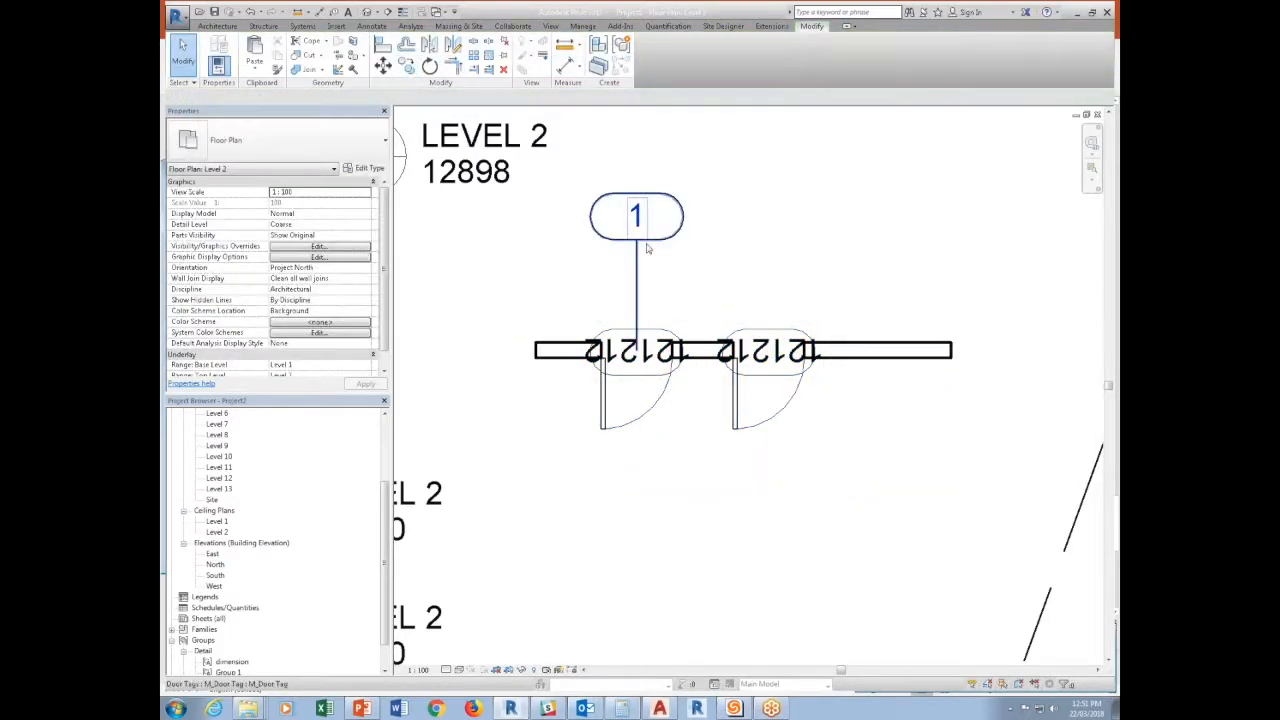
Delete the original door tag with its leader above the first door.
left_click(647, 249)
key("Delete")
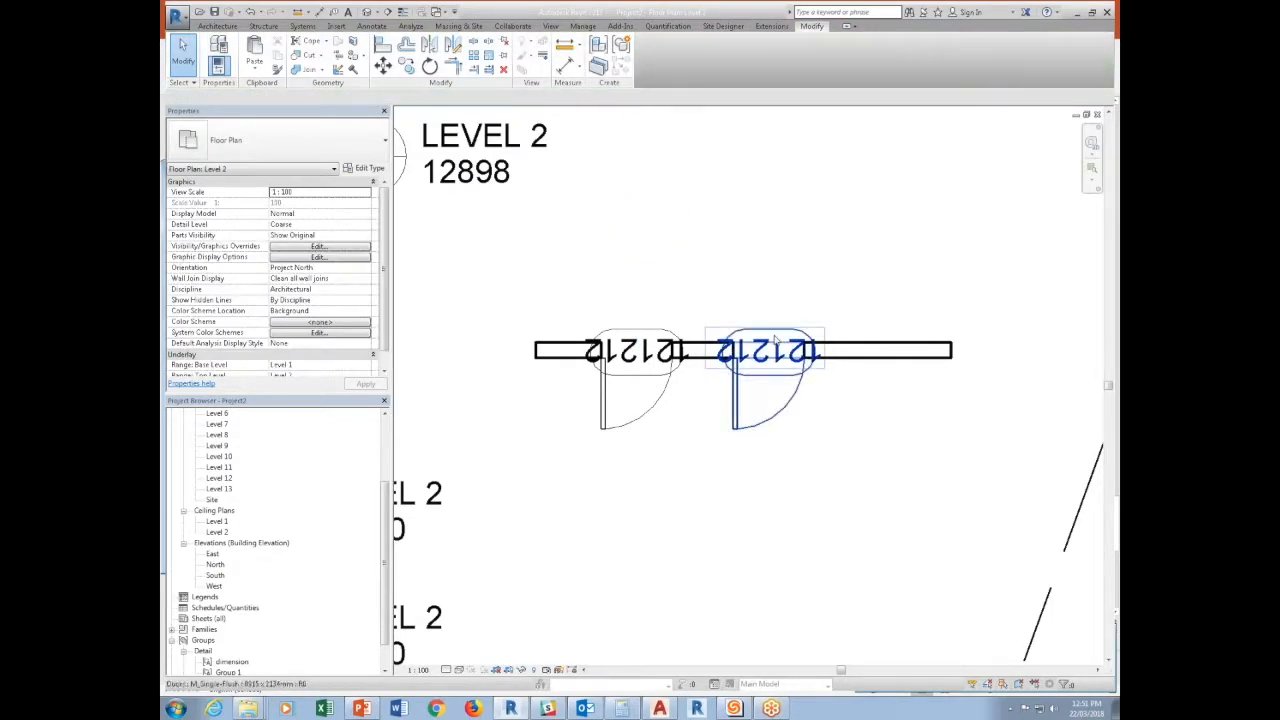
left_click(765, 400)
key("Escape")
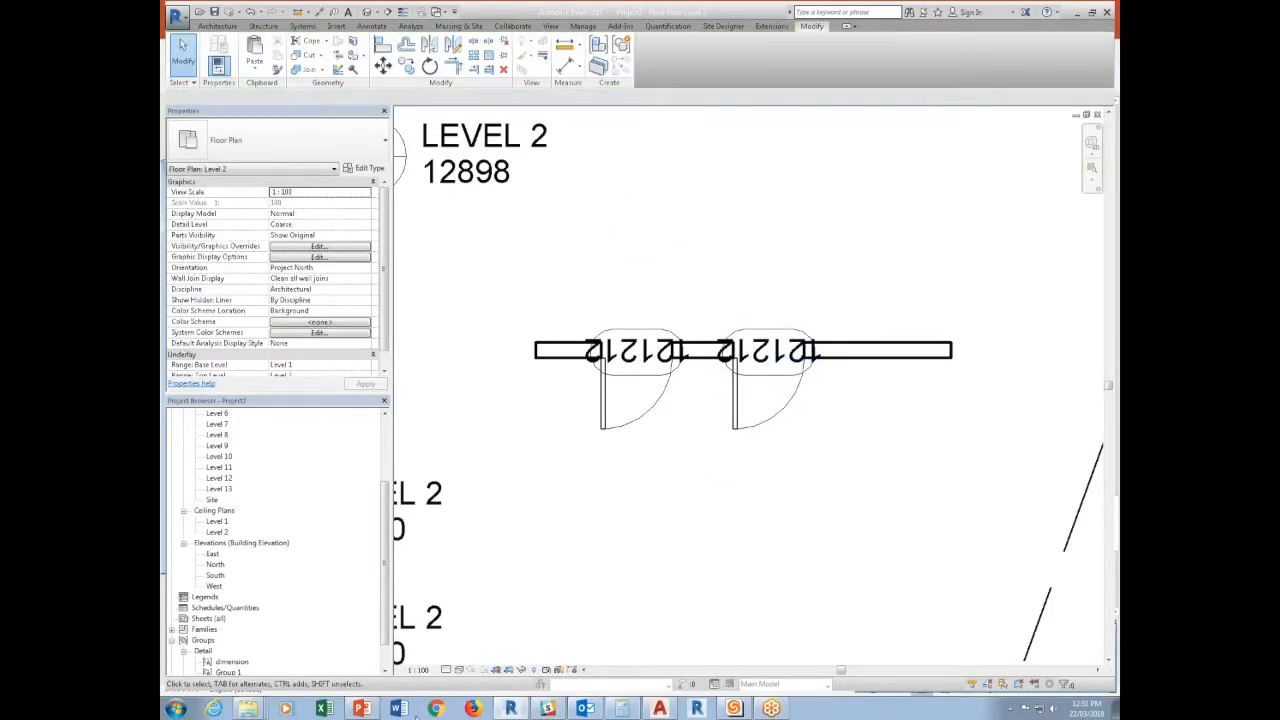
Set the Level 2 plan's view scale to 1:10 to check how the nested tags resize.
left_click(418, 669)
left_click(428, 538)
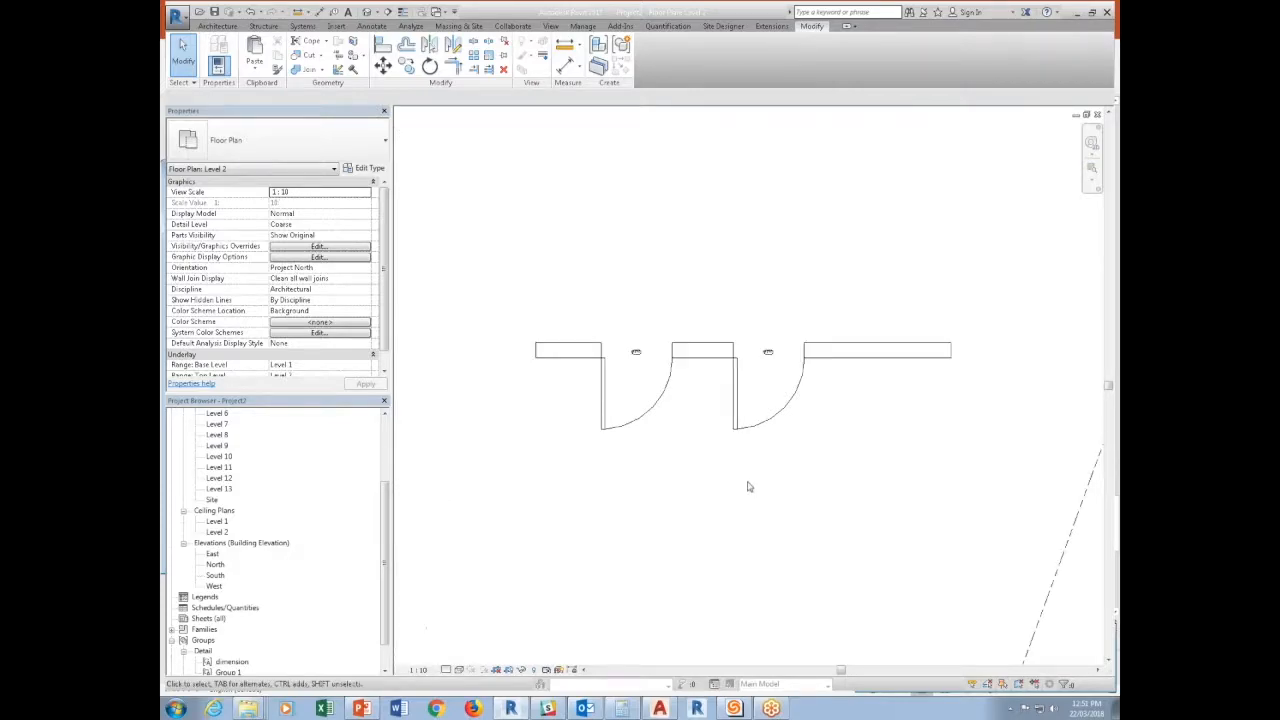
scroll(749, 360, "up", 2)
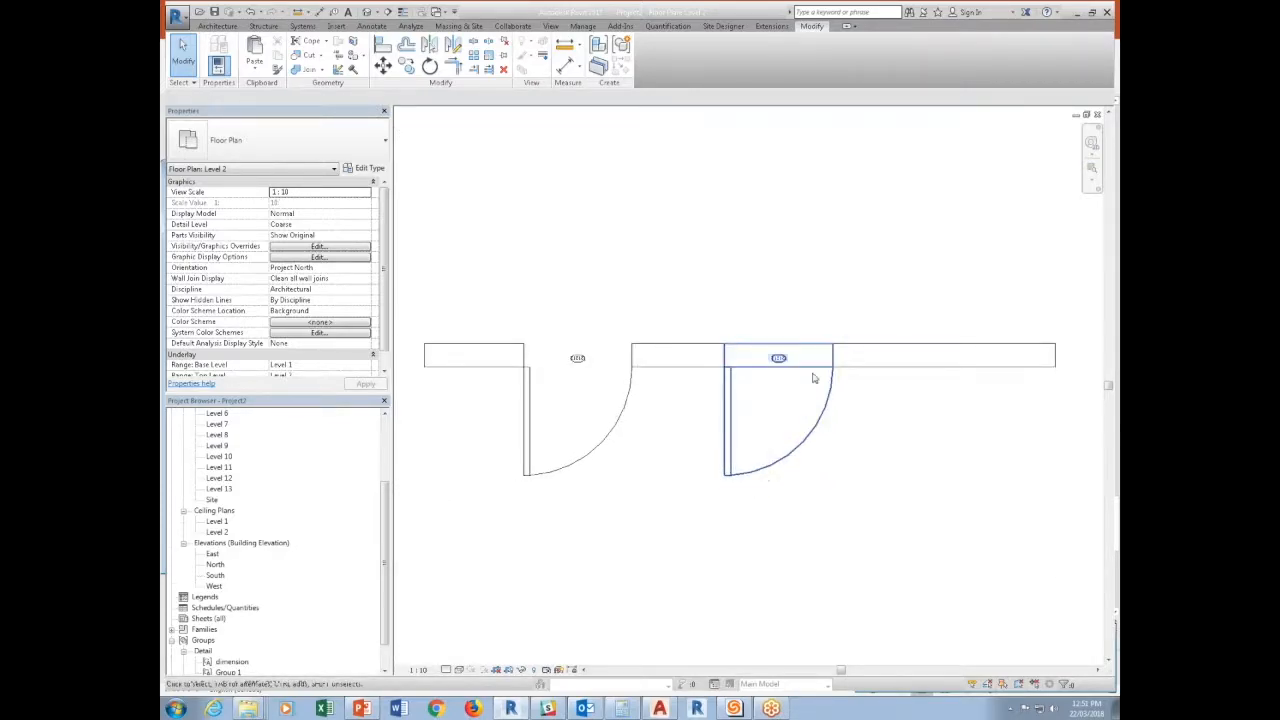
Swing the far end of the wall downward so the wall and both doors run at an angle.
left_click(912, 360)
left_click_drag(1055, 356, 989, 528)
left_click(828, 514)
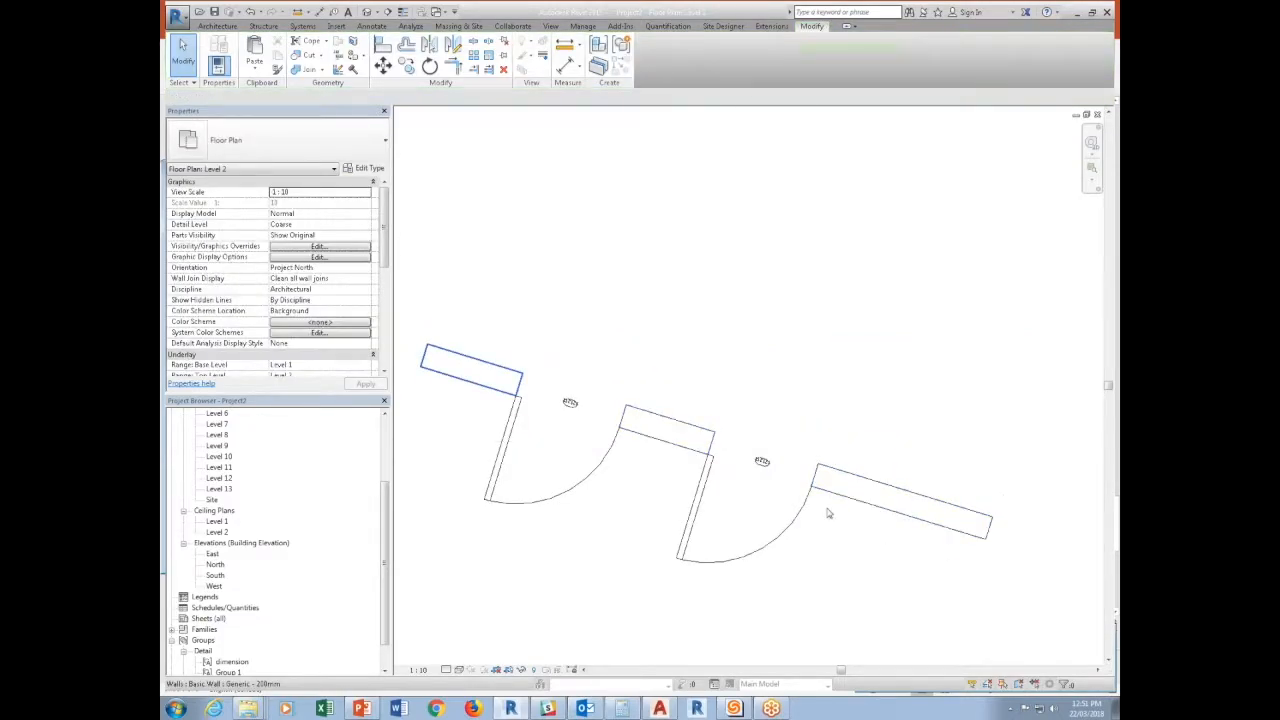
Inspect the nested tag on the angled wall's second door and set the view scale to 1:100.
left_click(767, 469)
scroll(780, 440, "up", 2)
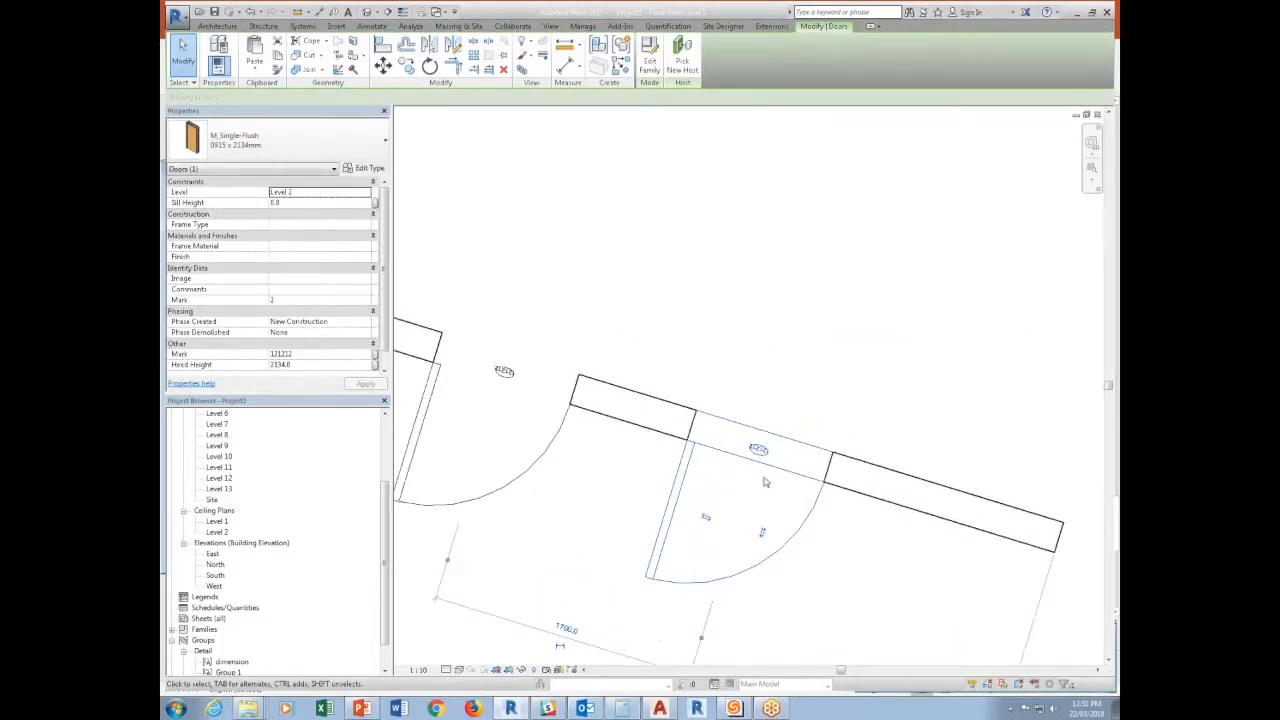
left_click(418, 669)
left_click(440, 590)
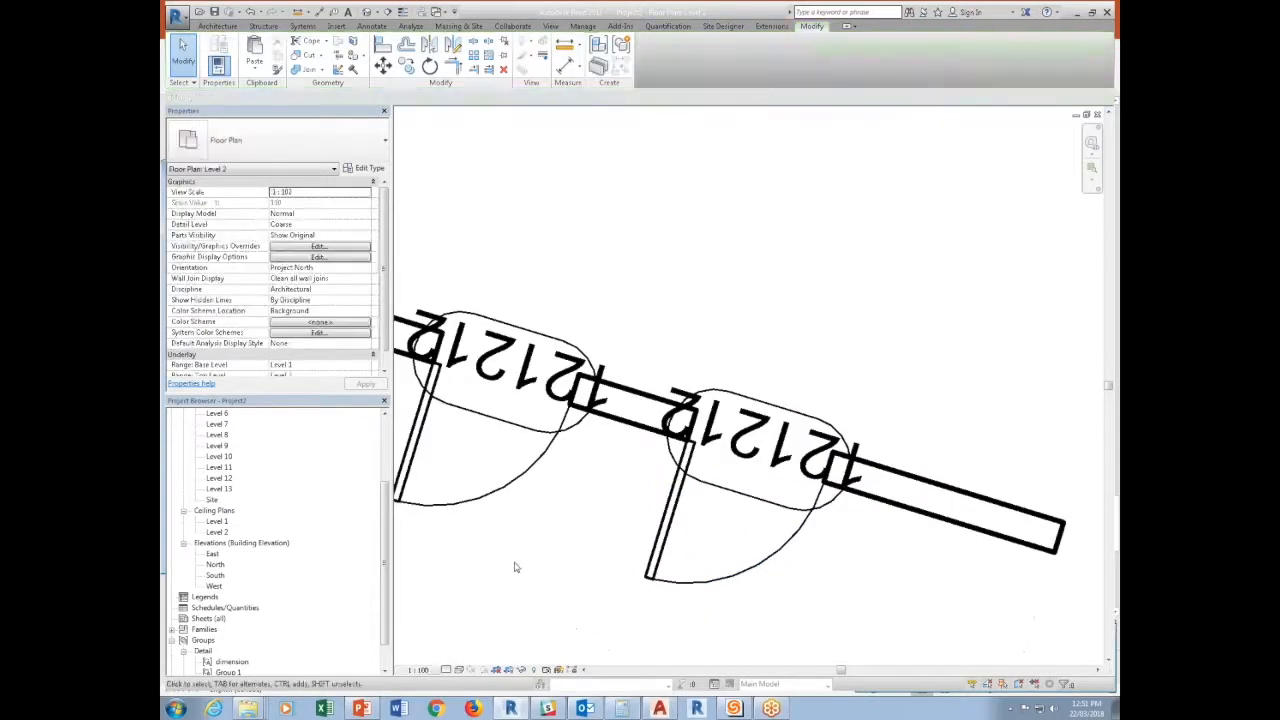
Open the door's family for editing and turn off the nested tag's visibility at the Coarse detail level.
left_click(541, 462)
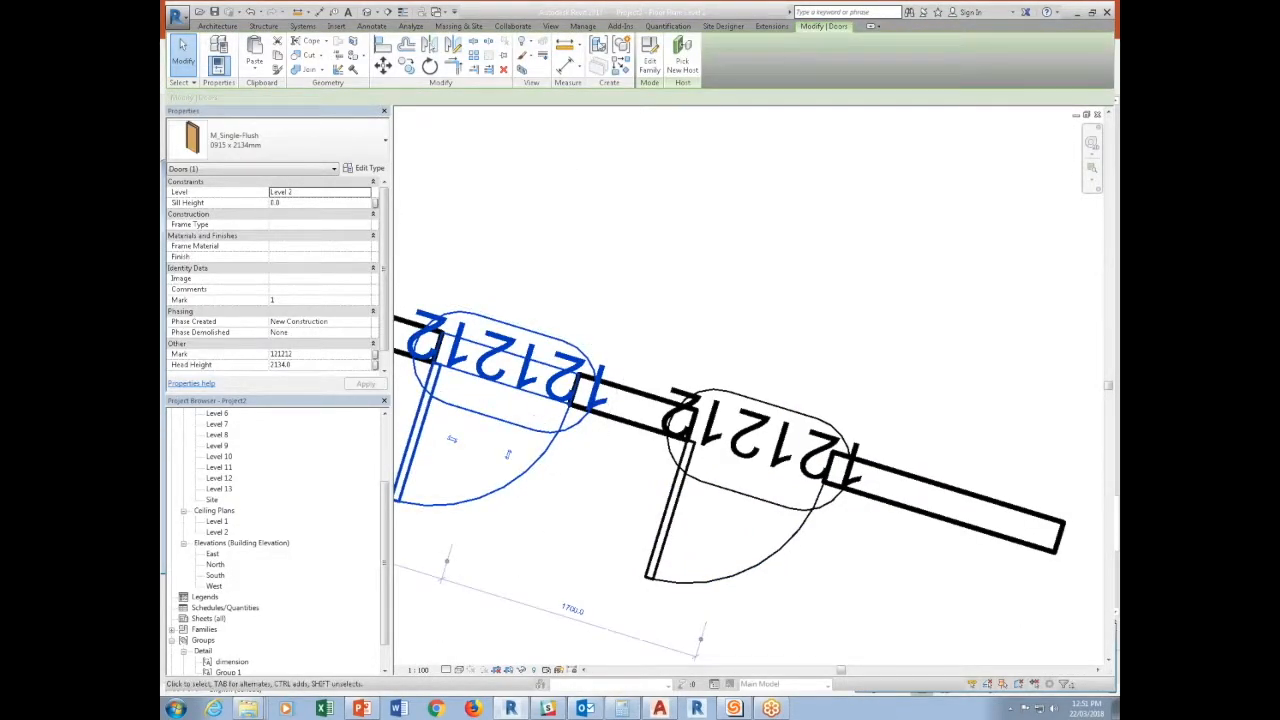
left_click(649, 58)
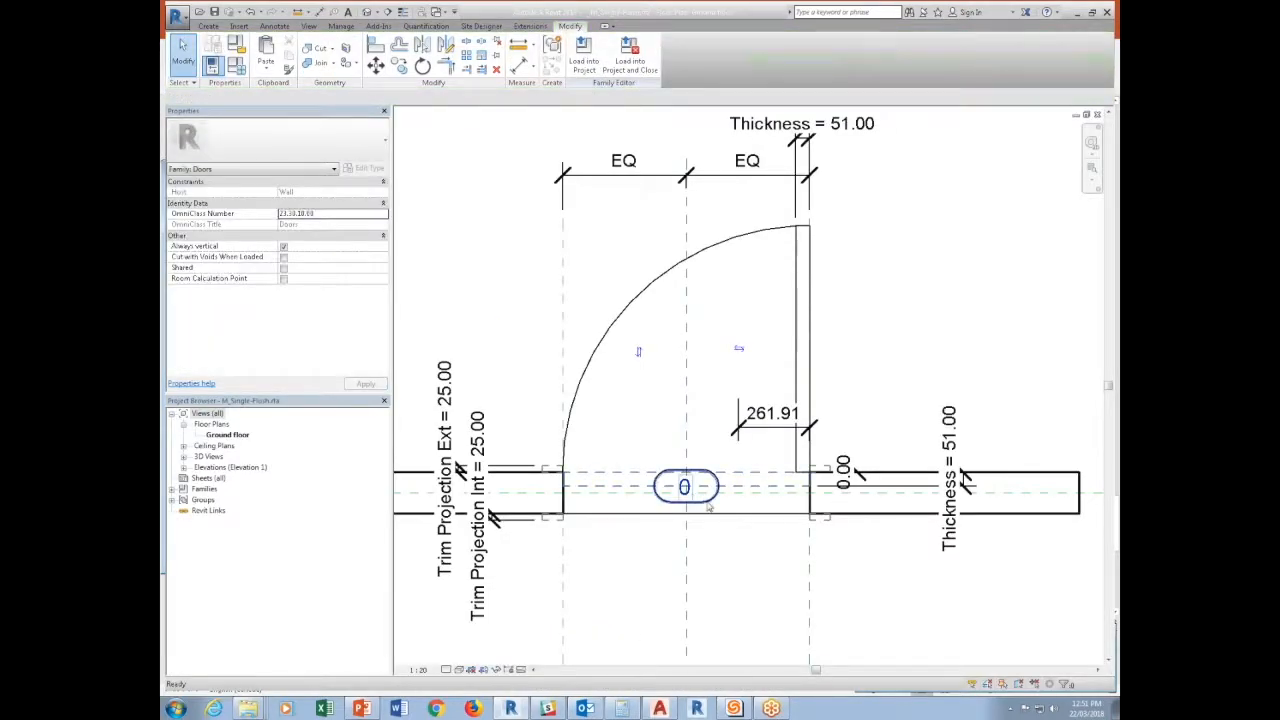
left_click(309, 196)
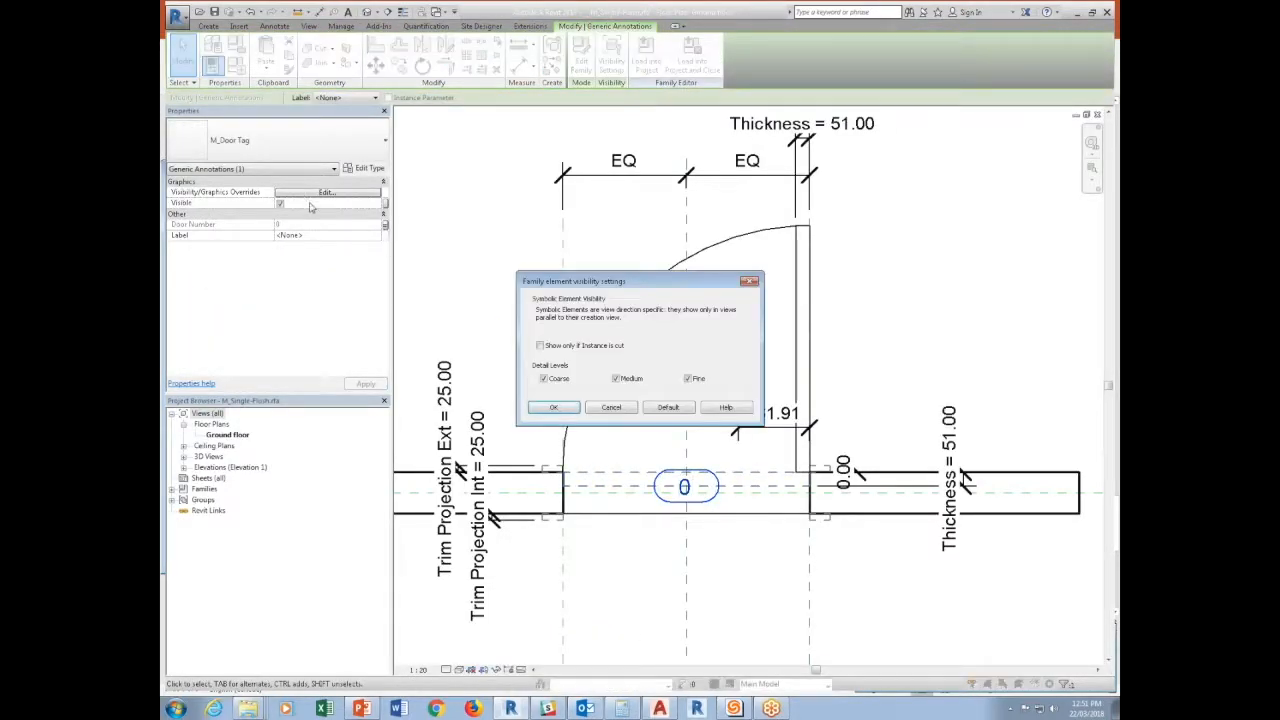
left_click(557, 378)
left_click(553, 407)
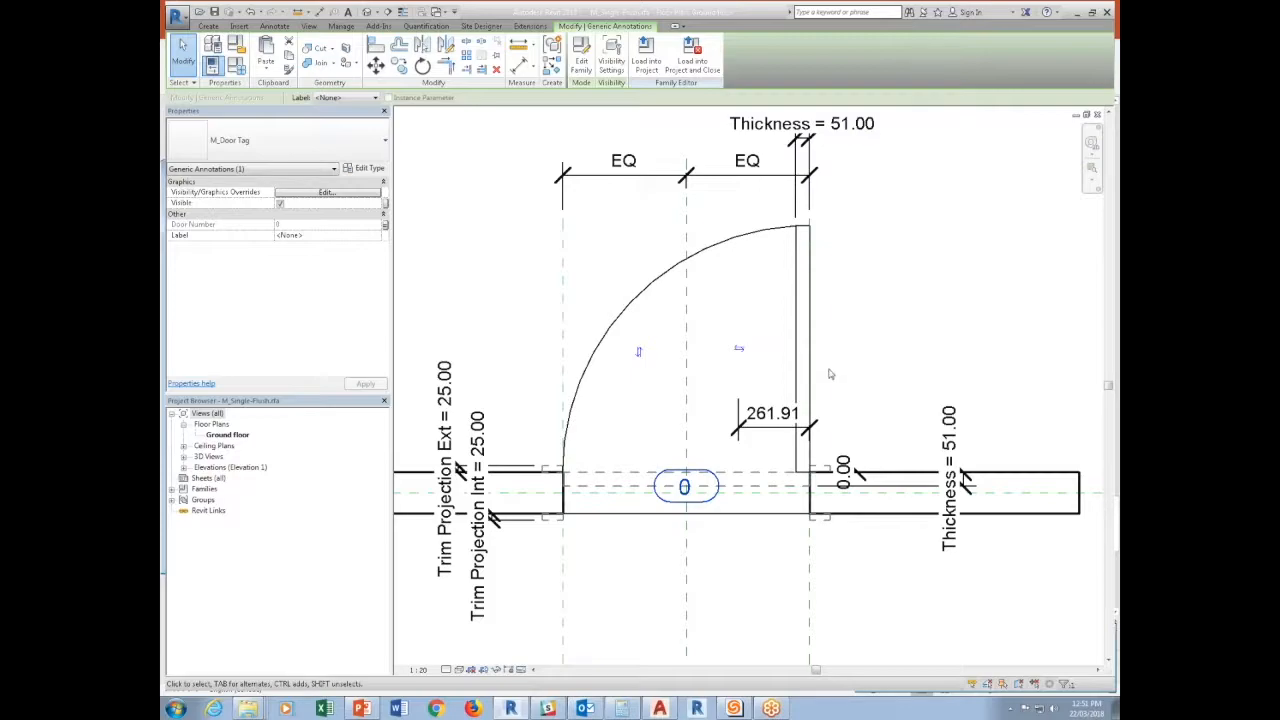
left_click(755, 365)
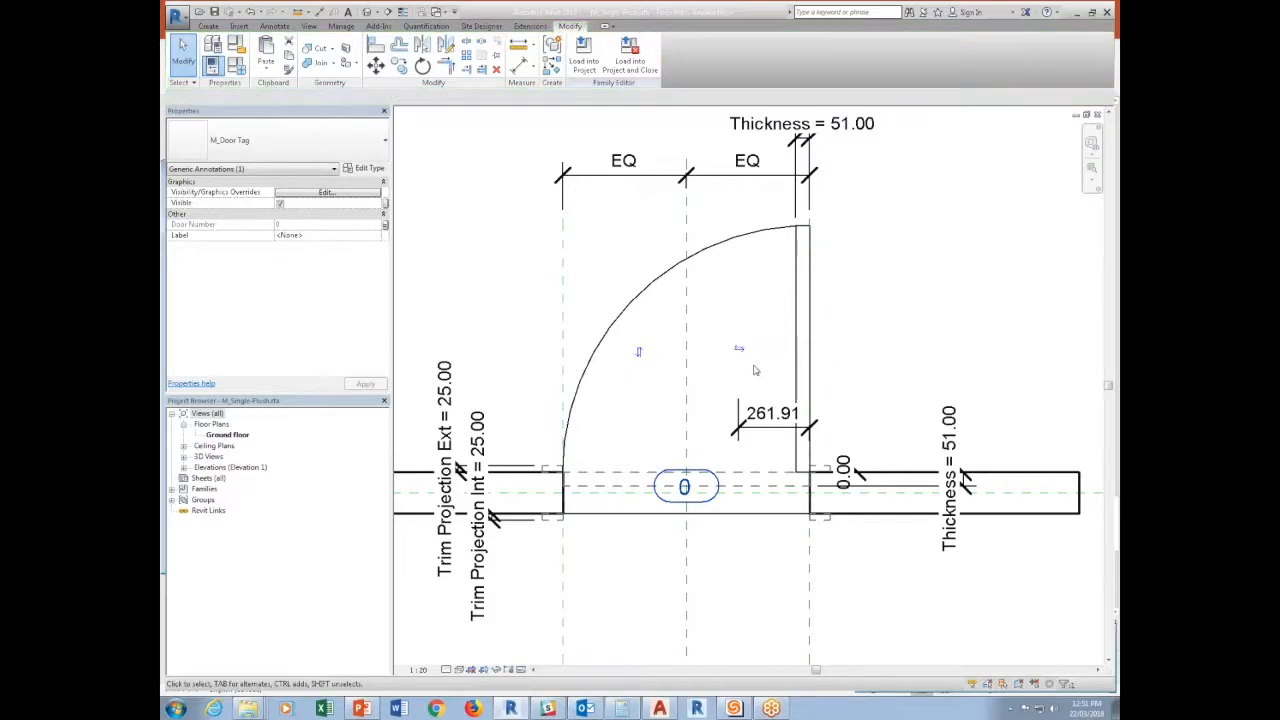
Open the nested tag family for editing and enable Rotate with component and Keep text readable.
left_click(702, 501)
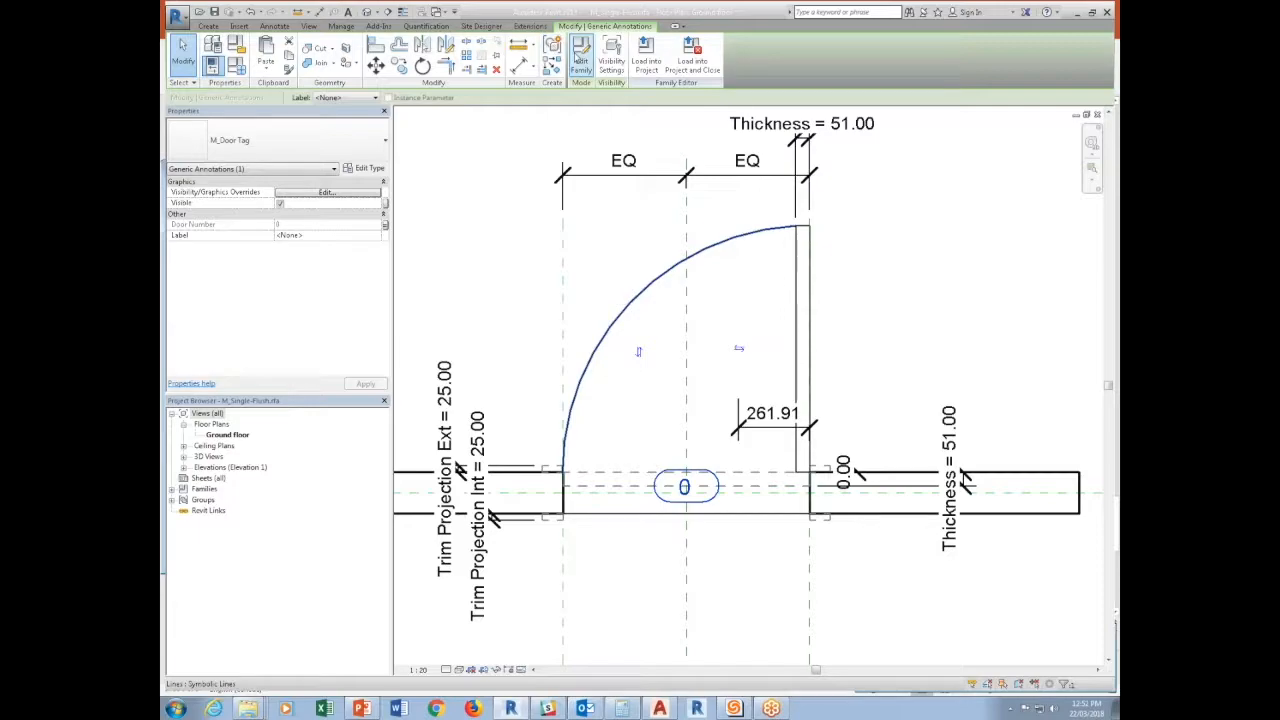
left_click(580, 56)
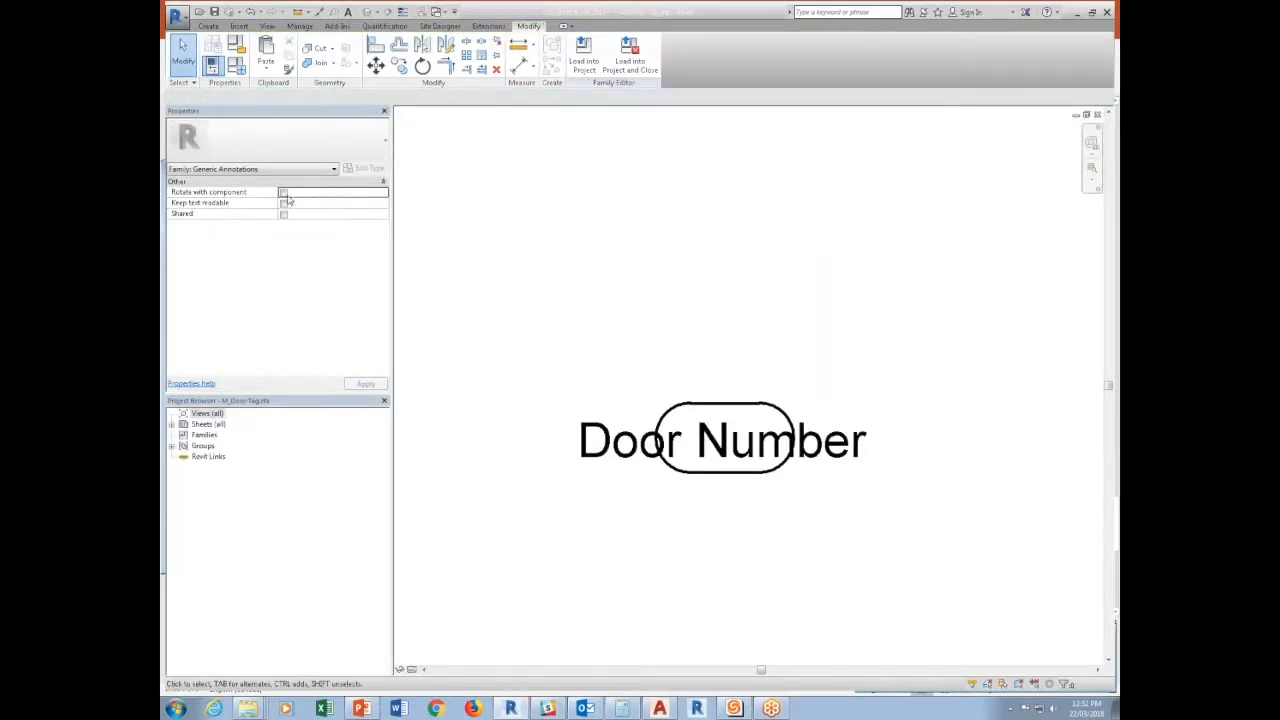
left_click(284, 202)
Load the edited tag family into M_Single-Flush, overwriting the existing version.
left_click(584, 55)
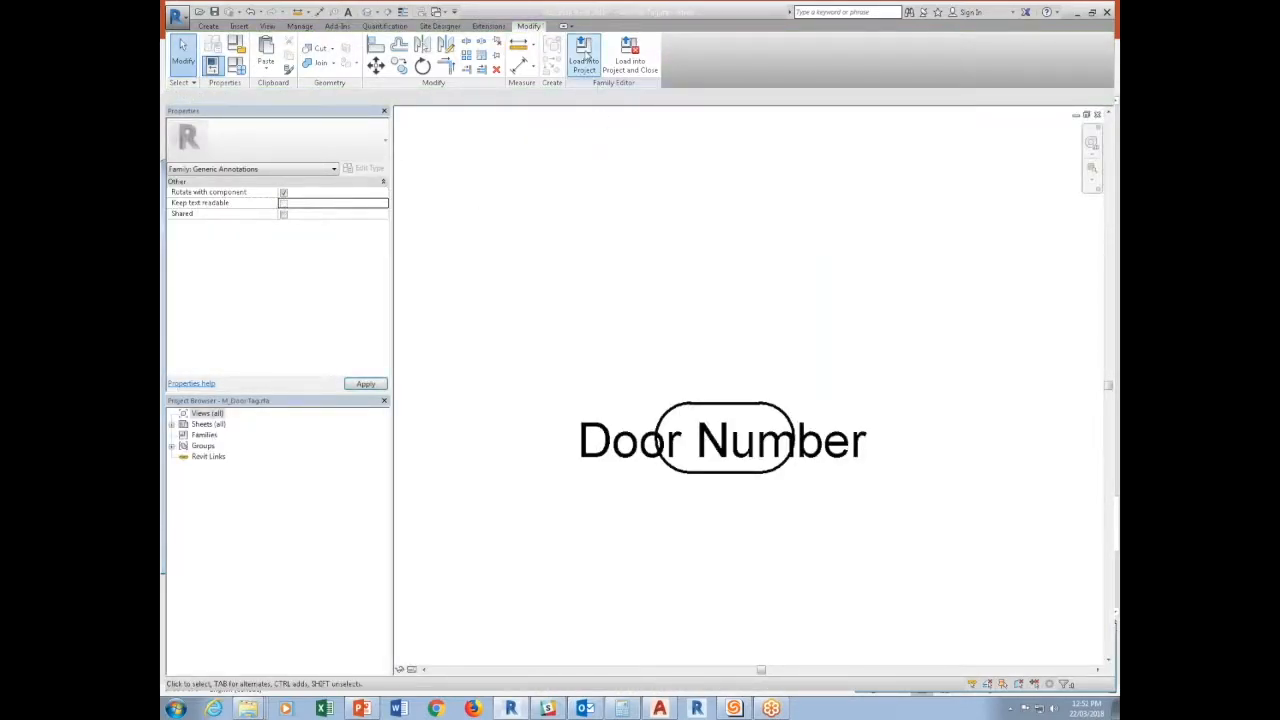
left_click(562, 356)
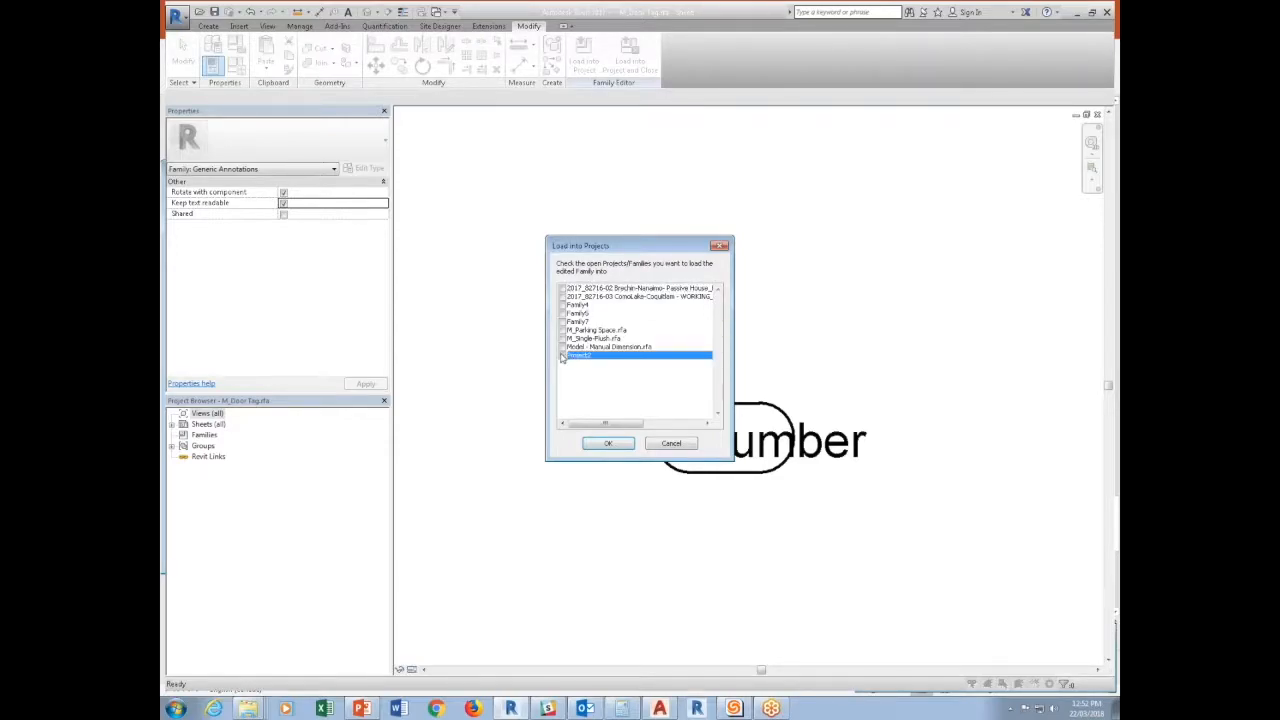
left_click(607, 443)
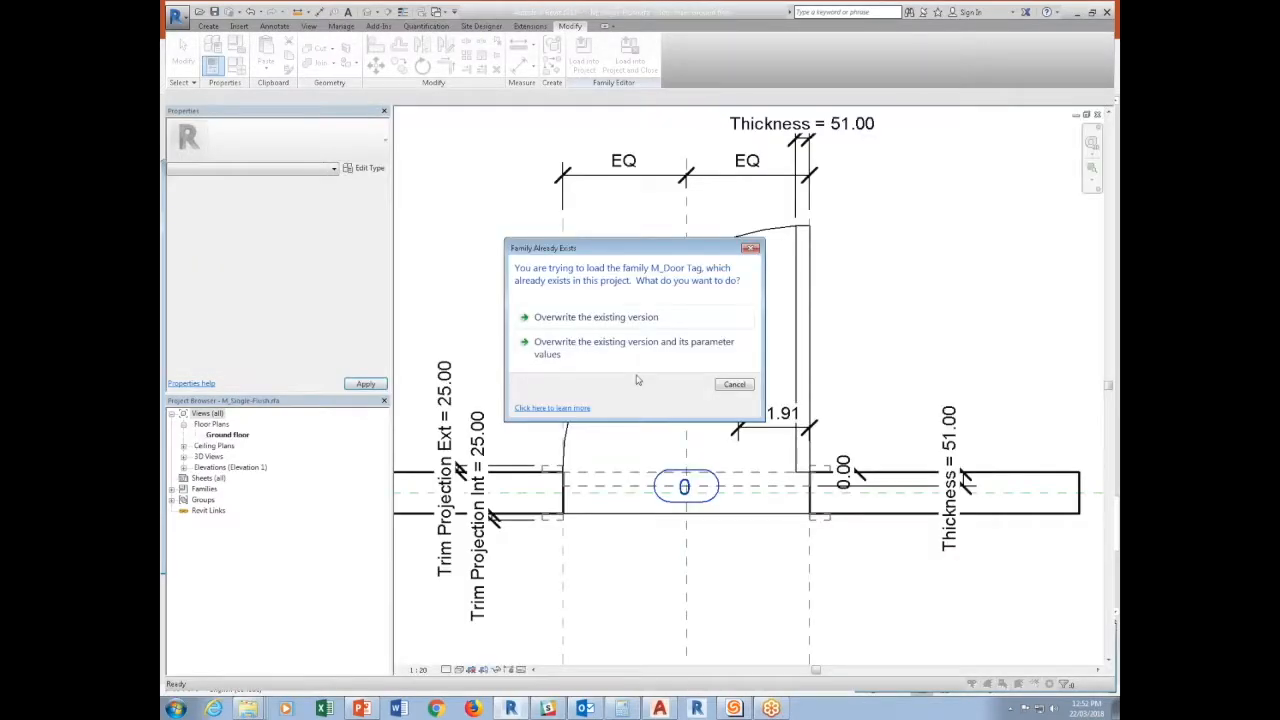
left_click(637, 318)
Reload the updated door family into Project2, overwriting the existing version, and view both doors in the Level 2 plan.
left_click(584, 55)
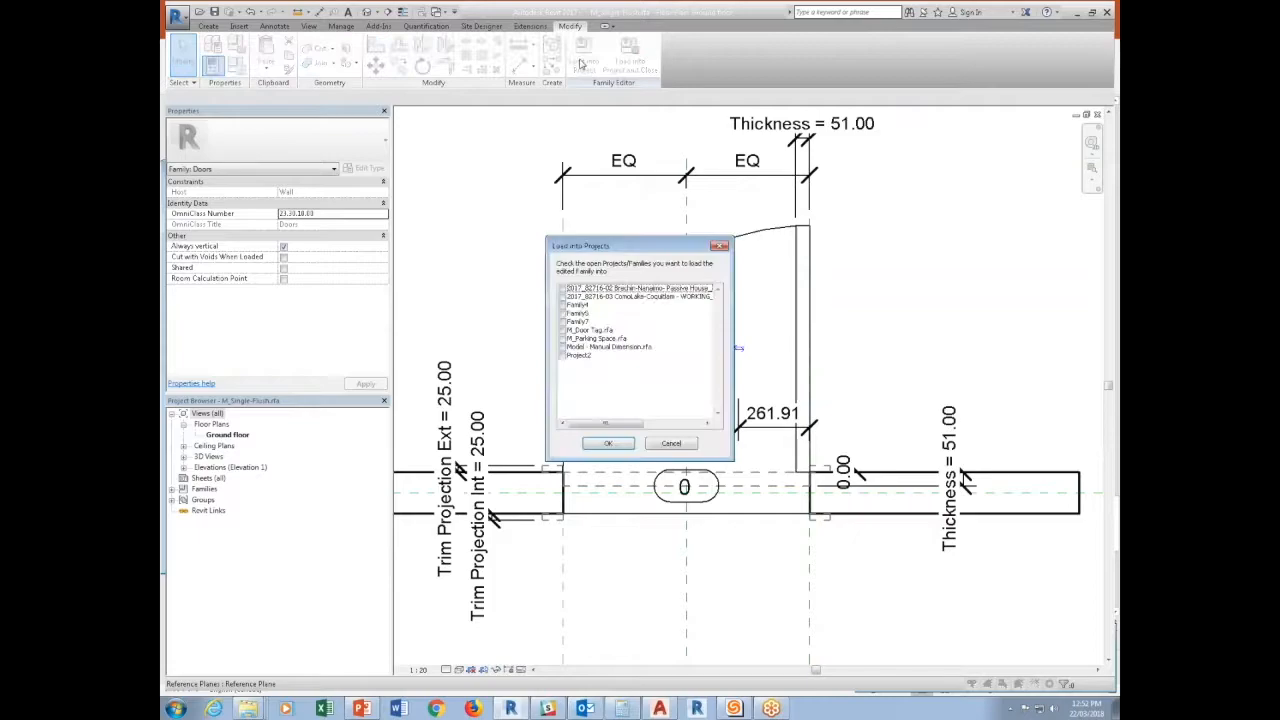
left_click(562, 356)
left_click(607, 443)
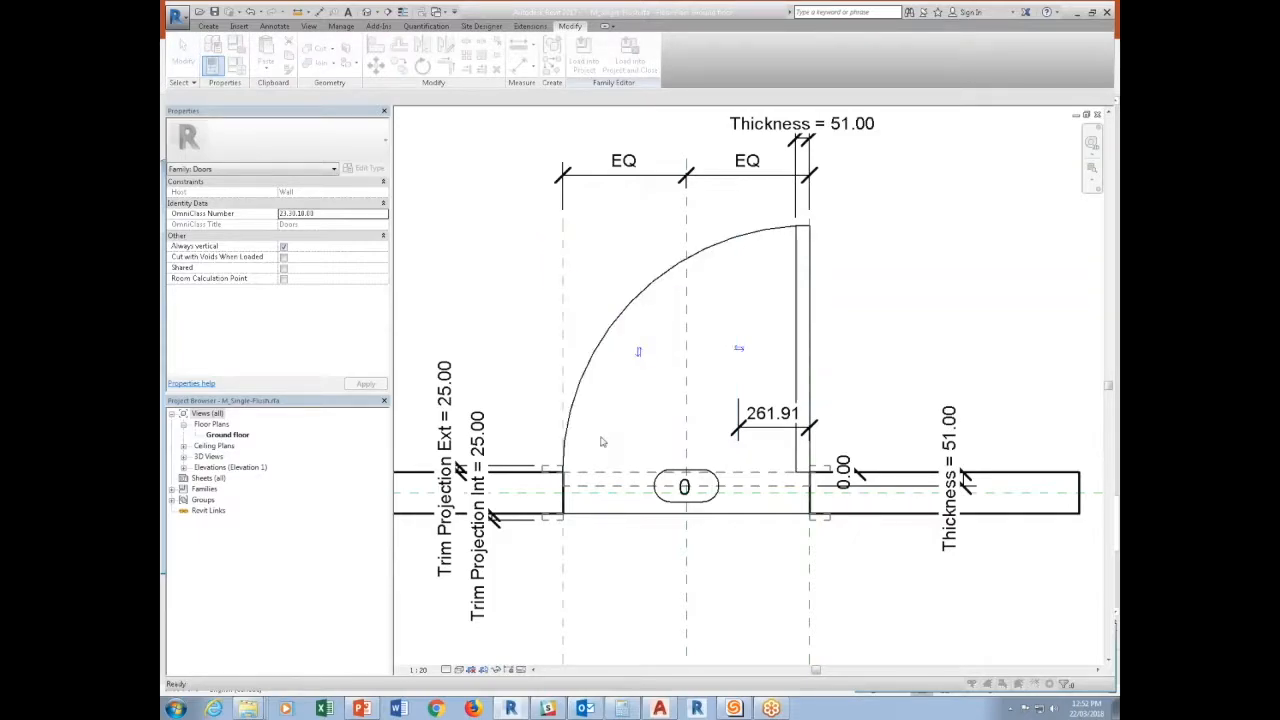
left_click(637, 318)
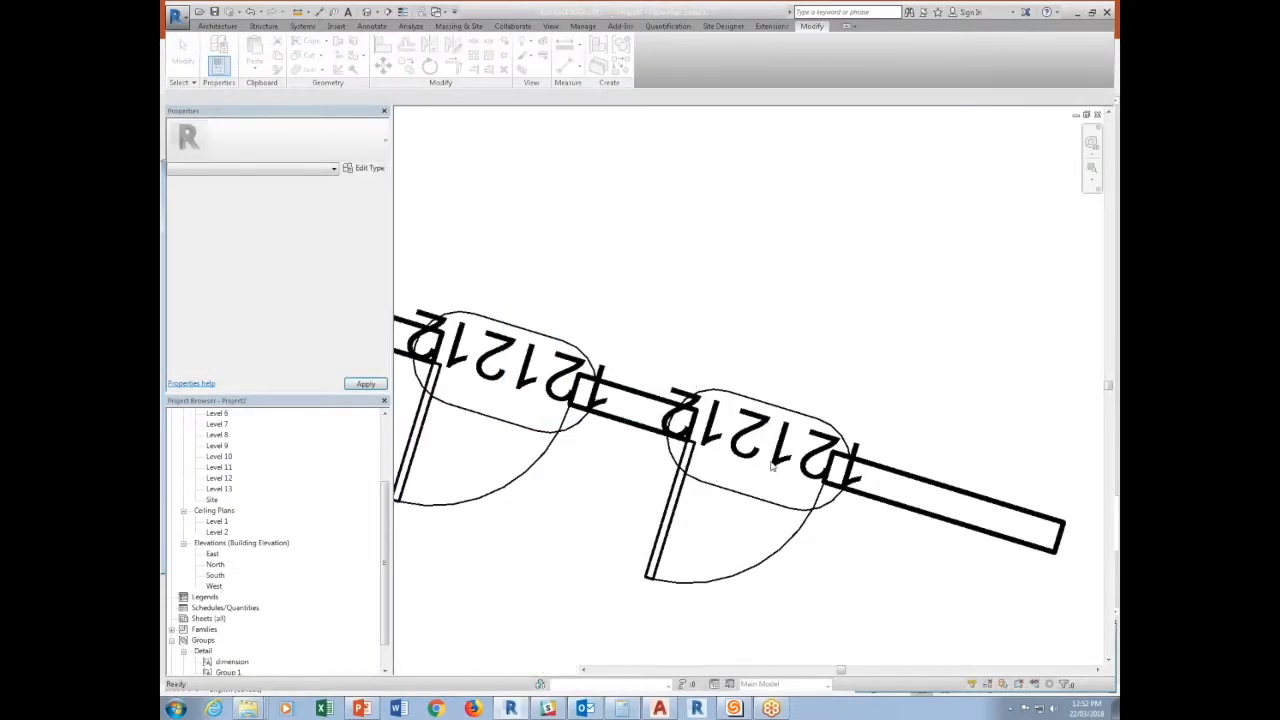
scroll(815, 564, "down", 3)
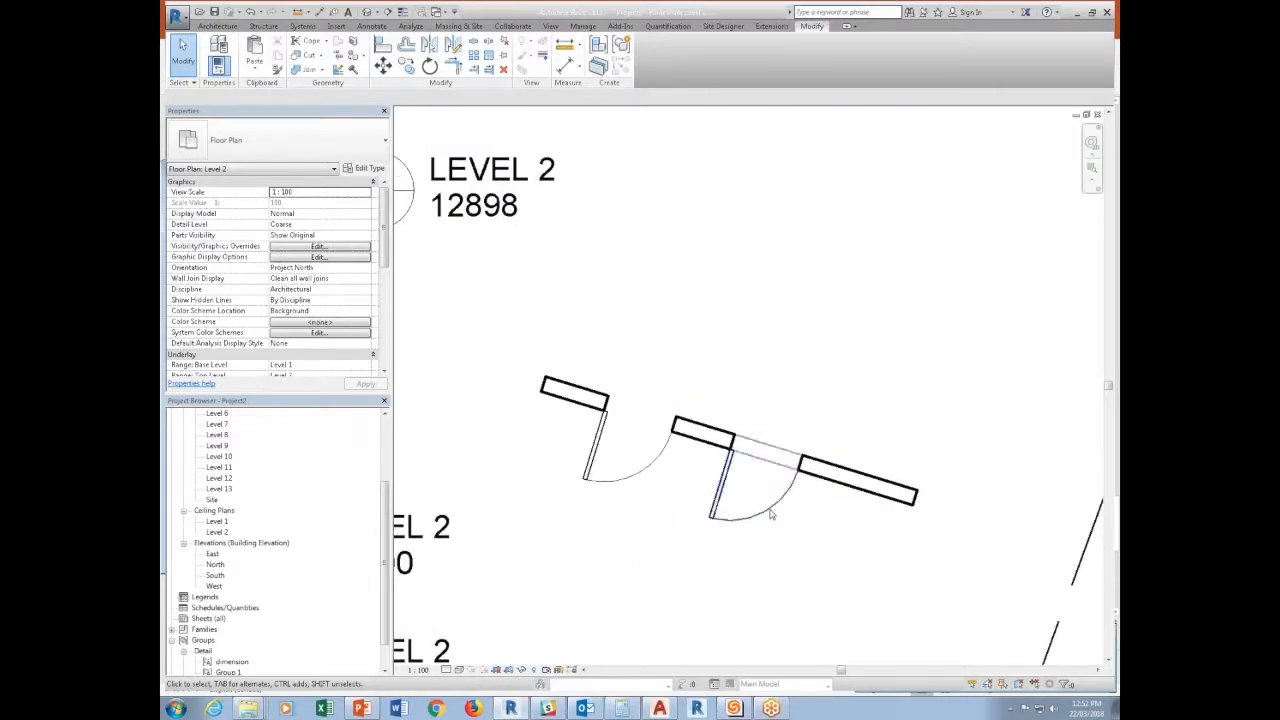
Select the wall and a door, and switch the Level 2 plan's detail level to Medium and back to Coarse to compare tag visibility.
left_click(843, 487)
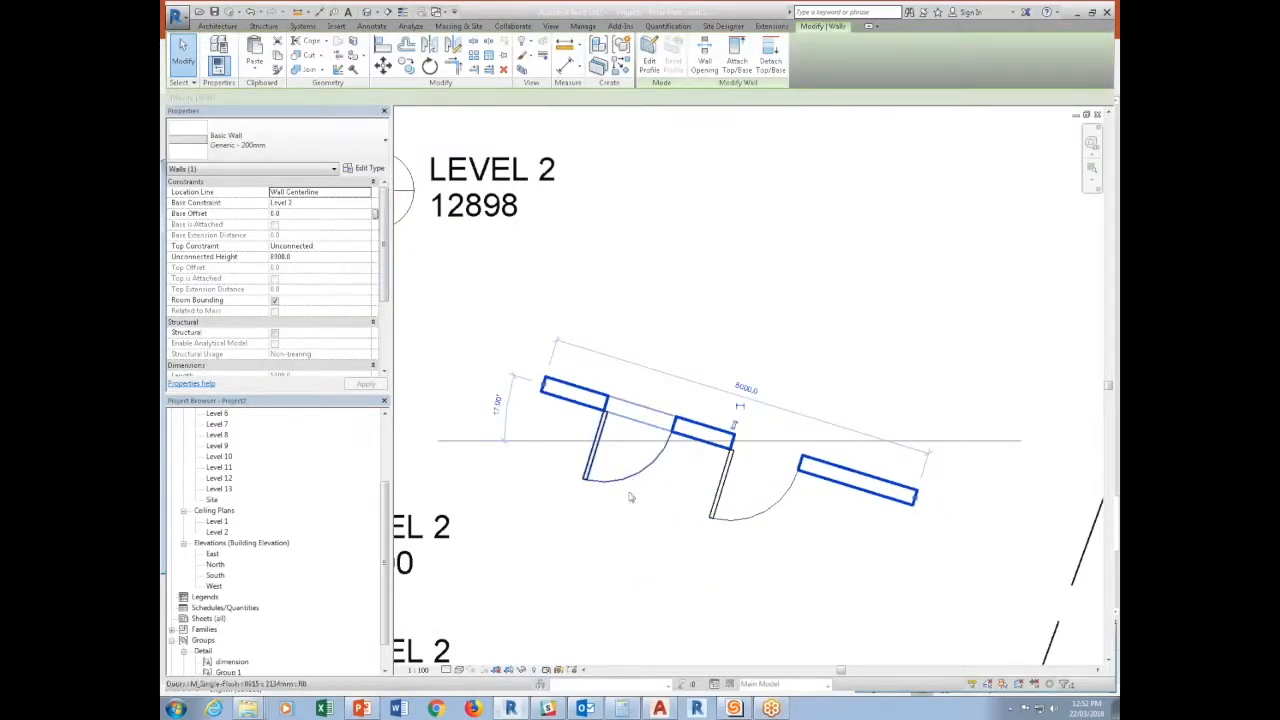
mouse_move(385, 241)
left_mouse_down()
mouse_move(386, 314)
mouse_move(384, 265)
left_mouse_up()
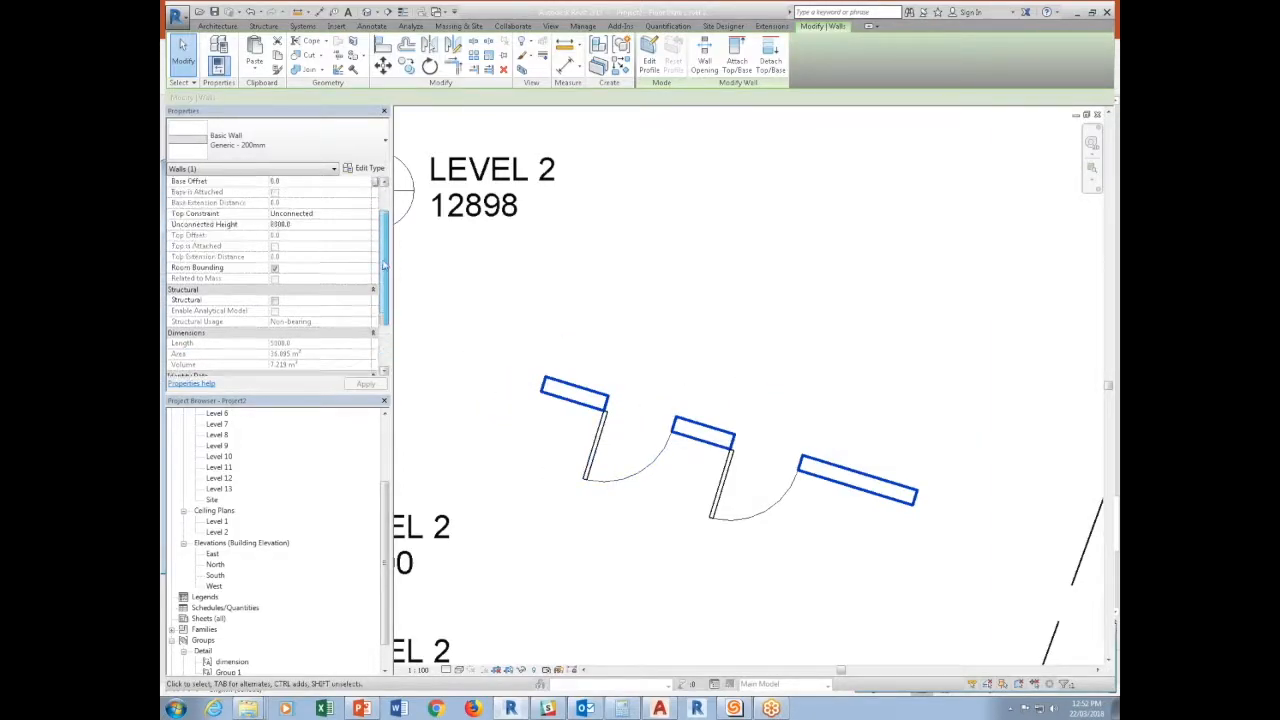
left_click(640, 455)
left_click(447, 670)
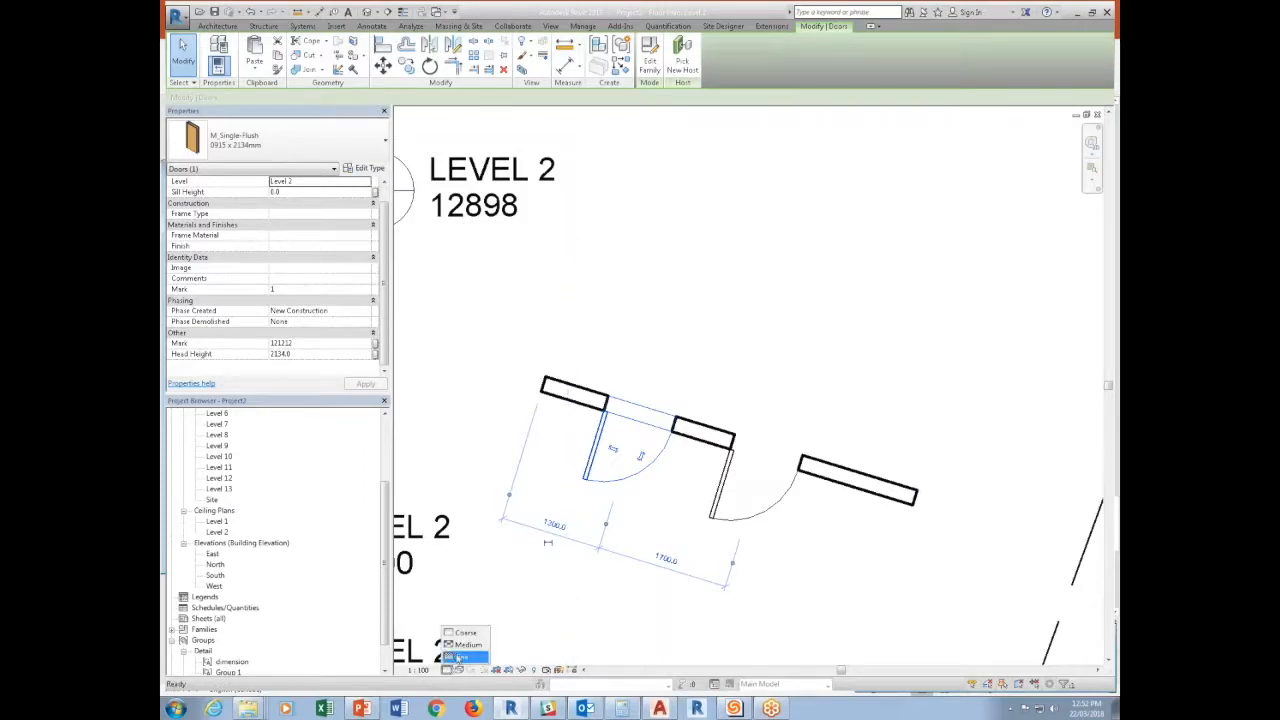
left_click(466, 646)
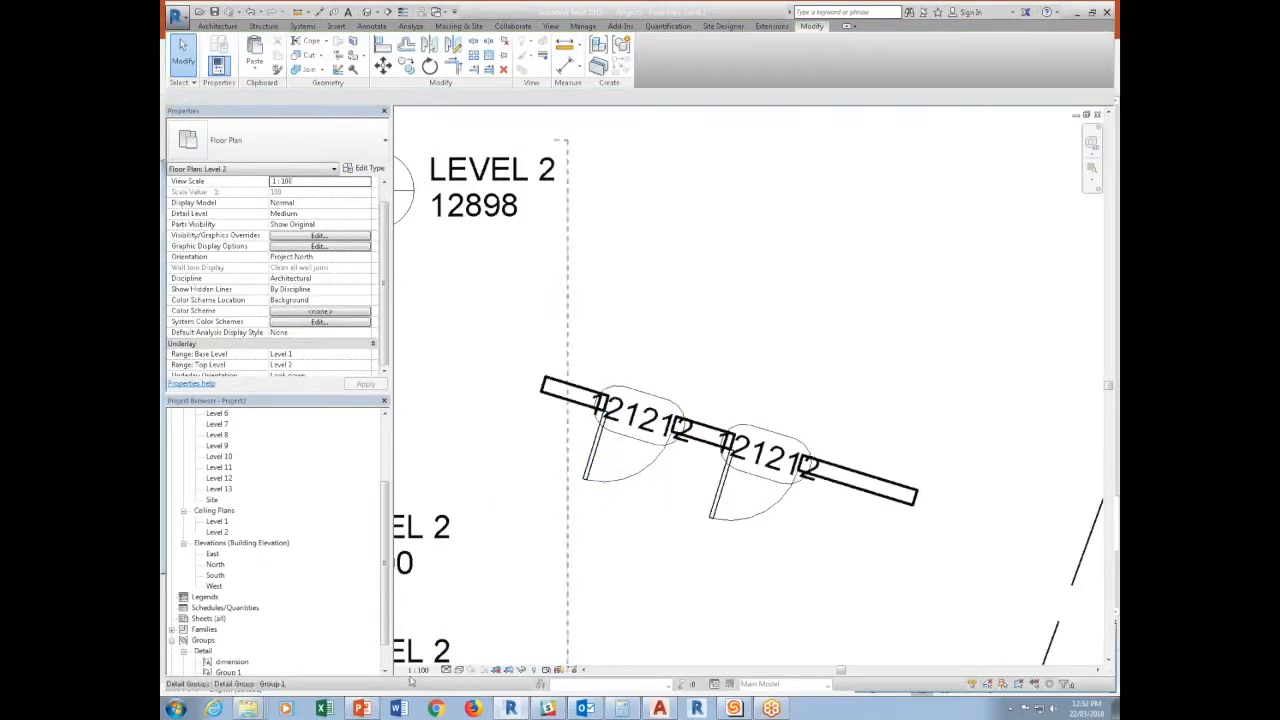
left_click(447, 670)
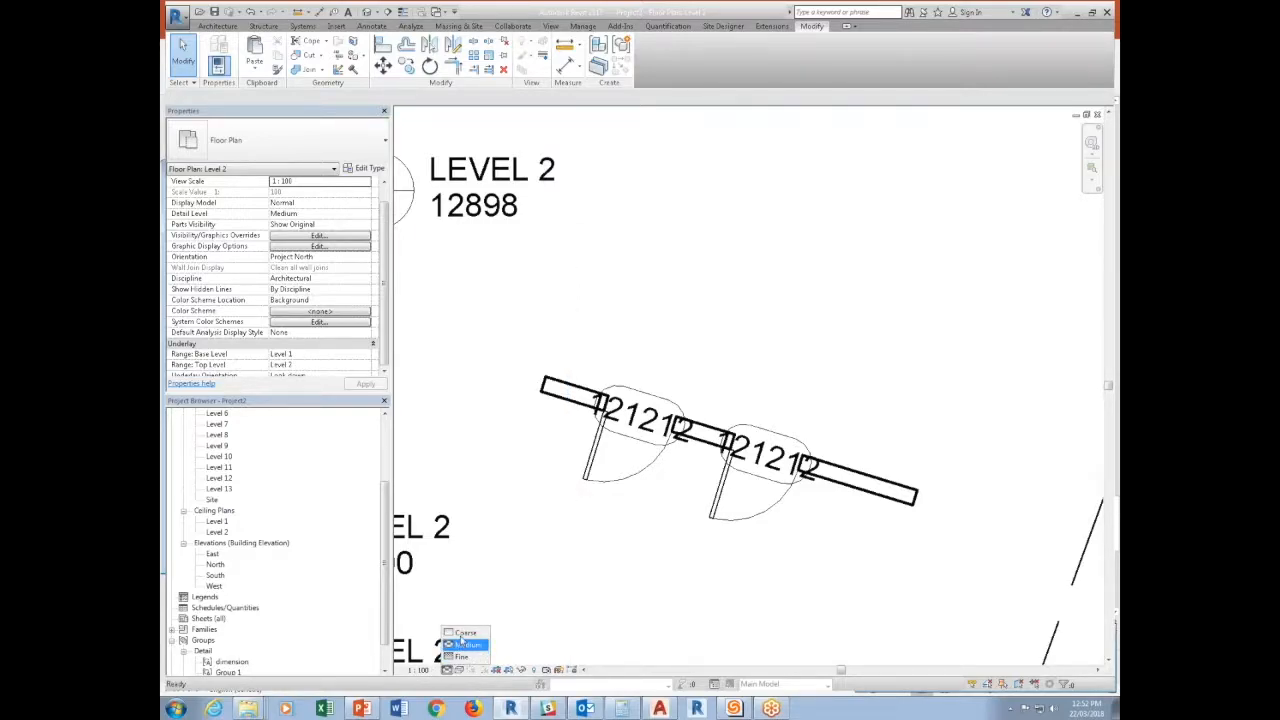
left_click(463, 634)
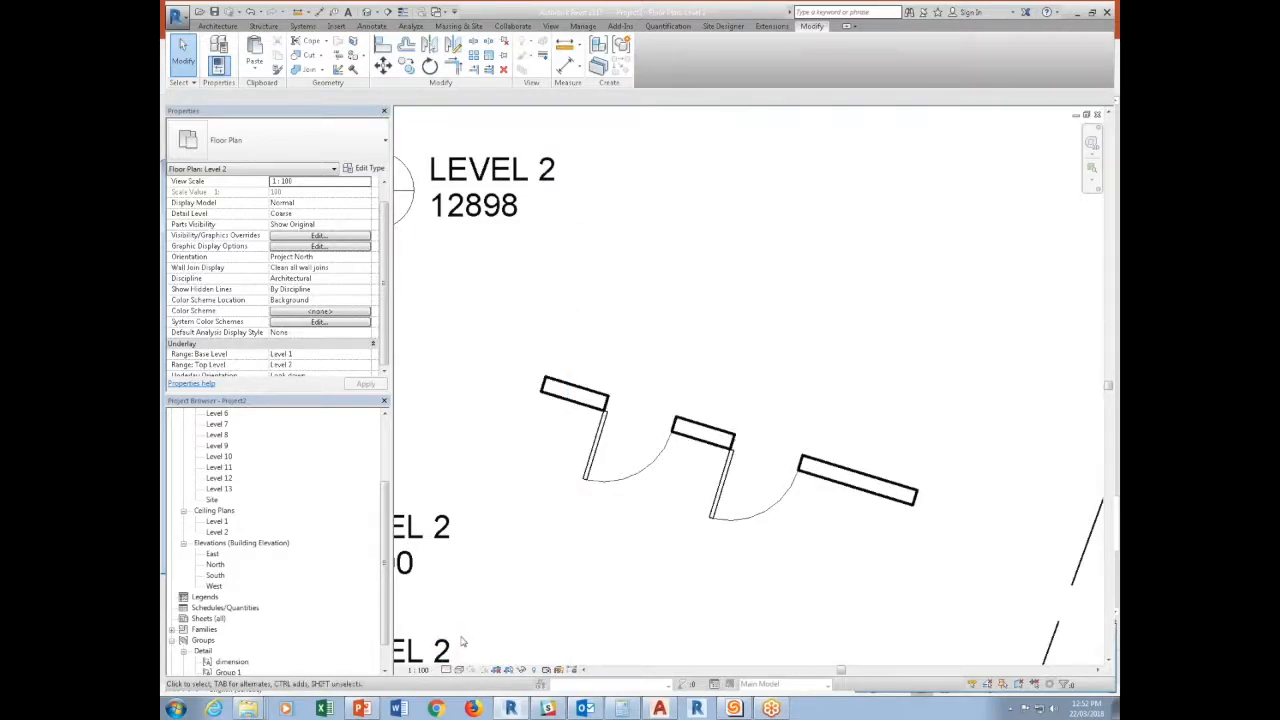
Set the Level 2 plan's view scale to 1:50 and its detail level to Medium.
left_click(418, 669)
left_click(426, 577)
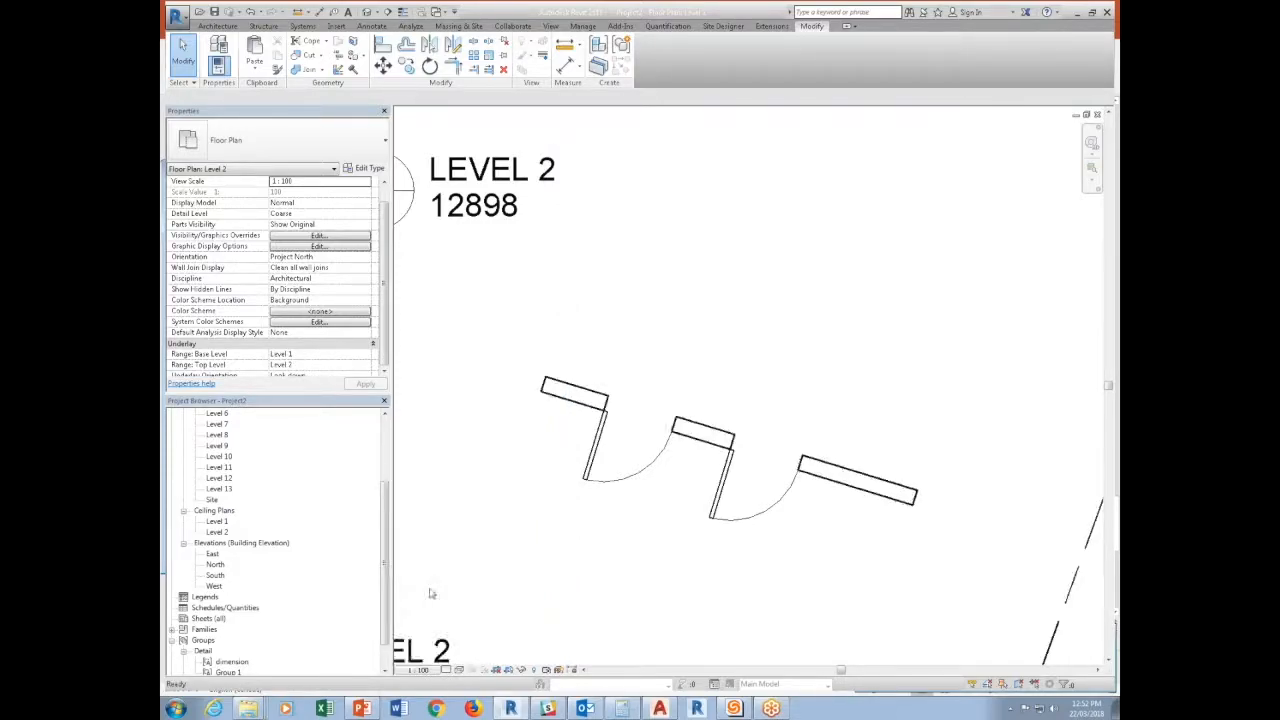
left_click(447, 669)
left_click(463, 645)
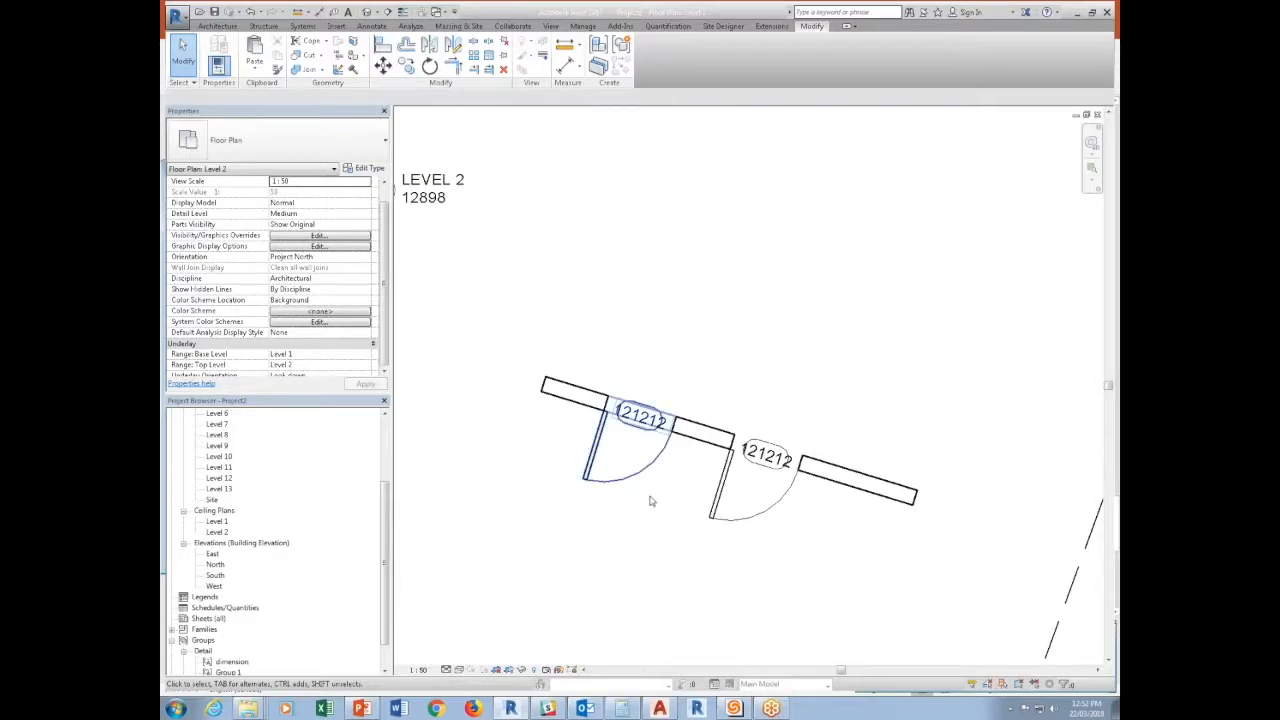
Swing the free end of the wall hosting the two doors upward to an angle of about 11°.
left_click(893, 495)
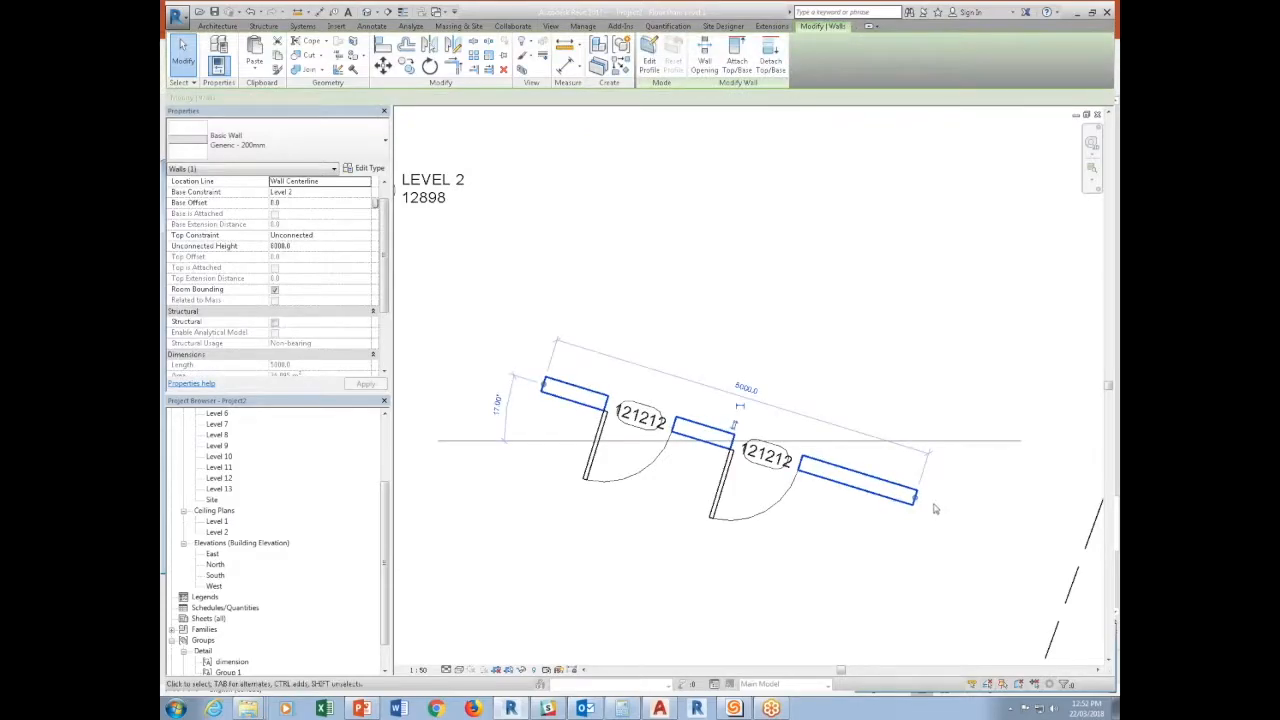
left_click_drag(916, 498, 926, 459)
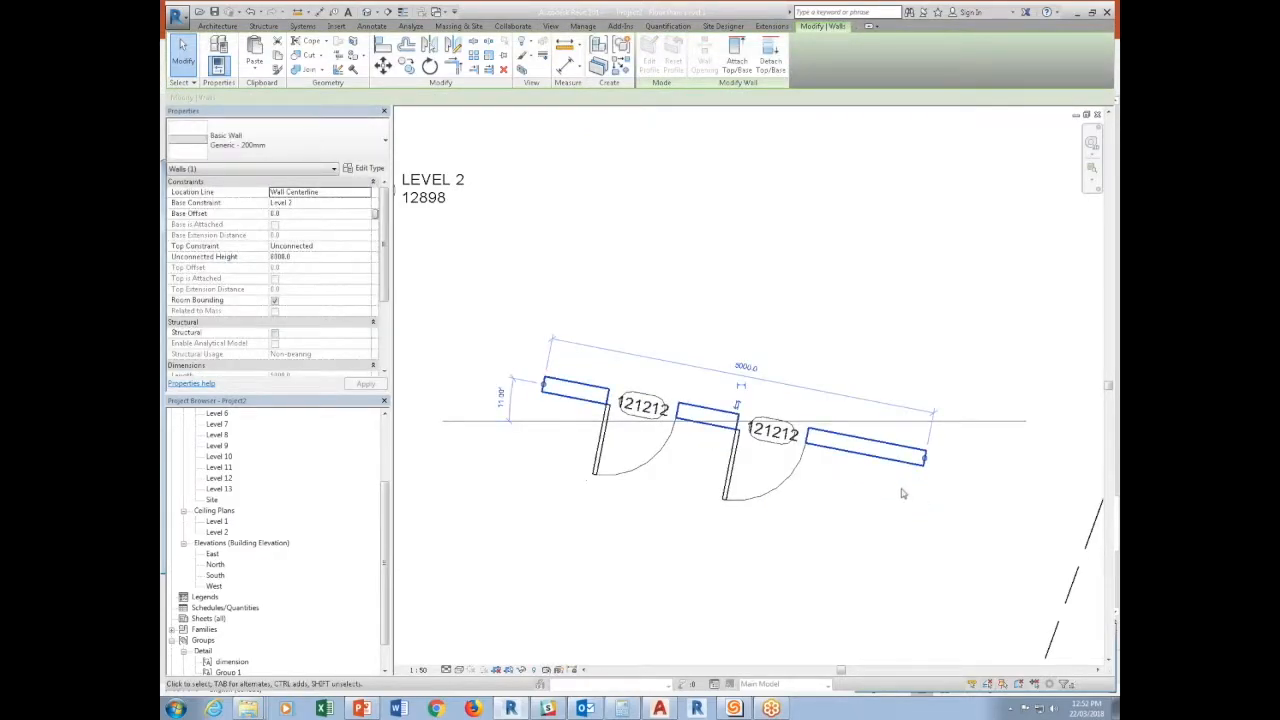
left_click(900, 494)
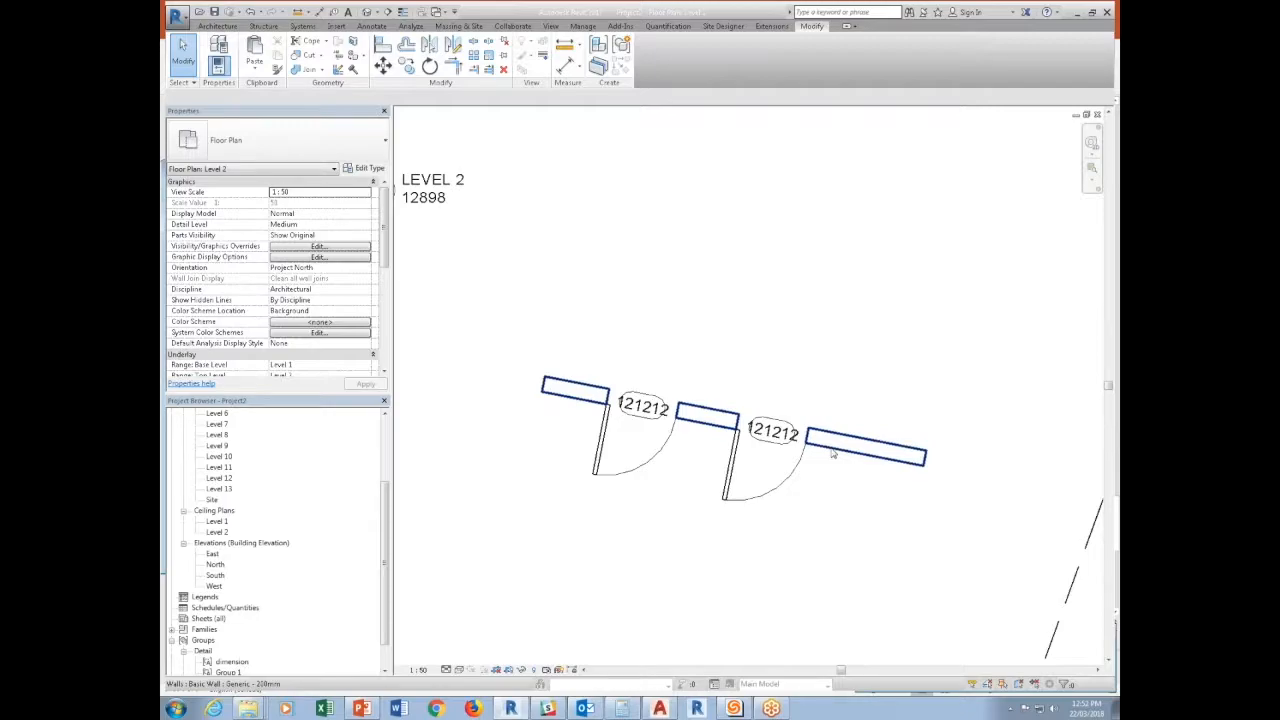
Turn off the Generic Annotations category in the Level 2 plan's visibility overrides.
key("v")
key("g")
left_click(606, 238)
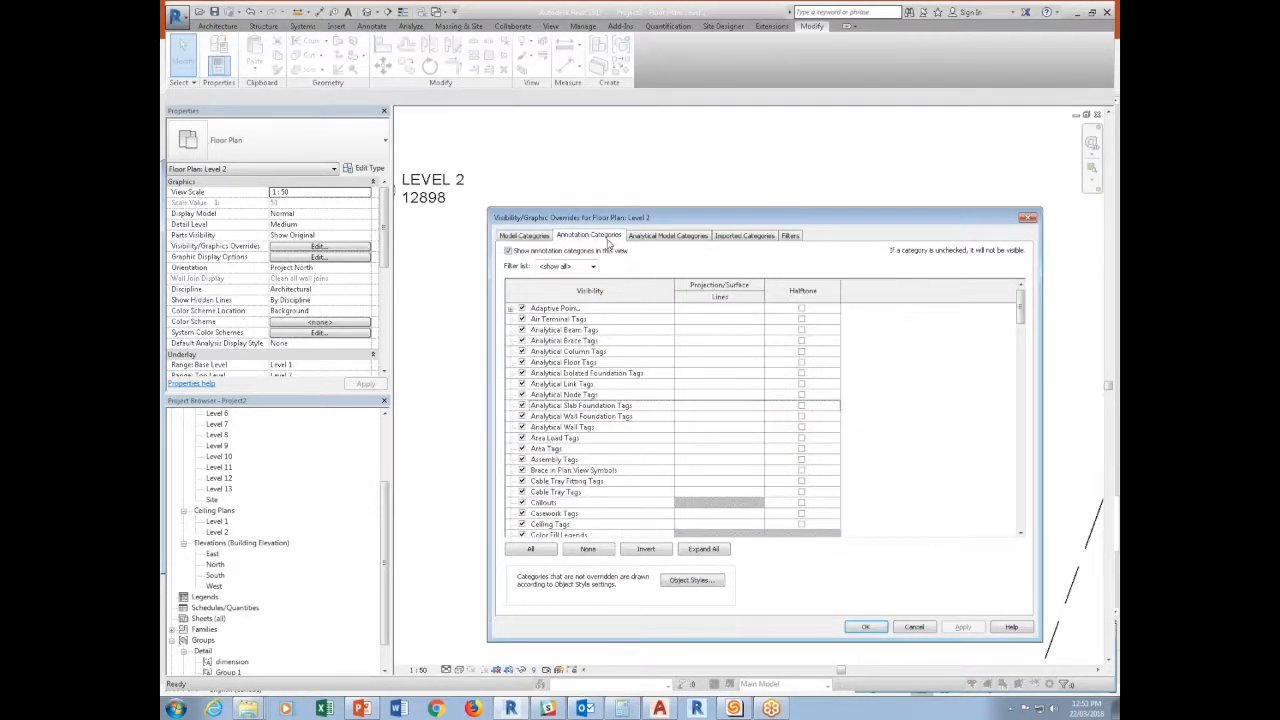
scroll(558, 502, "down", 10)
left_click(560, 513)
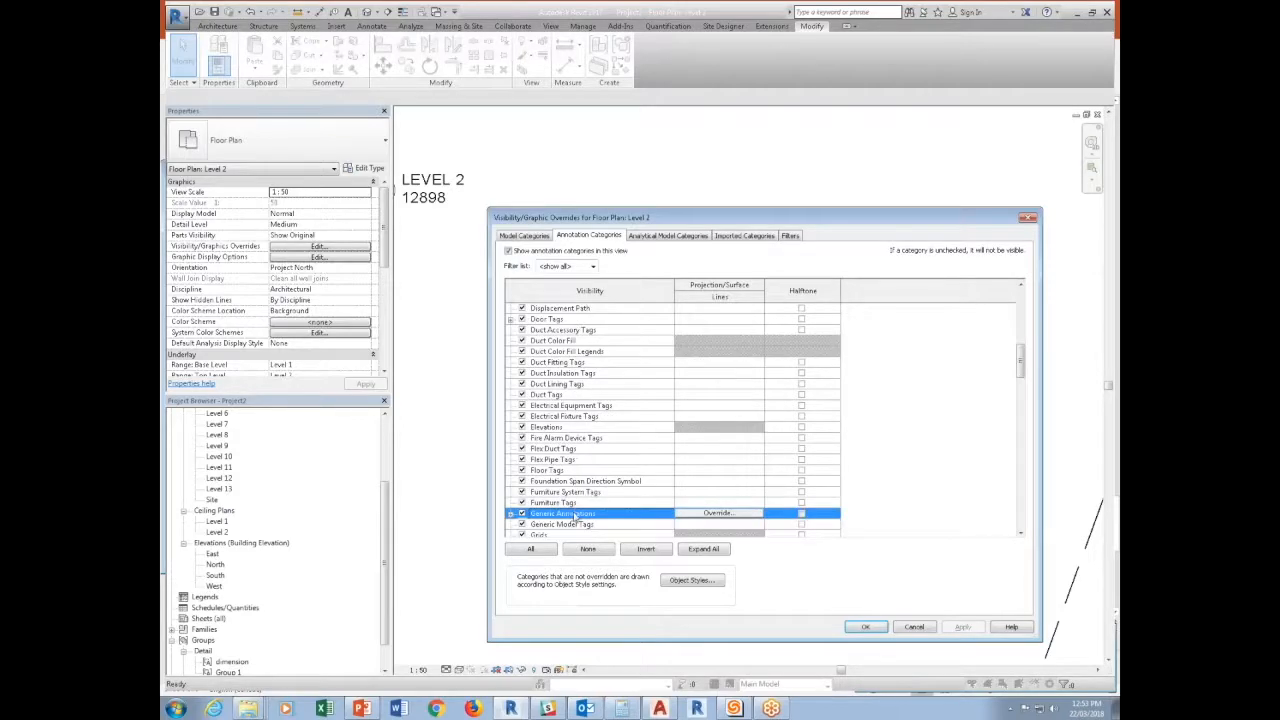
scroll(568, 517, "down", 1)
left_click(522, 503)
left_click(522, 503)
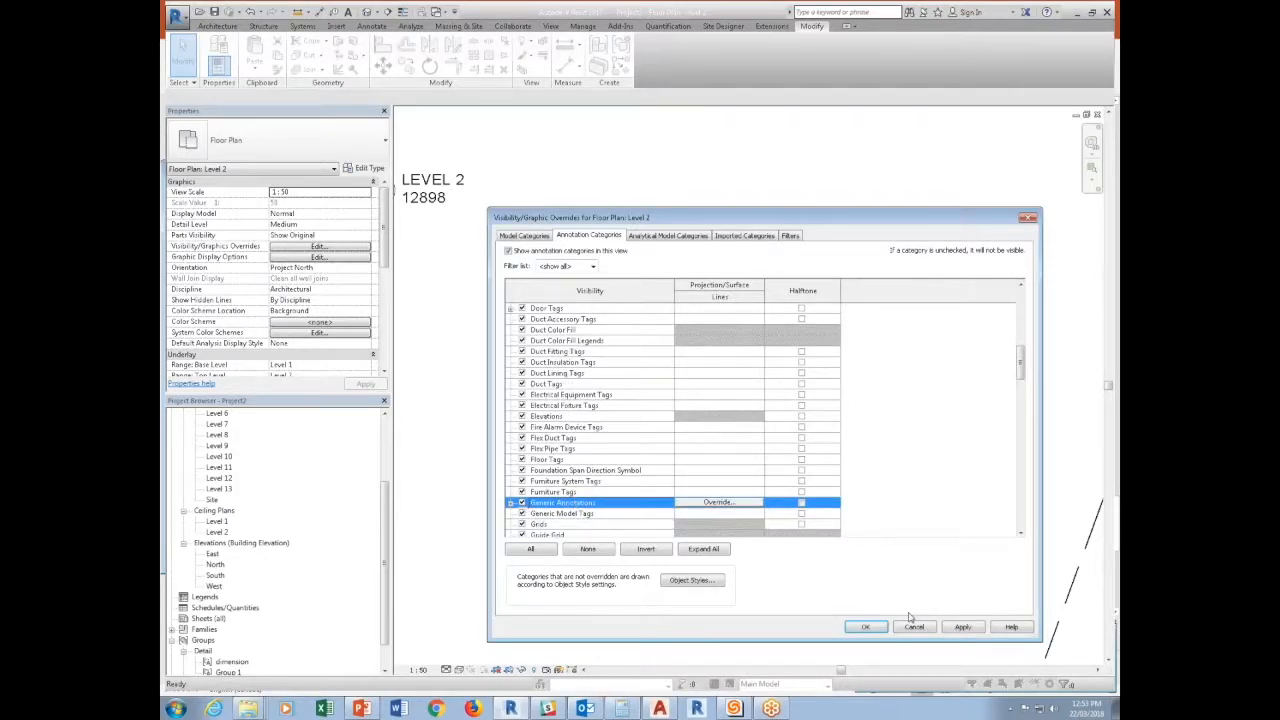
left_click(866, 627)
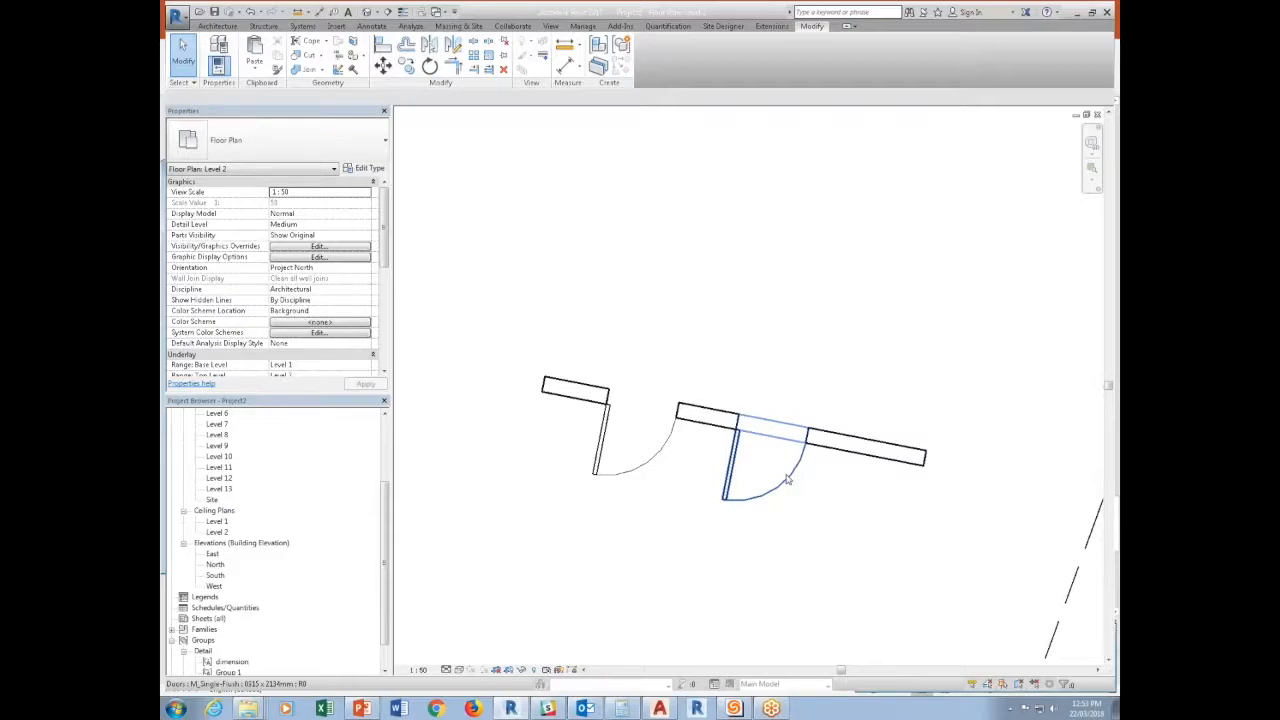
Undo the hiding of Generic Annotations and the rotation of the wall with the doors.
key("ctrl+z")
key("ctrl+z")
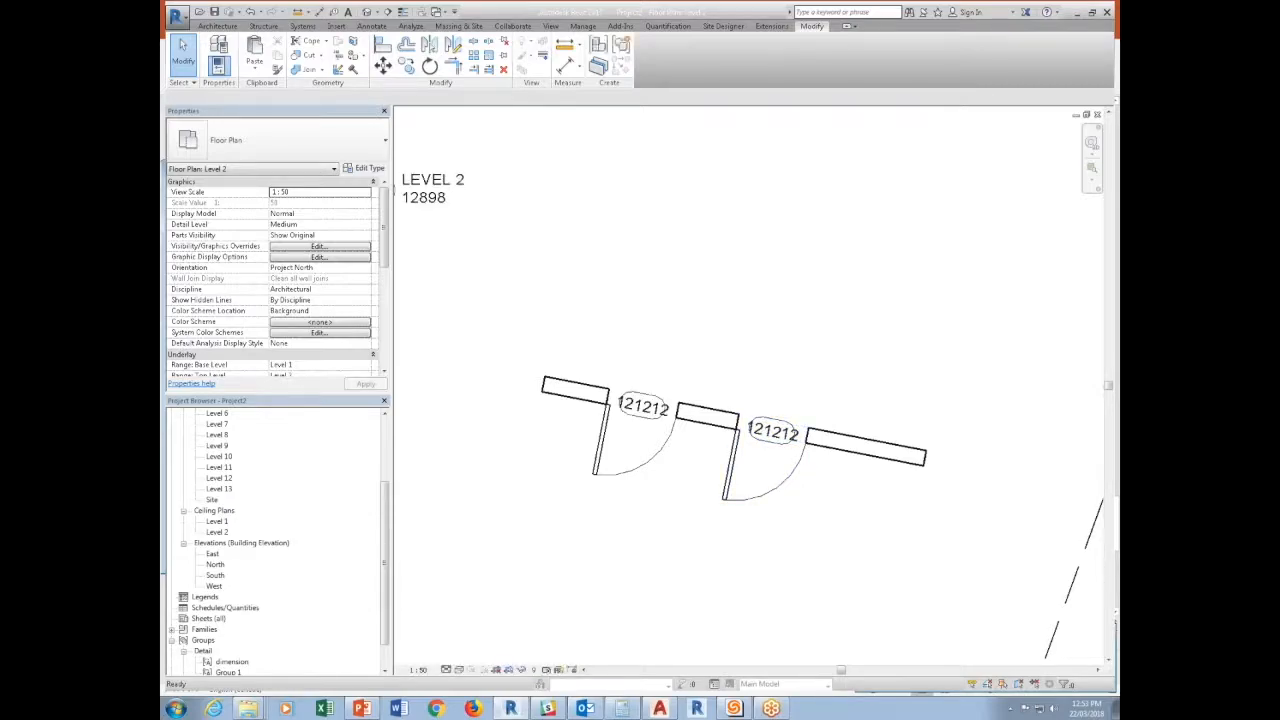
scroll(787, 480, "down", 2)
left_click(779, 525)
left_click(515, 519)
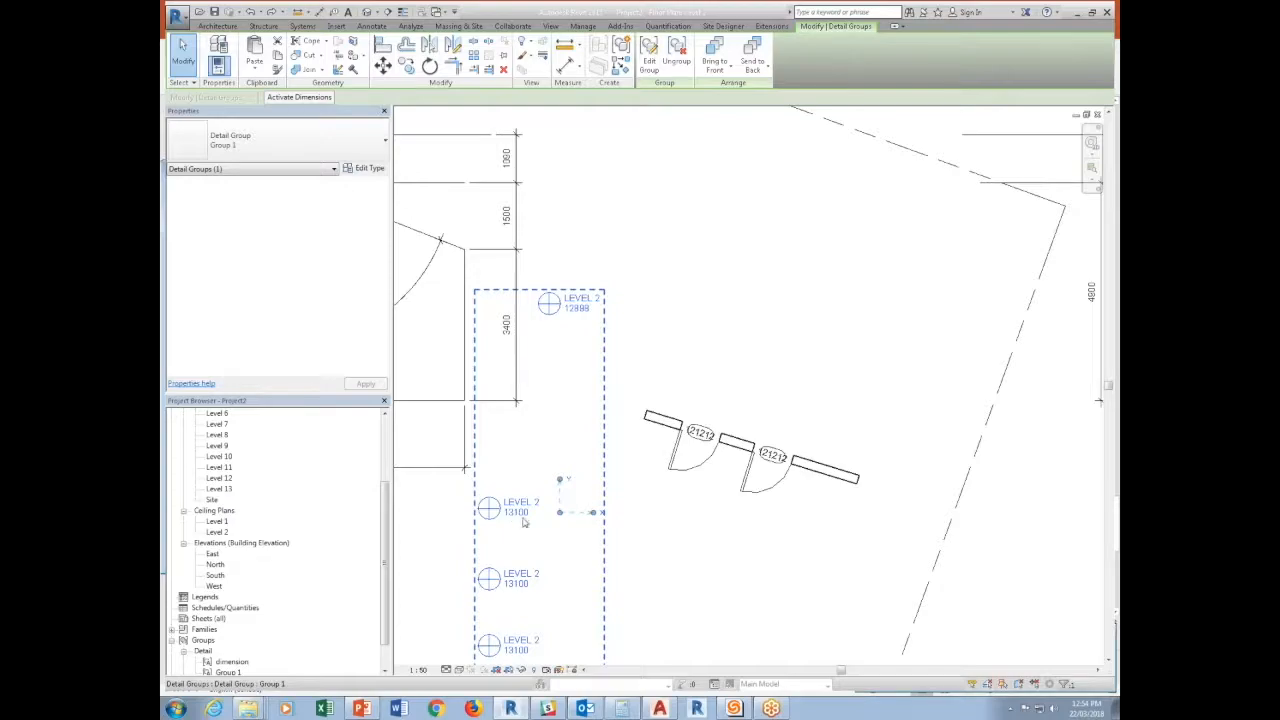
left_click(800, 277)
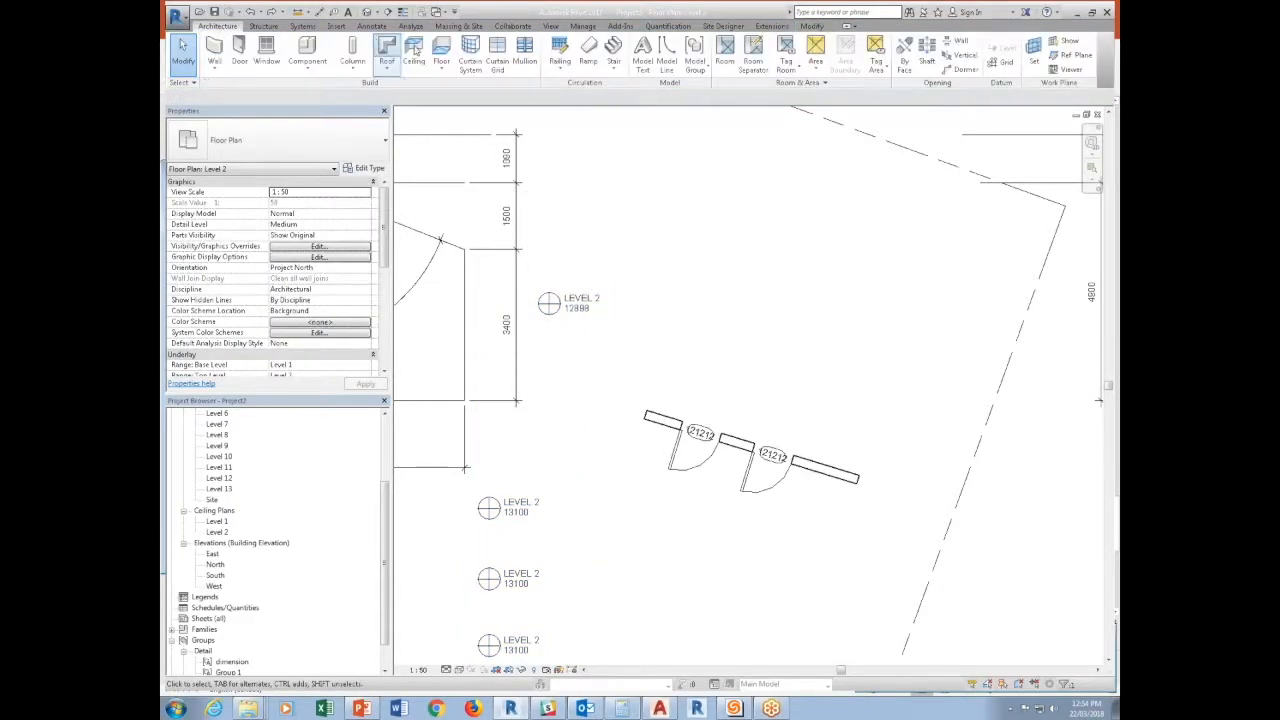
Create a rectangular Generic Floor - 400mm of about 20.46 m² on Level 2, above the wall with the two doors.
left_click(441, 50)
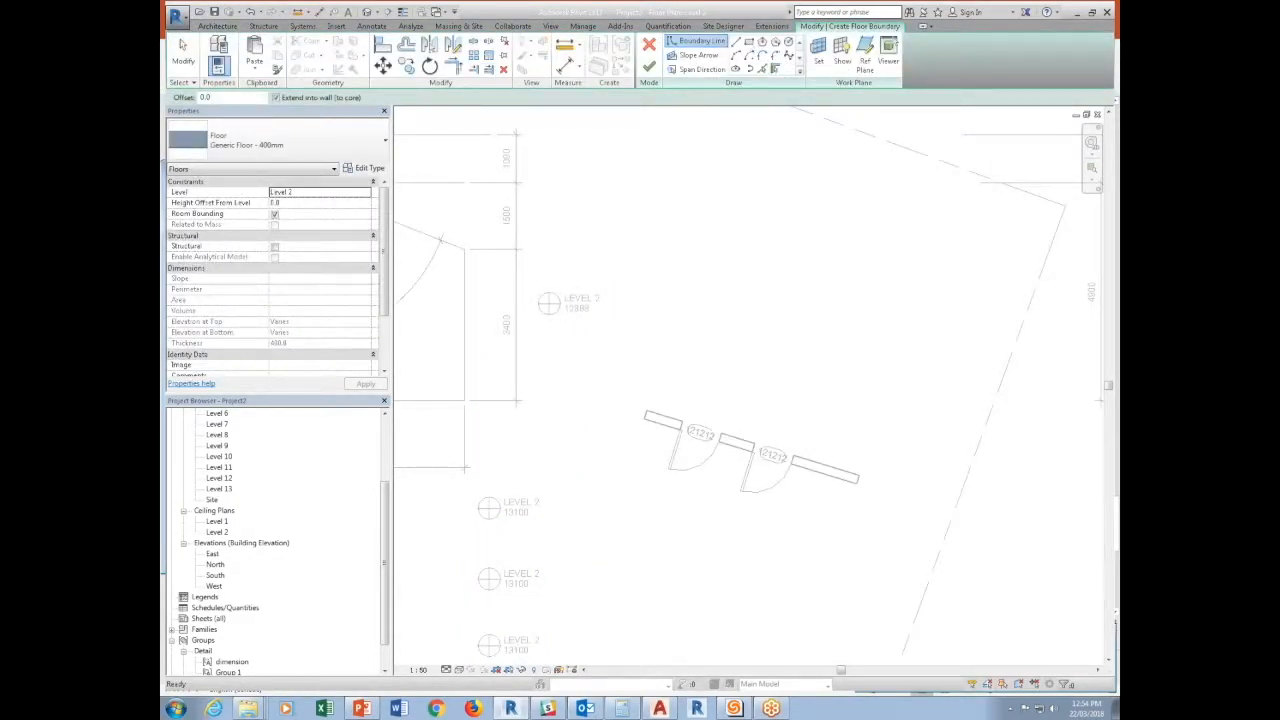
left_click(658, 182)
left_click(896, 351)
left_click(649, 66)
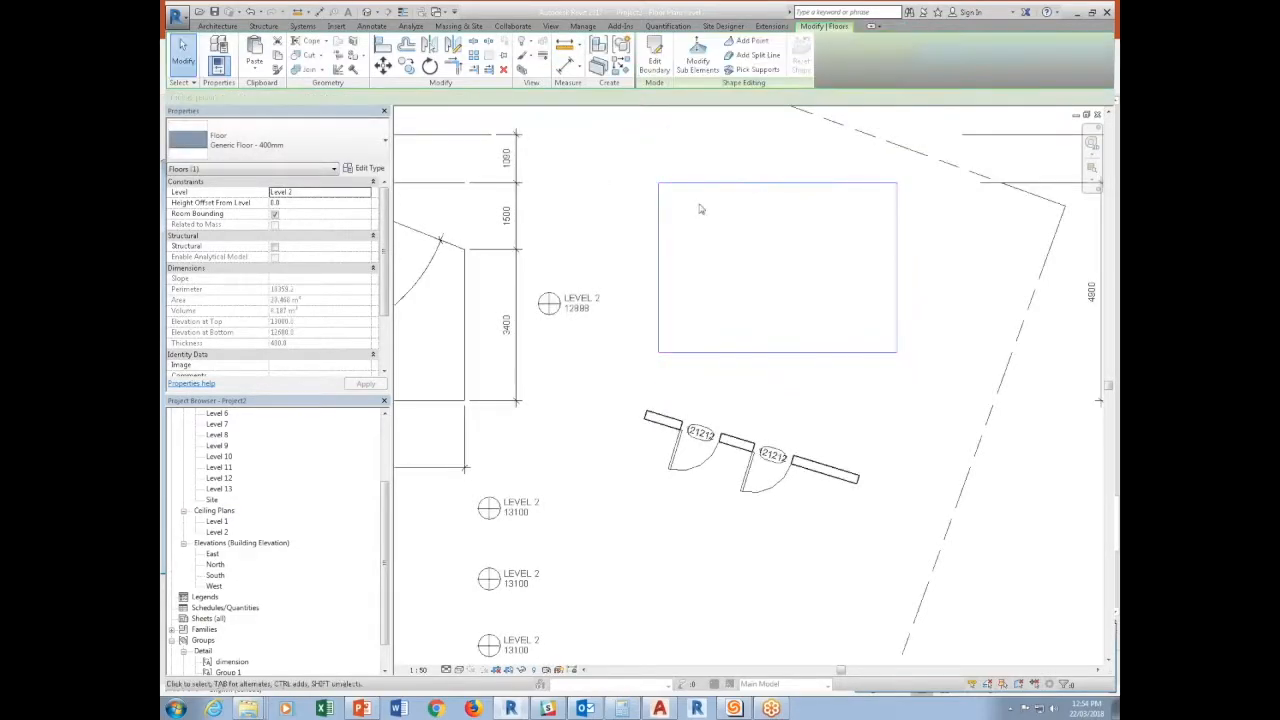
Add a shape-editing point inside the new floor, toward its upper-left corner, and set the point's elevation to -102.
left_click(752, 41)
left_click(726, 249)
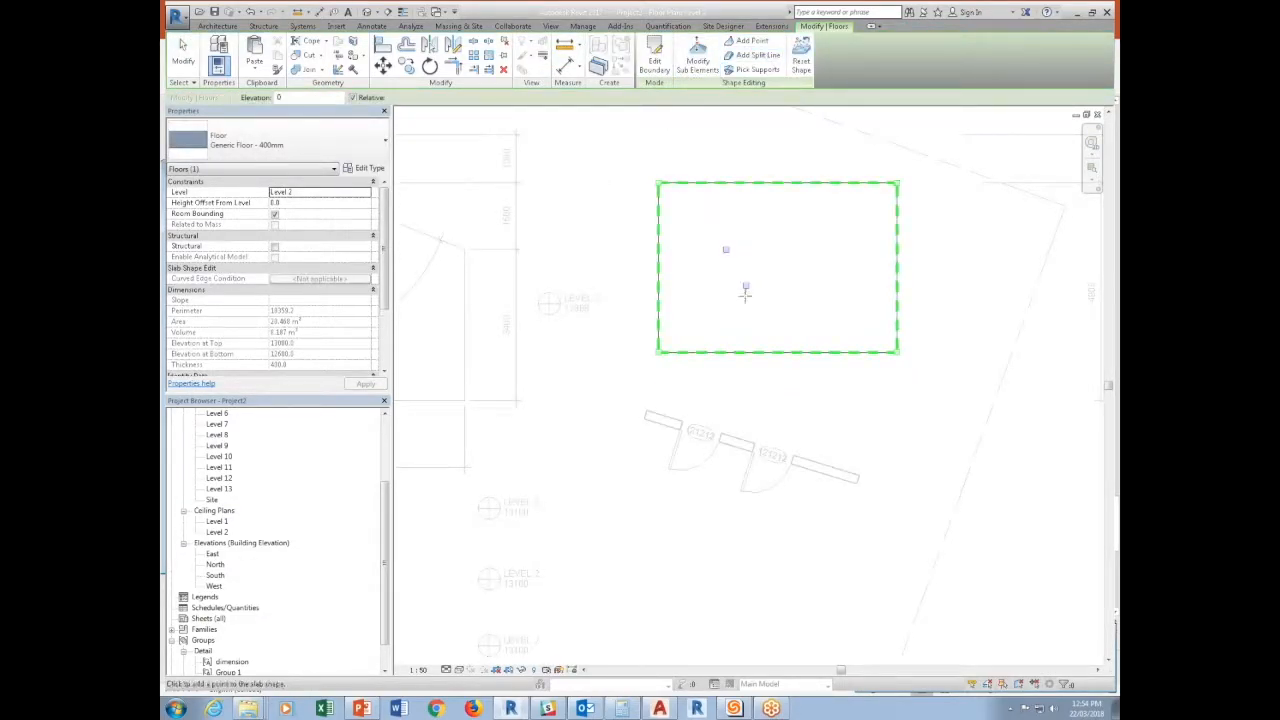
key("Escape")
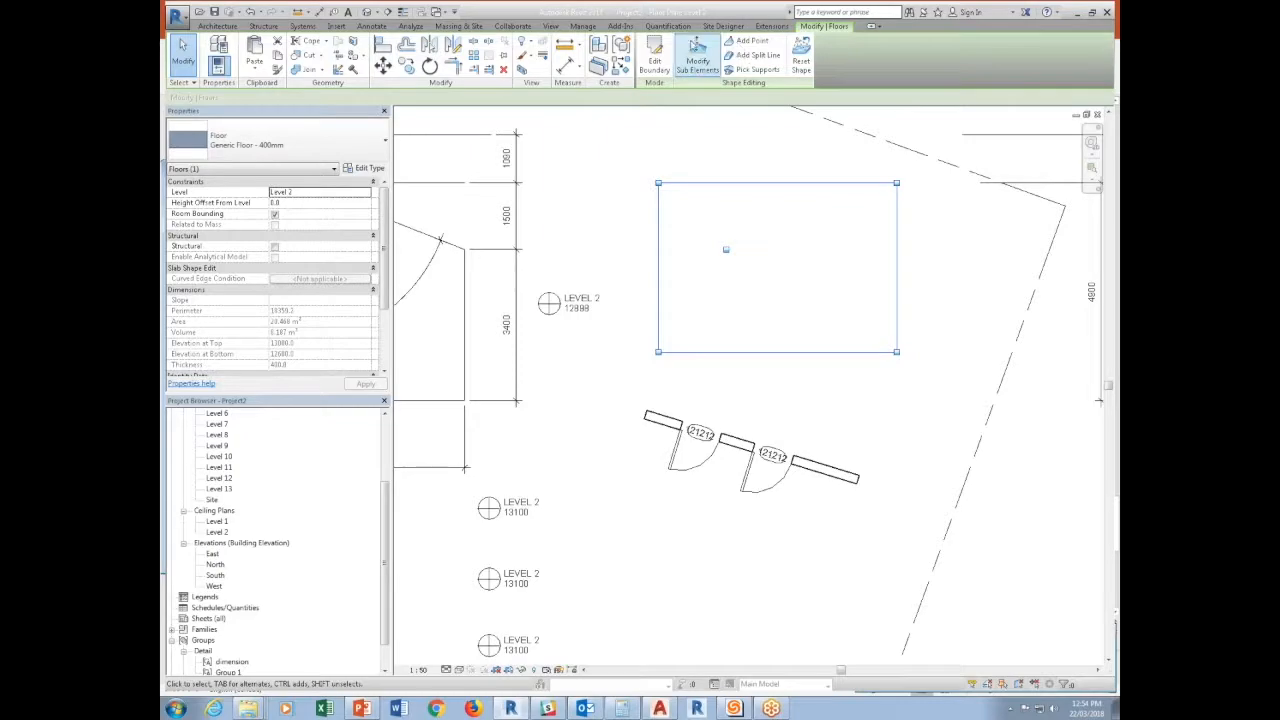
left_click(697, 46)
left_click(735, 248)
key("Return")
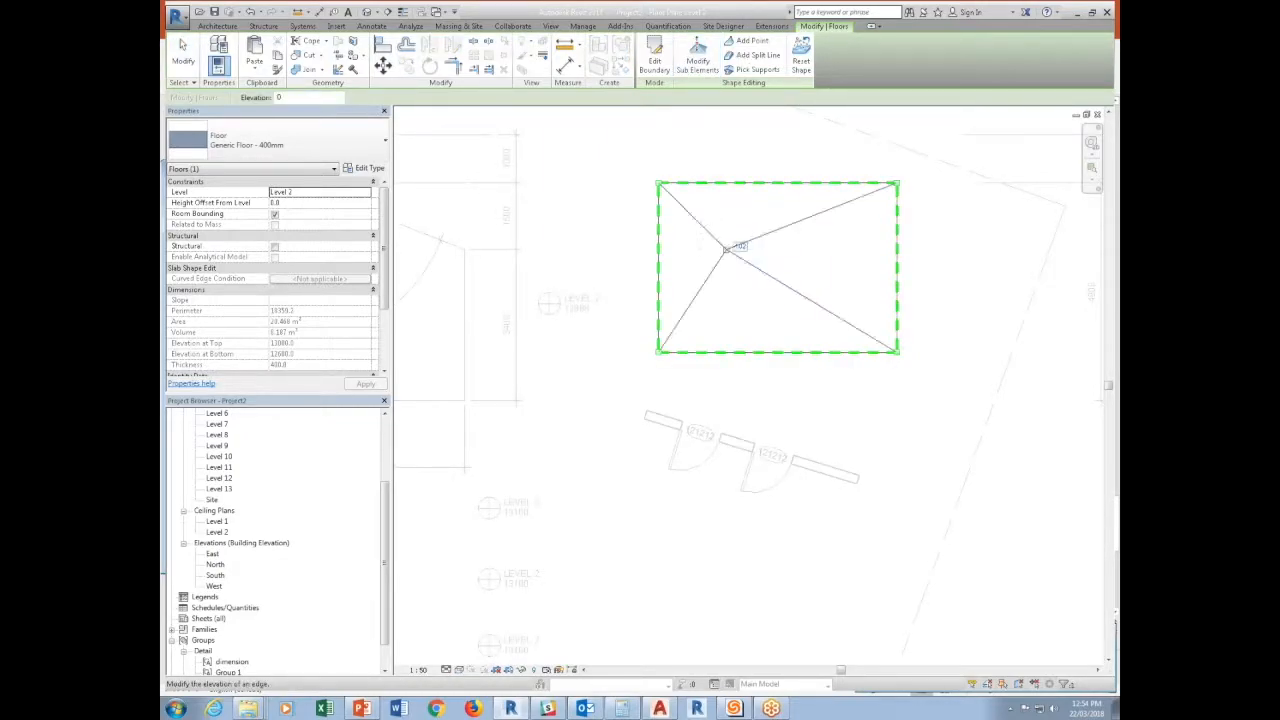
key("Escape")
key("Escape")
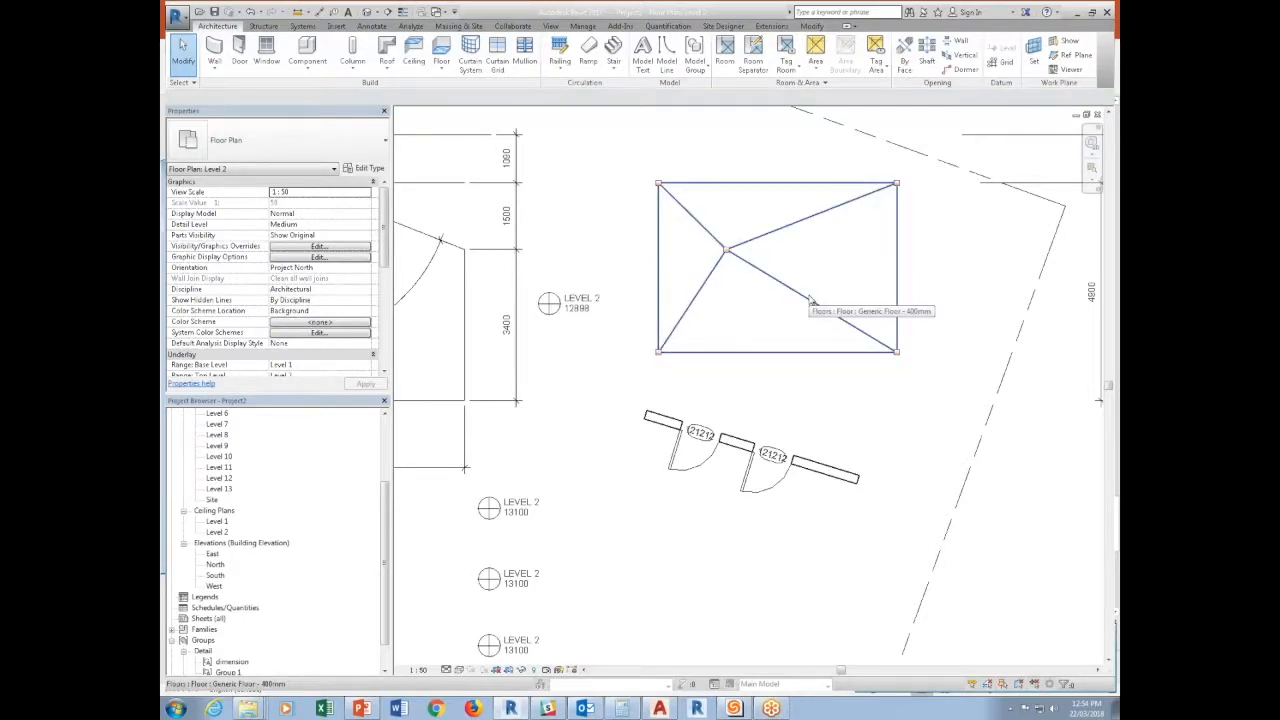
Place spot elevations without leaders on the floor's interior low point and on its upper-left and lower-left corners.
left_click(813, 305)
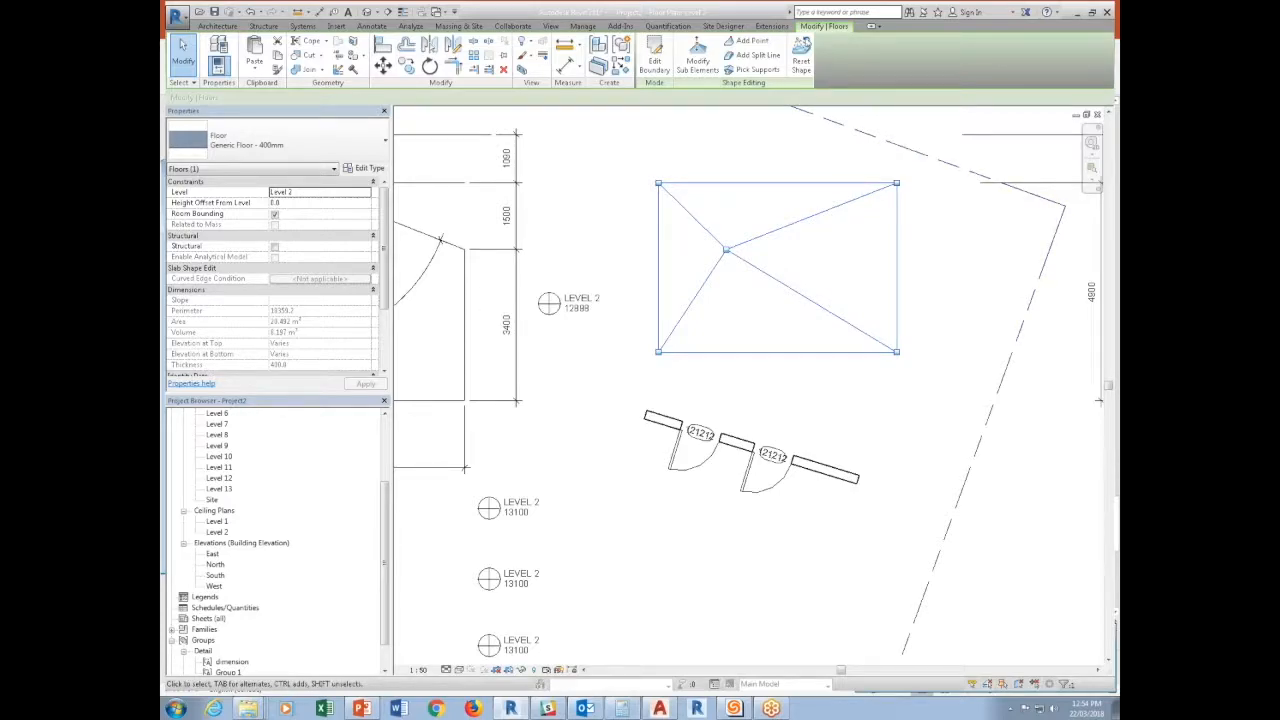
key("Escape")
left_click(371, 28)
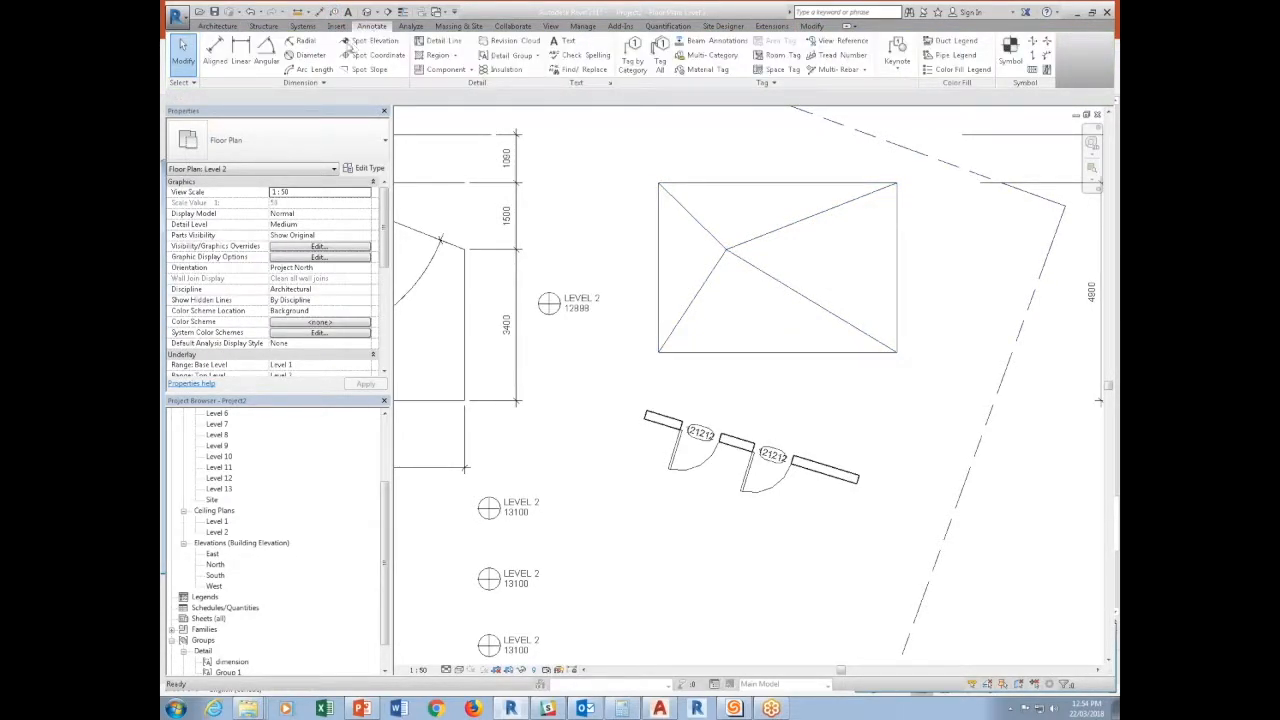
left_click(348, 42)
left_click(726, 249)
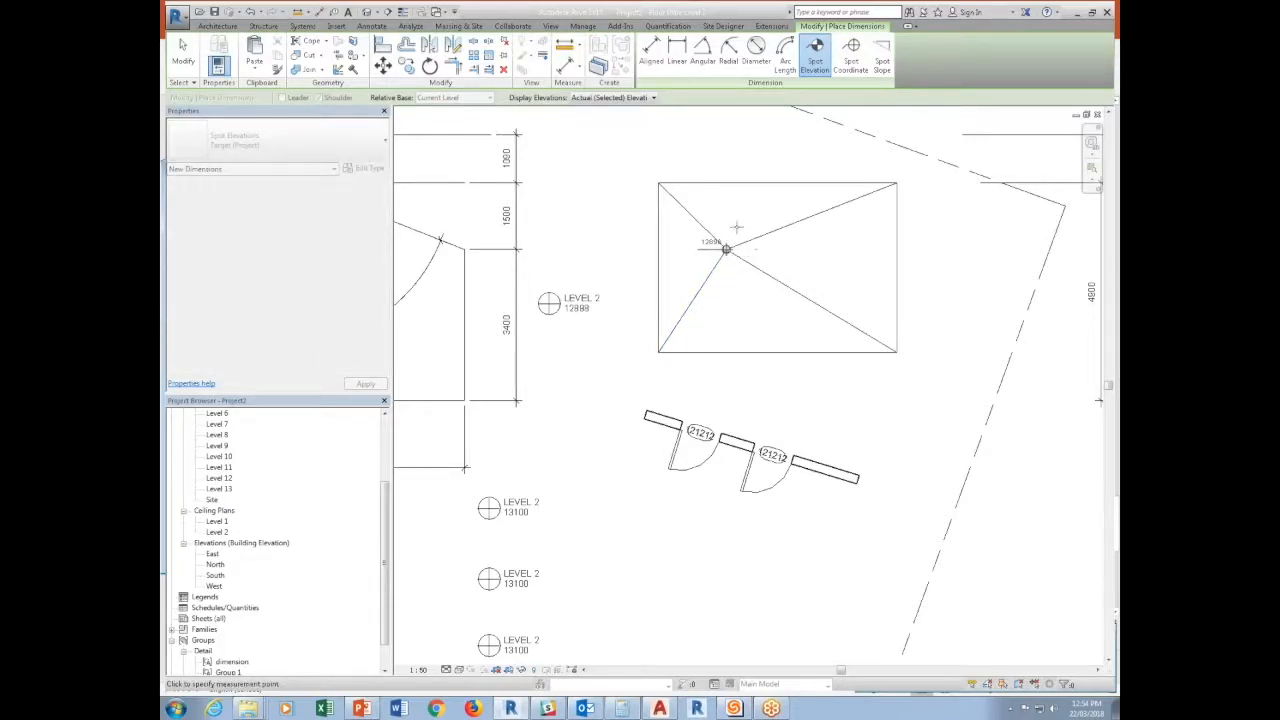
left_click(755, 224)
left_click(658, 183)
left_click(764, 216)
left_click(658, 352)
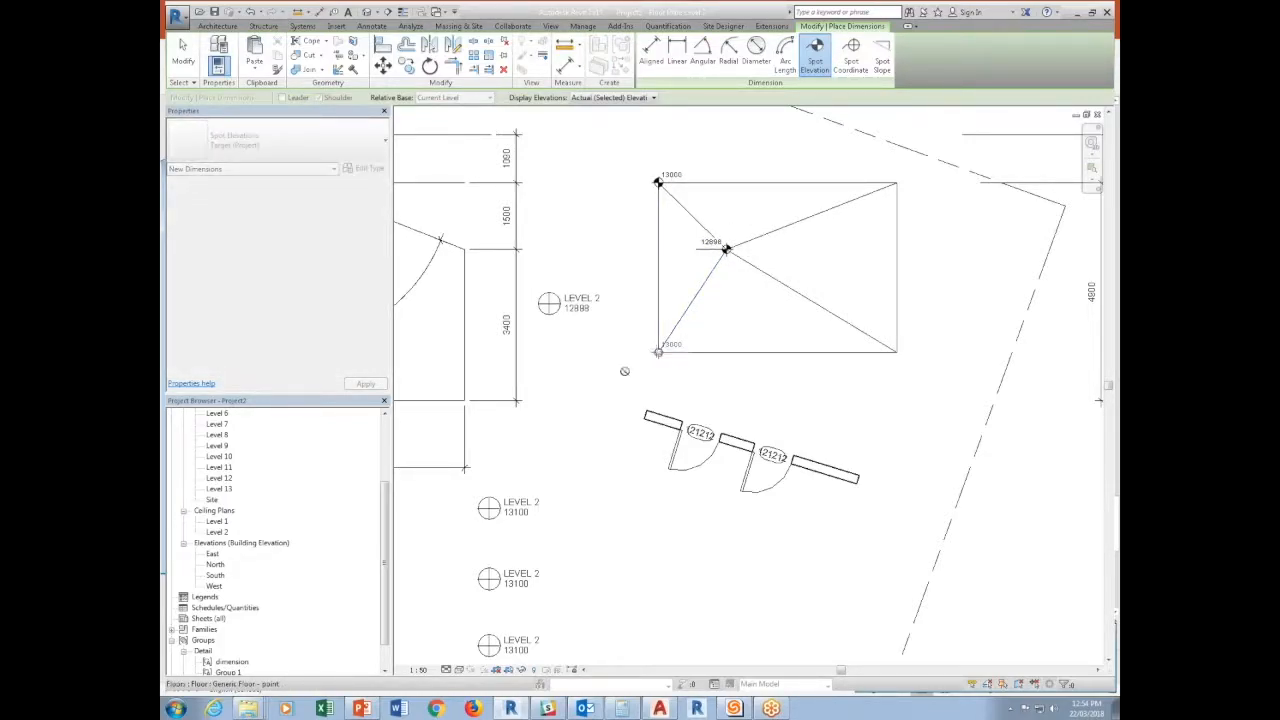
key("Escape")
Reset the floor's slab shape and resolve the resulting error by deleting the affected spot elevations.
left_click(765, 285)
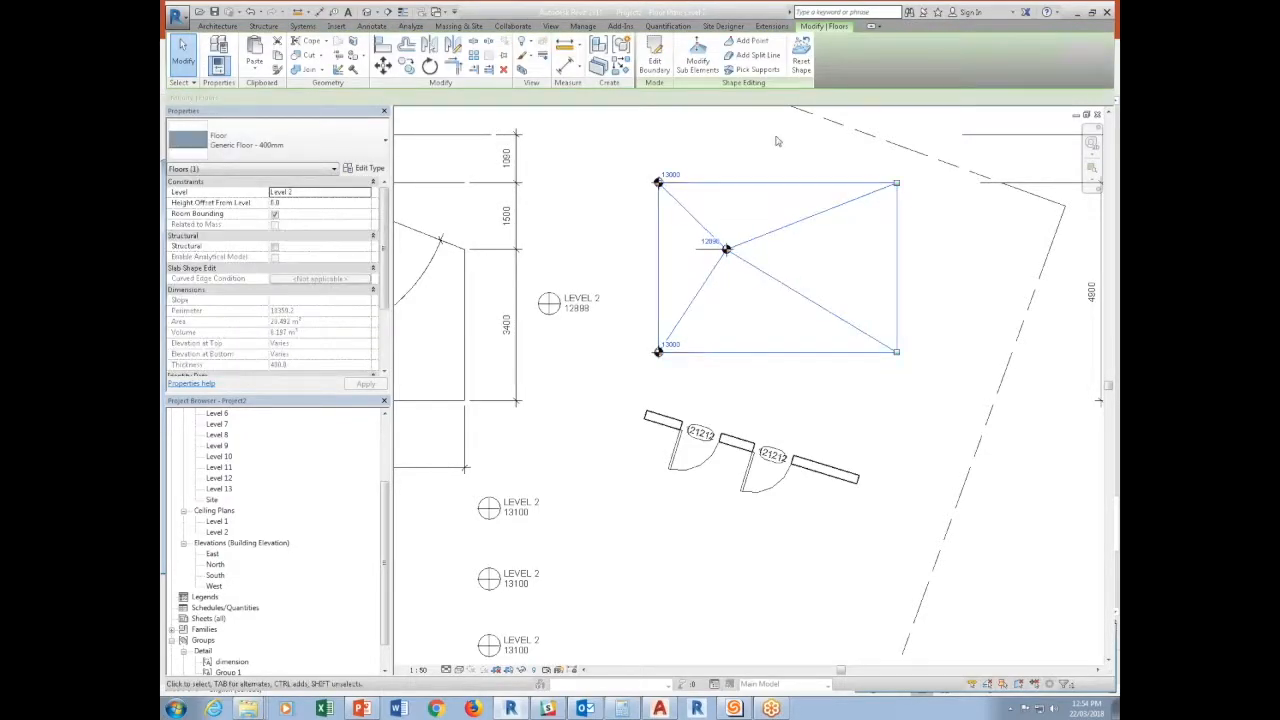
left_click(797, 62)
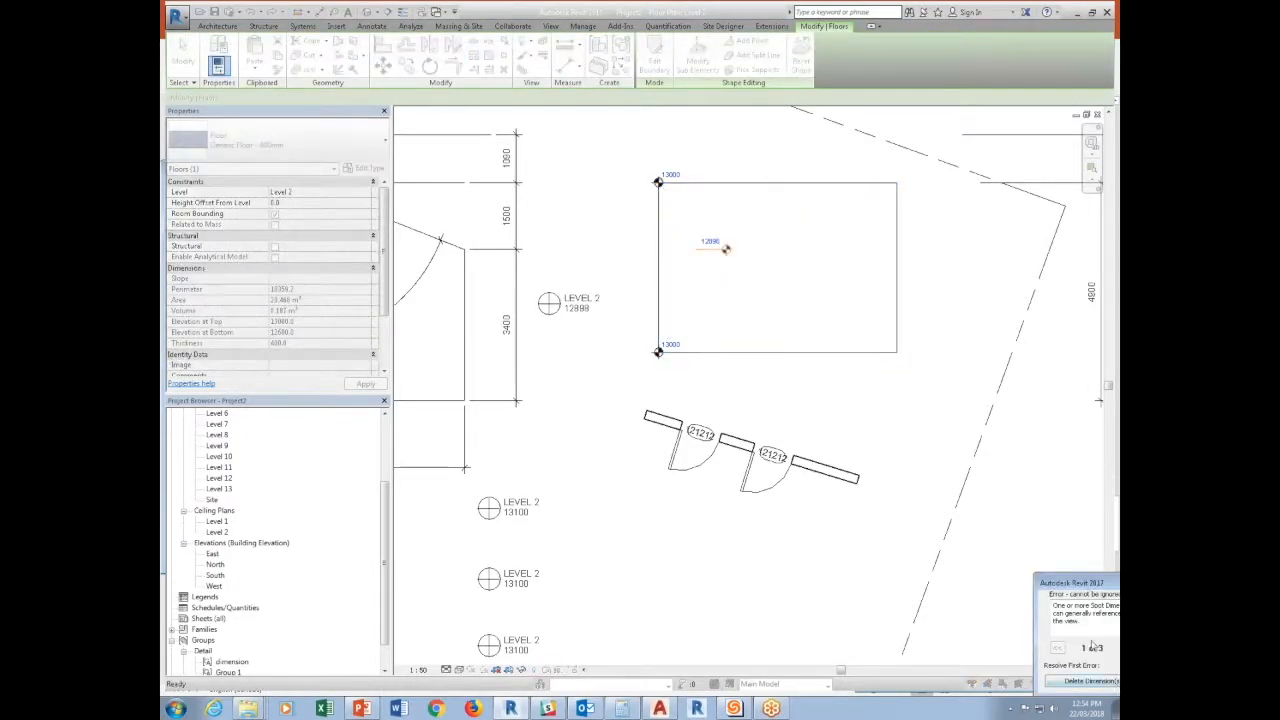
left_click(703, 530)
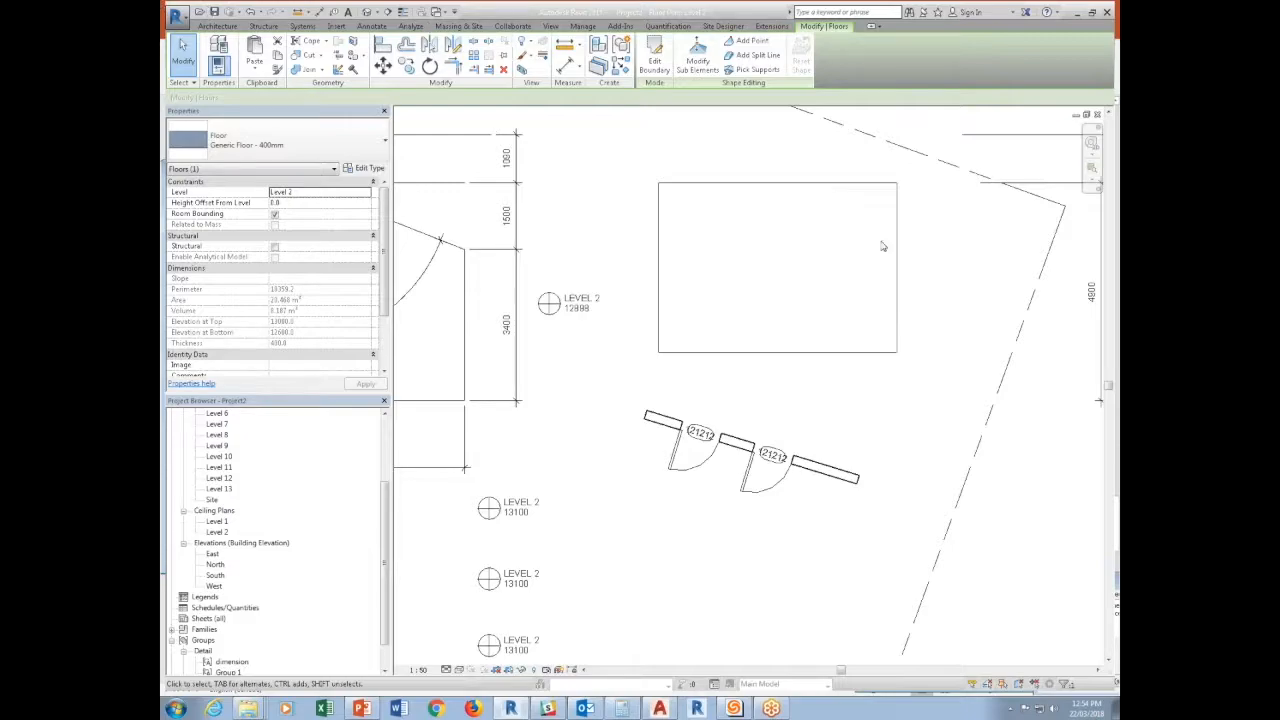
Ungroup the detail group containing the LEVEL 2 spot elevation symbols.
left_click(566, 300)
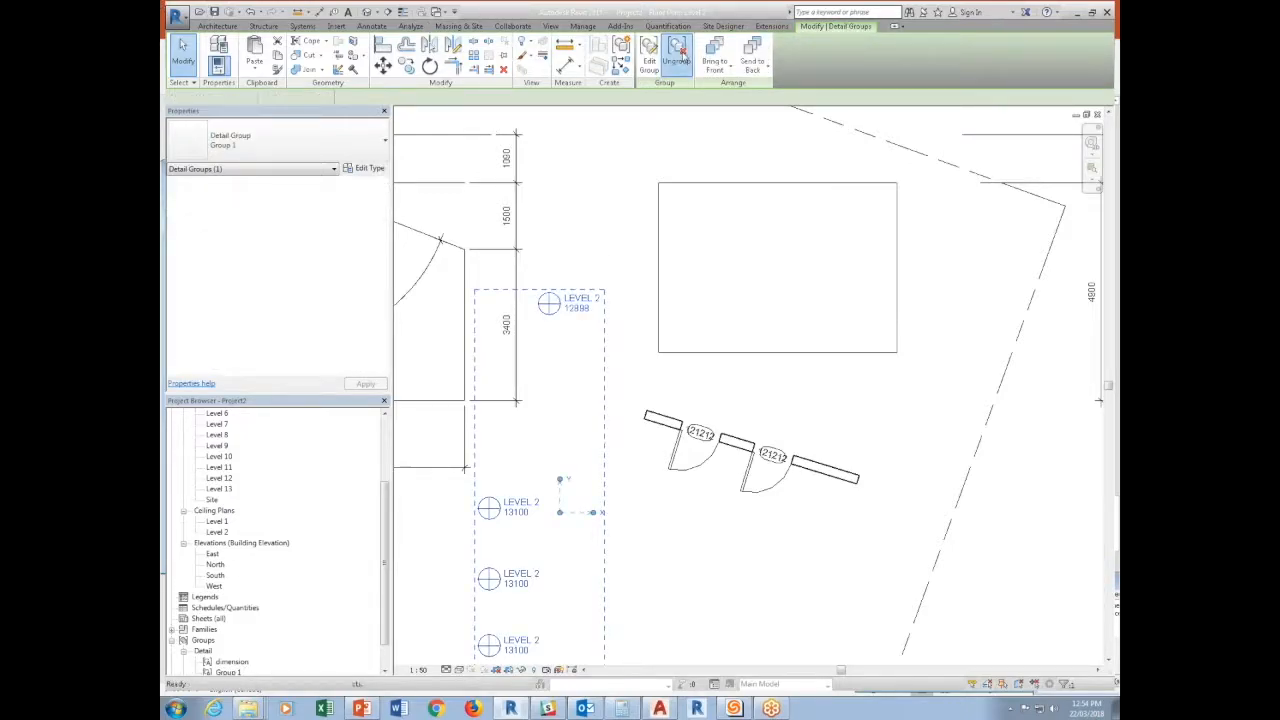
left_click(677, 55)
key("Escape")
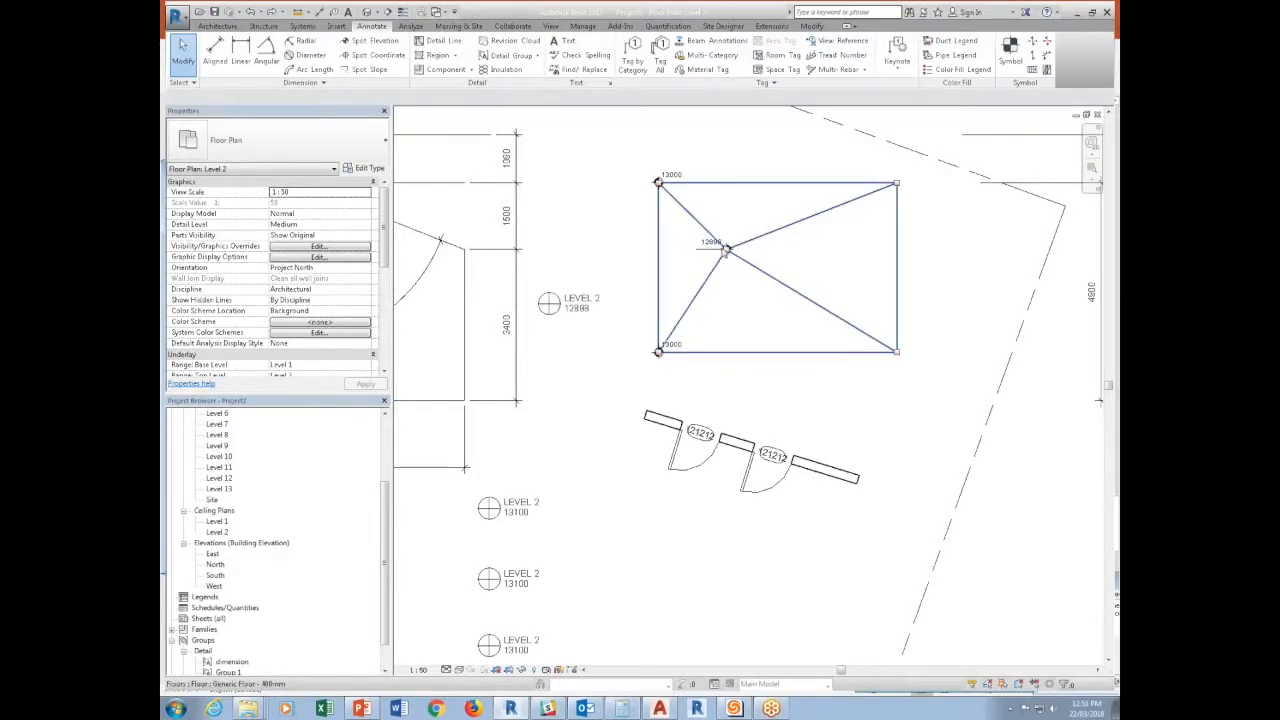
Create a circular Generic Floor - 400mm with a radius of 100 centred on the rectangular floor's upper-left corner.
left_click(220, 26)
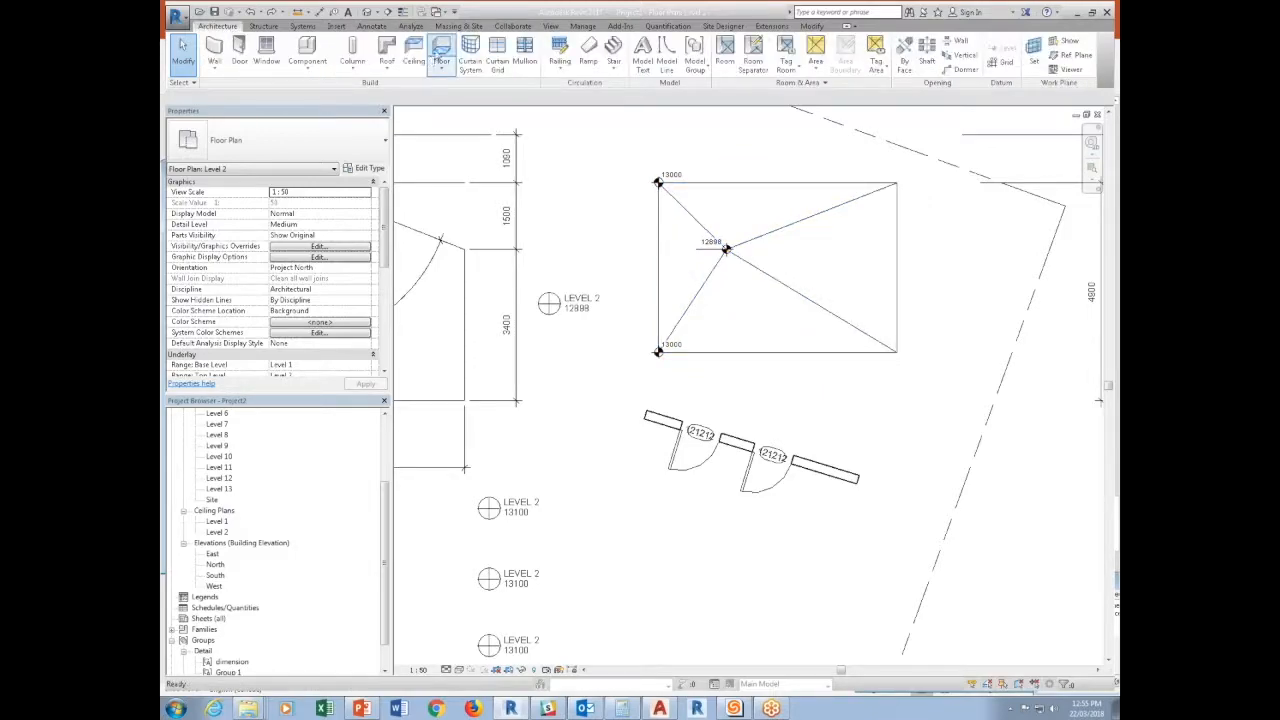
left_click(437, 56)
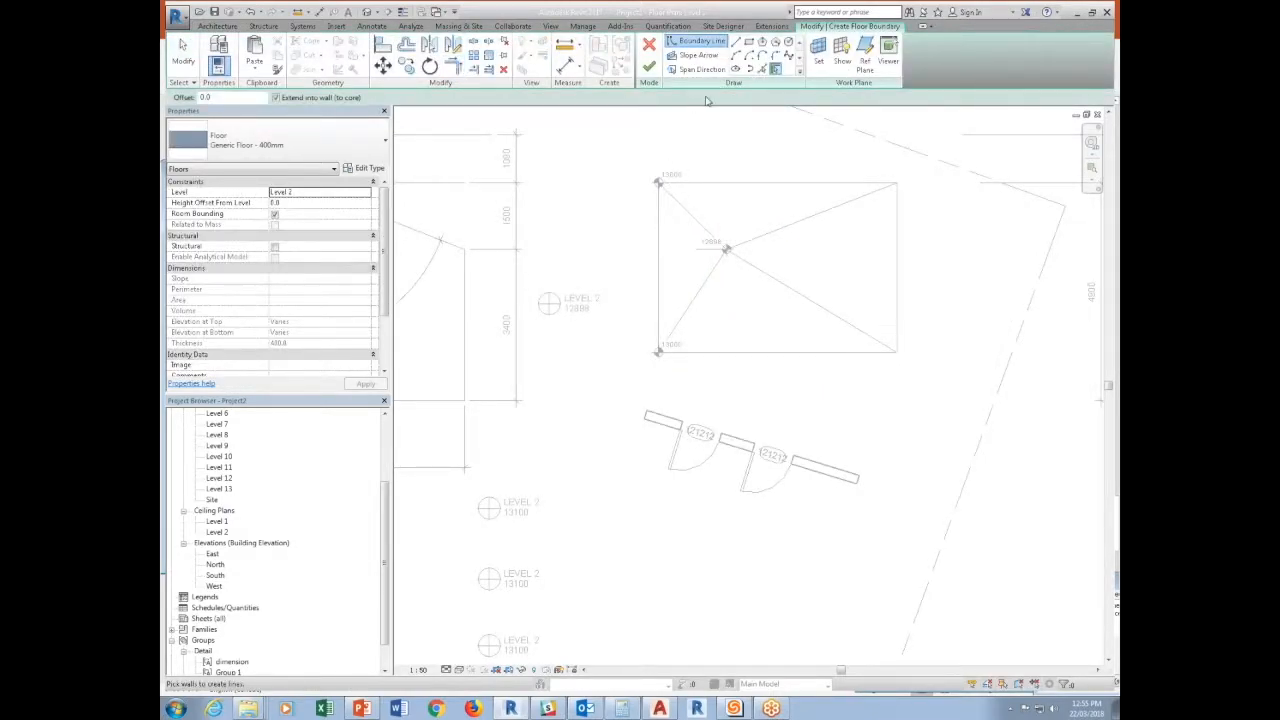
left_click(789, 42)
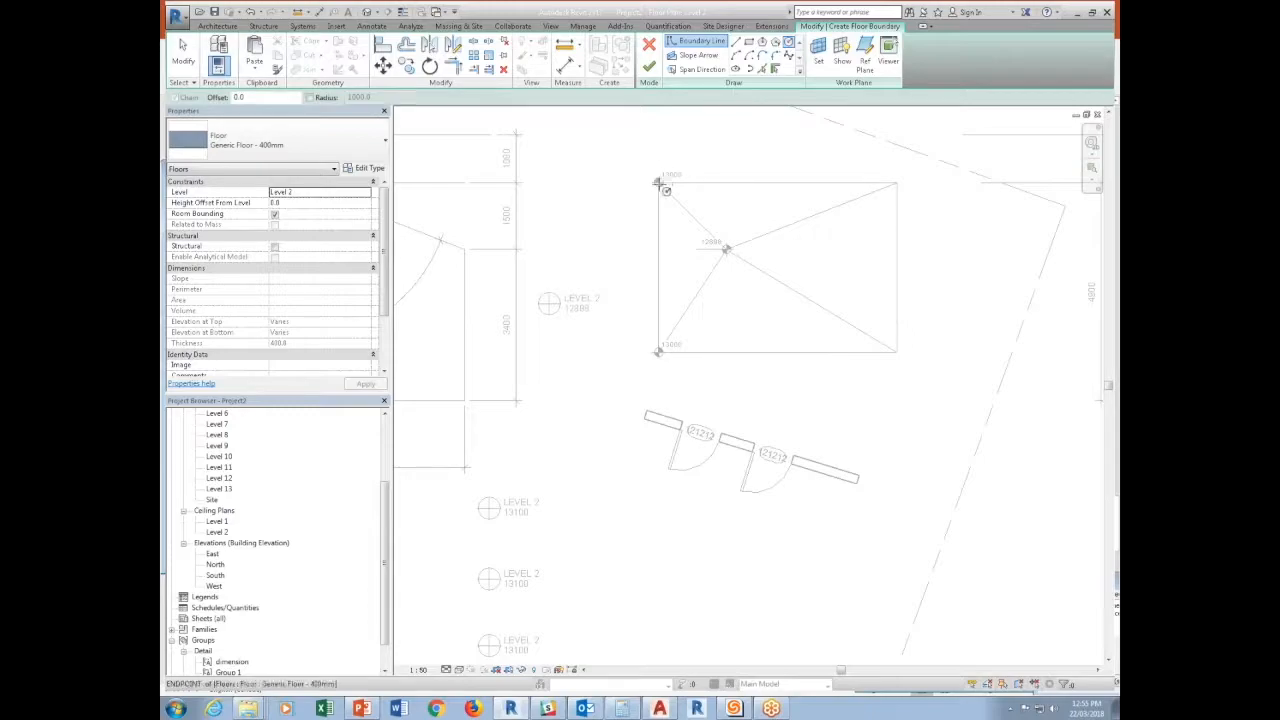
scroll(658, 188, "up", 5)
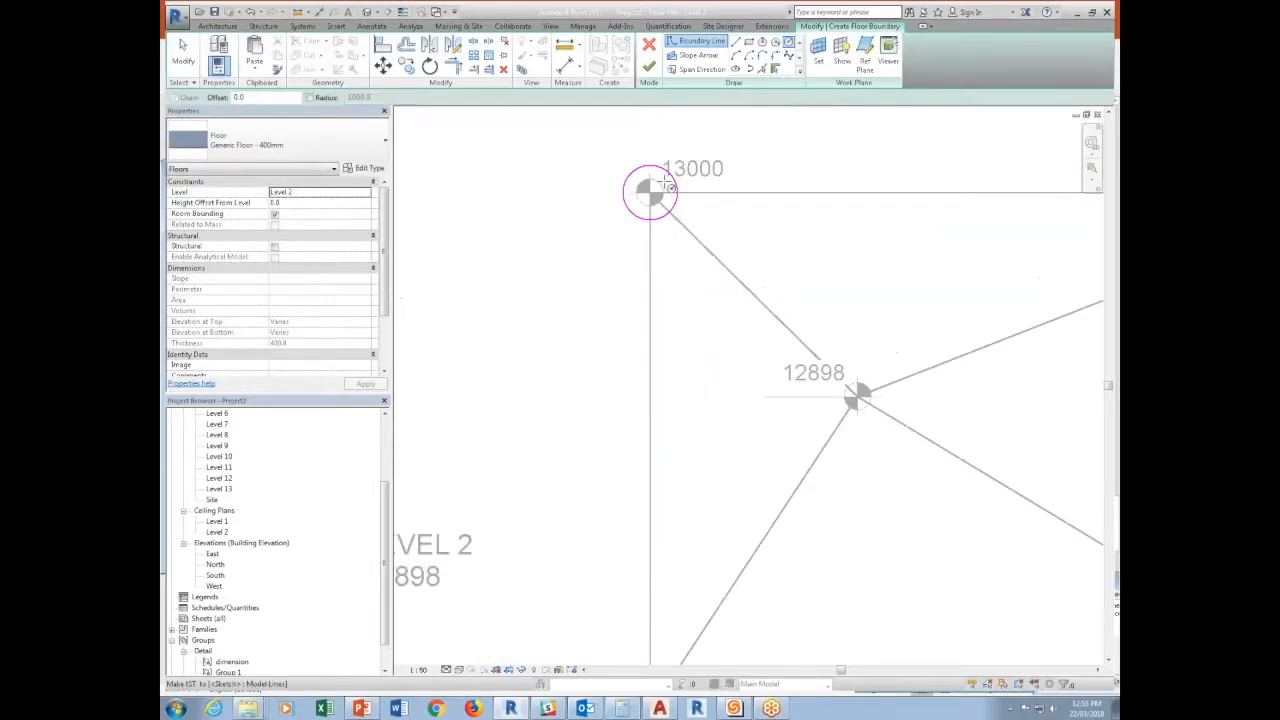
left_click(680, 210)
left_click(652, 177)
type("100")
key("Return")
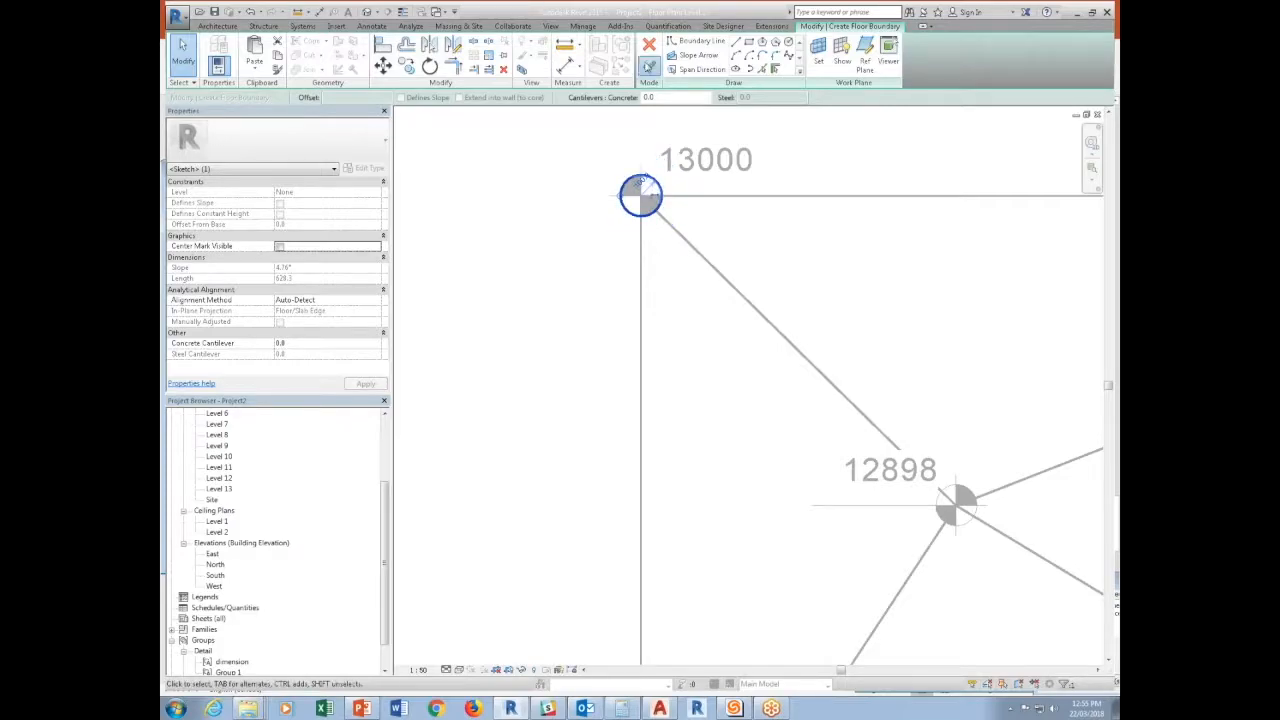
left_click(649, 67)
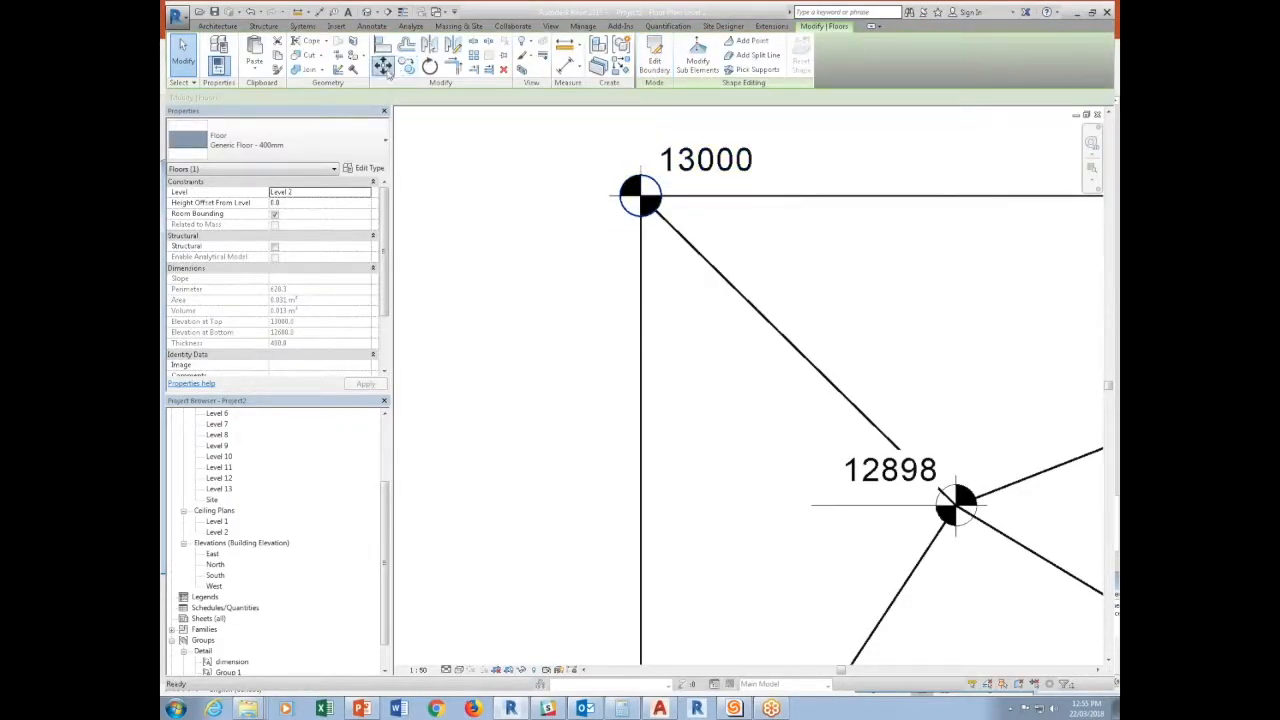
Move the small circular floor clear of the corner to its left and place a spot elevation with a leader on its edge.
left_click(383, 65)
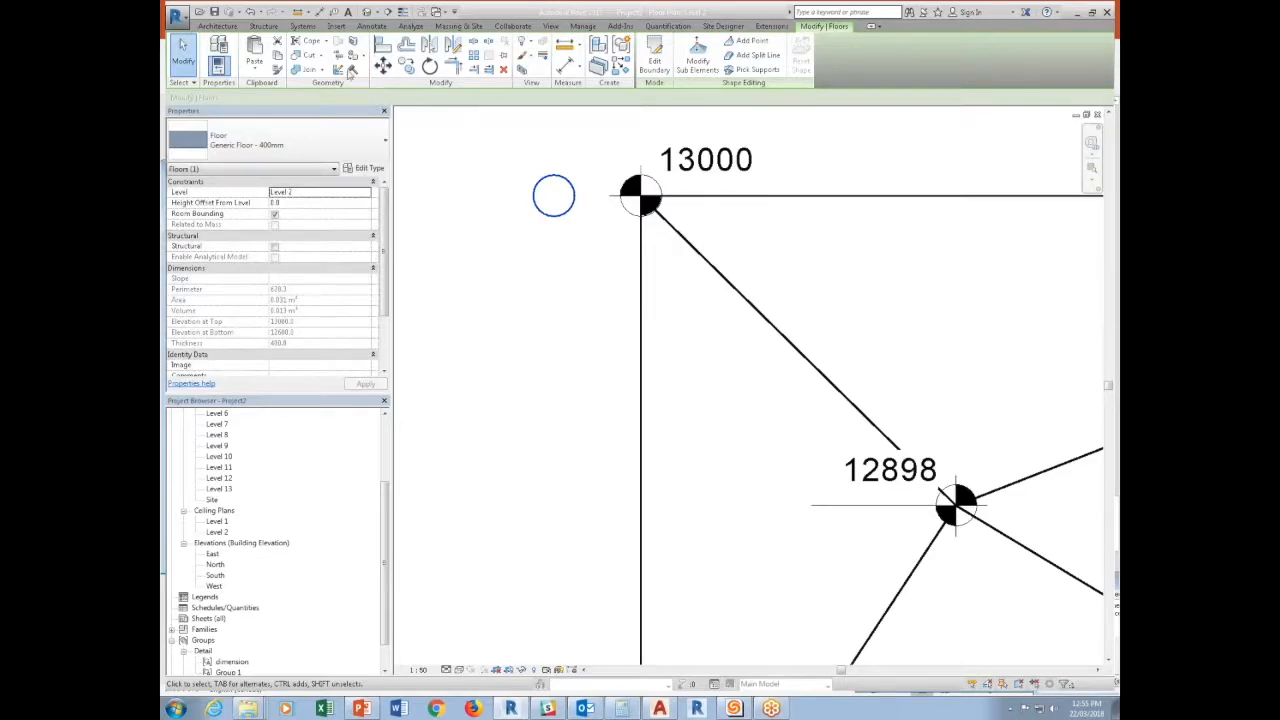
left_click(706, 178)
left_click(620, 66)
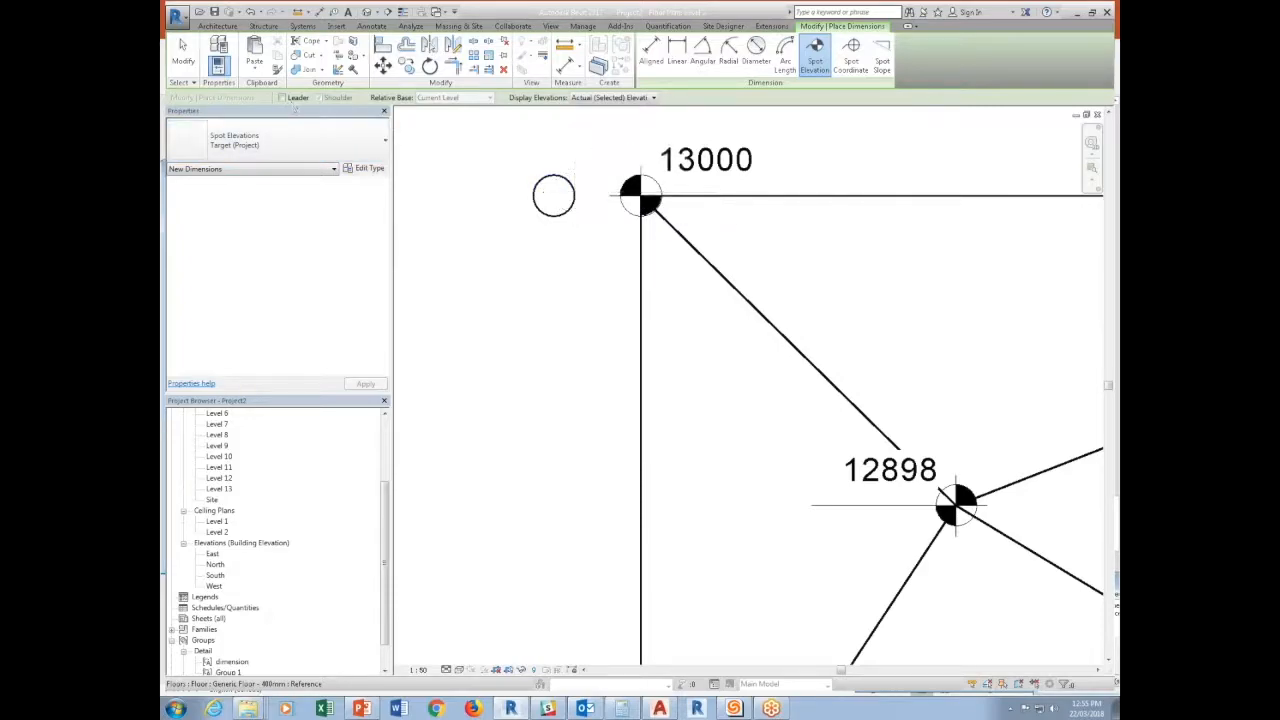
left_click(556, 208)
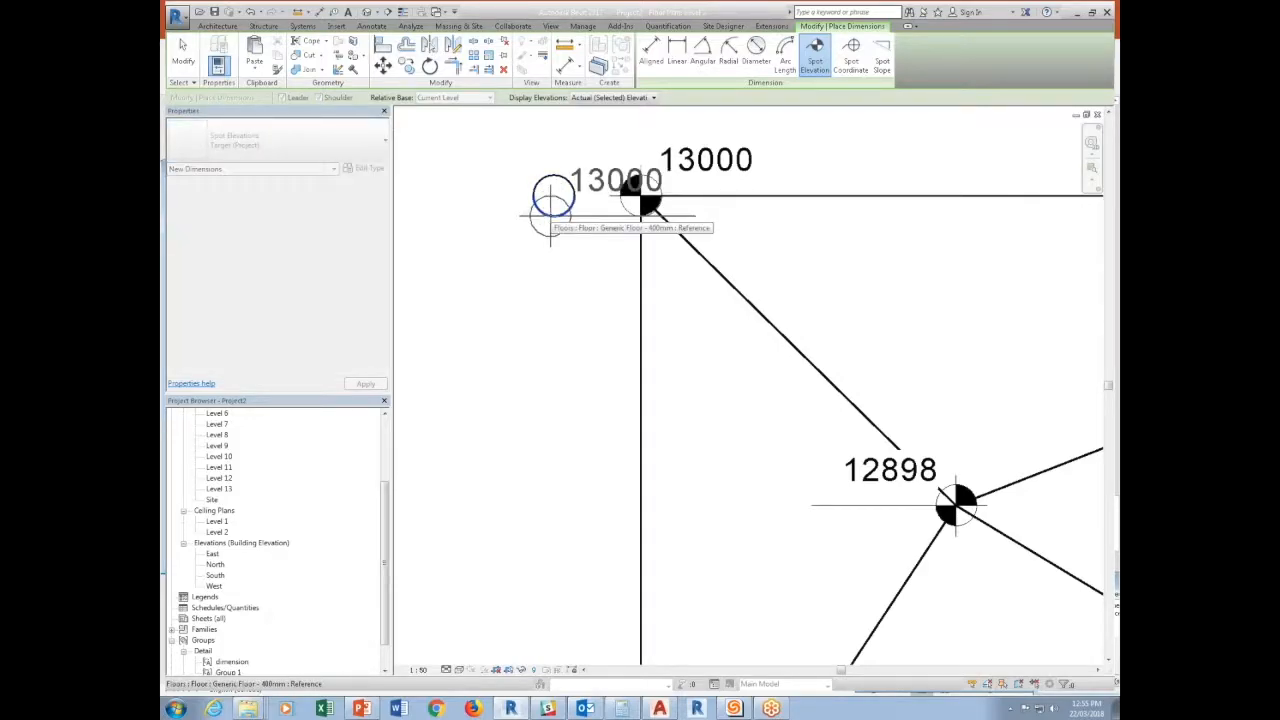
left_click(702, 277)
key("Escape")
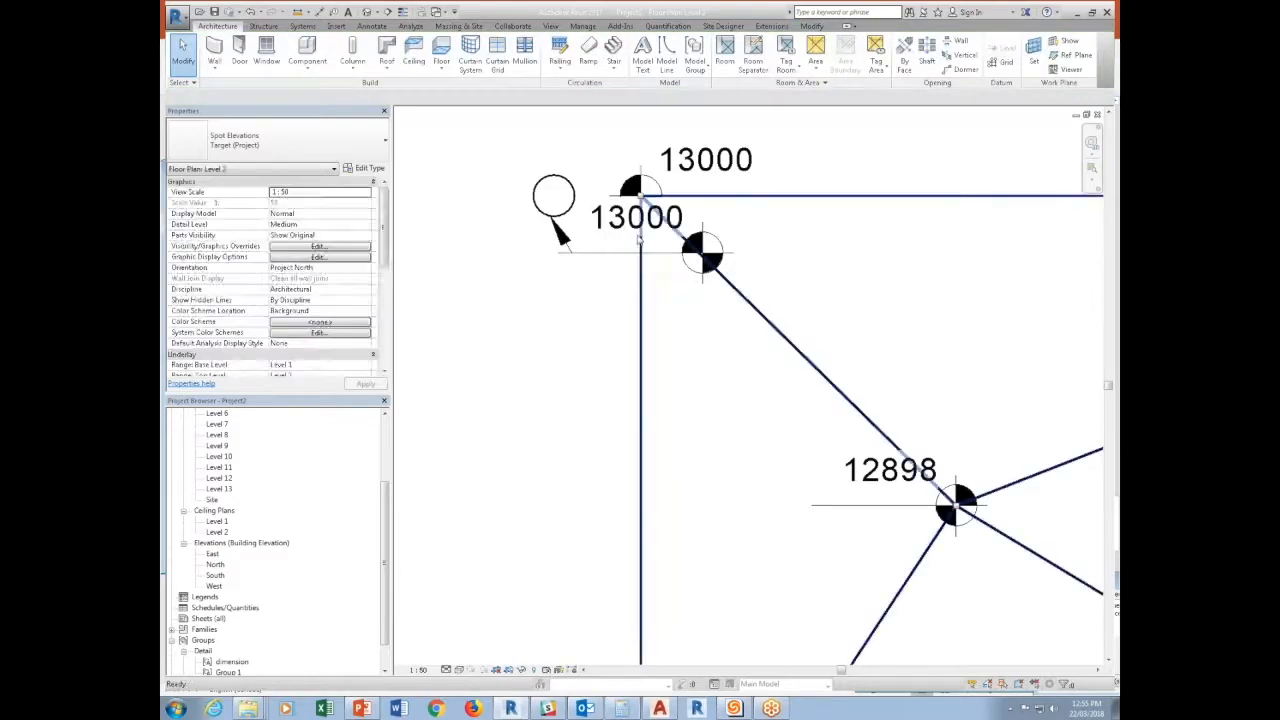
Move the small circular floor back so that it is centred on the rectangular floor's upper-left corner.
left_click(569, 210)
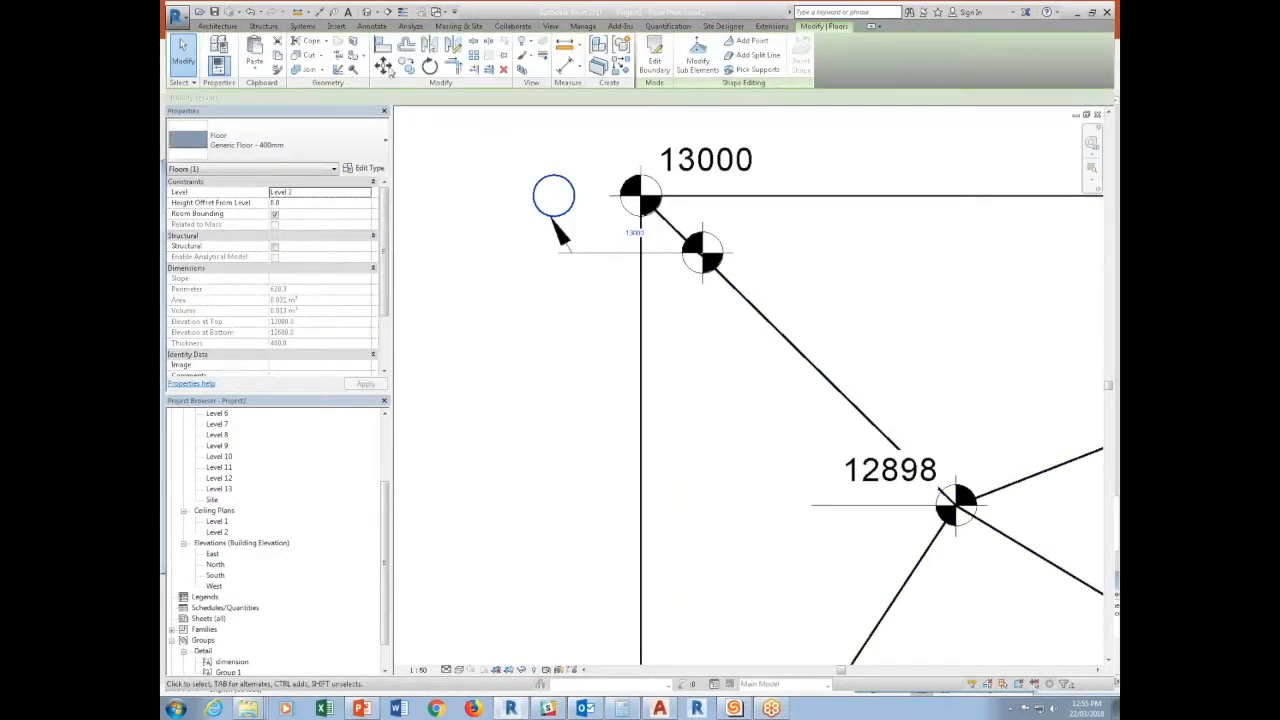
key("m")
key("v")
left_click(566, 214)
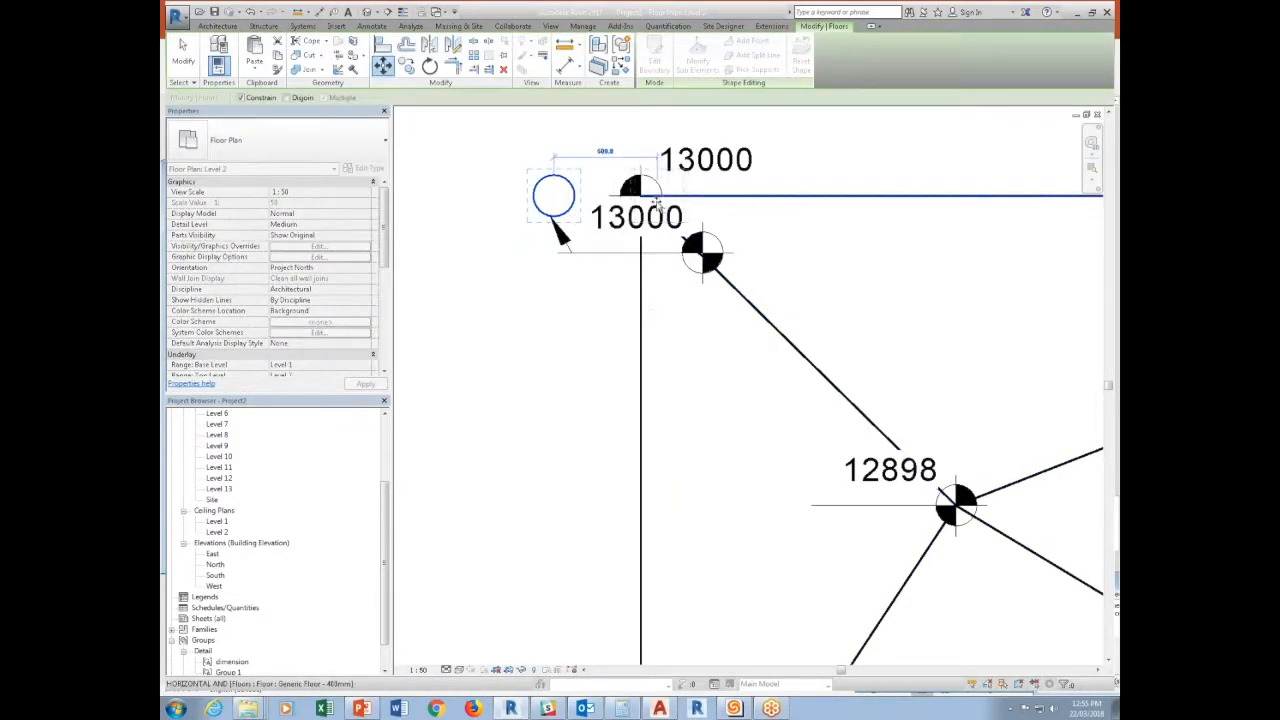
left_click(641, 197)
scroll(566, 253, "down", 2)
Pull the leadered spot elevation's target further right of the corner and delete the original leaderless spot elevation there.
left_click(690, 250)
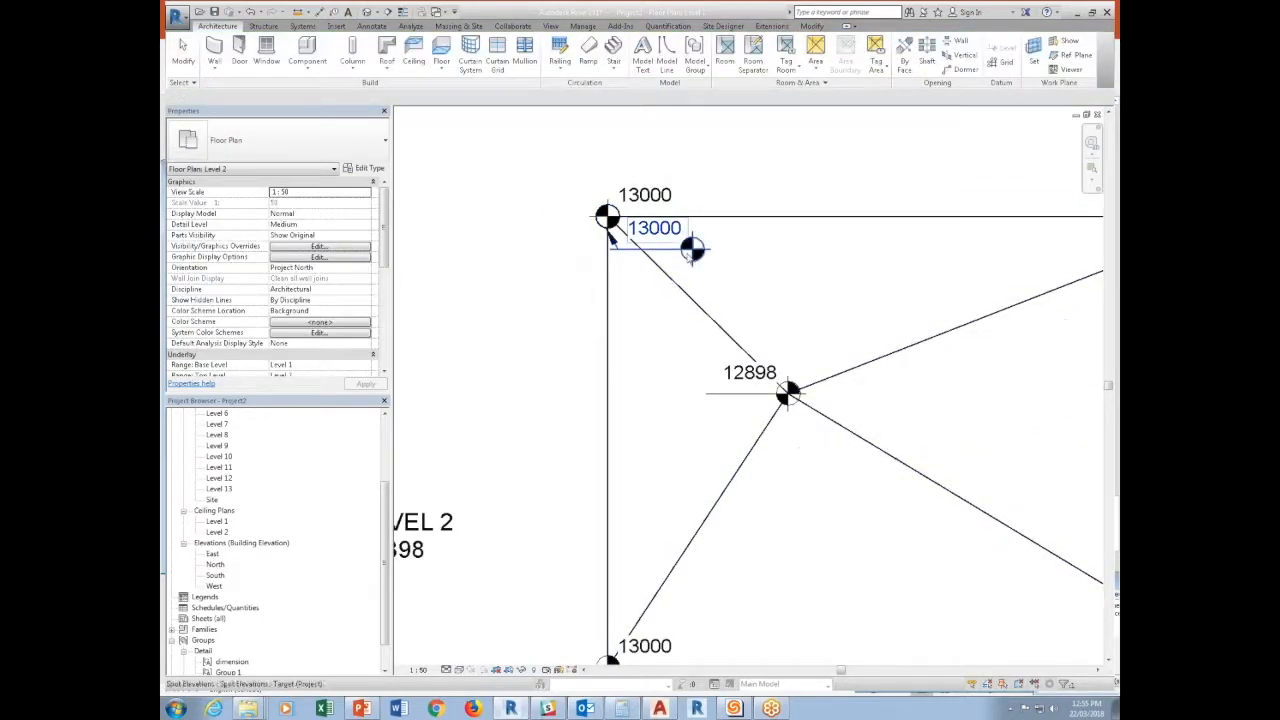
left_click_drag(692, 250, 776, 250)
left_click(563, 240)
left_click_drag(566, 243, 634, 204)
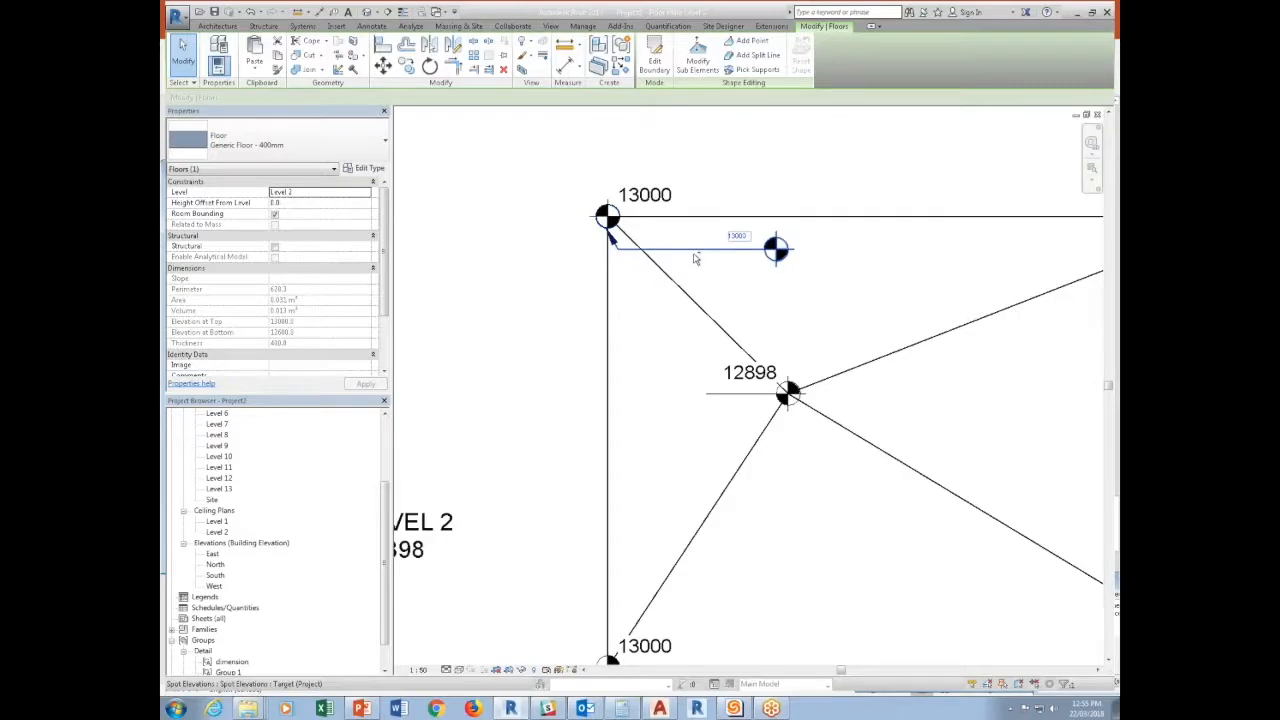
left_click(654, 199)
key("Delete")
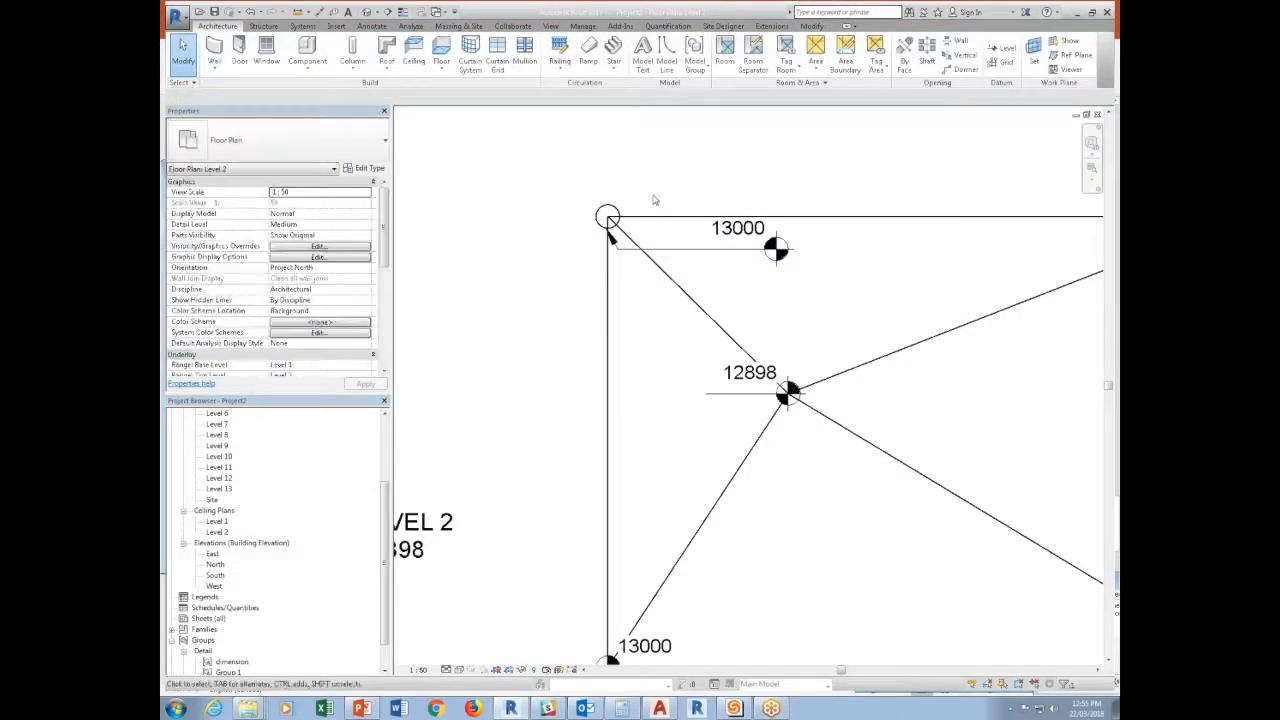
Copy the circular floor and its leadered spot elevation from the upper-left corner to the rectangular floor's other three corners.
left_click_drag(535, 258, 680, 174)
left_click(686, 251, "ctrl")
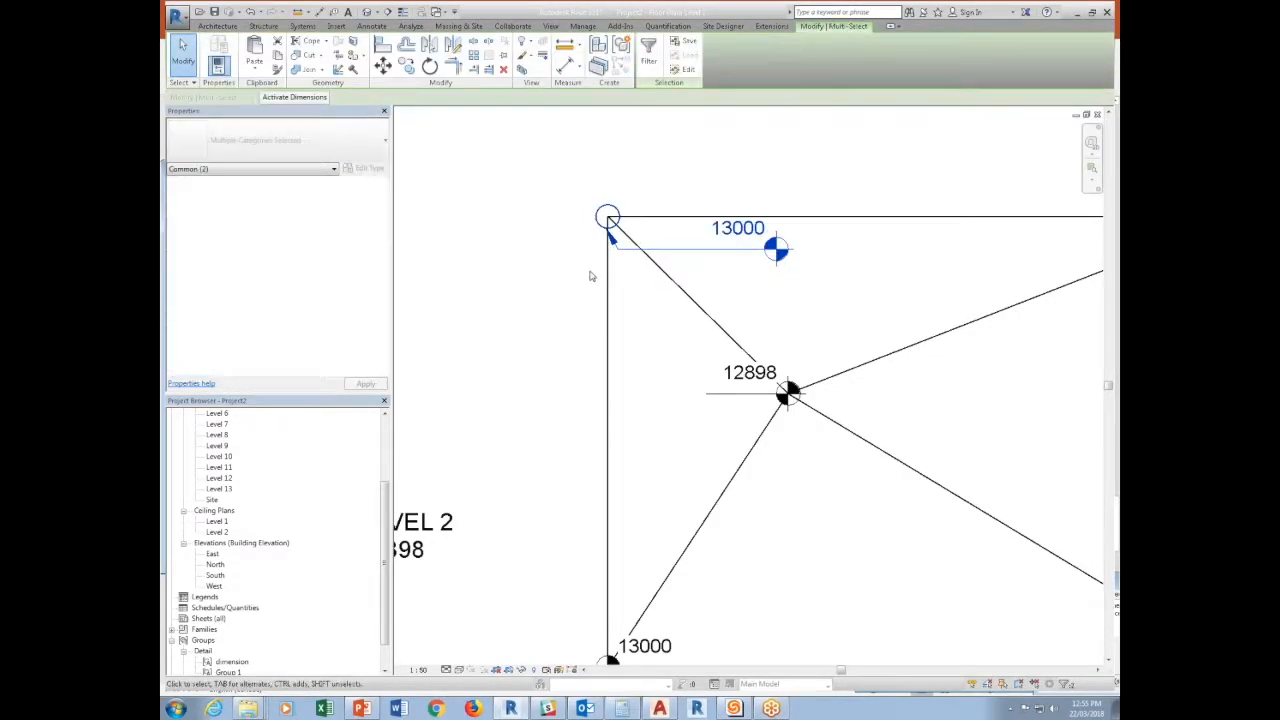
left_click(406, 65)
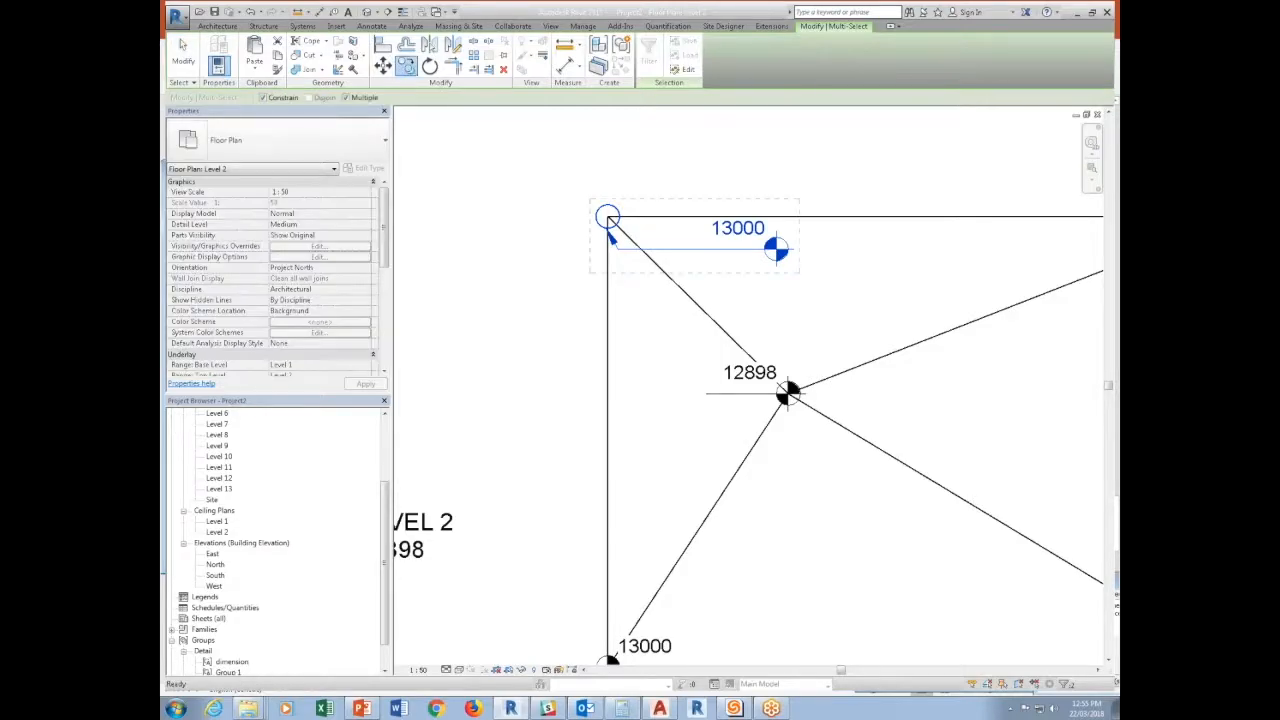
left_click(607, 217)
scroll(543, 157, "down", 4)
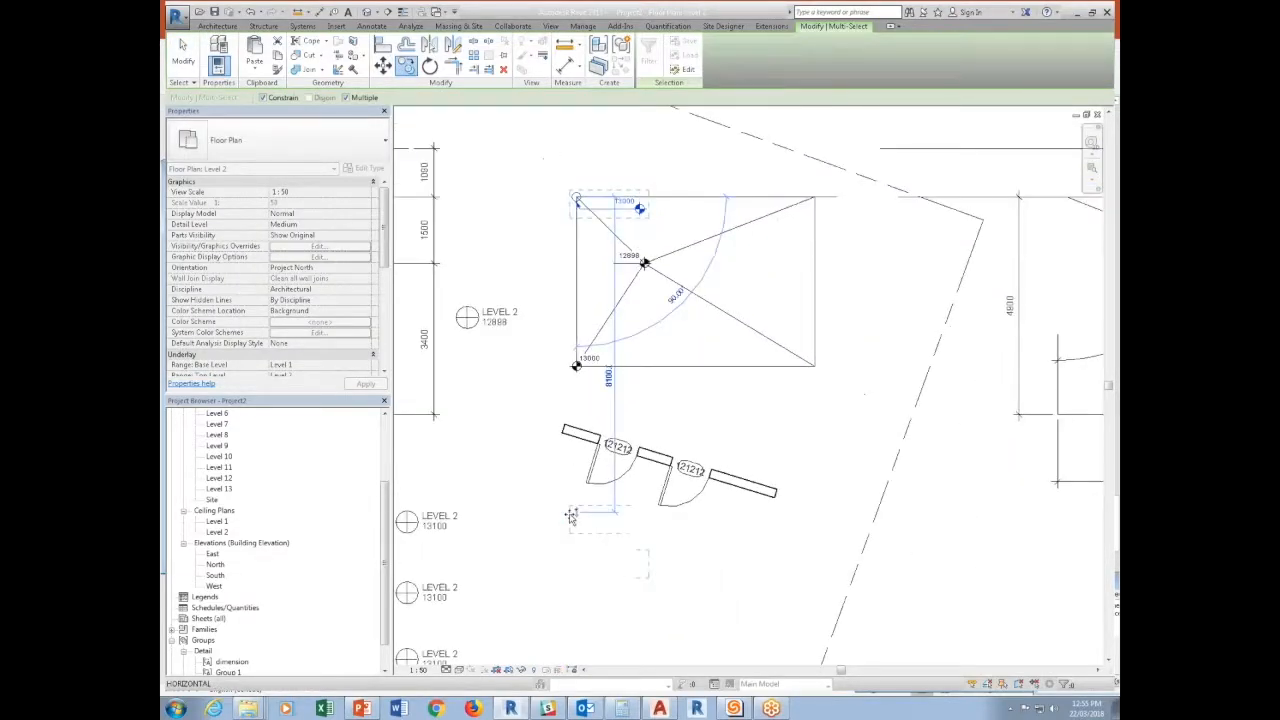
scroll(577, 365, "up", 3)
left_click(572, 368)
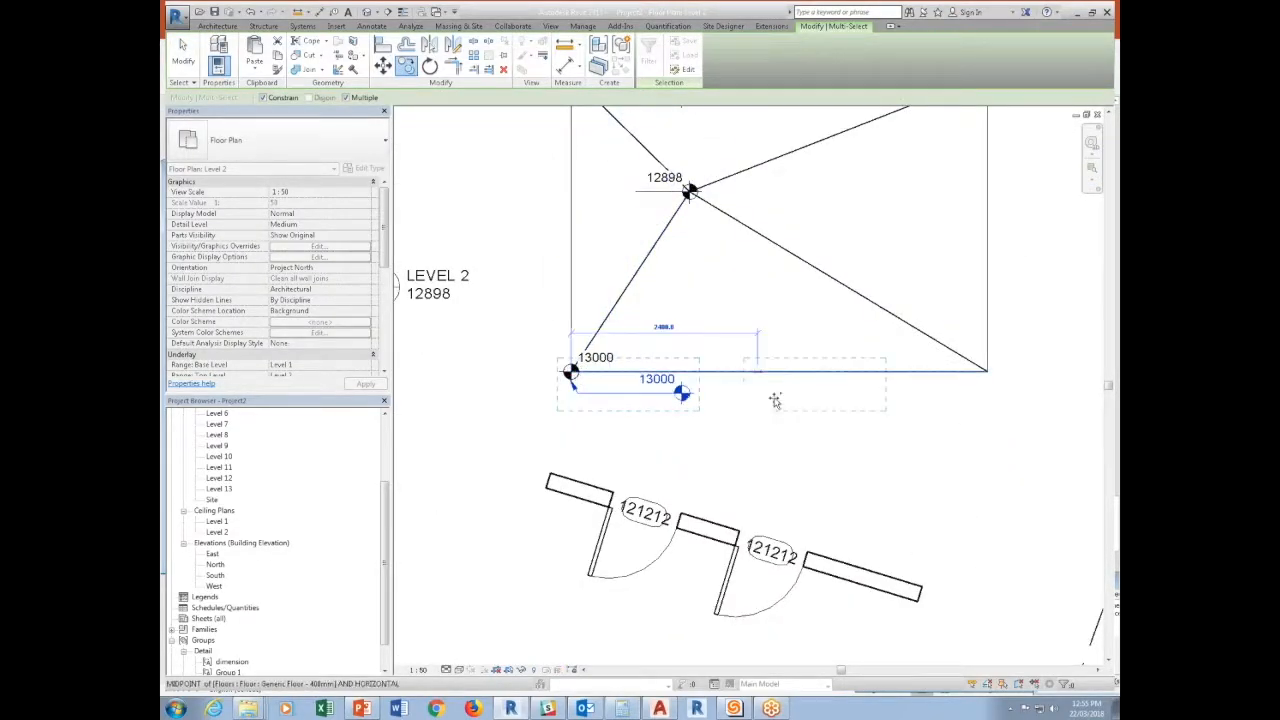
left_click(987, 371)
scroll(934, 436, "down", 2)
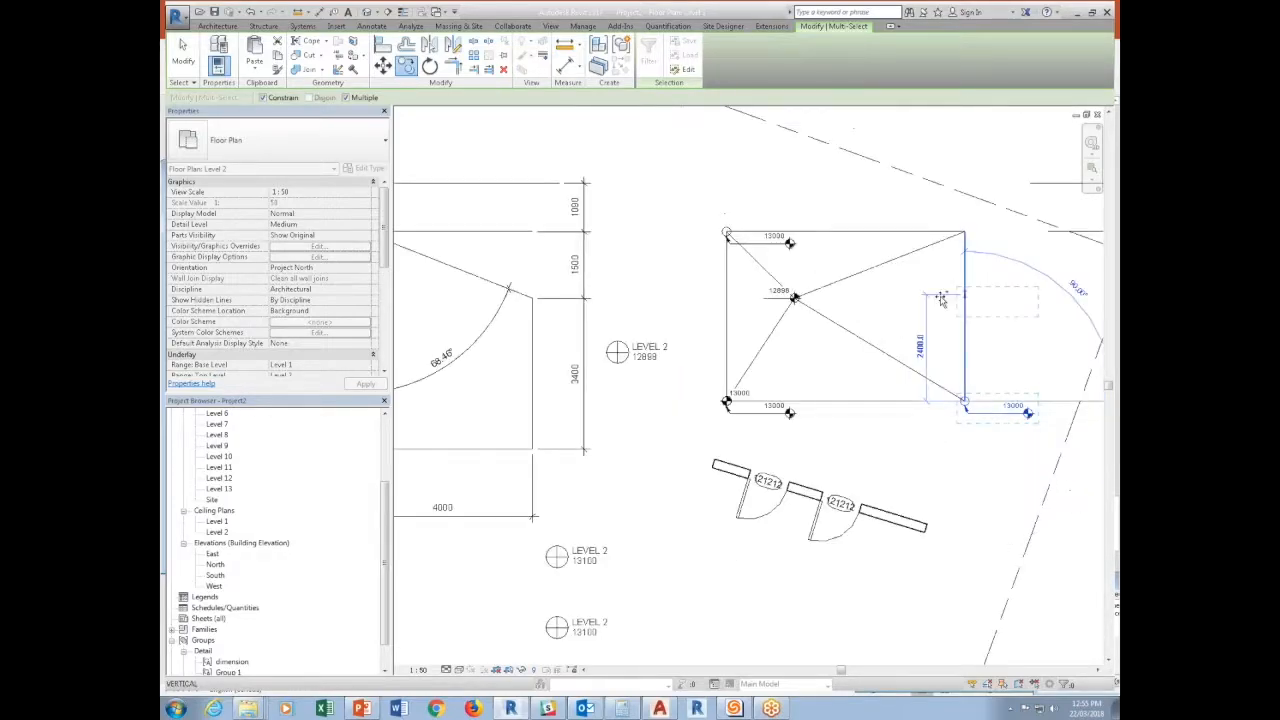
left_click(963, 232)
Copy the circular floor and spot elevation unconstrained onto the interior low point, and delete the original spot elevation there.
scroll(845, 258, "up", 3)
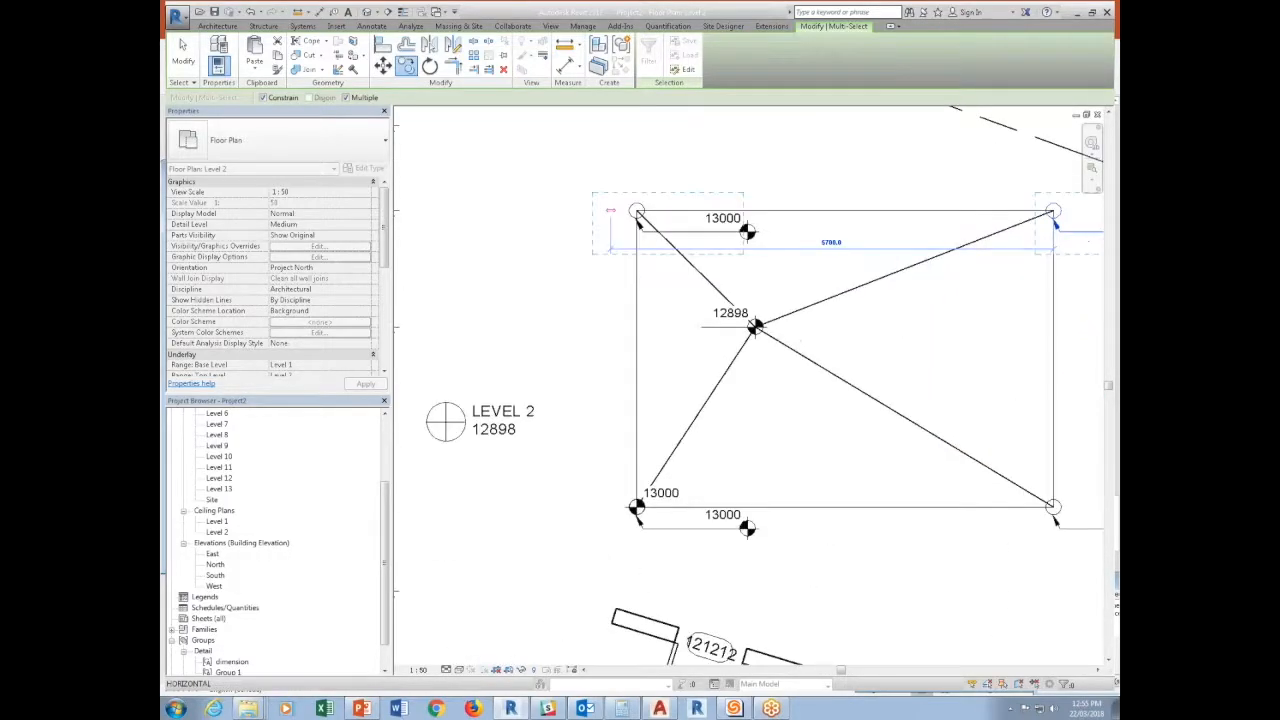
left_click(348, 98)
left_click(283, 99)
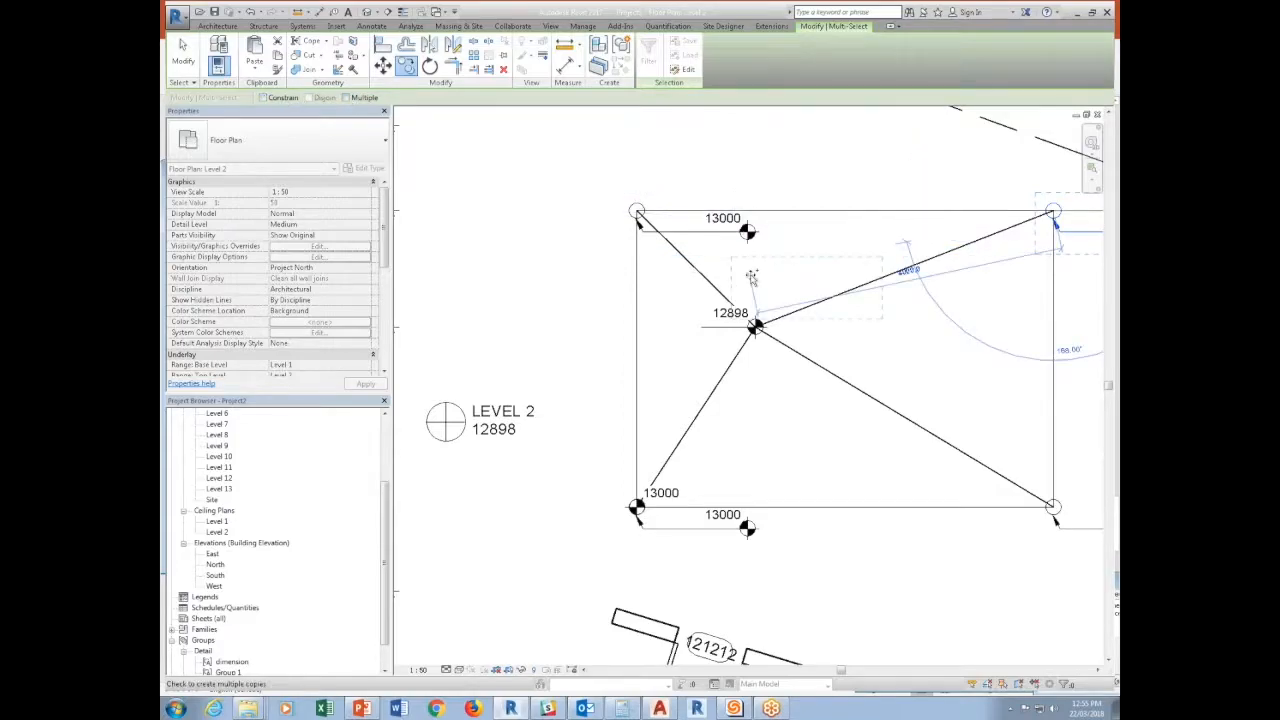
left_click(754, 325)
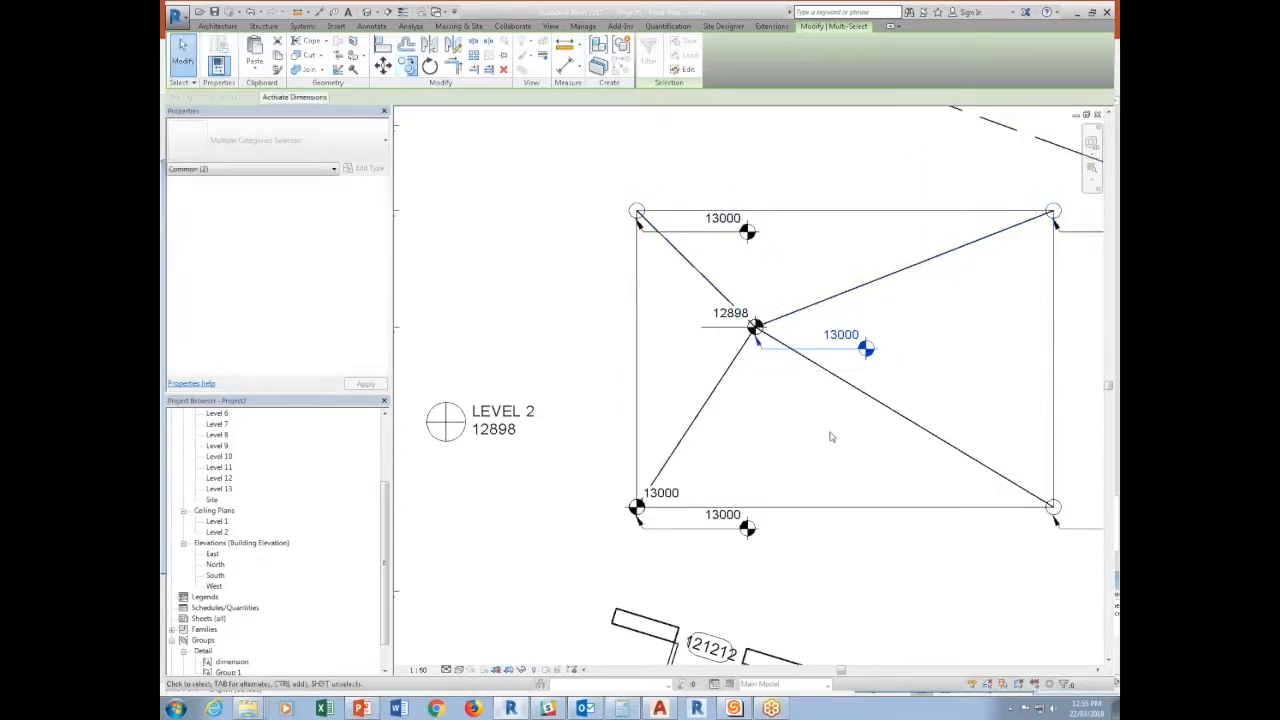
left_click(756, 332)
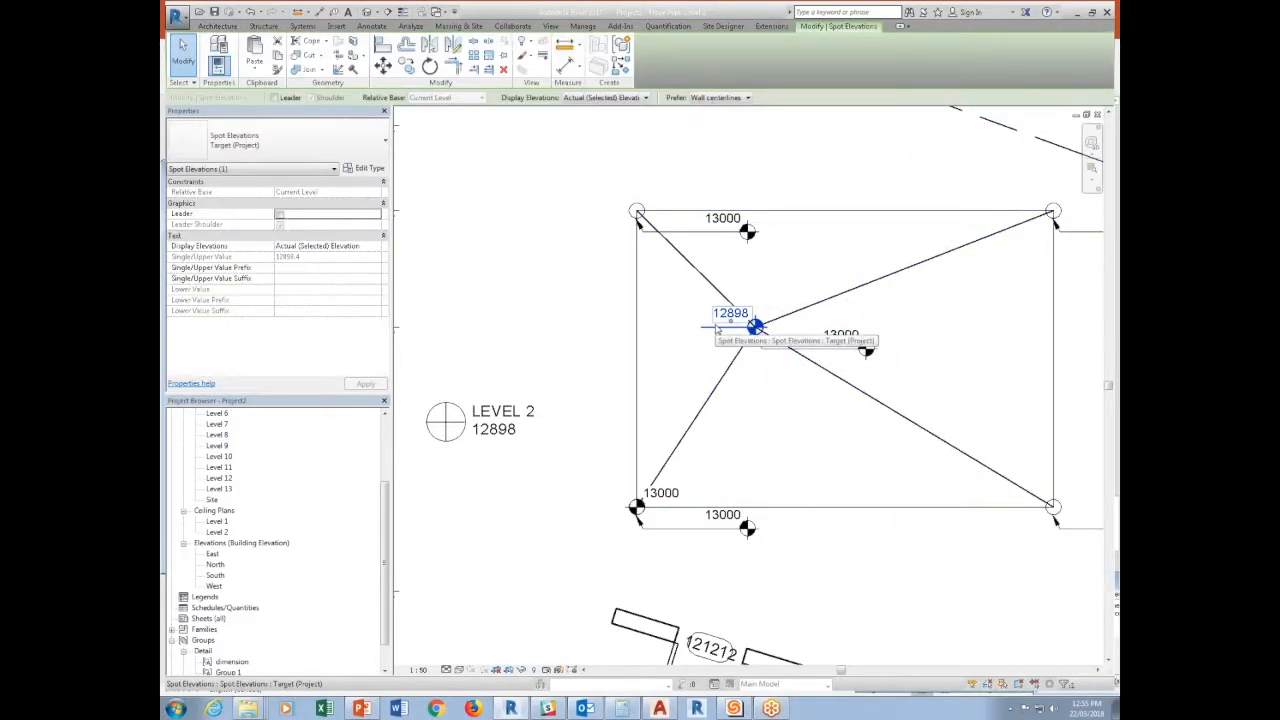
key("Delete")
Set the height offset from level of the circular floor at the interior low point to -101.6.
left_click(748, 322)
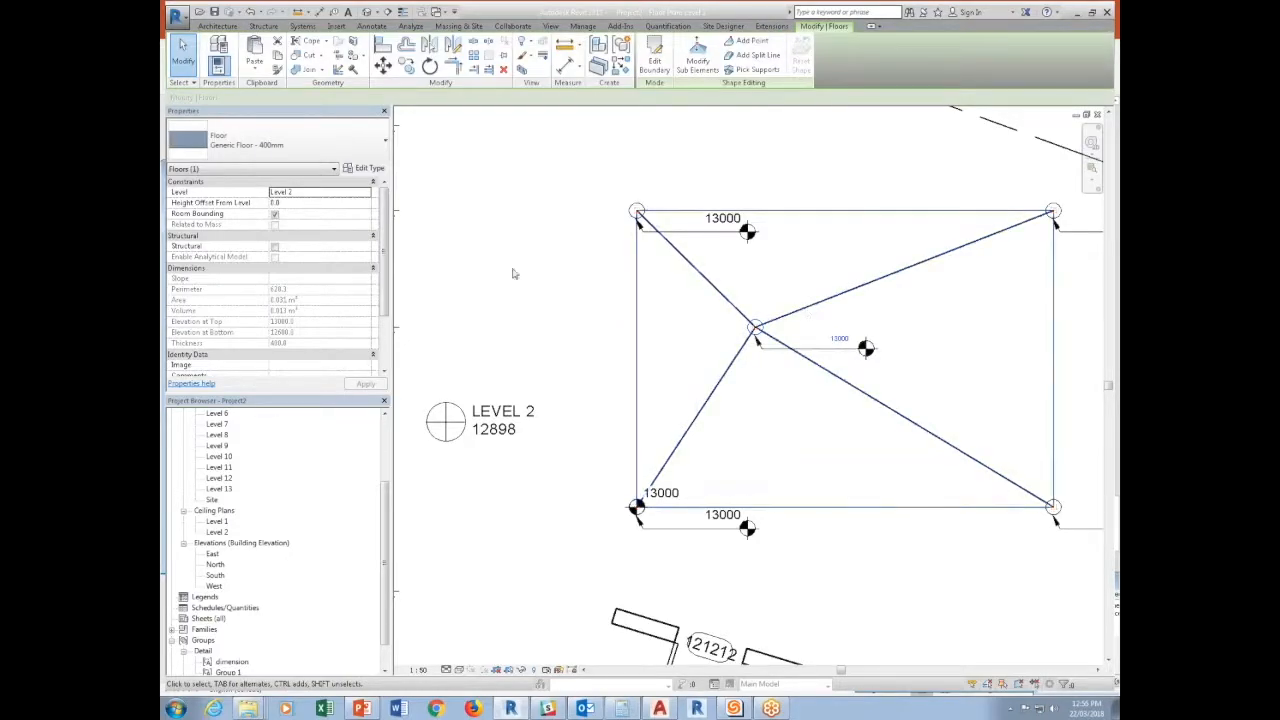
left_click(294, 203)
type("00")
key("Return")
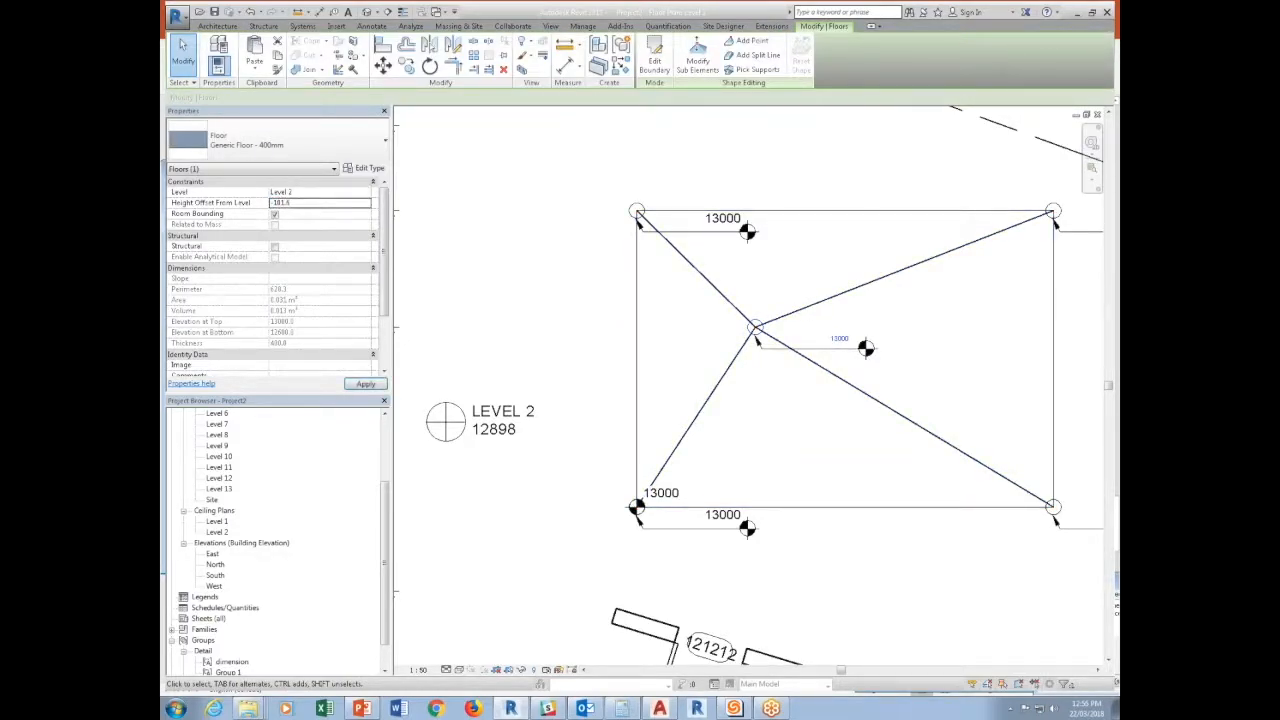
left_click(831, 366)
left_click(842, 388)
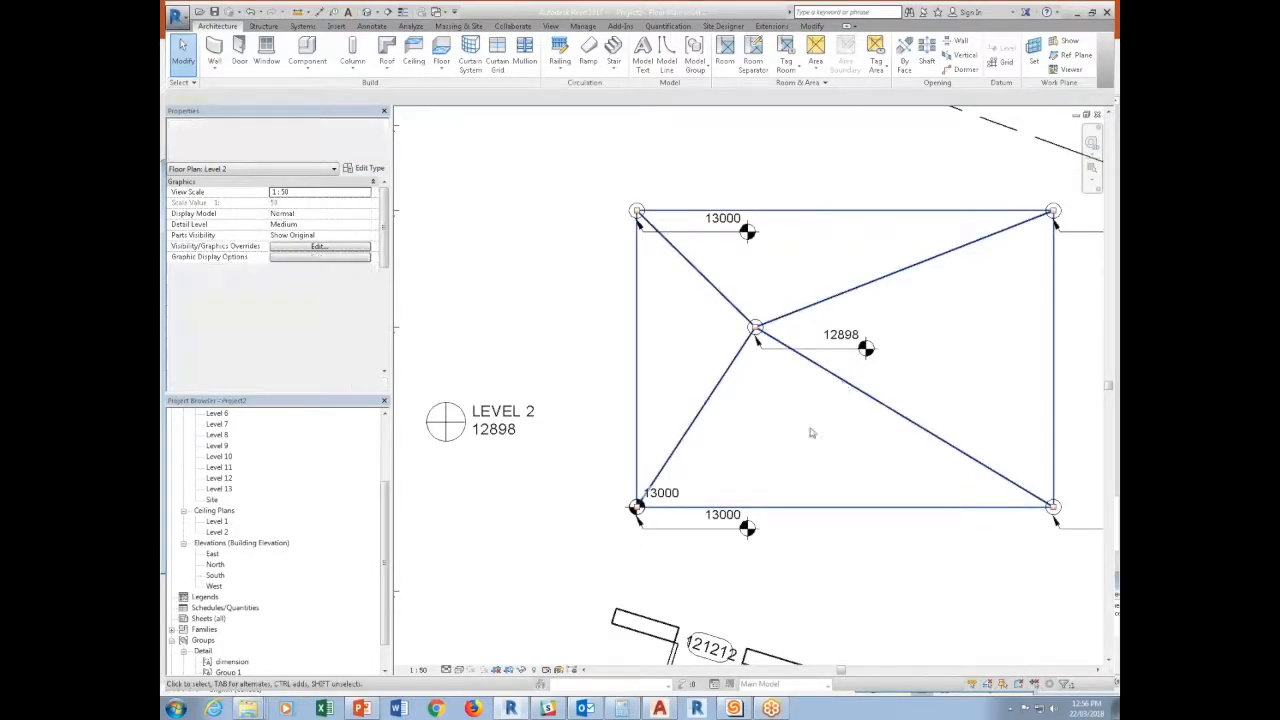
Delete the leaderless spot elevation at the lower-left corner and reset the rectangular floor's slab shape.
key("Delete")
left_click(710, 519)
middle_click_drag(849, 569, 751, 583)
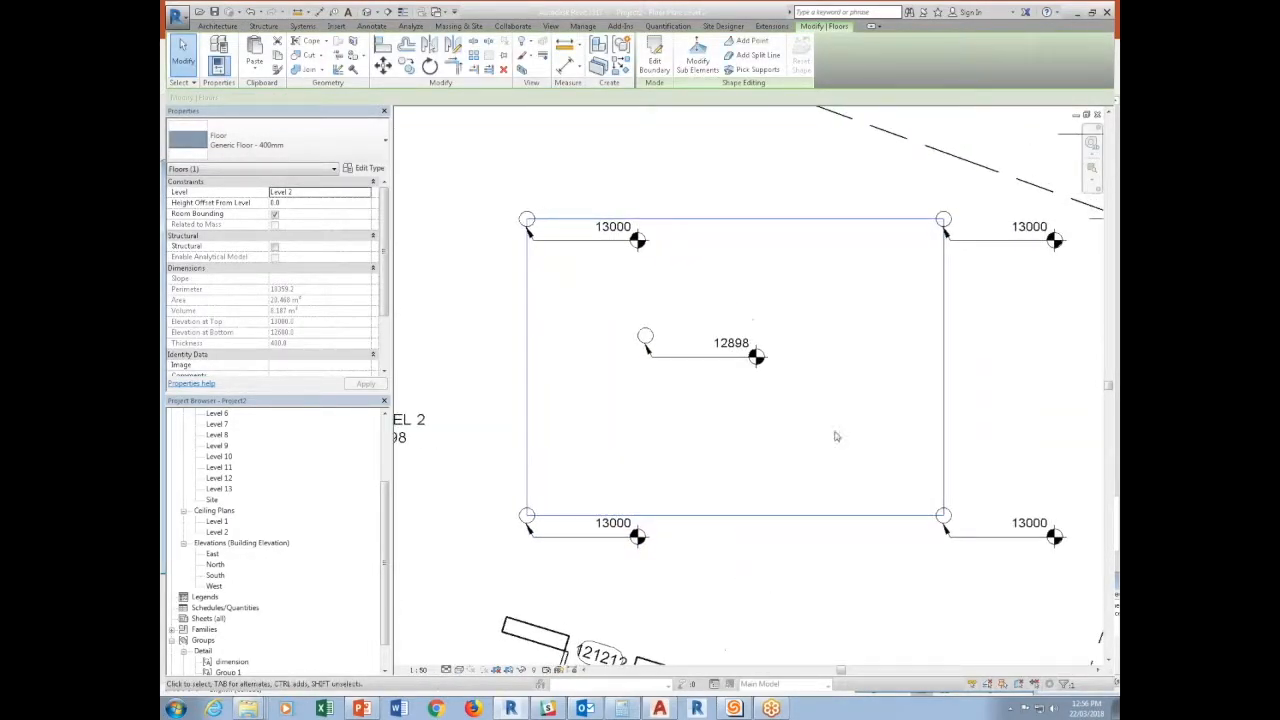
left_click(857, 340)
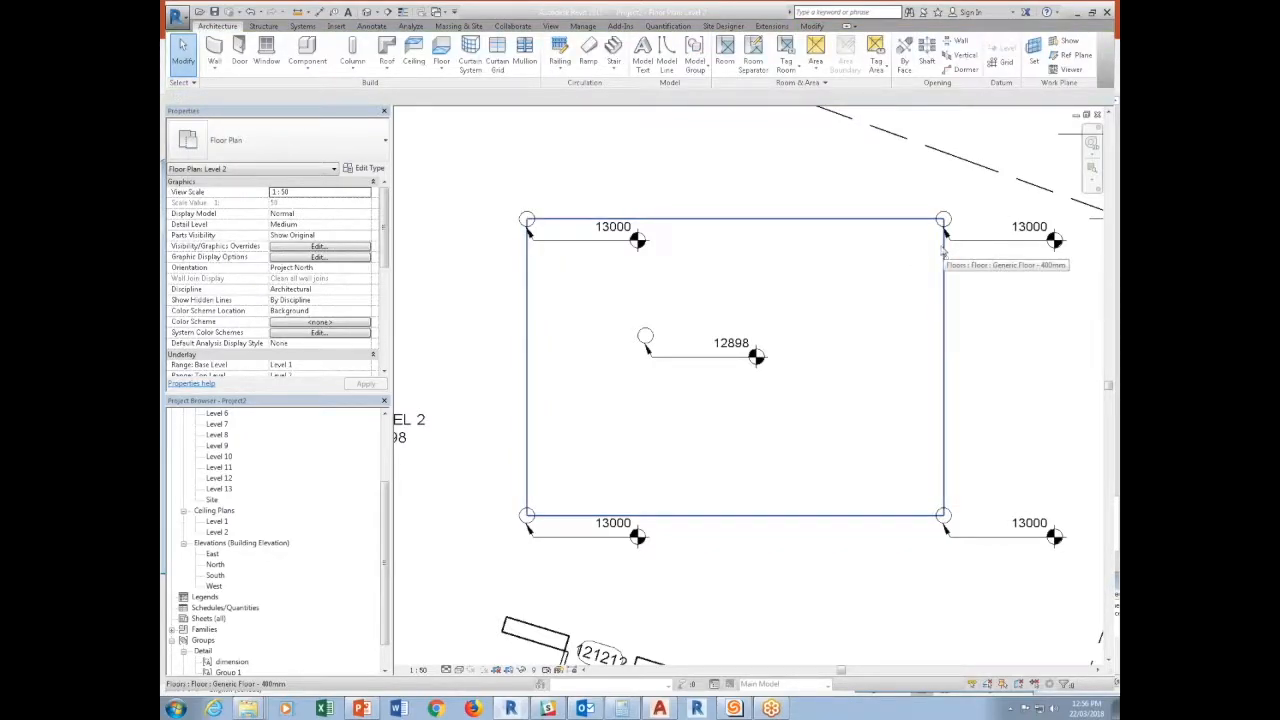
Duplicate the floor type of the five small circular floors as "Small Potatoes Guide".
left_click(527, 216)
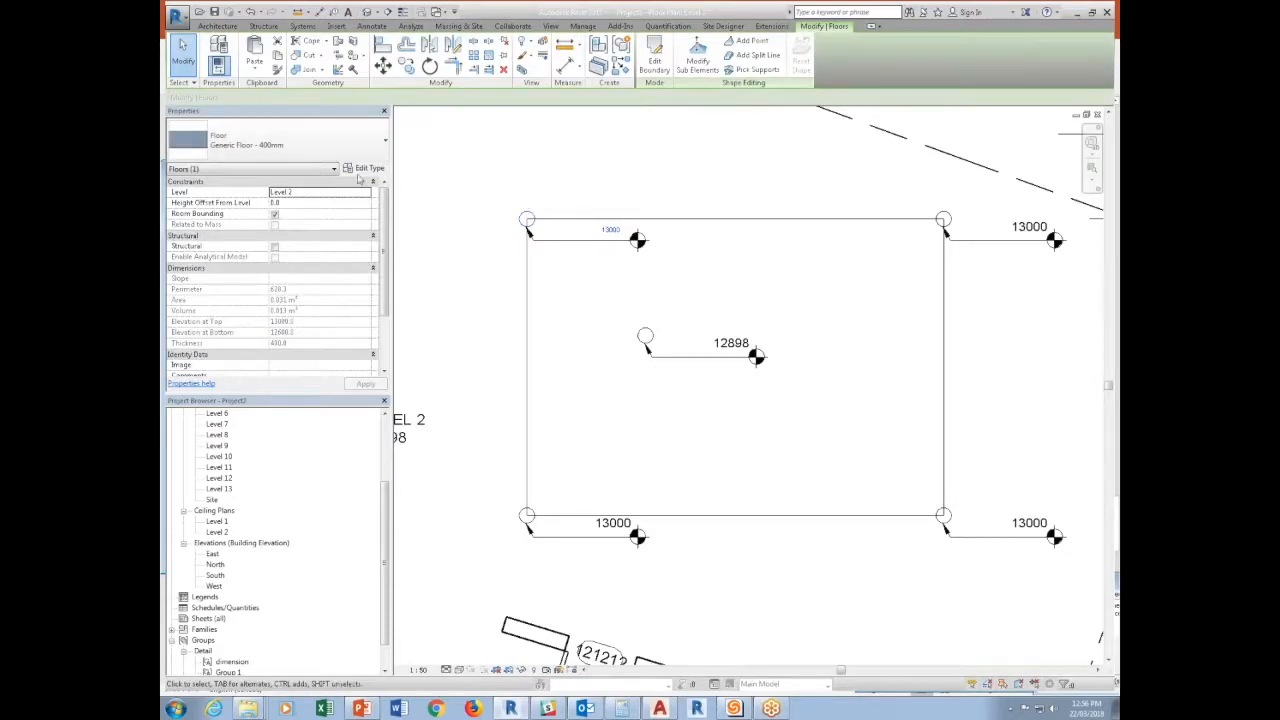
left_click(655, 338, "ctrl")
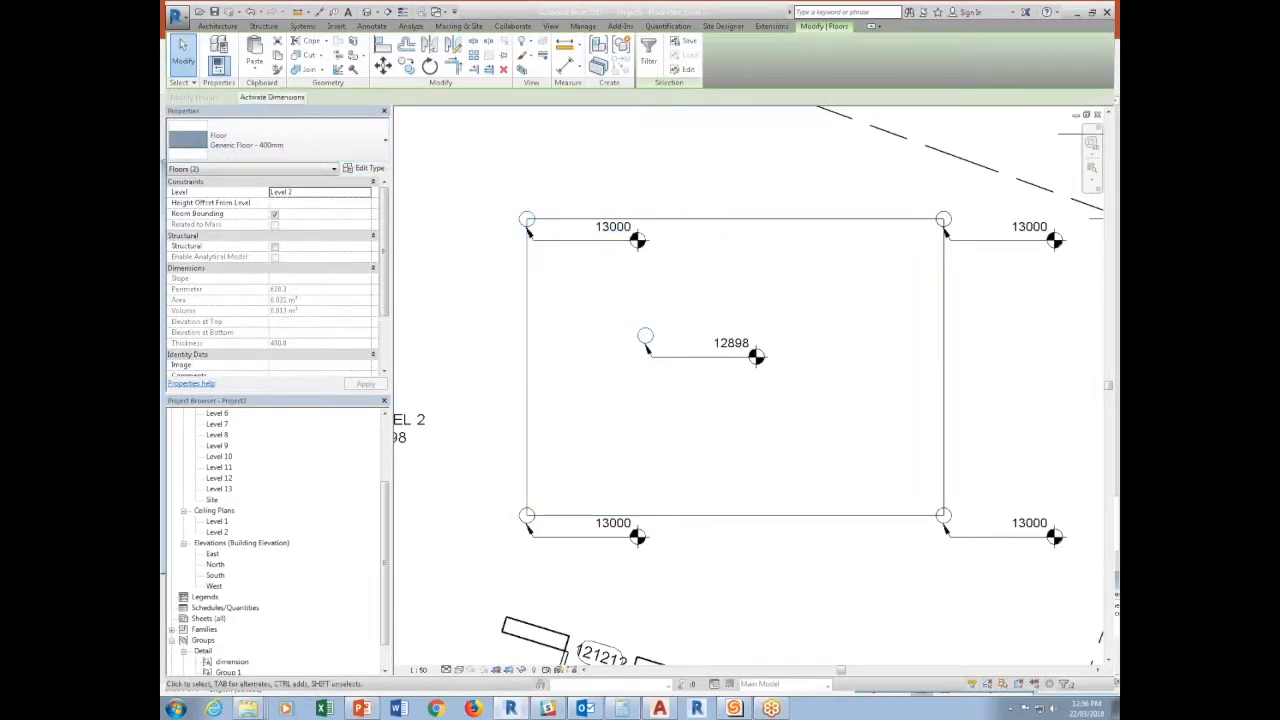
left_click_drag(486, 504, 546, 526, "ctrl")
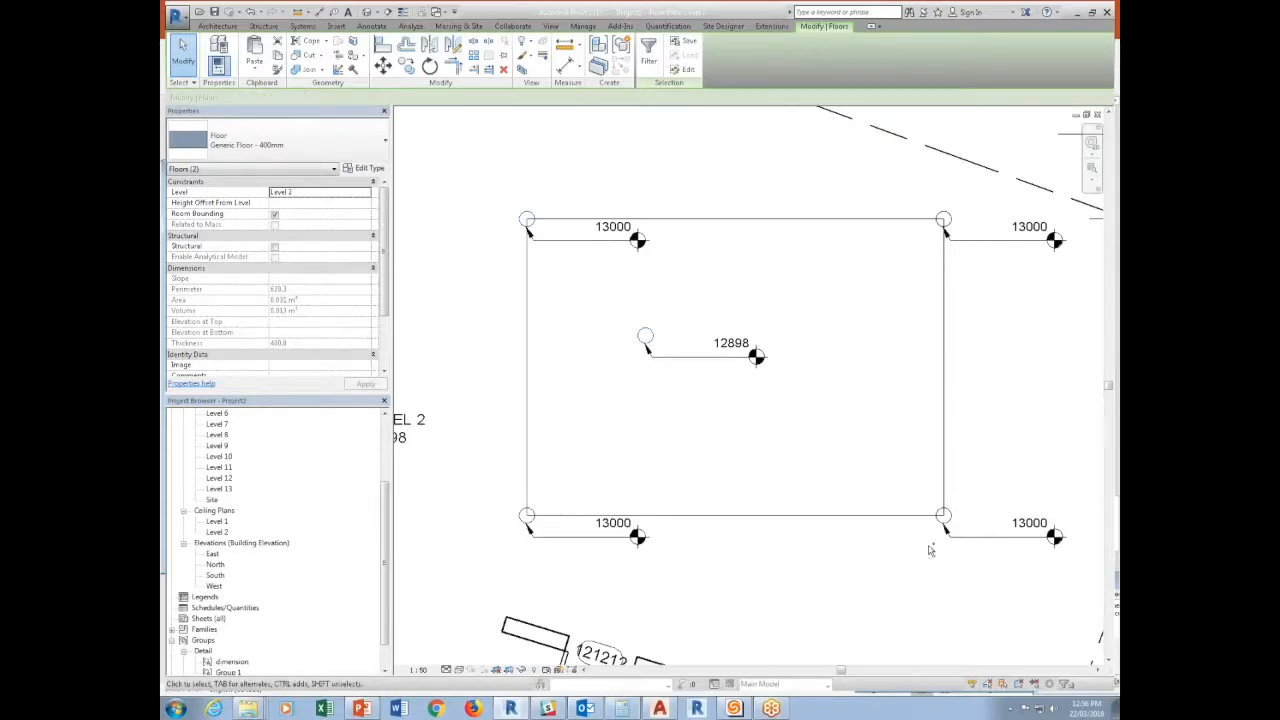
left_click_drag(913, 539, 956, 500, "ctrl")
left_click_drag(914, 252, 963, 190, "ctrl")
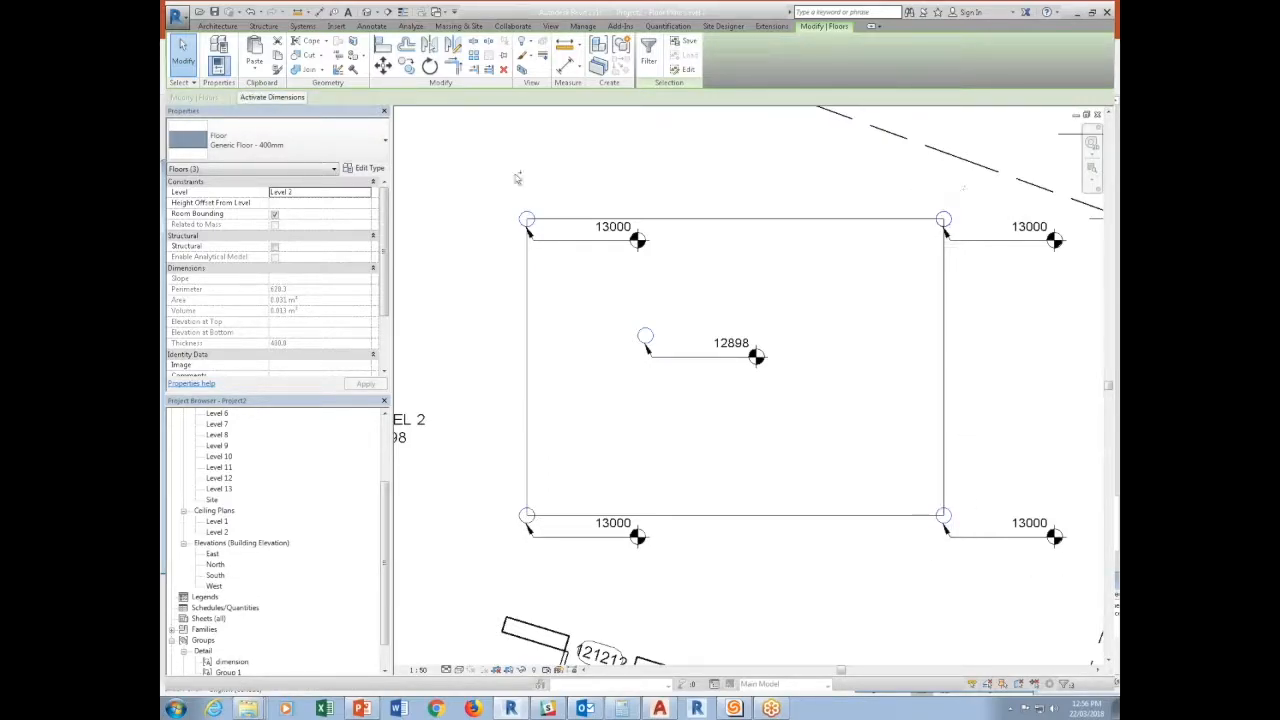
left_click(366, 168)
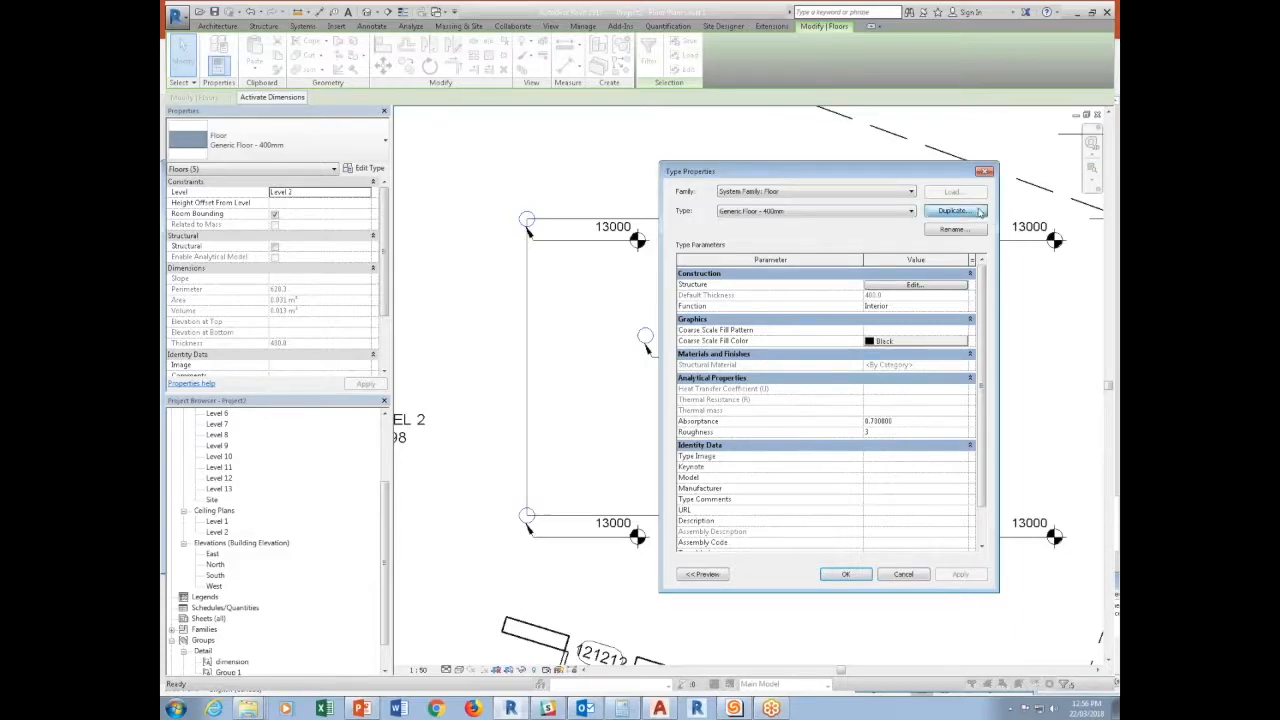
left_click(953, 210)
type("Small Potatoes Guide")
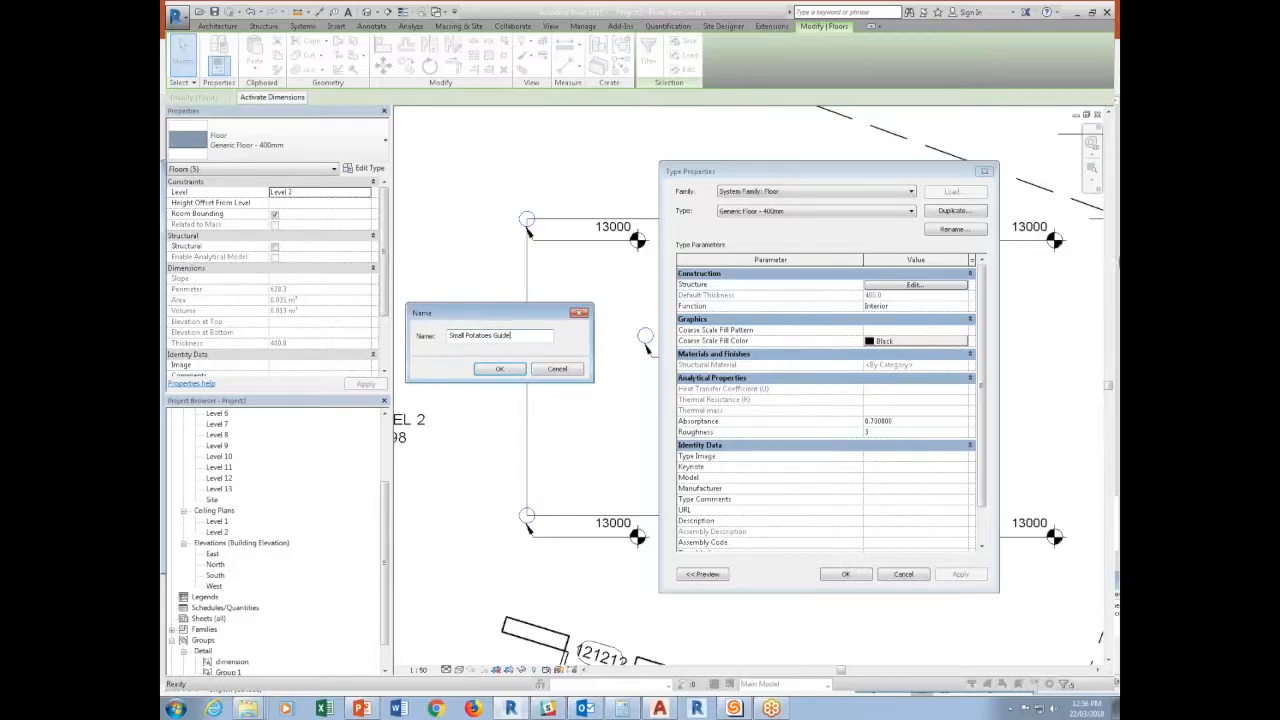
left_click(508, 369)
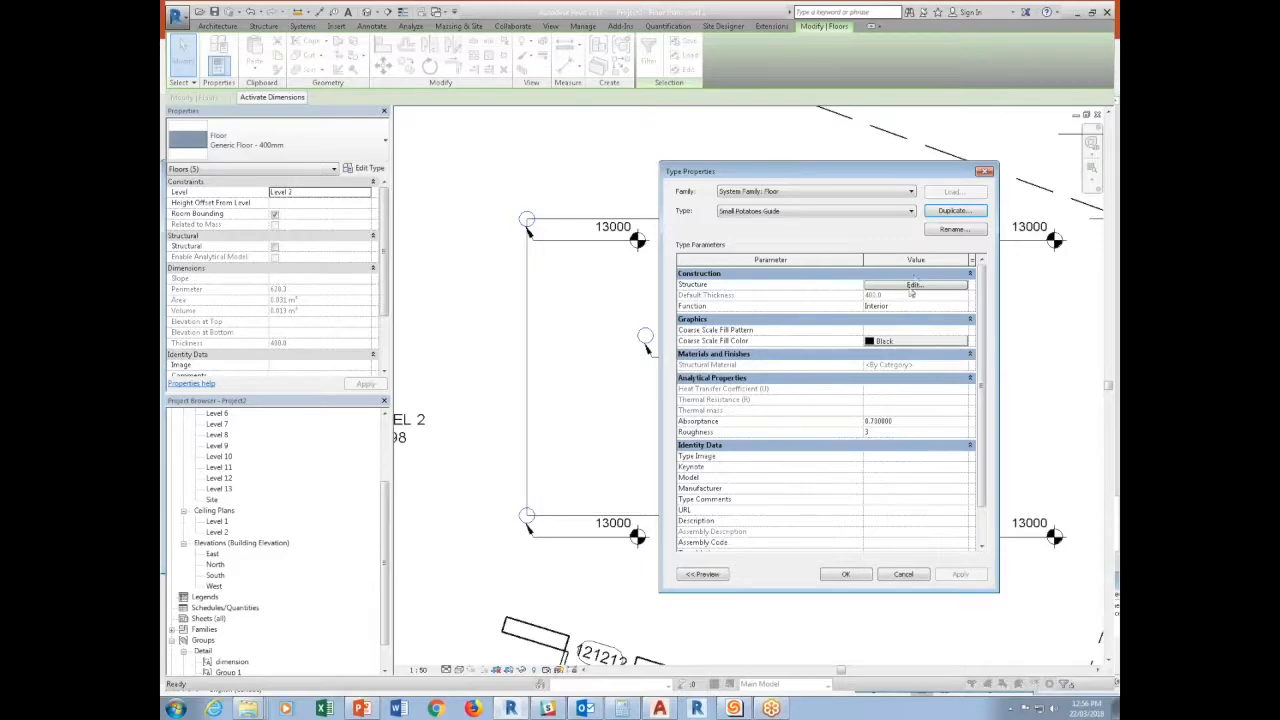
Set the structure layer thickness of the Small Potatoes Guide floor type to 1.5 mm.
left_click(910, 288)
left_click(840, 297)
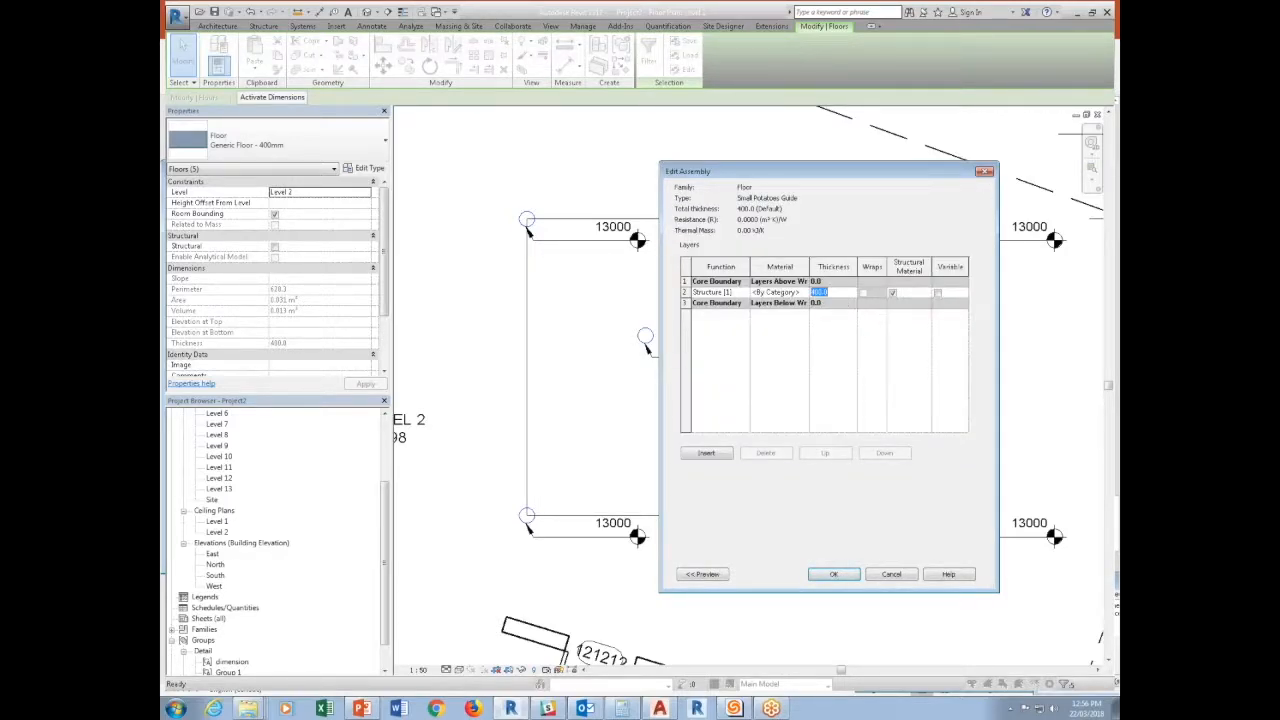
type("1.5mm")
left_click(833, 575)
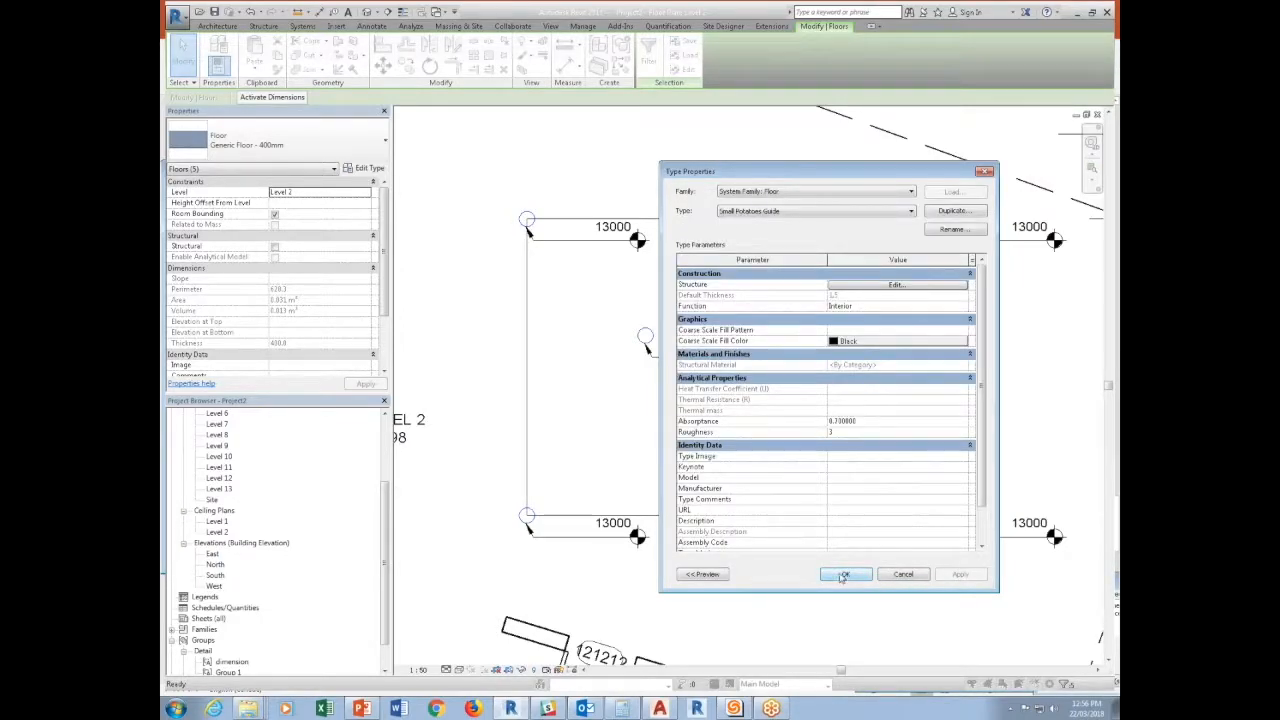
left_click(843, 575)
left_click(818, 583)
Create a rule-based filter named "Floor - Guide" within the Level 2 plan's visibility/graphic overrides.
key("v")
key("v")
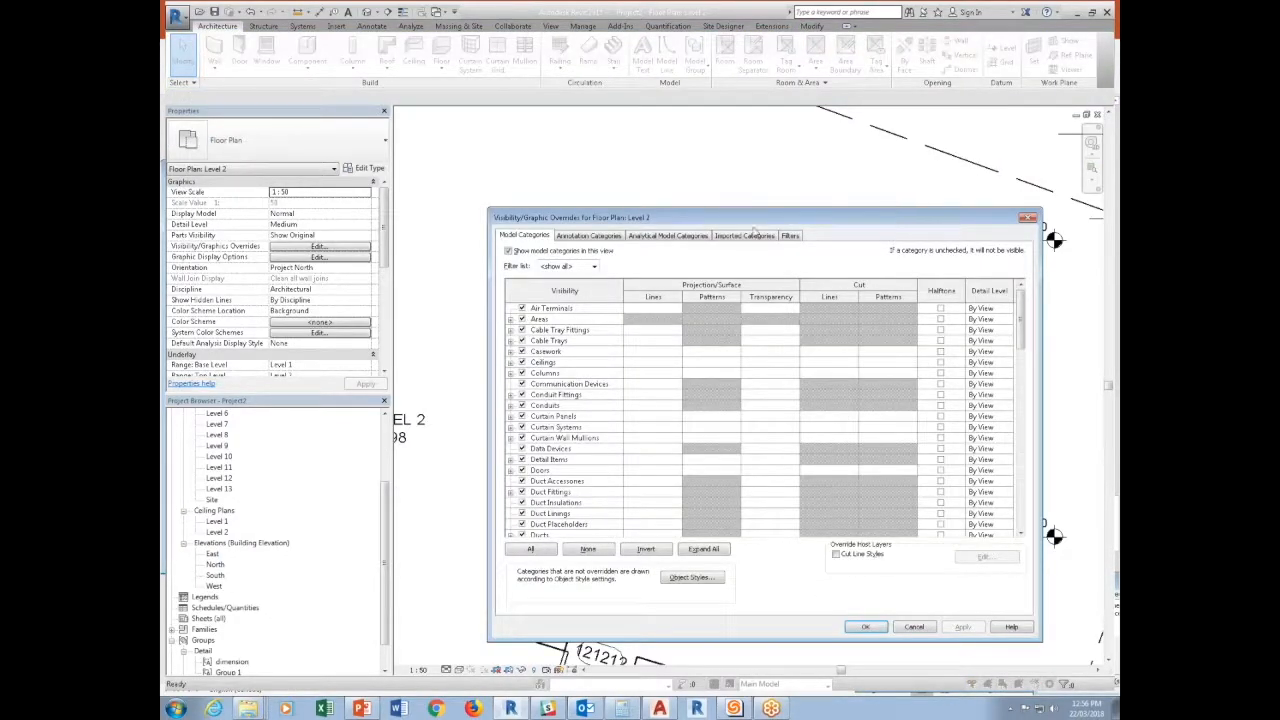
left_click(791, 238)
left_click(530, 530)
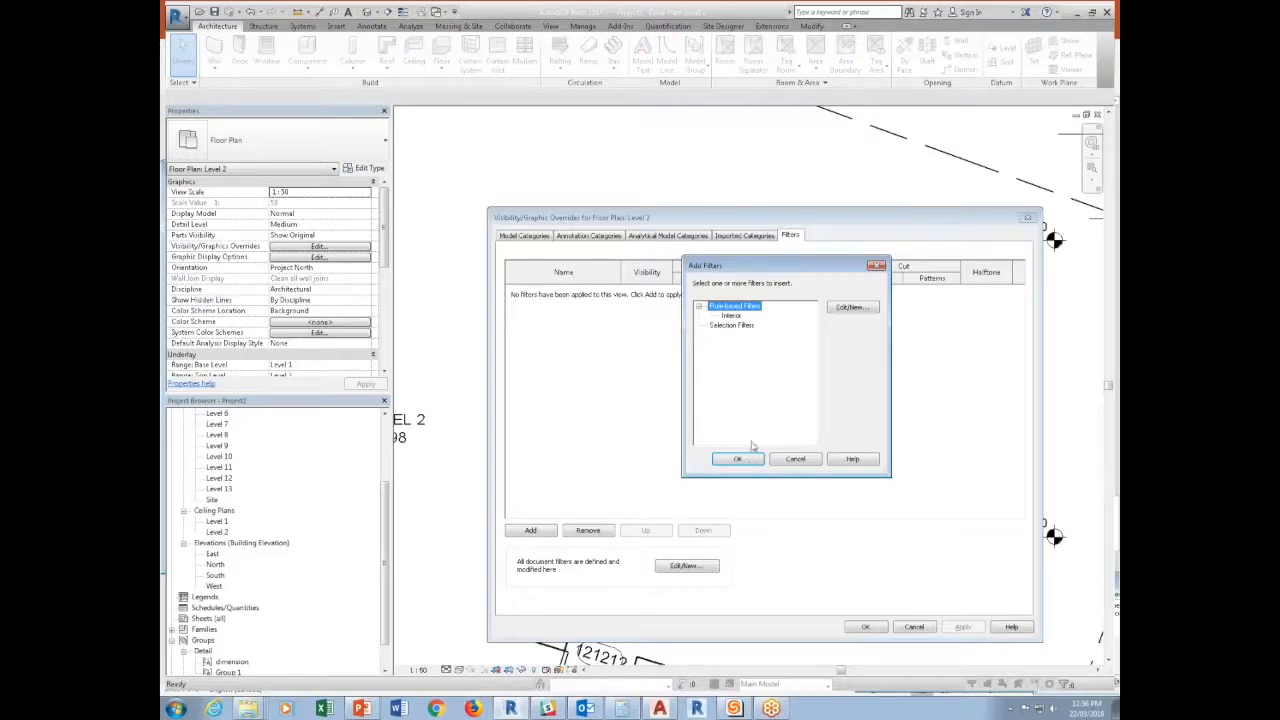
left_click(849, 332)
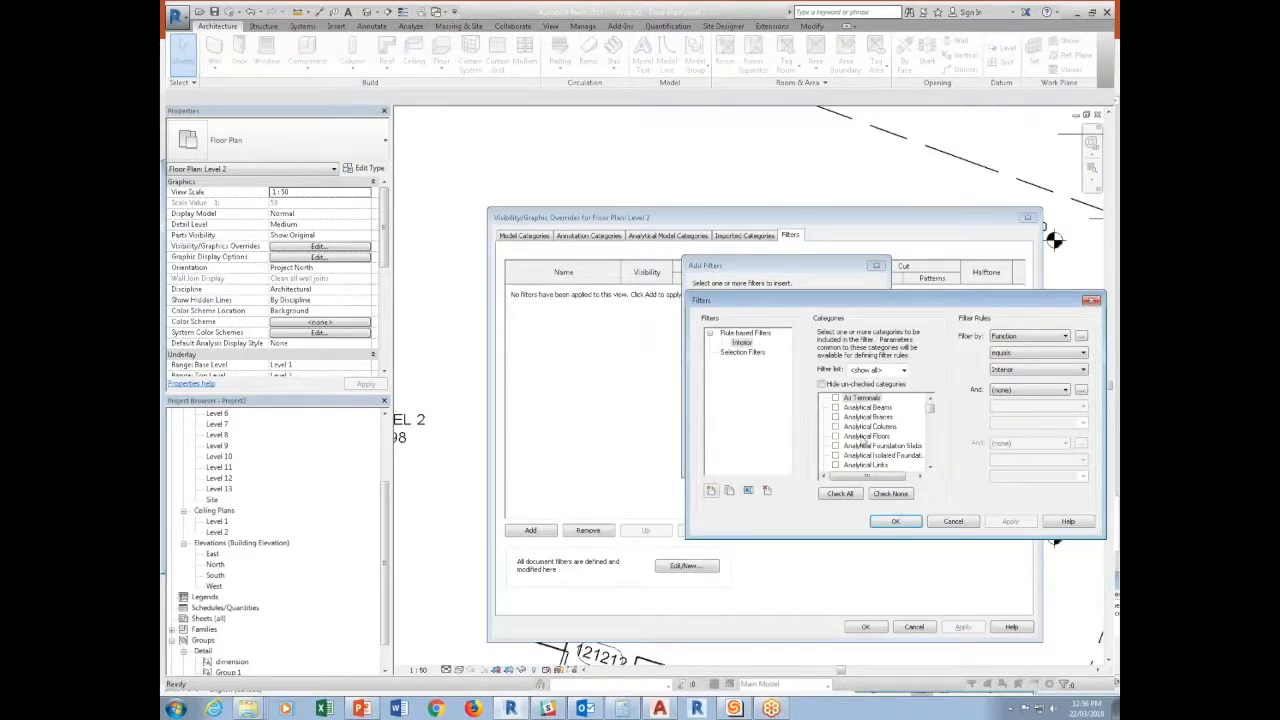
left_click(710, 490)
type("Floor - Gu")
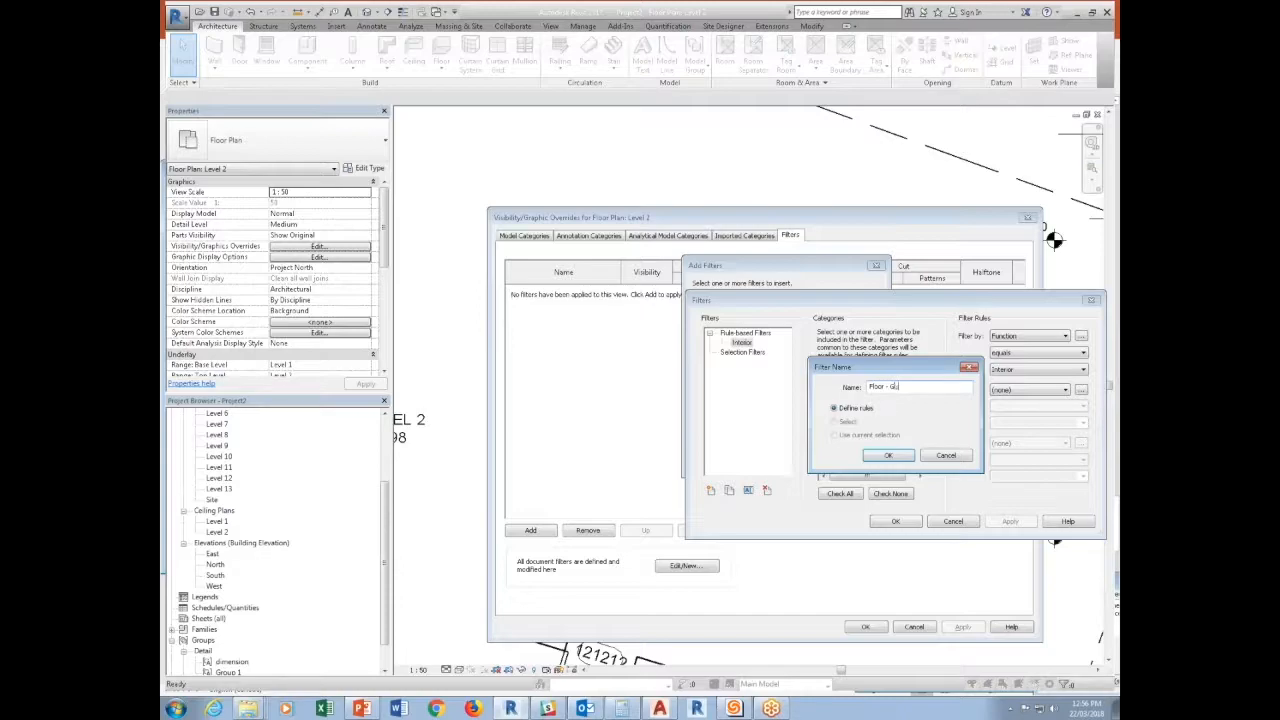
type("ide")
key("Return")
Include the Floors category in the Floor - Guide filter.
scroll(873, 447, "down", 1)
scroll(872, 447, "down", 4)
left_click(835, 445)
left_click(1040, 337)
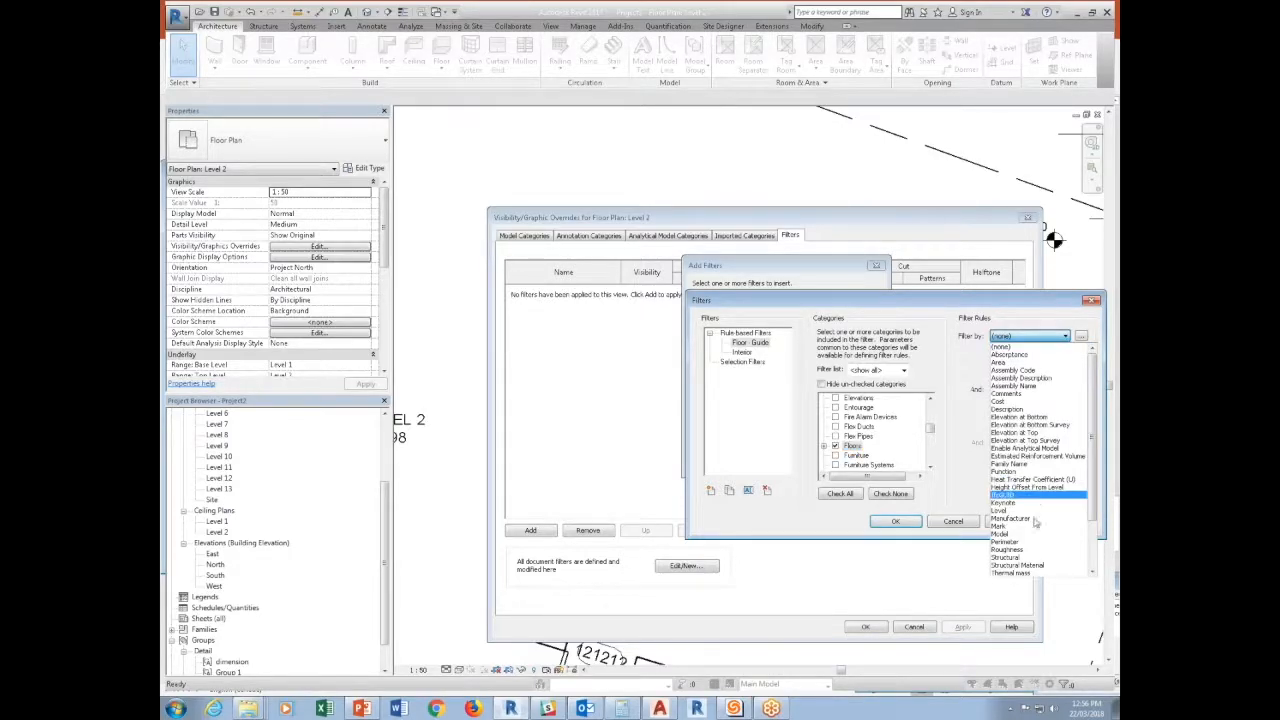
scroll(1035, 503, "down", 2)
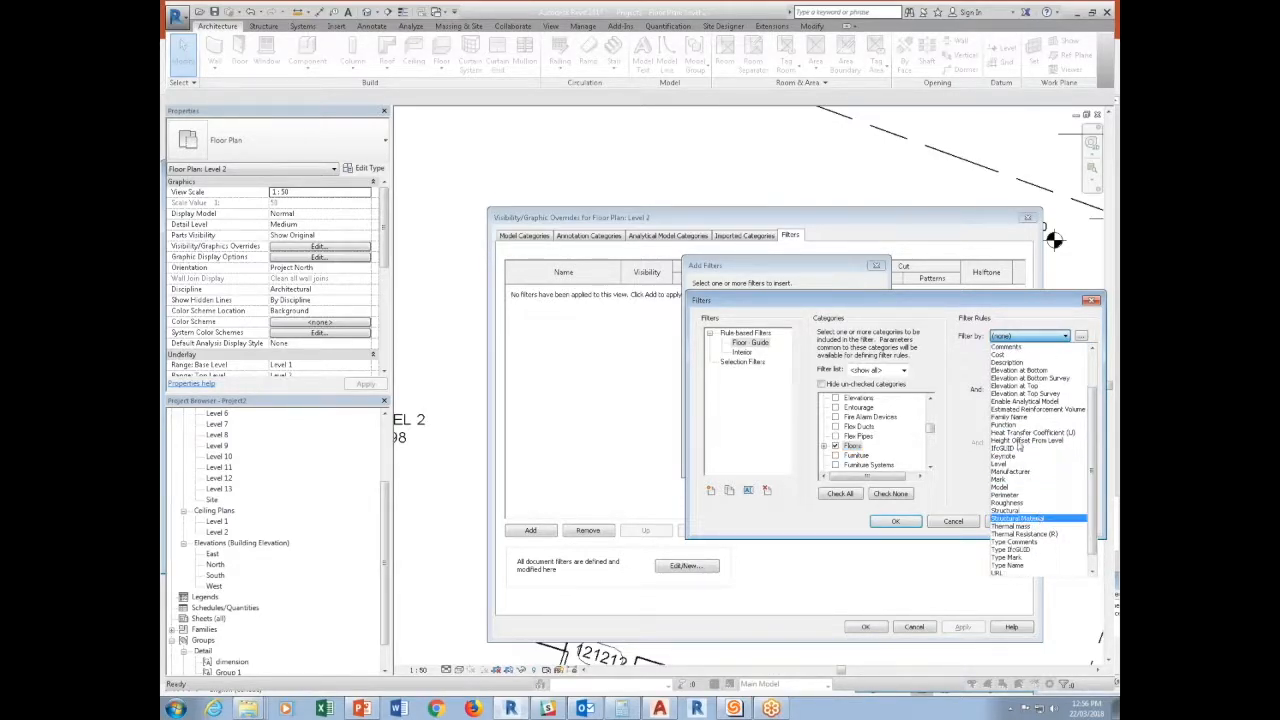
left_click(1018, 417)
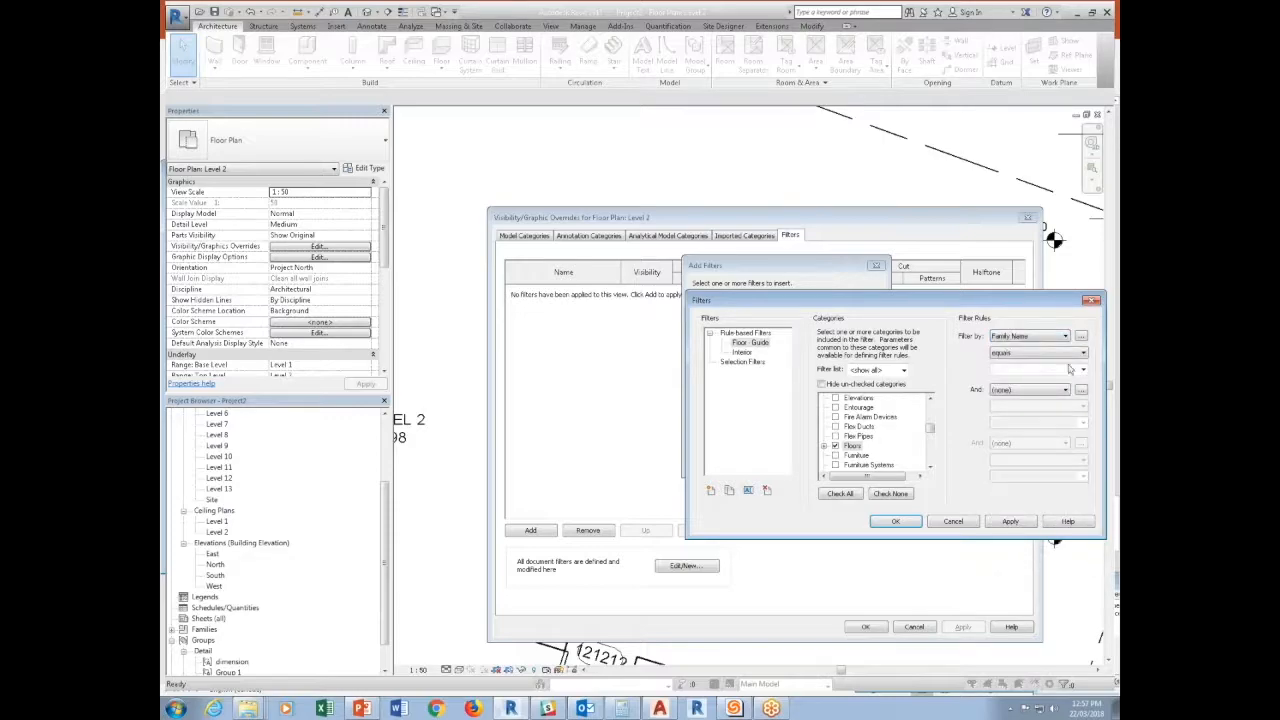
left_click(1084, 370)
left_click(1088, 372)
Set the filter rule to Type Name equals Small Potatoes Guide and add the Floor - Guide filter to the view.
left_click(1066, 337)
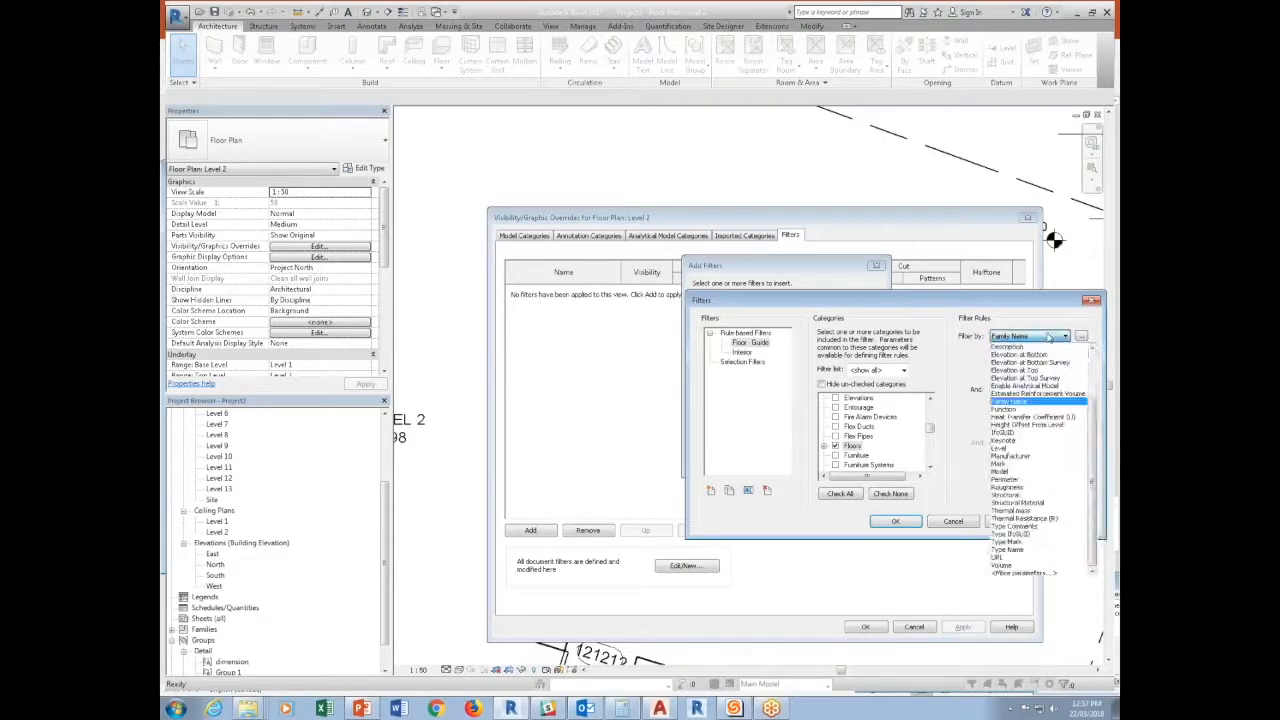
left_click(1010, 549)
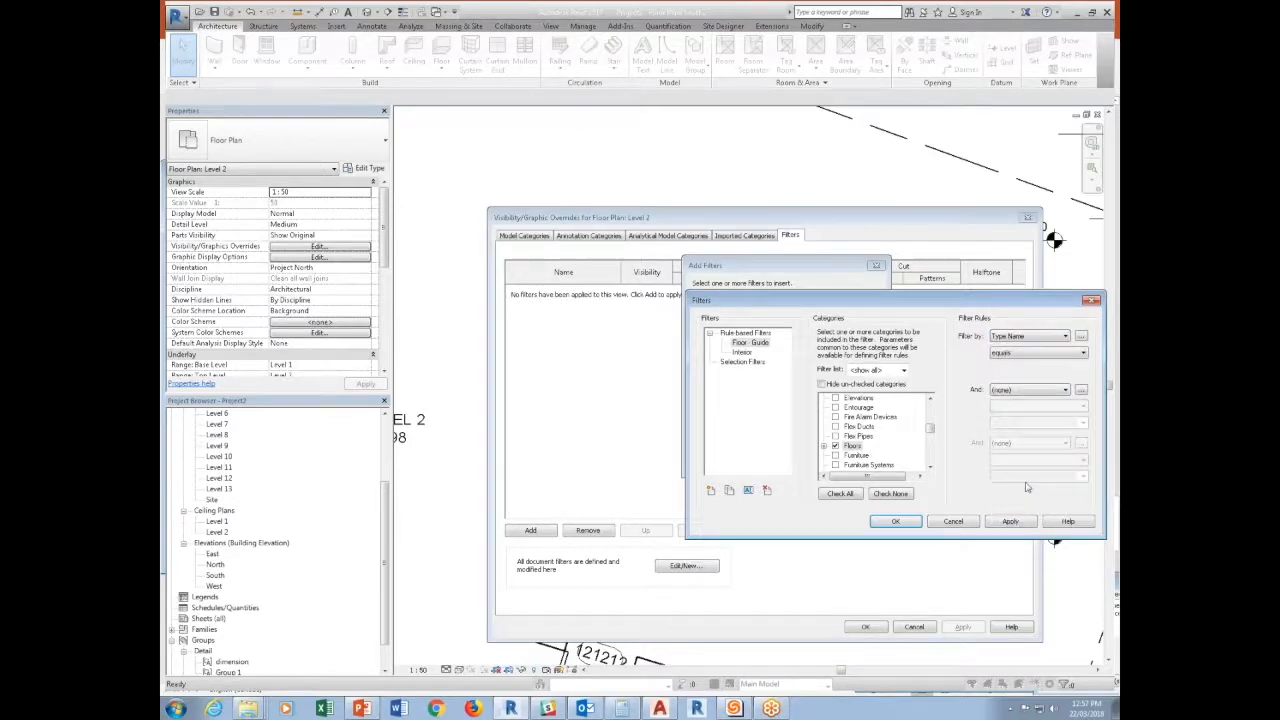
left_click(1081, 371)
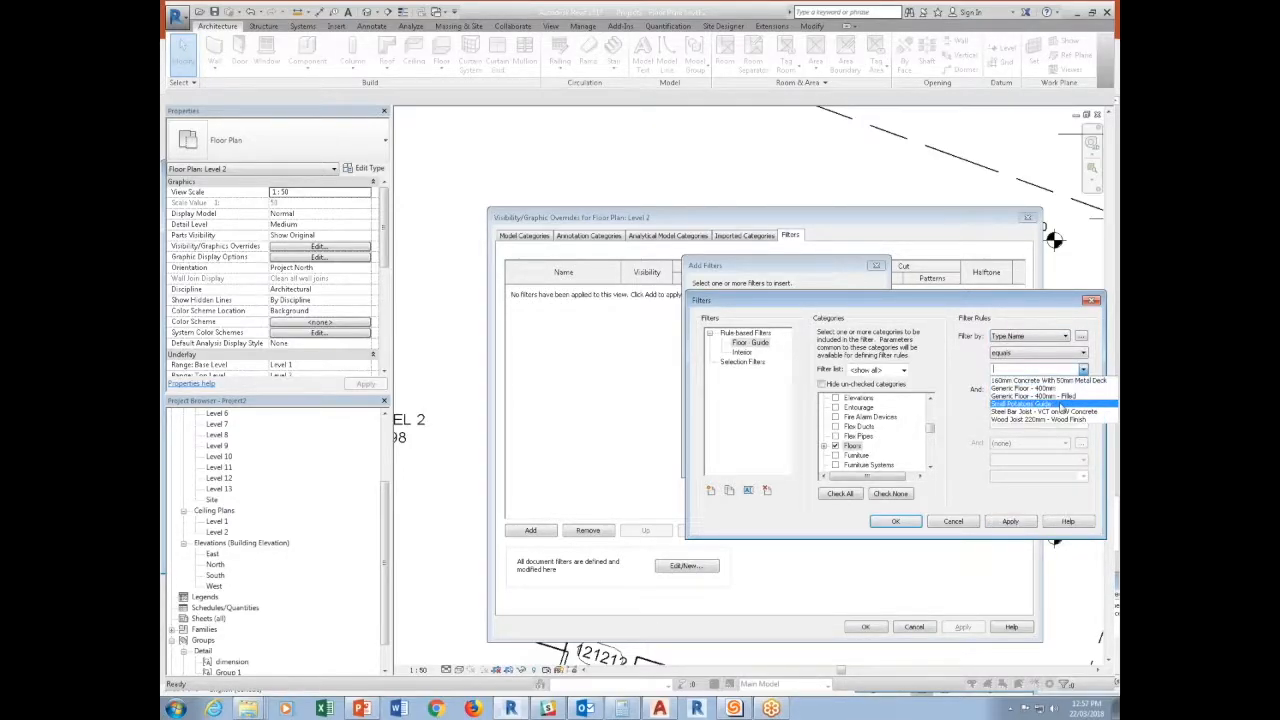
left_click(1062, 405)
left_click(896, 521)
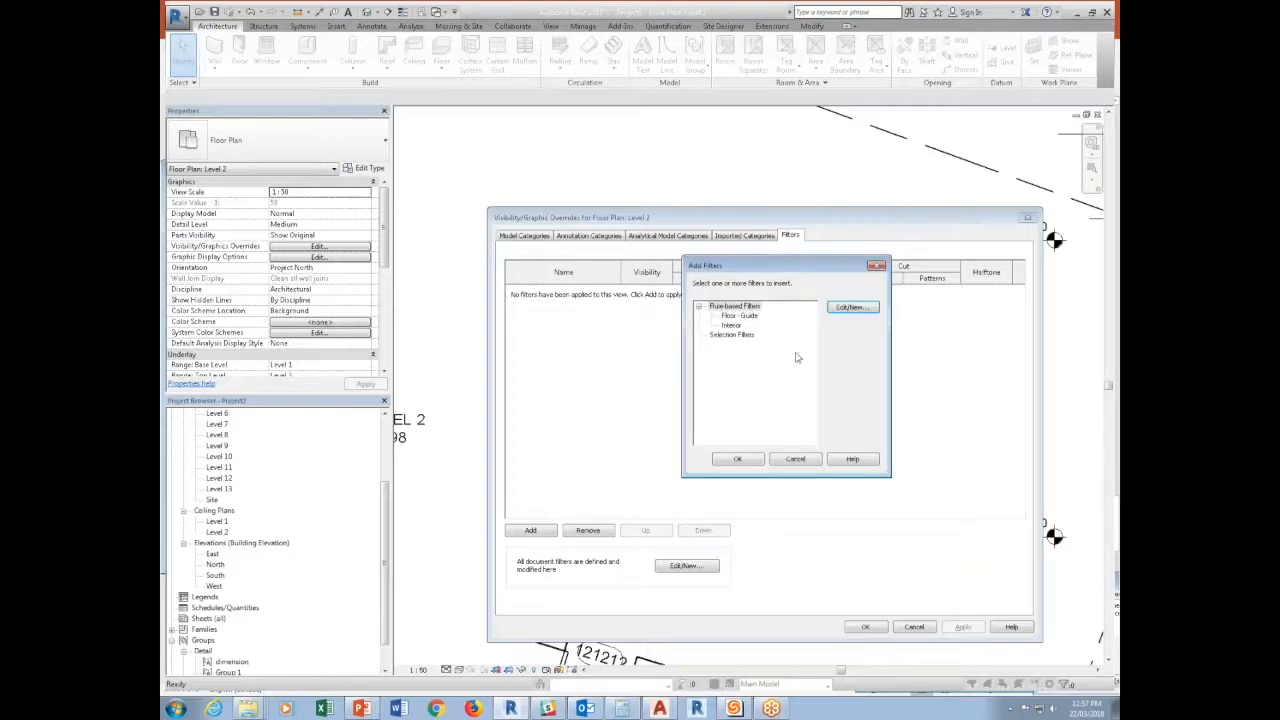
left_click(738, 316)
left_click(737, 459)
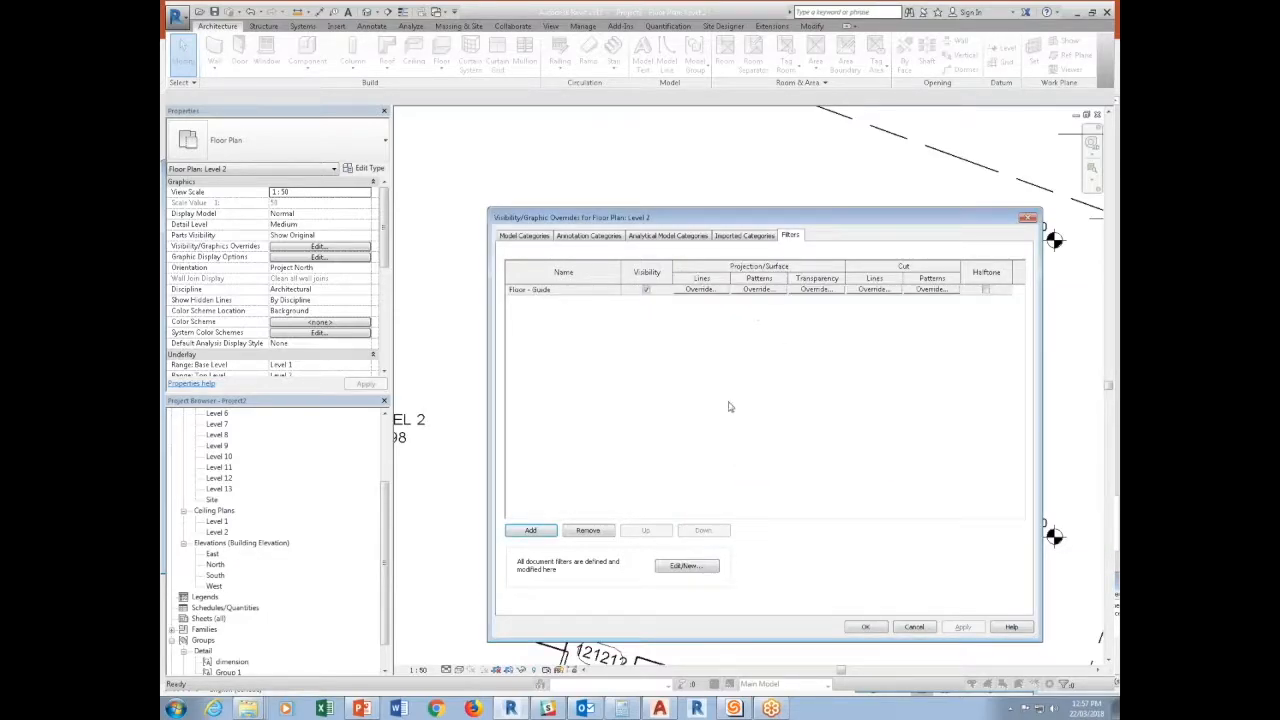
Override the Floor - Guide filter's projection/surface lines with weight 1, white color and the Dot pattern.
left_click(699, 289)
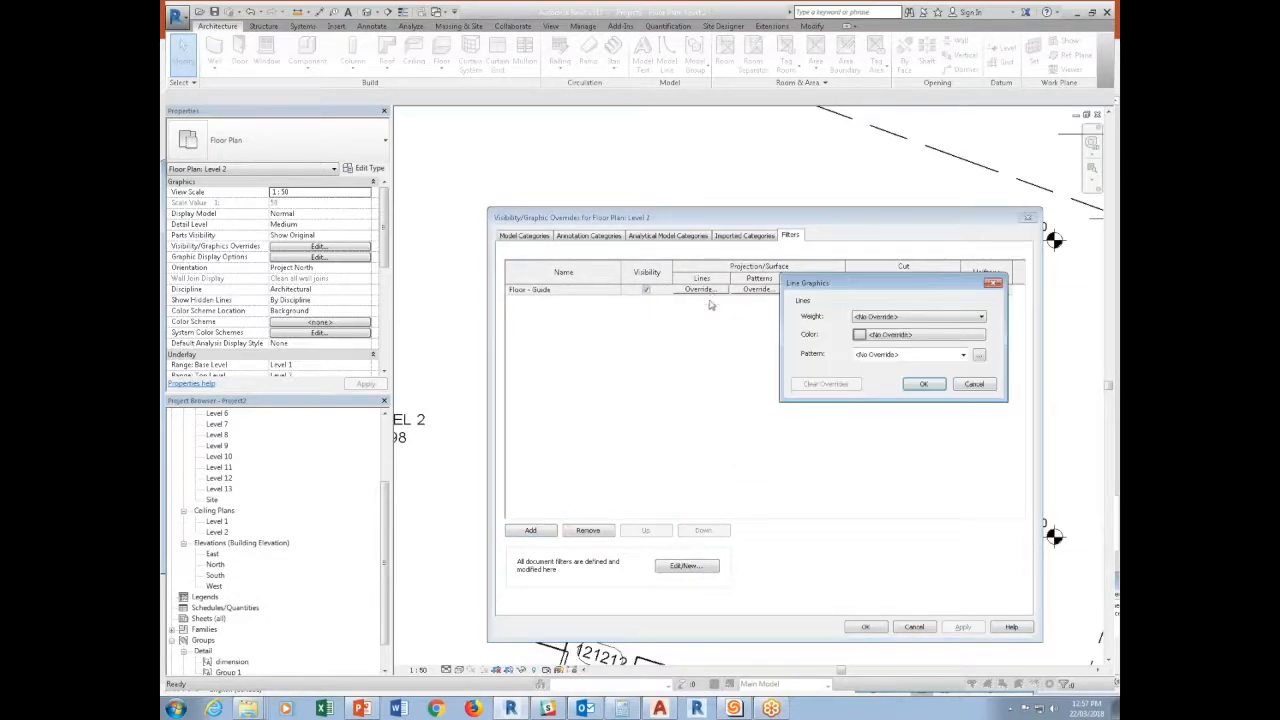
left_click(905, 317)
left_click(868, 340)
left_click(866, 335)
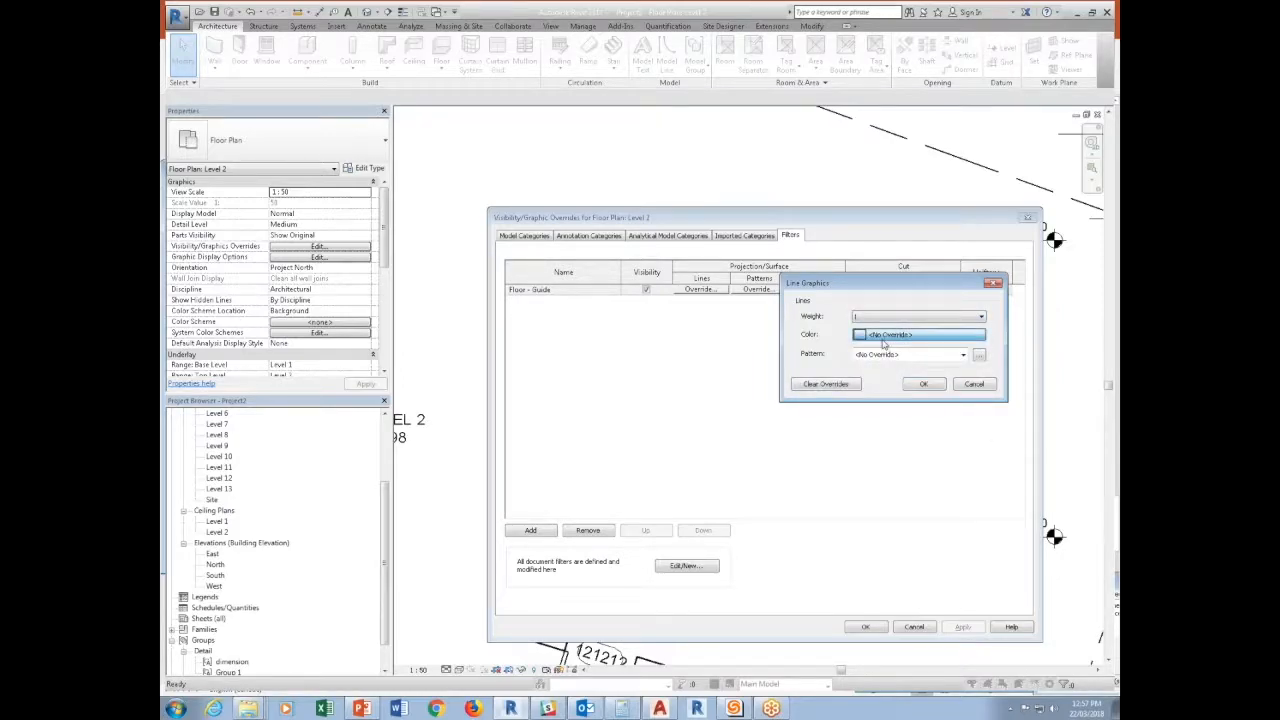
left_click(878, 319)
left_click(930, 442)
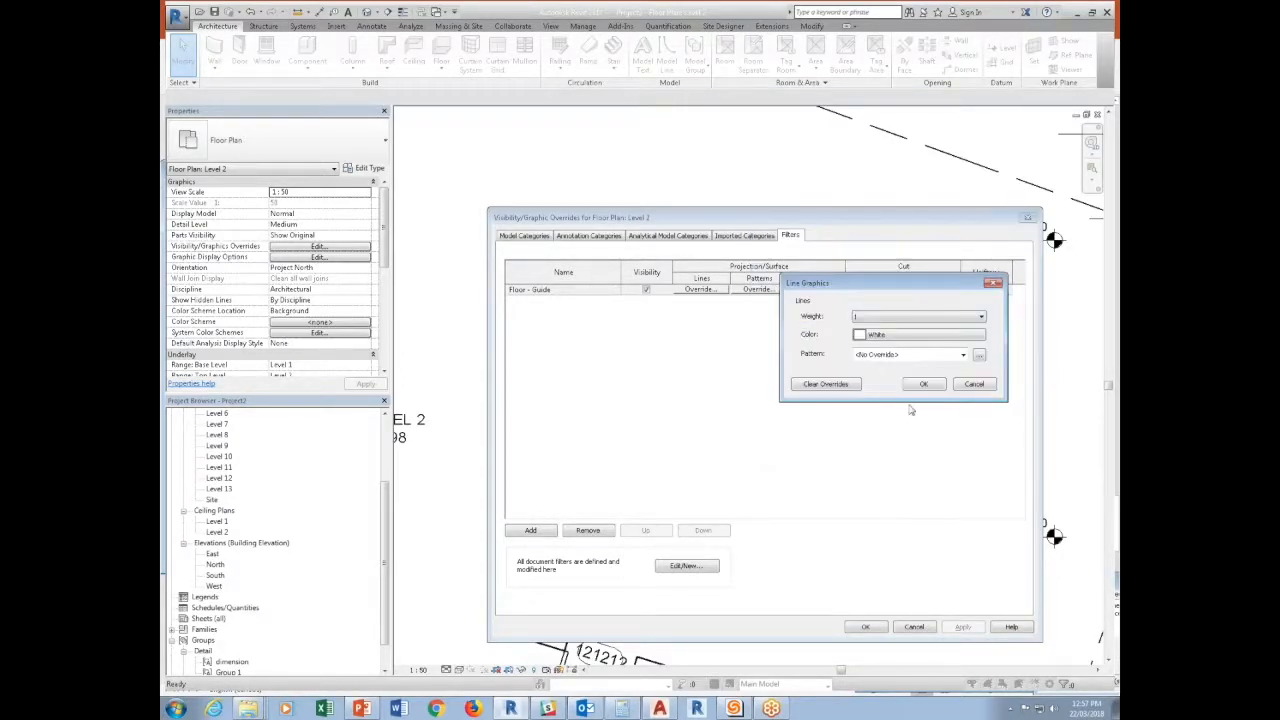
left_click(896, 356)
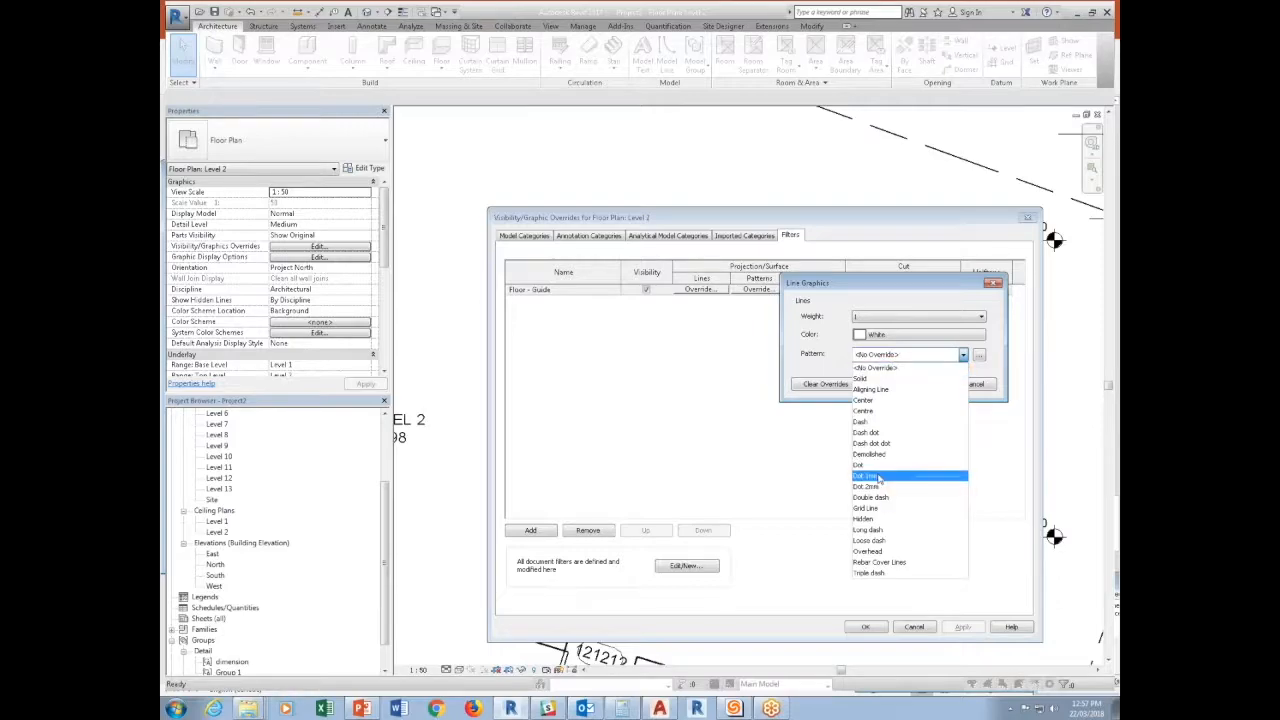
left_click(866, 465)
left_click(910, 388)
Override the Floor - Guide filter's cut lines with weight 1, white color and the Dot pattern, and apply the overrides to the view.
left_click(868, 289)
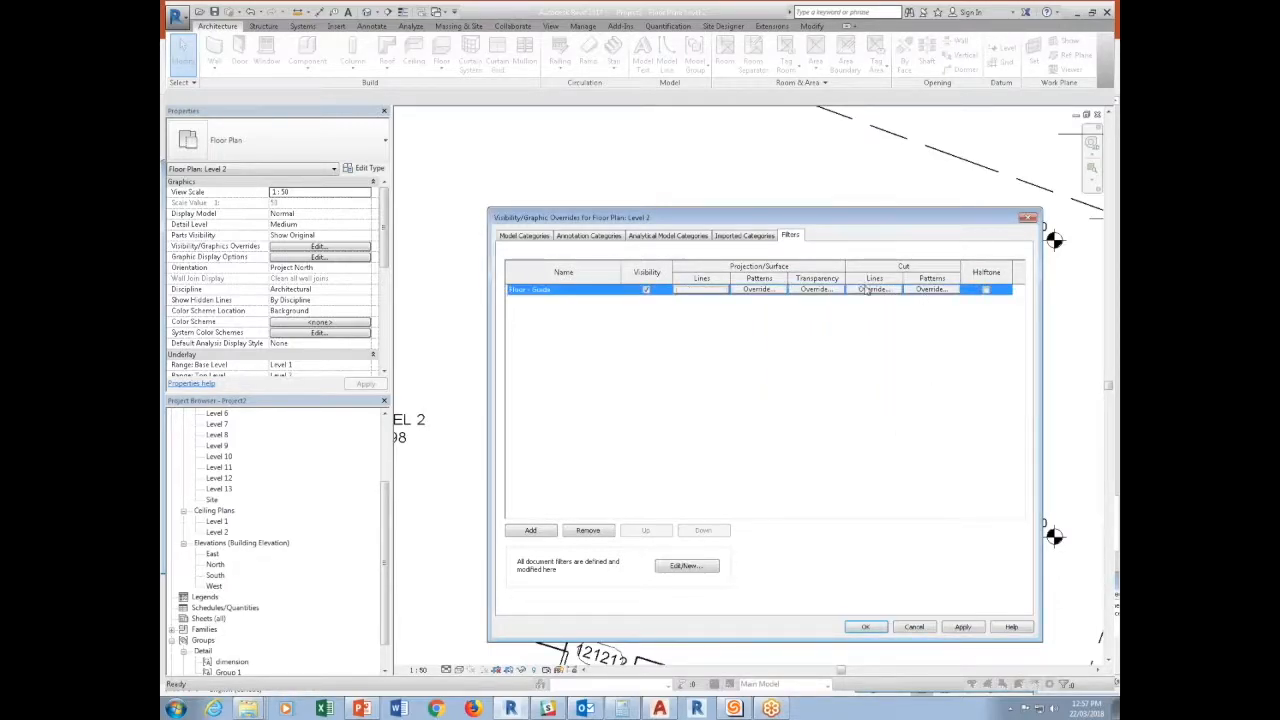
left_click(868, 289)
left_click(893, 317)
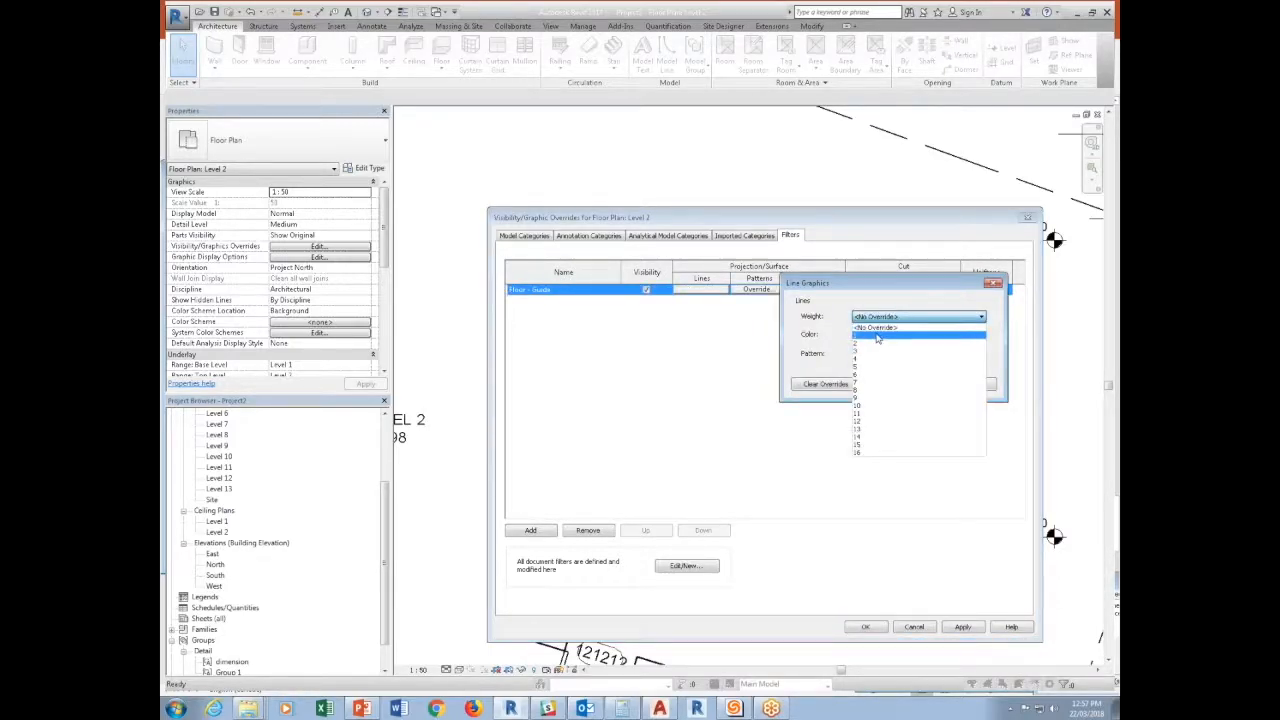
left_click(887, 337)
left_click(887, 335)
left_click(877, 319)
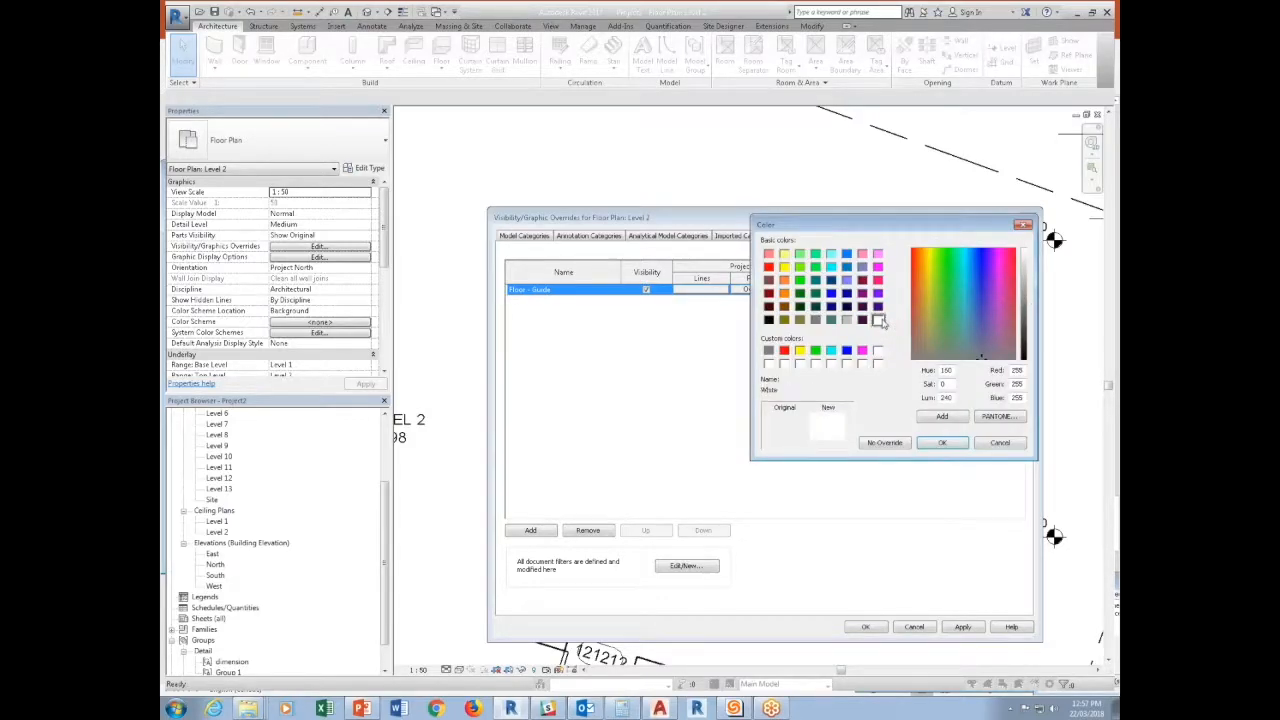
left_click(941, 442)
left_click(908, 355)
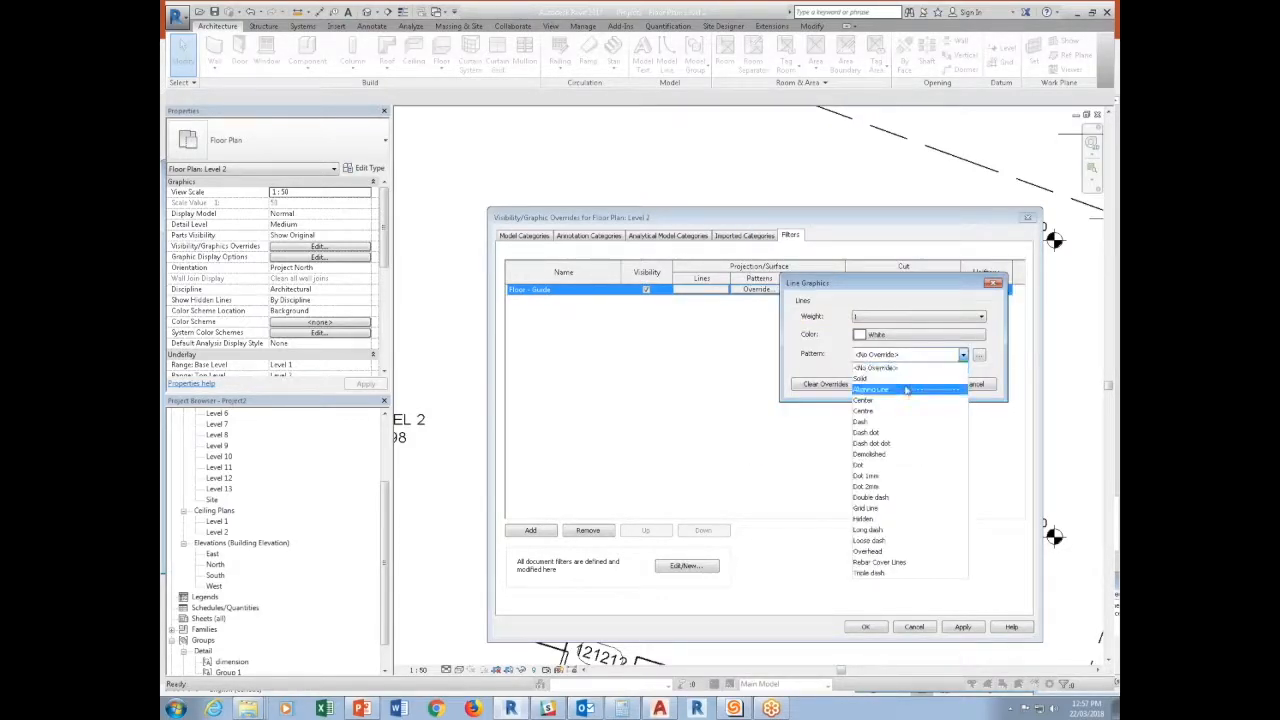
left_click(870, 466)
left_click(923, 384)
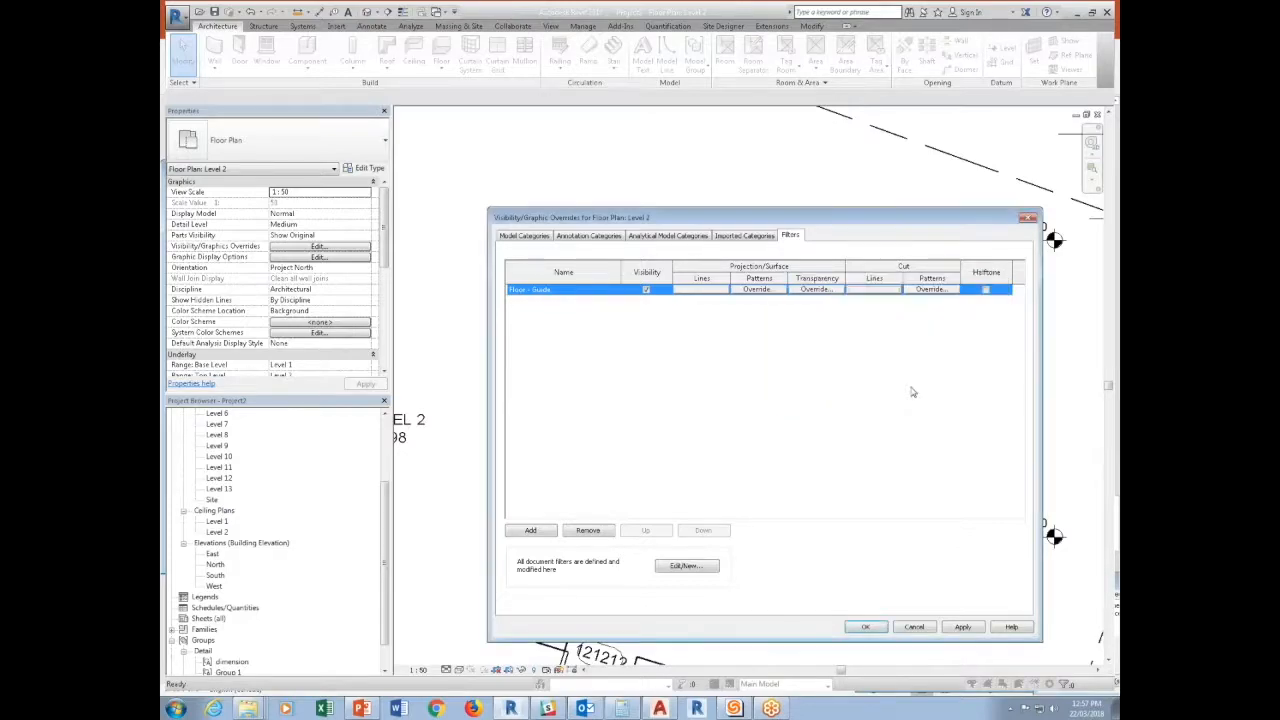
left_click(878, 626)
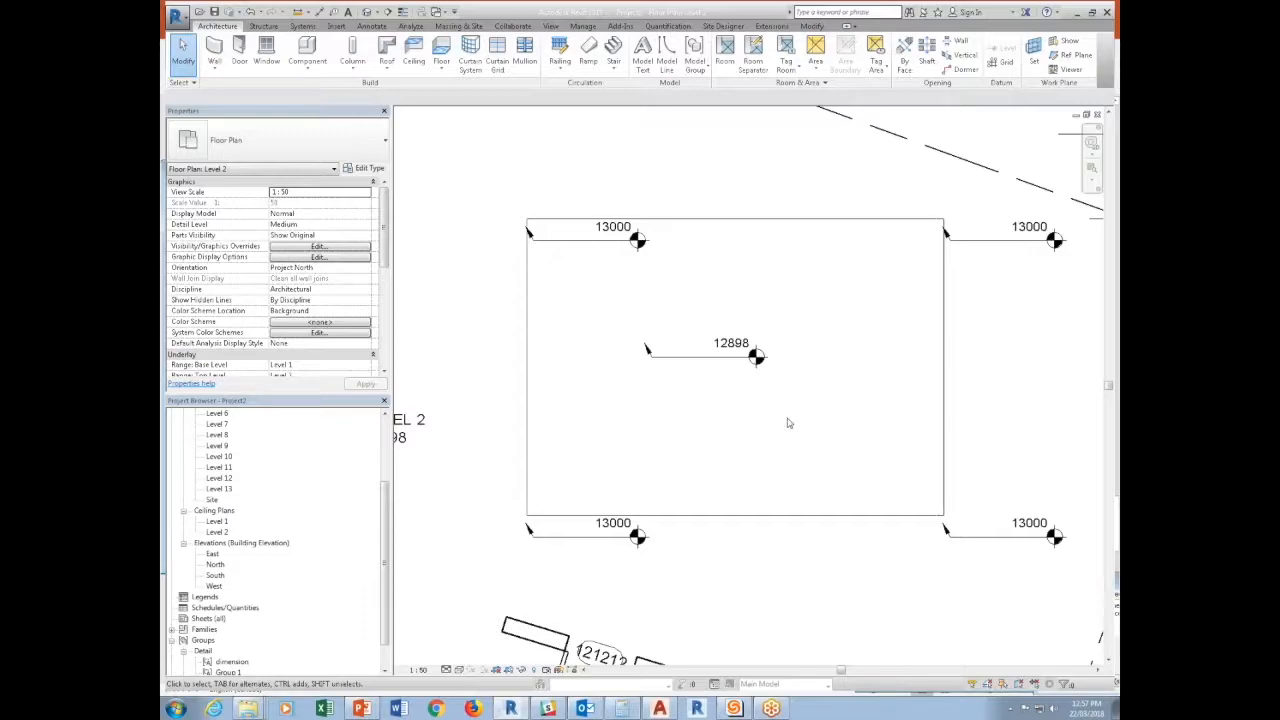
Turn off the visibility of the Floor - Guide filter in the Level 2 plan.
key("v")
key("g")
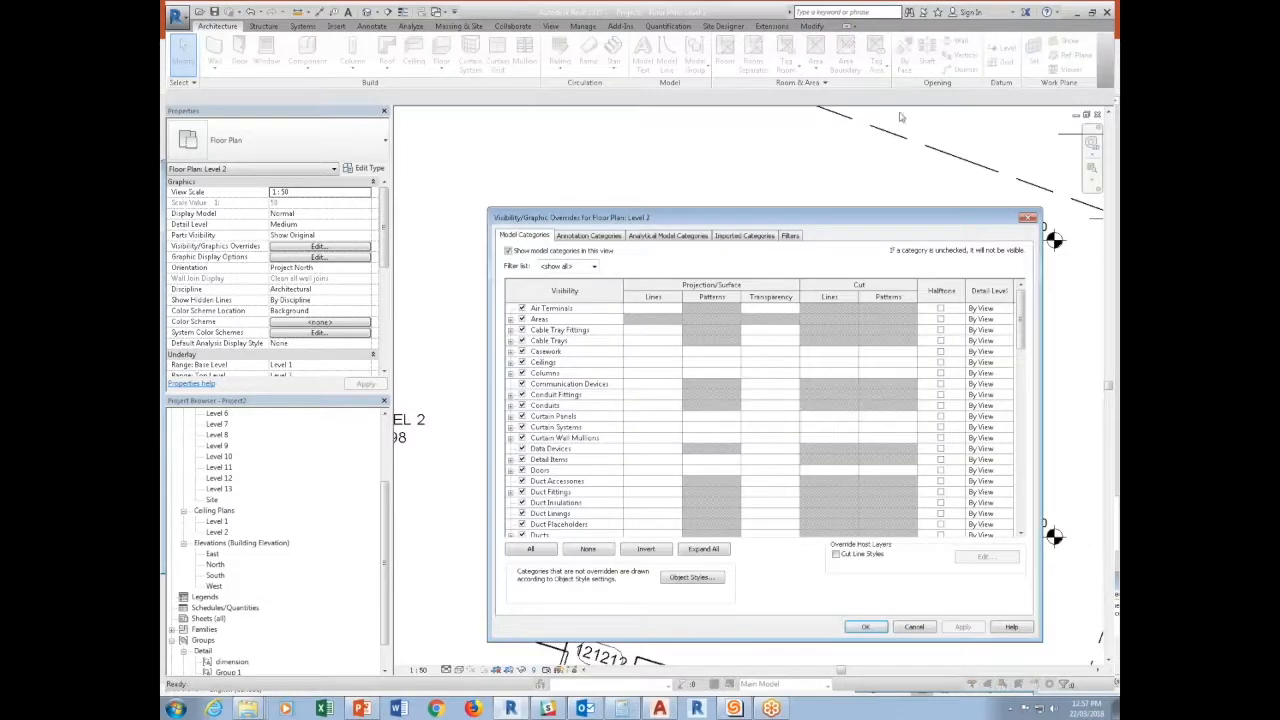
left_click(790, 236)
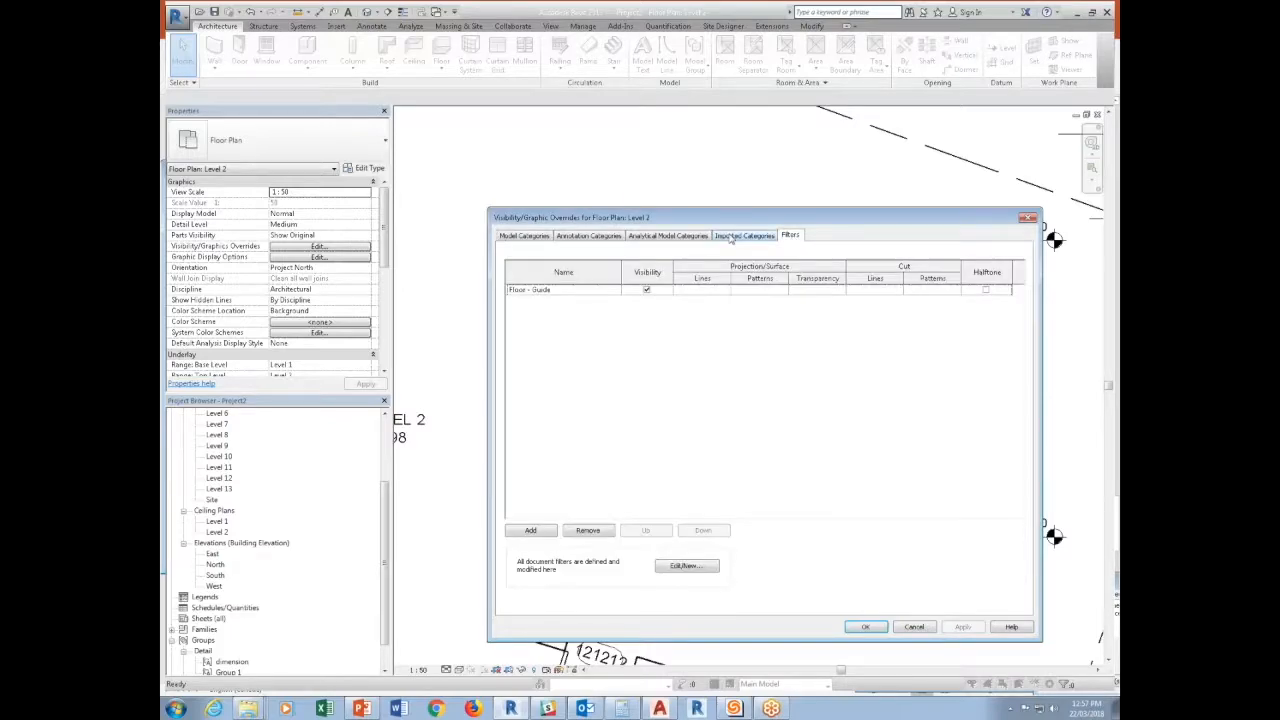
left_click(651, 292)
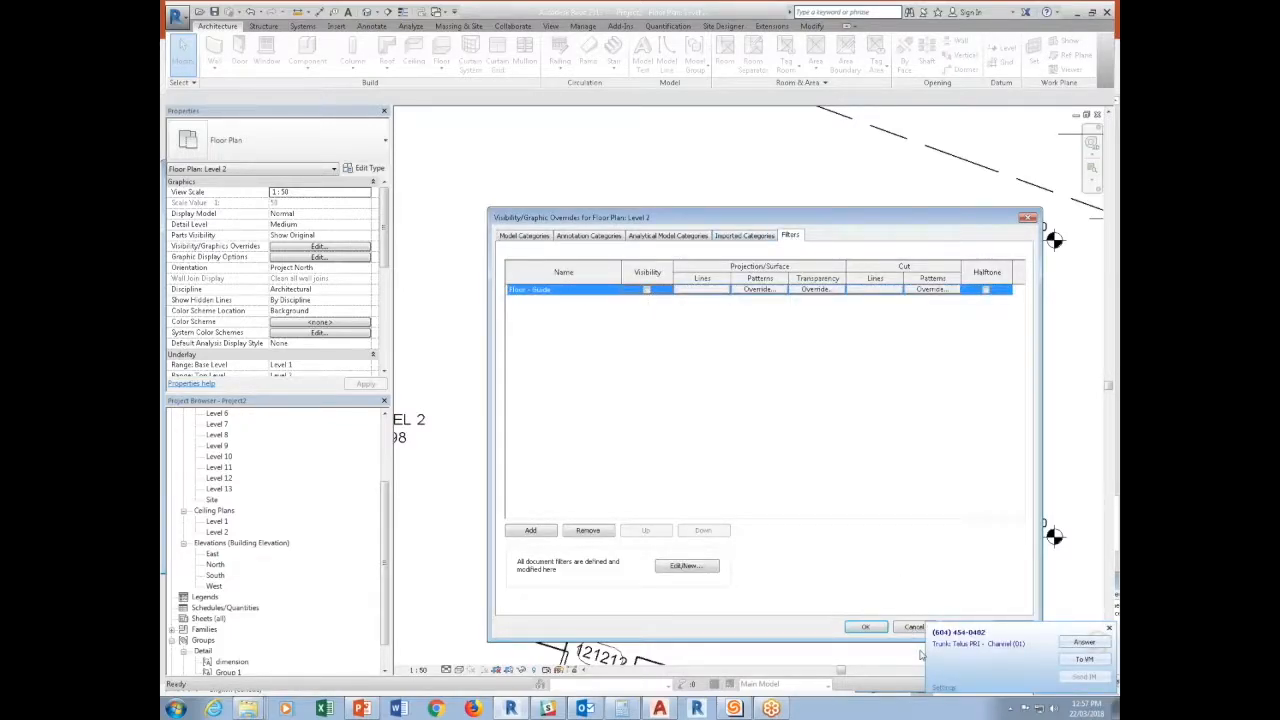
left_click(864, 627)
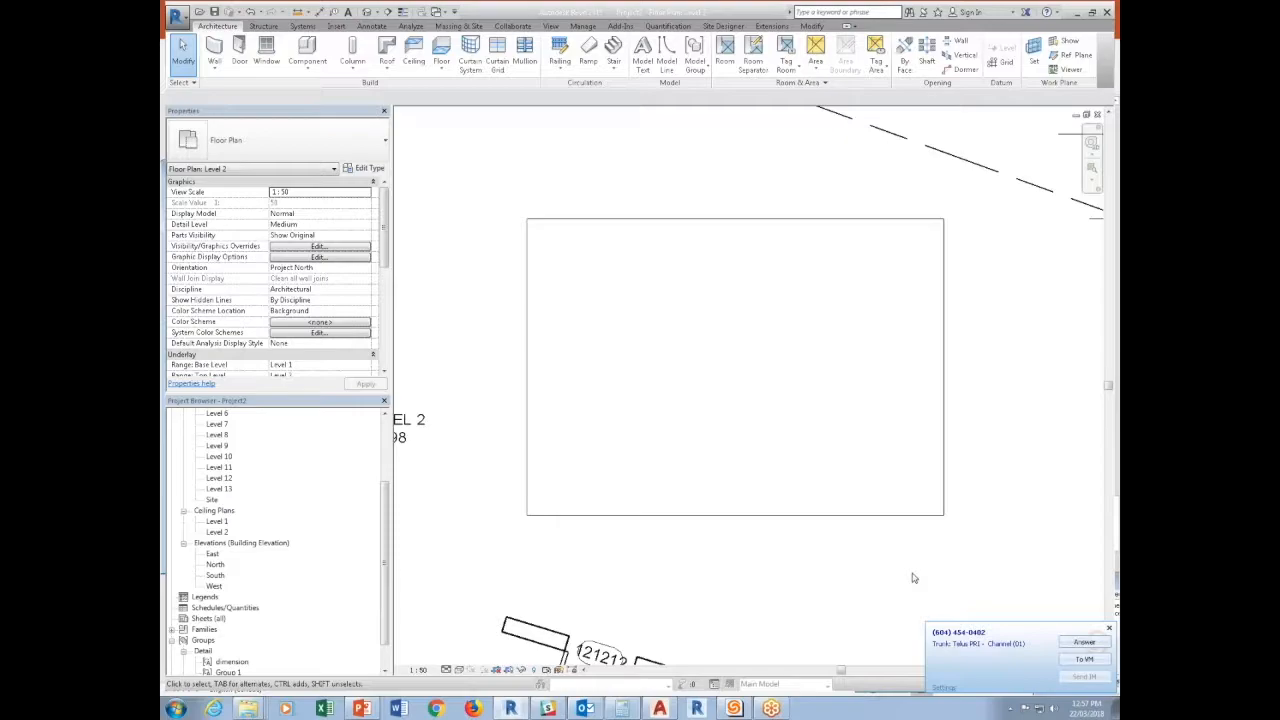
Inspect the properties of the corner guide floor, the large Generic Floor - 400mm and the inner guide floor, then deselect everything.
left_click(526, 221)
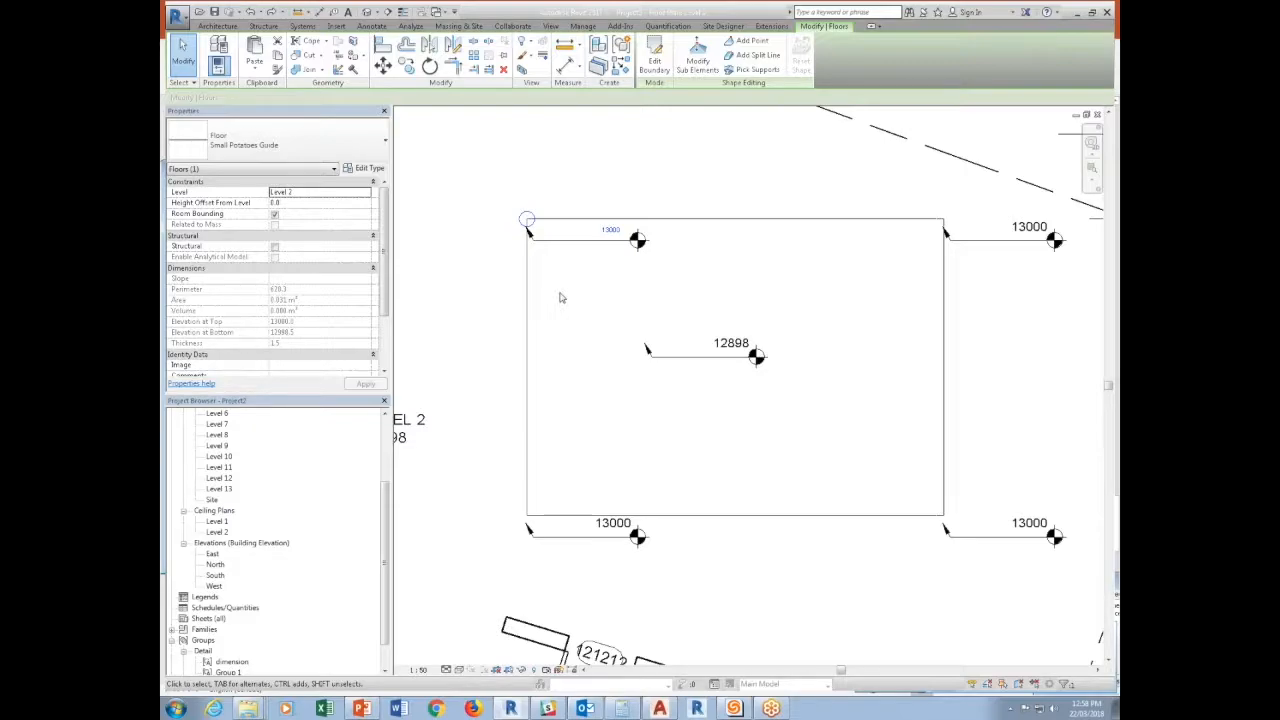
scroll(664, 650, "down", 1)
left_click(837, 660)
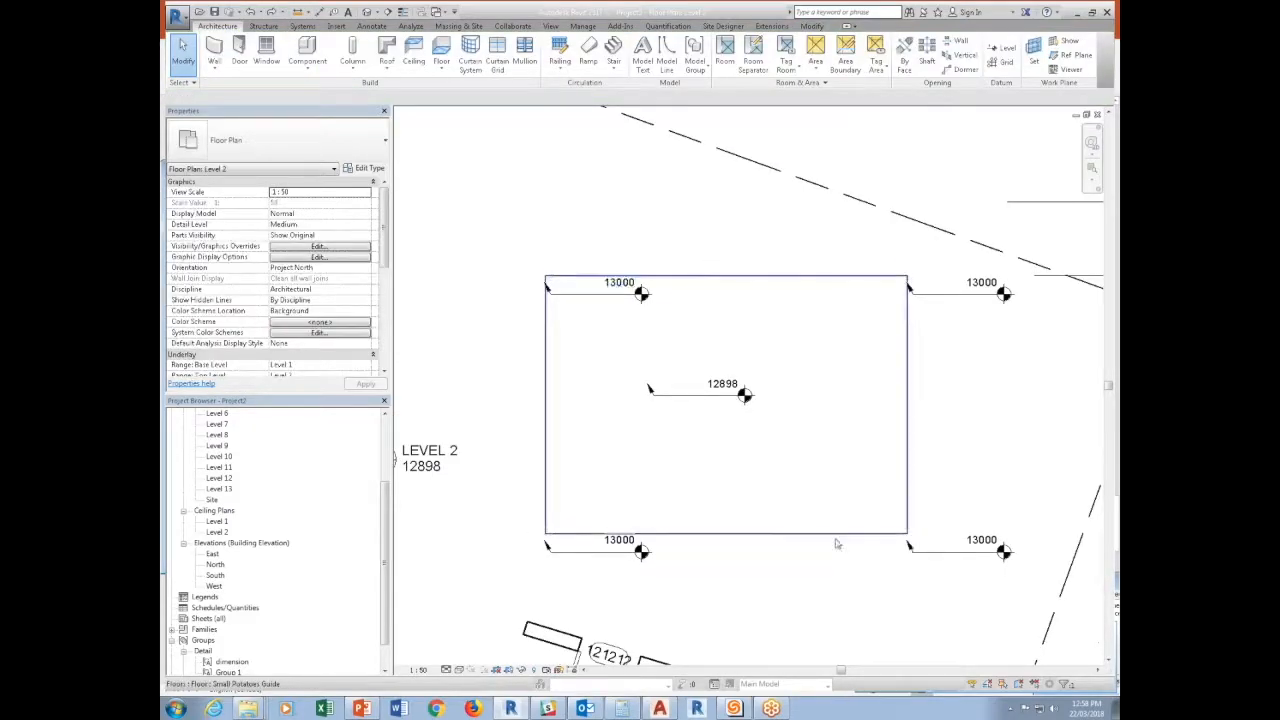
left_click(802, 540)
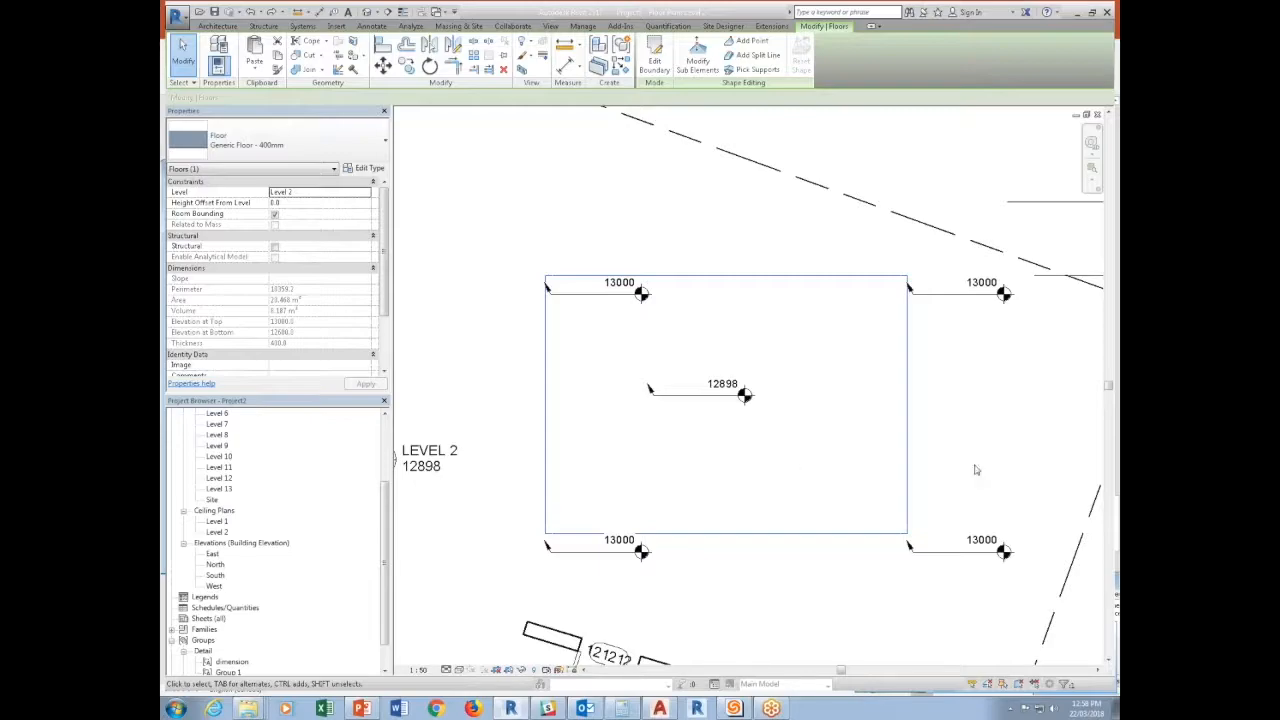
left_click(626, 417)
left_click_drag(617, 420, 684, 368)
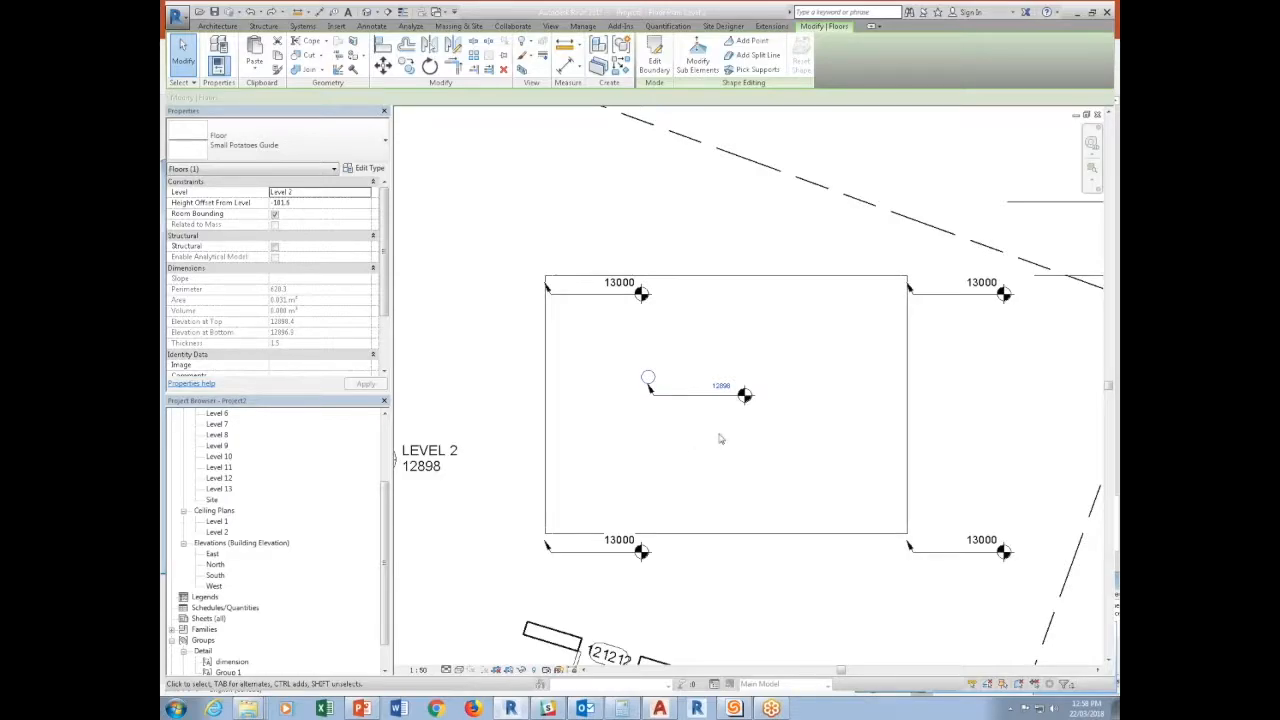
middle_click_drag(500, 464, 678, 516)
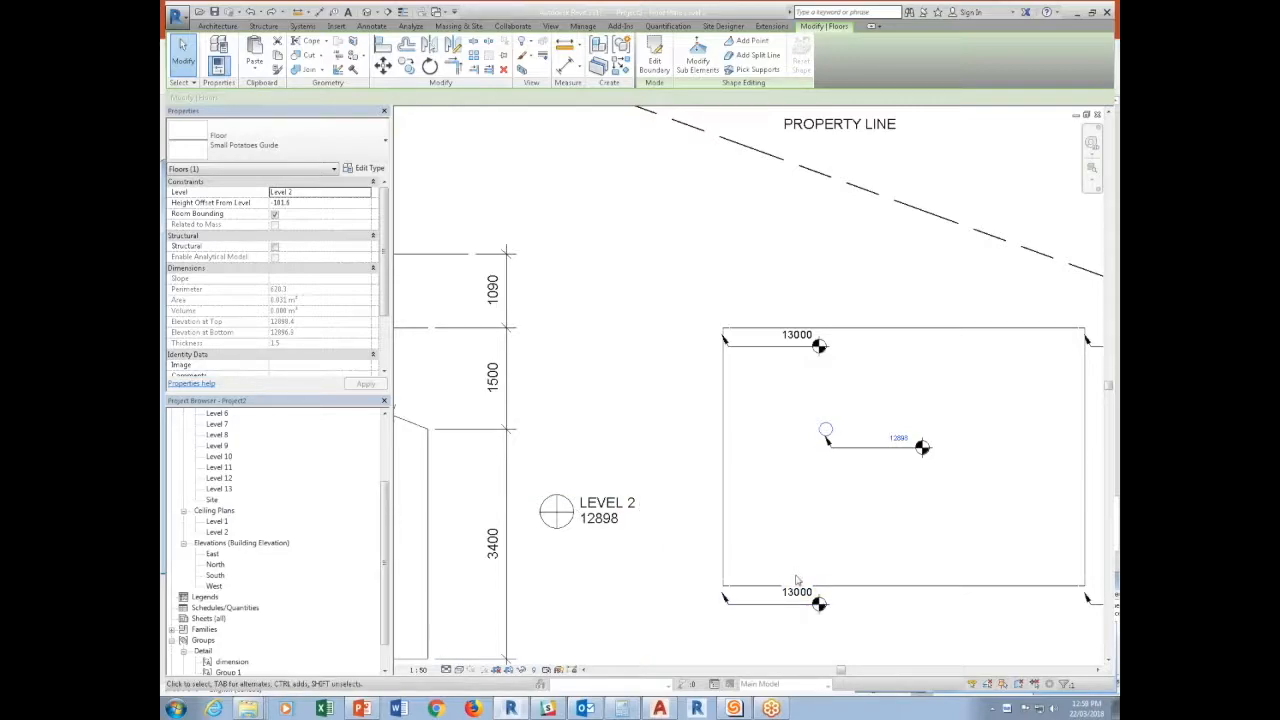
key("Escape")
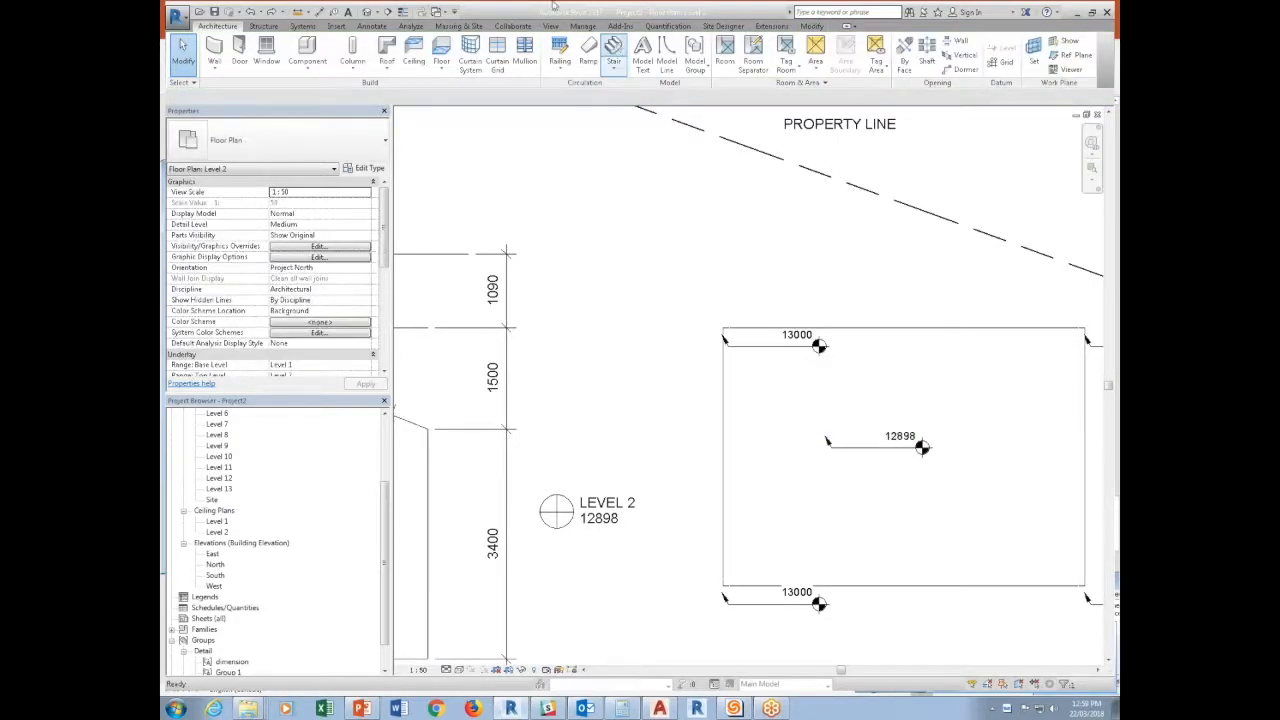
Switch to the Level P1 plan of the Brechin-Nanaimo Passive House project and delete the Travel Distance railing.
left_click(438, 12)
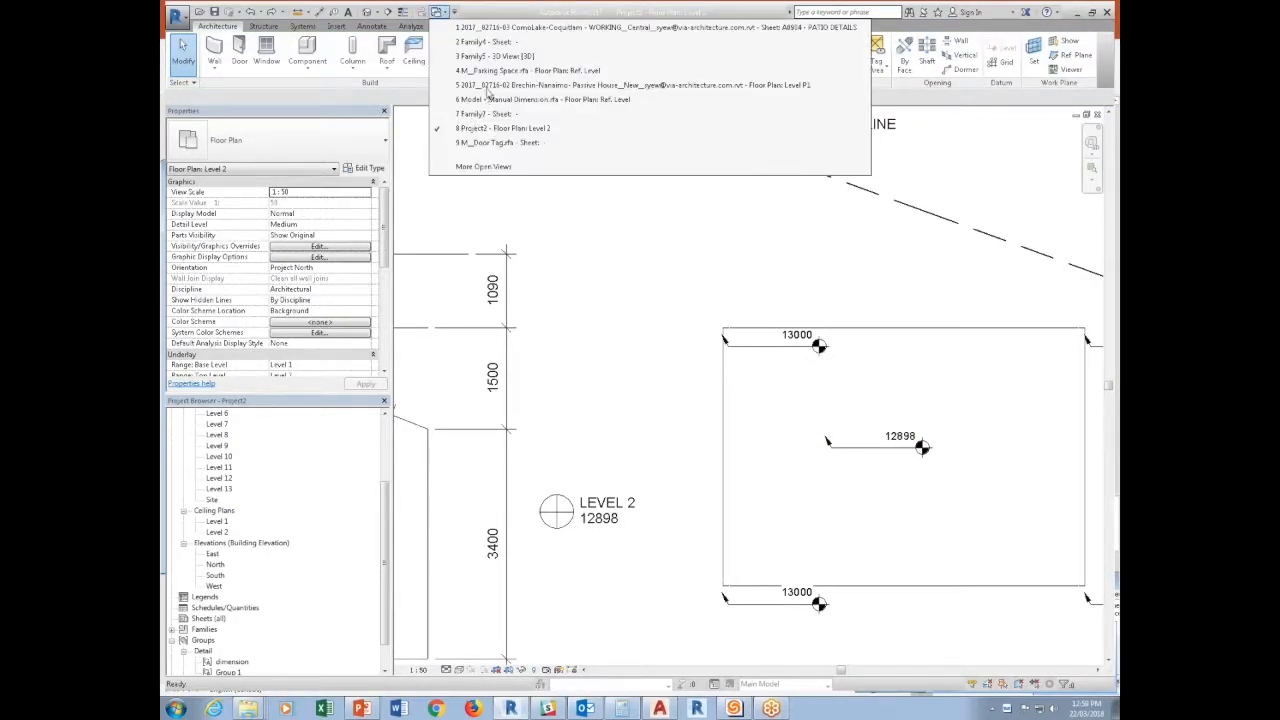
left_click(487, 85)
scroll(745, 483, "down", 3)
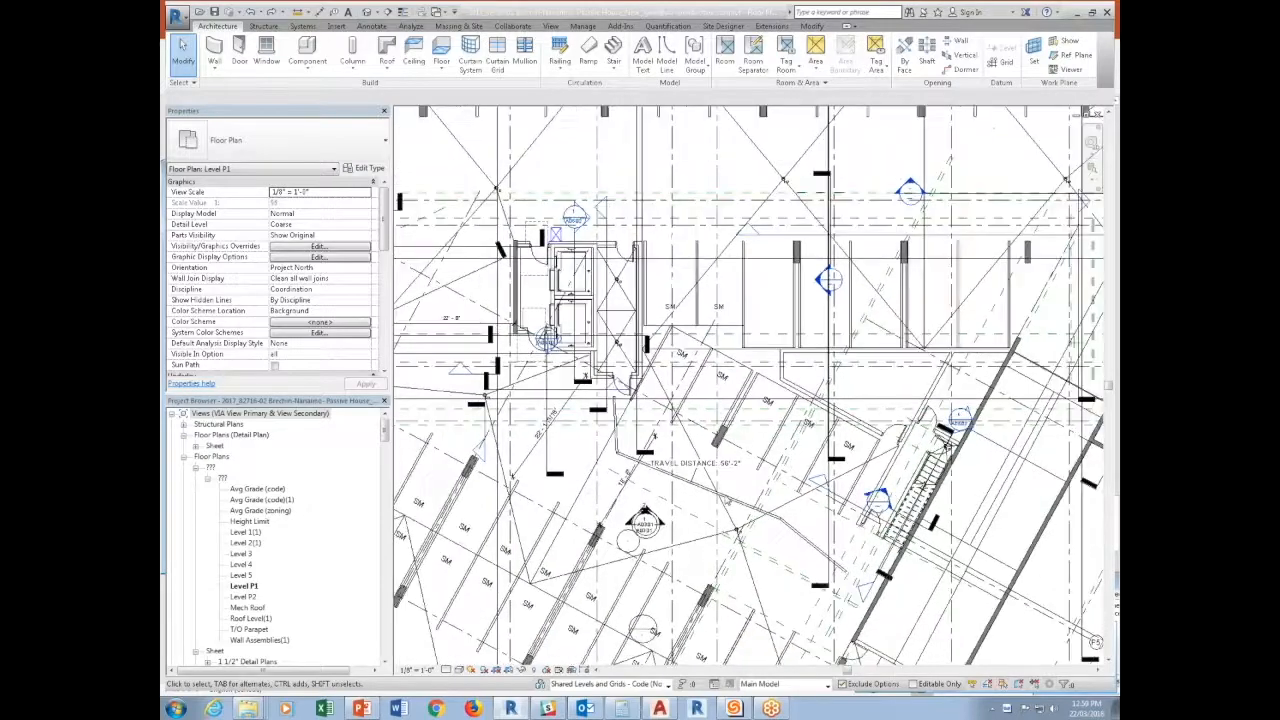
scroll(745, 483, "down", 1)
left_click(740, 507)
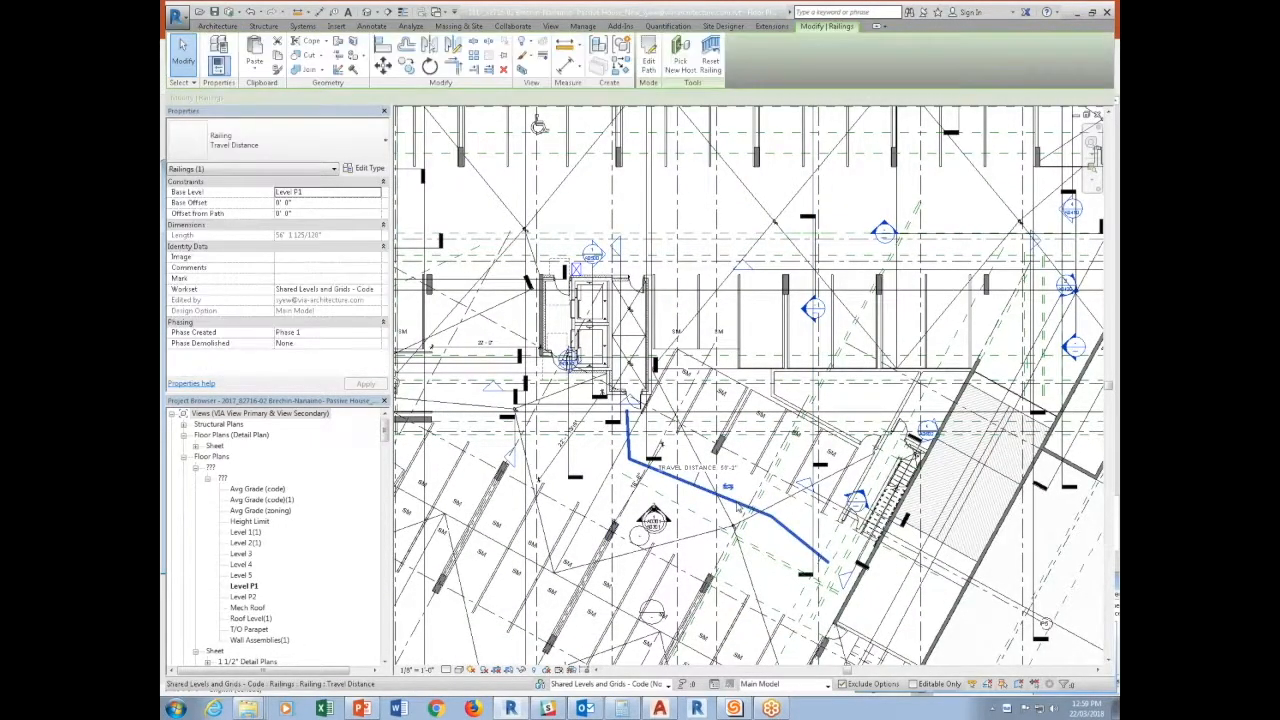
key("Delete")
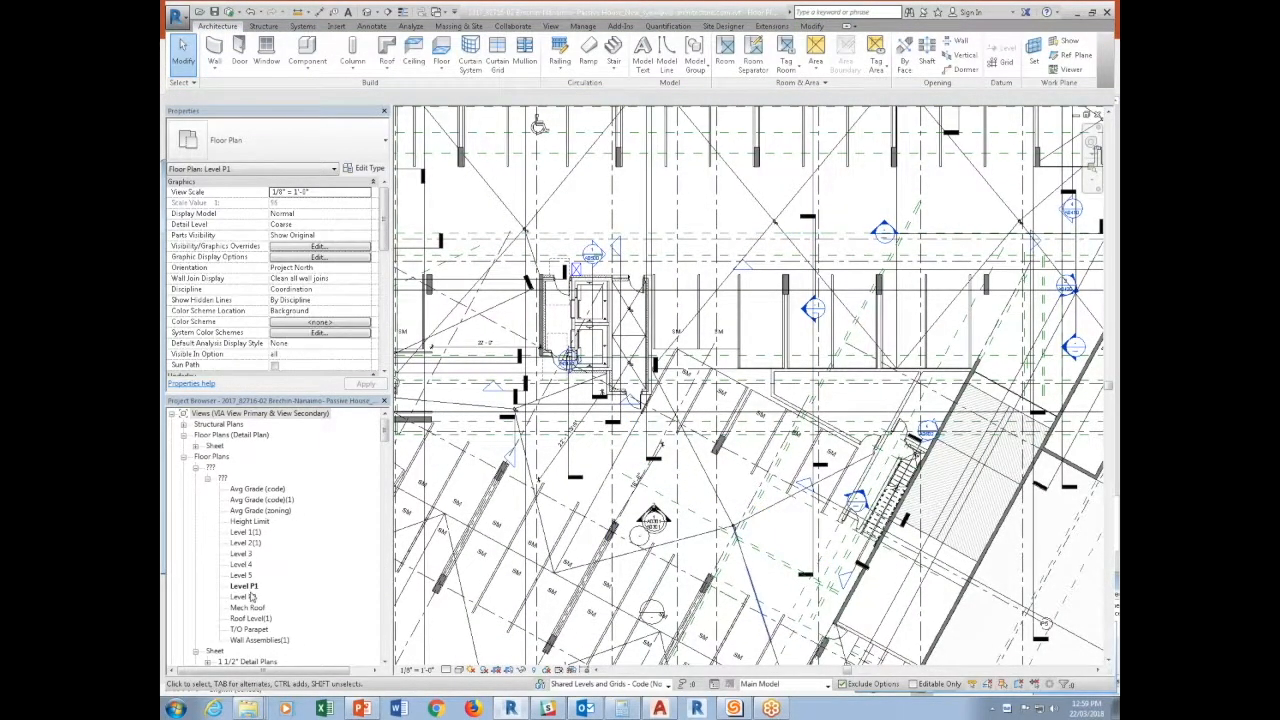
Open the Level 3 floor plan and examine the suites, corridor and elevator core.
double_click(245, 553)
scroll(620, 391, "up", 5)
scroll(620, 391, "up", 2)
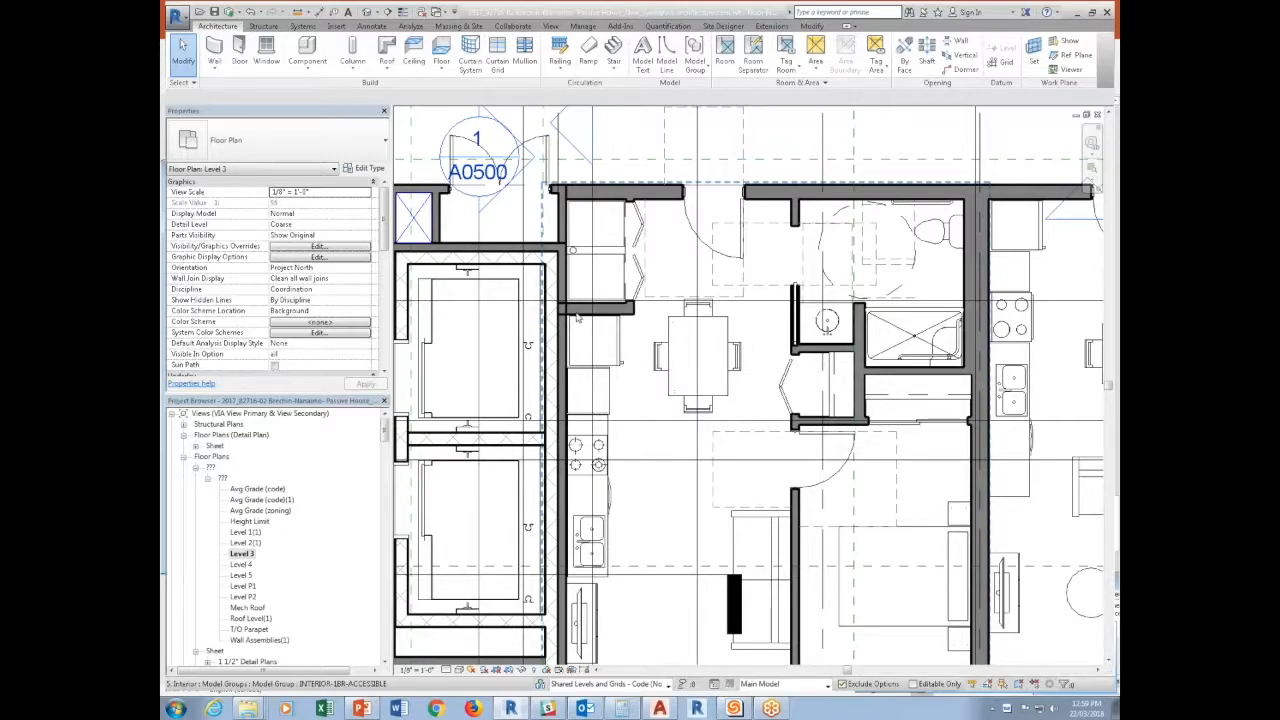
middle_click_drag(646, 540, 710, 618)
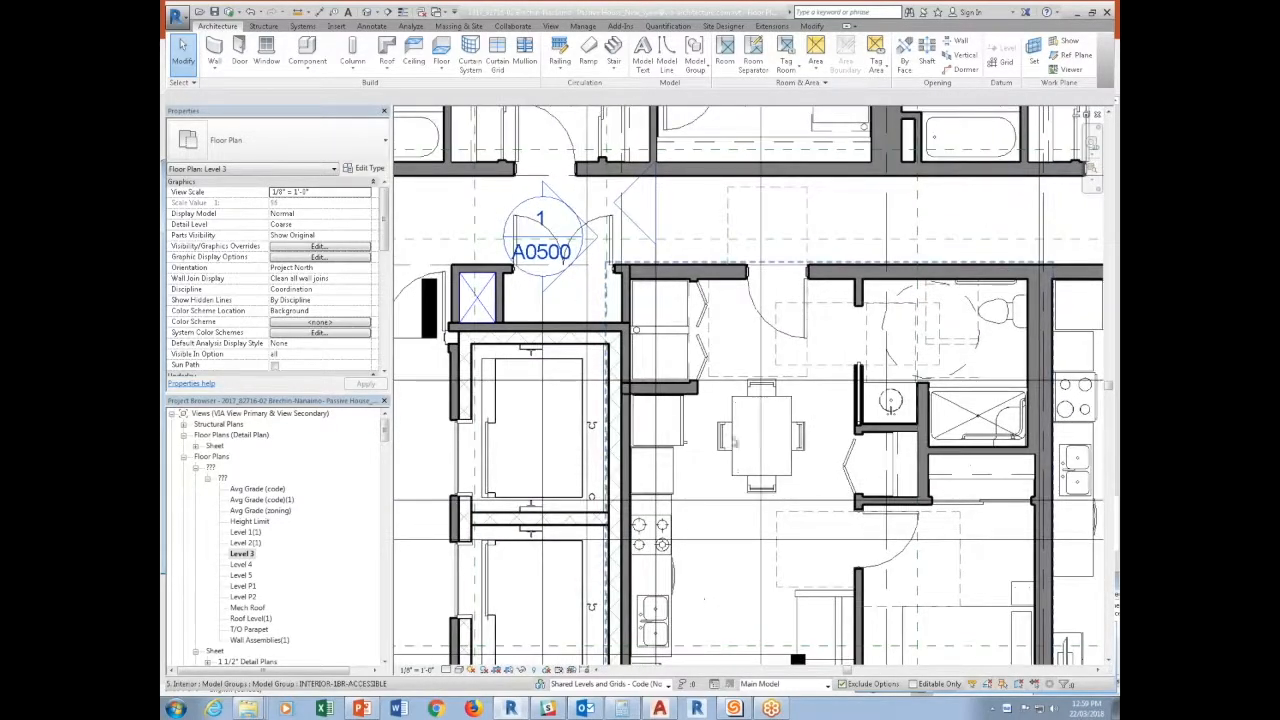
middle_click_drag(720, 420, 712, 630)
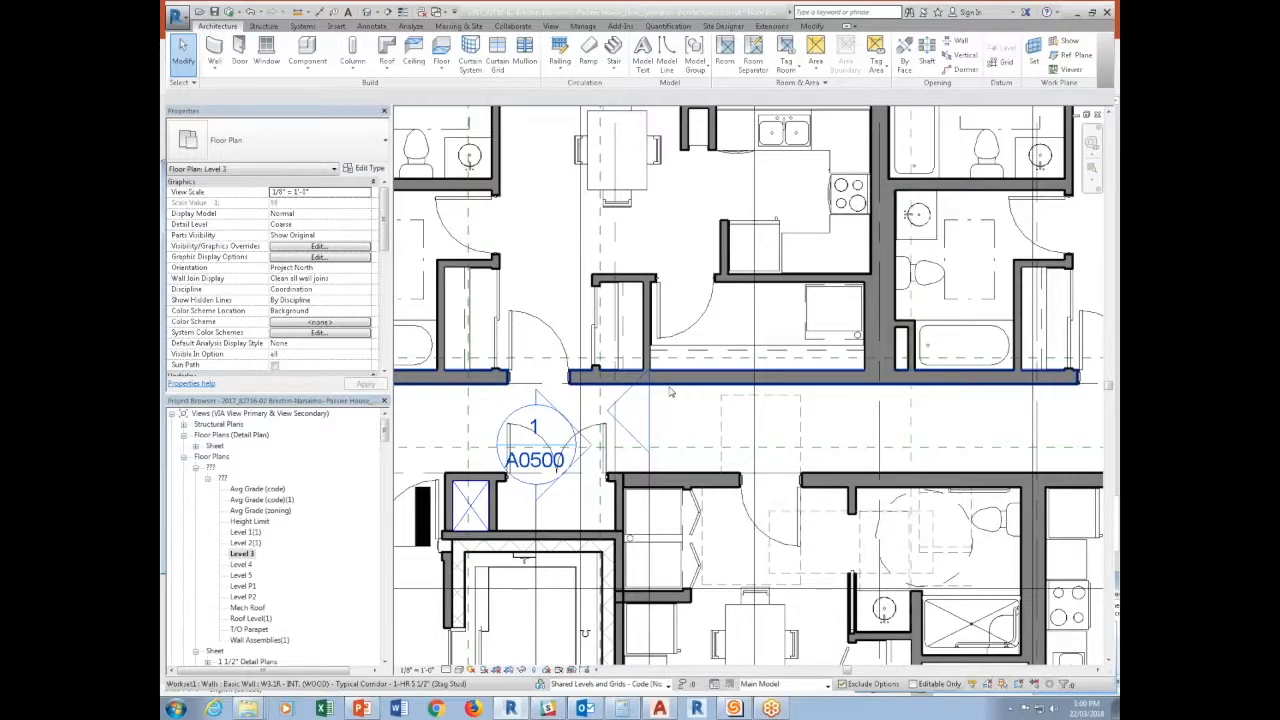
scroll(774, 596, "down", 4)
scroll(774, 596, "up", 5)
scroll(700, 540, "down", 3)
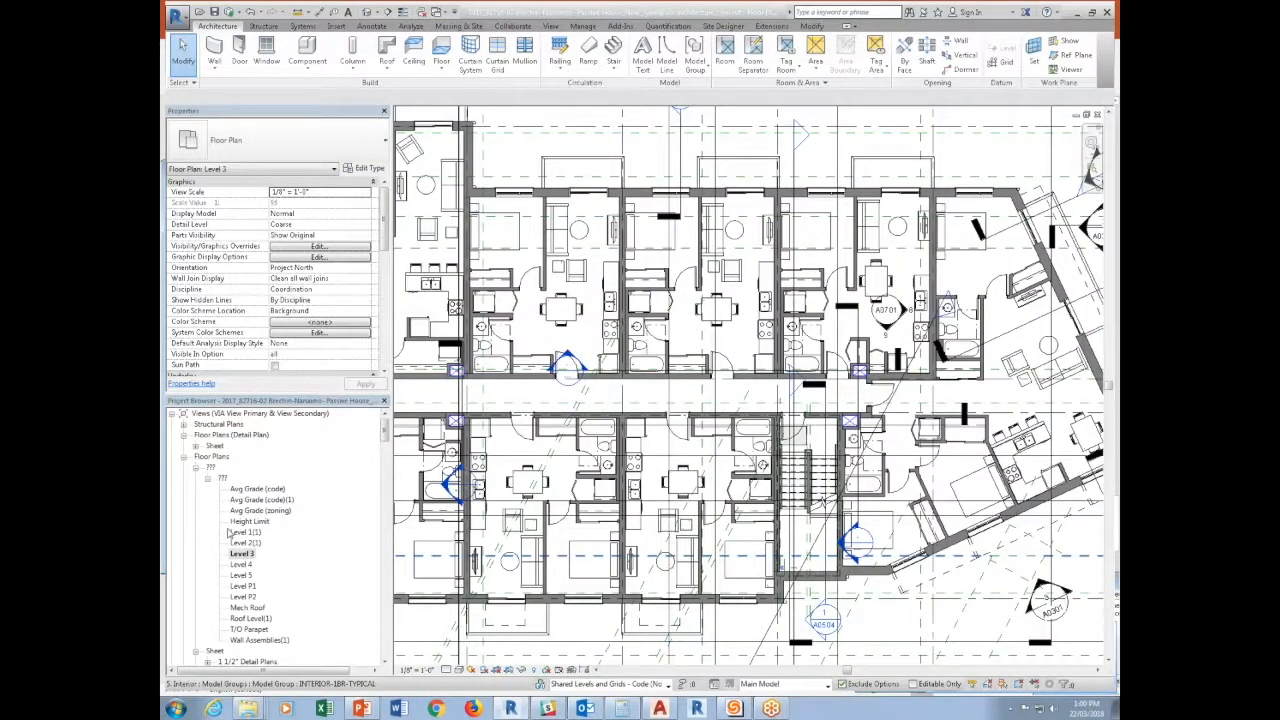
Open the Level 1(1) floor plan and examine the area around the elevator core and corridor.
double_click(238, 533)
scroll(613, 586, "up", 4)
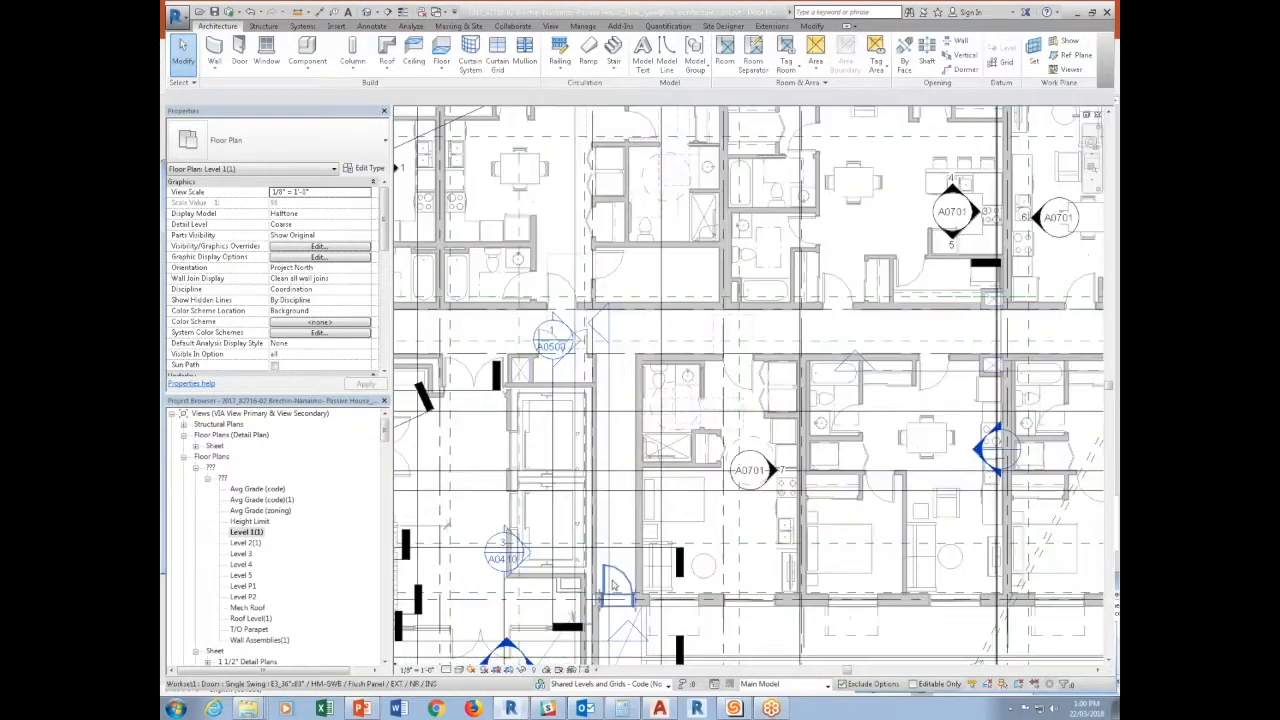